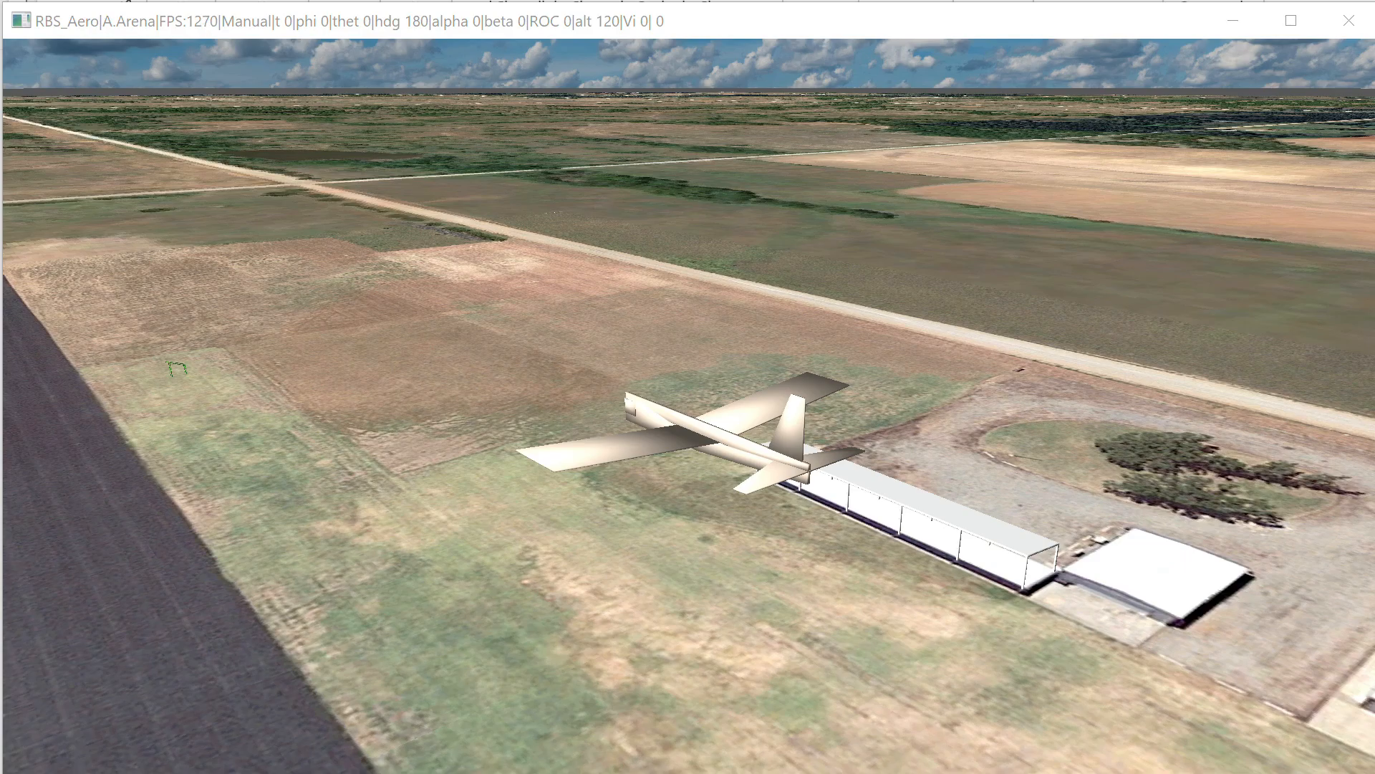
Switch to File Explorer and look over the folders, Mathcad worksheets and Word document in the Project 2025 Release Files folder
key("alt+Tab")
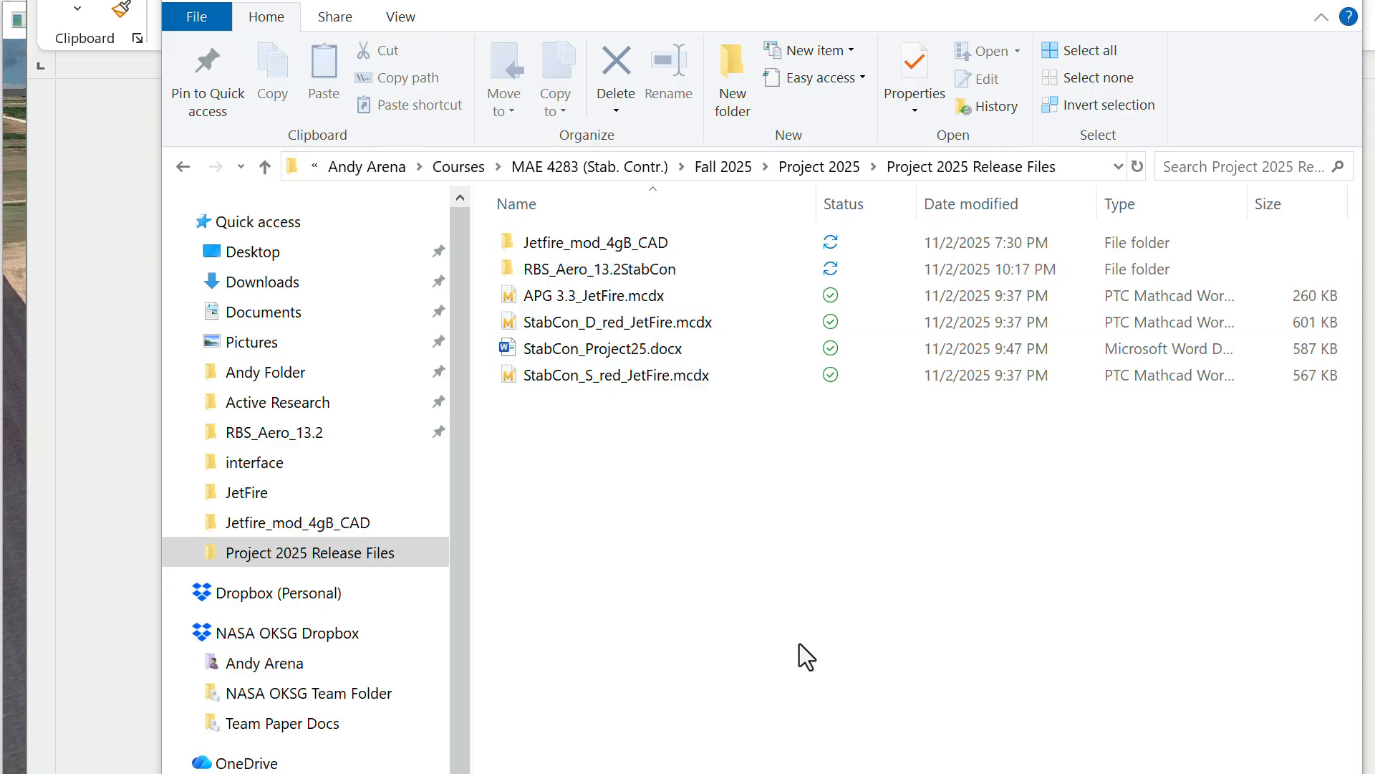
left_click(552, 239)
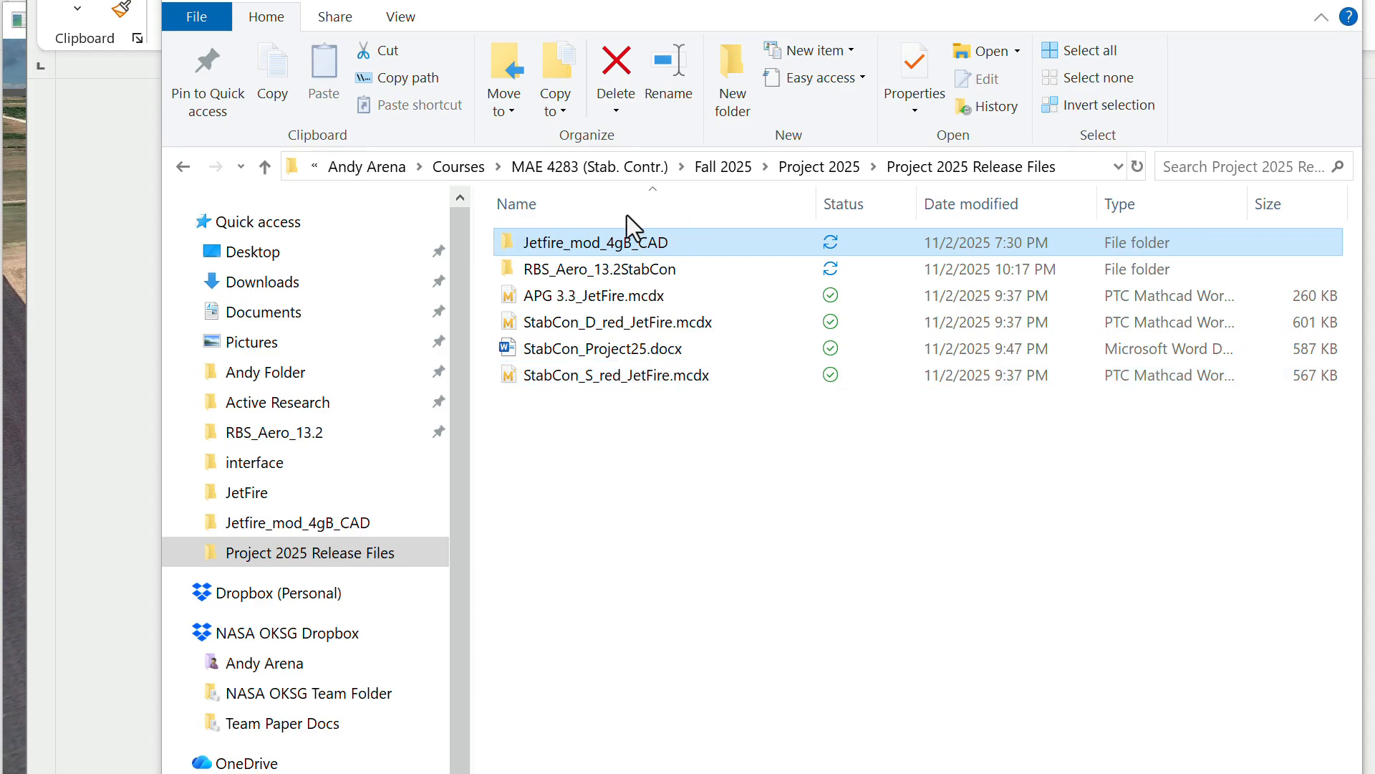
left_click(603, 280)
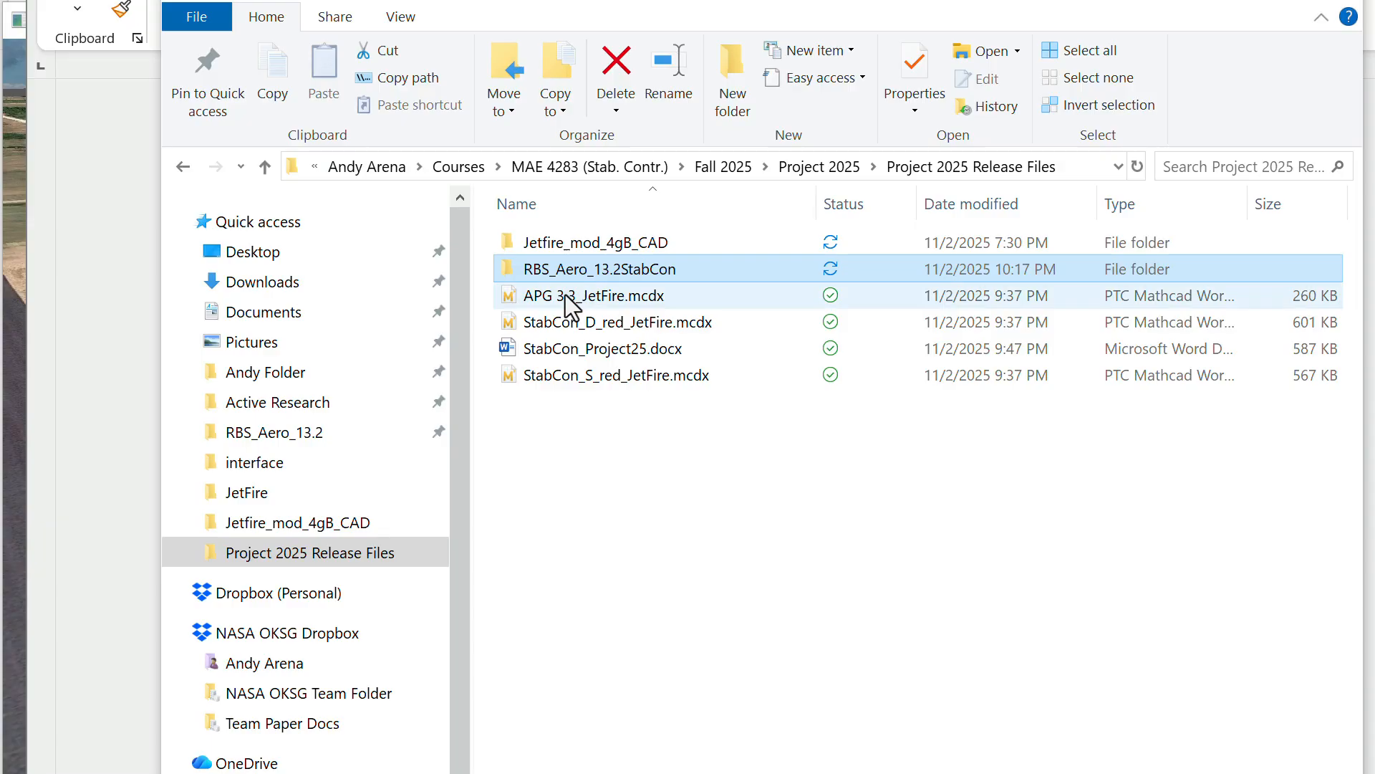
left_click(586, 296)
left_click(590, 328)
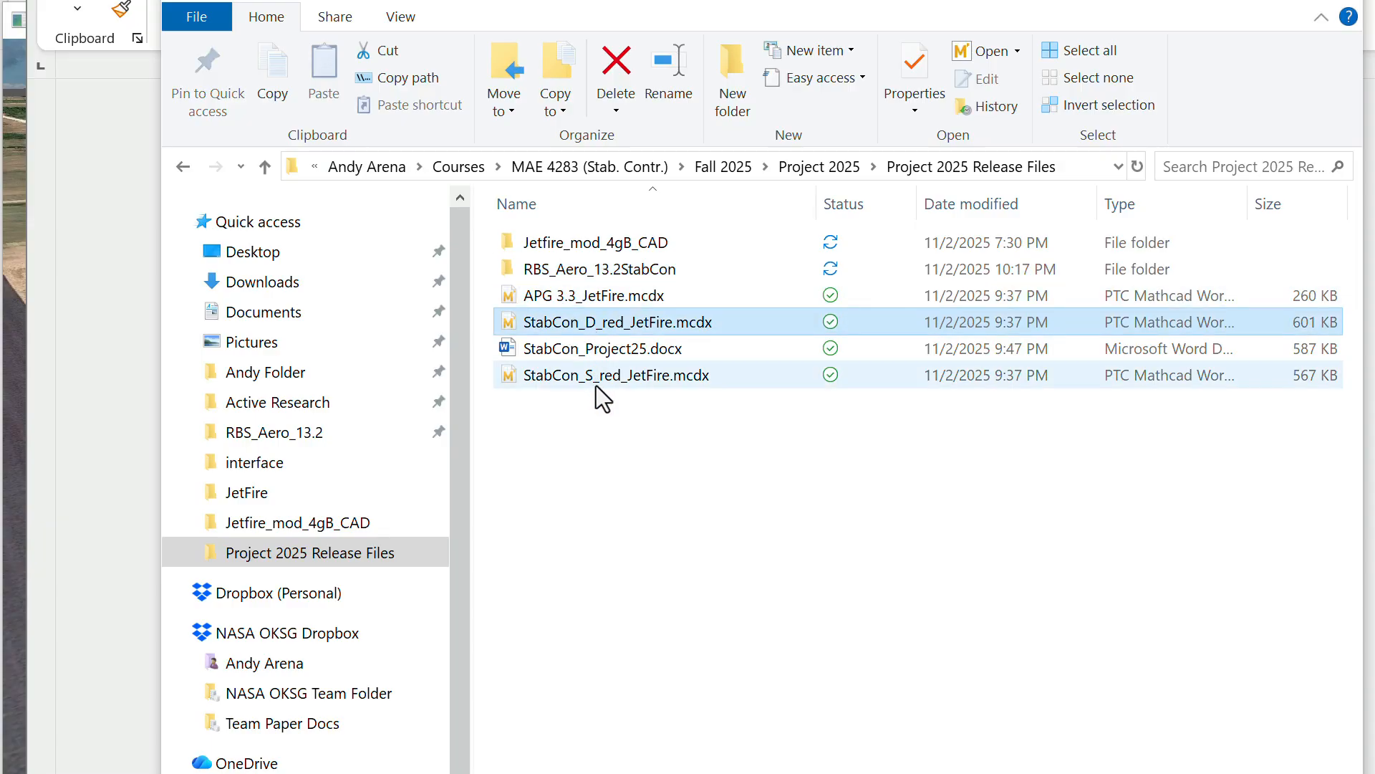
left_click(595, 384)
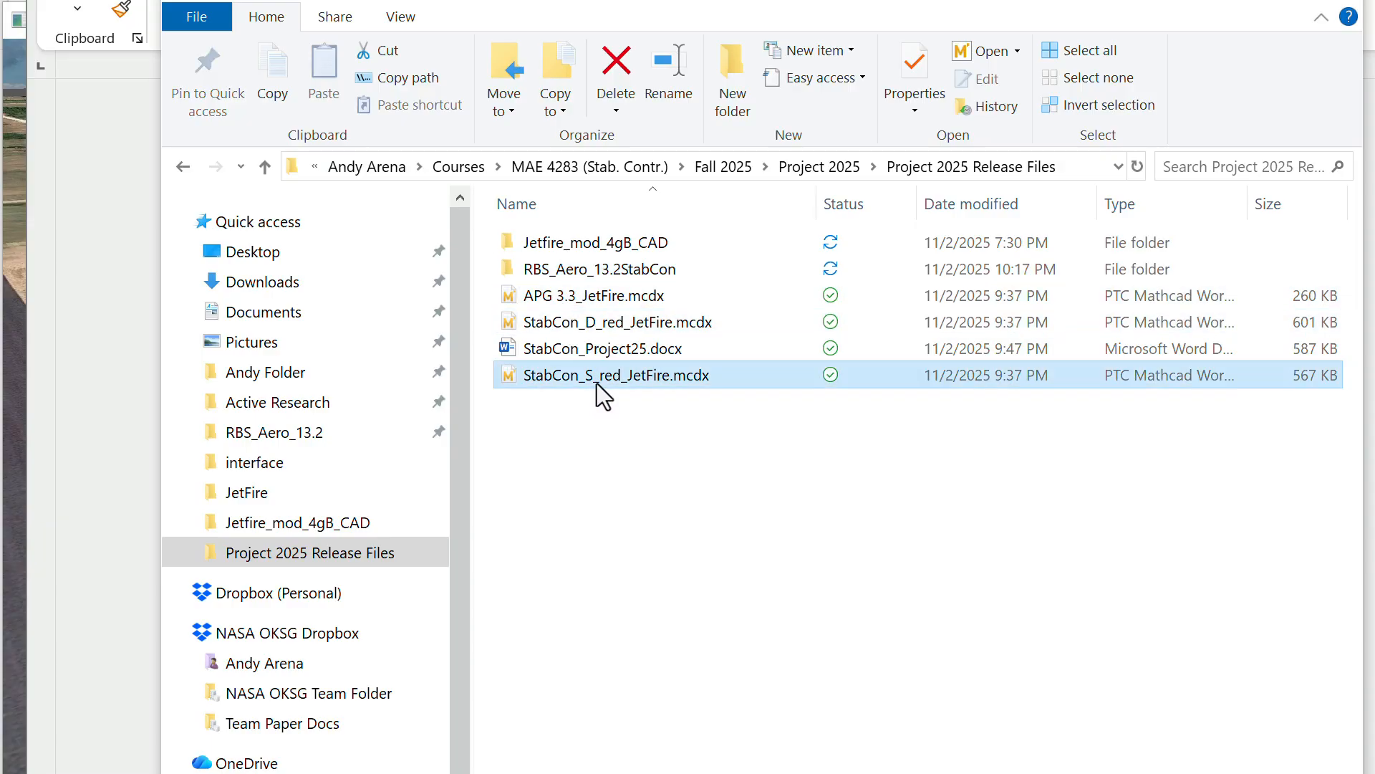
mouse_move(584, 278)
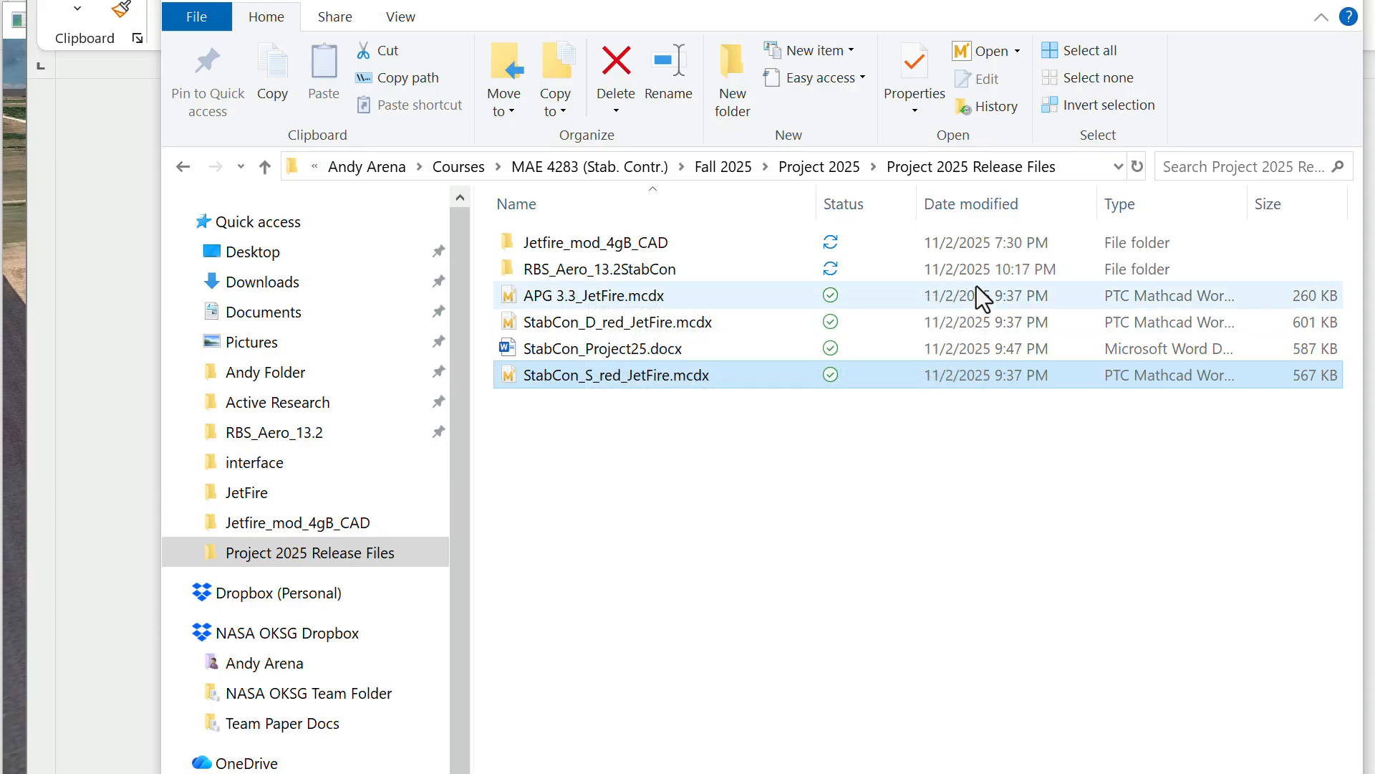
left_click(546, 345)
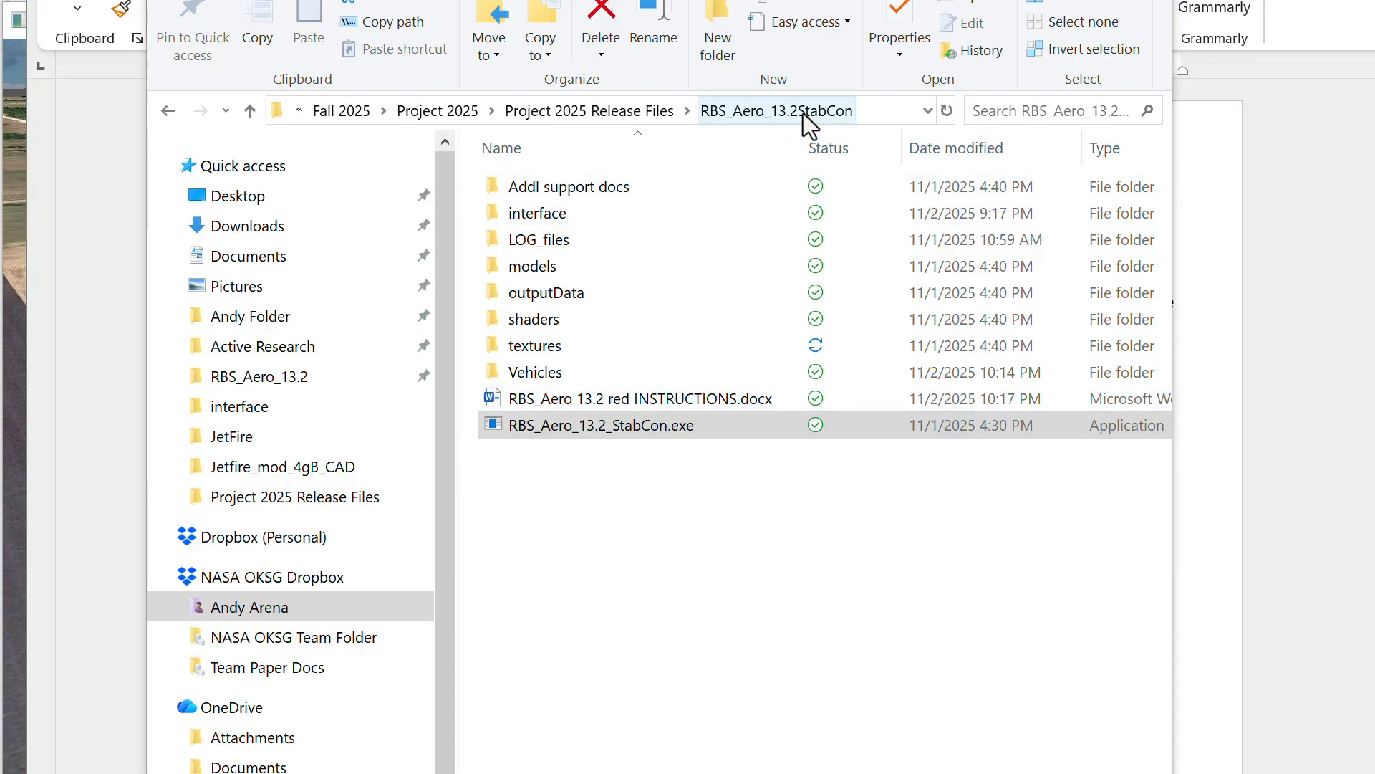
View the contents of the Addl support docs folder inside RBS_Aero_13.2StabCon and return to the parent folder
double_click(564, 413)
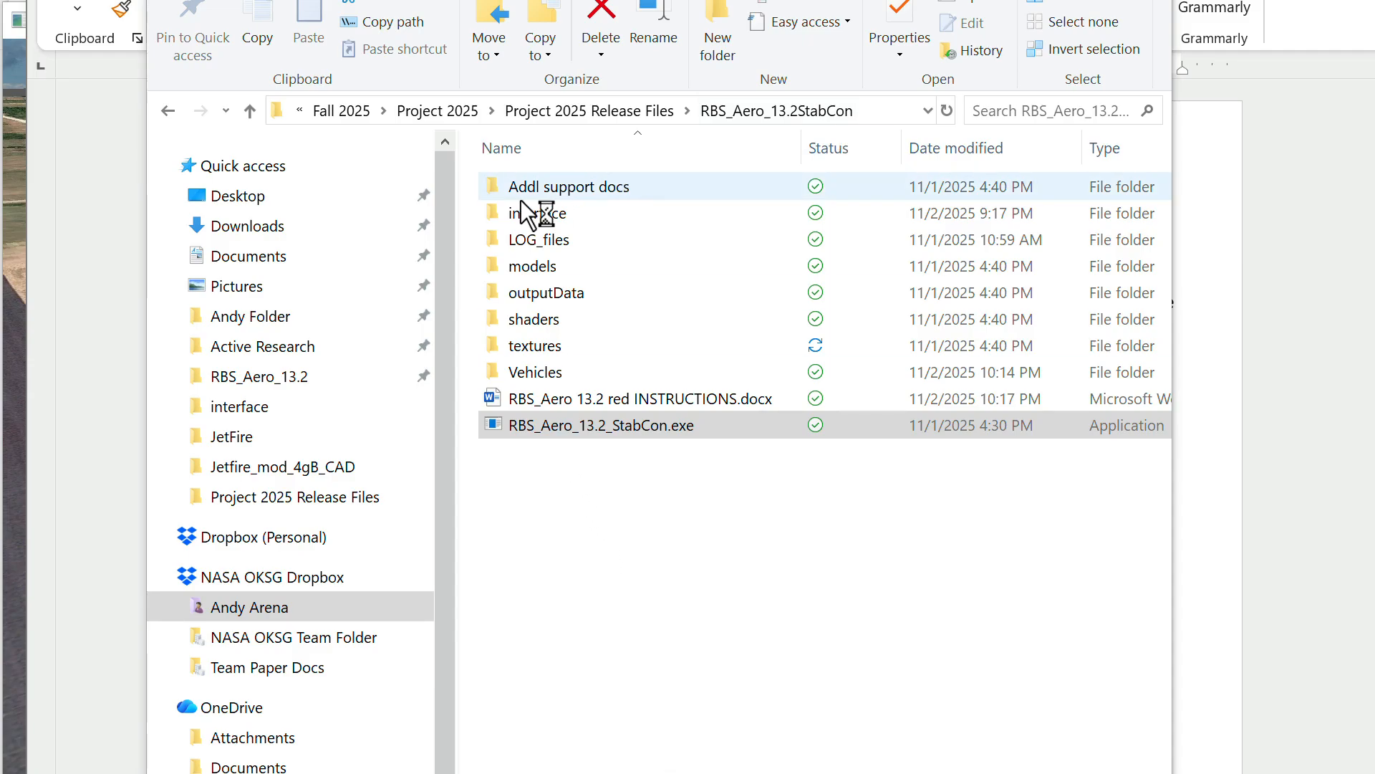
left_click(581, 185)
double_click(580, 184)
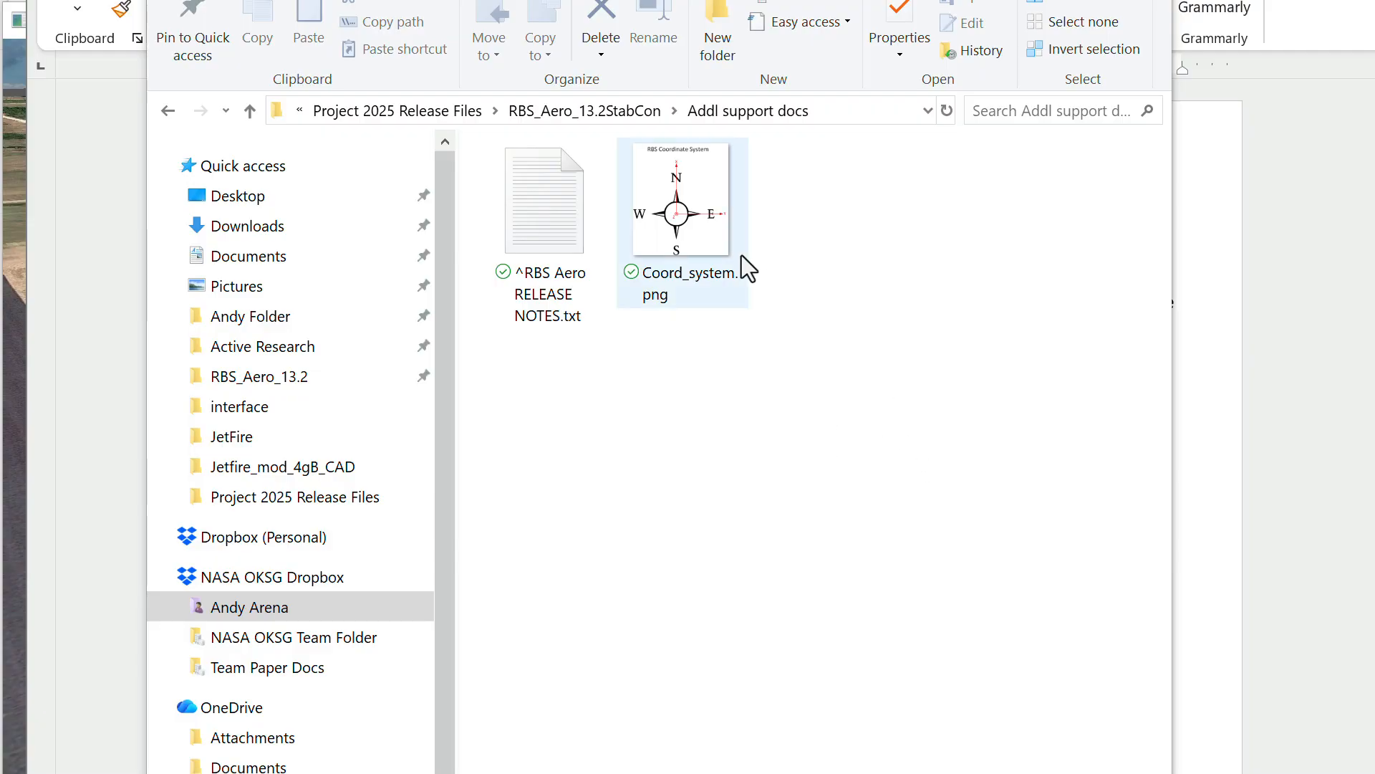
left_click(247, 111)
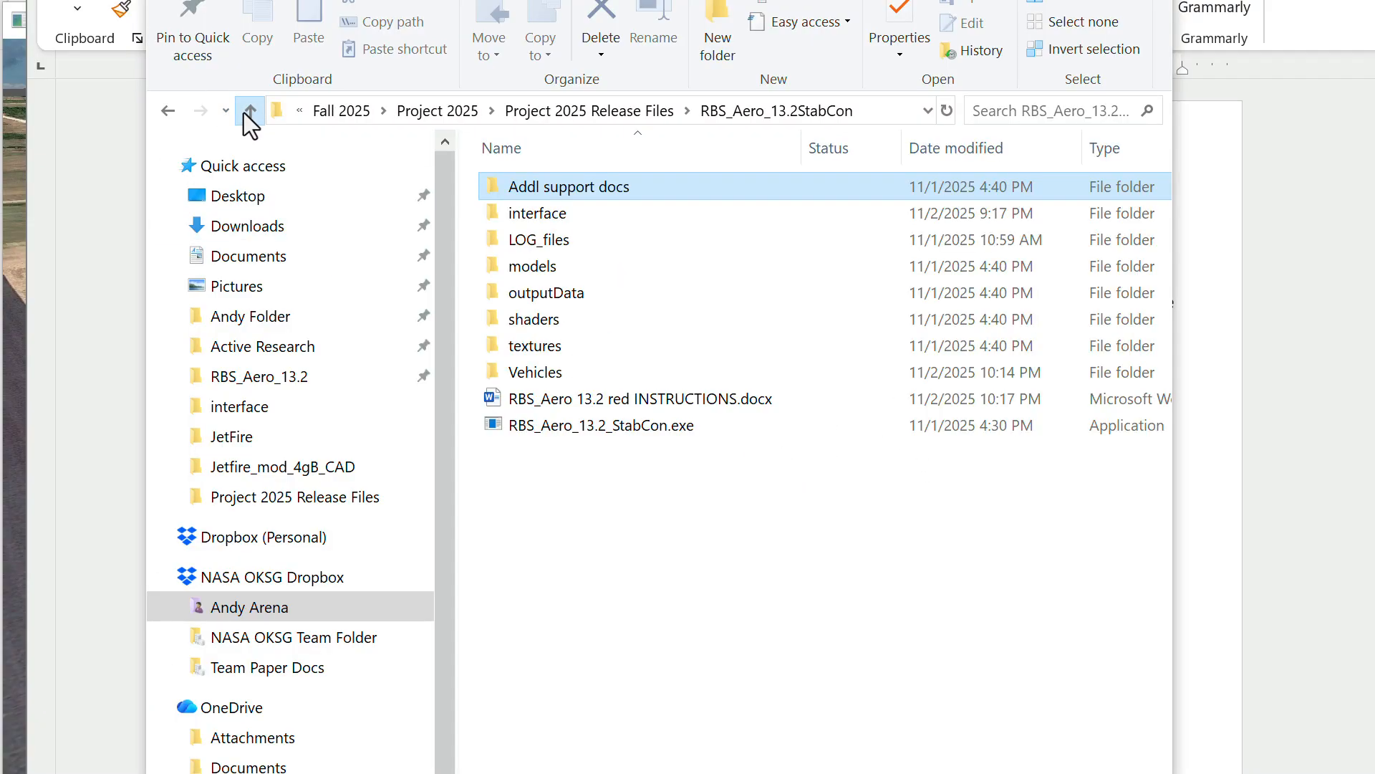
Open interface.param from the interface folder, review the simulator's interface settings and close the file
double_click(563, 213)
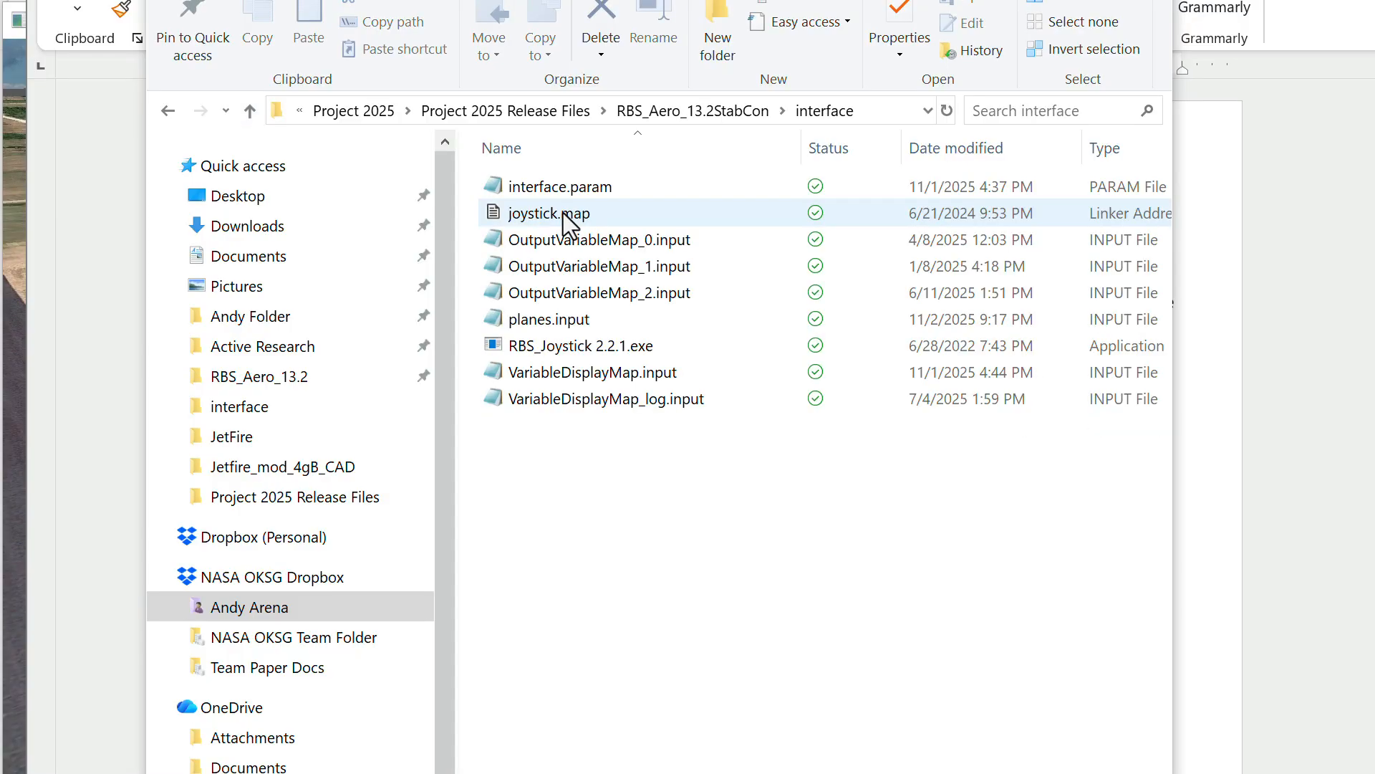
double_click(532, 191)
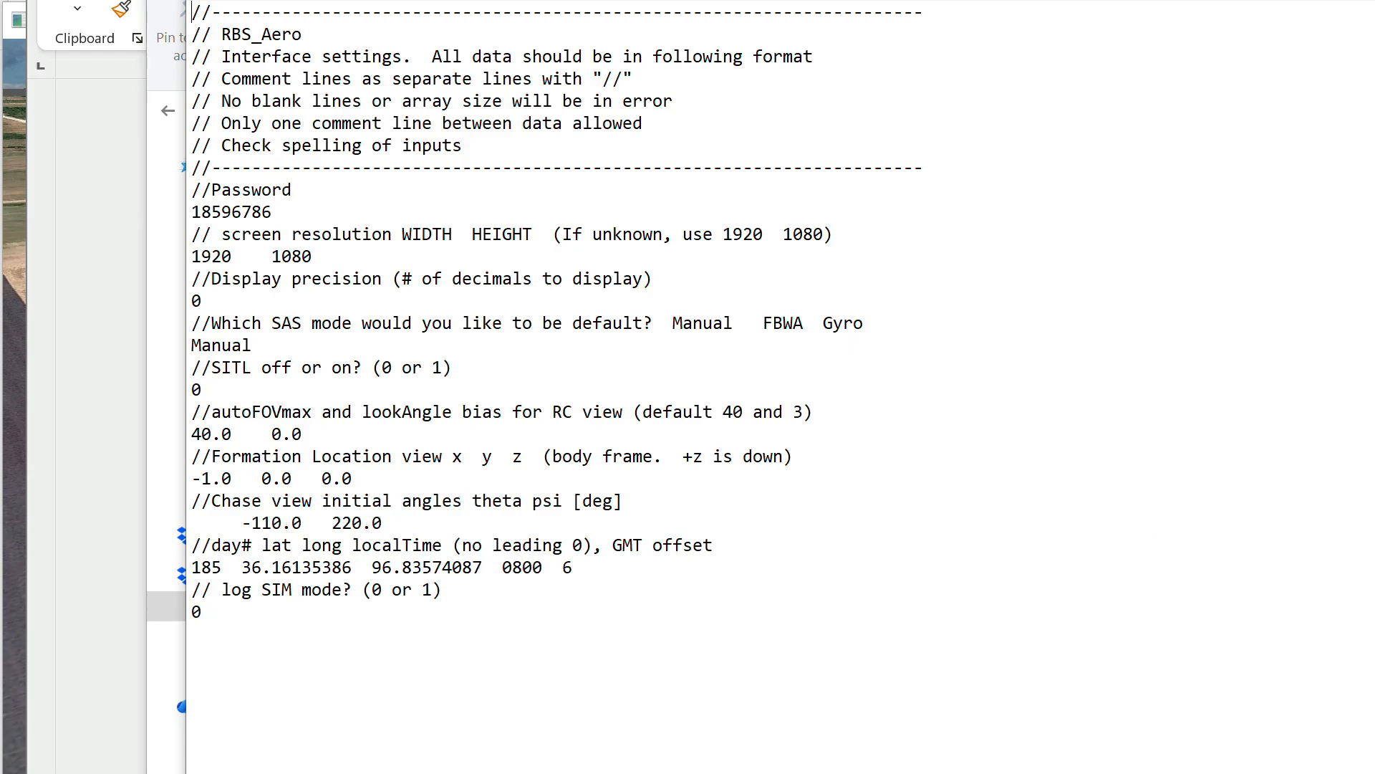
key("alt+F4")
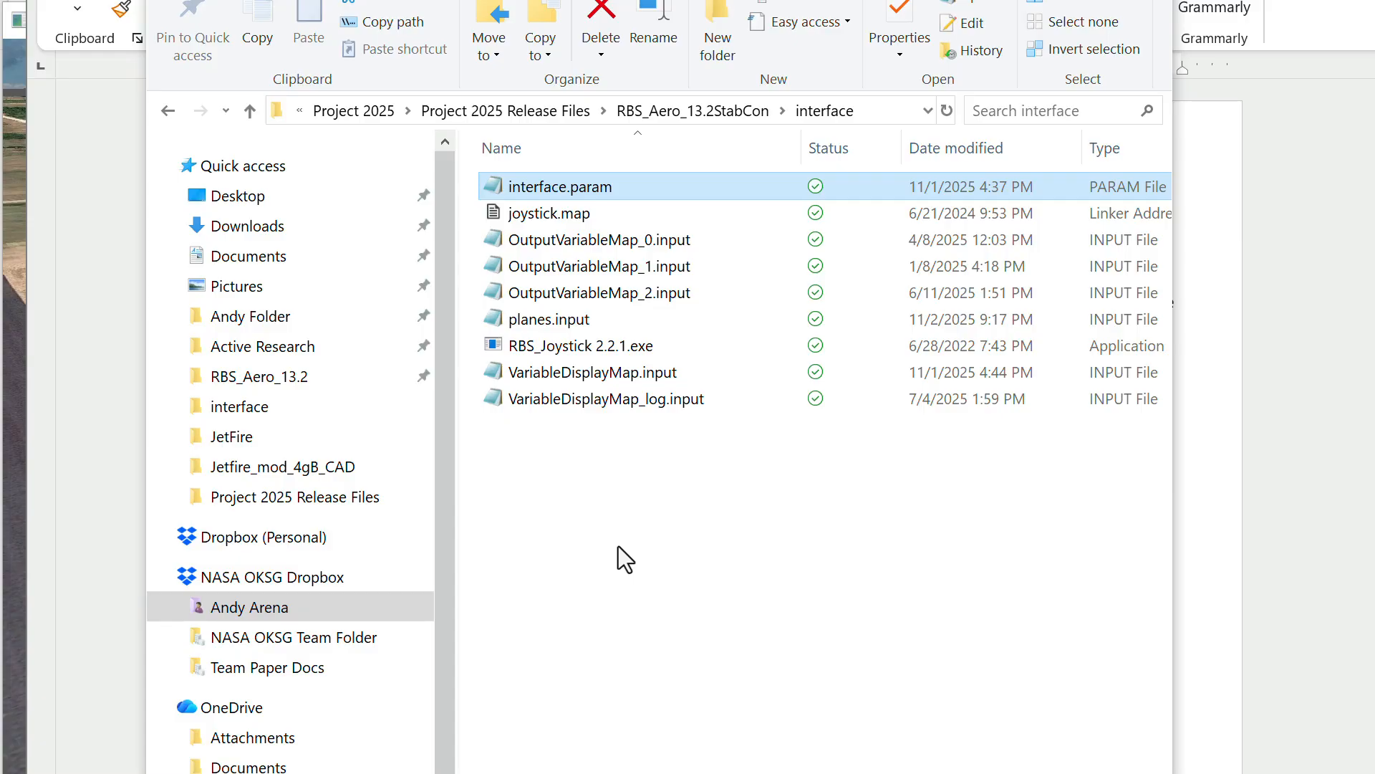
Open OutputVariableMap_0.input and examine which aircraft output variables are active and which are commented out with //
double_click(528, 248)
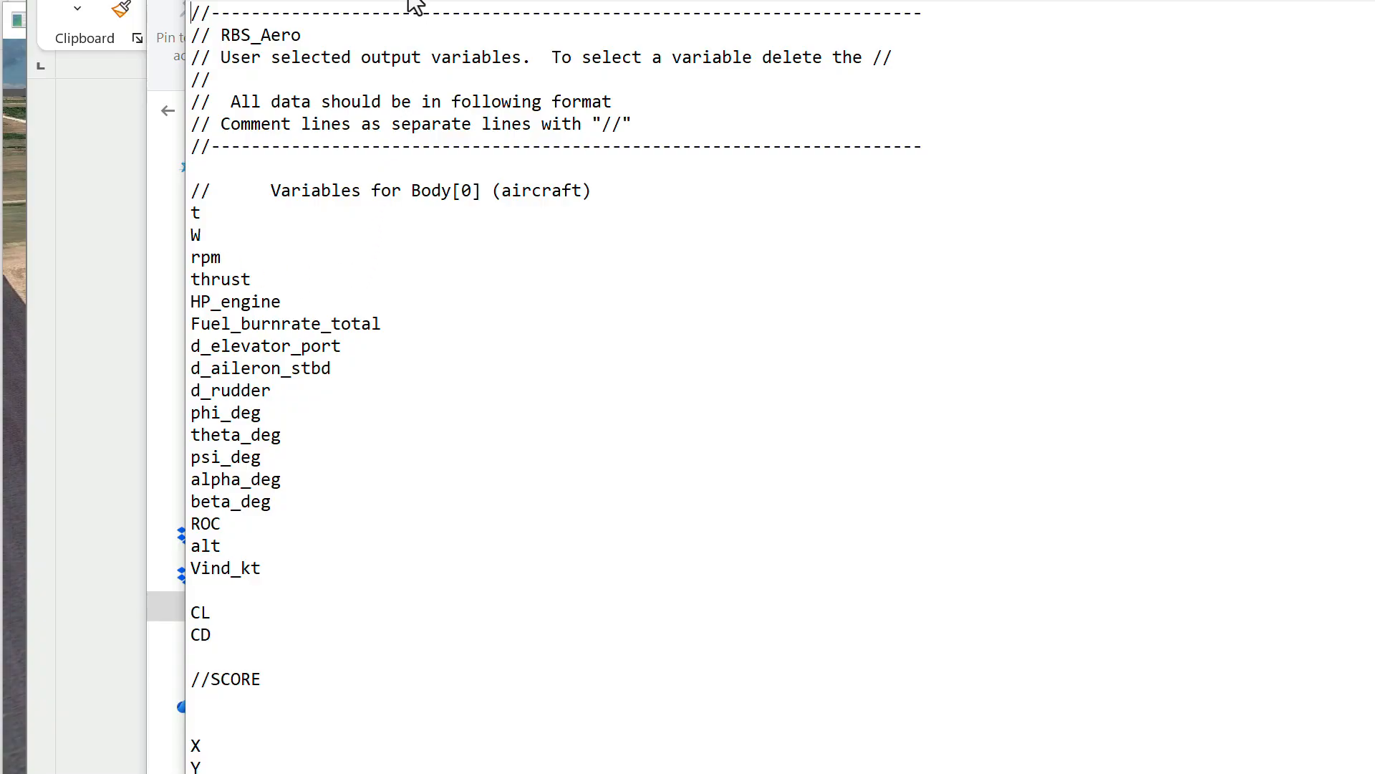
left_click(192, 235)
scroll(215, 457, "down", 3)
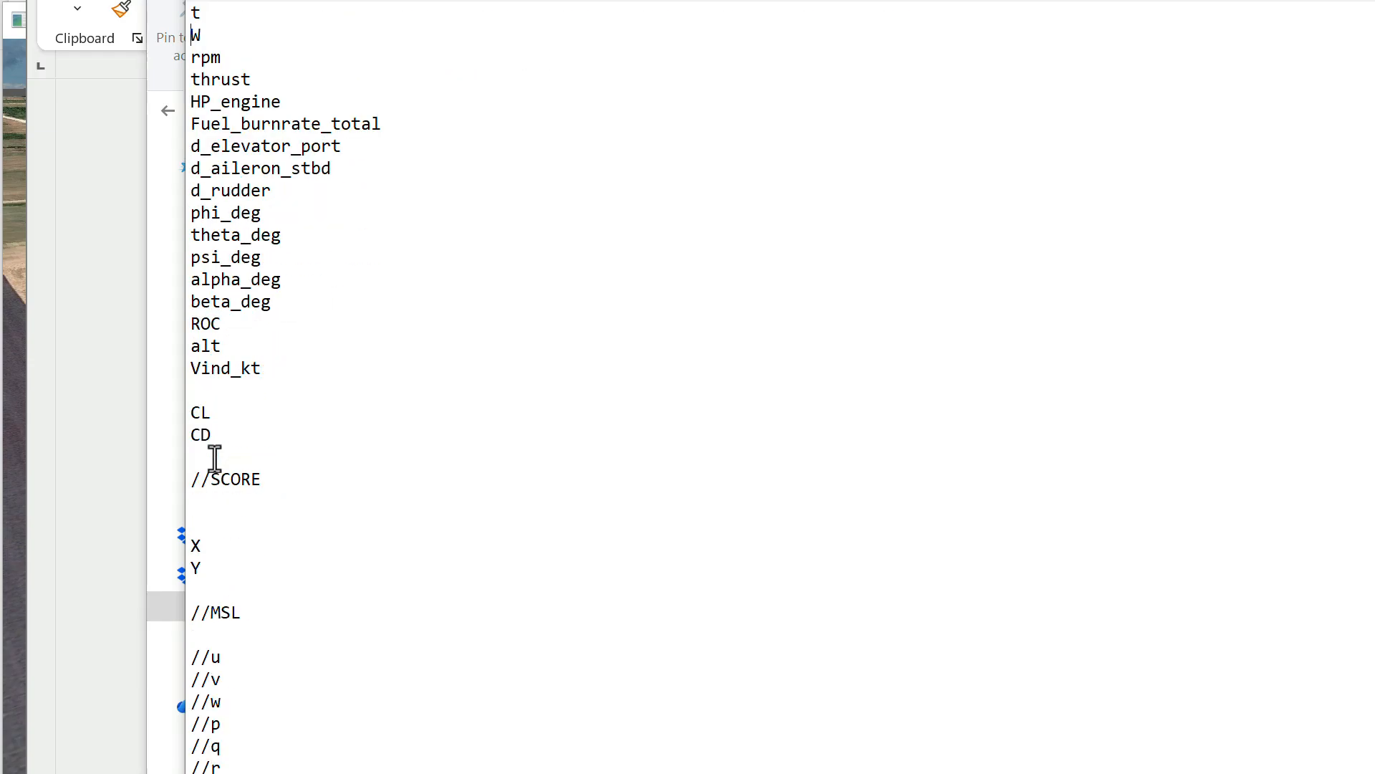
scroll(215, 462, "down", 1)
scroll(215, 467, "up", 4)
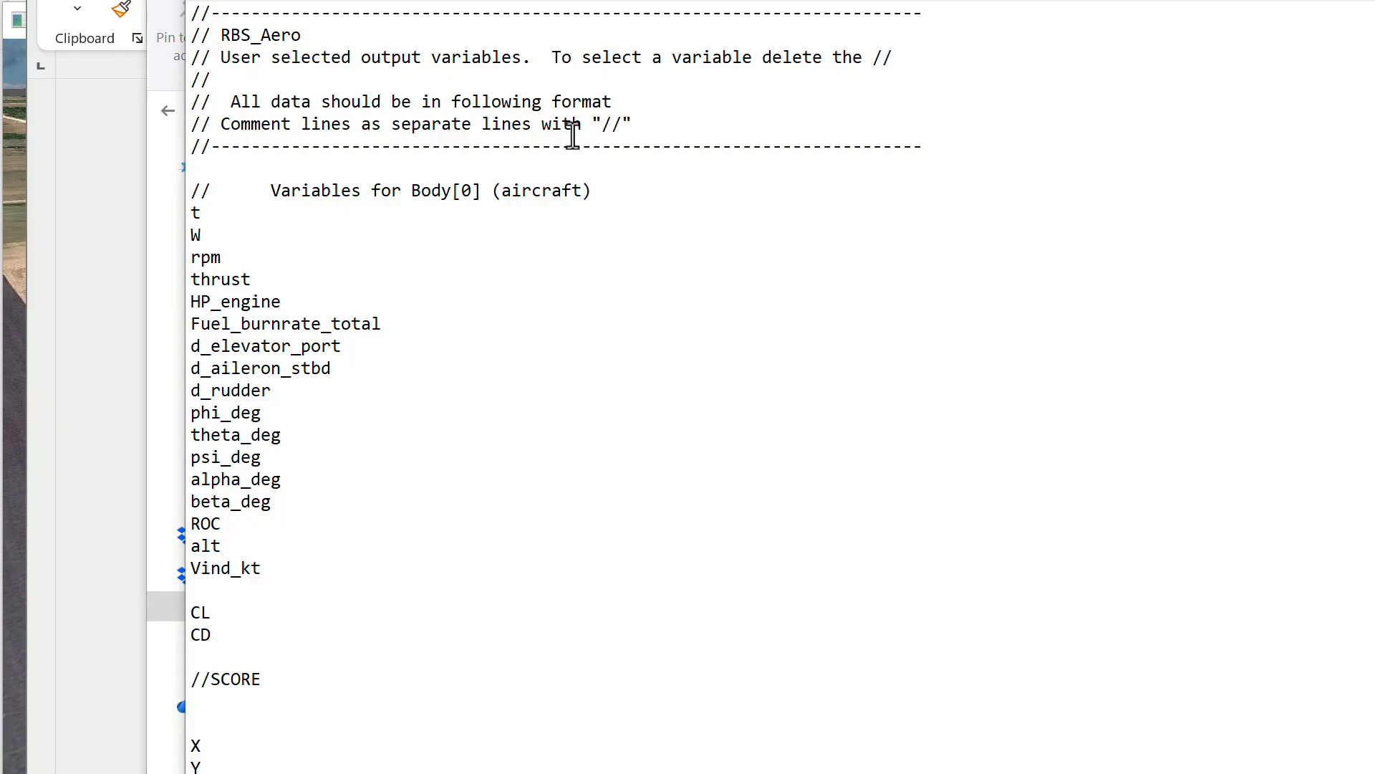
mouse_move(601, 123)
left_mouse_down()
mouse_move(621, 126)
mouse_move(602, 129)
left_mouse_up()
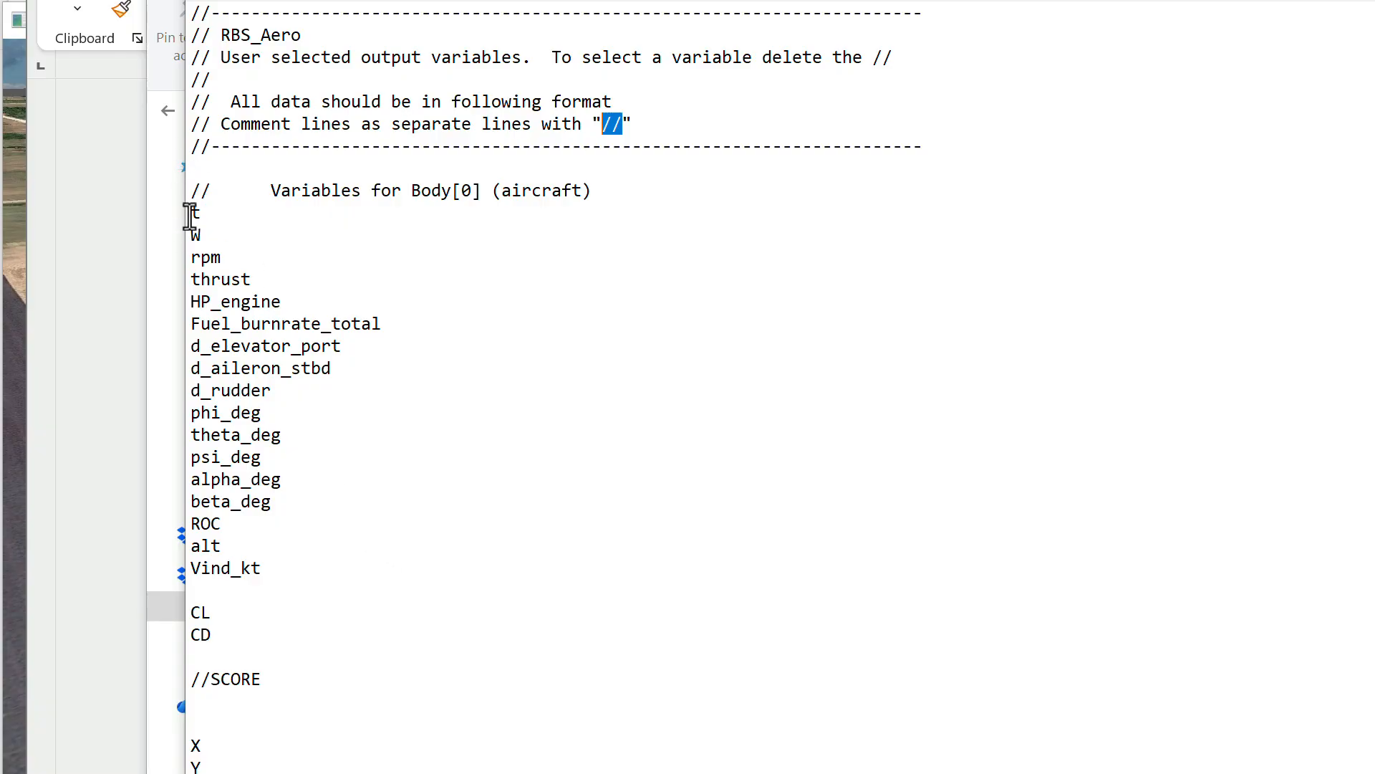
left_click_drag(189, 215, 394, 629)
scroll(393, 632, "down", 6)
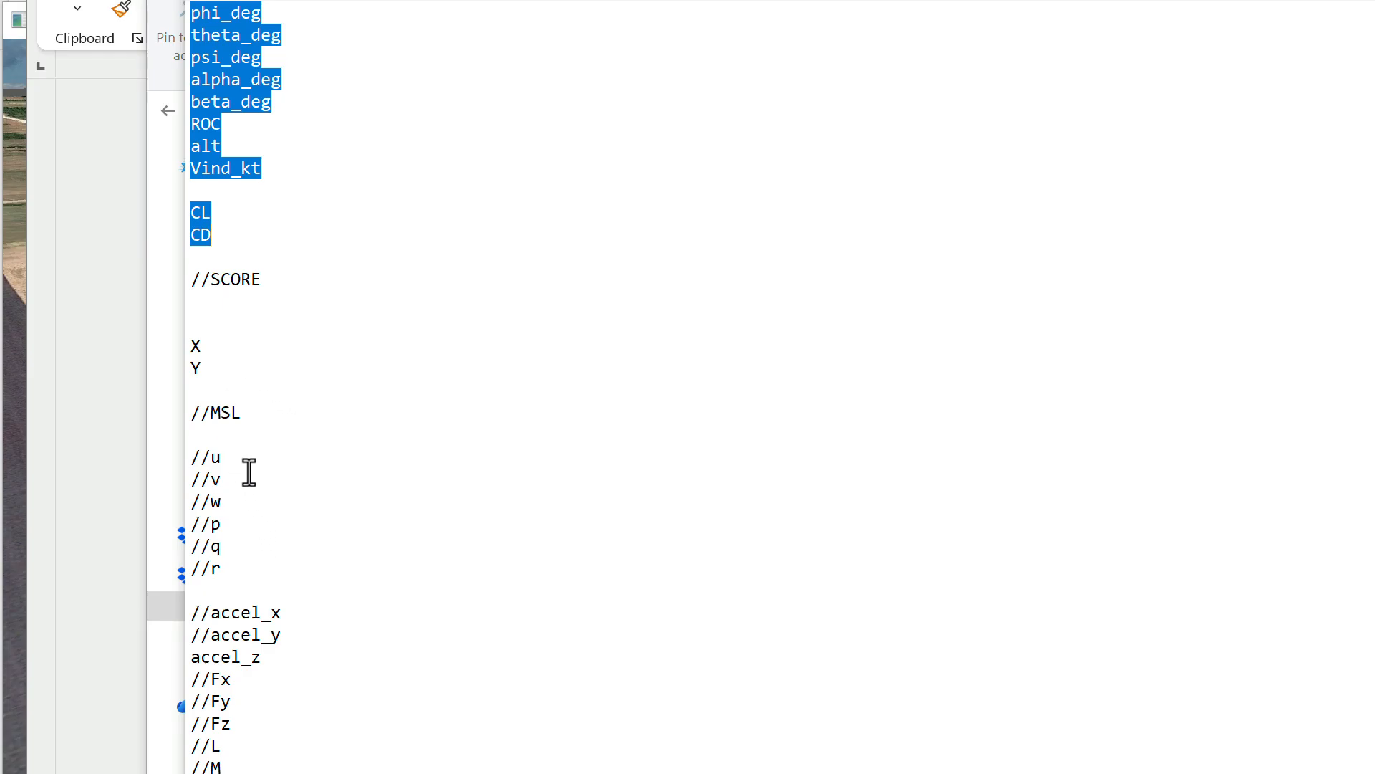
Uncomment the u variable, restore its // marker and close the file without saving
double_click(196, 457)
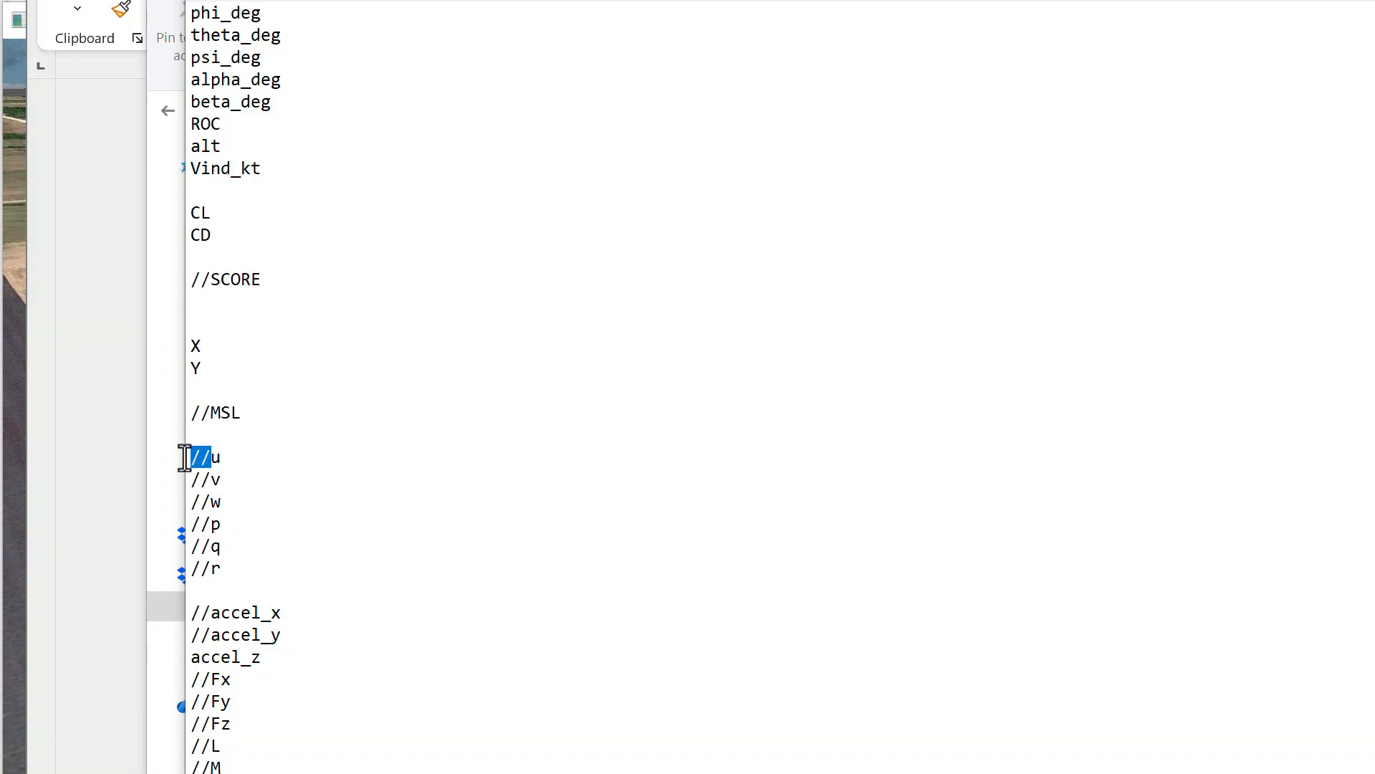
key("Delete")
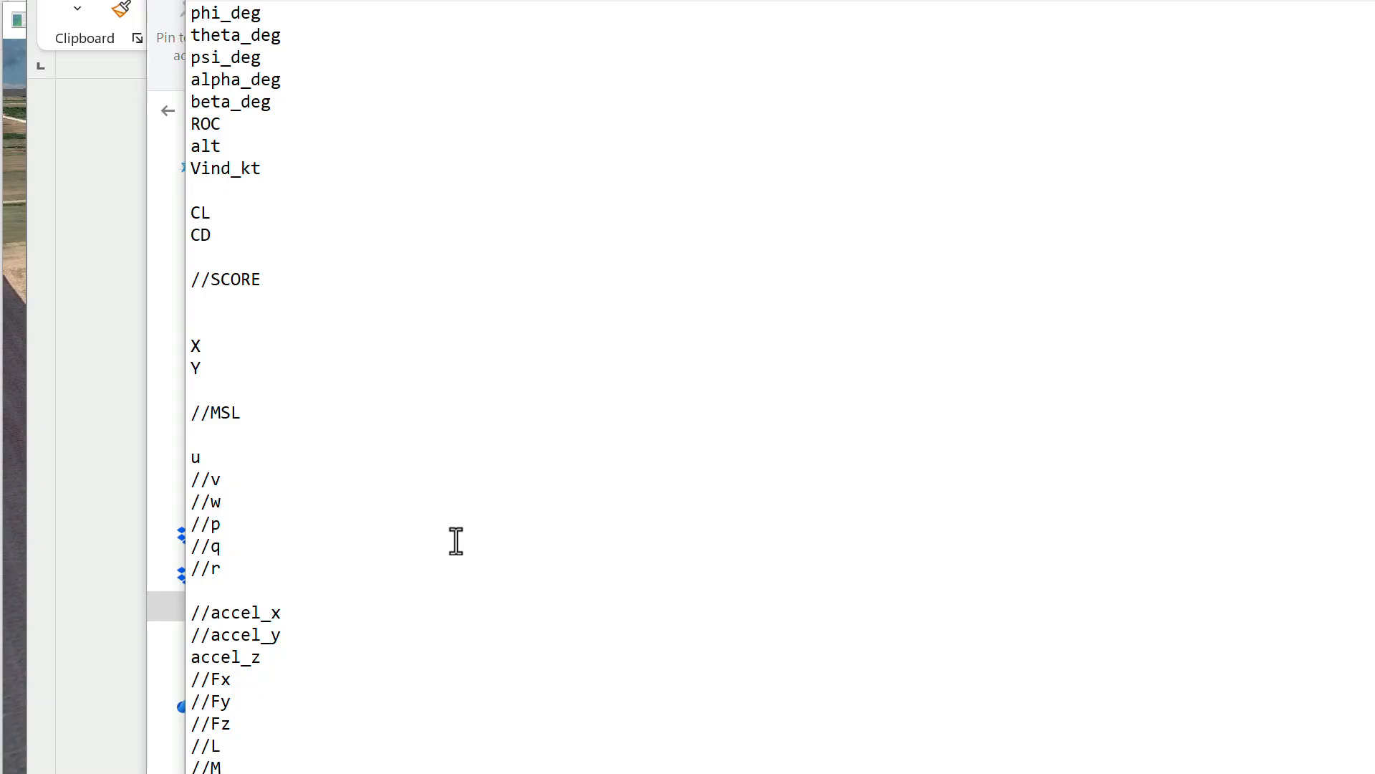
type("//")
key("alt+F4")
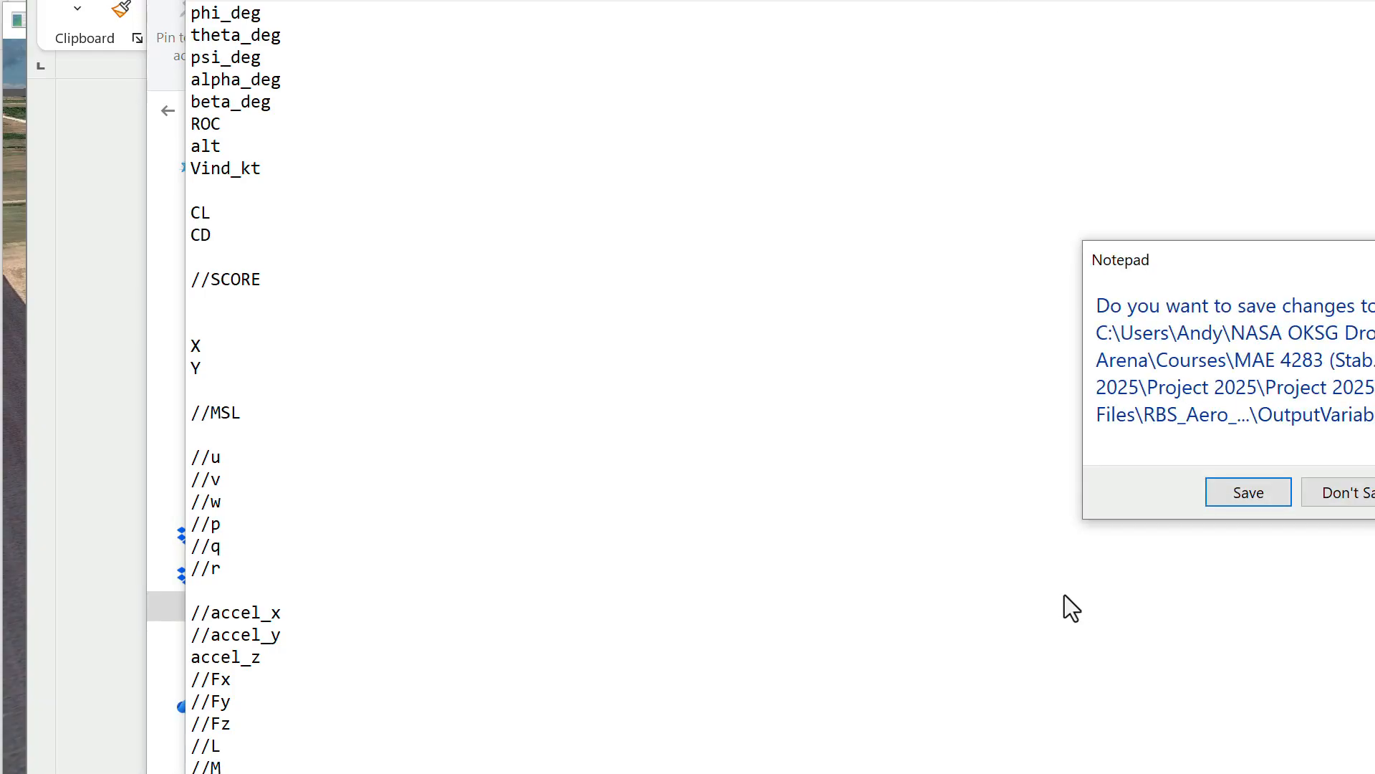
left_click(1352, 492)
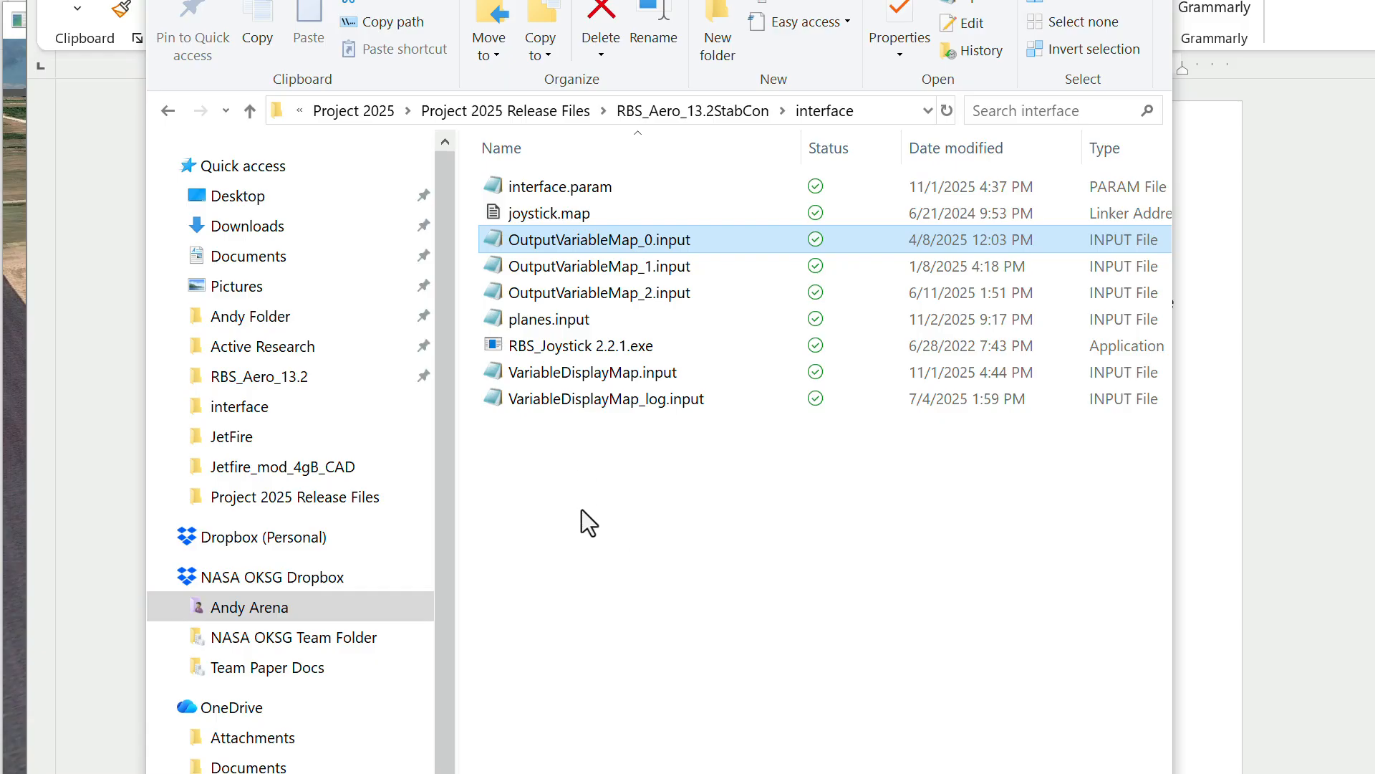
Open VariableDisplayMap.input, review the variables selected for display, close it and return to the RBS_Aero_13.2StabCon folder
double_click(556, 374)
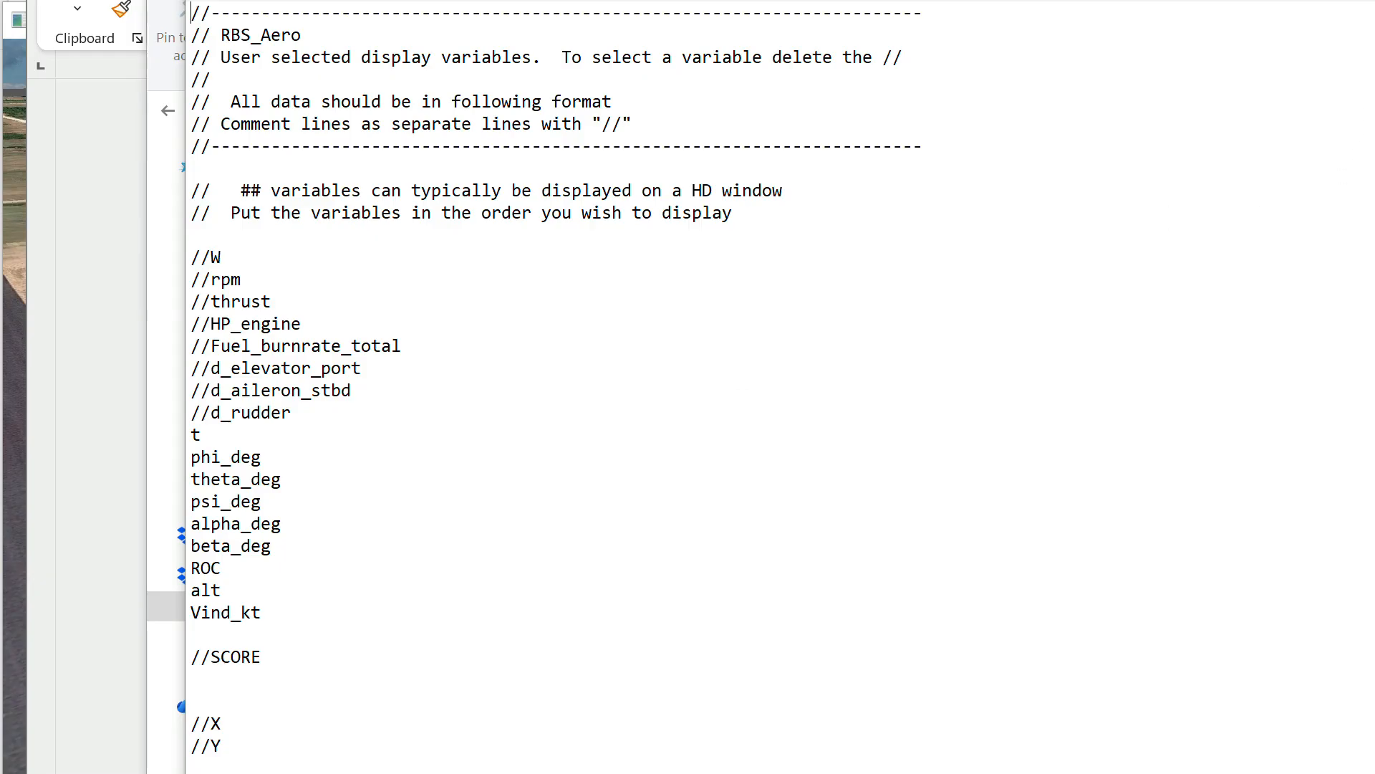
key("alt+F4")
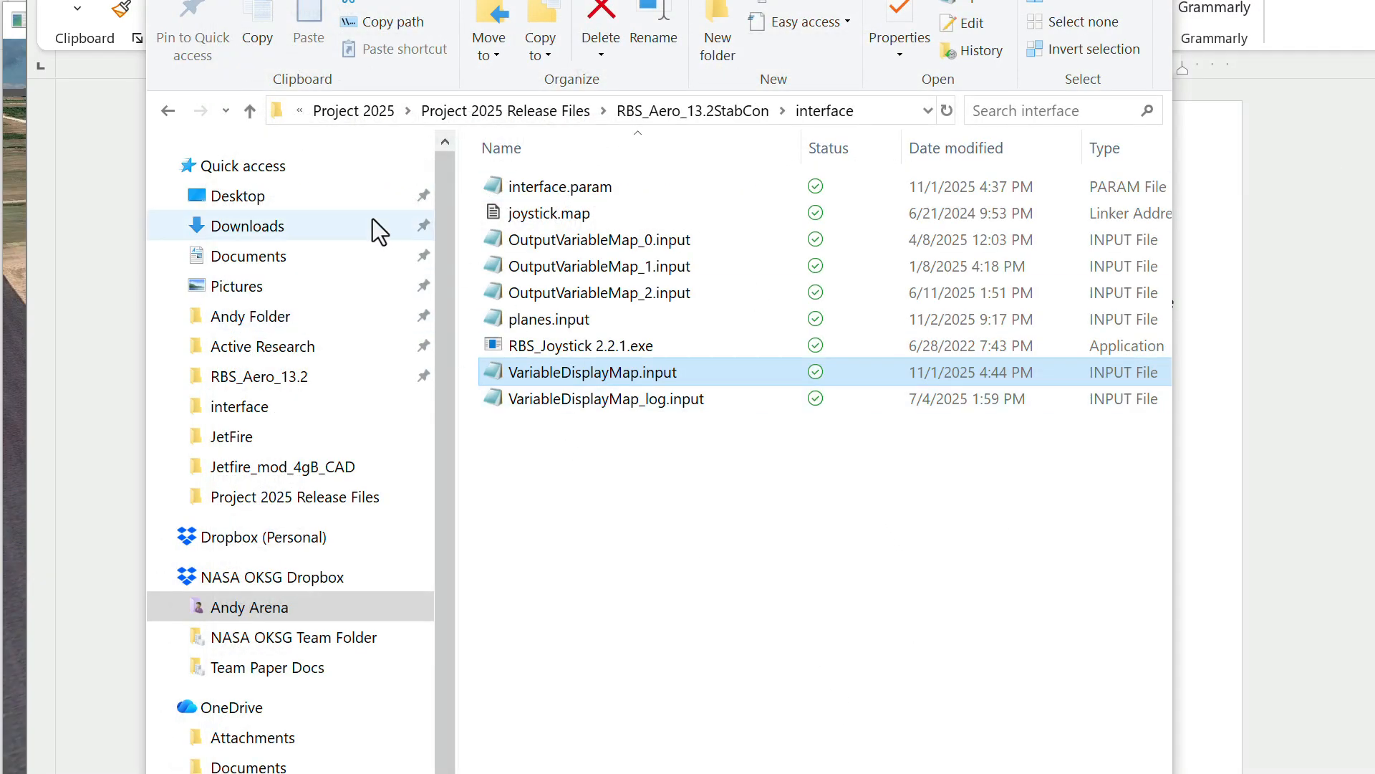
left_click(244, 106)
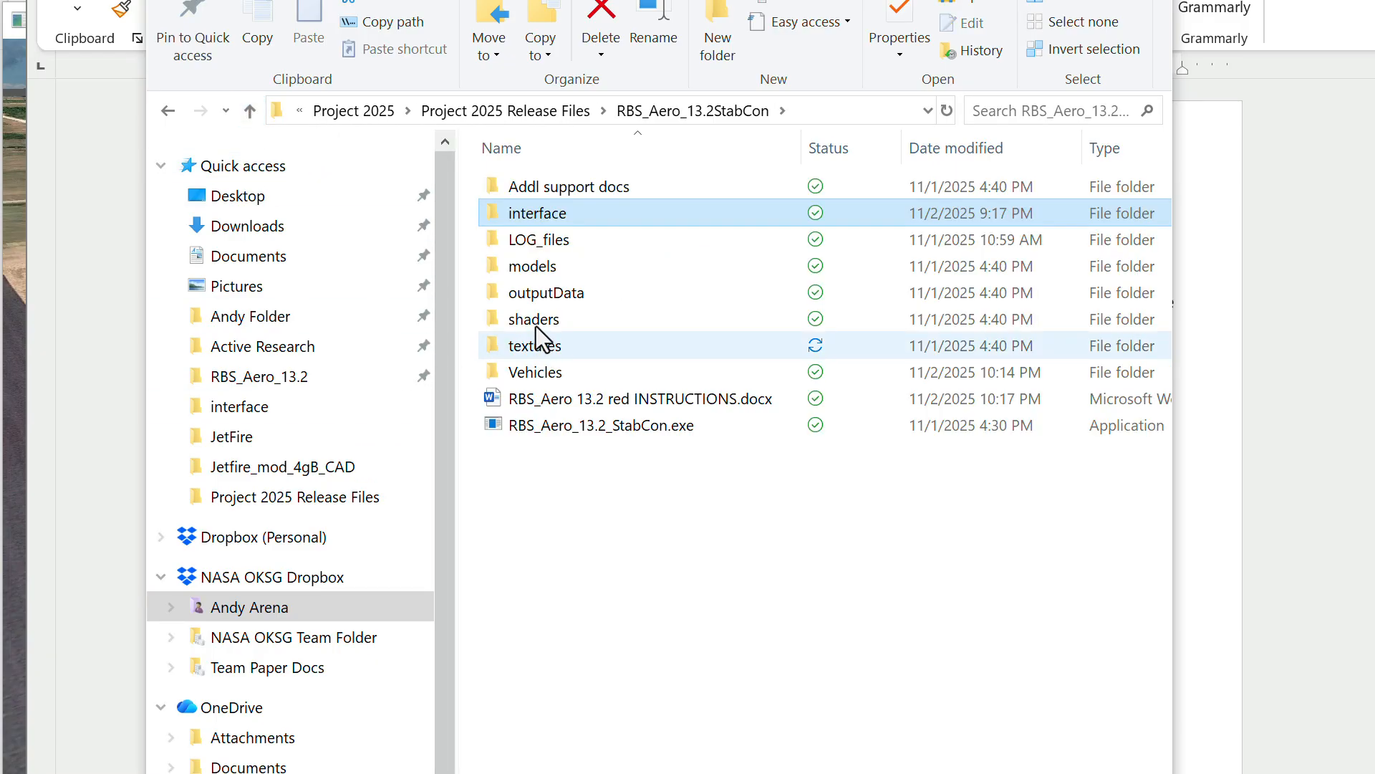
Look over the LOG_files and models folders and revisit the output variable maps in the interface folder
left_click(519, 239)
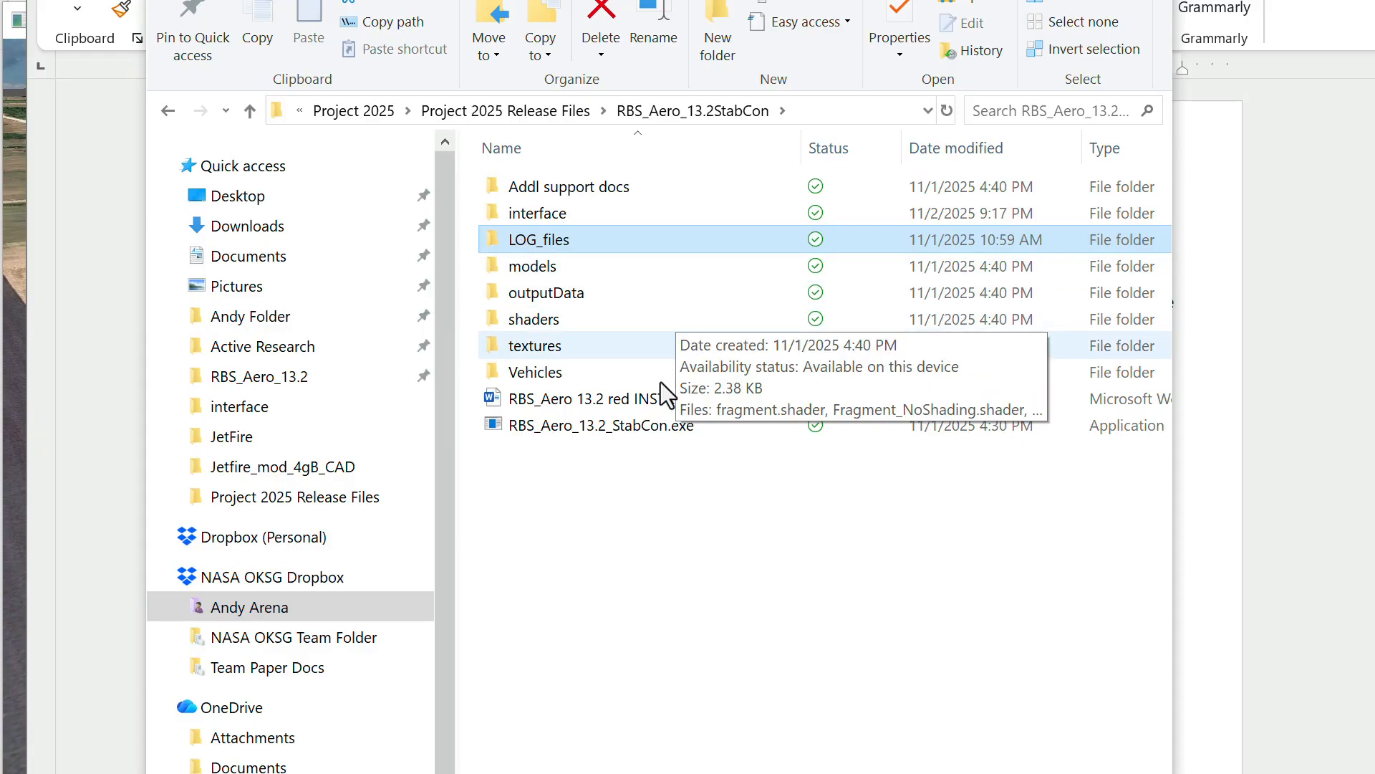
left_click(523, 274)
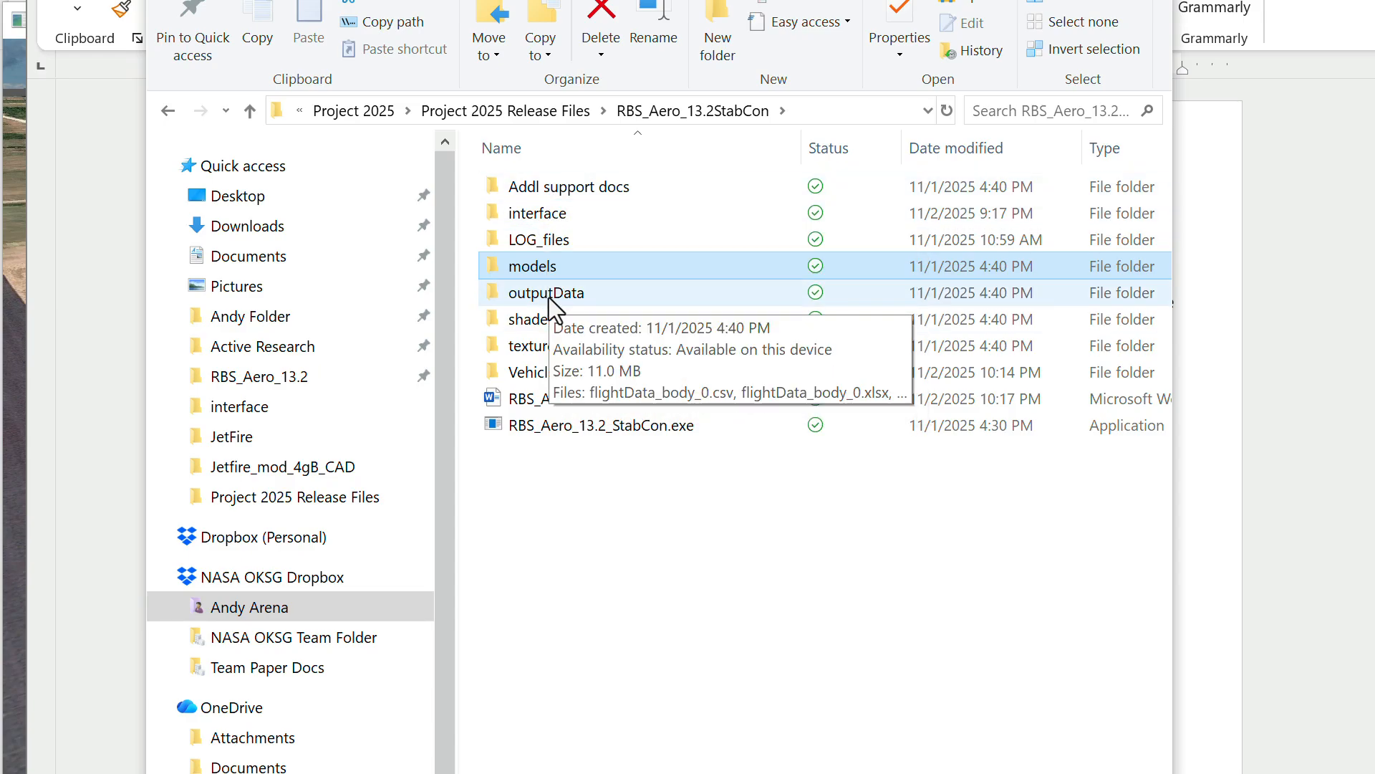
left_click(546, 217)
double_click(546, 217)
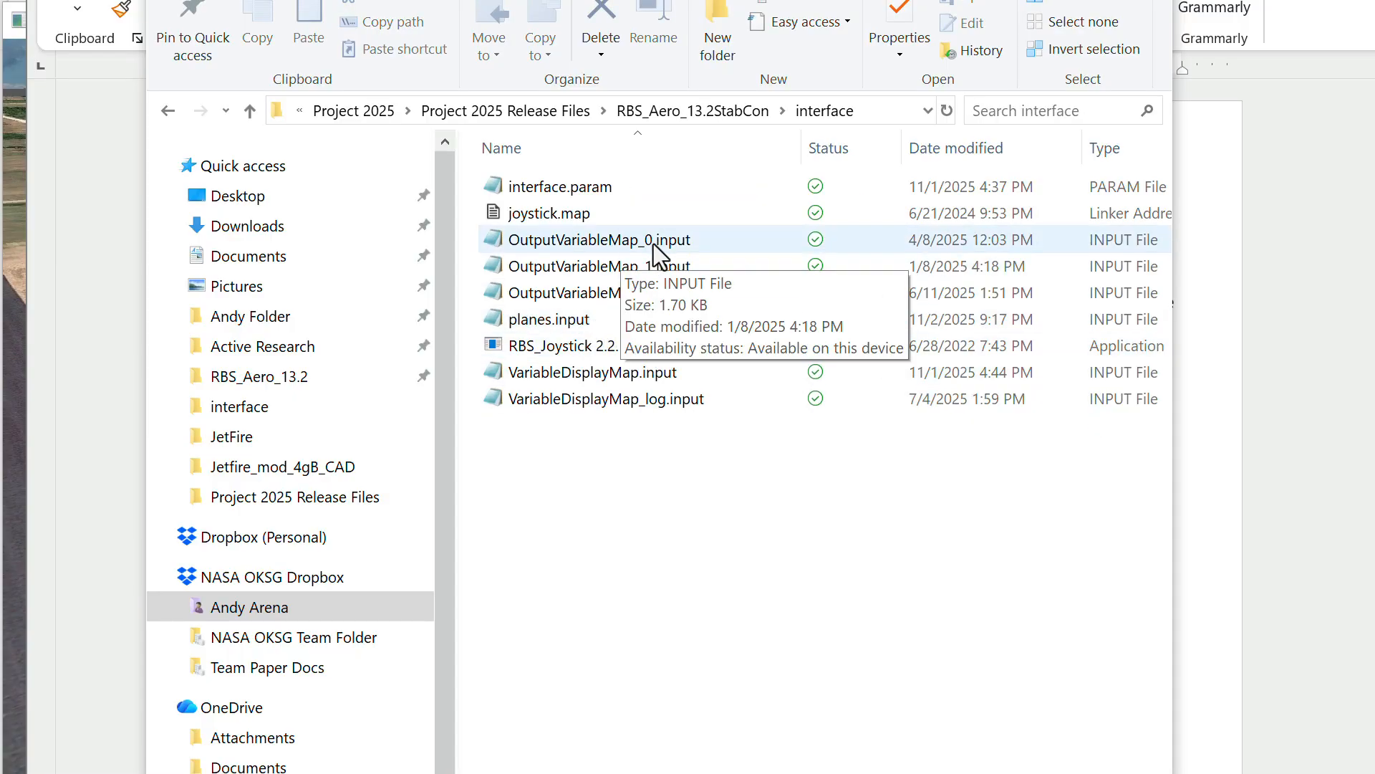
left_click(246, 111)
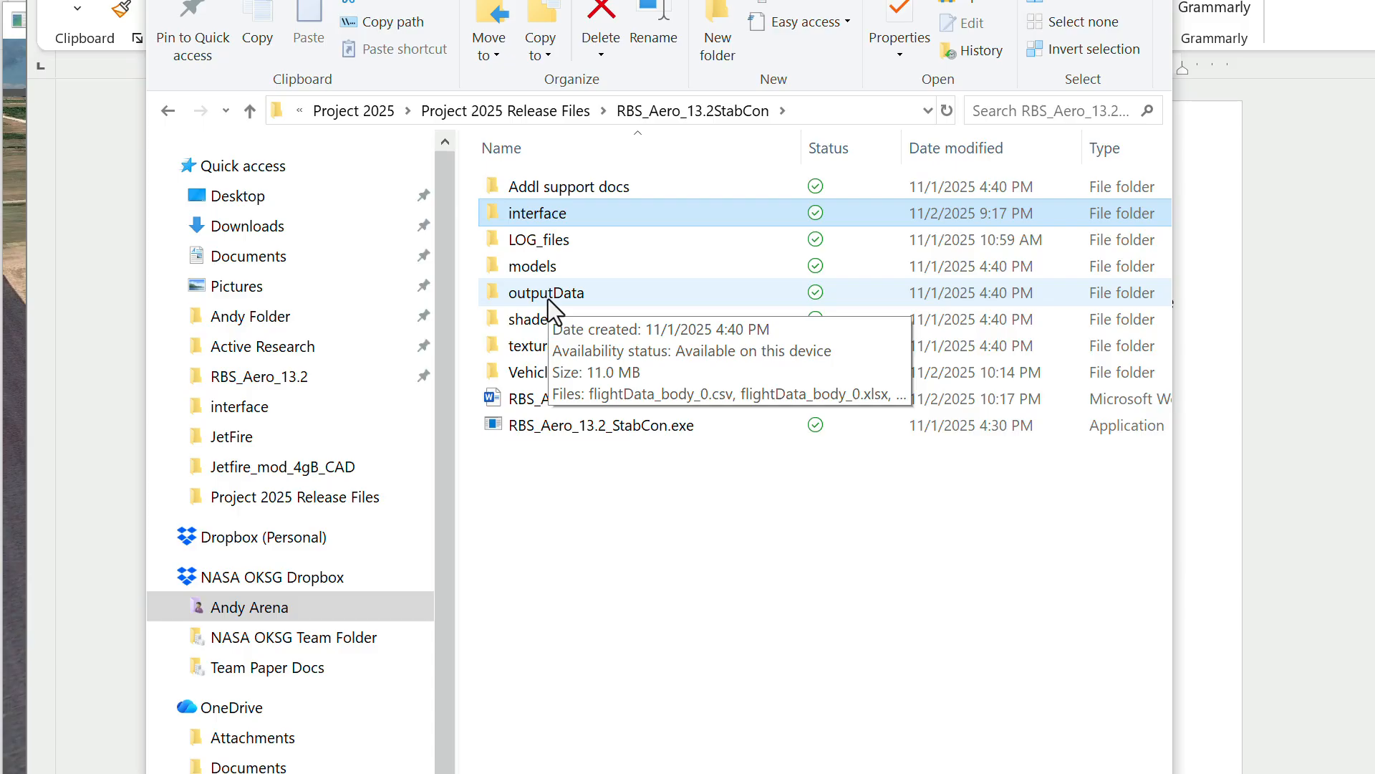
Open flightData_body_0.csv from the outputData folder, review the recorded flight data columns and close the workbook
double_click(548, 294)
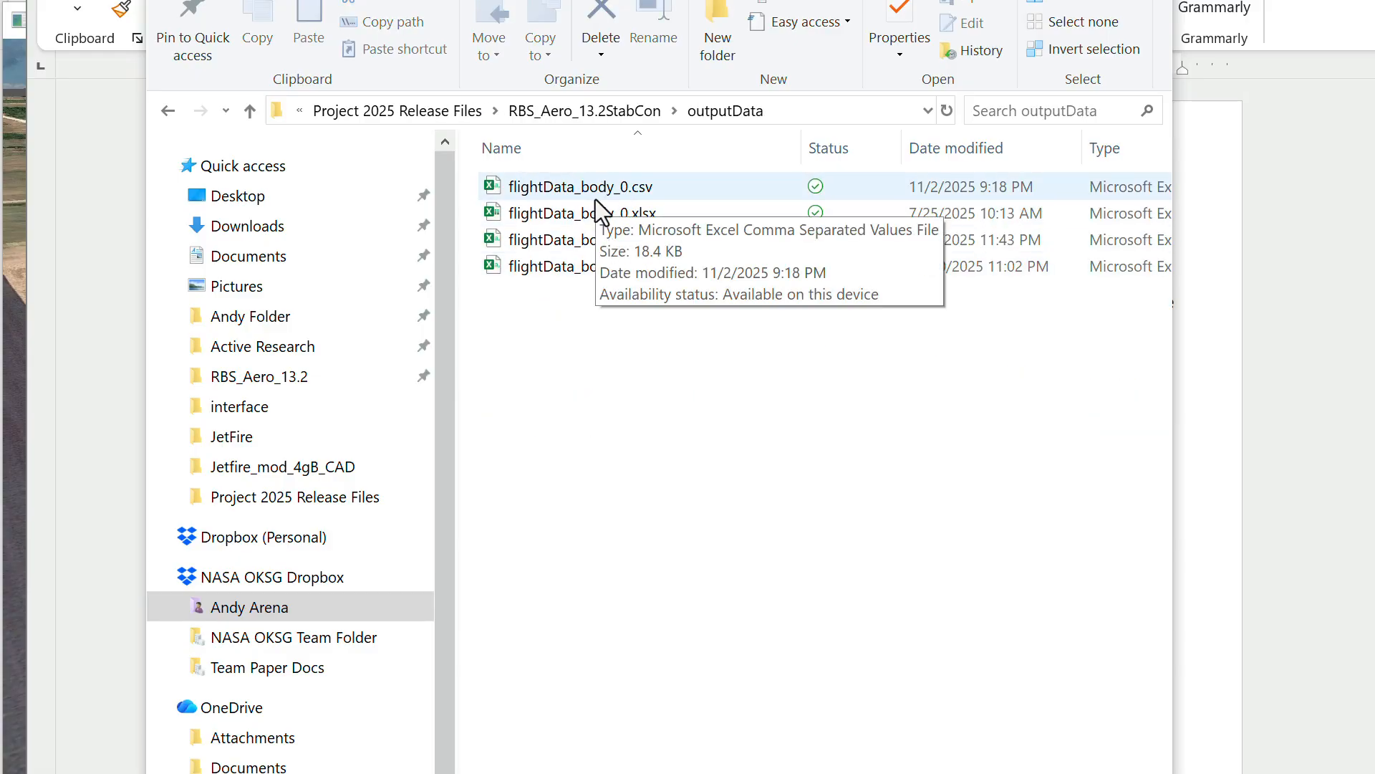
left_click(604, 187)
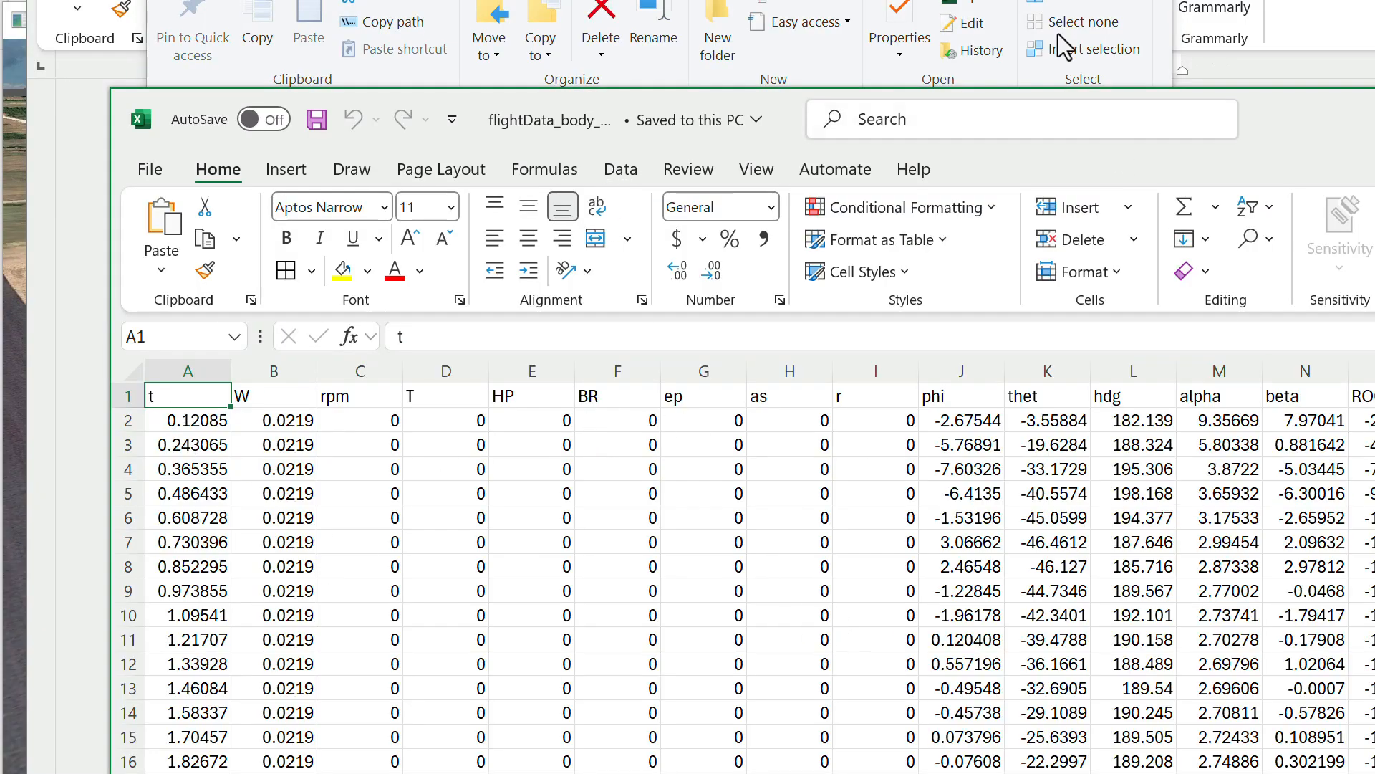
left_click_drag(1318, 119, 1226, 24)
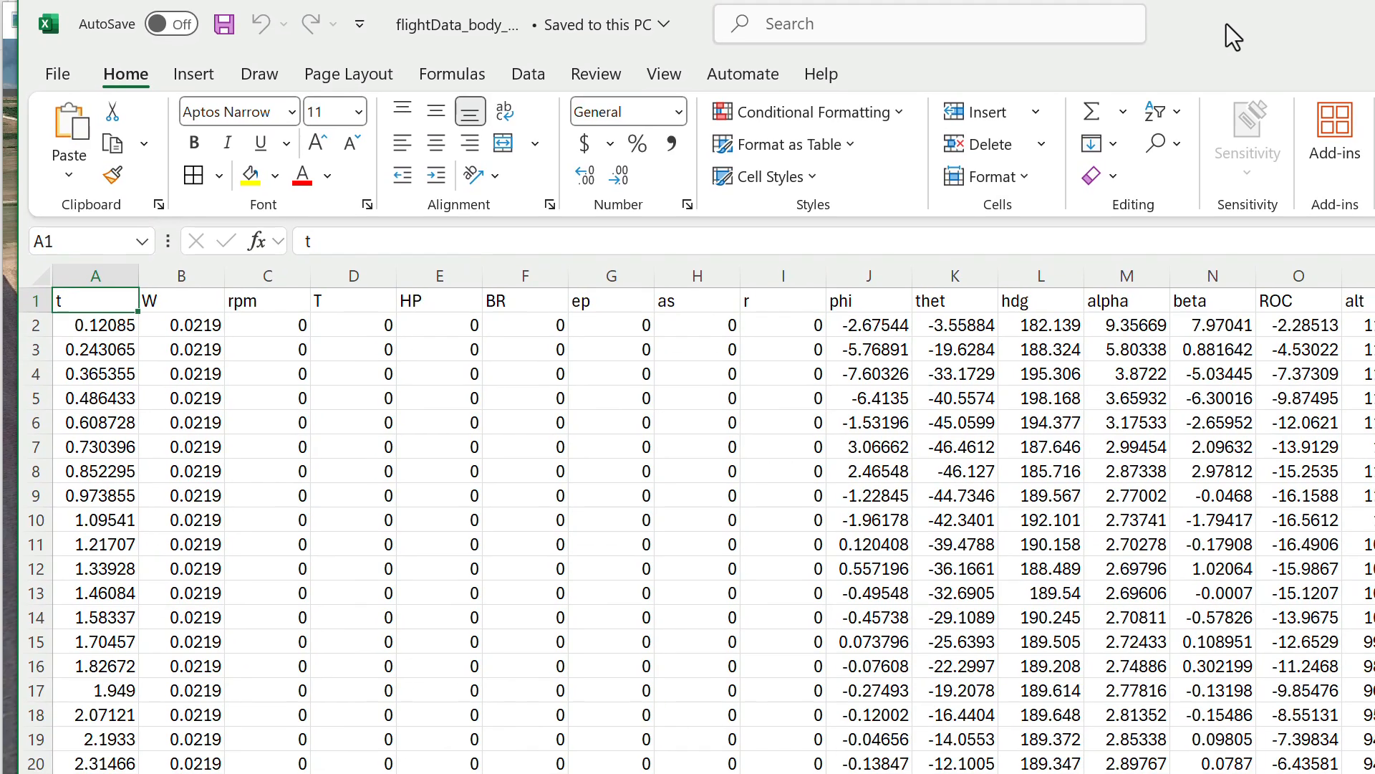
key("alt+F4")
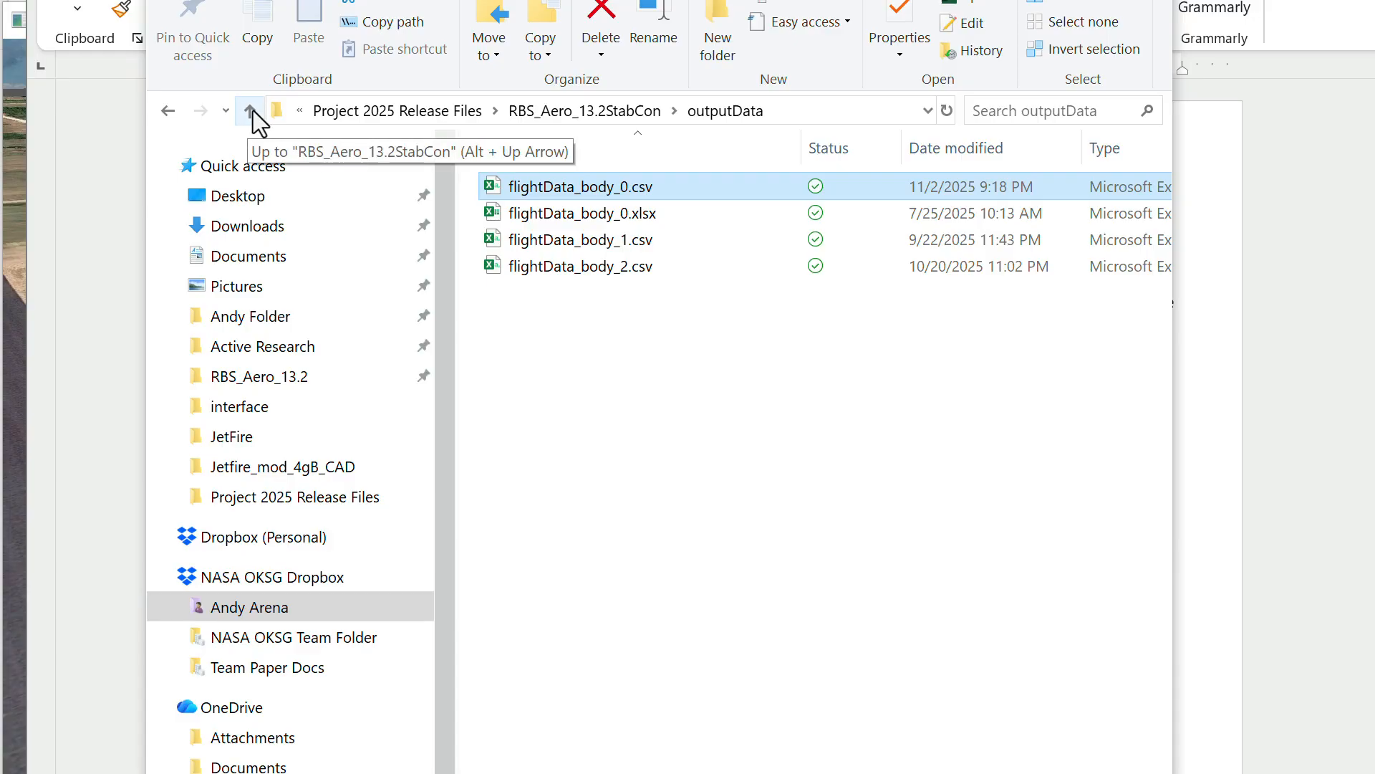
Return to the RBS_Aero_13.2StabCon folder and look over the shaders and textures folders
left_click(250, 110)
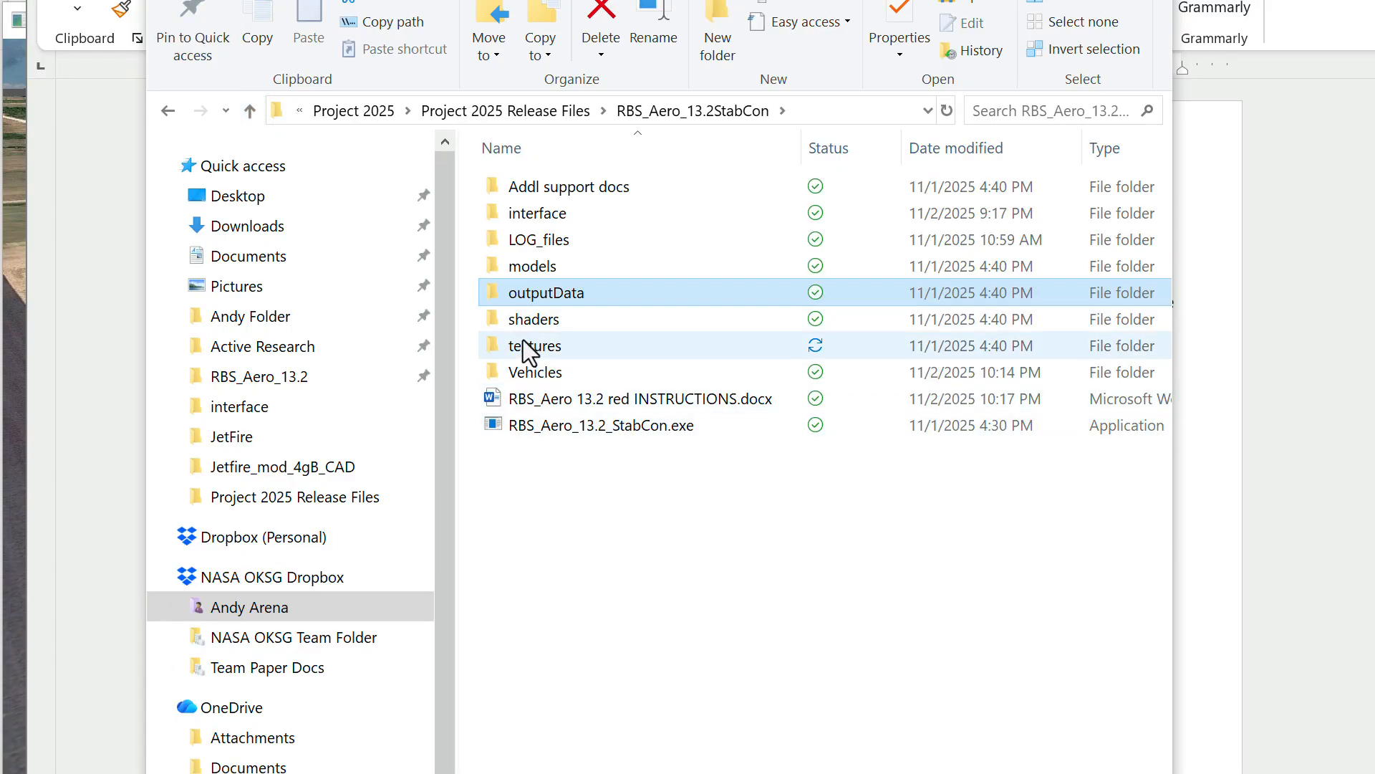
left_click(534, 323)
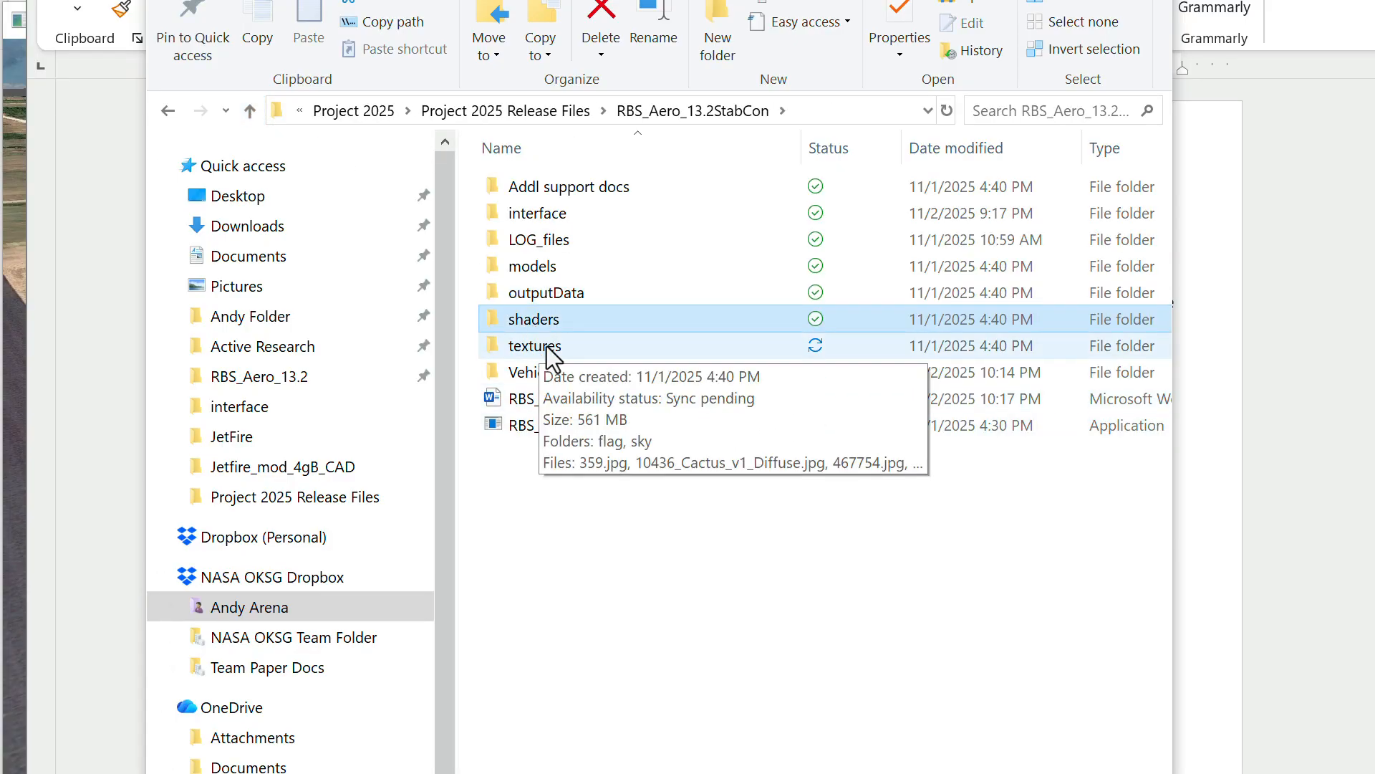
left_click(548, 347)
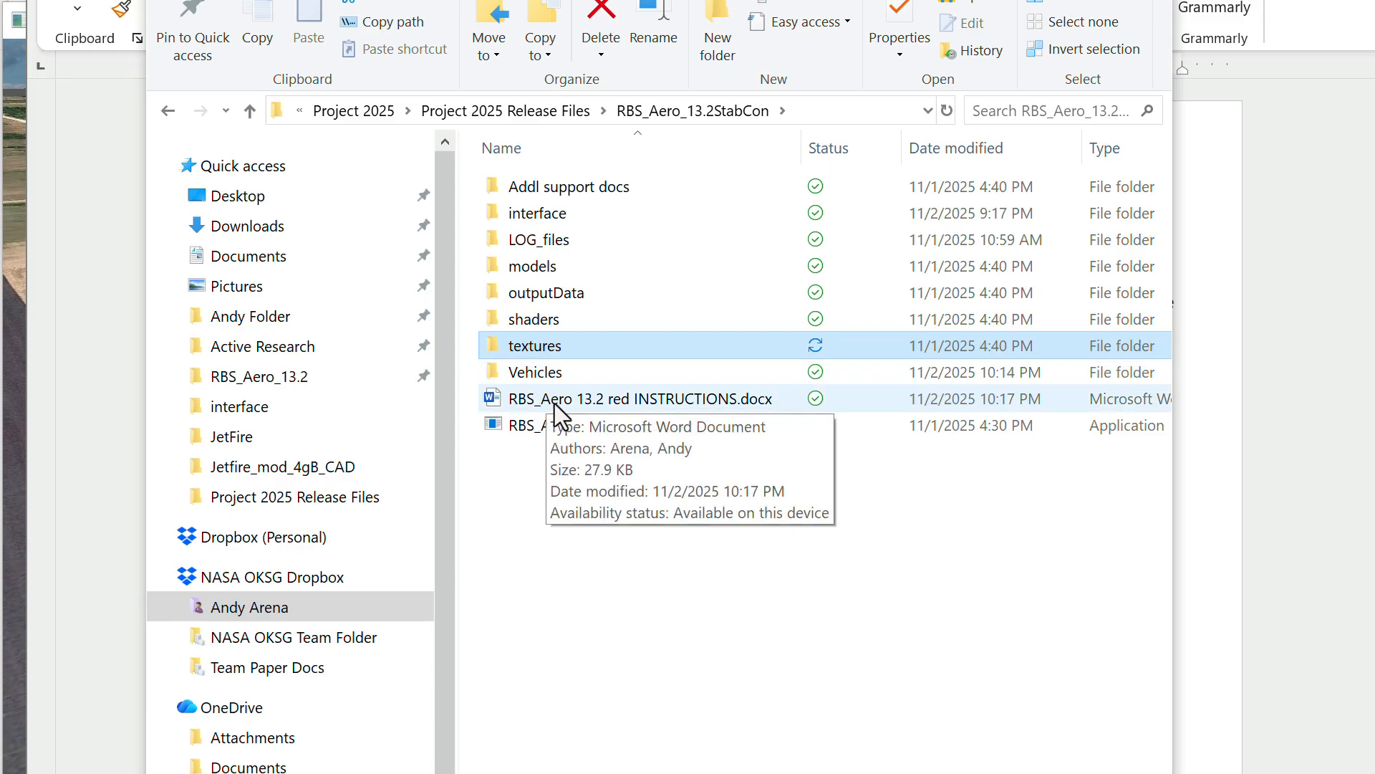
Open the JetFire folder inside Vehicles and look over its attribute, gains and mesh files
left_click(553, 375)
double_click(553, 374)
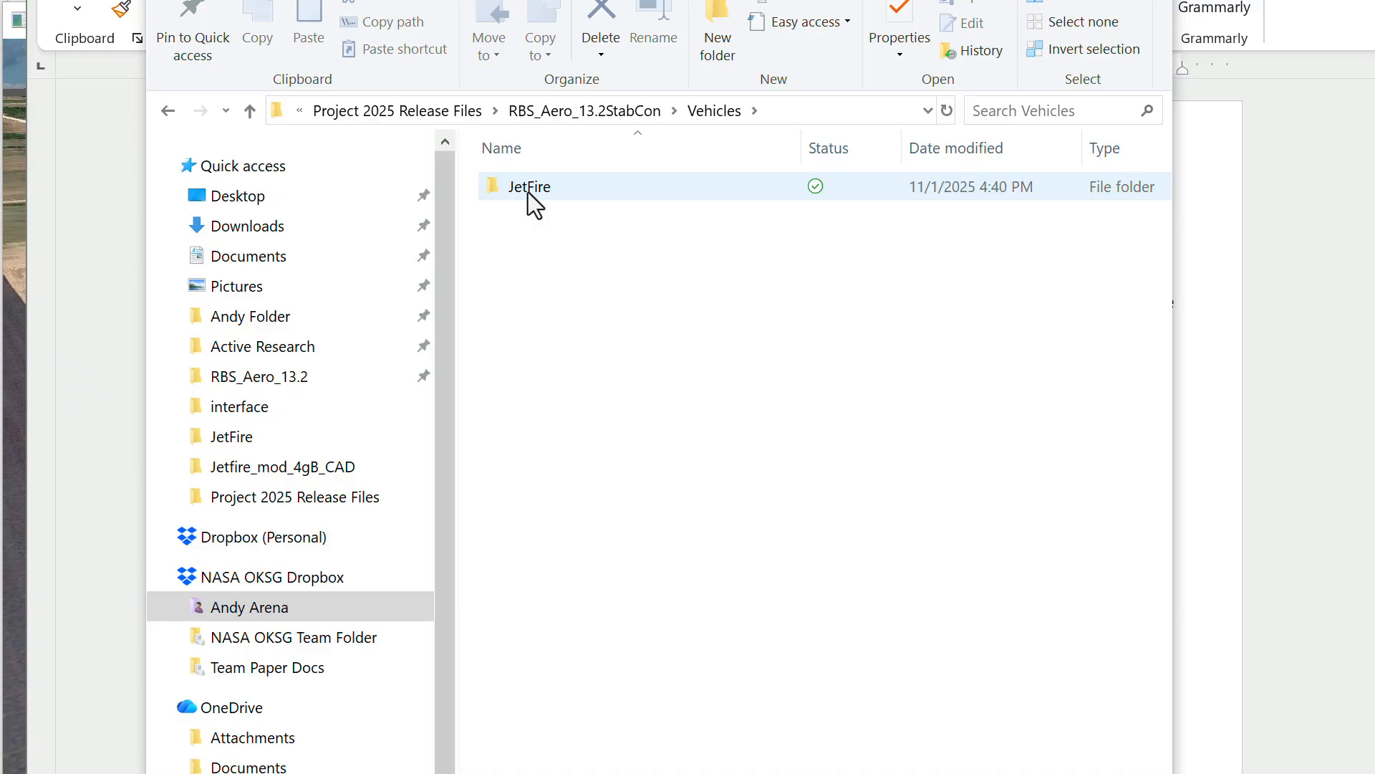
left_click(527, 192)
double_click(527, 192)
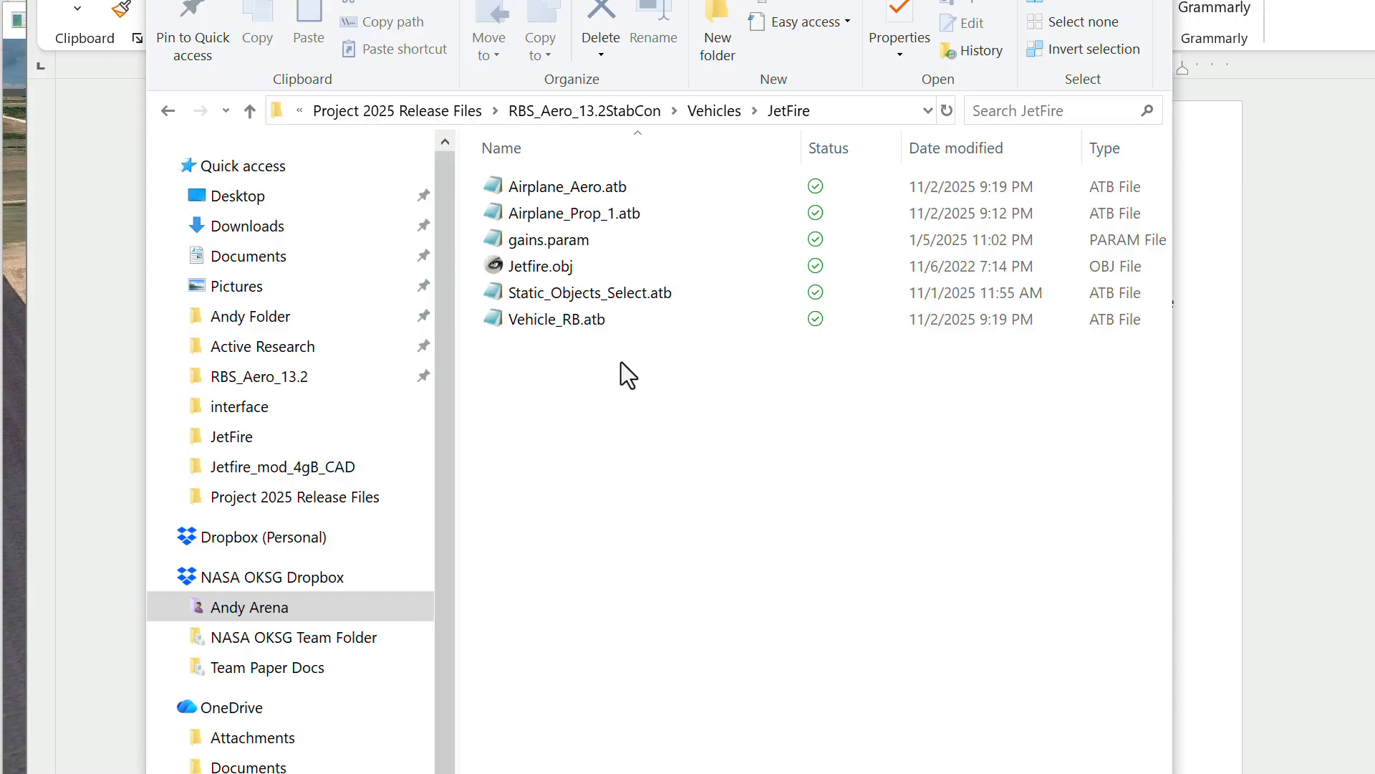
mouse_move(588, 294)
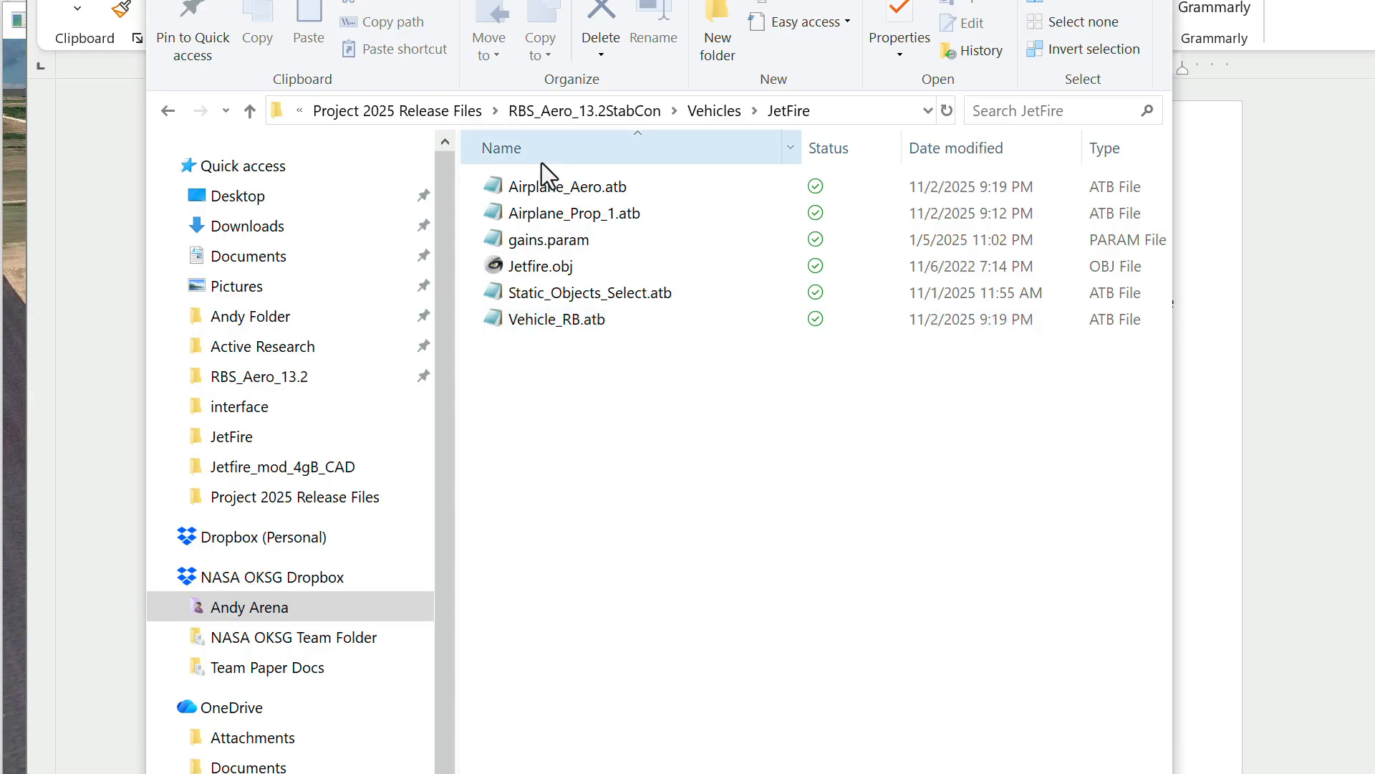
Open Airplane_Aero.atb, review the JetFire's aerodynamic force and moment data, and close the file
mouse_move(548, 184)
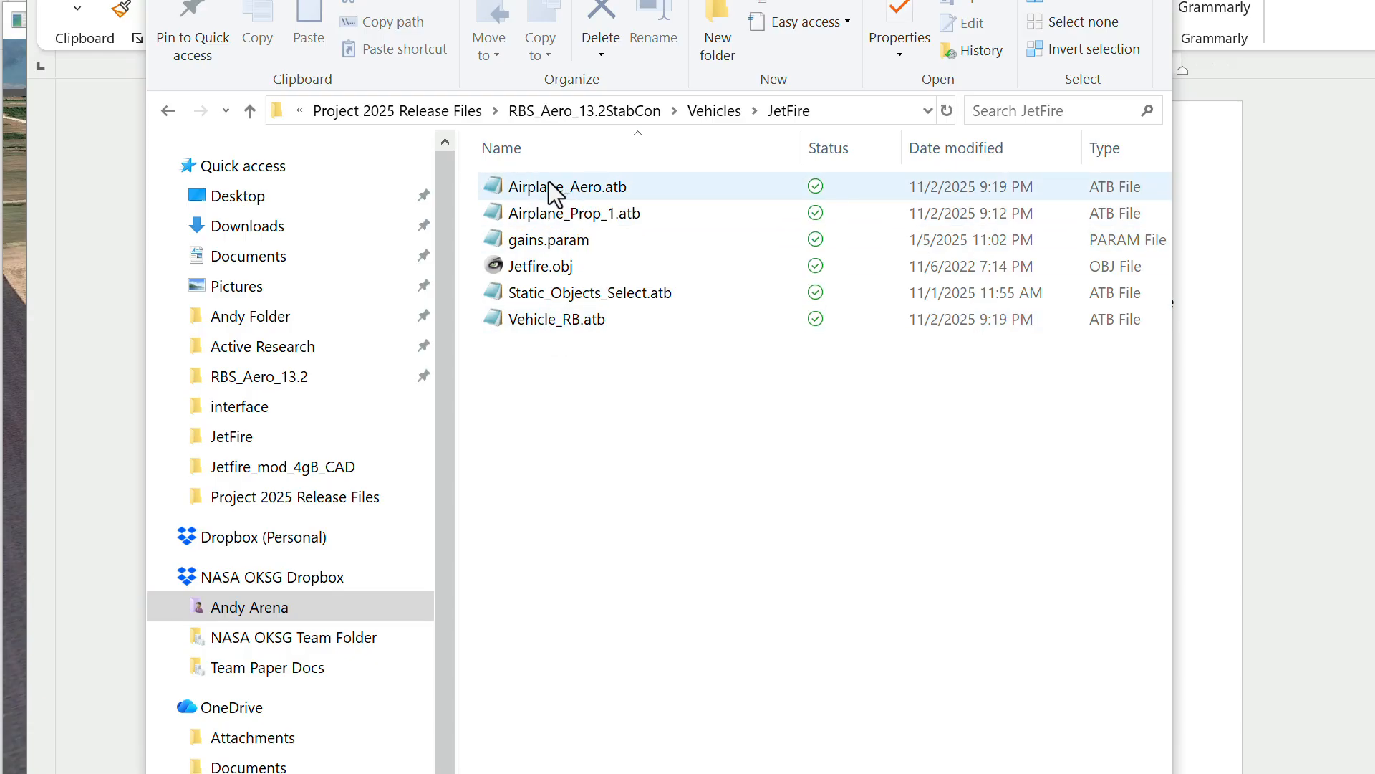
double_click(550, 185)
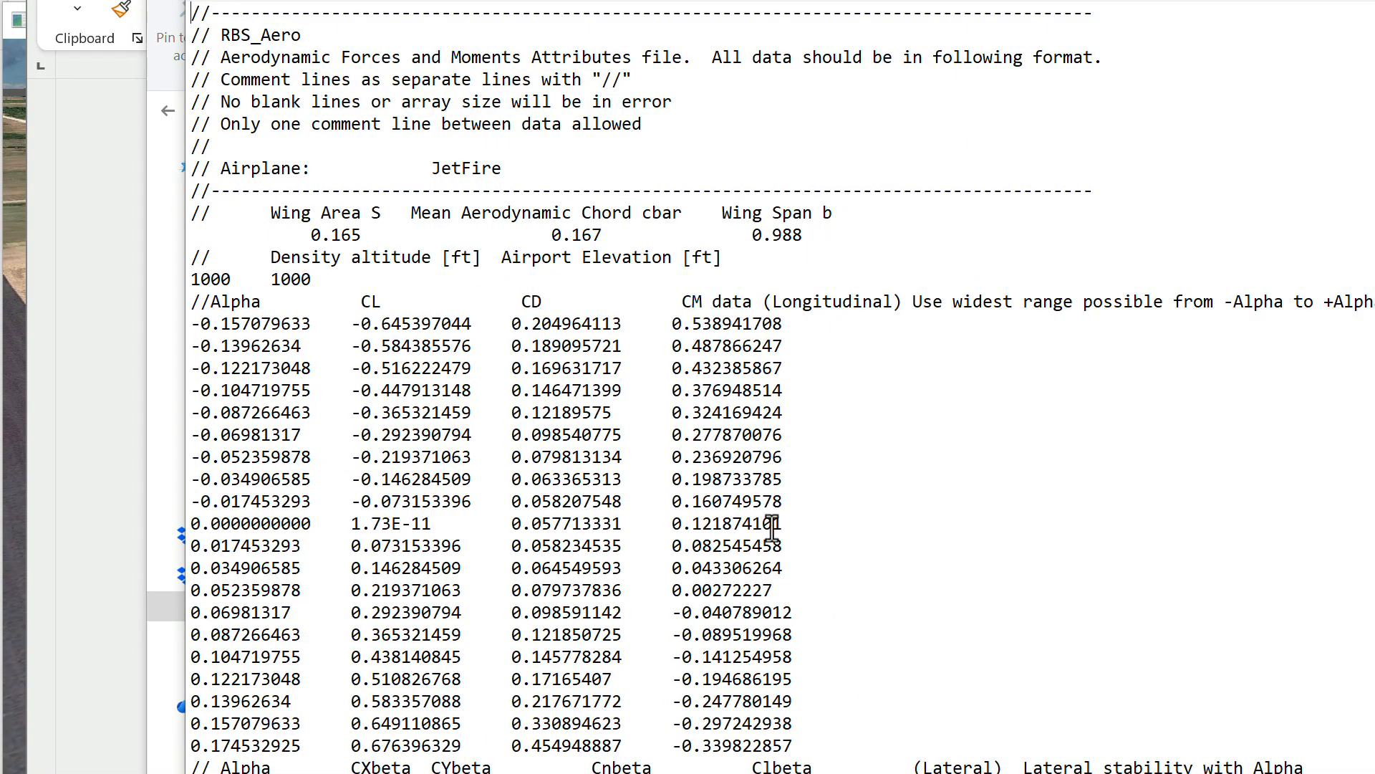
left_click_drag(691, 0, 543, 24)
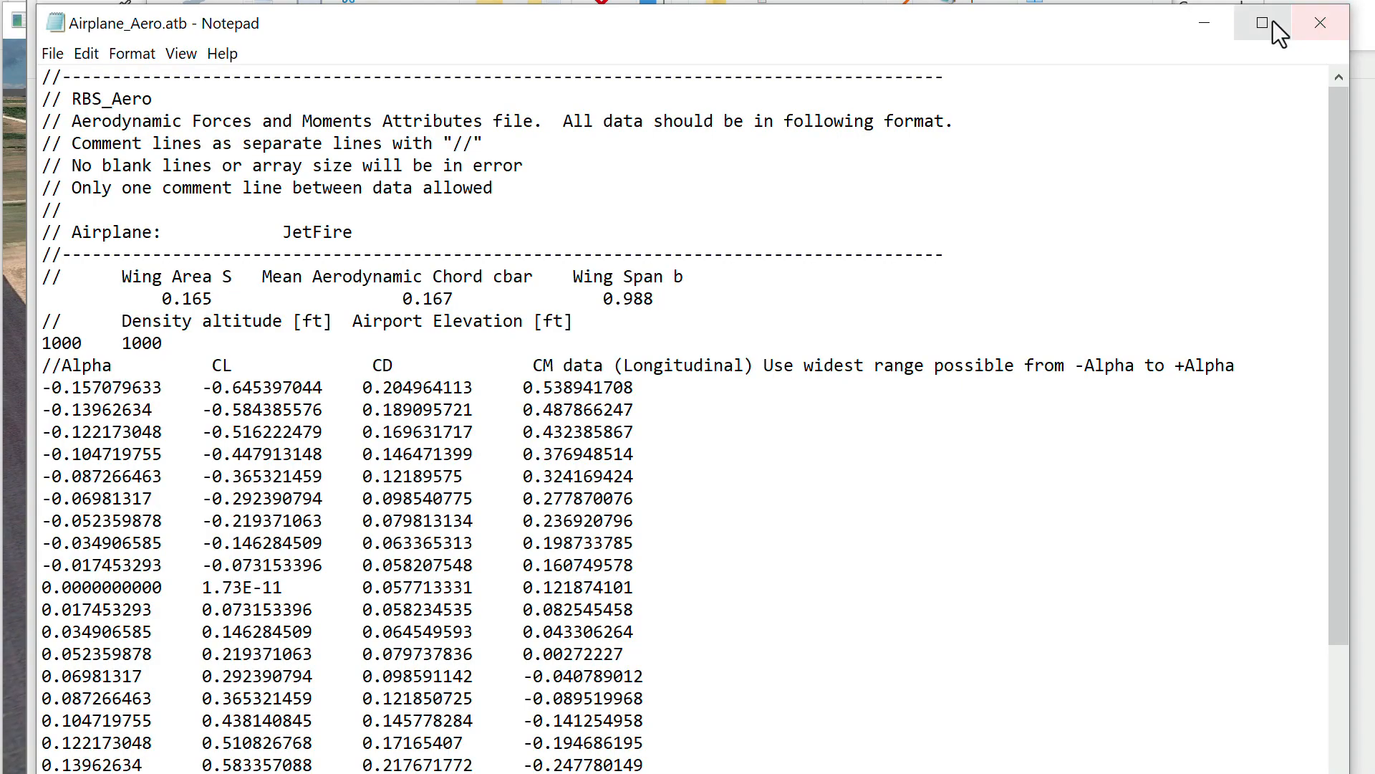
left_click(1311, 23)
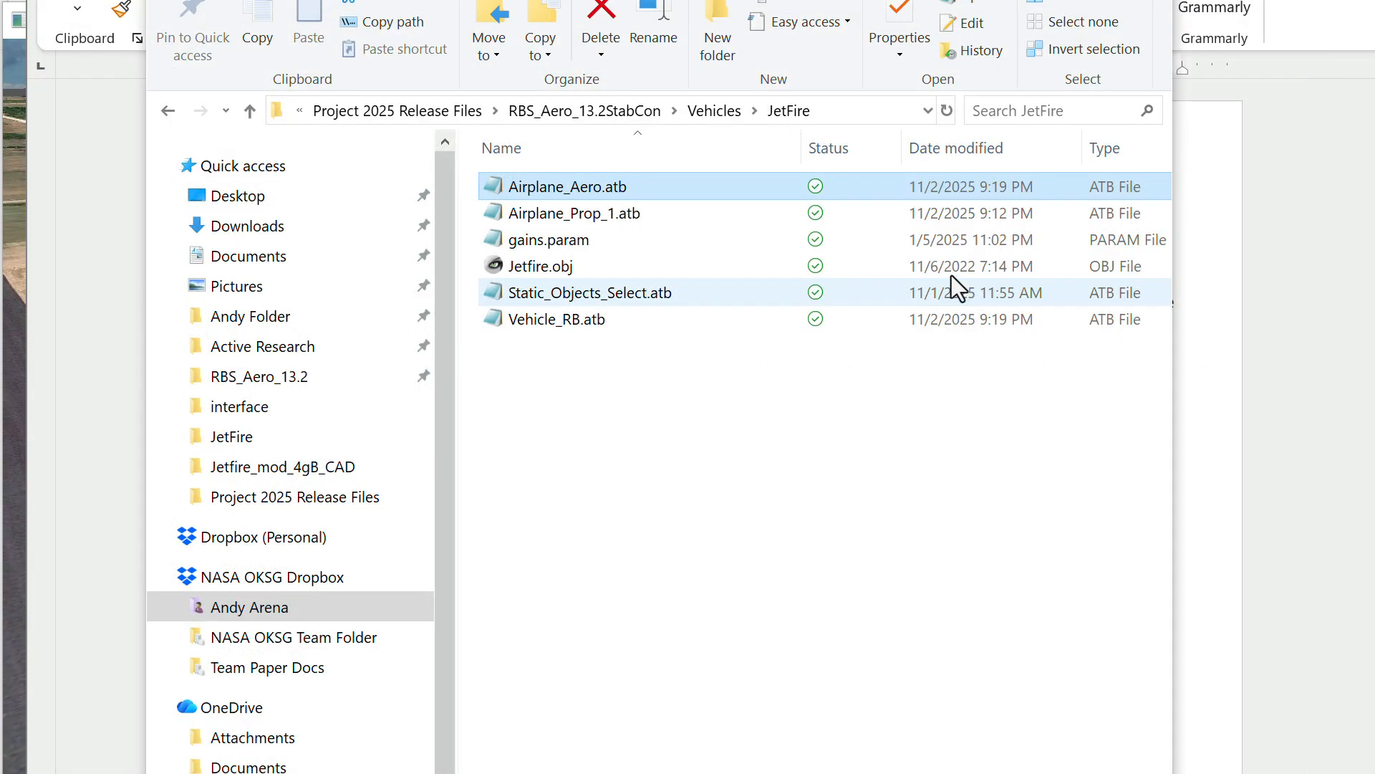
Open Vehicle_RB.atb, review the JetFire's rigid body attributes, close it and return to the RBS_Aero_13.2StabCon folder
double_click(547, 320)
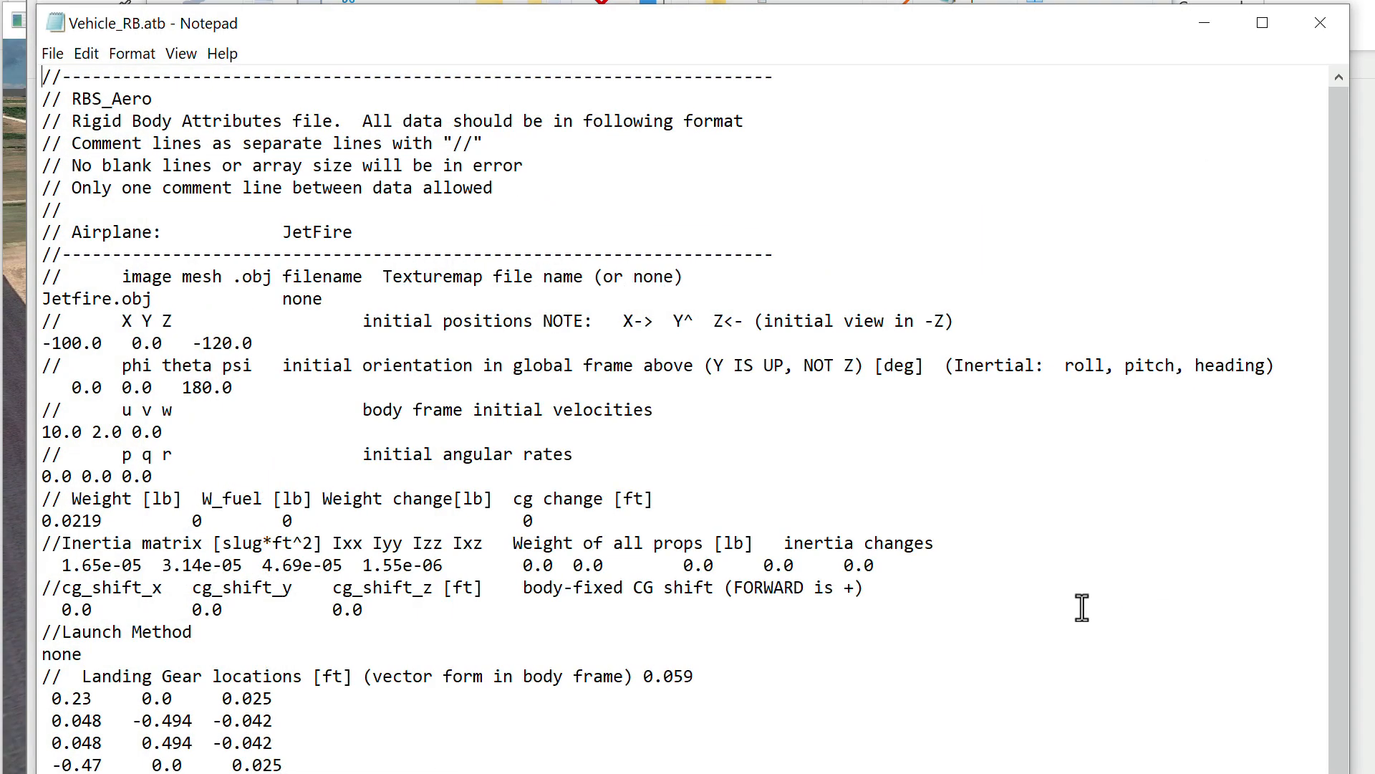
scroll(639, 464, "down", 2)
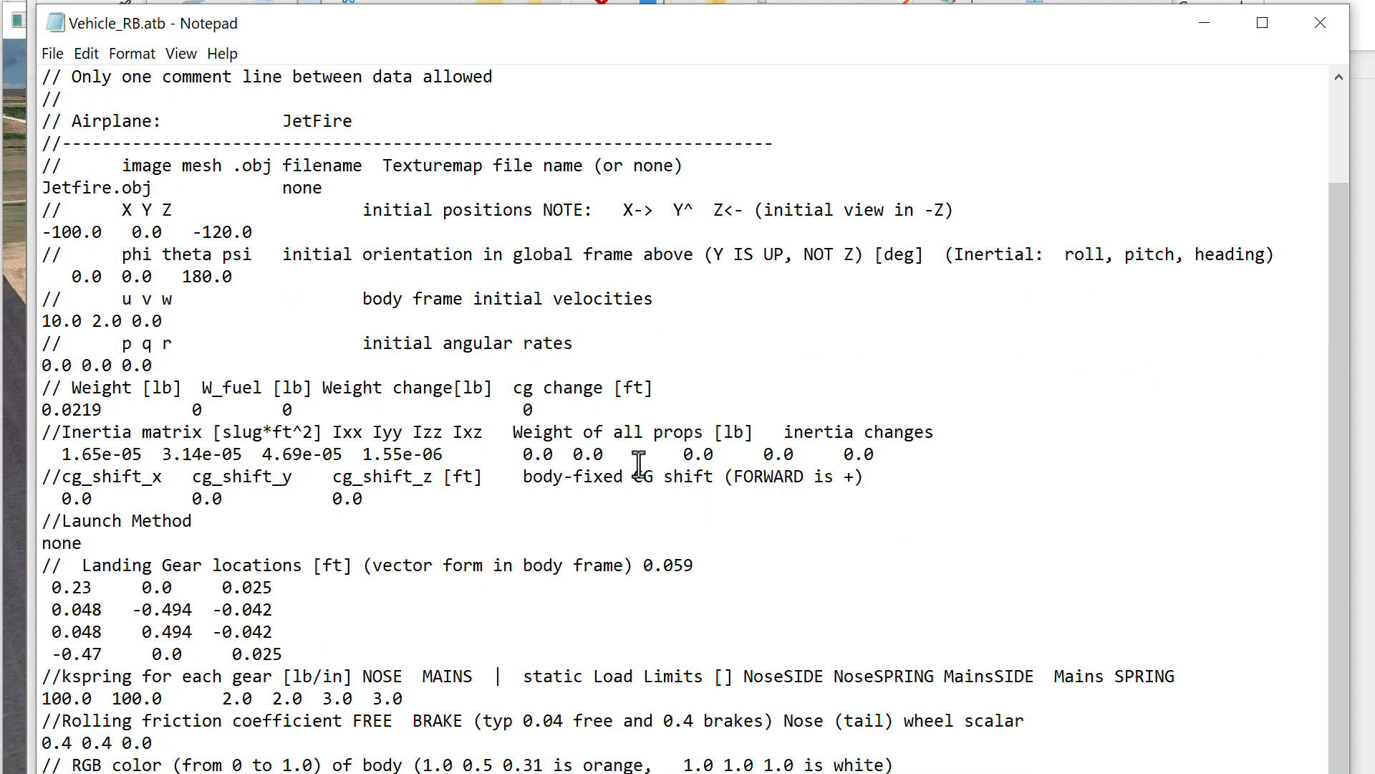
scroll(731, 522, "up", 2)
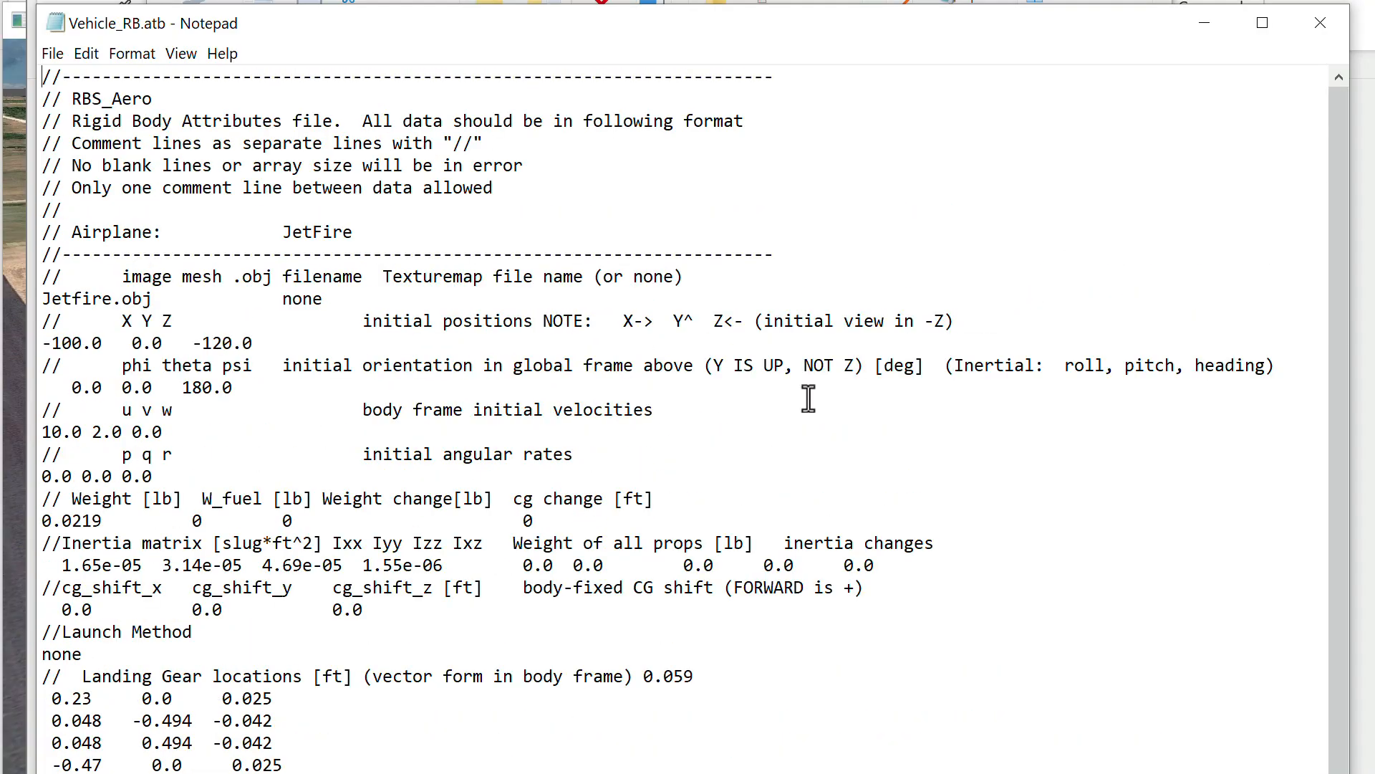
left_click(1329, 17)
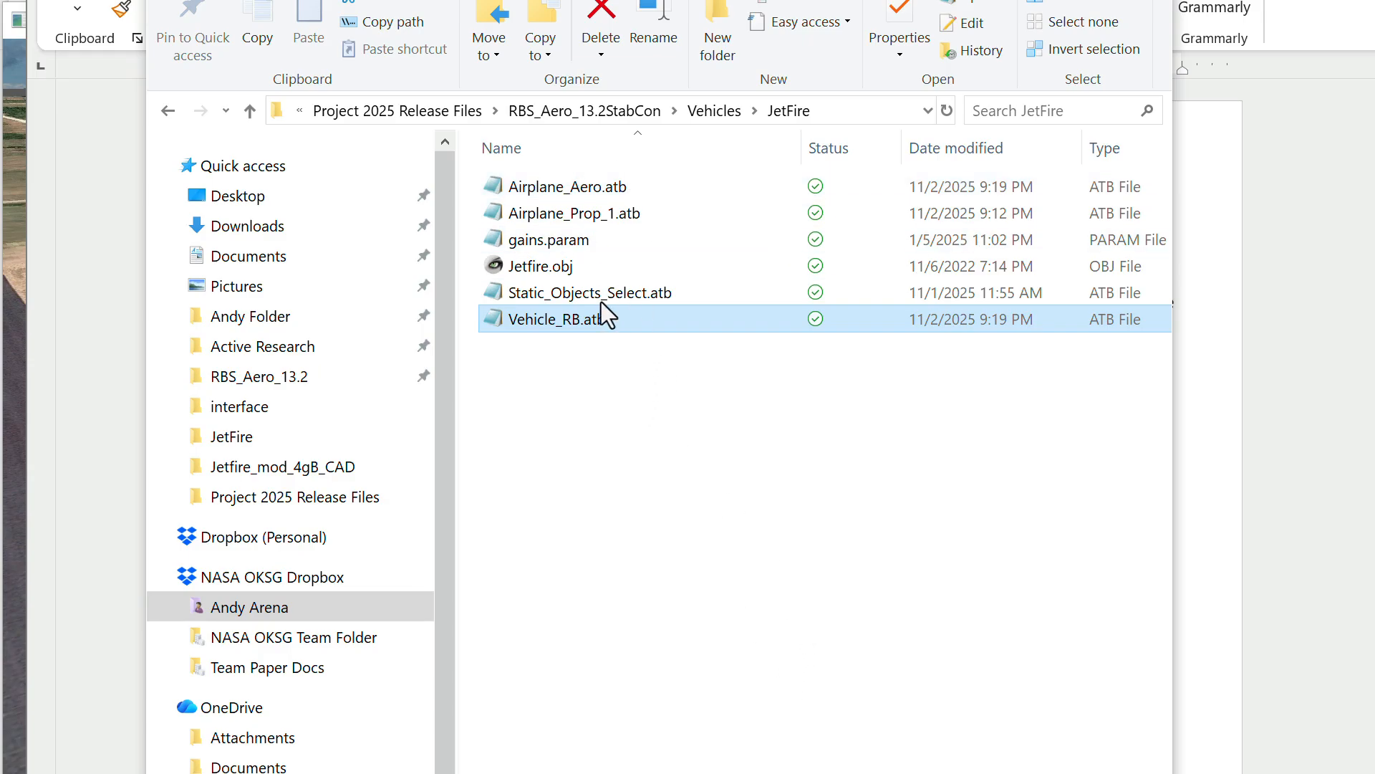
left_click(250, 112)
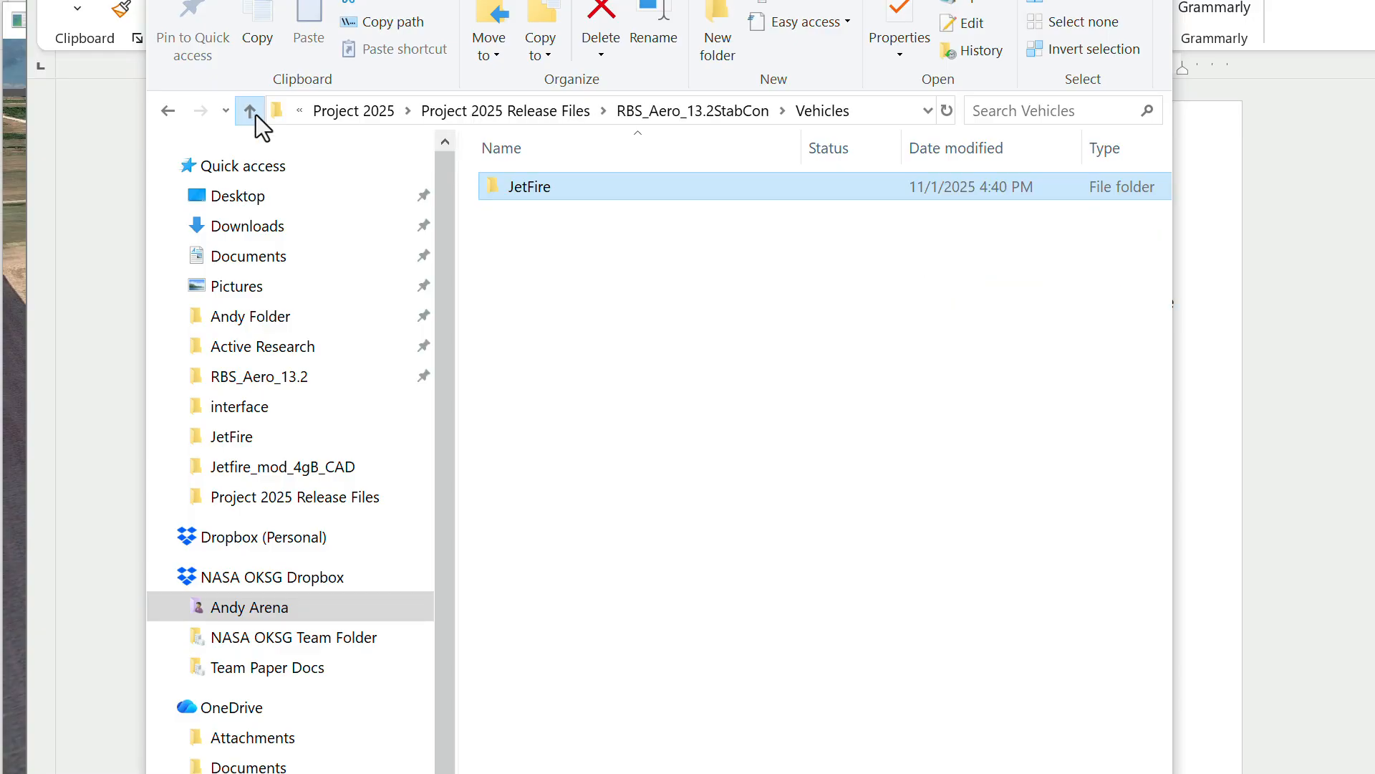
left_click(247, 111)
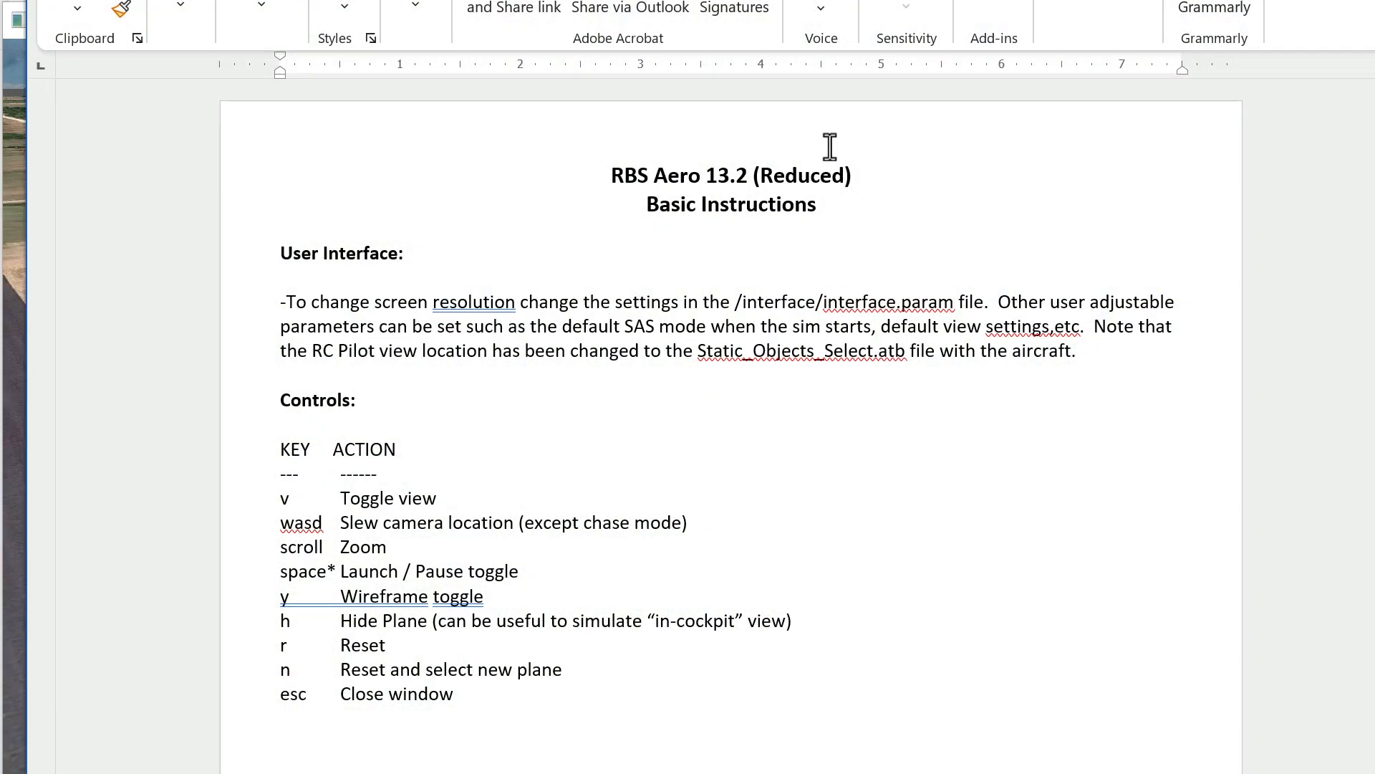
Read the RBS Aero 13.2 Basic Instructions in Word through Troubleshooting and highlight the paragraph on graphics card frame rate
scroll(659, 353, "down", 1)
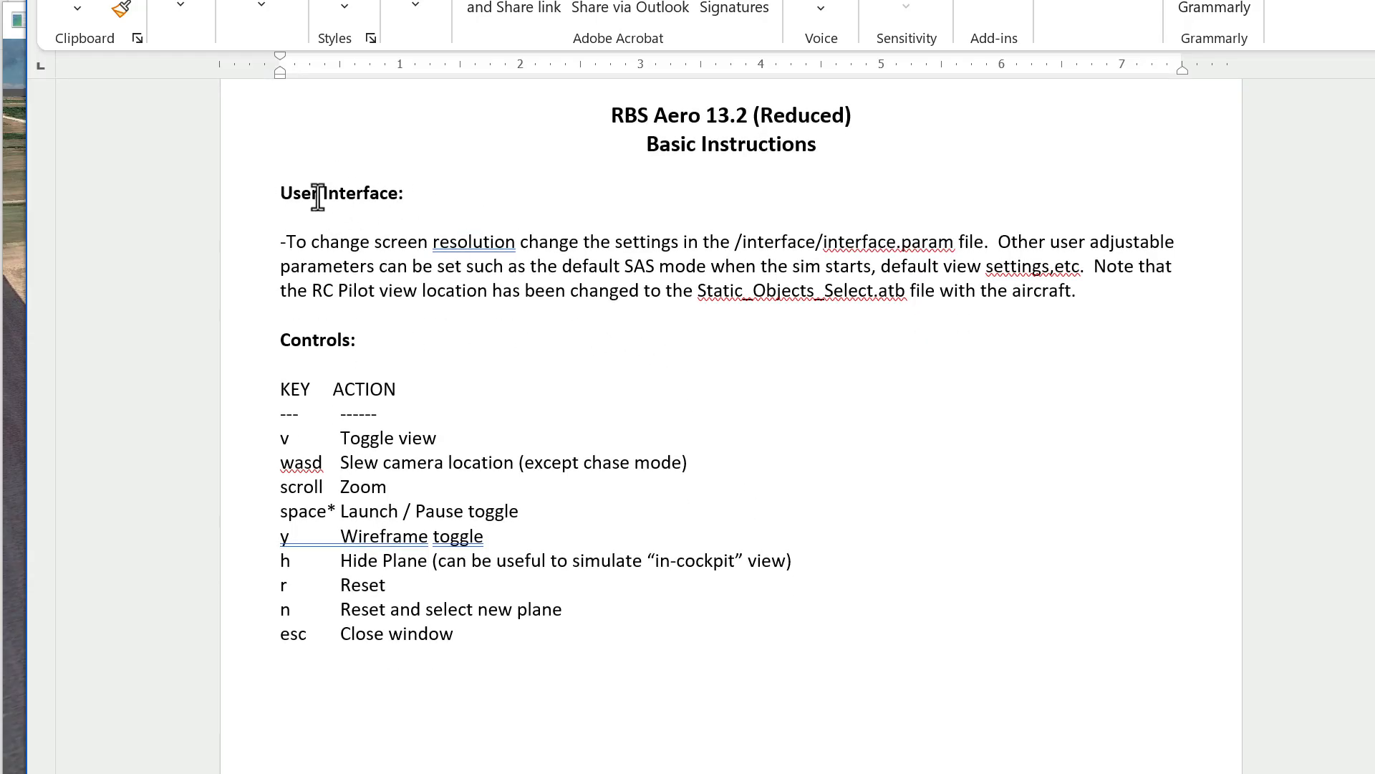
scroll(451, 444, "down", 1)
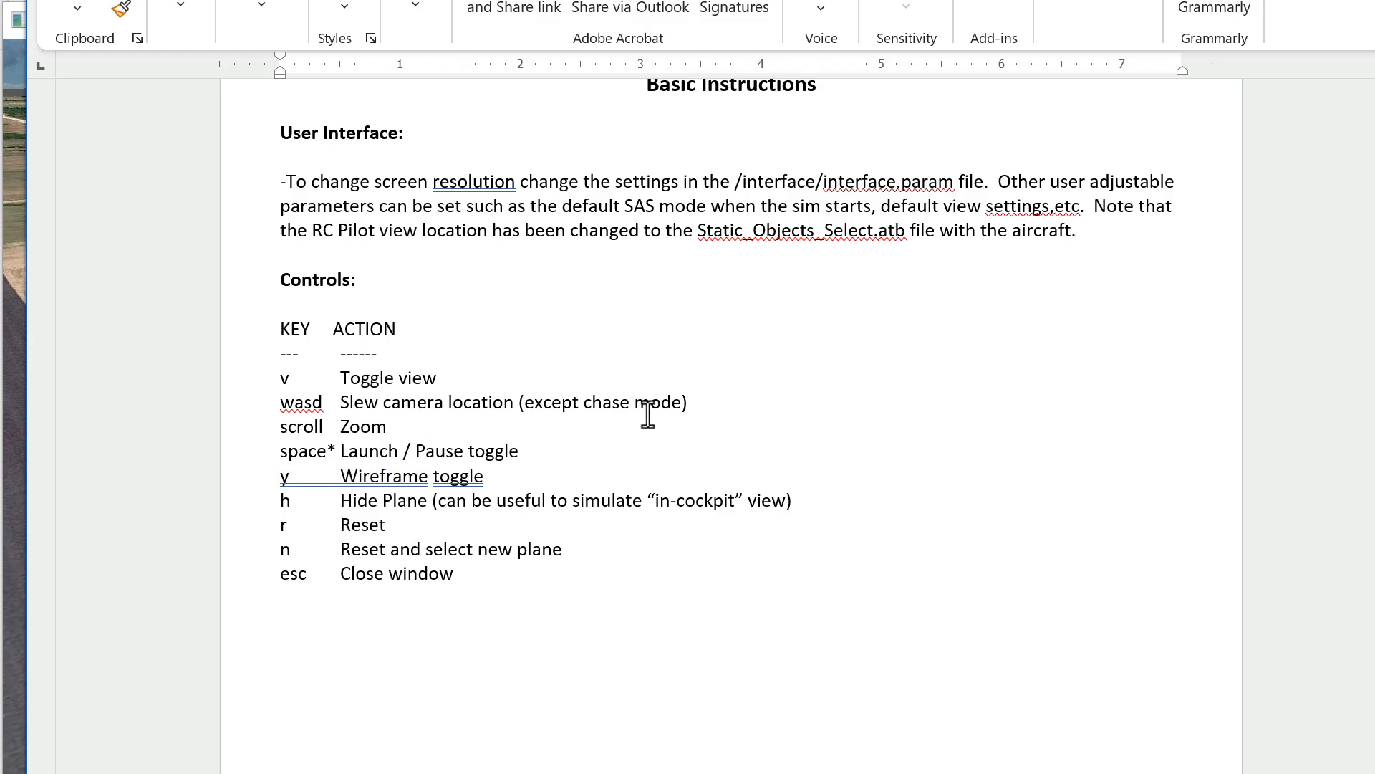
scroll(544, 582, "down", 10)
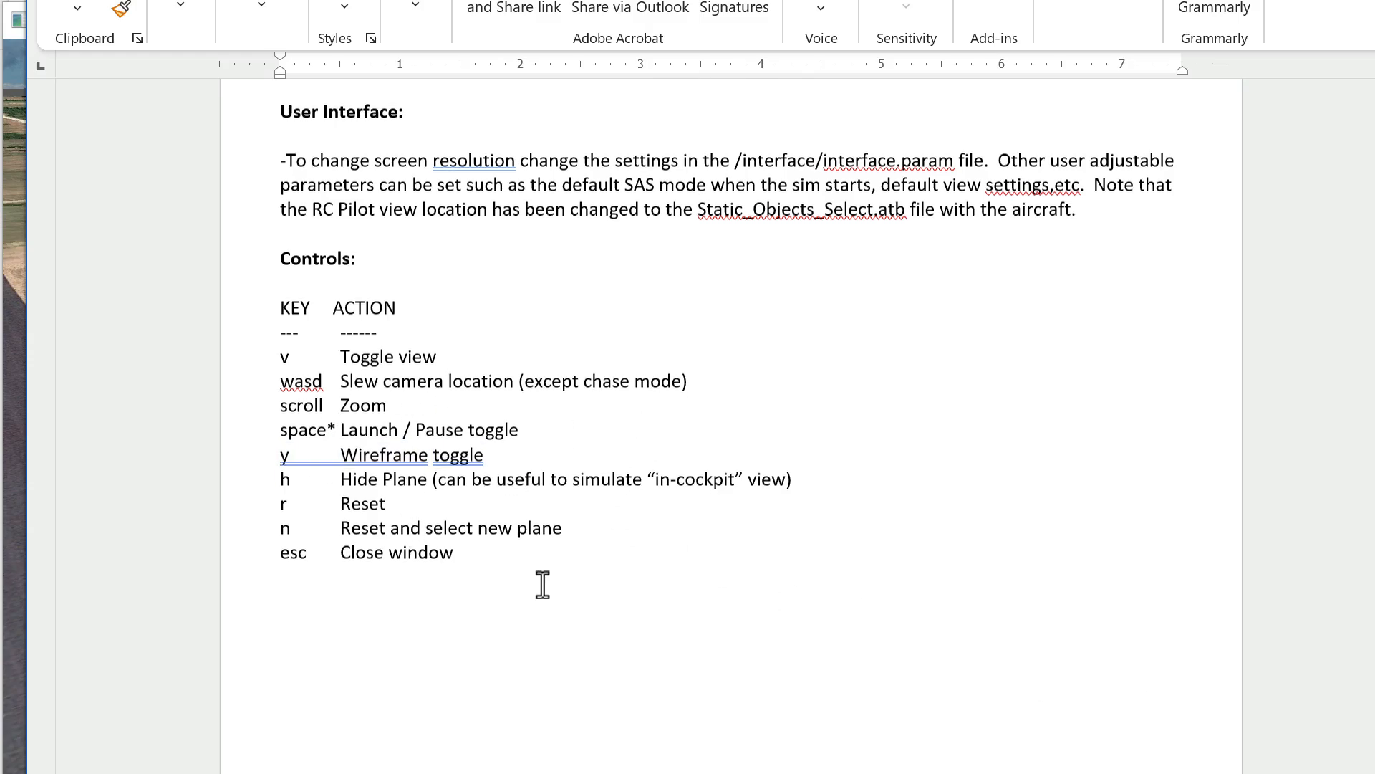
scroll(563, 595, "down", 11)
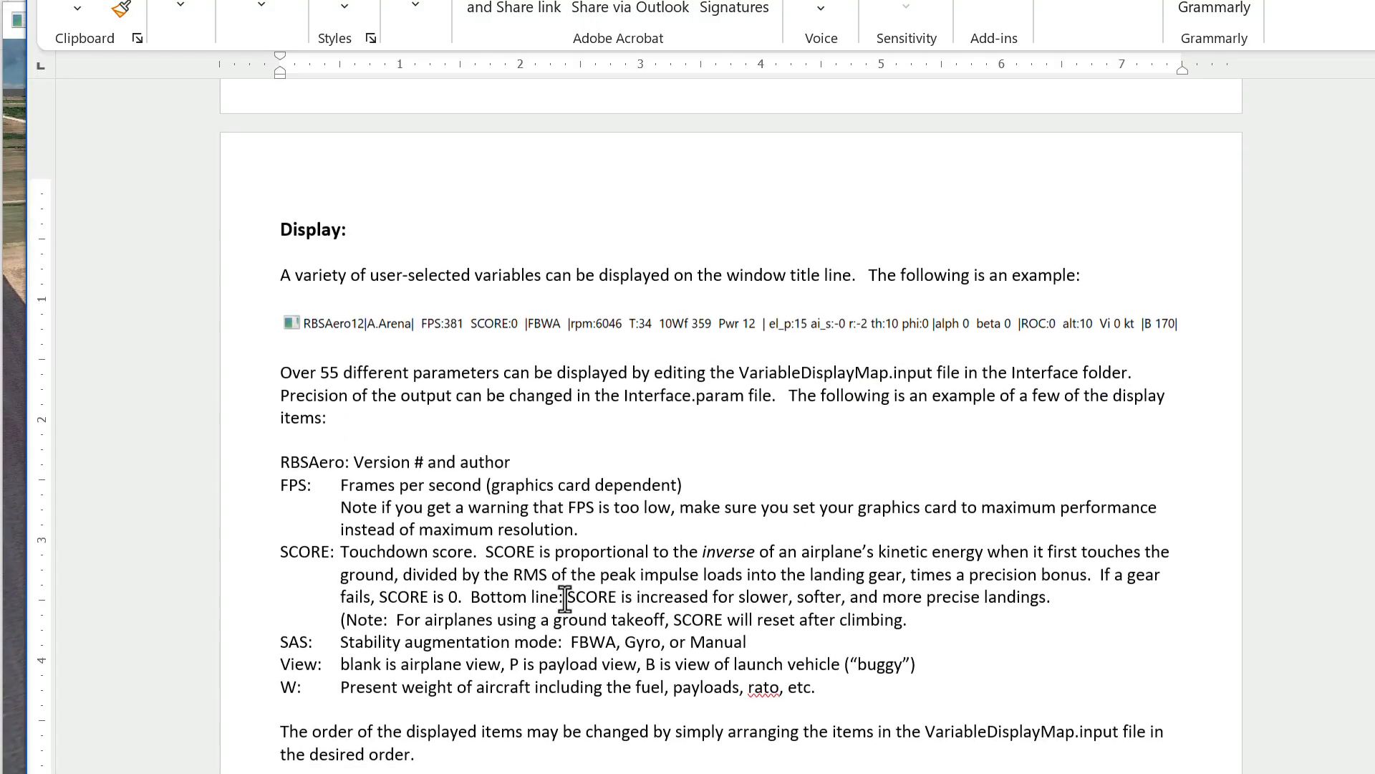
scroll(565, 602, "down", 2)
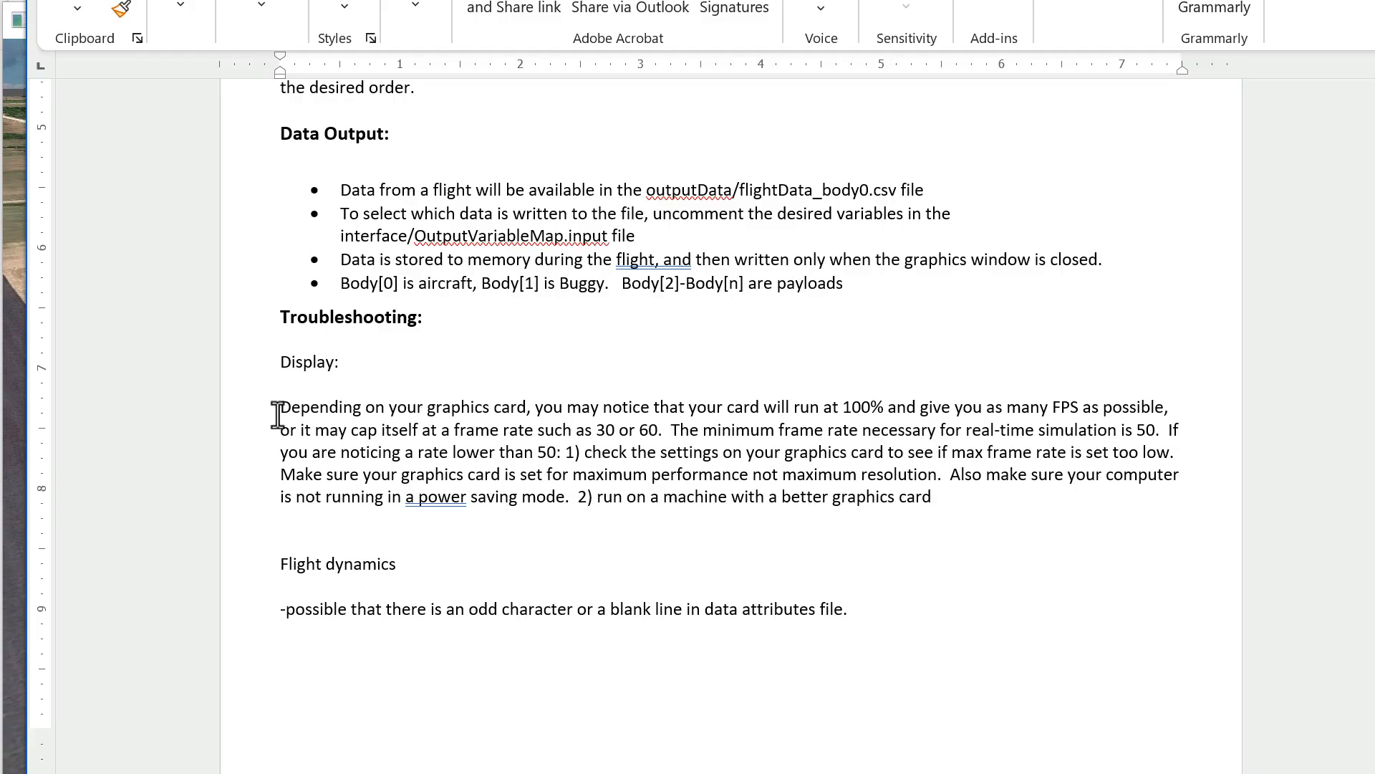
left_click_drag(279, 414, 1038, 499)
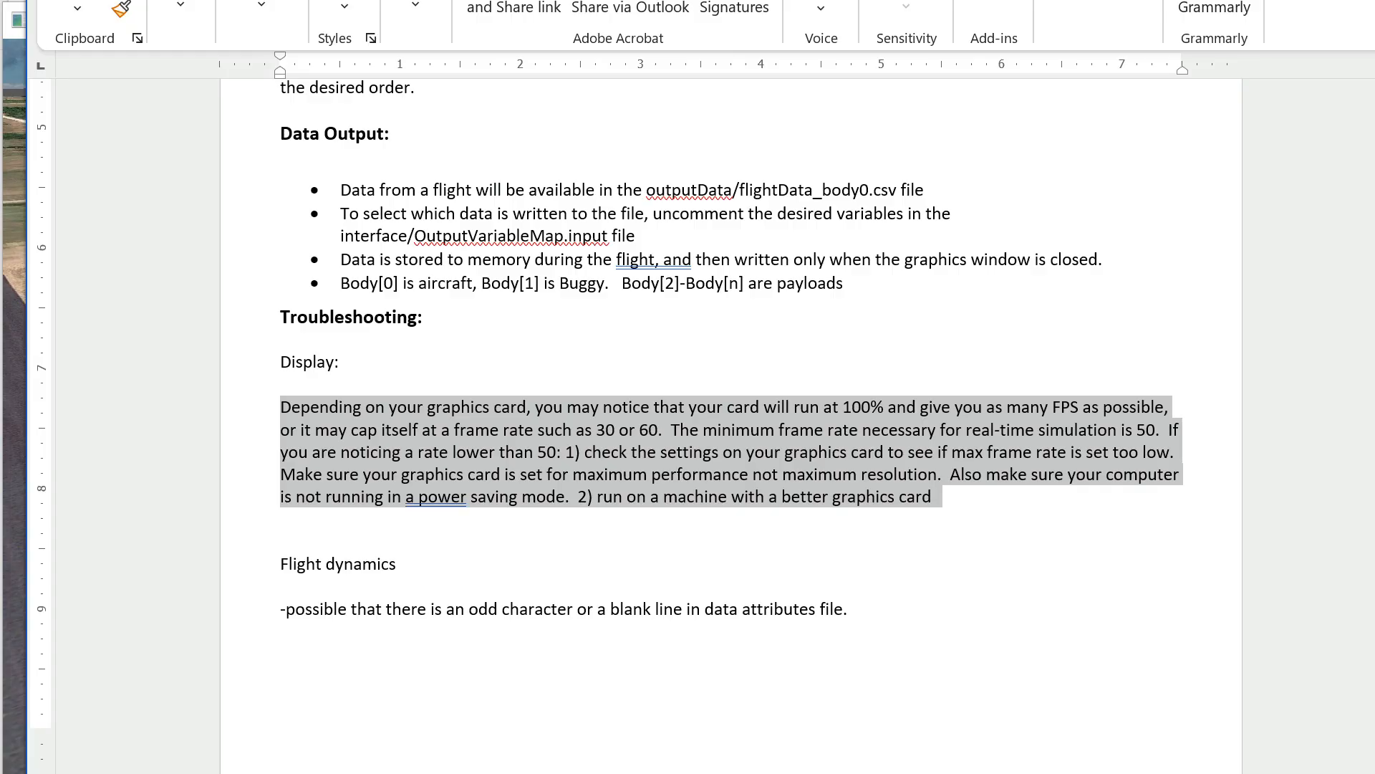
Switch to the JetFire folder, point out Jetfire.obj and view the airplane model in the RBS_Aero simulator window
key("alt+Tab")
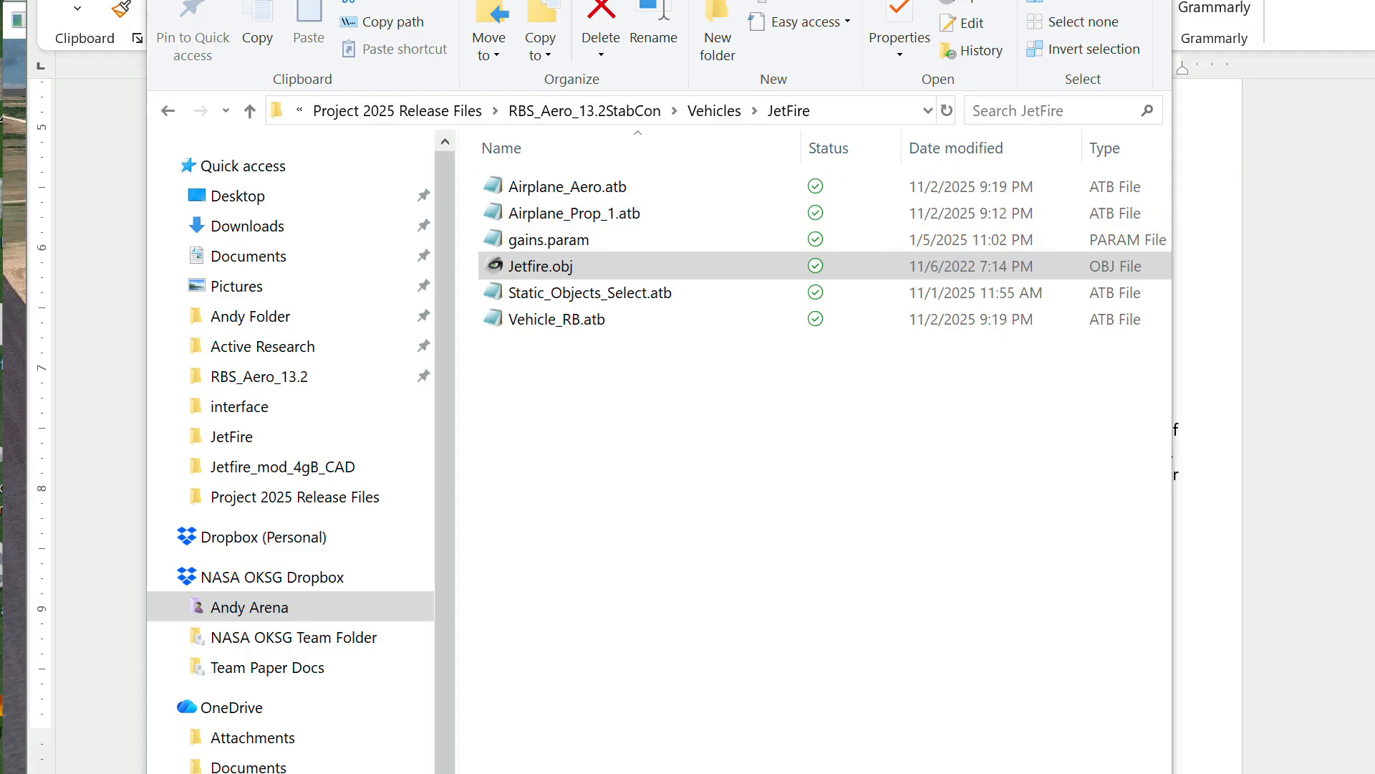
left_click(534, 268)
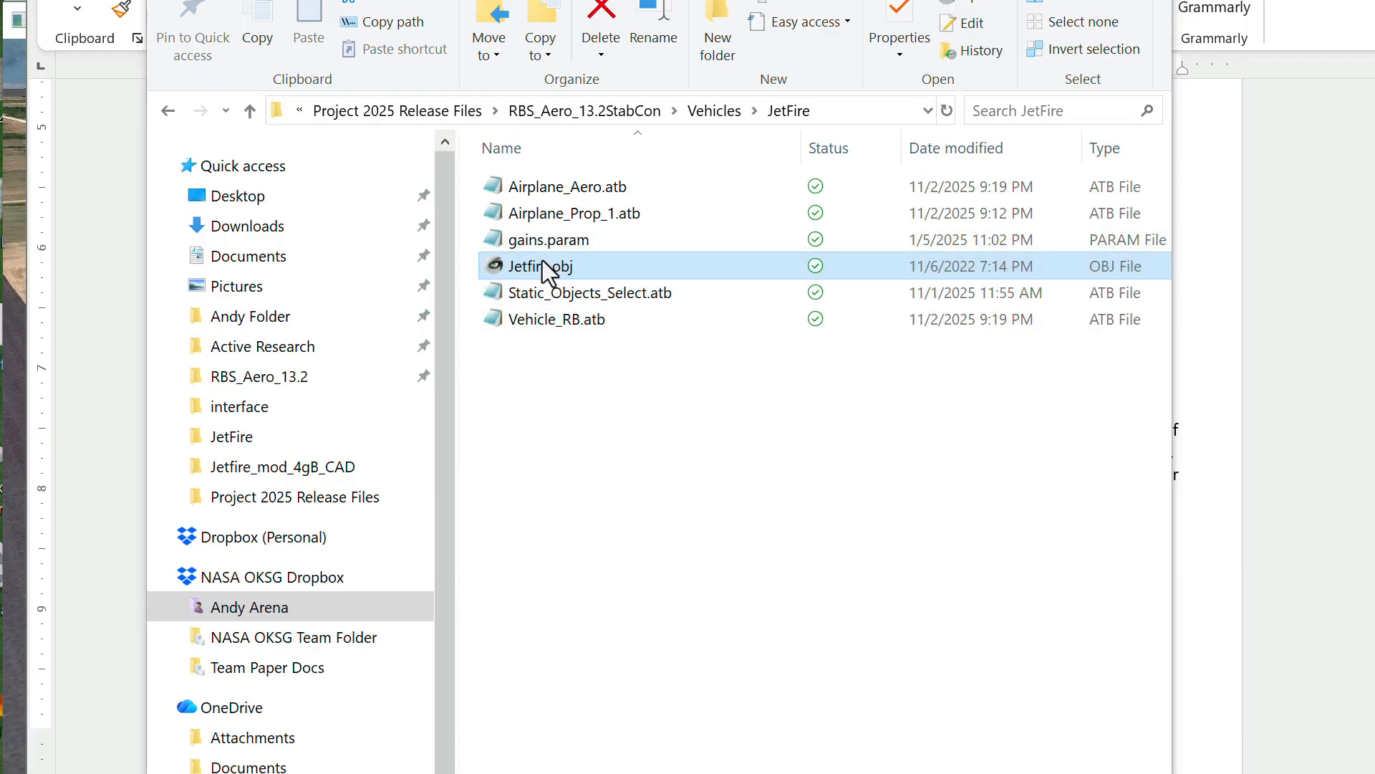
double_click(545, 268)
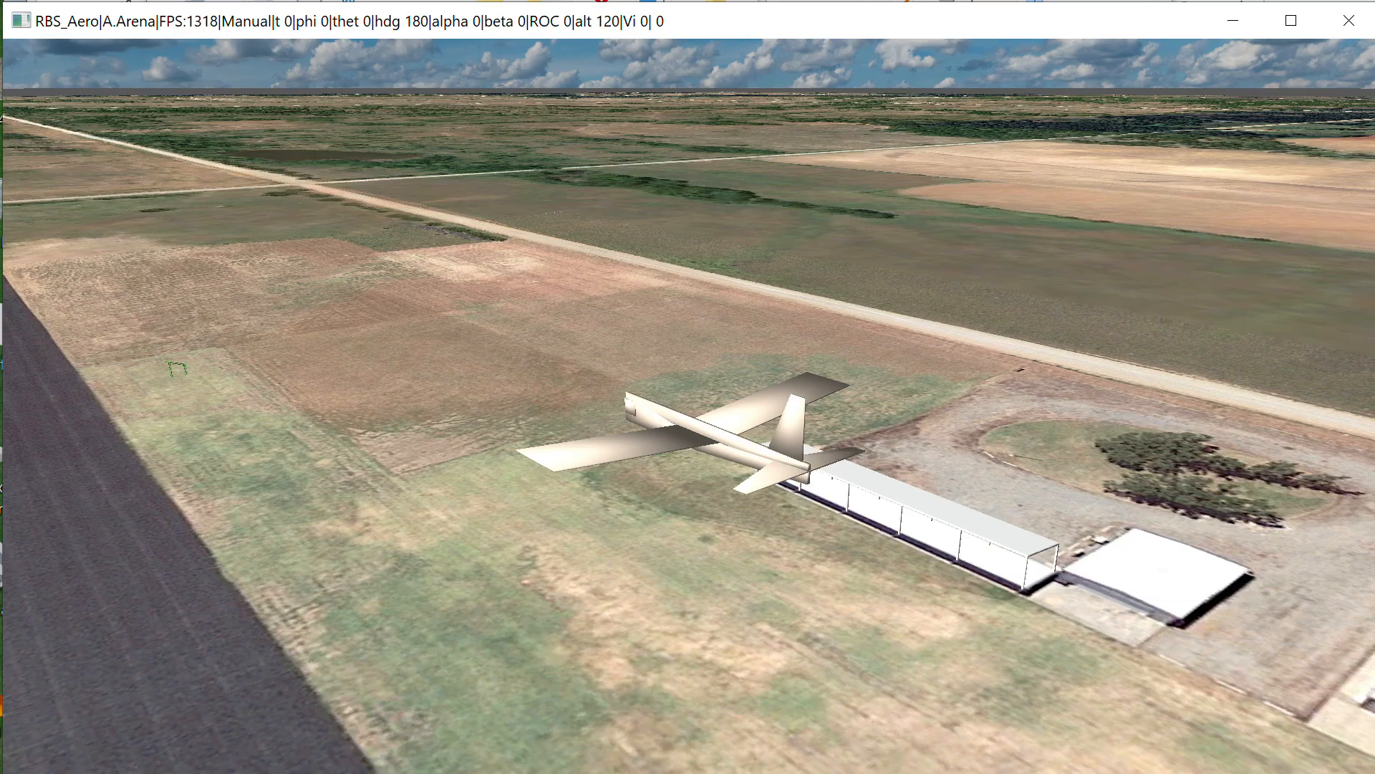
key("alt+Tab")
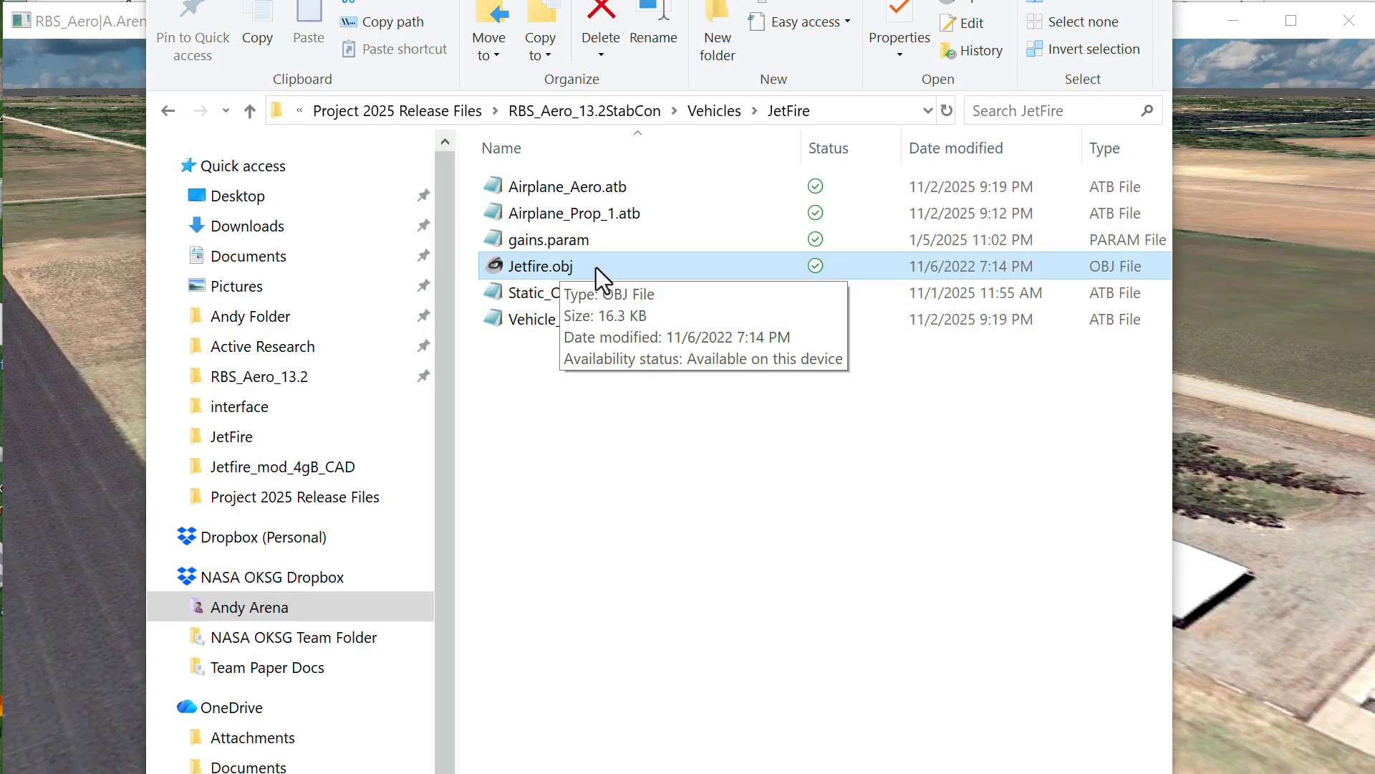
left_click(1198, 367)
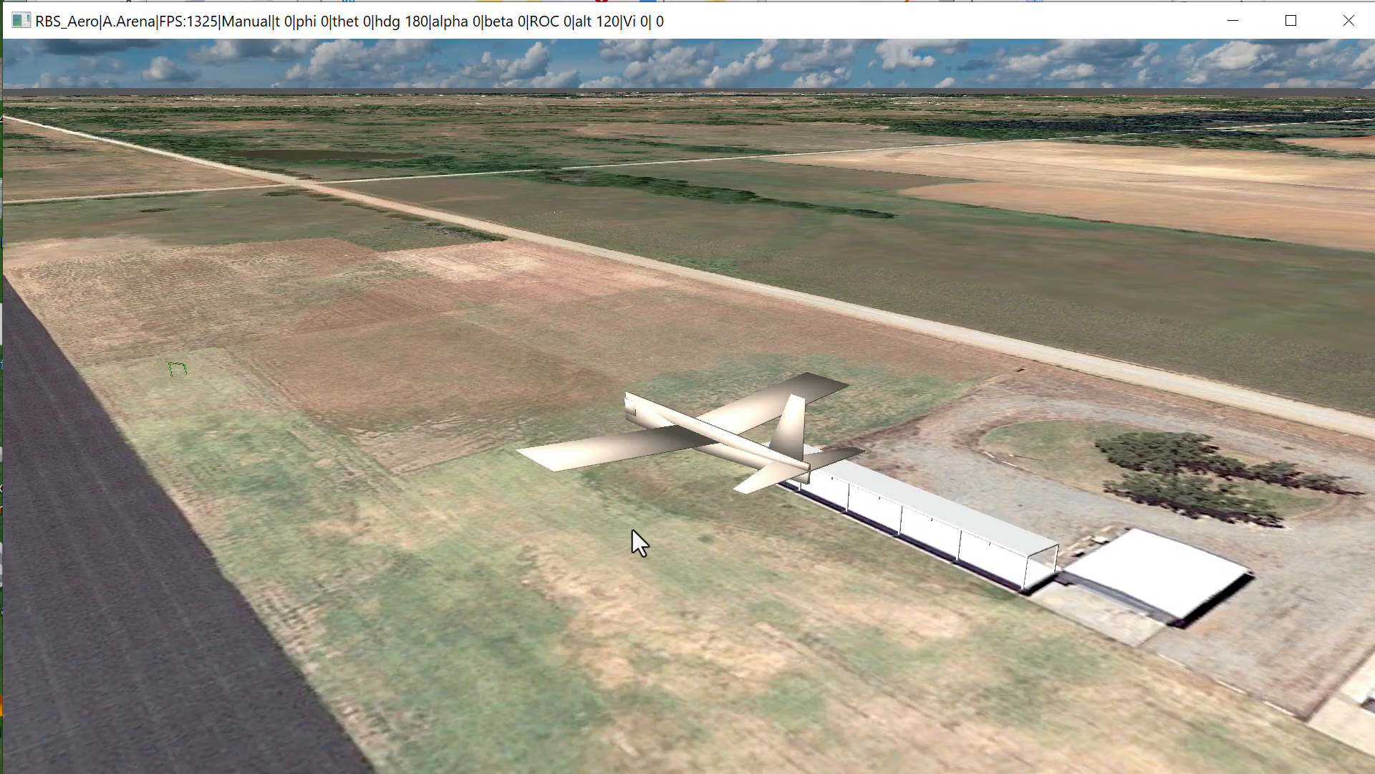
key("alt+Tab")
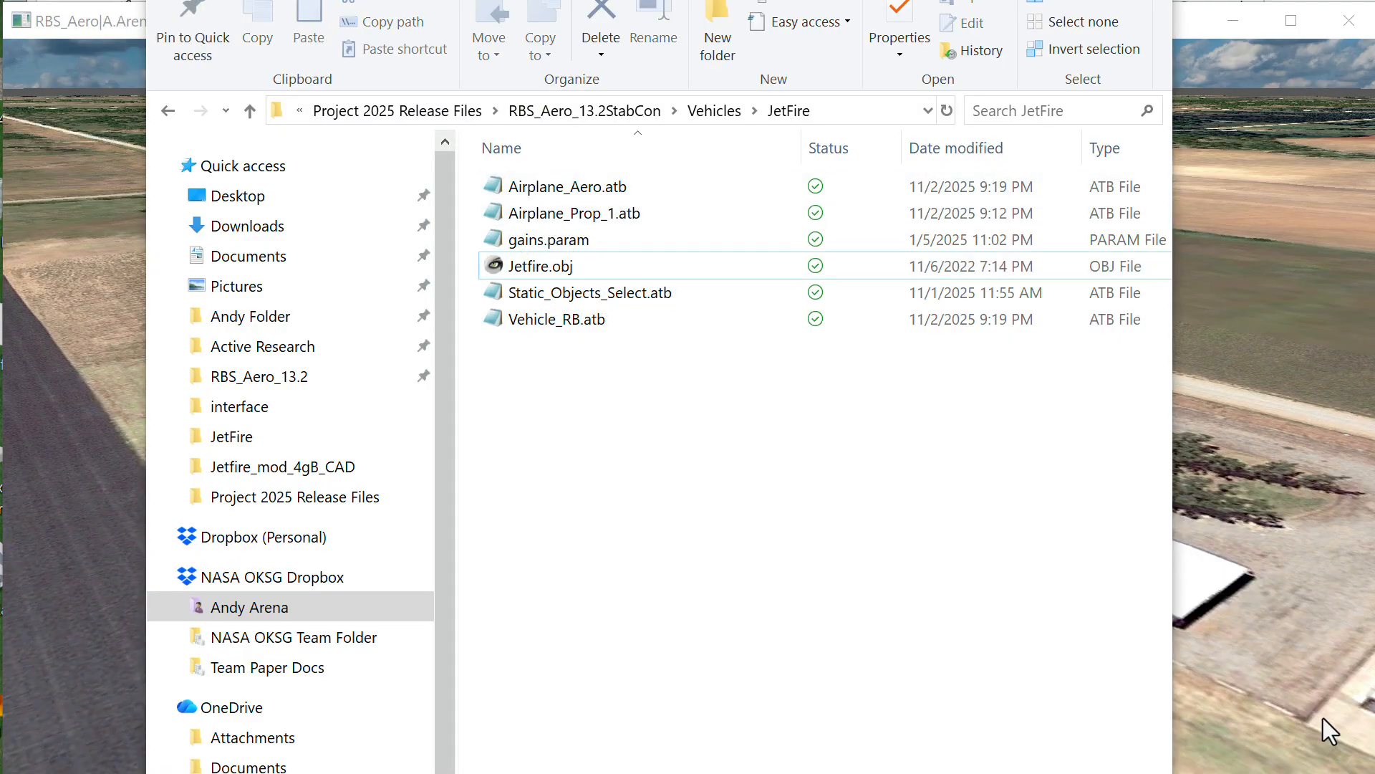
Switch to SOLIDWORKS and examine the Jetfire assembly from several angles, including its wing, tail, nose ballast and cg axes
key("alt+Tab")
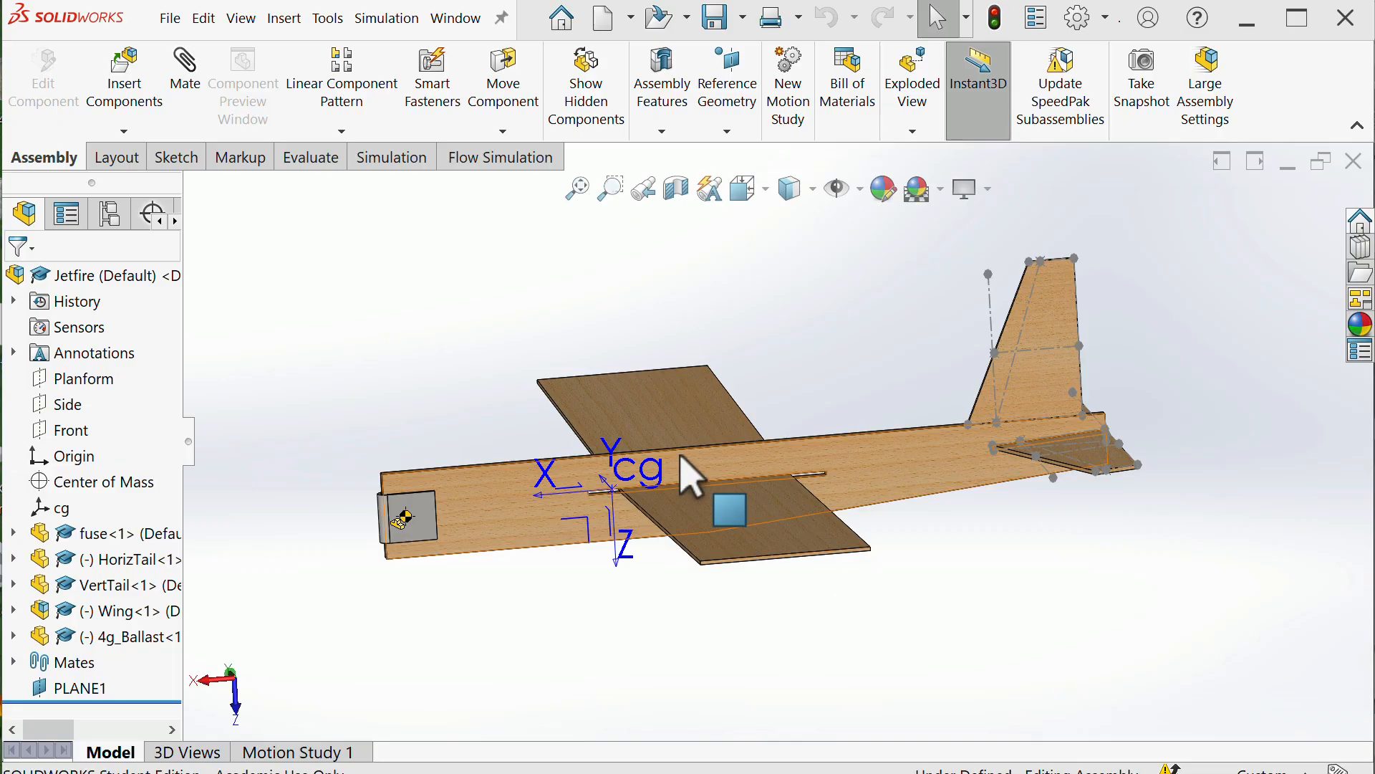
key("z")
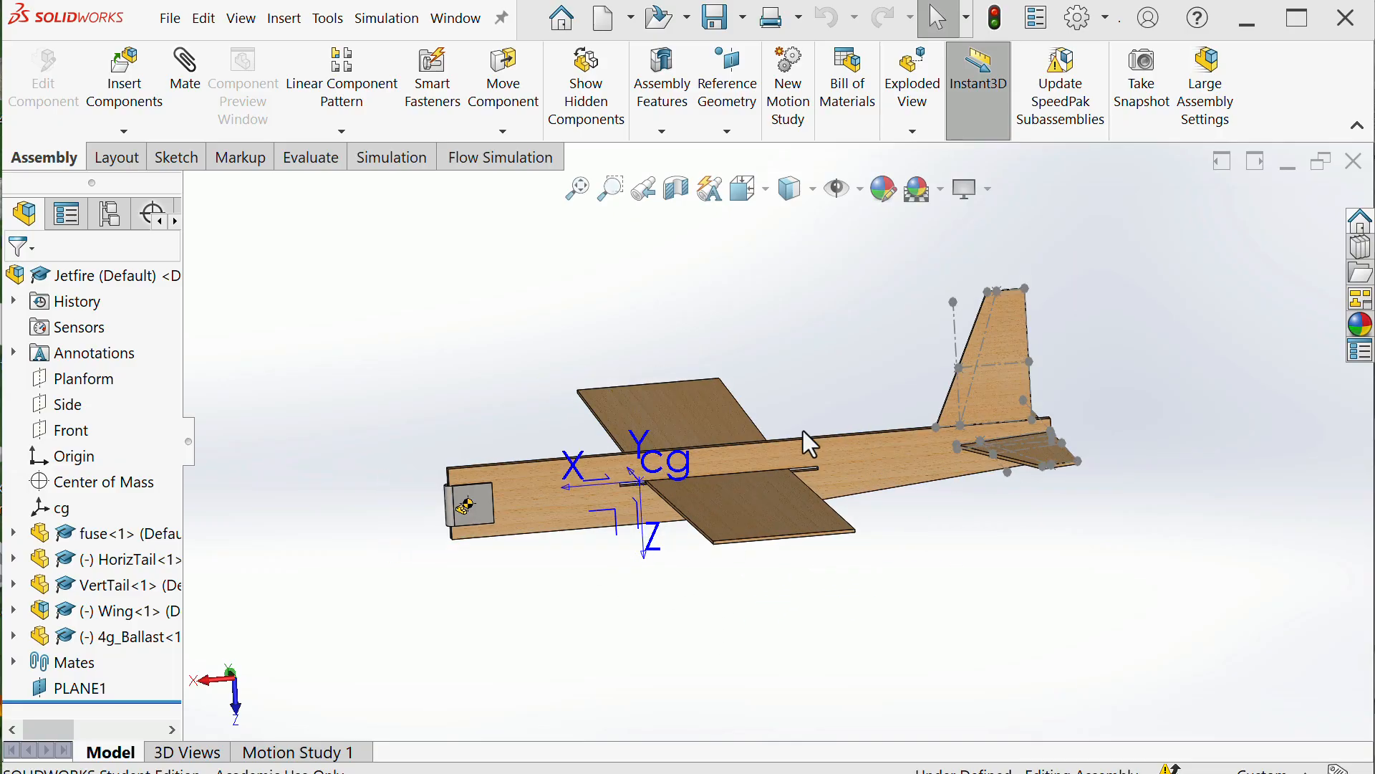
scroll(803, 431, "down", 2)
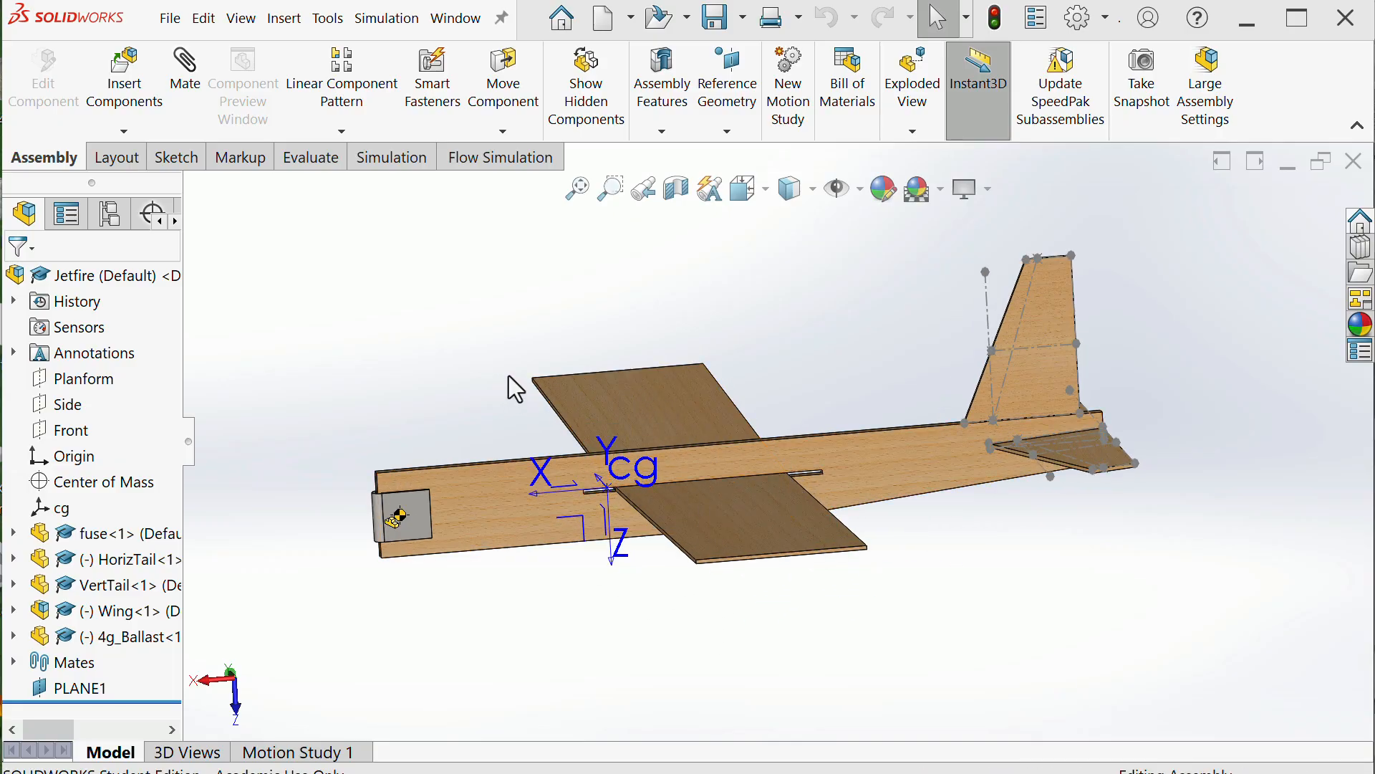
middle_click_drag(509, 377, 485, 353)
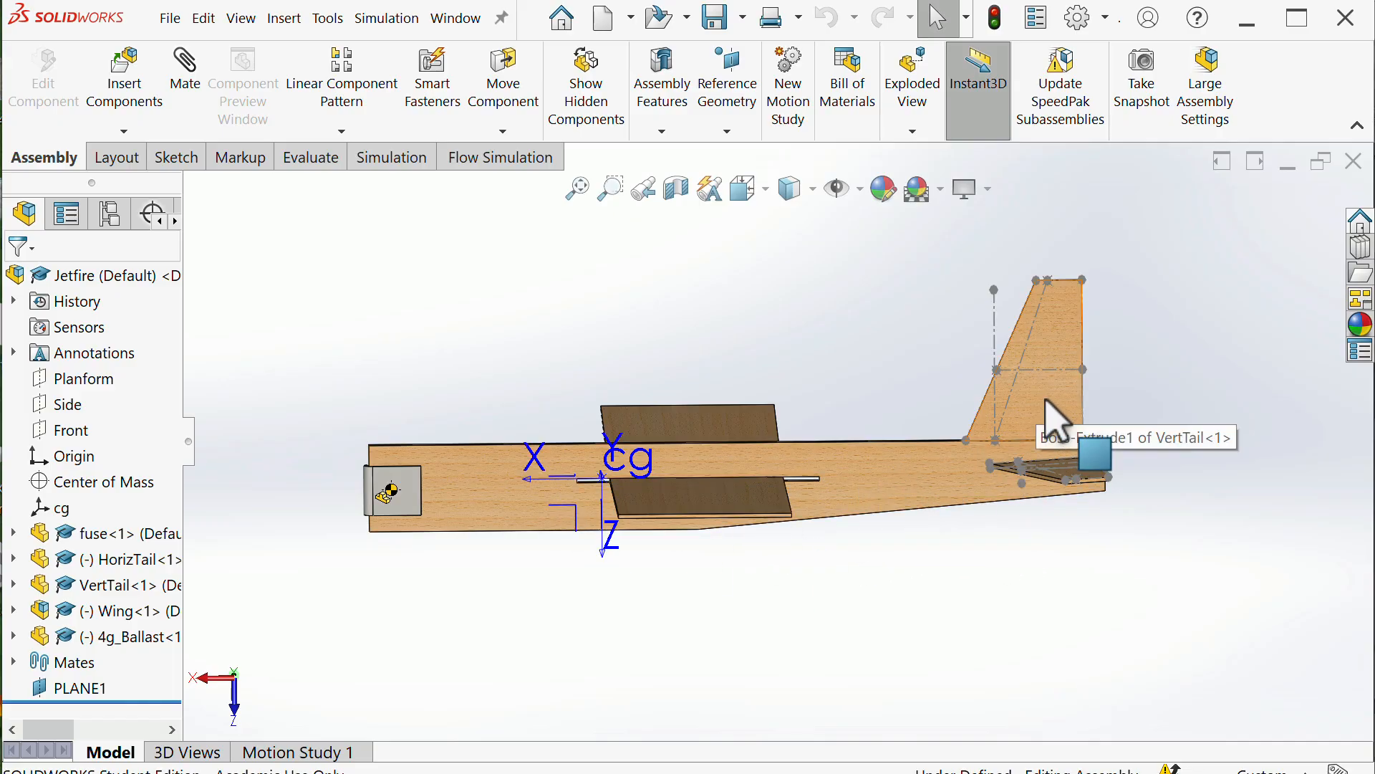
middle_click_drag(1081, 485, 814, 537)
middle_click_drag(908, 635, 906, 537)
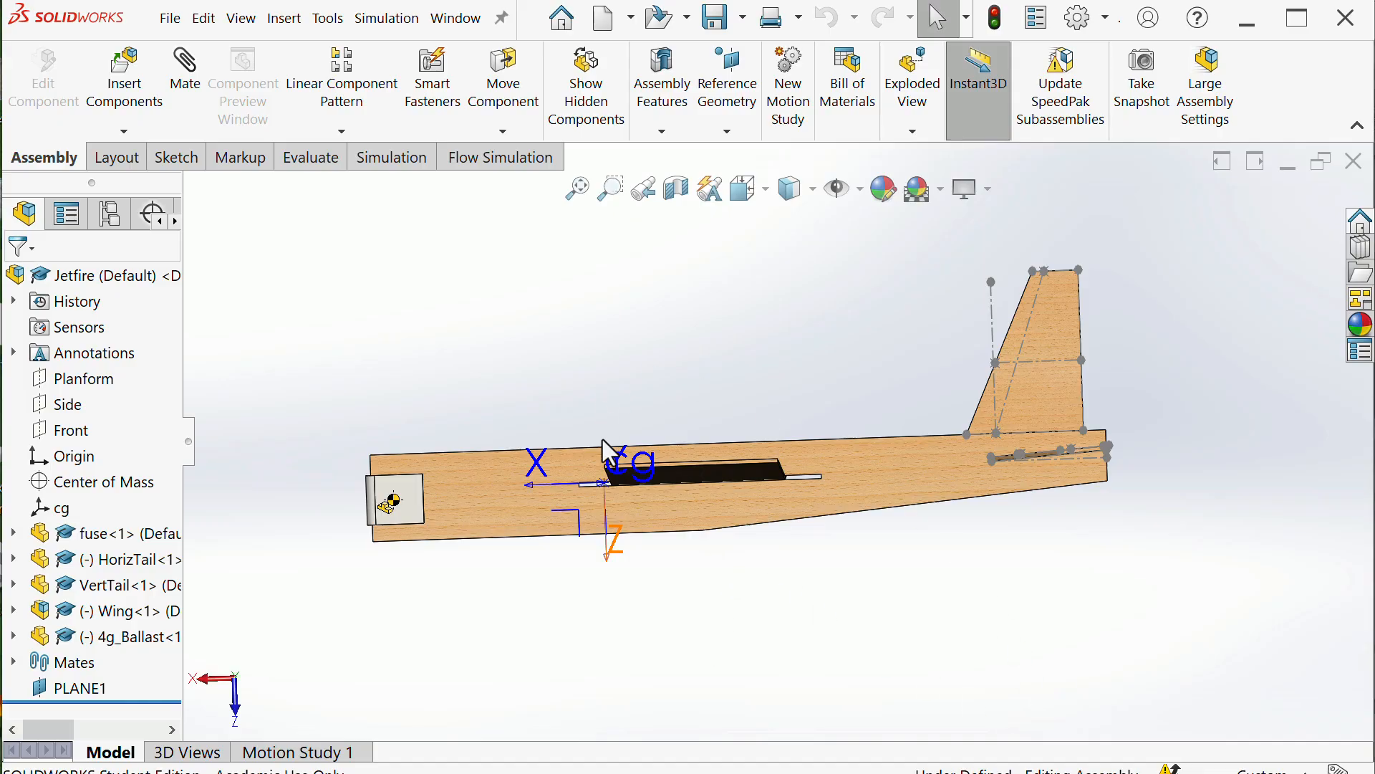
middle_click_drag(616, 508, 702, 578)
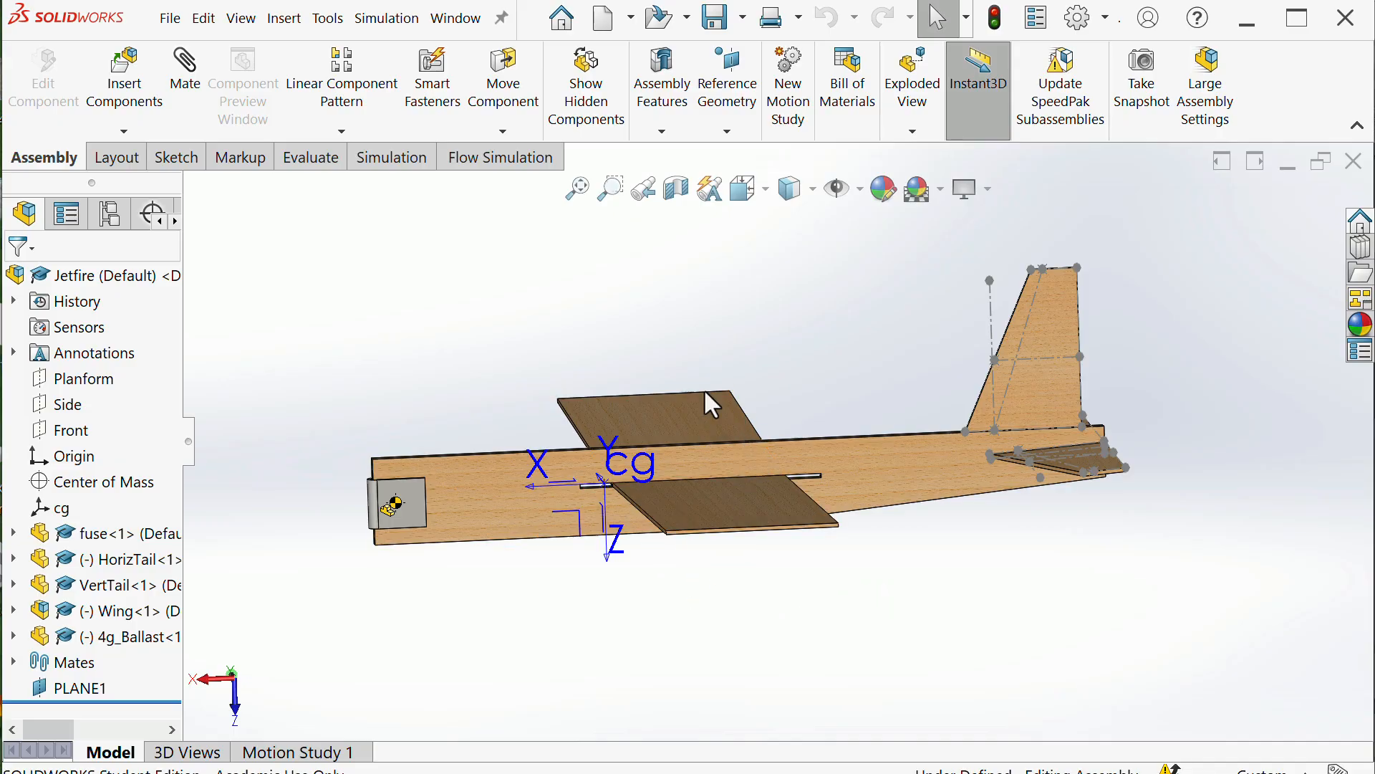
middle_click_drag(853, 516, 836, 574)
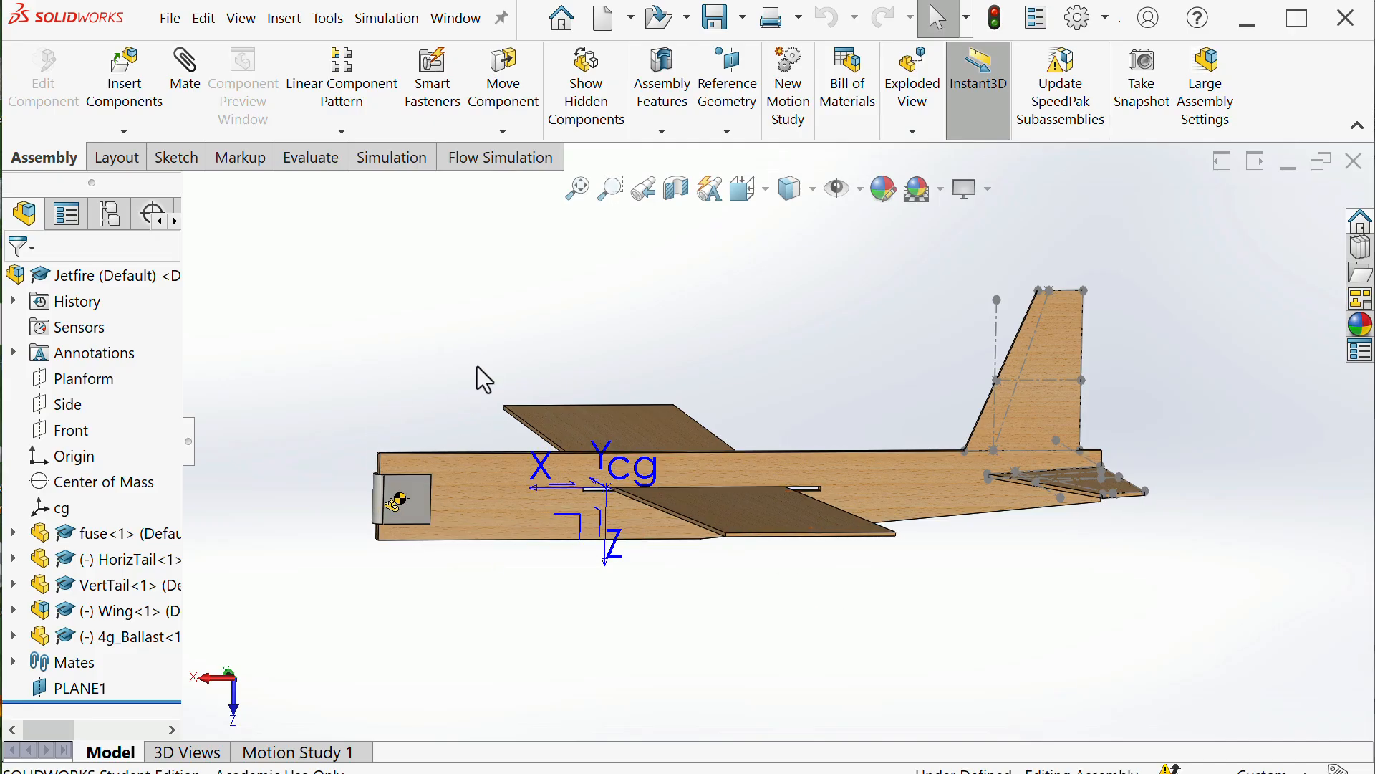
Slide the 4g_Ballast aft from the nose along the fuselage in side view and rebuild the assembly to update the cg
middle_click_drag(477, 366, 482, 685)
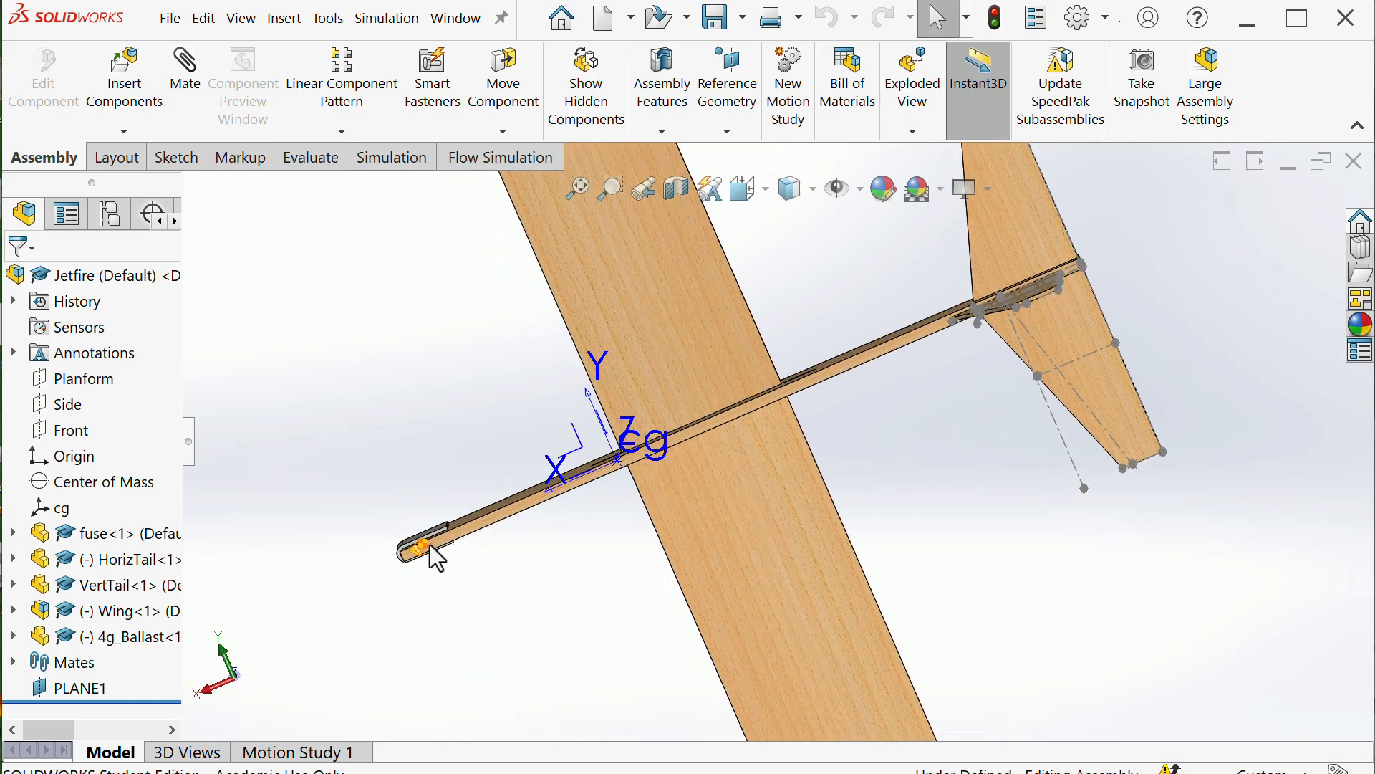
scroll(430, 553, "down", 3)
middle_click_drag(582, 583, 559, 308)
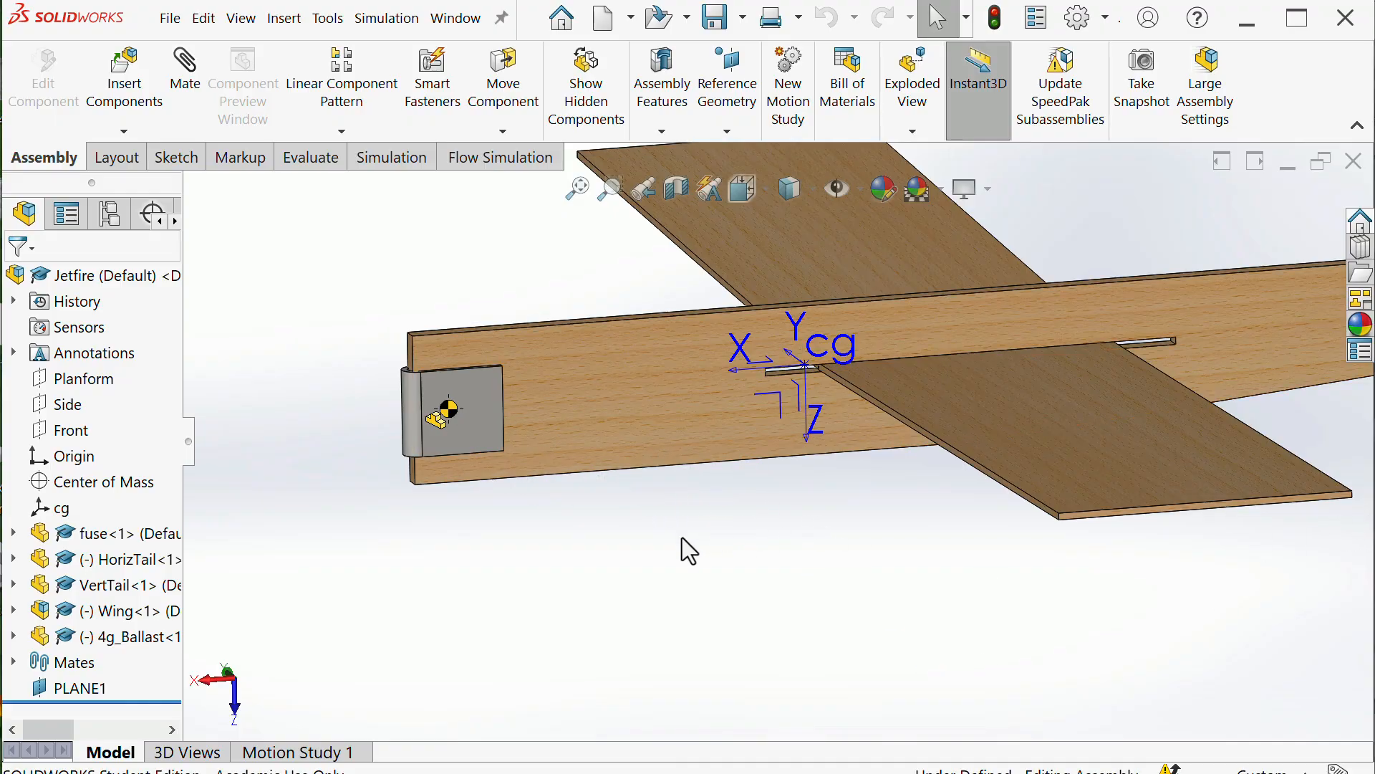
scroll(802, 513, "up", 2)
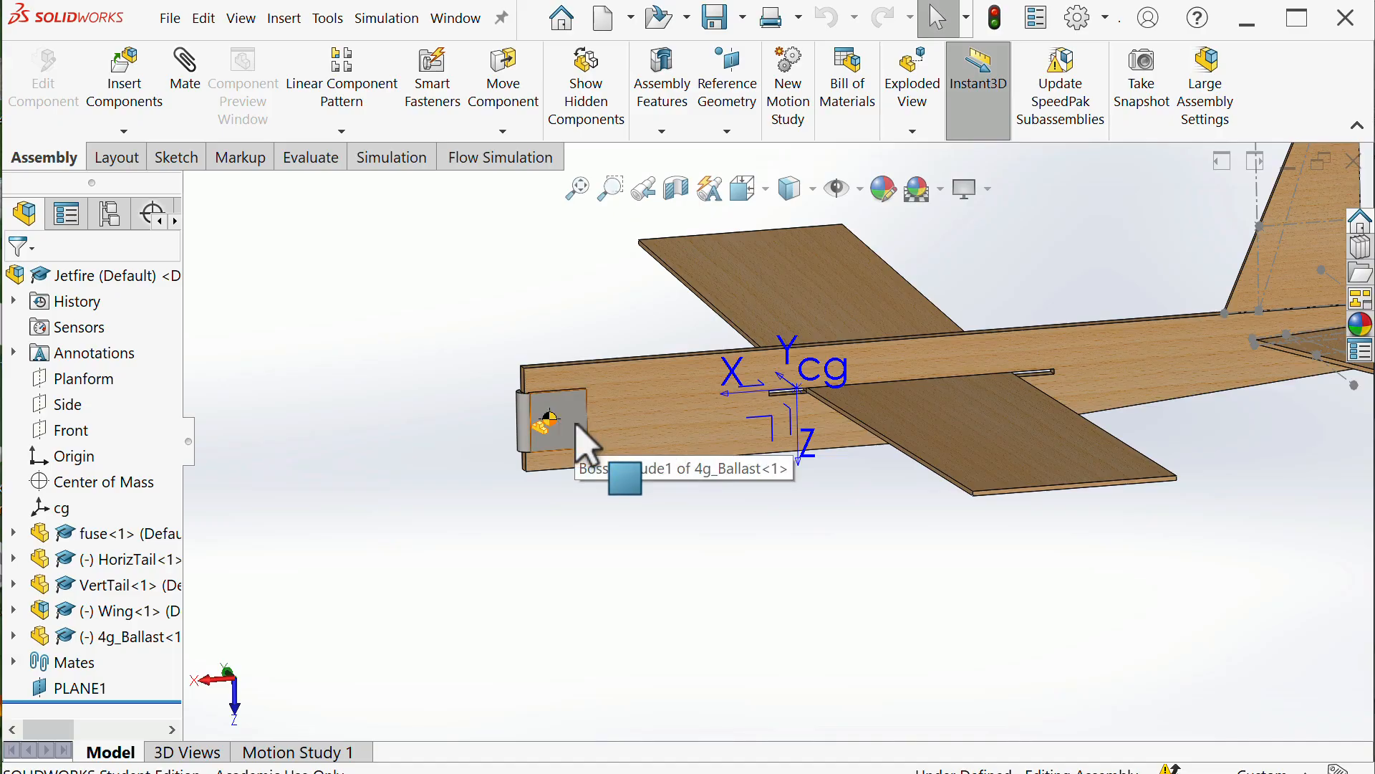
left_click_drag(584, 423, 684, 414)
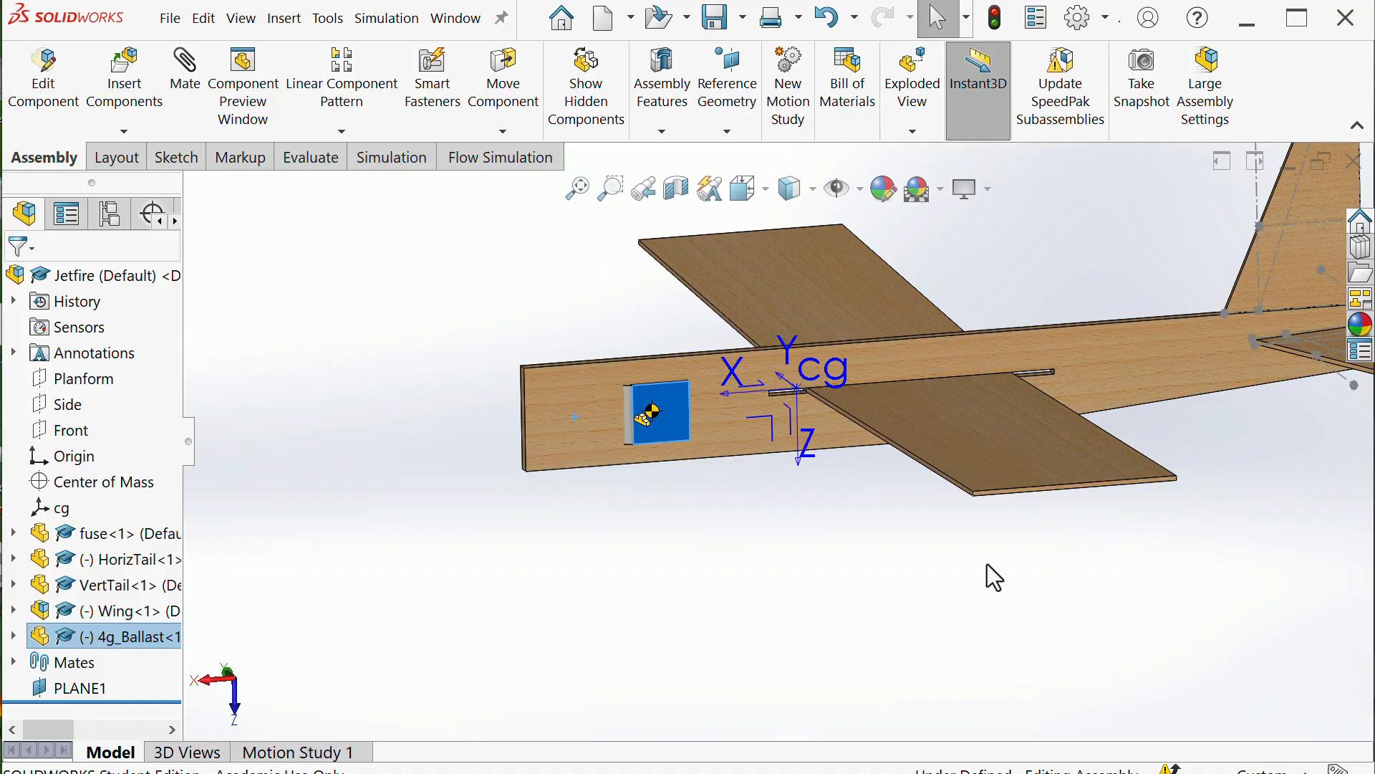
key("space")
left_click(617, 476)
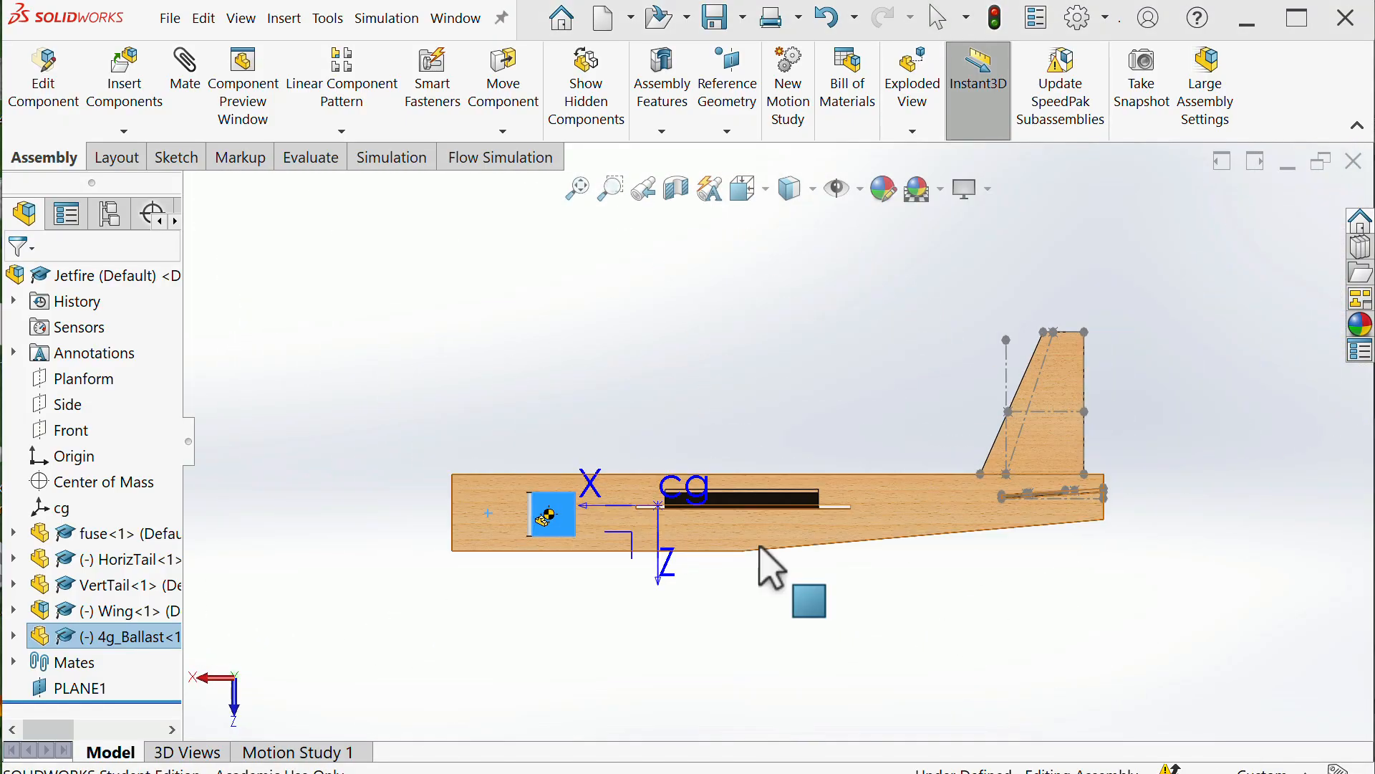
left_click_drag(505, 504, 569, 543)
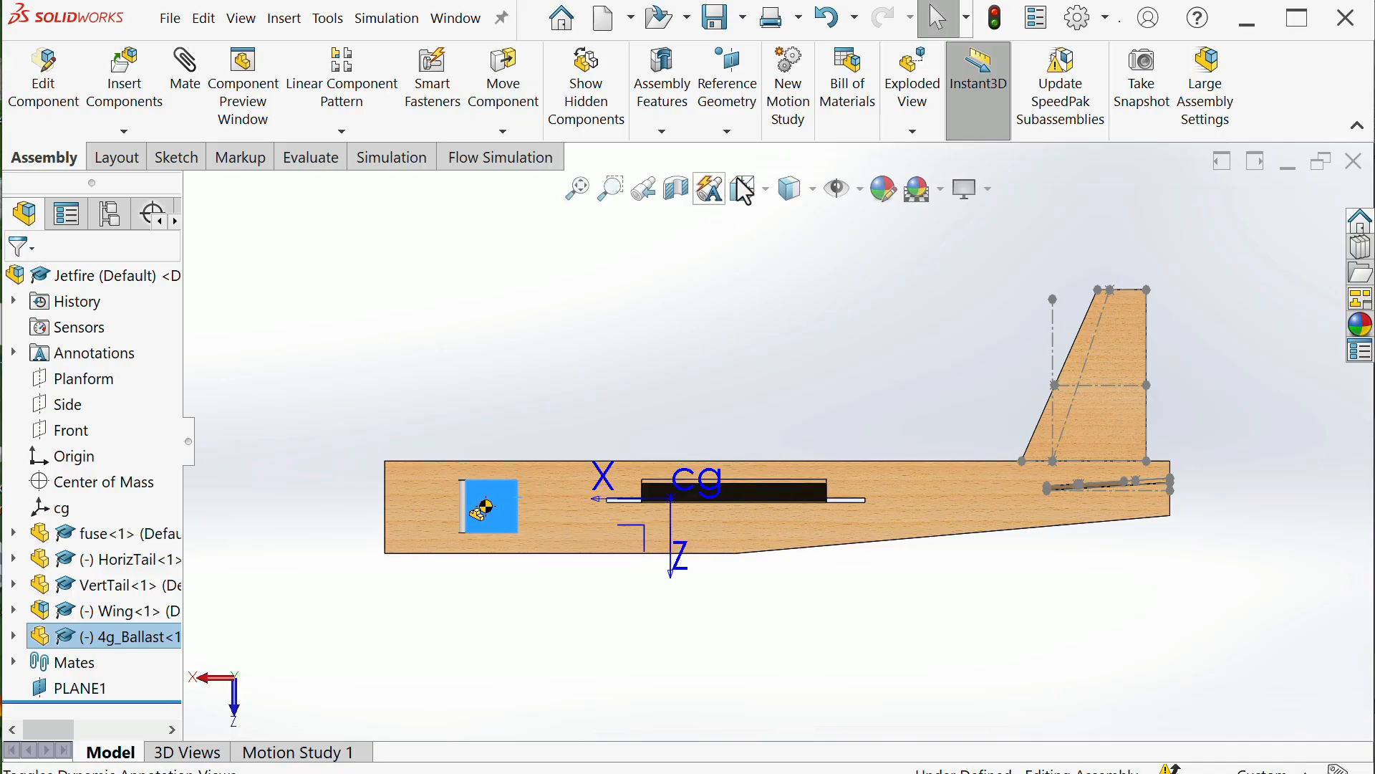
left_click(997, 20)
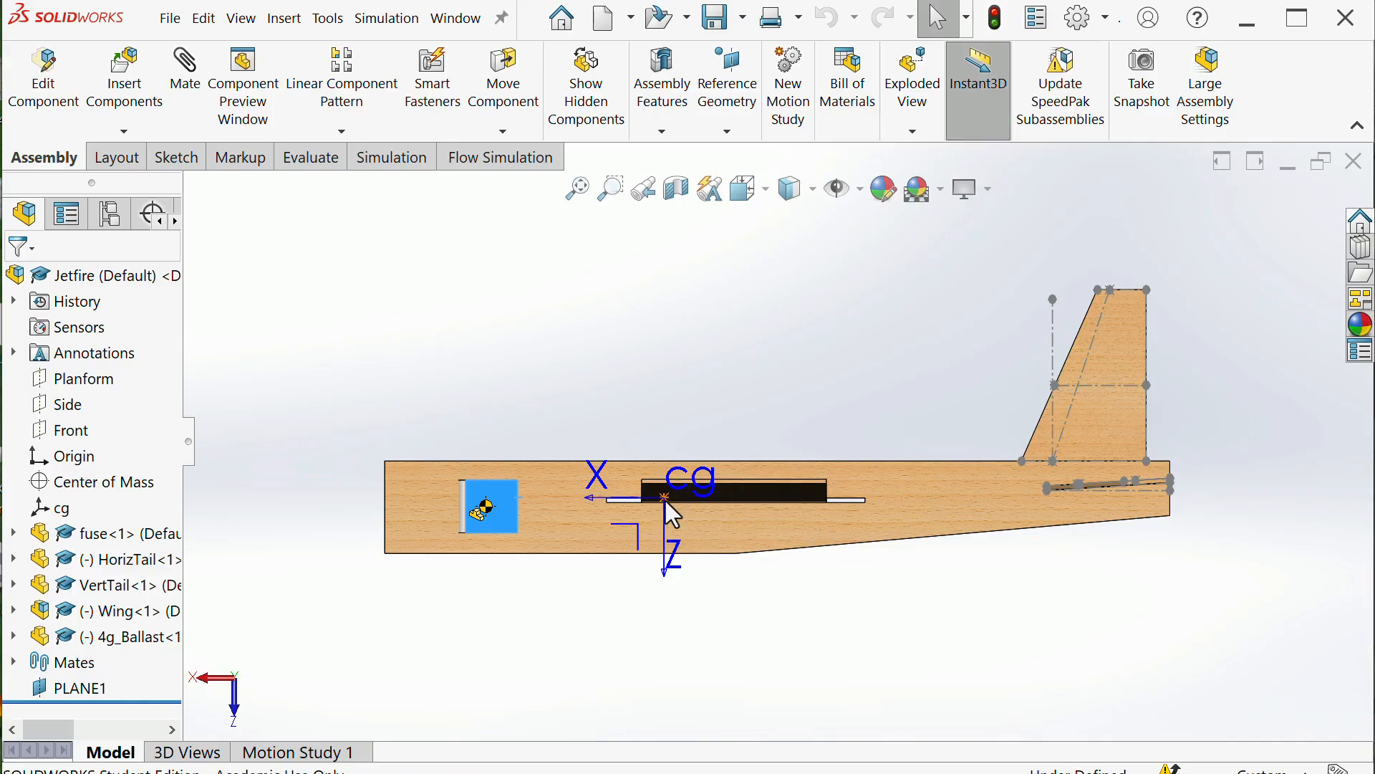
Move the 4g_Ballast forward to the nose of the fuselage and rebuild the assembly
left_click_drag(500, 521, 462, 562)
left_click(991, 18)
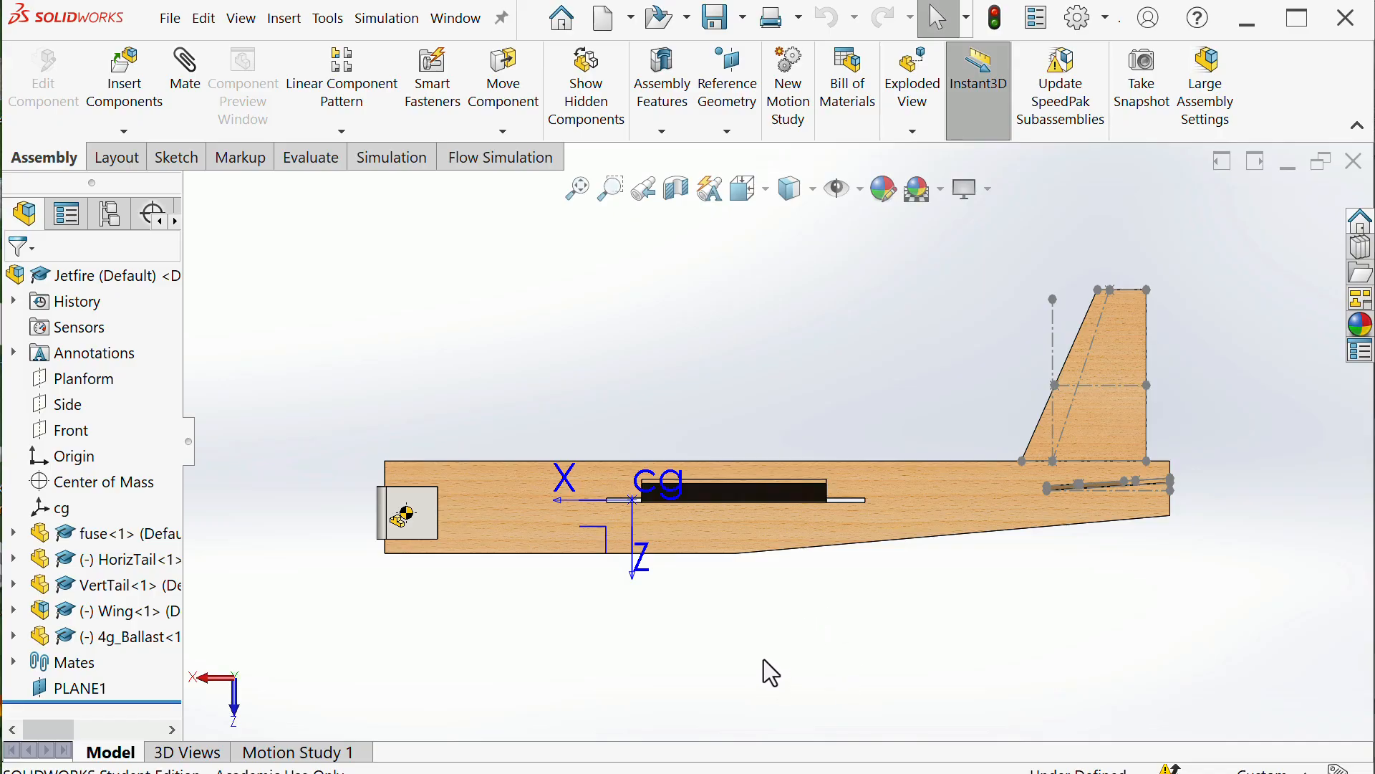
scroll(764, 672, "down", 2)
scroll(874, 444, "up", 4)
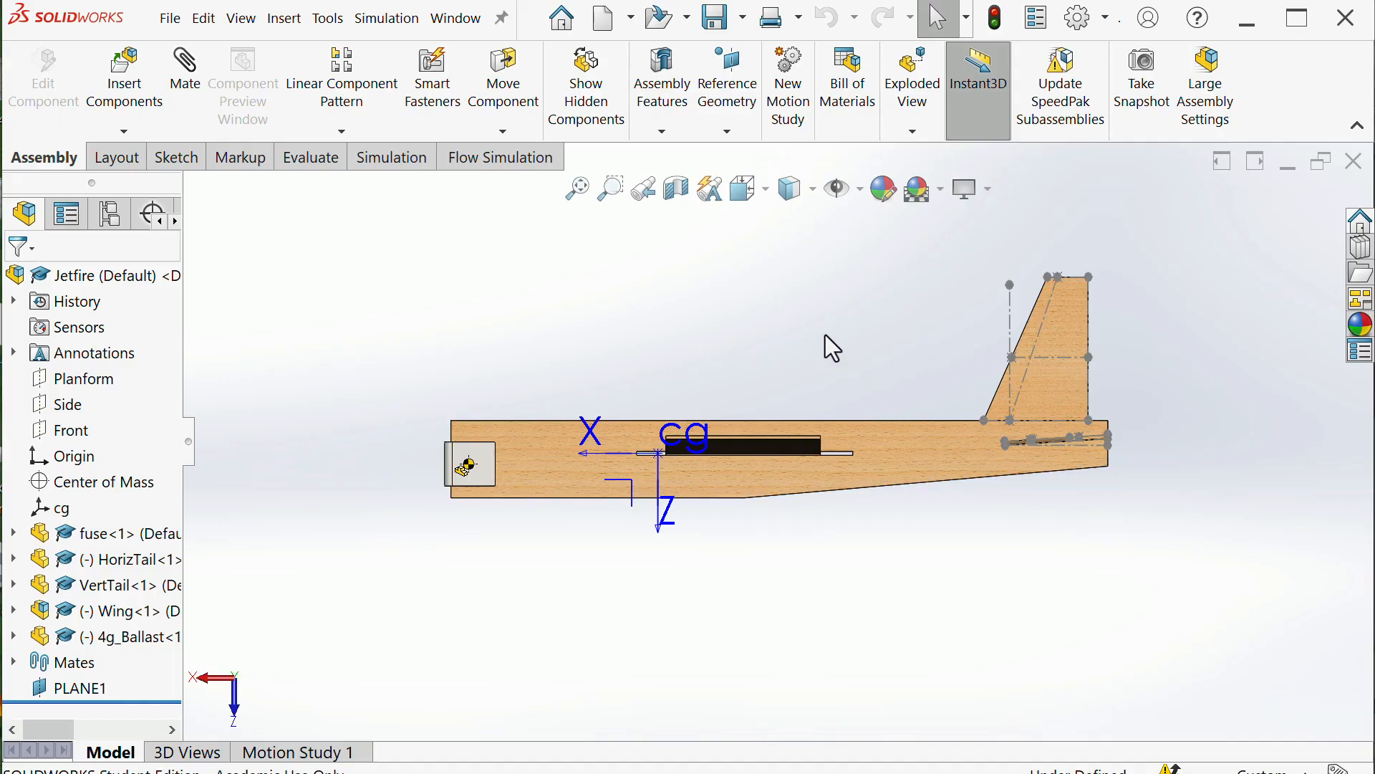
Evaluate the Jetfire assembly's mass properties and review the report relative to the default coordinate system through the moments of inertia
middle_click_drag(827, 336, 874, 401)
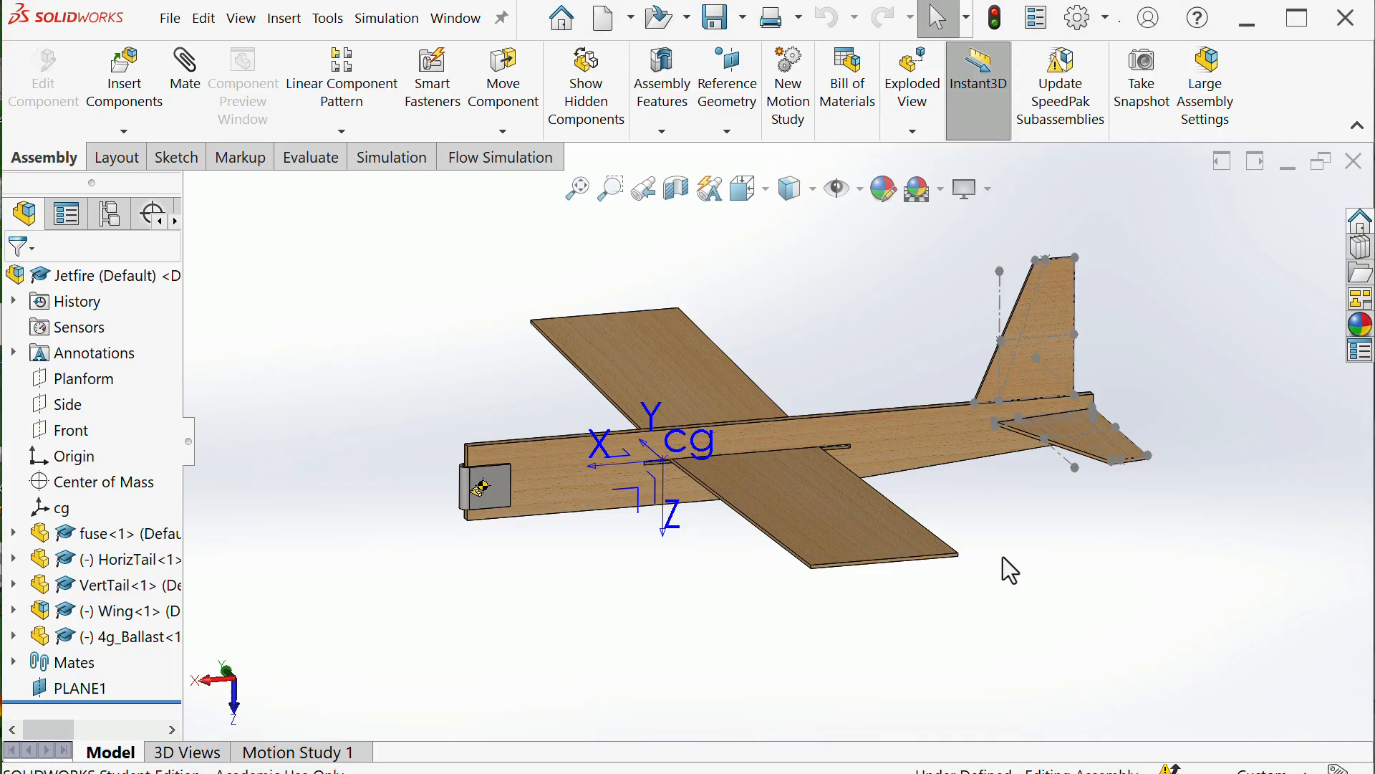
key("space")
left_click(622, 487)
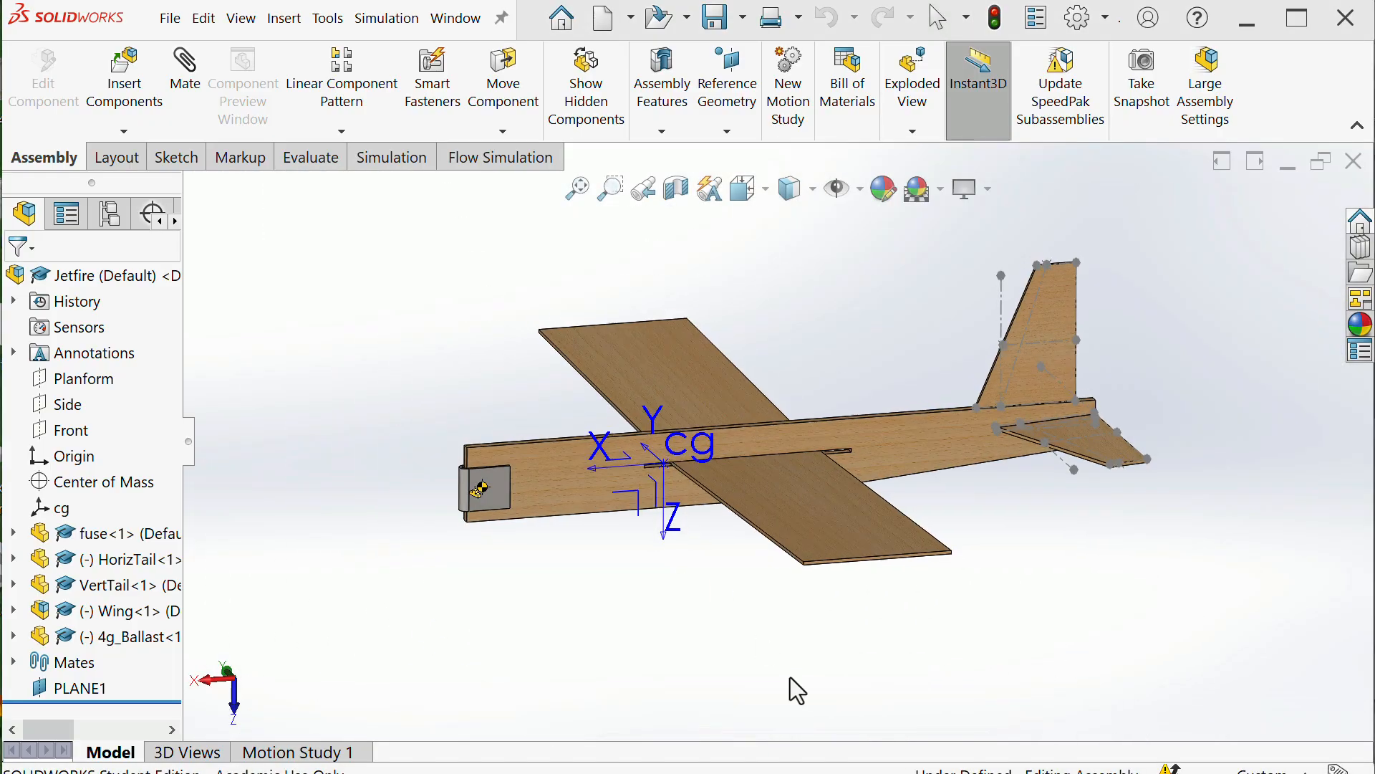
key("f")
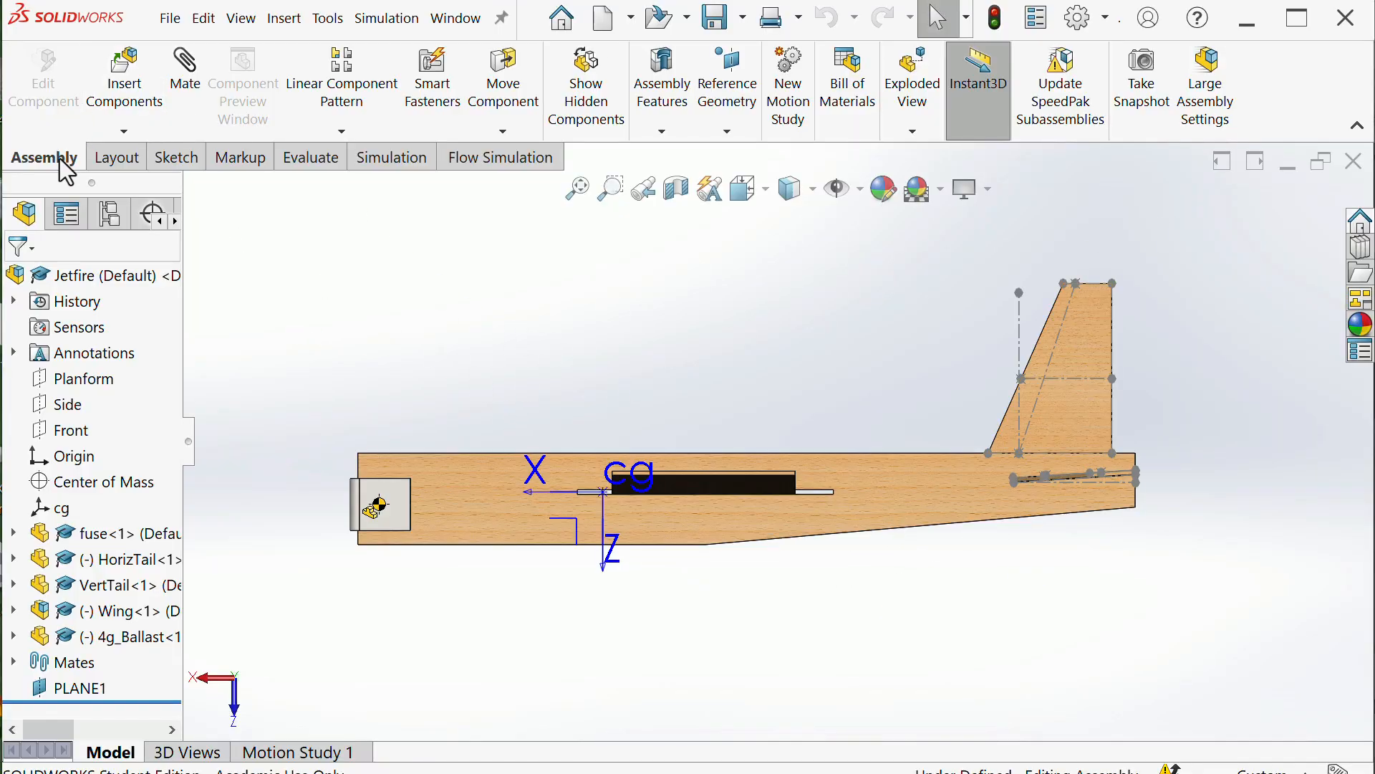
left_click(322, 162)
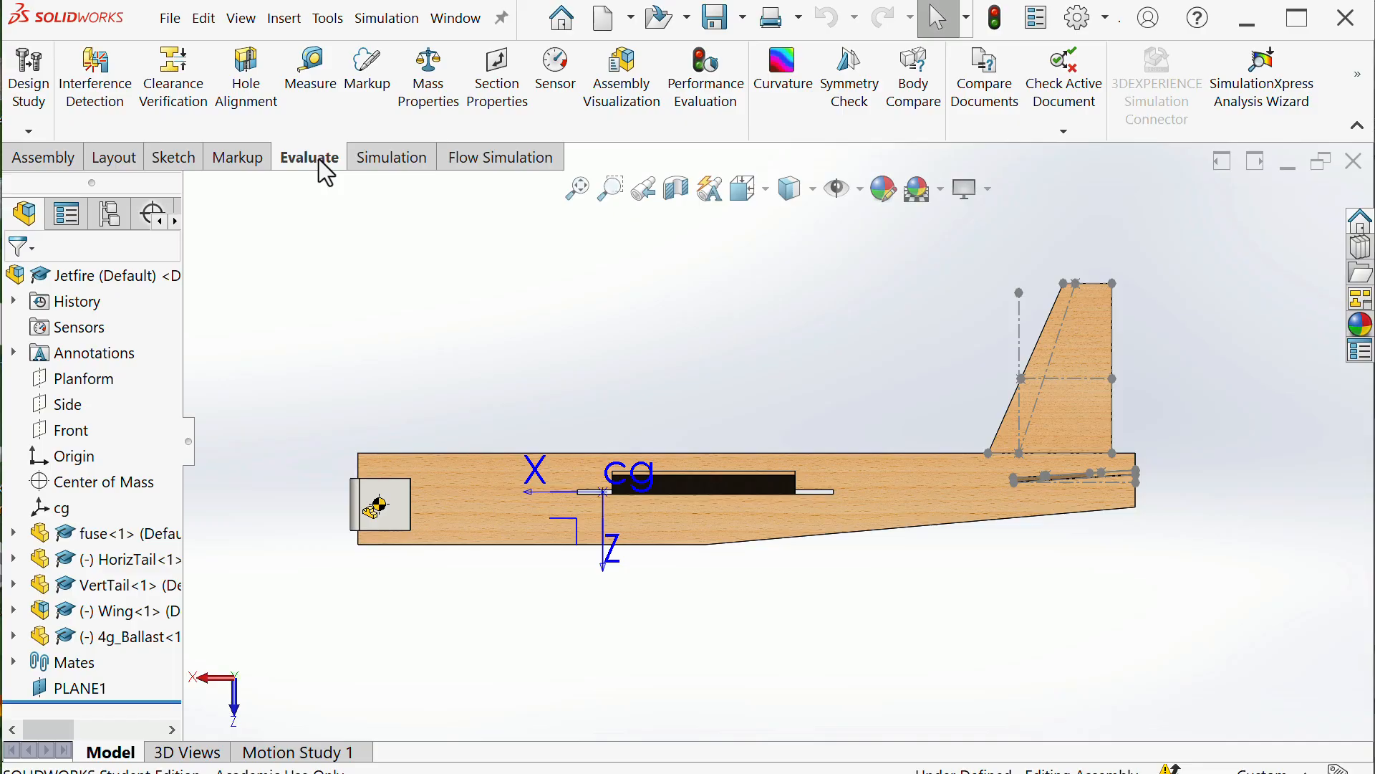
left_click(434, 100)
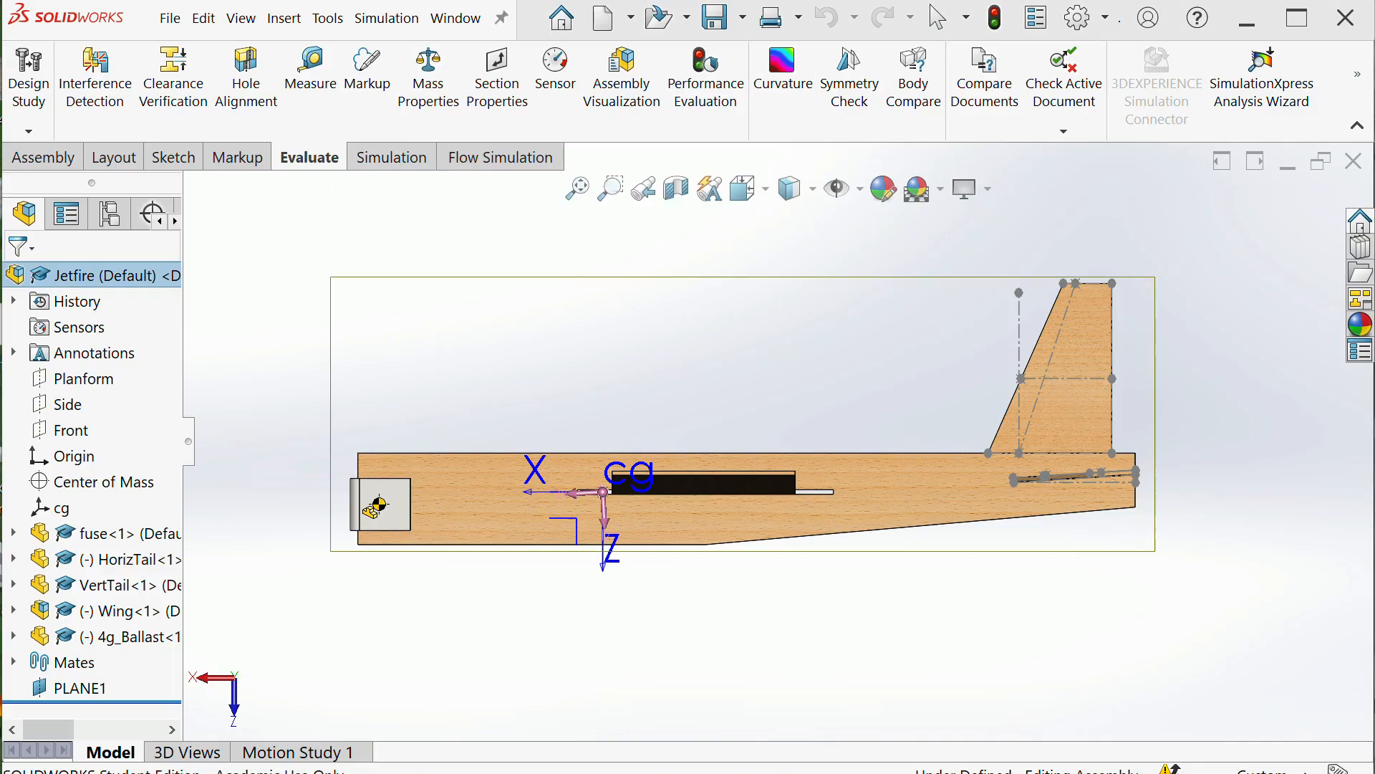
left_click_drag(968, 45, 975, 78)
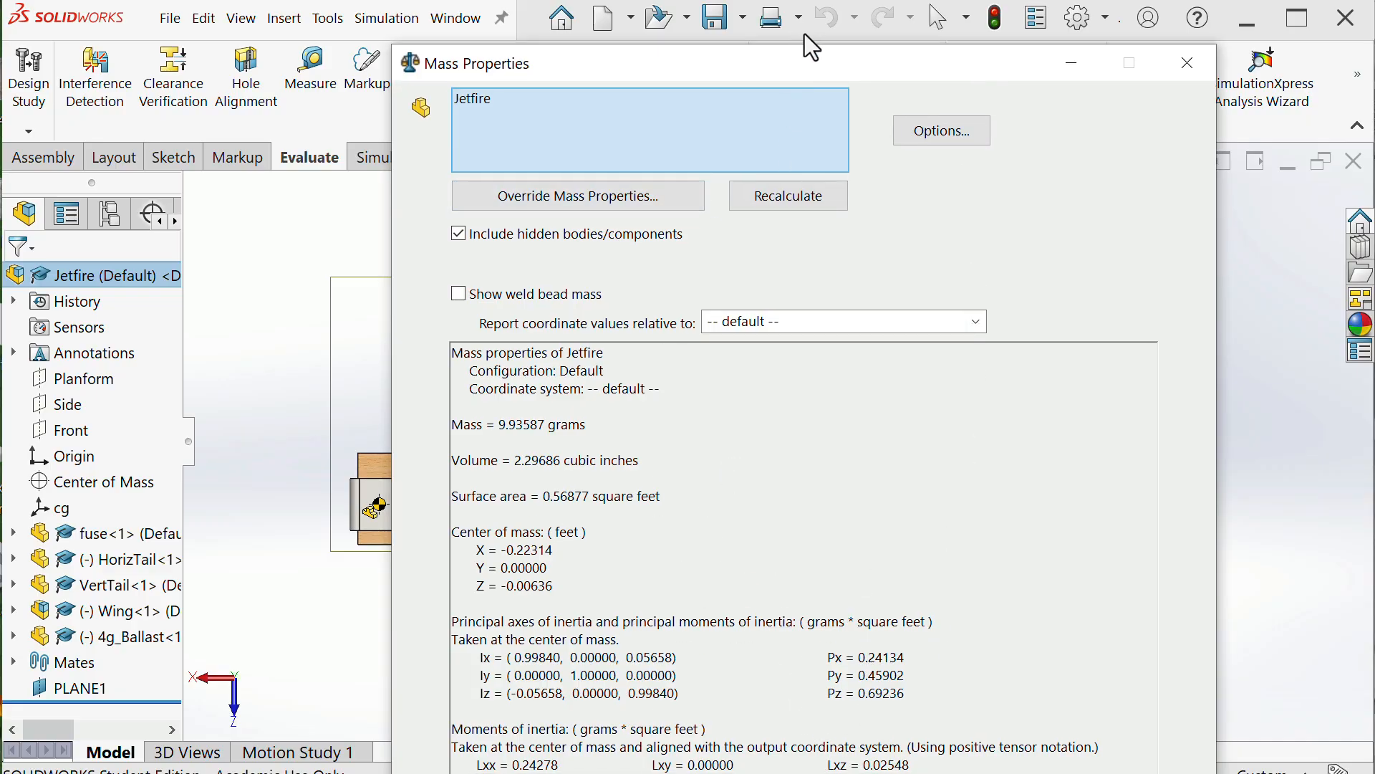
left_click_drag(813, 49, 864, 35)
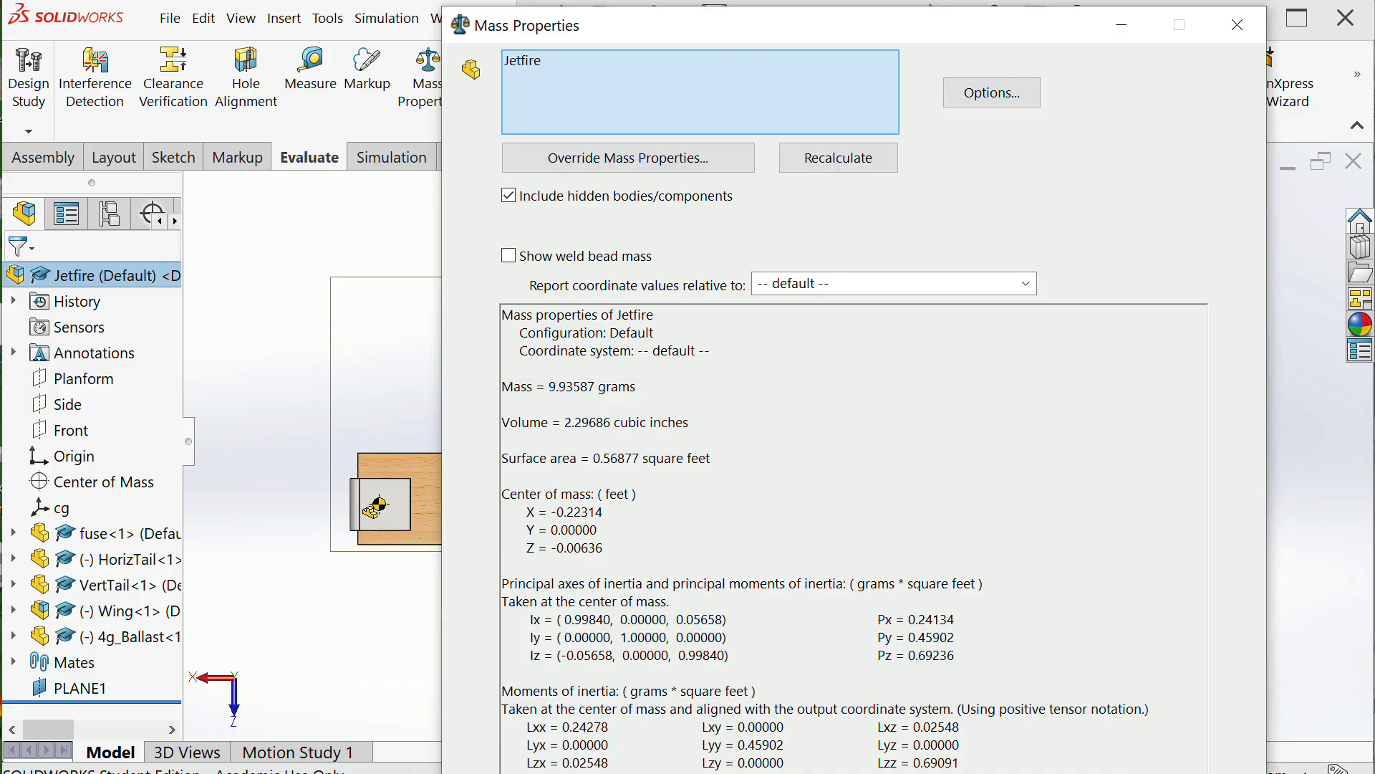
left_click_drag(881, 773, 881, 772)
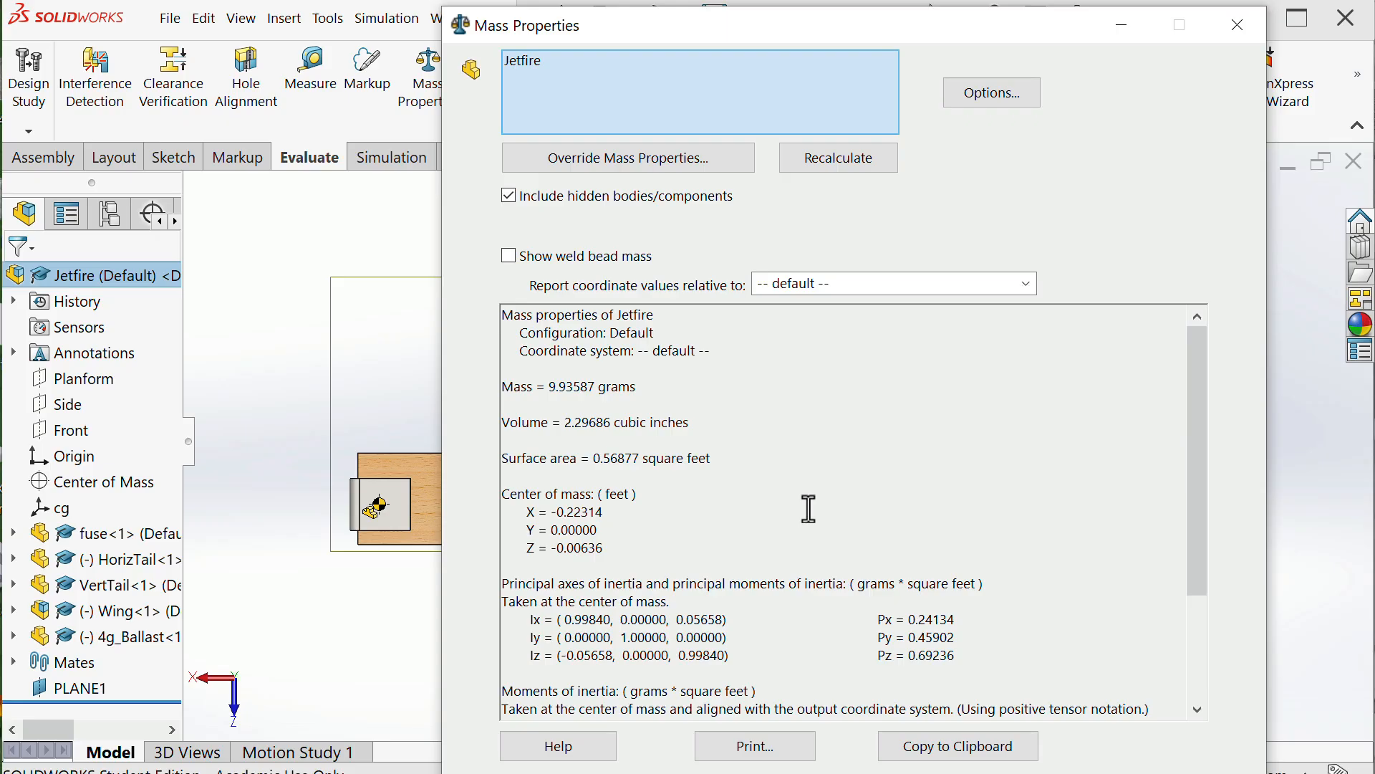
left_click_drag(880, 23, 1056, 16)
scroll(991, 538, "down", 3)
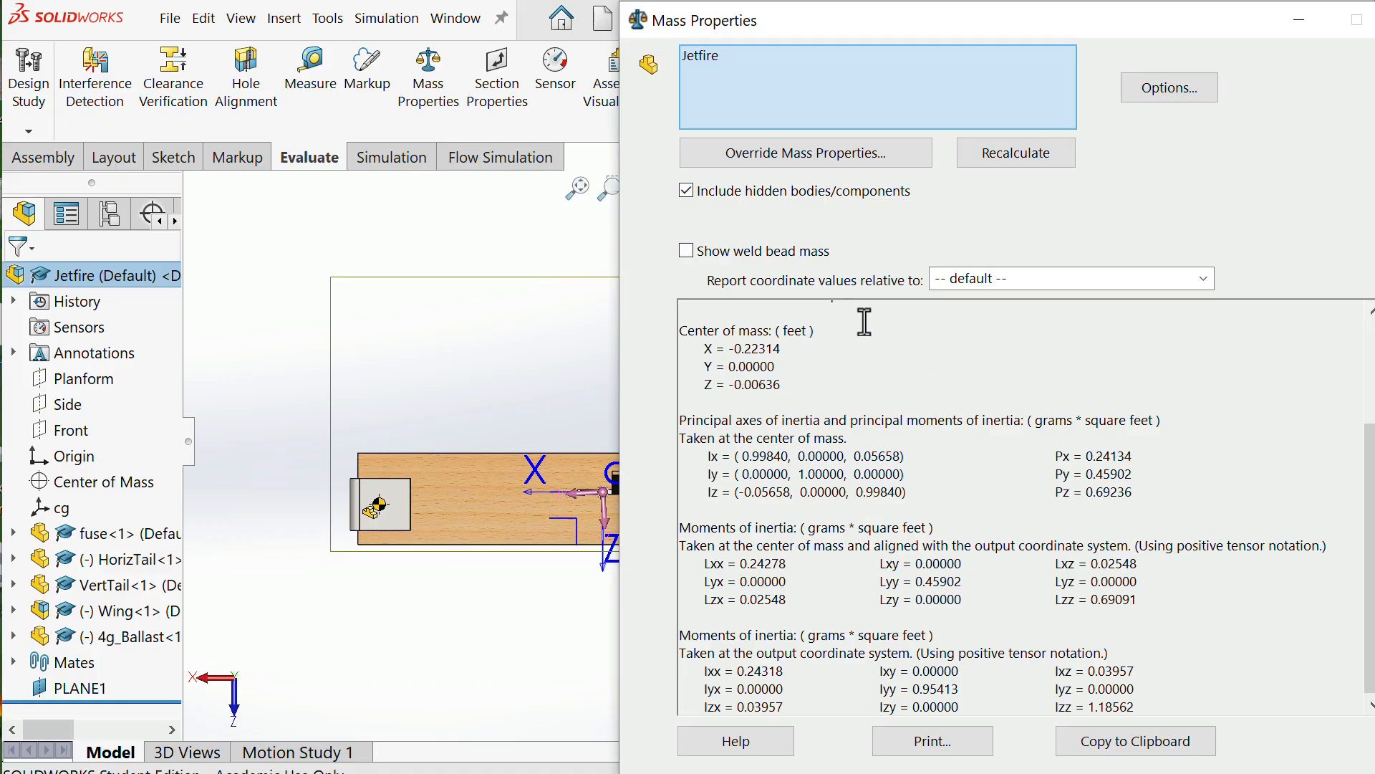
Report the mass properties relative to the cg coordinate system and review the center of mass and moments of inertia
left_click(1205, 279)
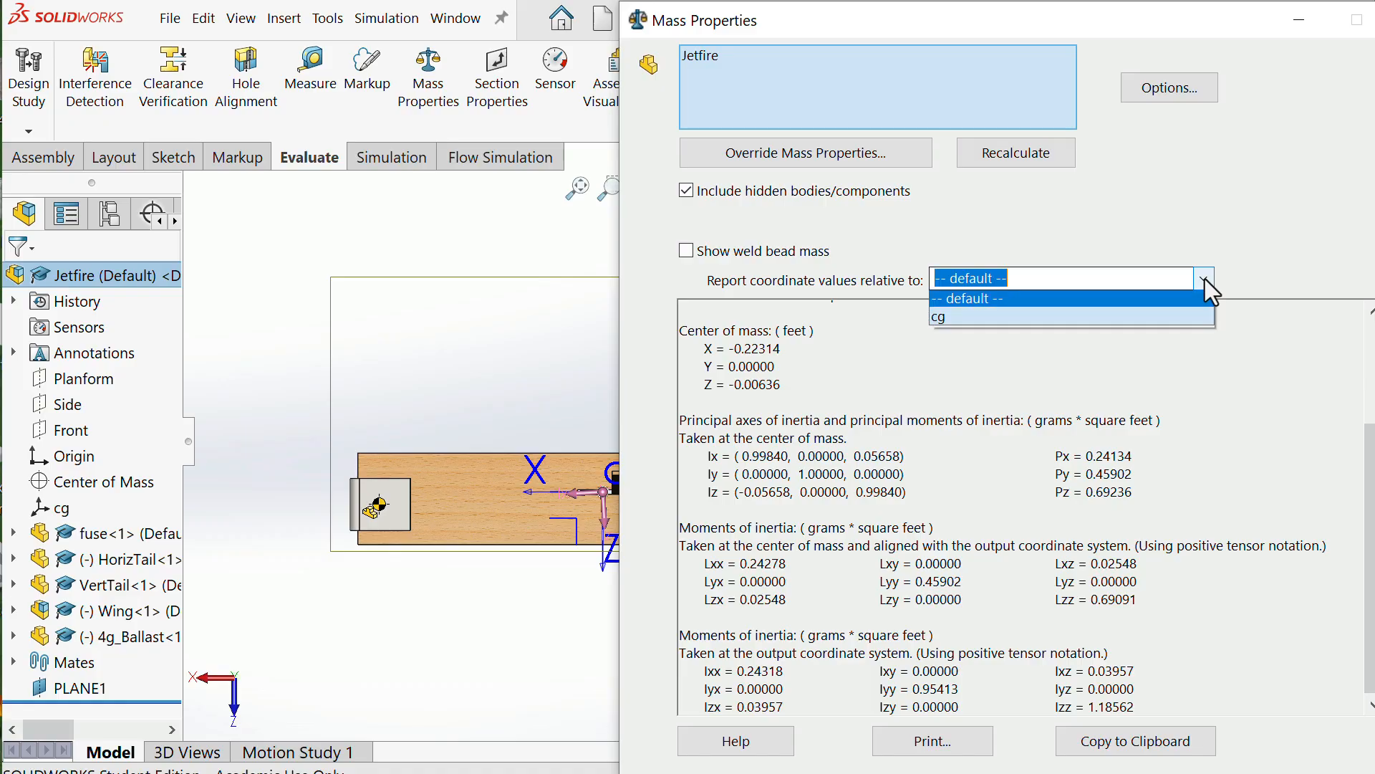
left_click(947, 319)
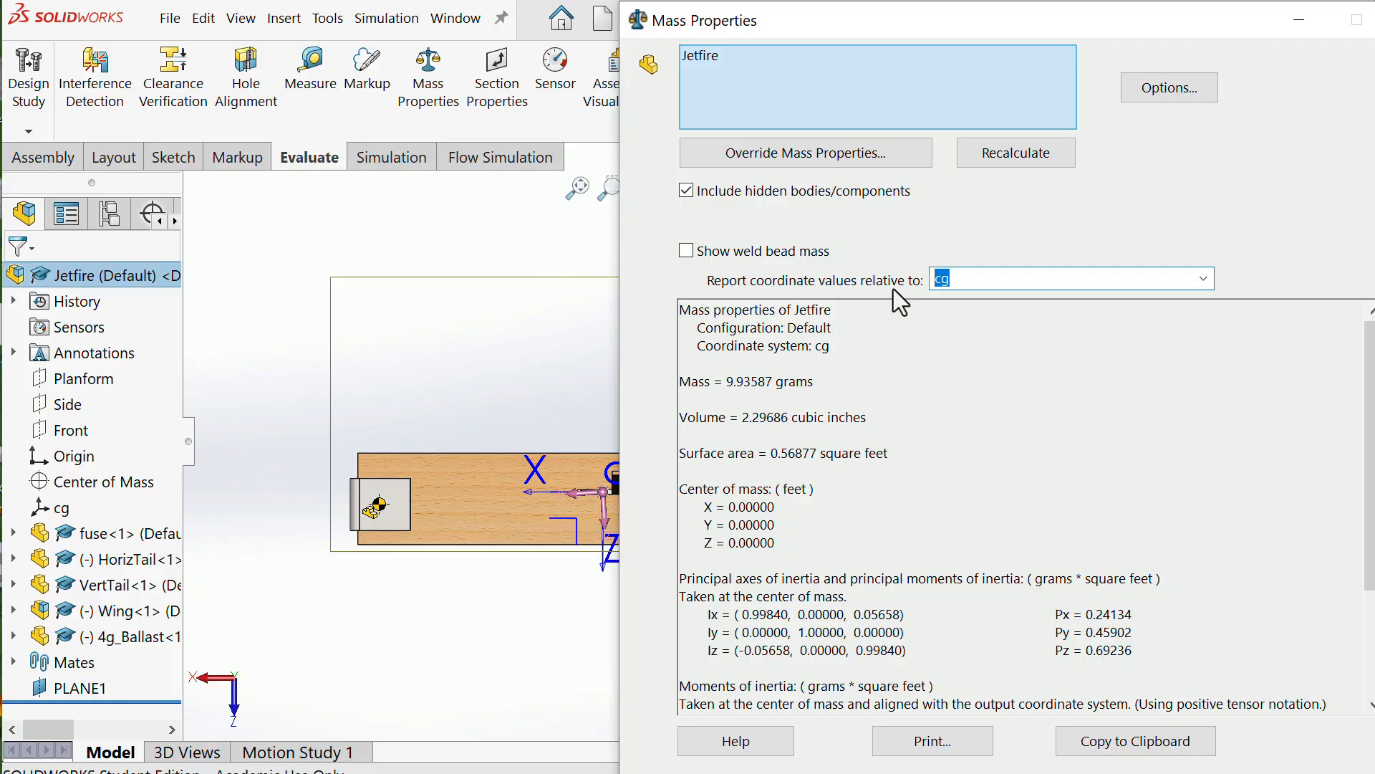
scroll(958, 337, "down", 3)
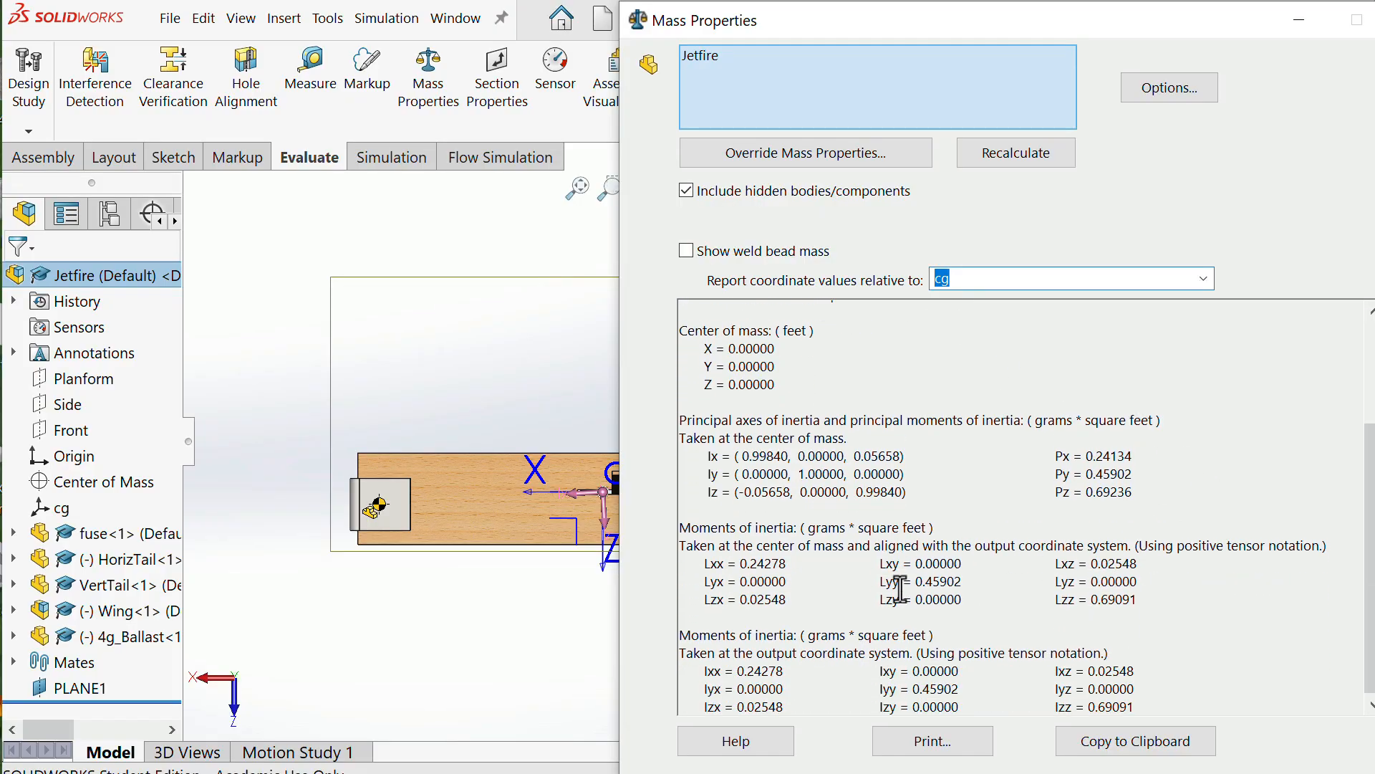
left_click_drag(849, 29, 986, 29)
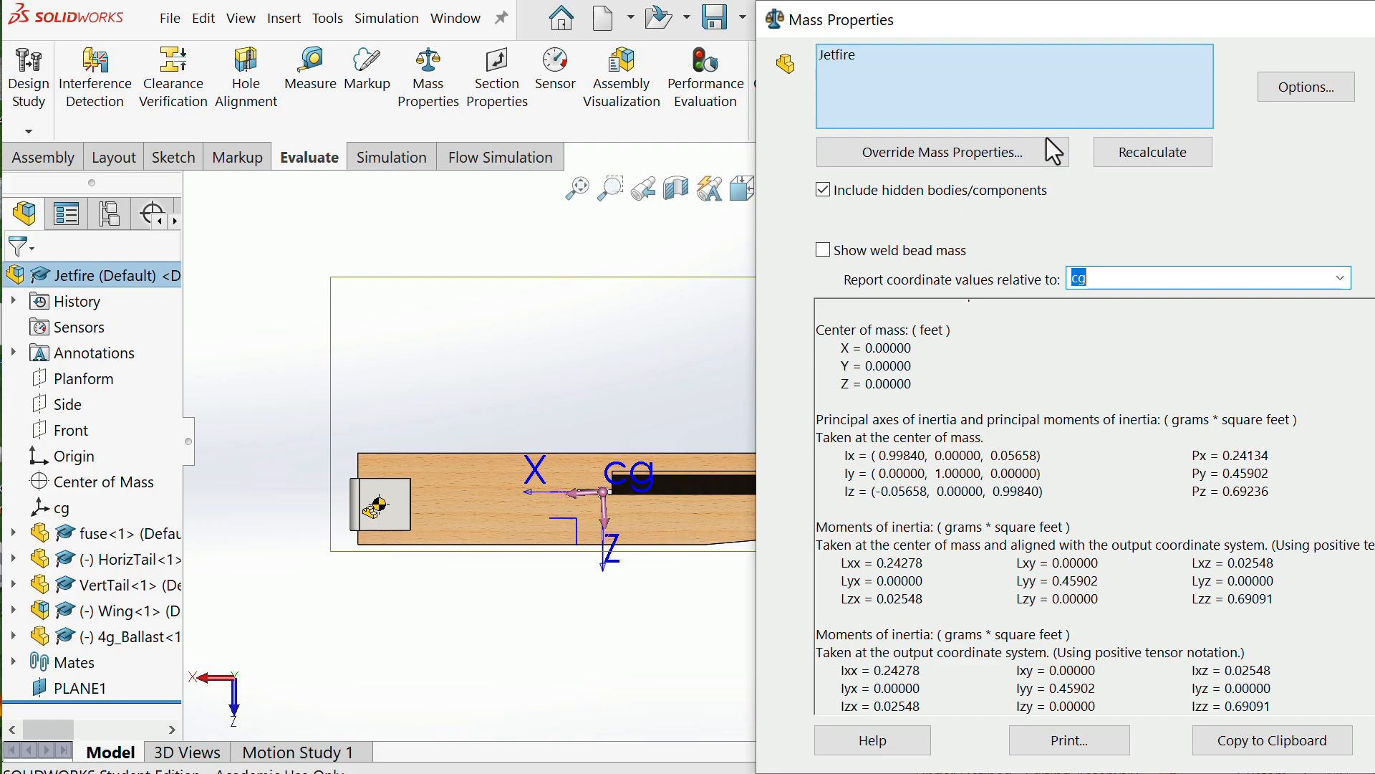
left_click_drag(1256, 16, 1111, 12)
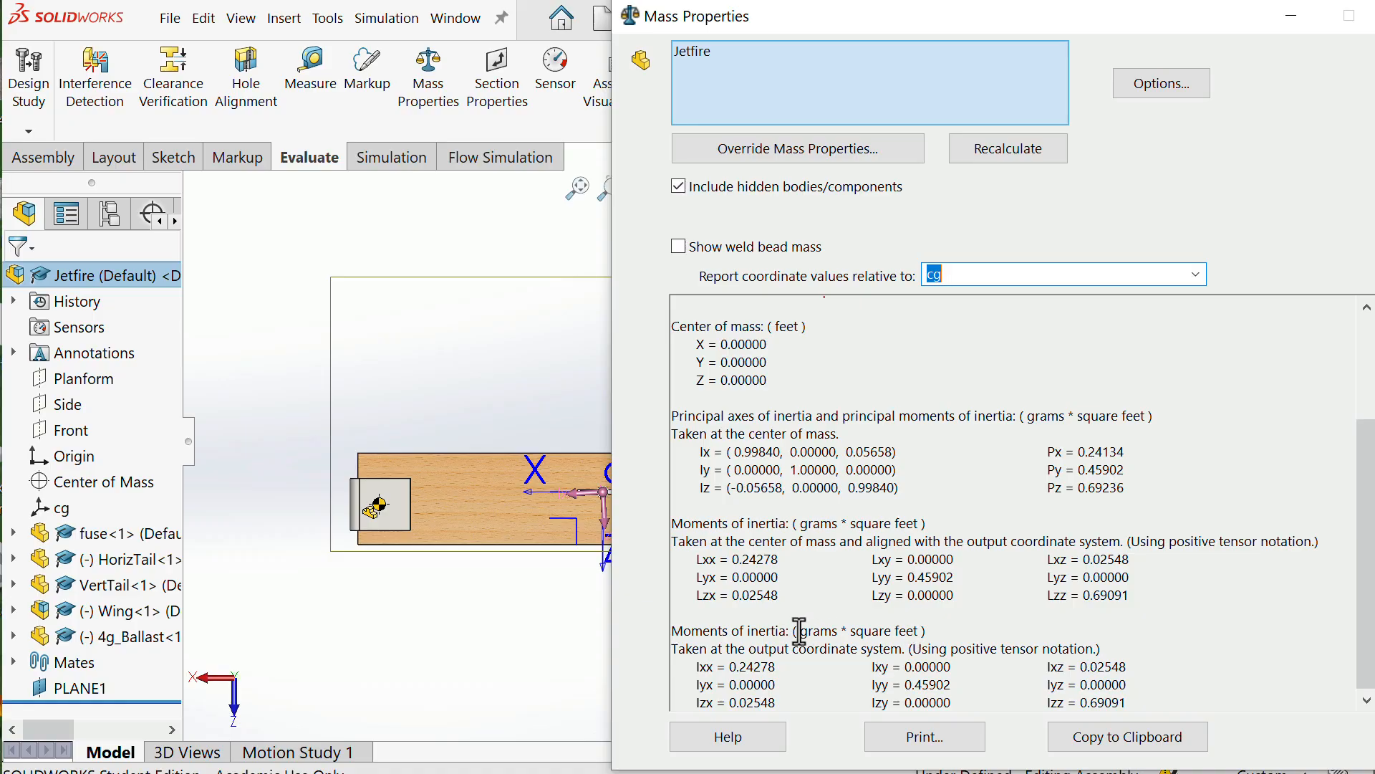
Highlight the inertia units and the Ixx, Iyy, Izz and Ixz entries taken at the output coordinate system
left_click_drag(800, 630, 922, 631)
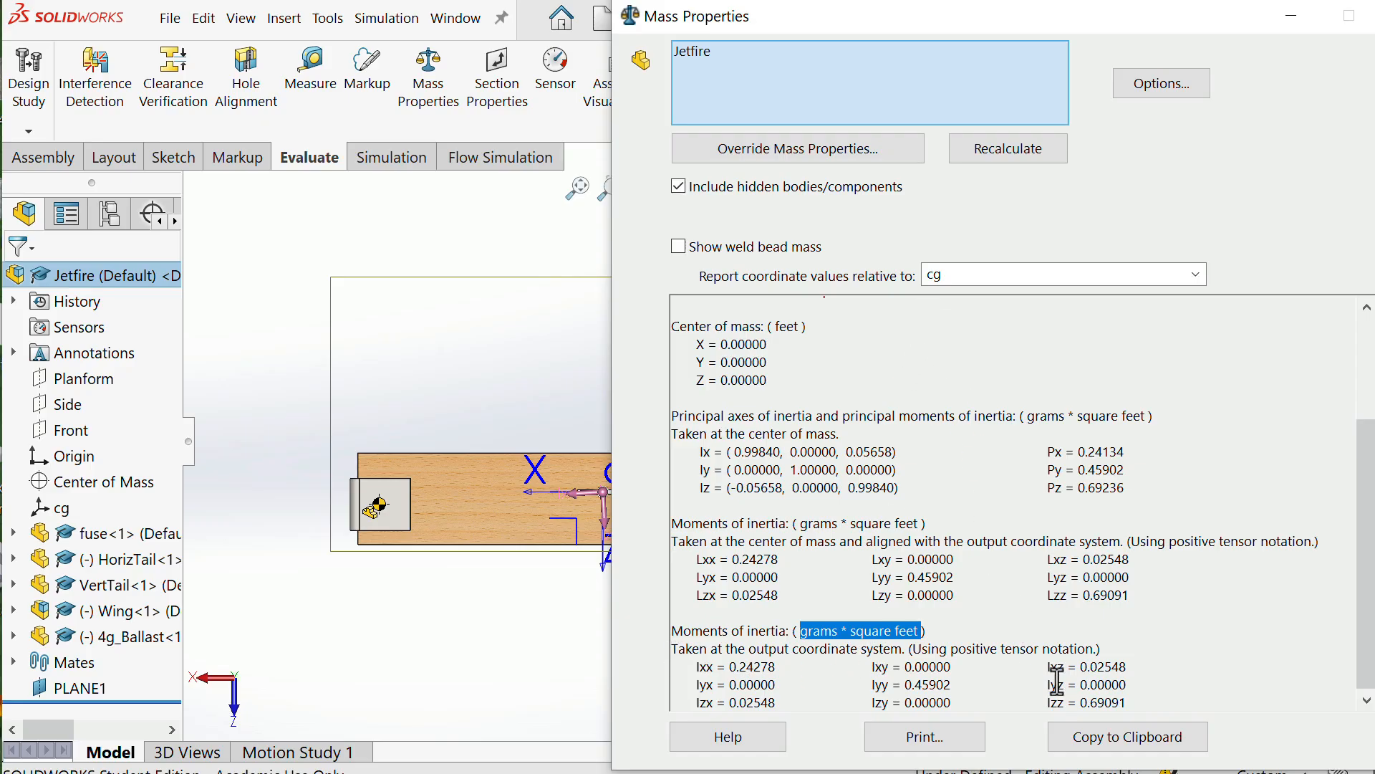
left_click_drag(696, 665, 777, 668)
left_click_drag(873, 685, 957, 688)
left_click_drag(1047, 704, 1128, 706)
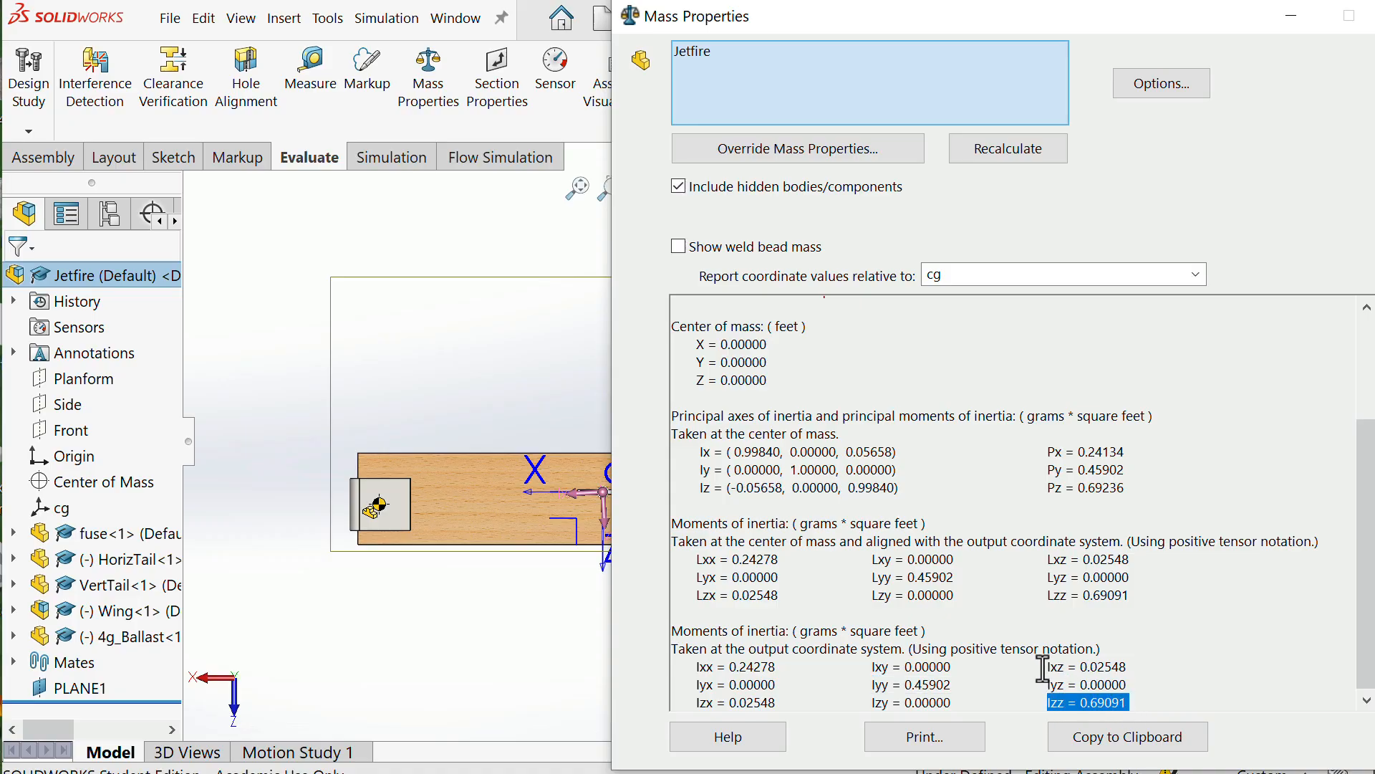
left_click_drag(1047, 666, 1139, 668)
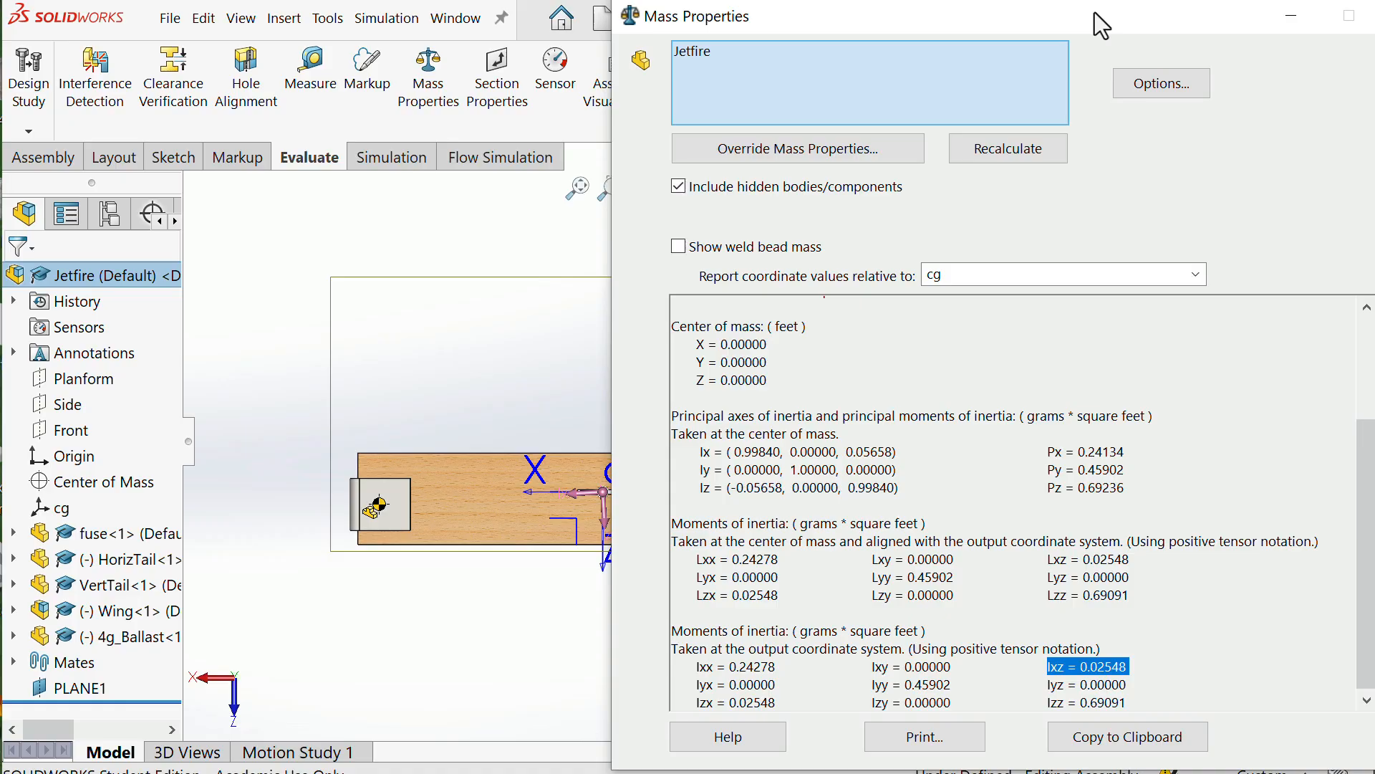
left_click_drag(1095, 12, 1021, 25)
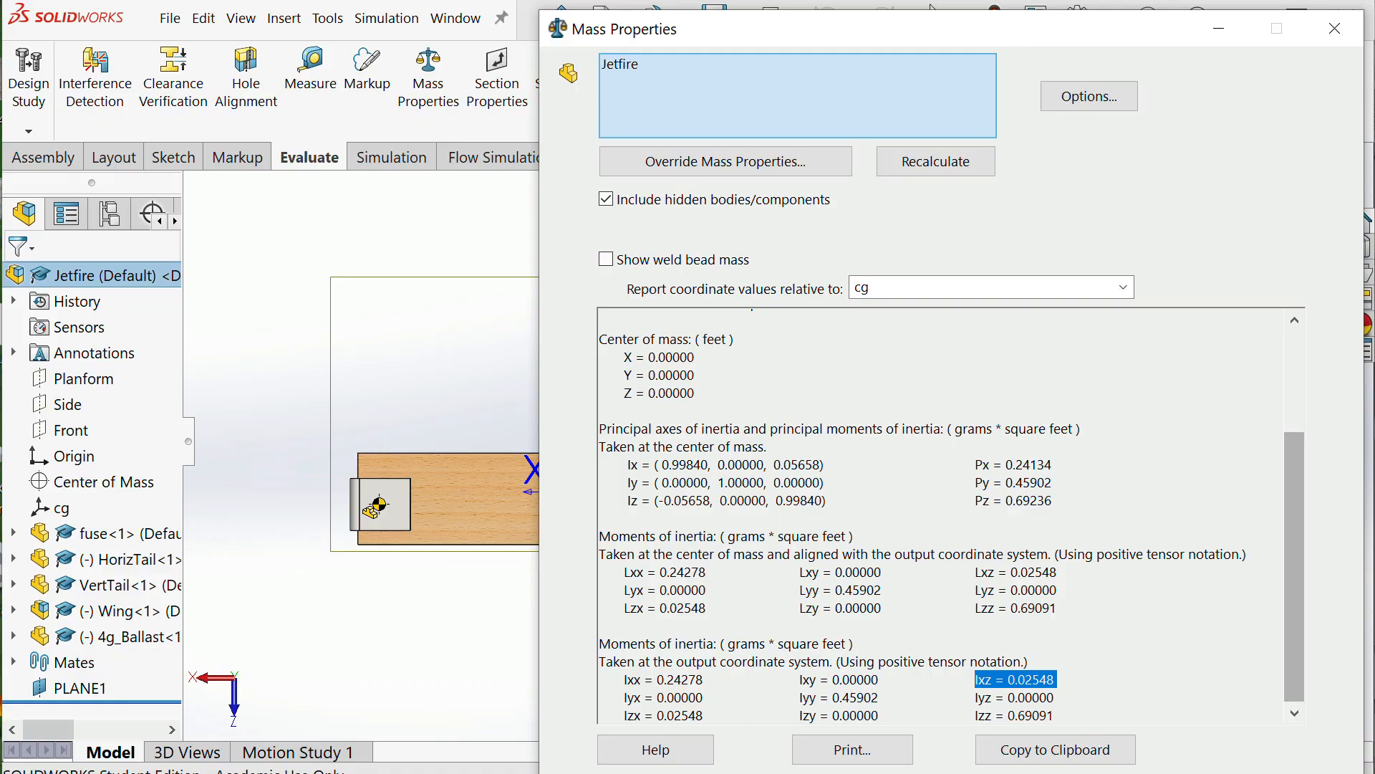
Switch to the APG 3.3_JetFire Mathcad worksheet, collapse the Airfoil Data area and review the wing and fuselage geometry inputs
key("alt+Tab")
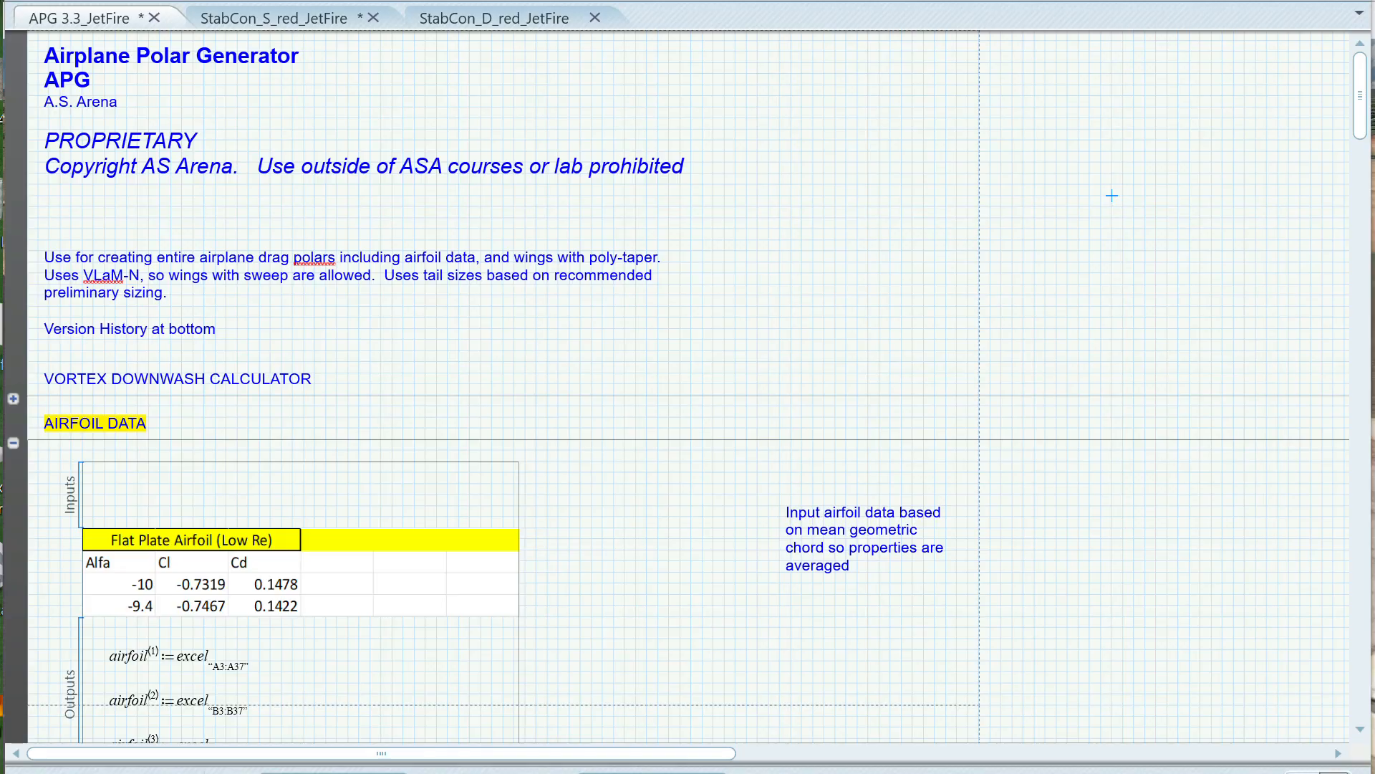
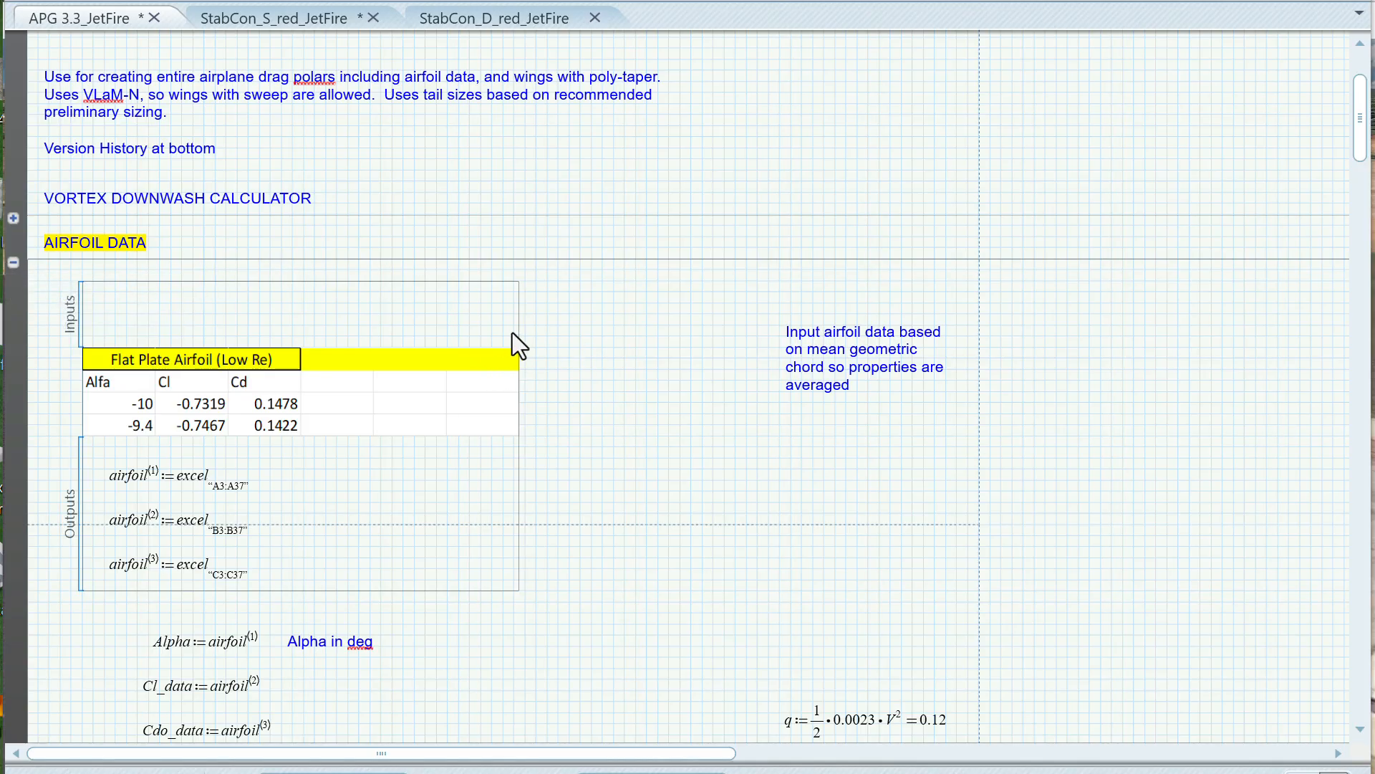
left_click(13, 263)
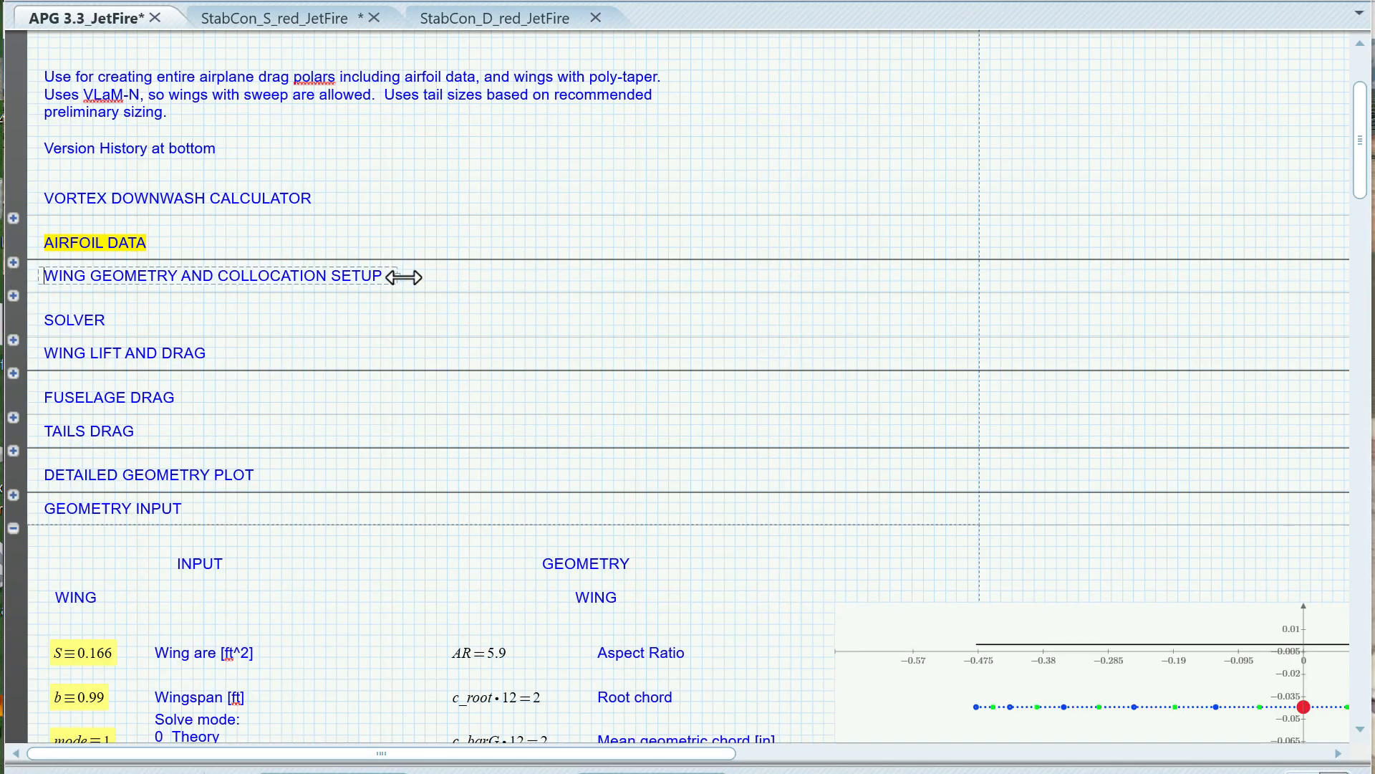
scroll(404, 270, "down", 5)
scroll(405, 272, "down", 2)
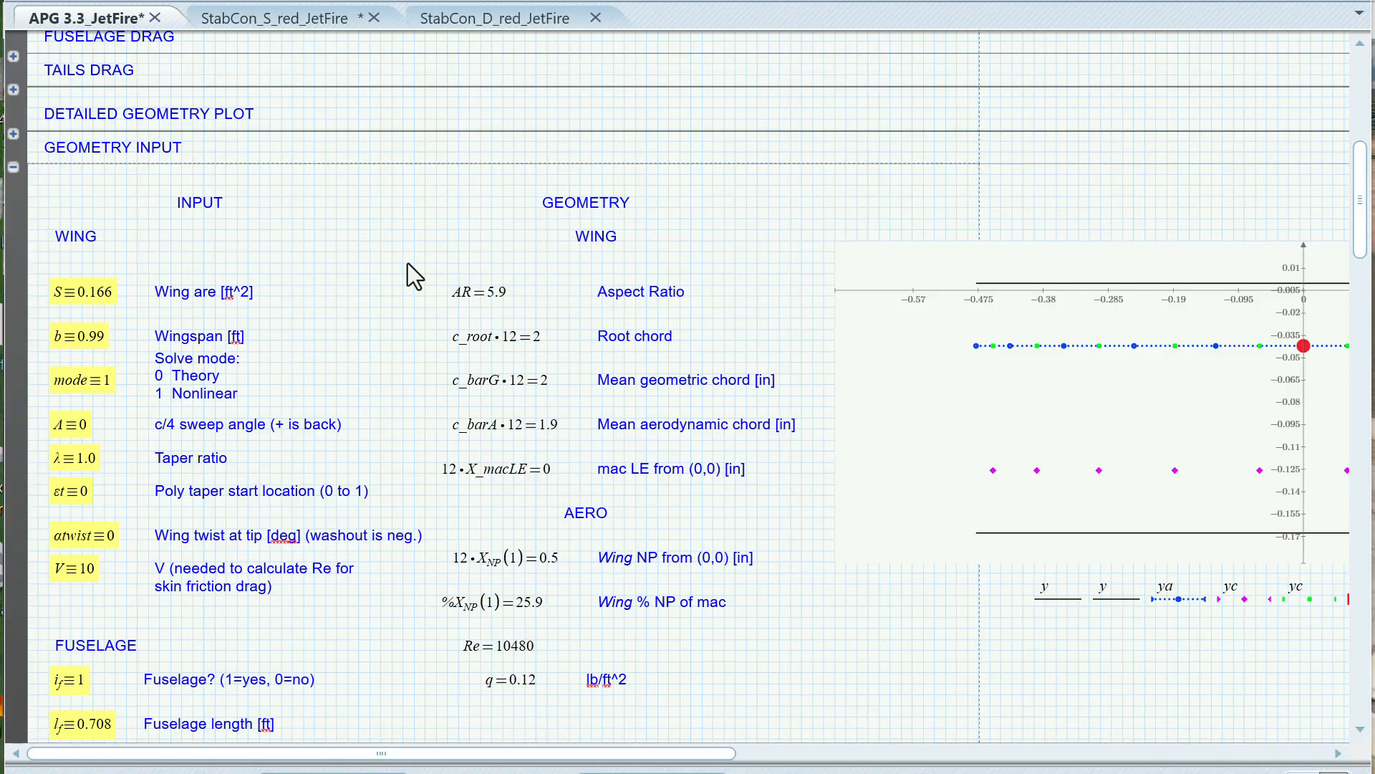
scroll(406, 264, "down", 4)
scroll(407, 264, "up", 2)
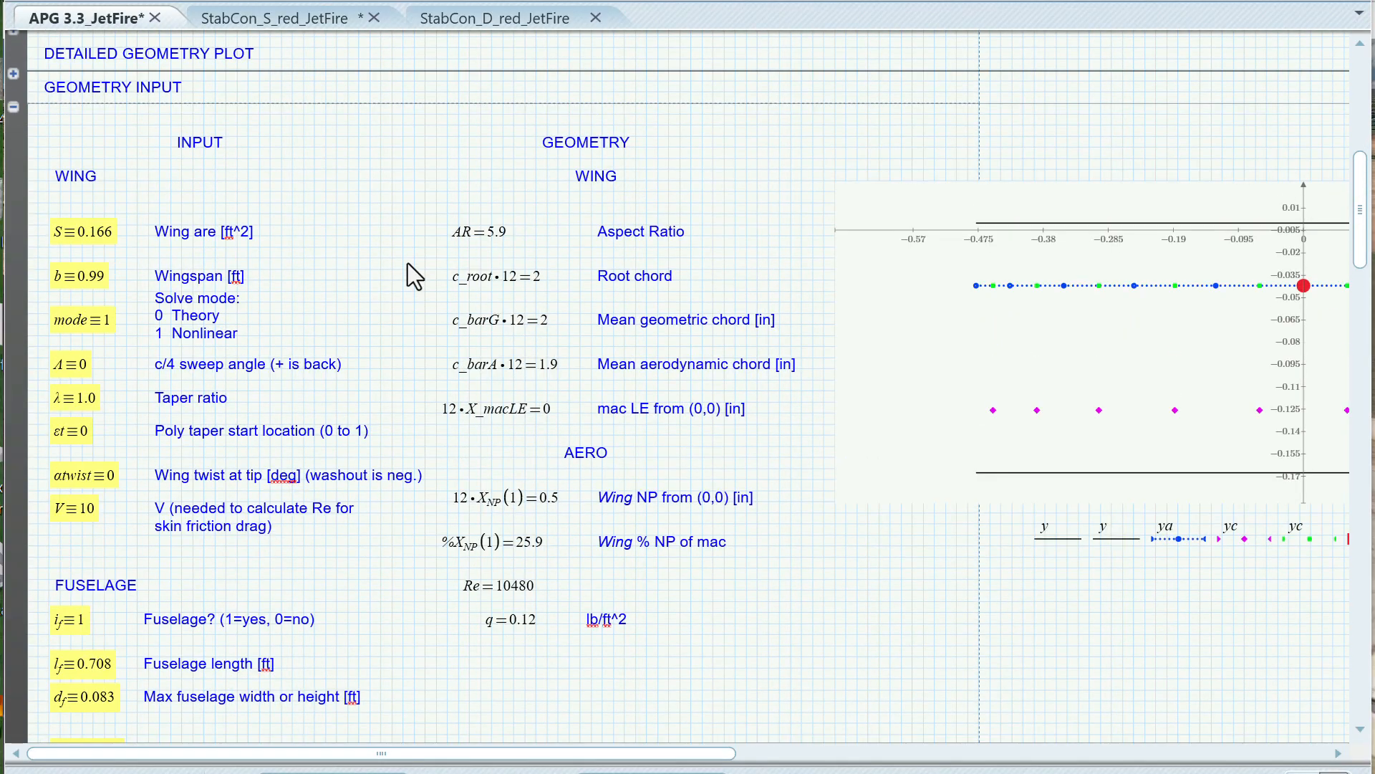
scroll(393, 300, "up", 3)
scroll(393, 300, "down", 4)
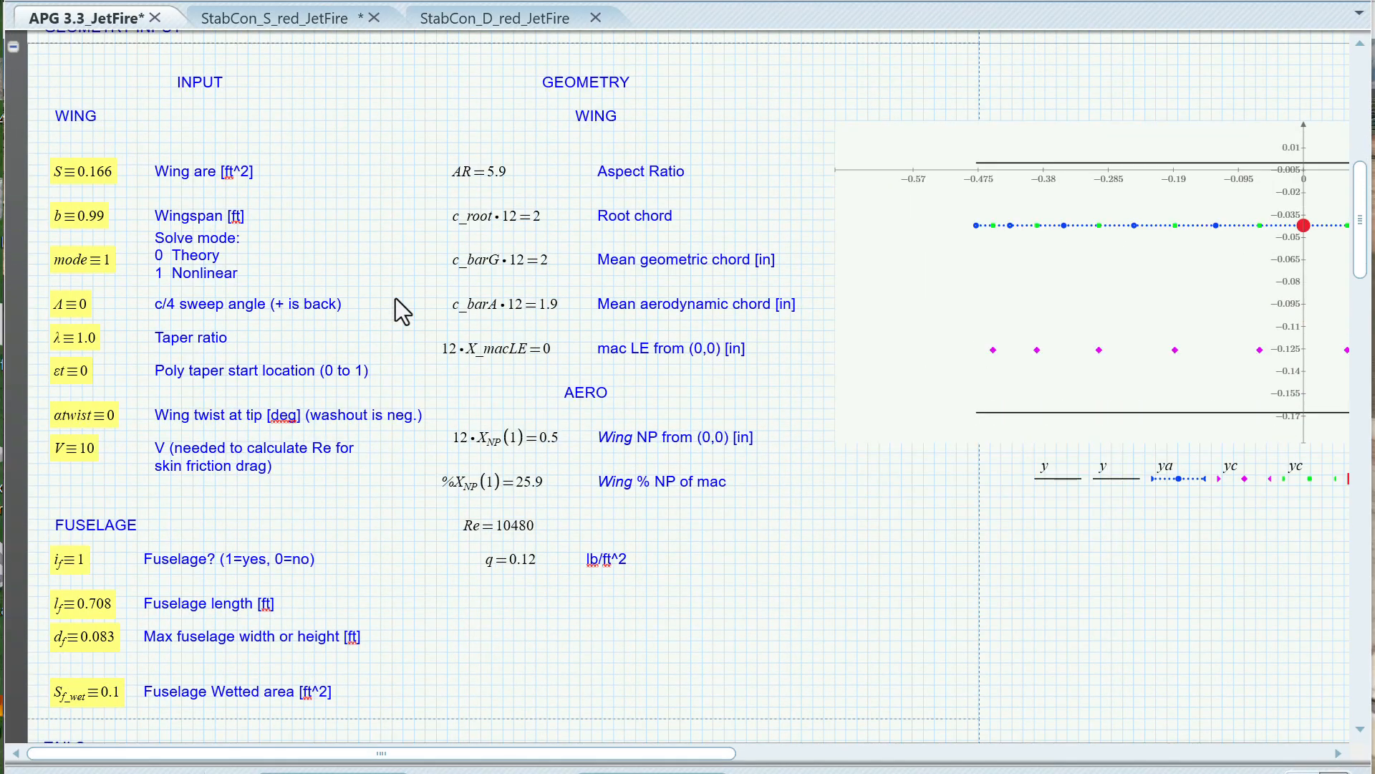
scroll(395, 298, "down", 2)
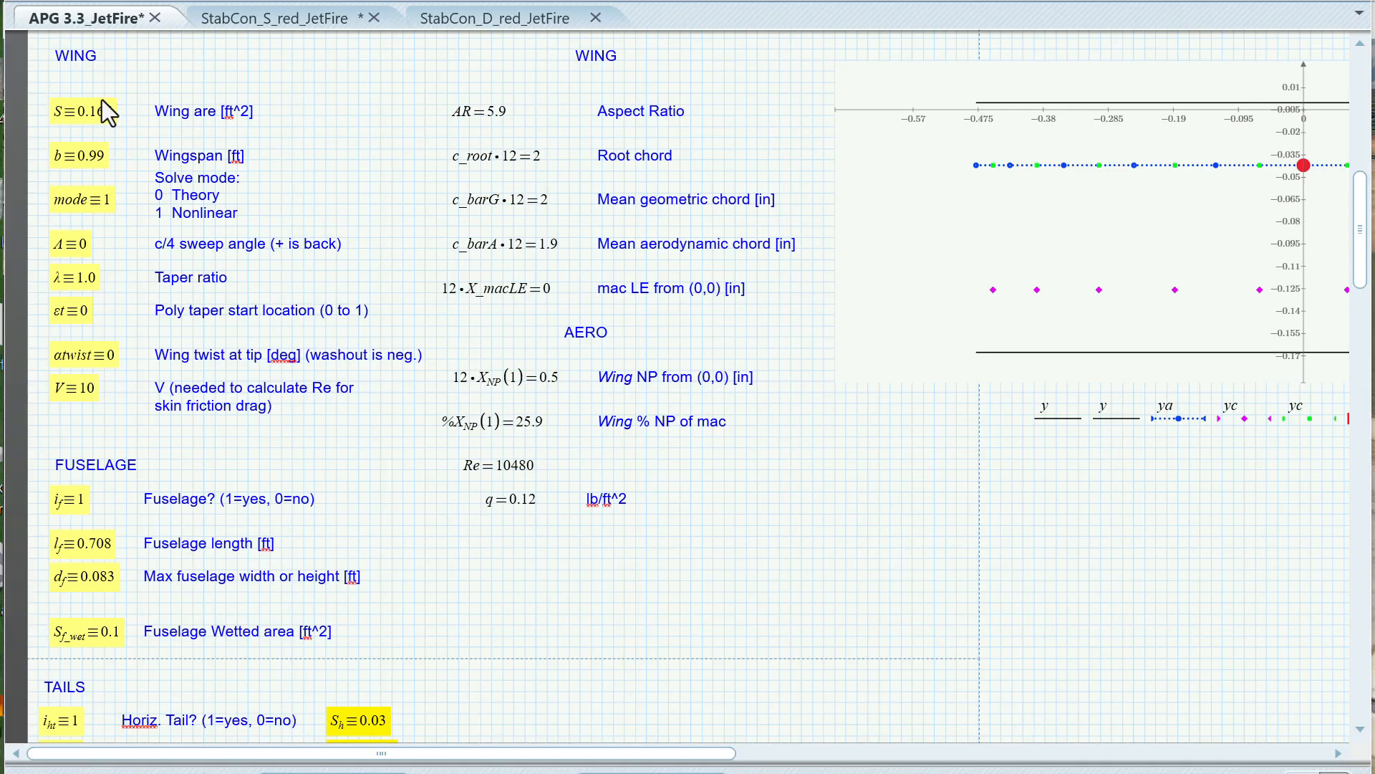
Correct the wing area input's label to "Wing area [ft^2]" and review the fuselage and tail inputs
left_click(214, 114)
type("a")
left_click_drag(262, 115, 325, 113)
scroll(456, 476, "down", 3)
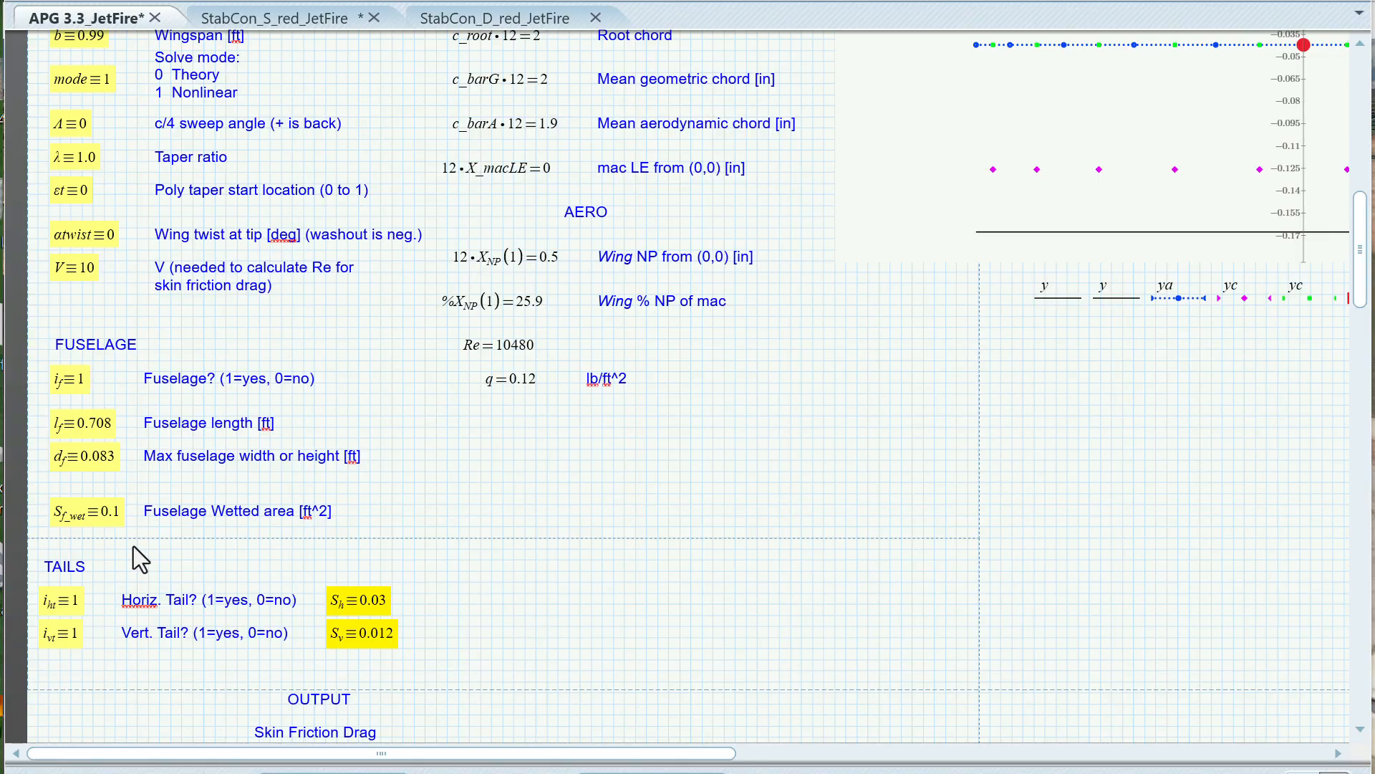
Switch to the SOLIDWORKS Jetfire assembly, measure from the fuselage's nose edge to its tail end, and return to the APG worksheet's fuselage inputs
scroll(117, 288, "up", 3)
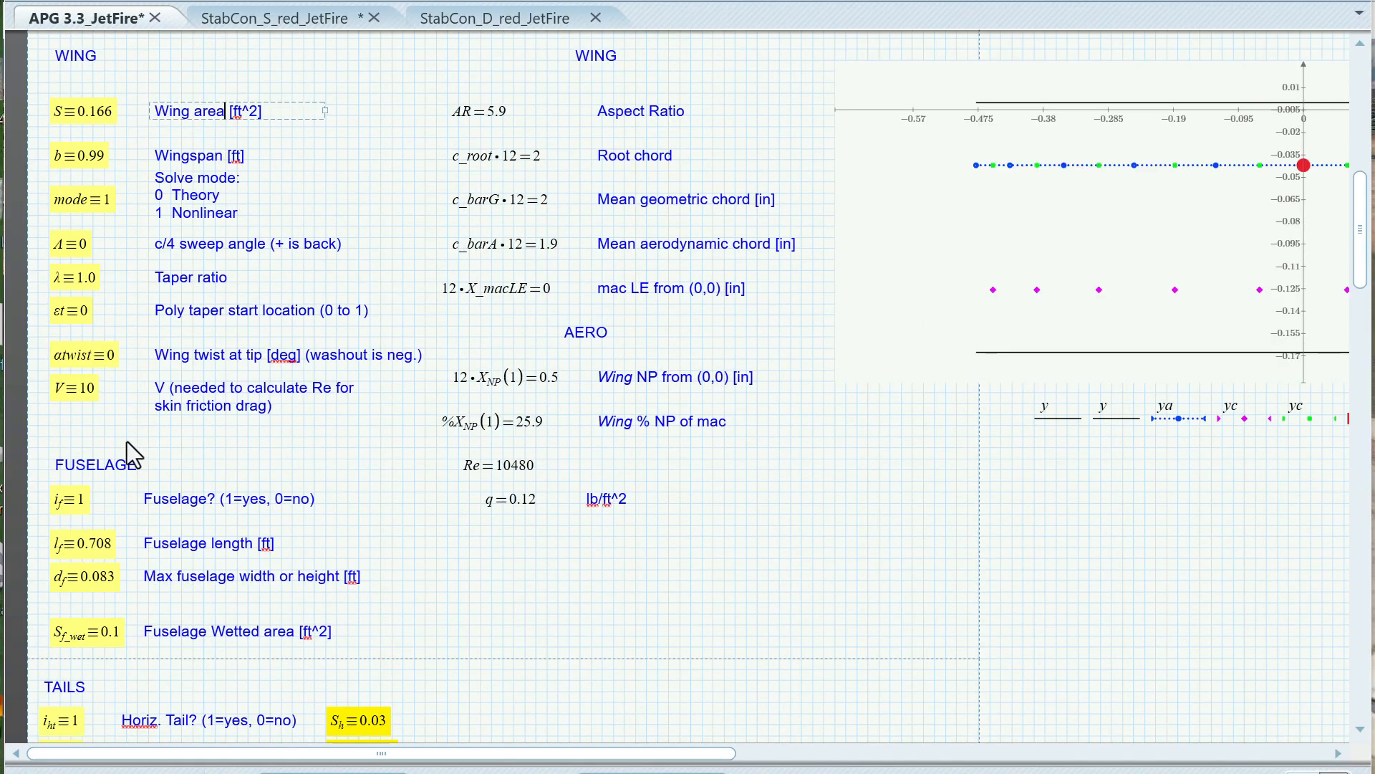
scroll(127, 433, "down", 2)
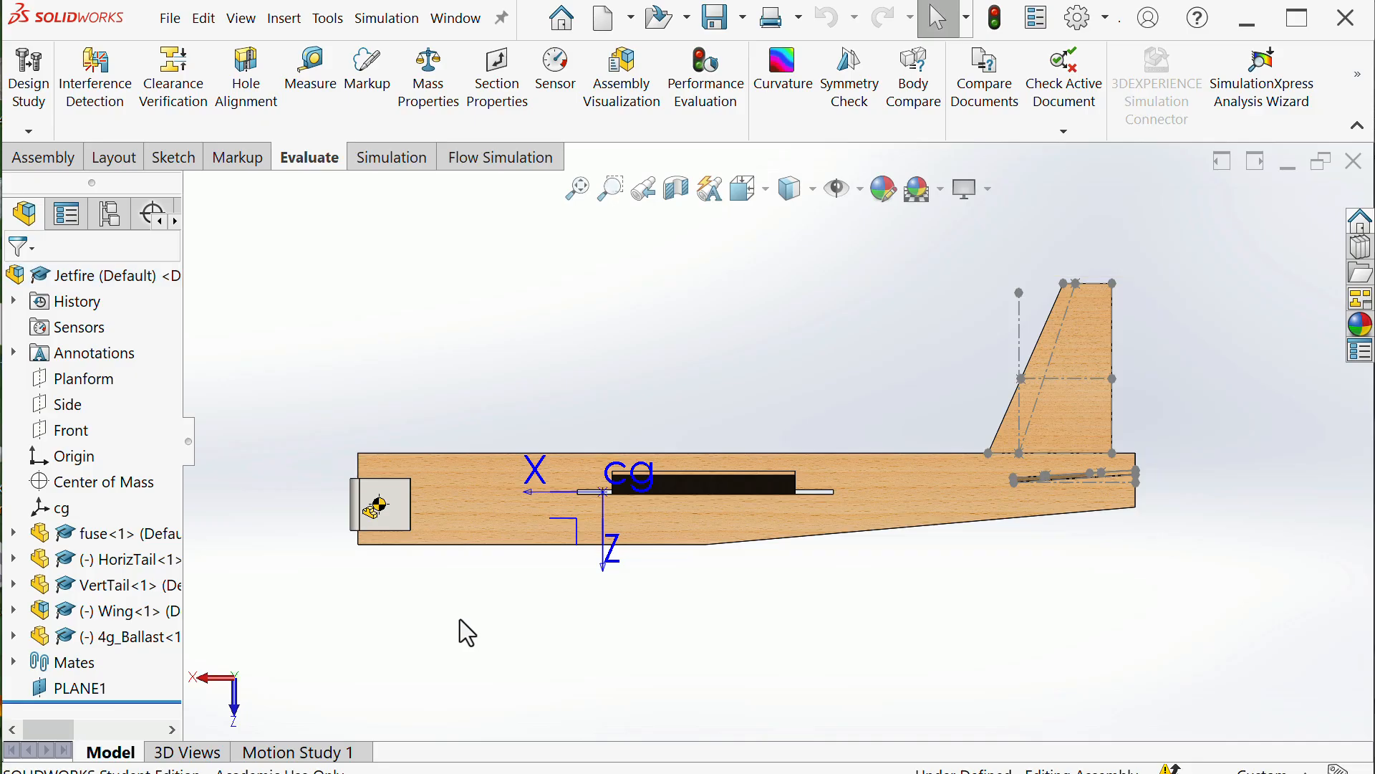
left_click(305, 79)
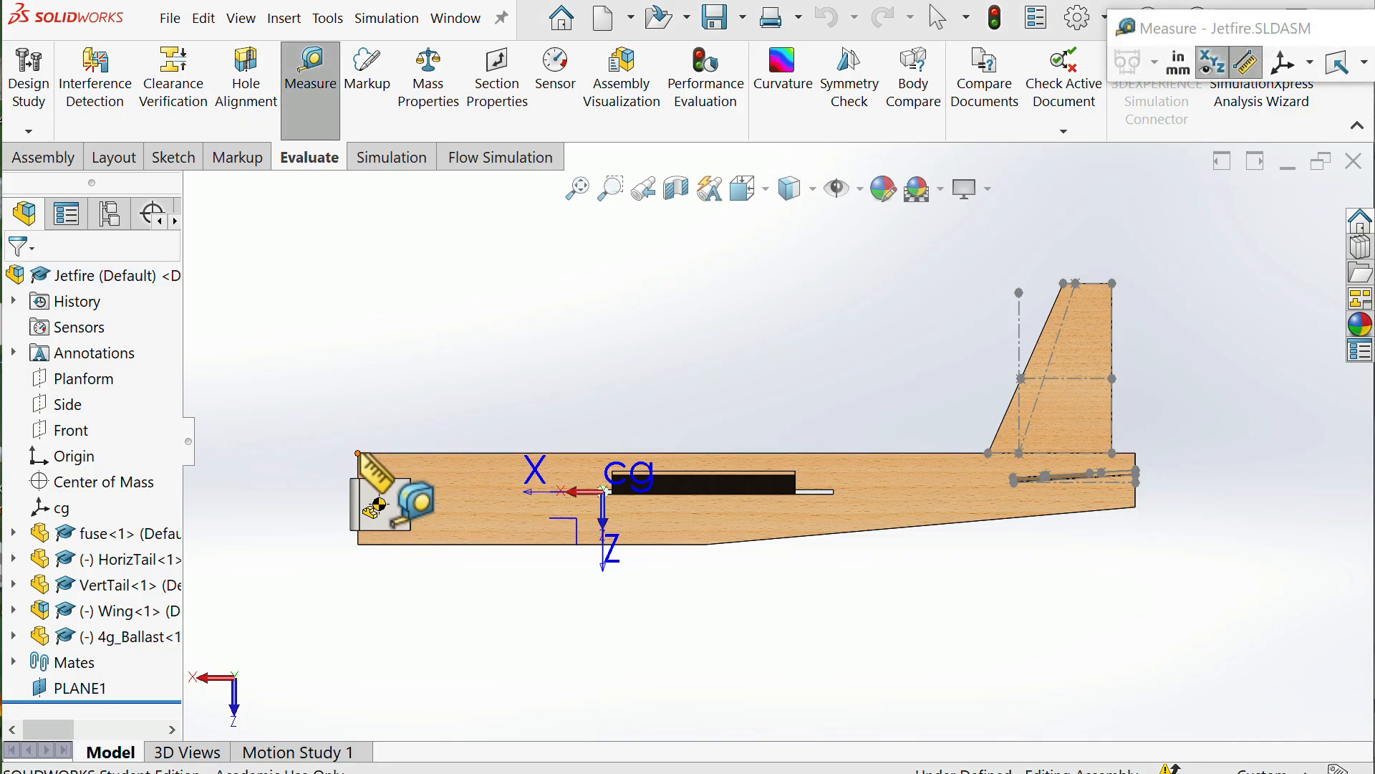
left_click(359, 462)
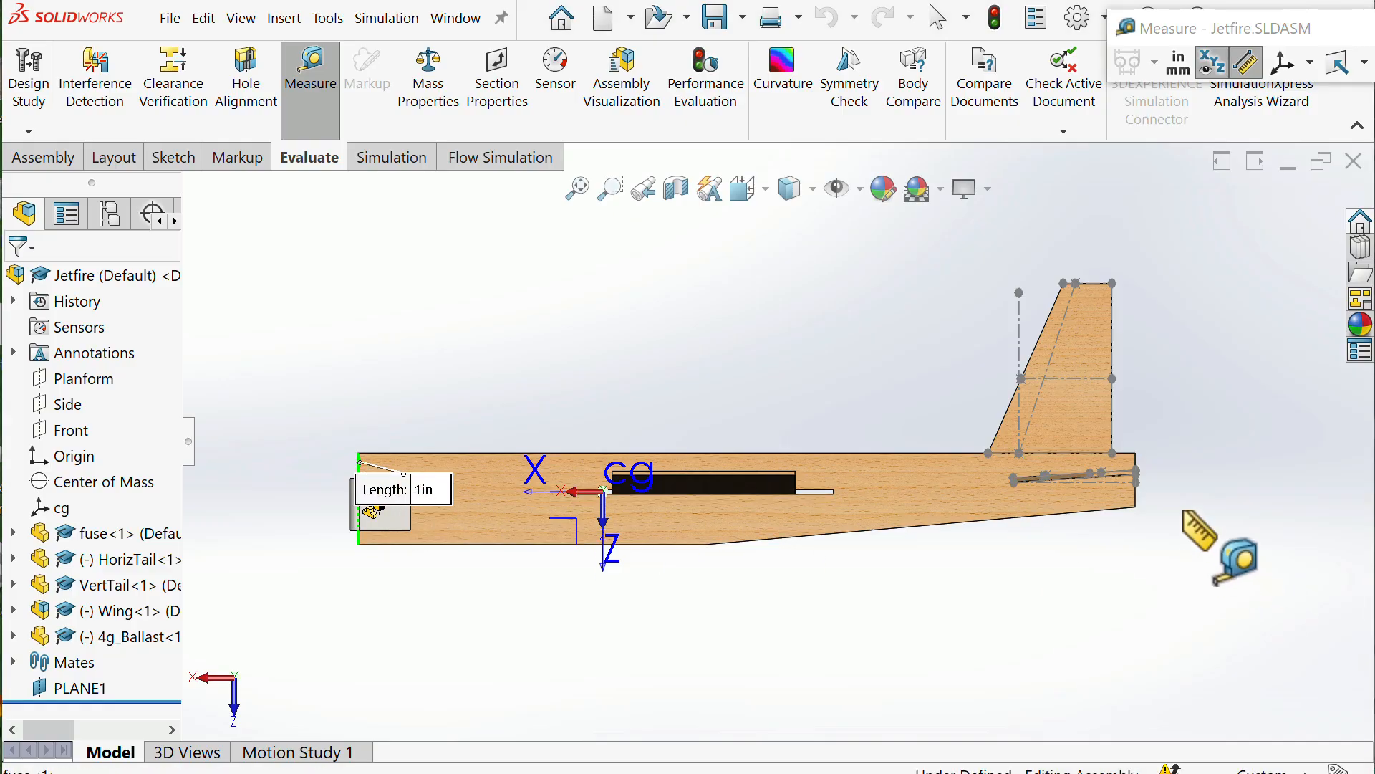
left_click(1132, 494)
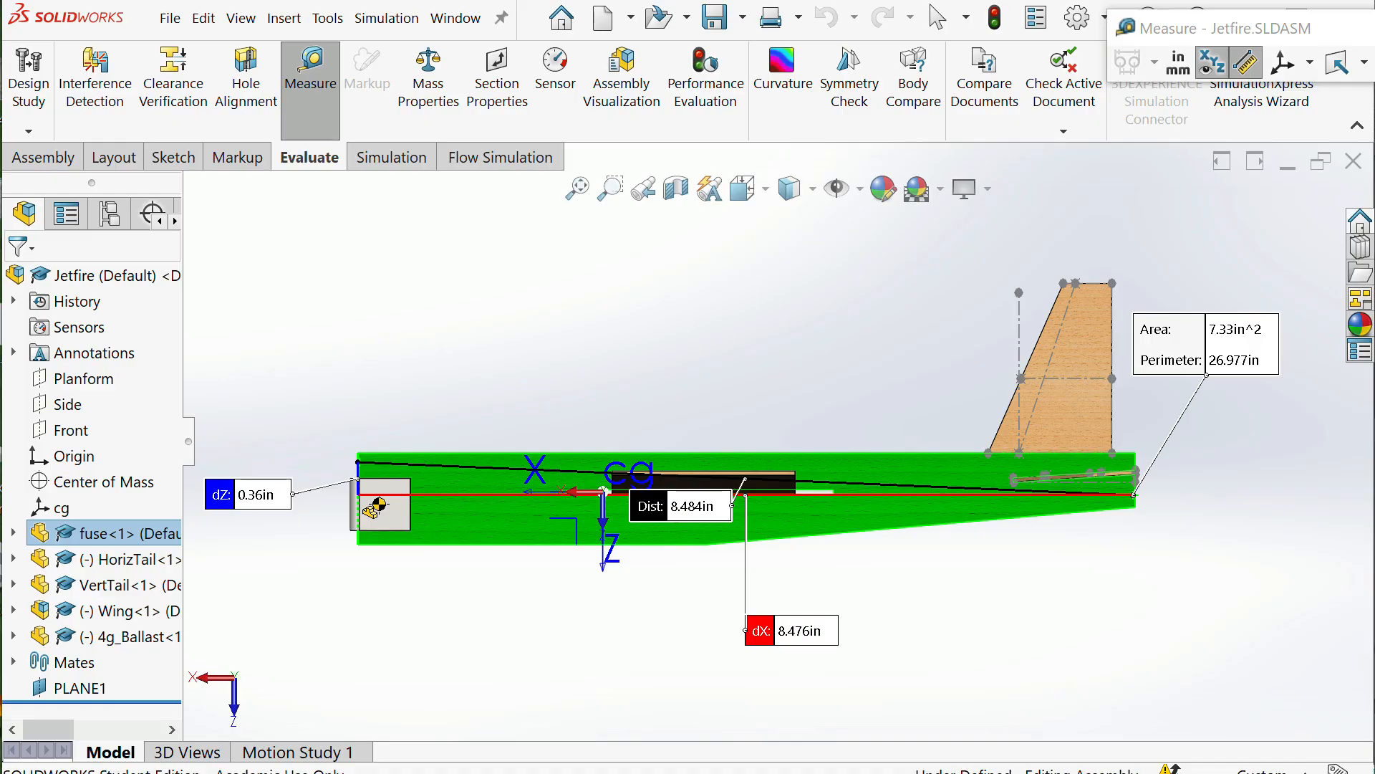
key("alt+Tab")
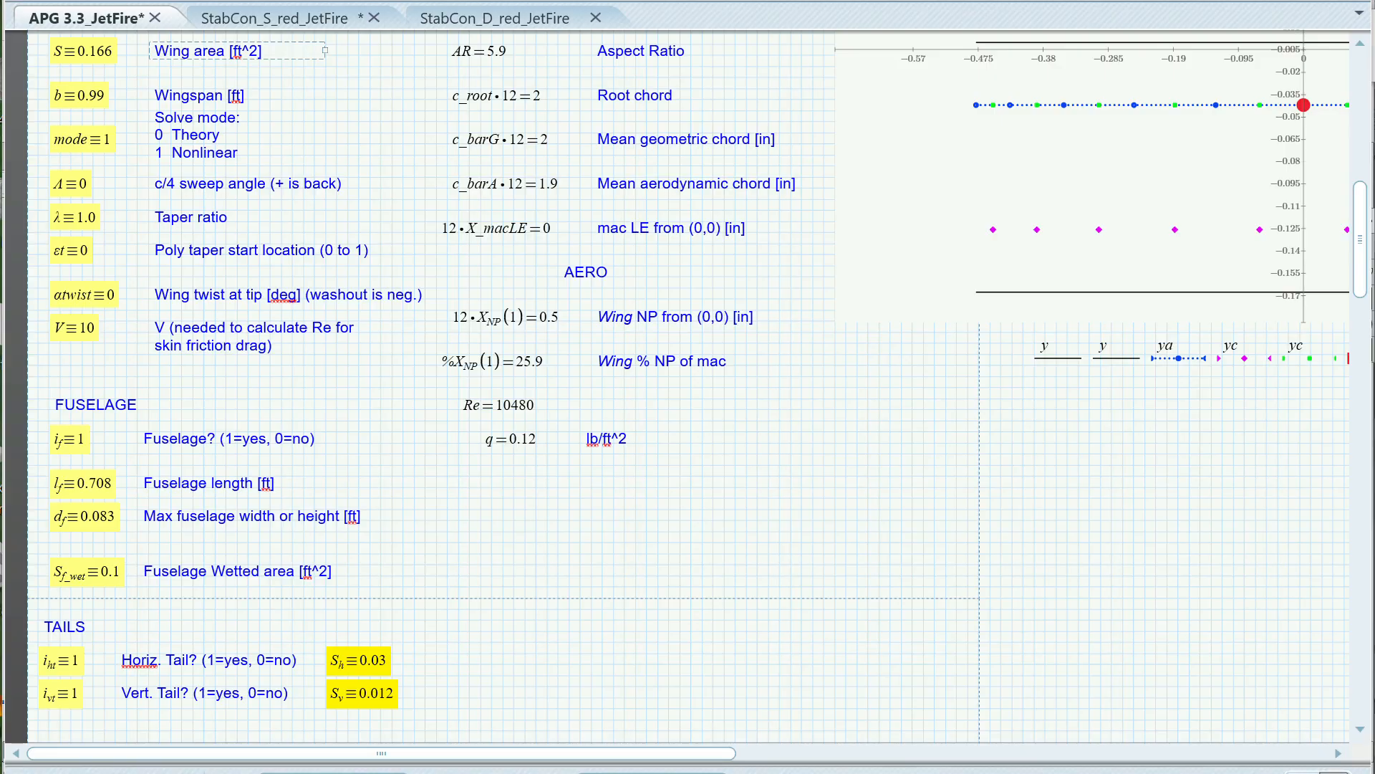
Return to SOLIDWORKS and measure the areas of the fuselage's side face and its narrow top face
key("alt+Tab")
key("alt+Tab")
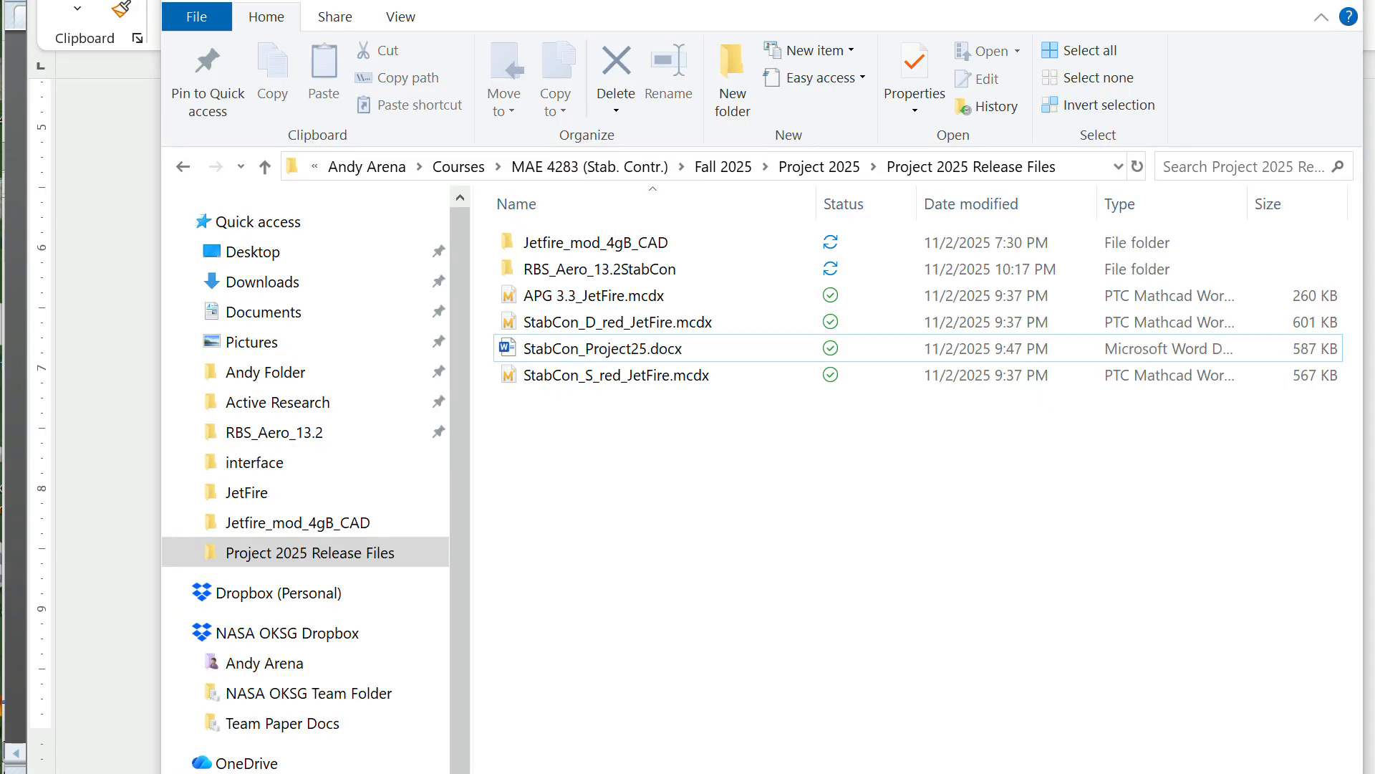
key("alt+Tab")
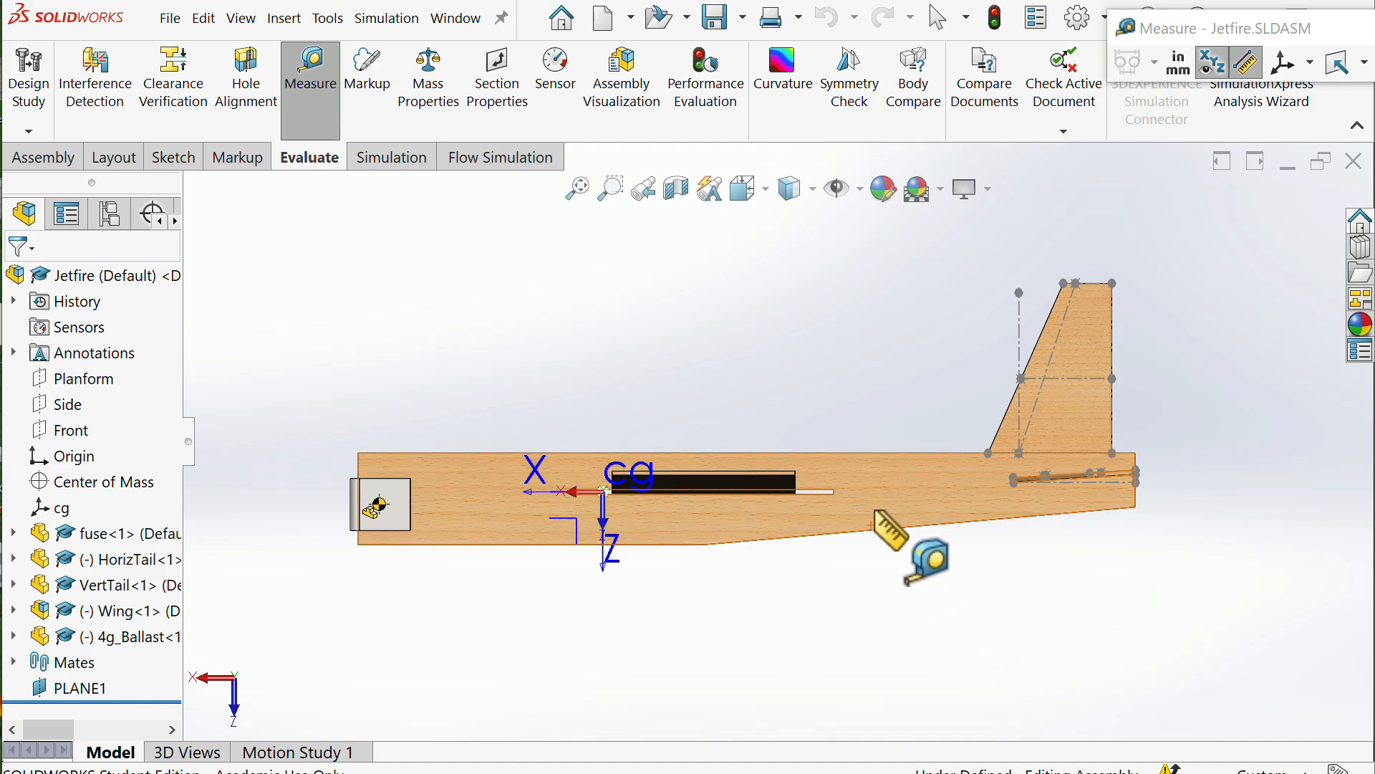
left_click(872, 522)
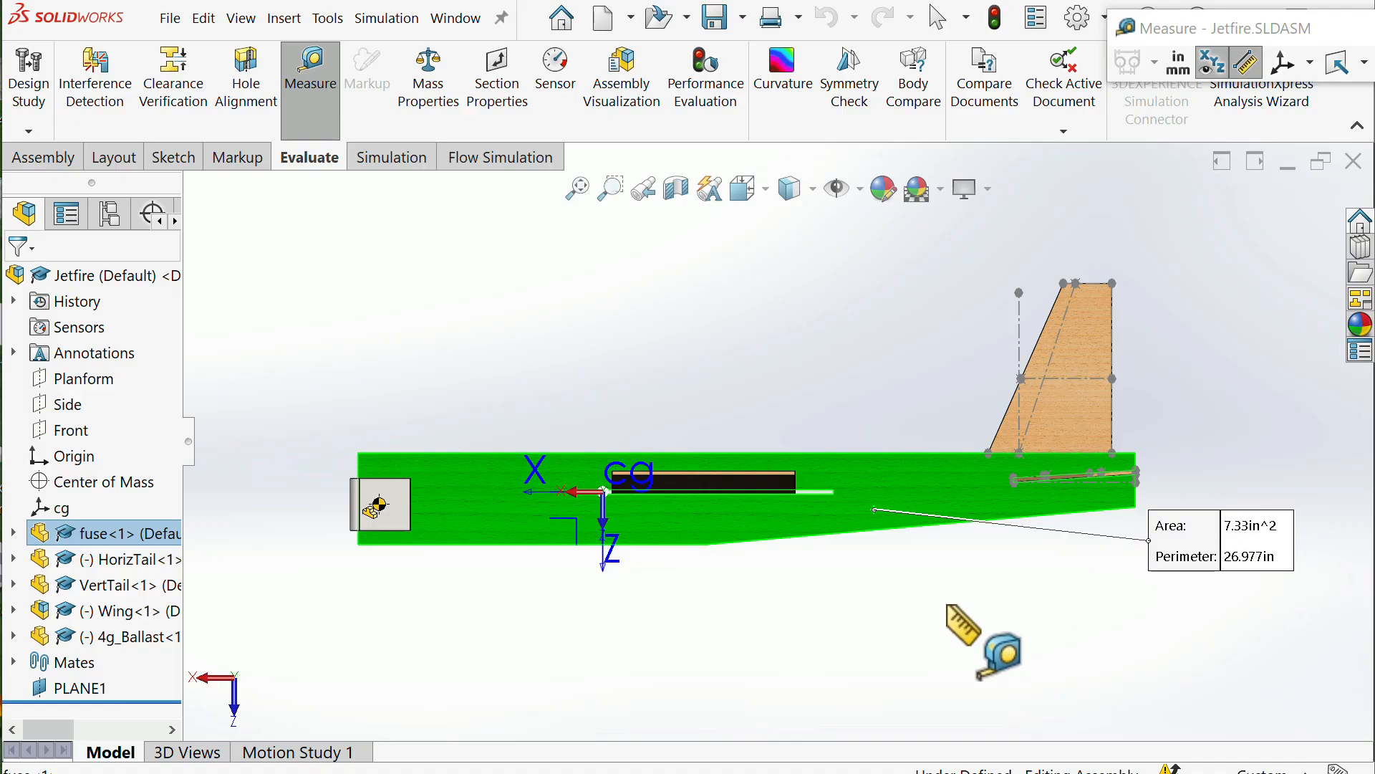
middle_click_drag(924, 609, 910, 691)
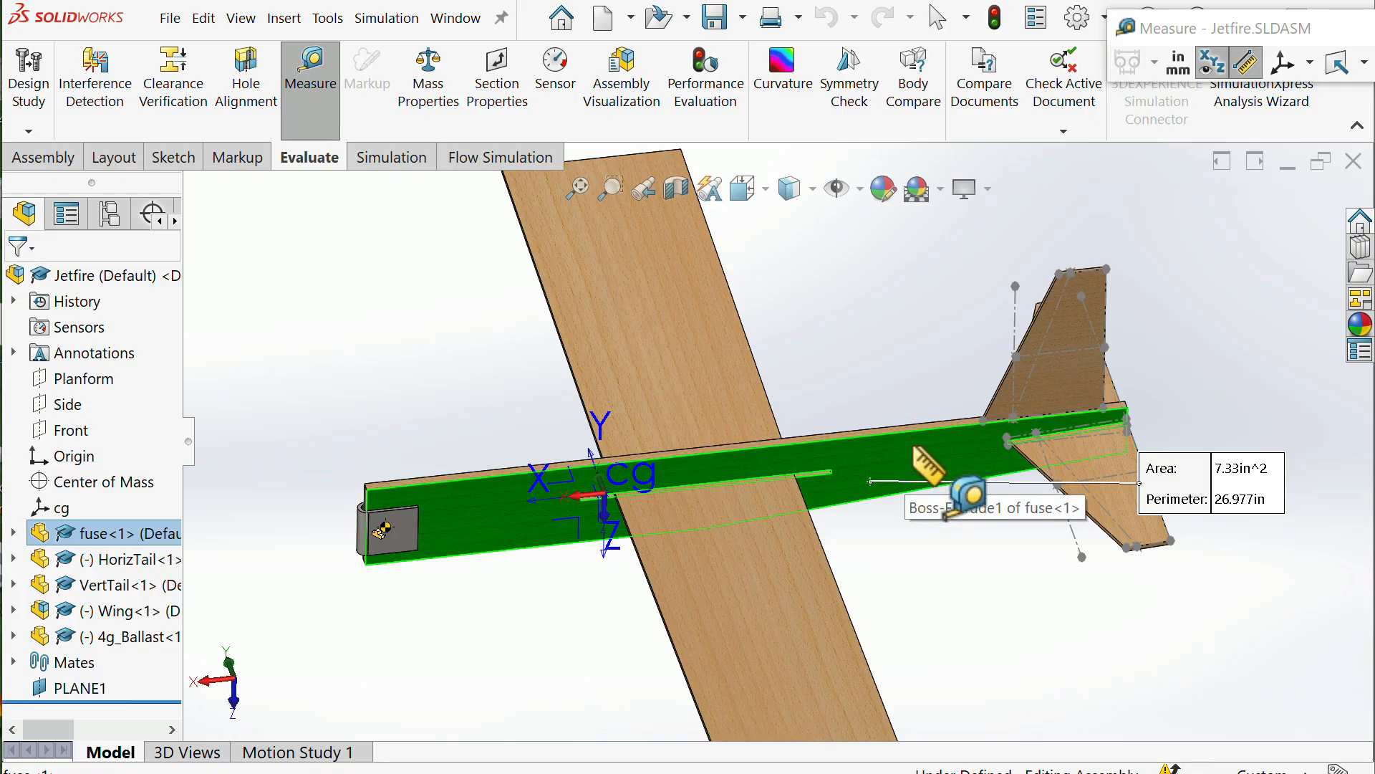
scroll(914, 447, "down", 2)
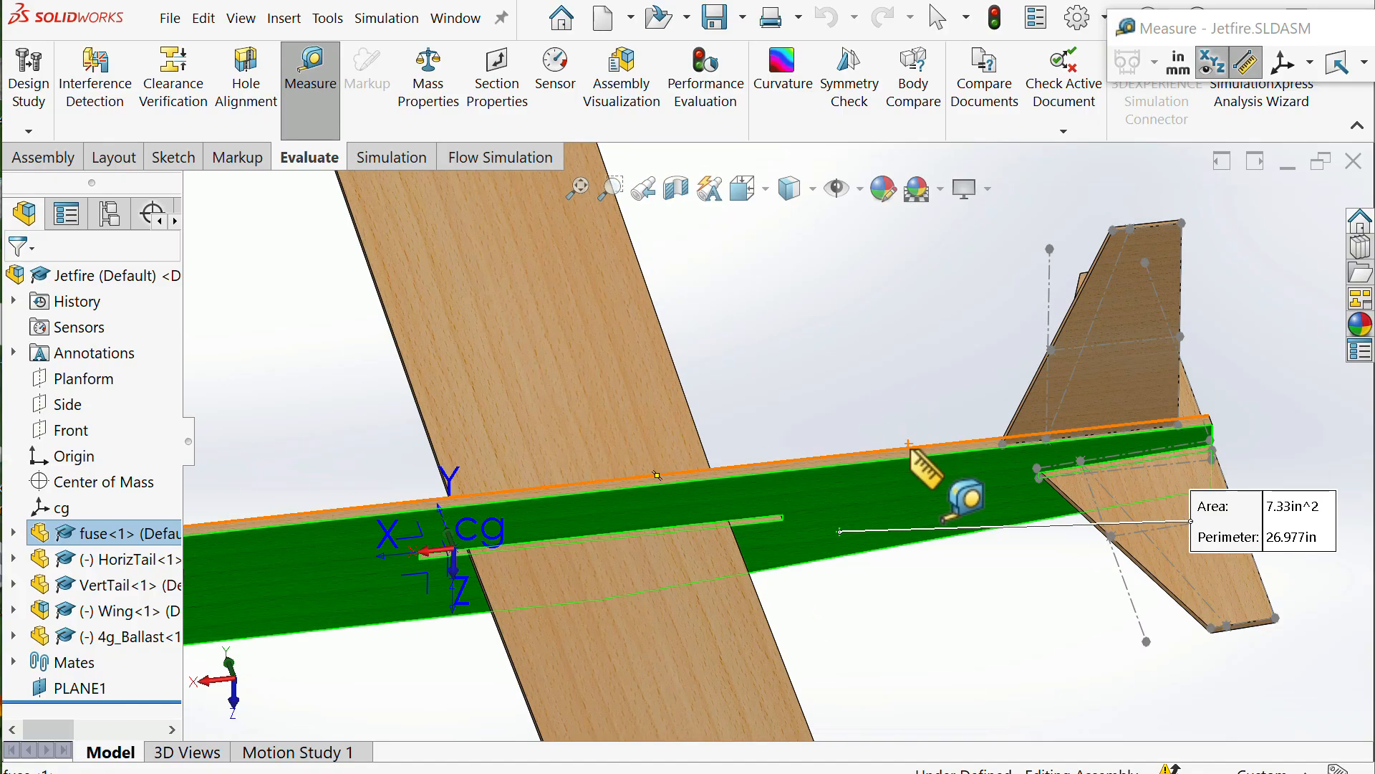
scroll(904, 426, "down", 2)
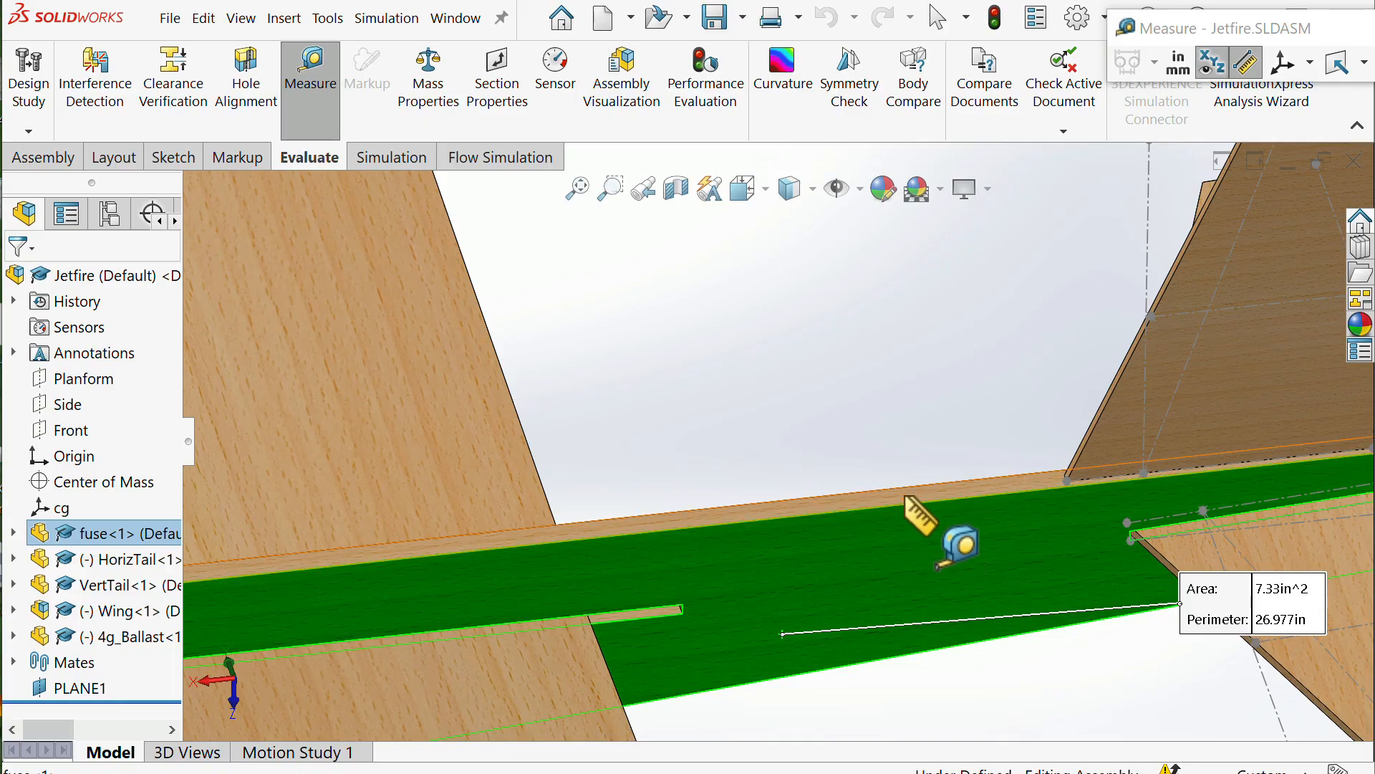
scroll(931, 523, "up", 2)
scroll(989, 594, "up", 3)
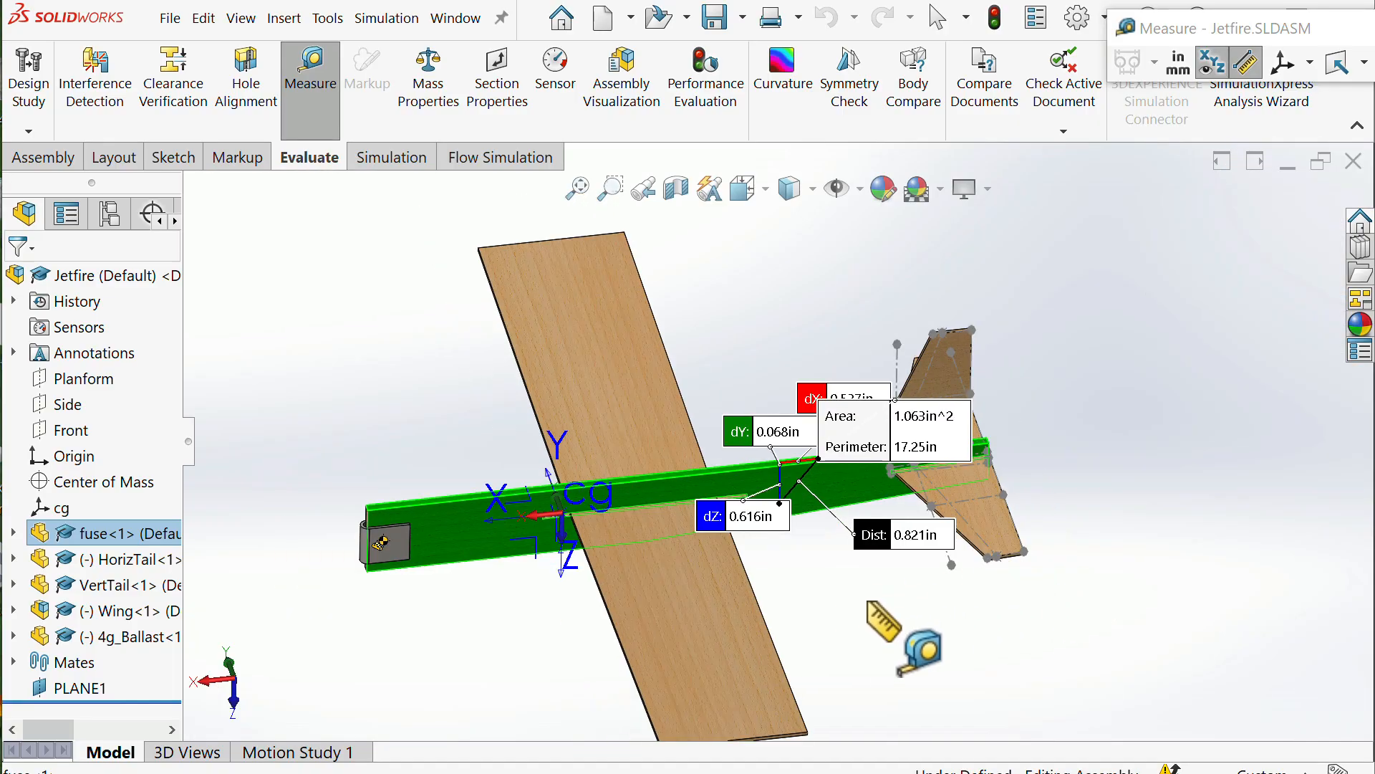
Measure the area of the small end face at the tail of the fuselage
middle_click_drag(869, 601, 874, 522)
scroll(875, 522, "down", 3)
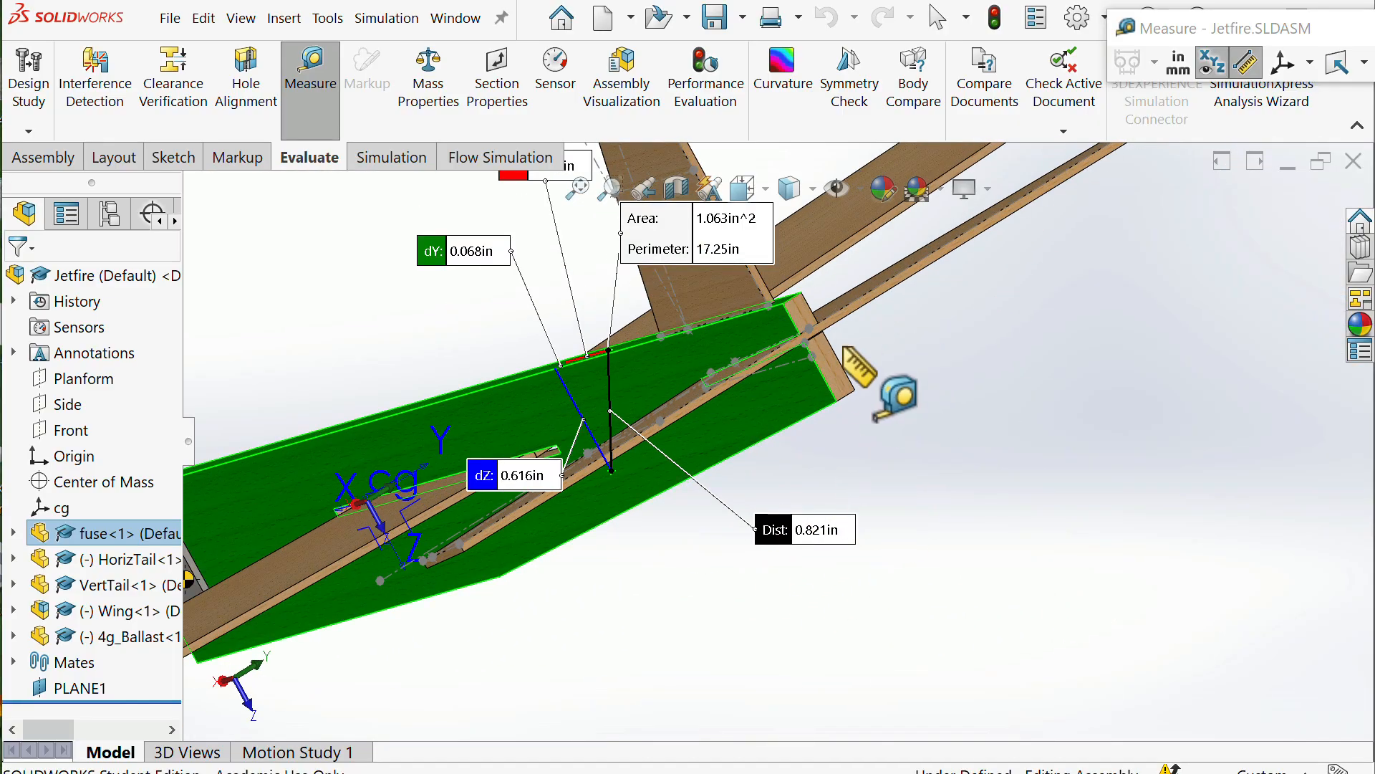
scroll(1039, 631, "up", 2)
scroll(893, 568, "up", 2)
scroll(759, 544, "down", 1)
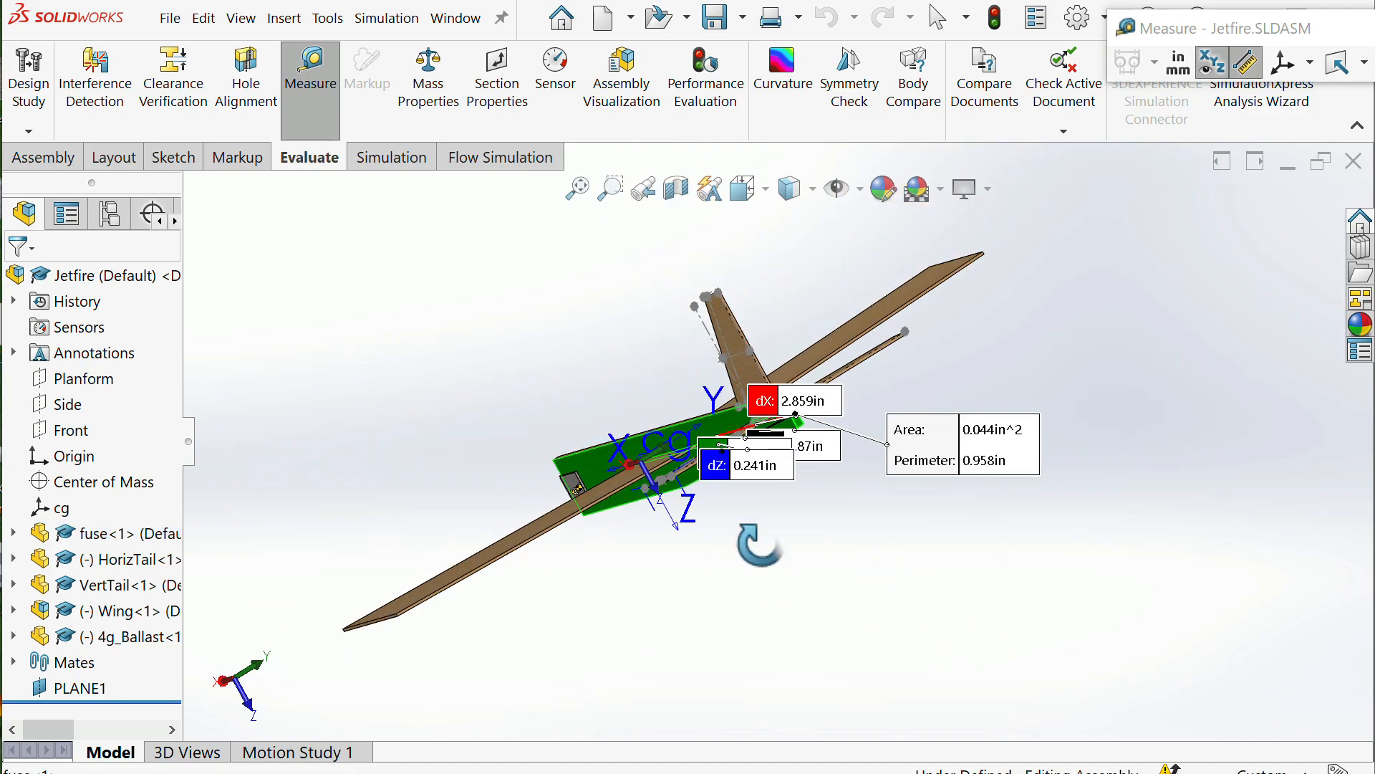
Examine the whole glider from several angles, checking the fuselage surfaces that make up its wetted area
middle_click_drag(759, 545, 981, 562)
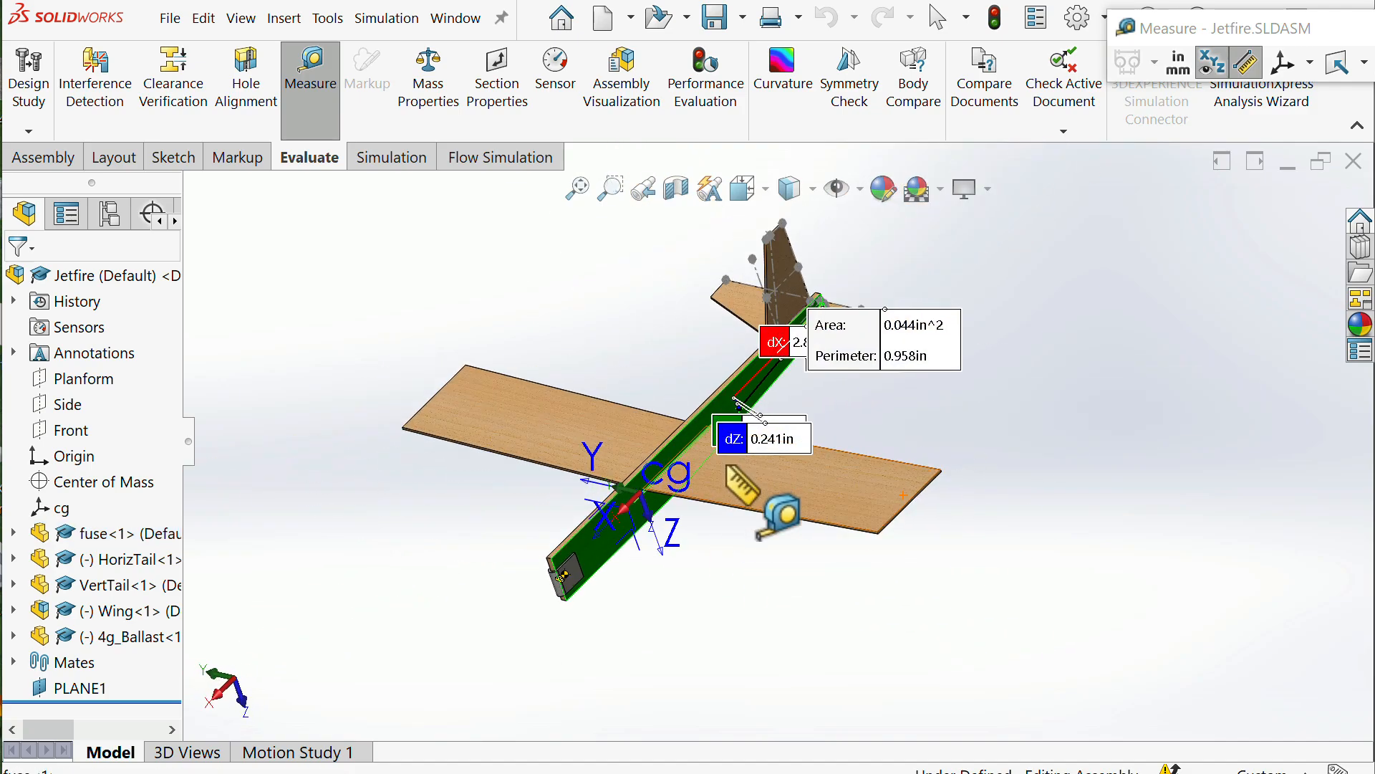
scroll(745, 458, "up", 2)
scroll(874, 551, "down", 4)
scroll(931, 322, "up", 2)
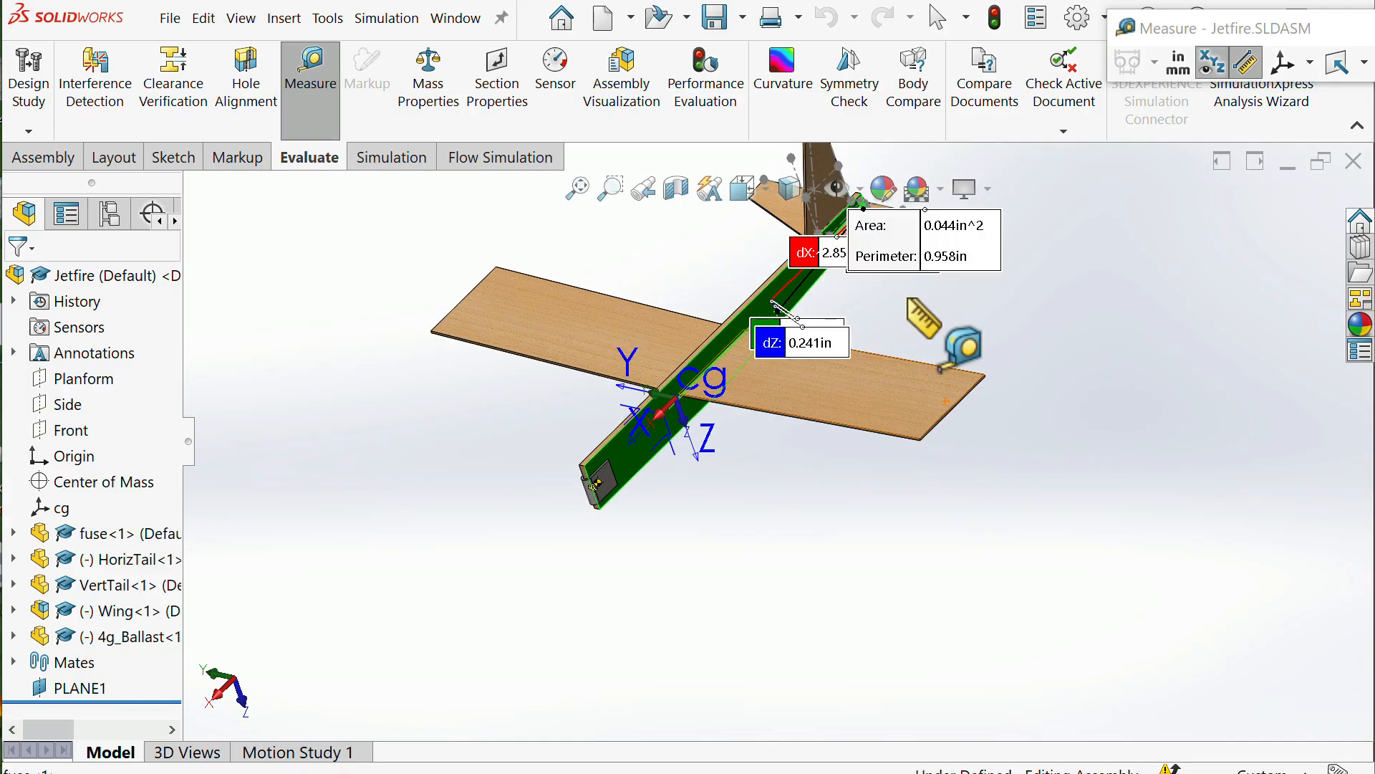
scroll(731, 244, "down", 3)
scroll(895, 399, "up", 3)
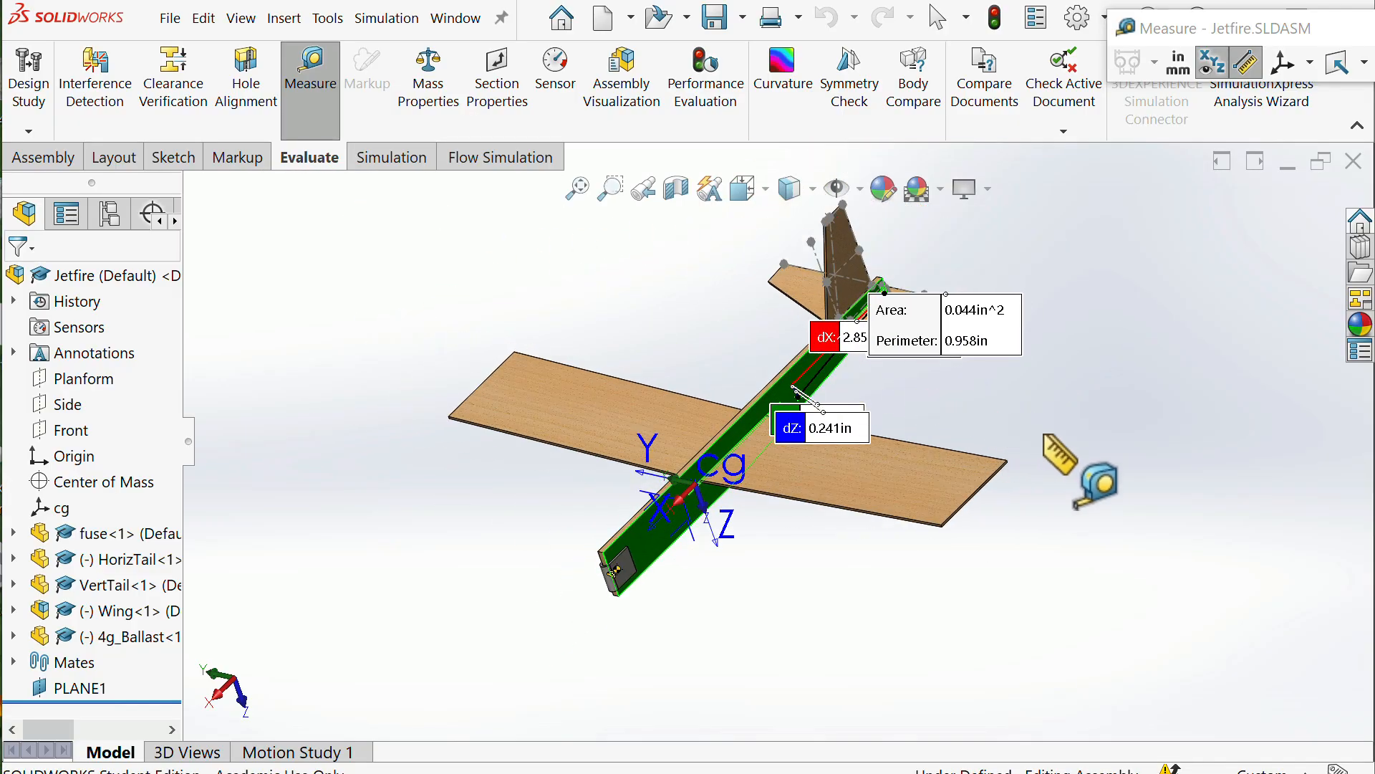
middle_click_drag(1047, 438, 1074, 501)
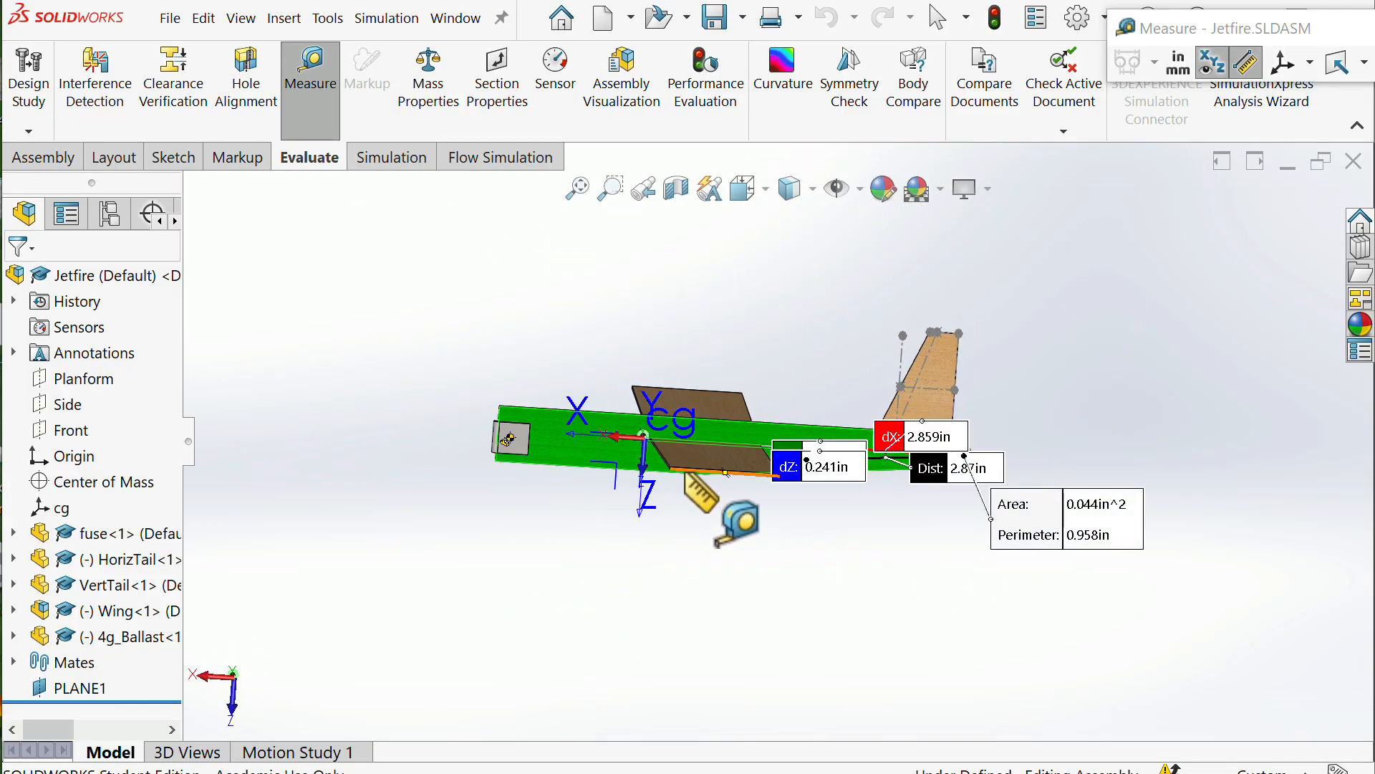
scroll(725, 473, "down", 2)
scroll(856, 524, "down", 2)
scroll(857, 524, "up", 2)
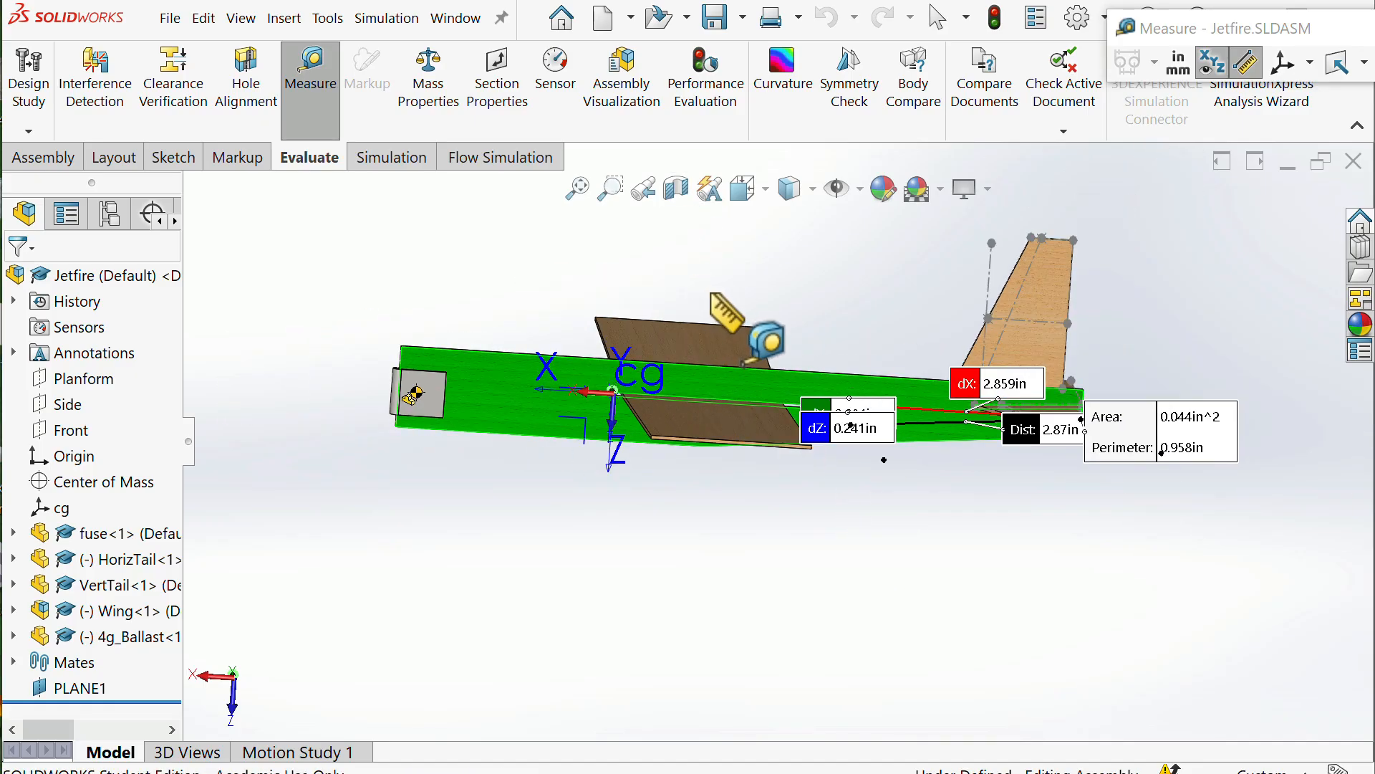
scroll(743, 363, "down", 2)
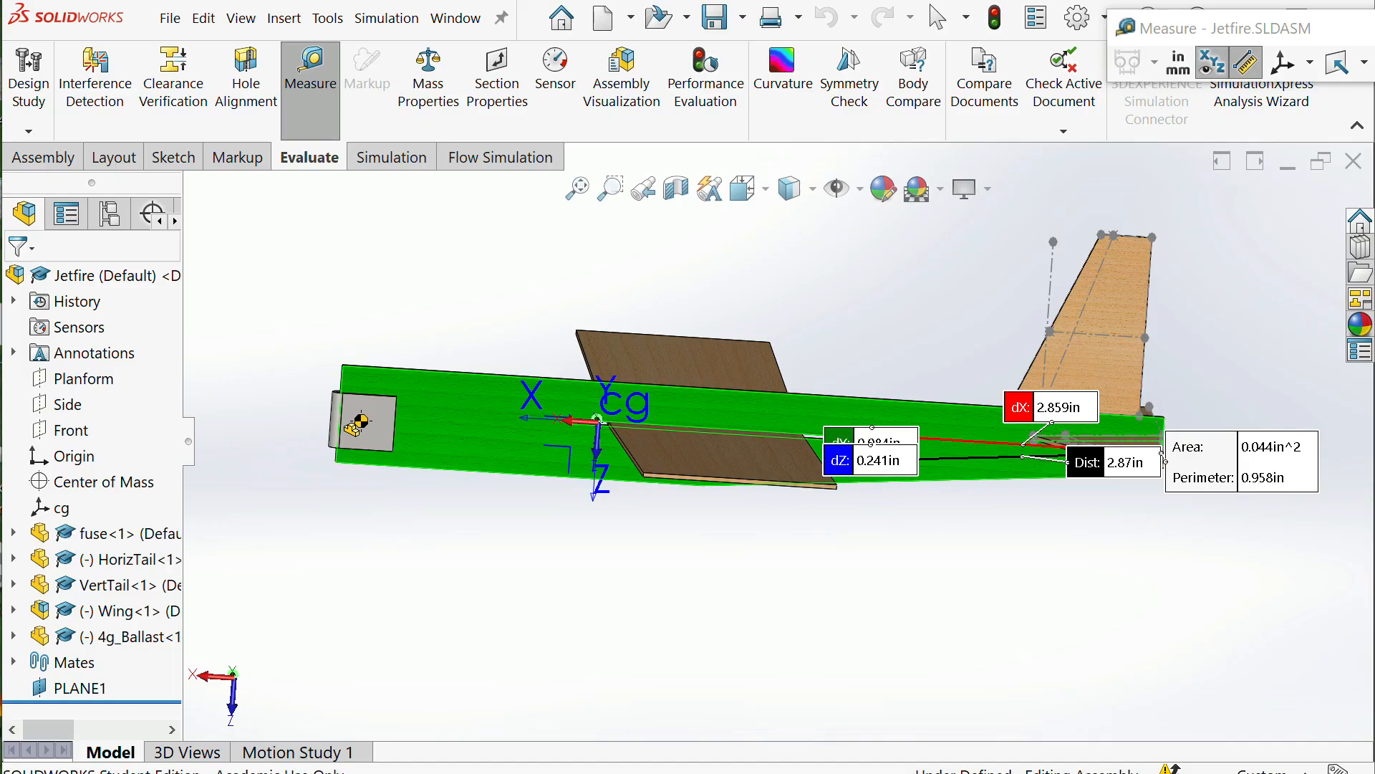
Check the tail inputs in the Mathcad worksheet, clear the fuselage selection in SOLIDWORKS, and measure the horizontal tail's surface area
key("alt+Tab")
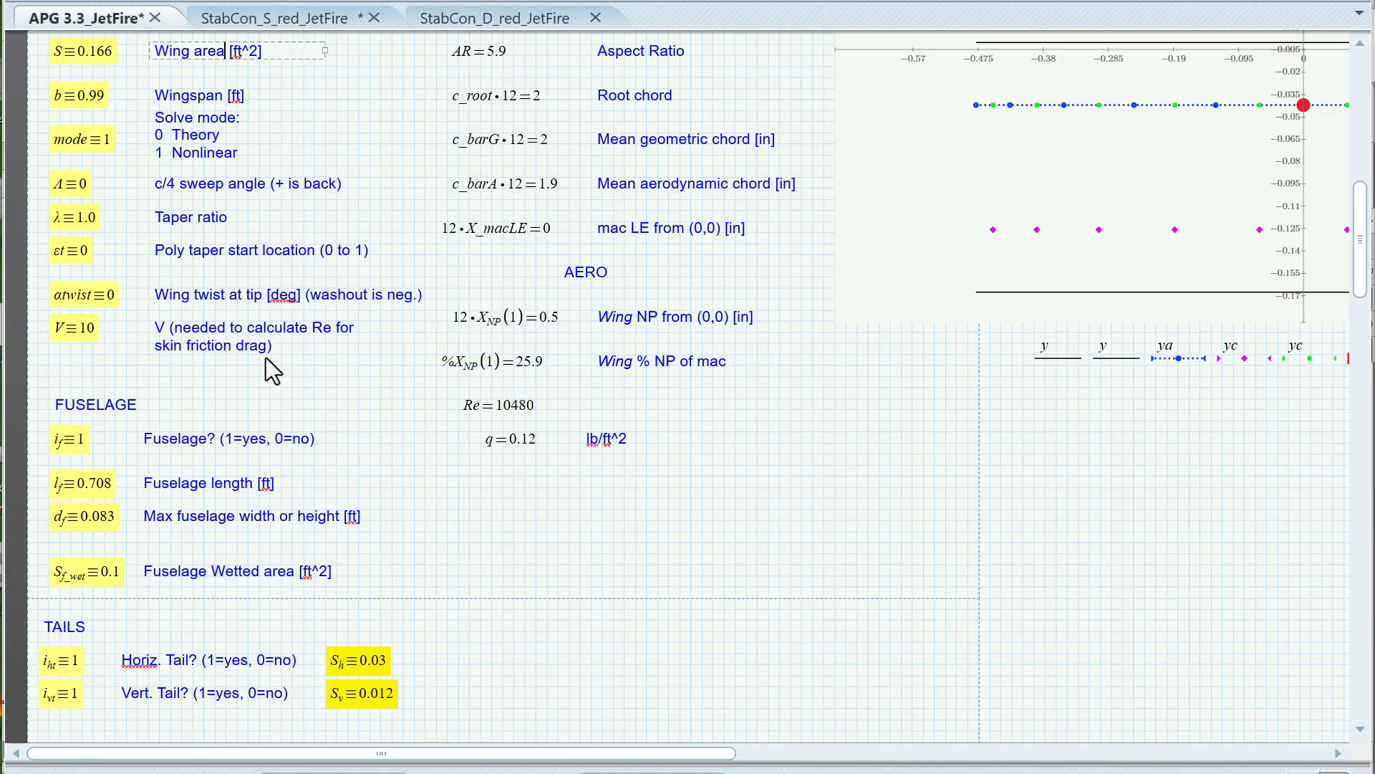
scroll(285, 329, "down", 4)
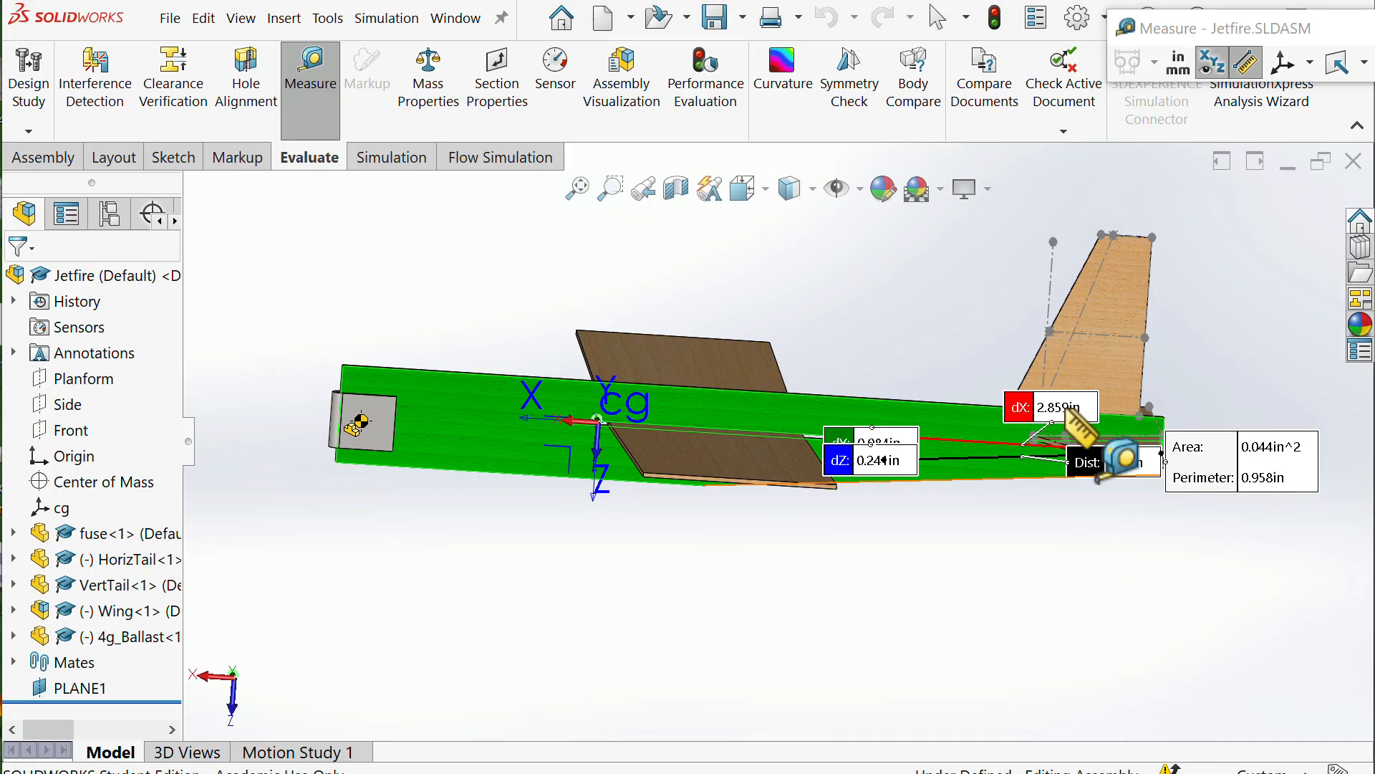
middle_click_drag(1099, 553, 1097, 632)
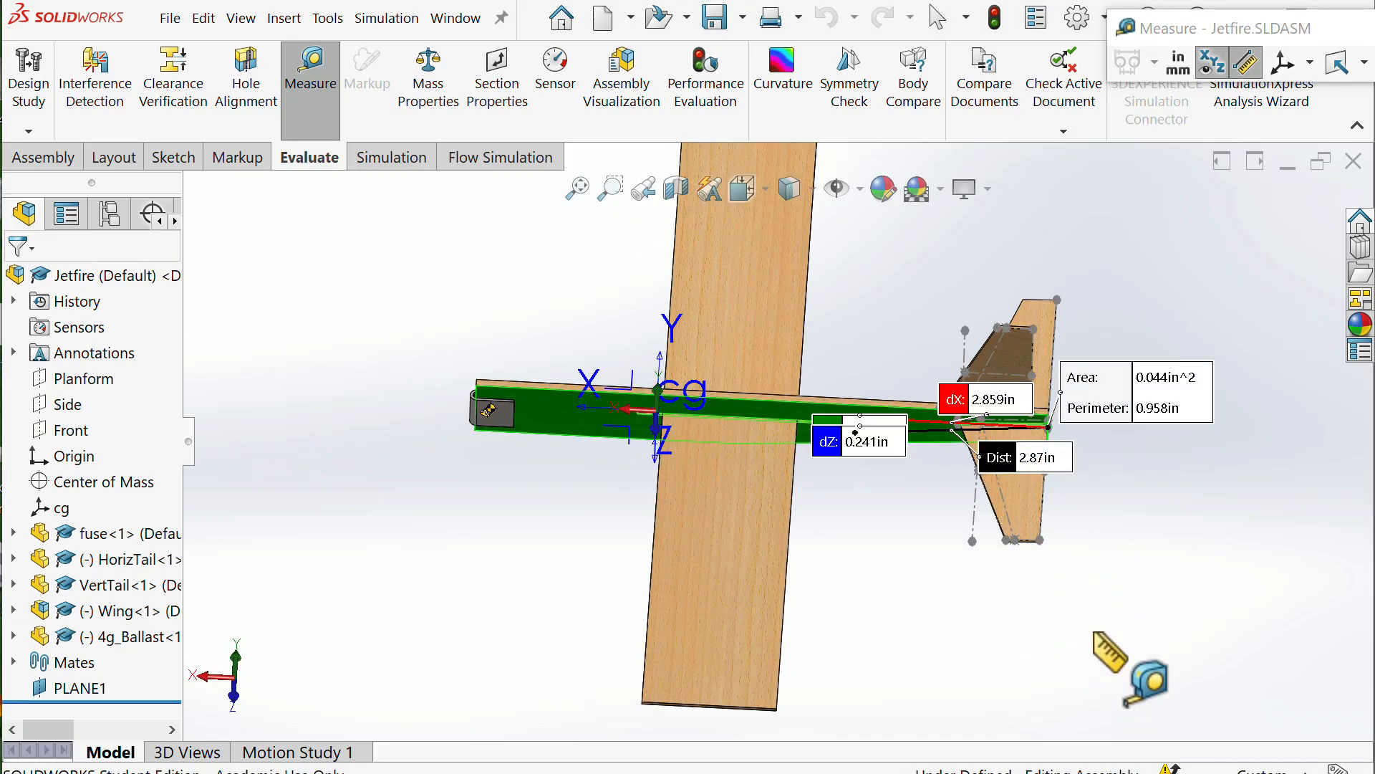
left_click(1133, 584)
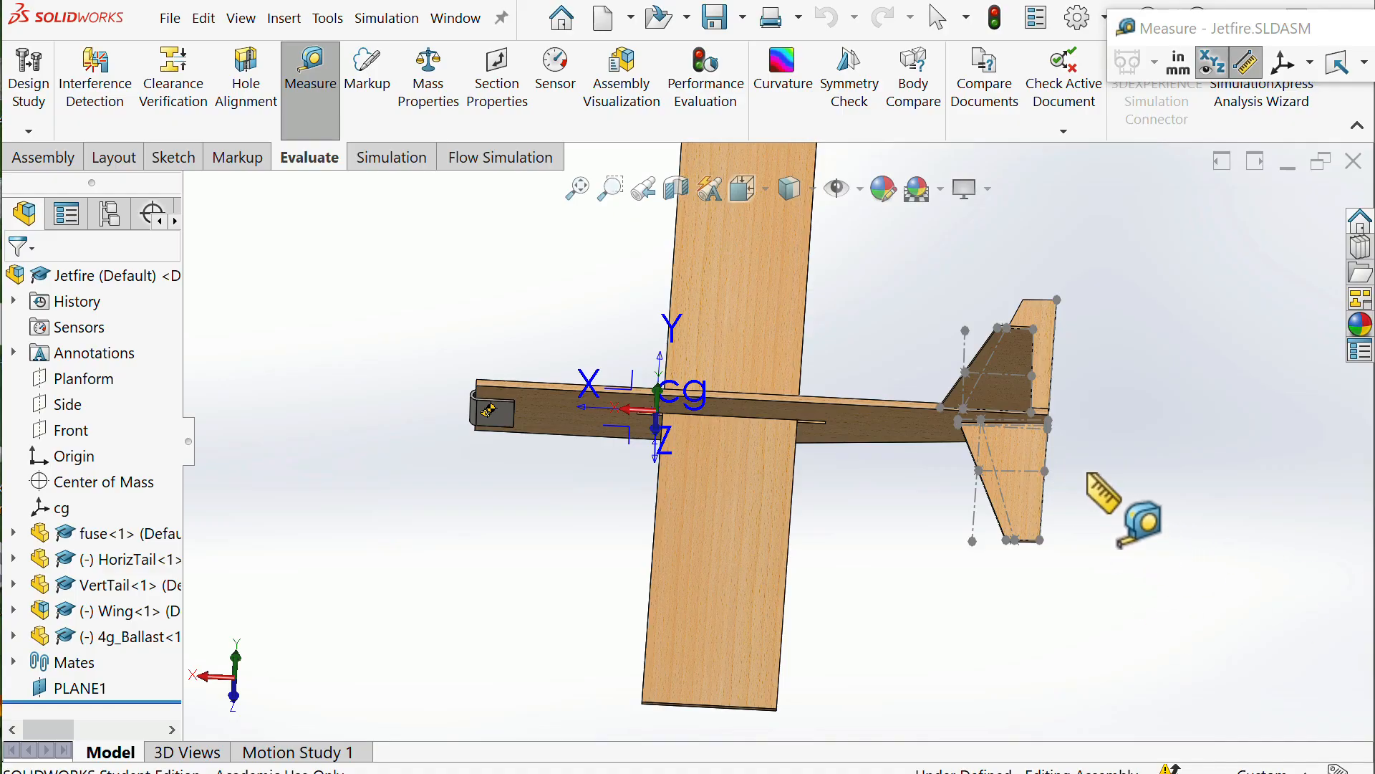
left_click(1014, 484)
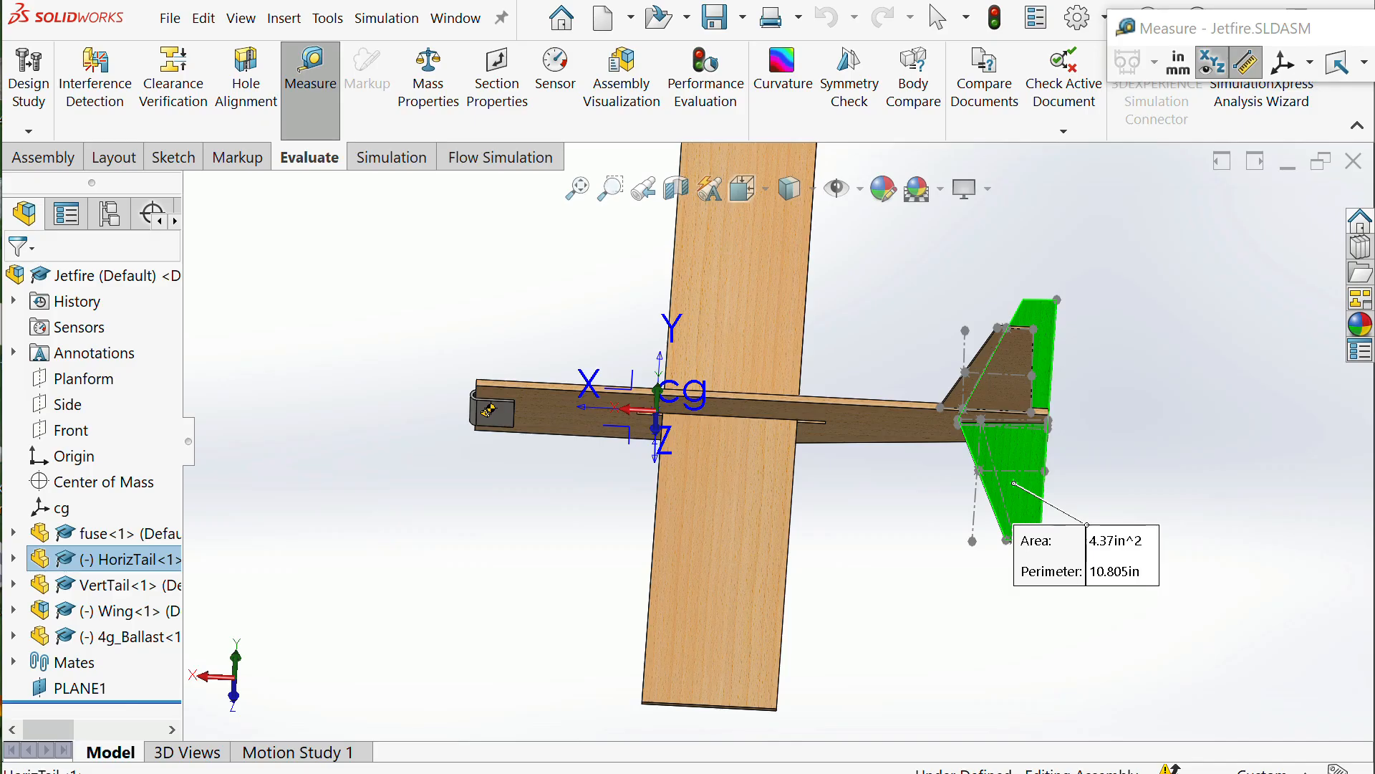
Switch back to the APG 3.3_JetFire worksheet and review the geometry inputs, the tail areas and the skin friction drag output
key("alt+Tab")
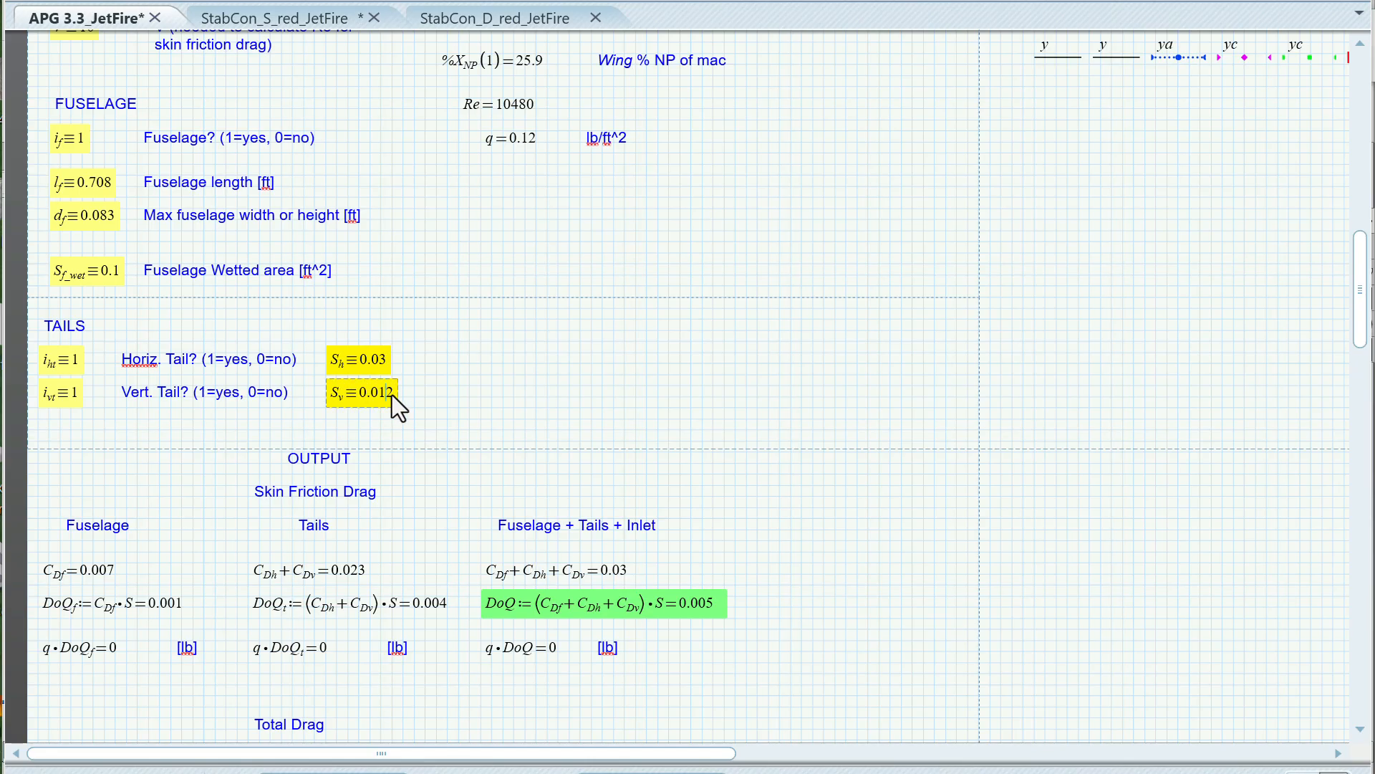
scroll(530, 418, "up", 5)
scroll(534, 415, "down", 3)
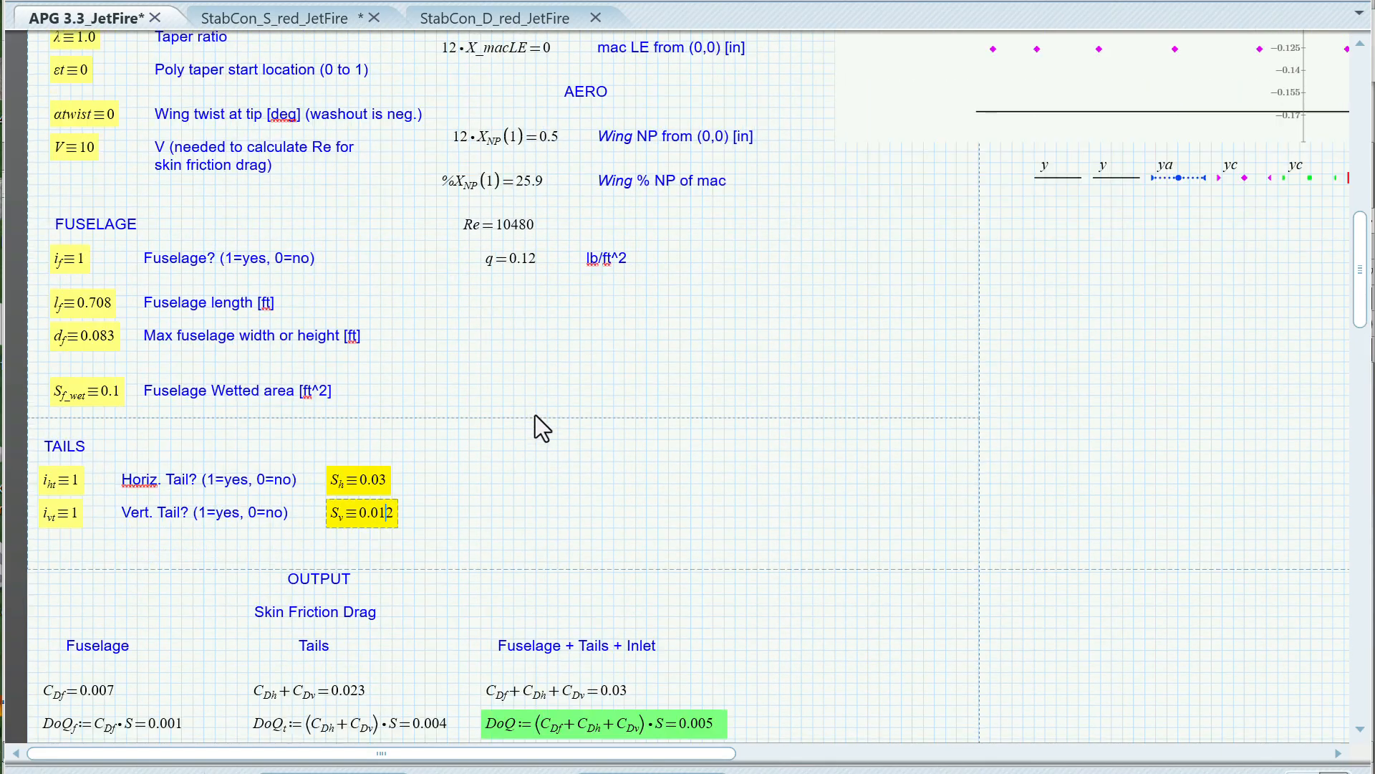
scroll(536, 415, "up", 5)
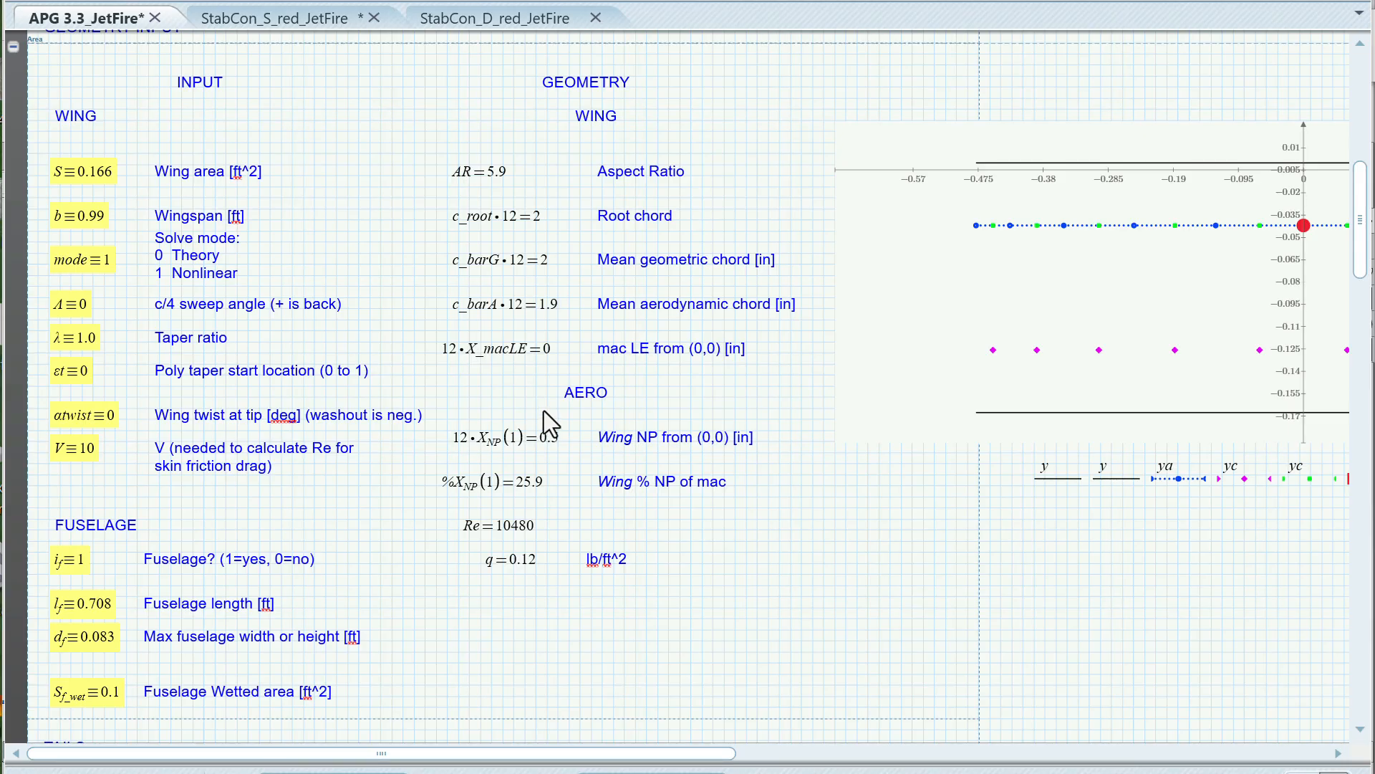
scroll(430, 440, "down", 8)
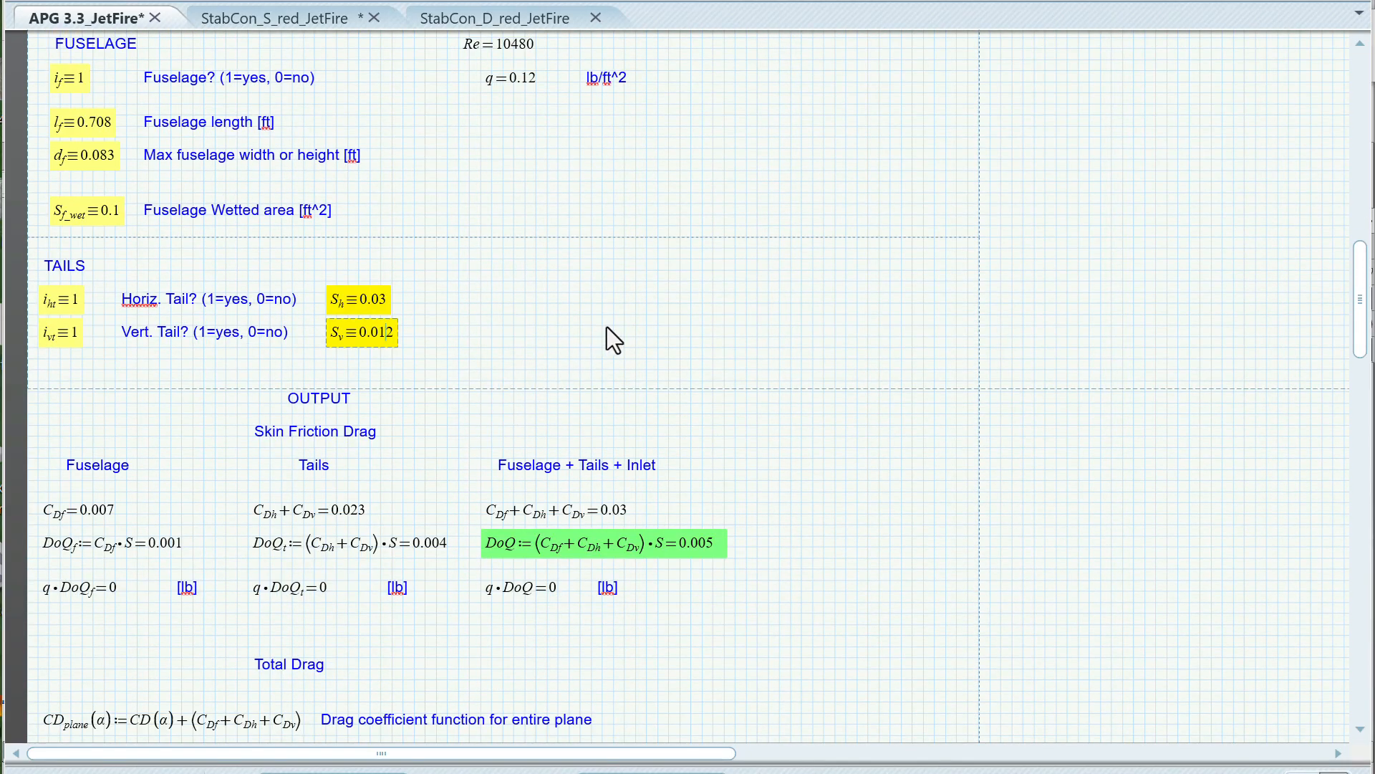
scroll(419, 372, "down", 2)
scroll(495, 379, "down", 2)
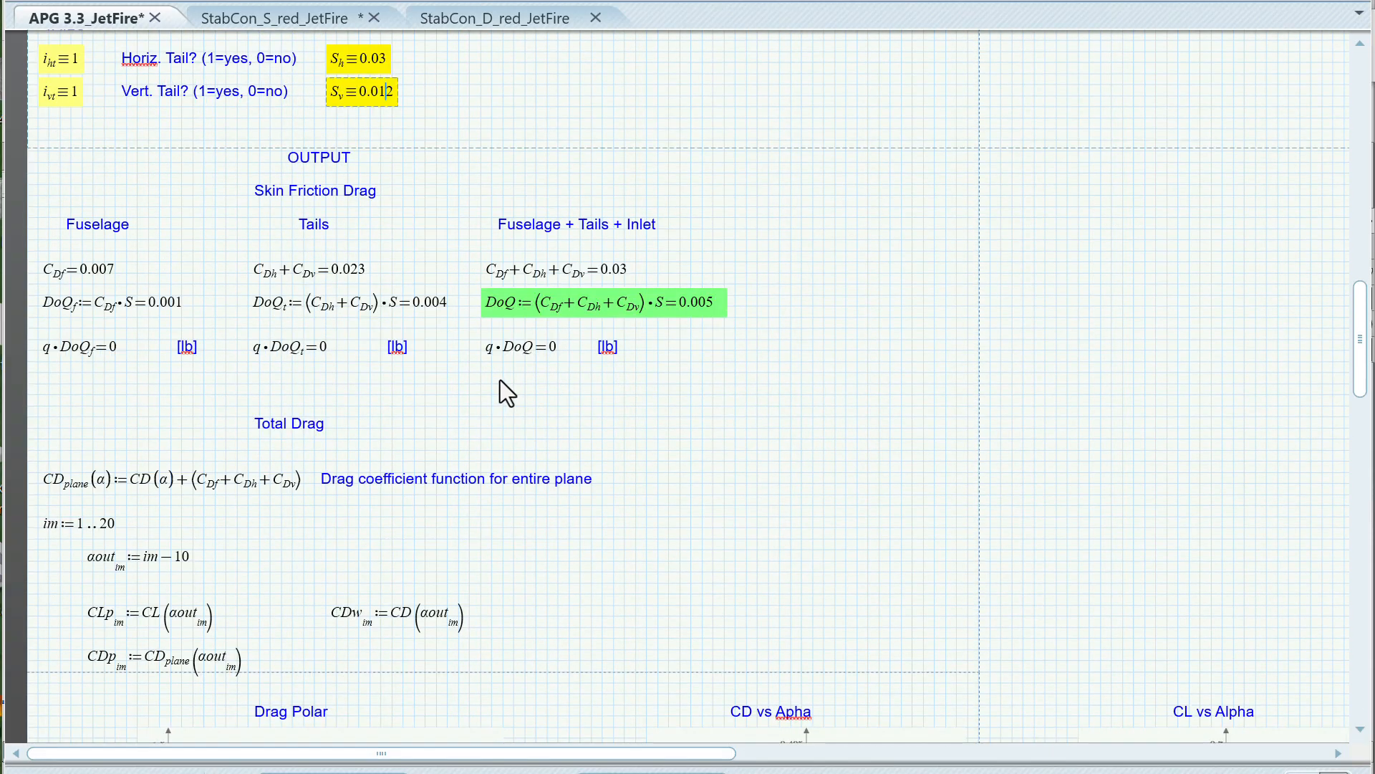
Review the drag polar, CD and CL versus alpha and lift distribution plots, and the Write to File section for APG_POLARdata.txt
scroll(502, 379, "down", 5)
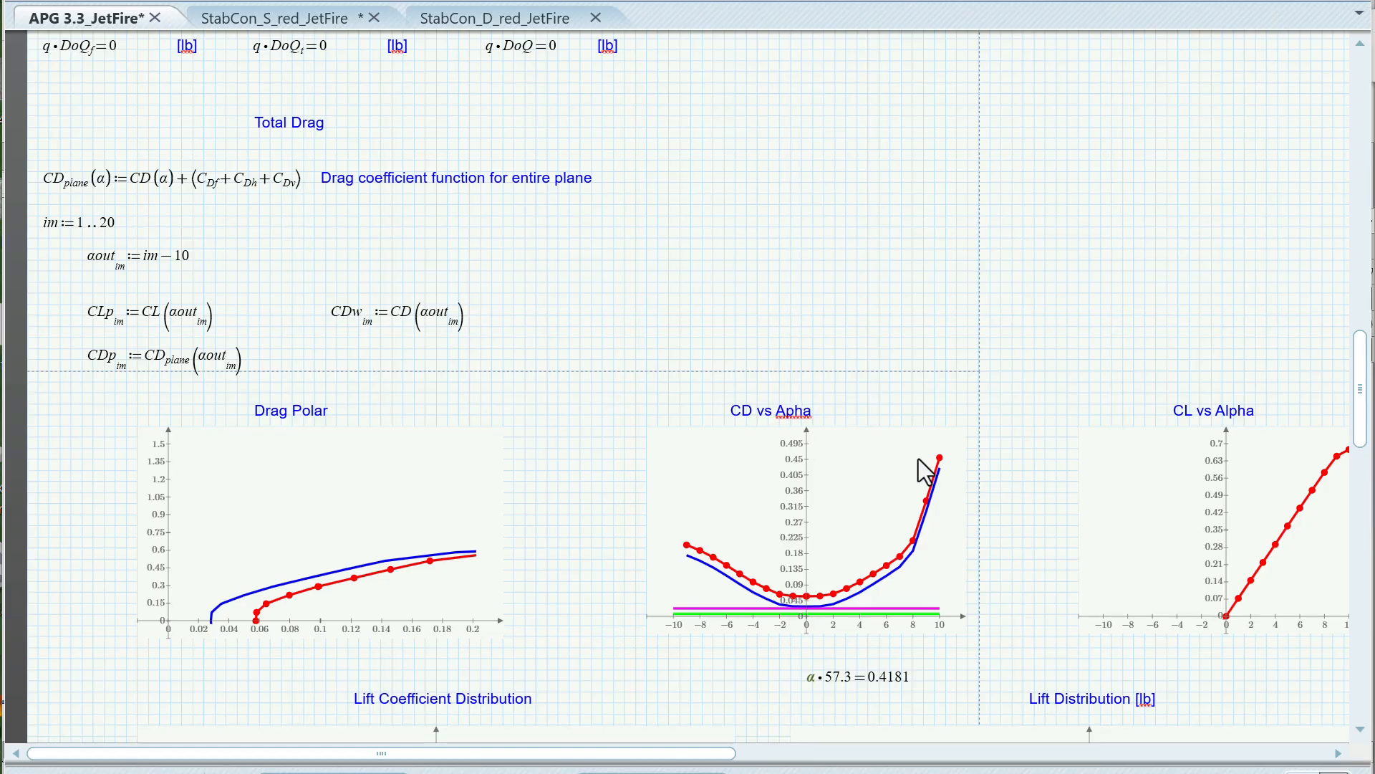
scroll(1227, 408, "down", 6)
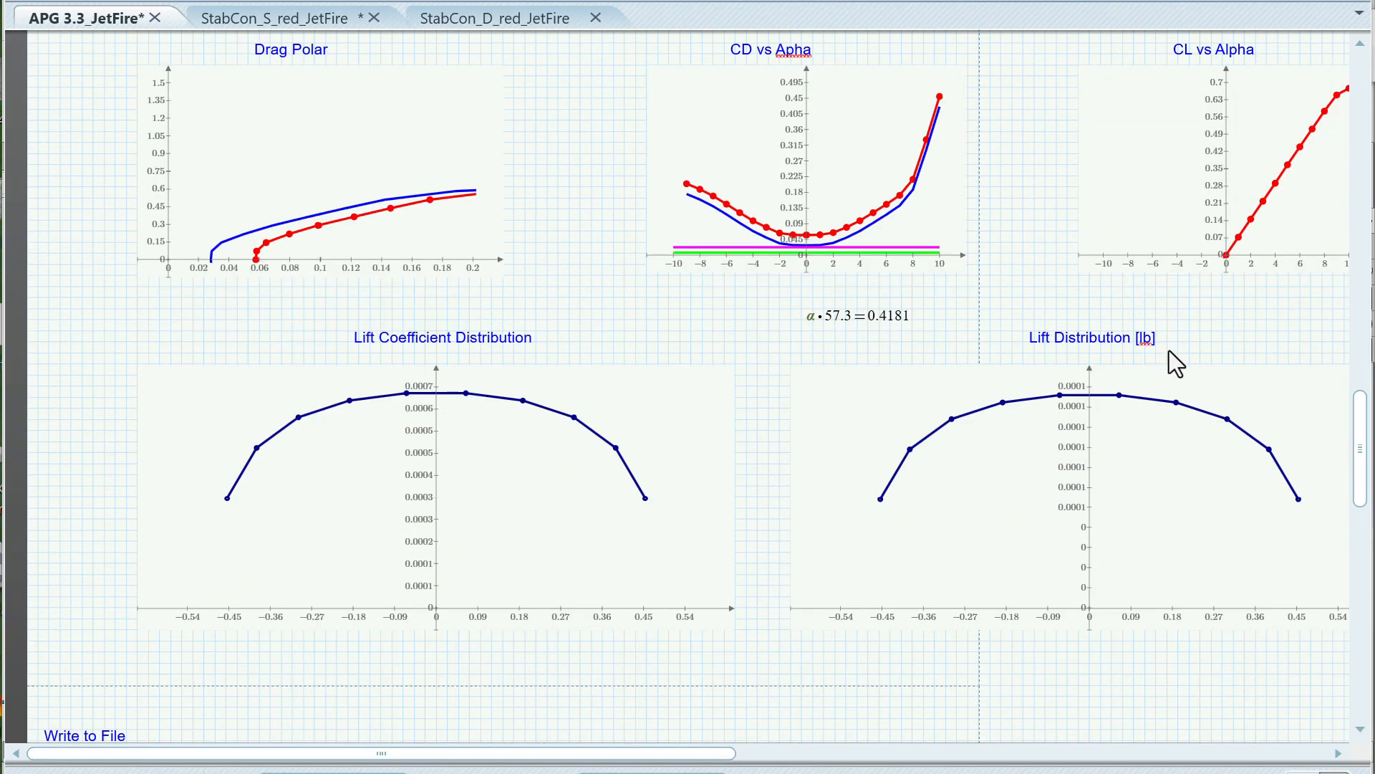
scroll(454, 404, "down", 8)
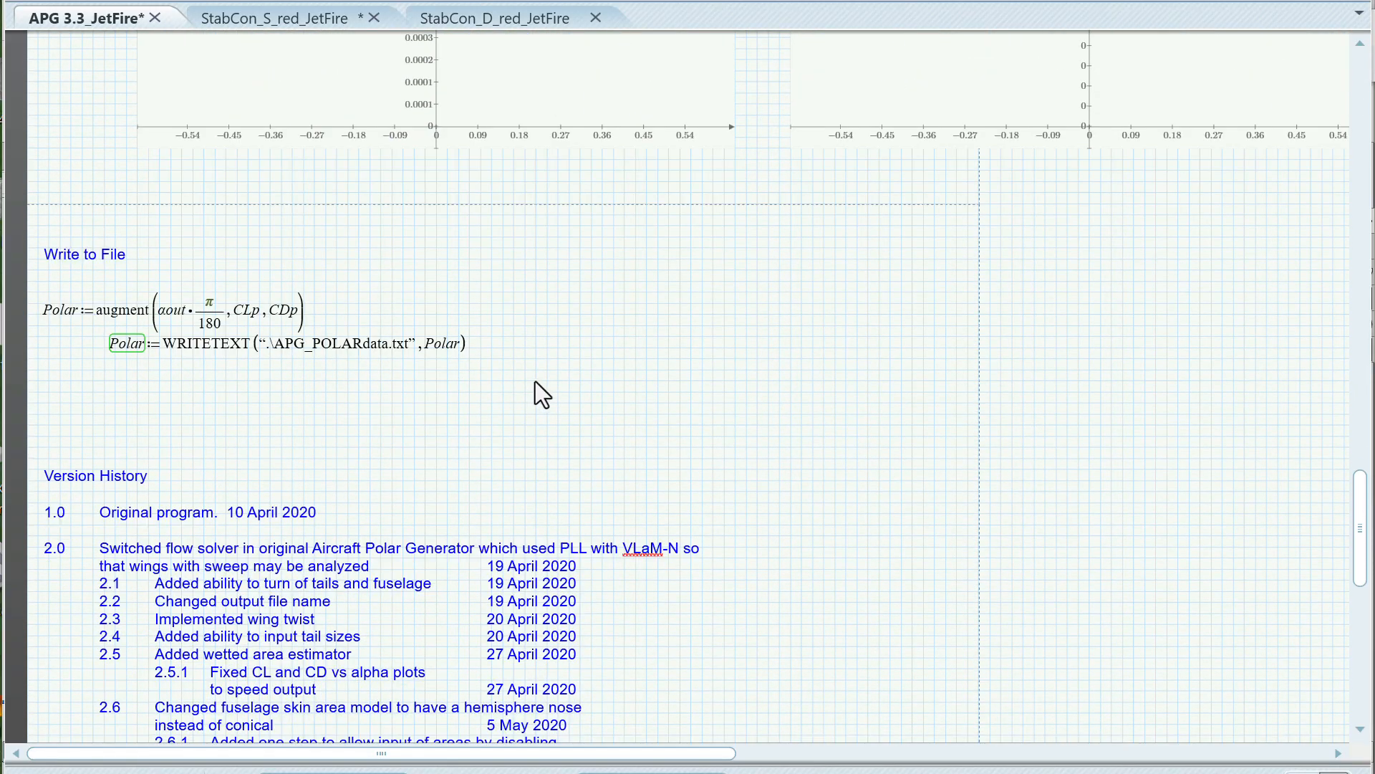
scroll(747, 409, "up", 4)
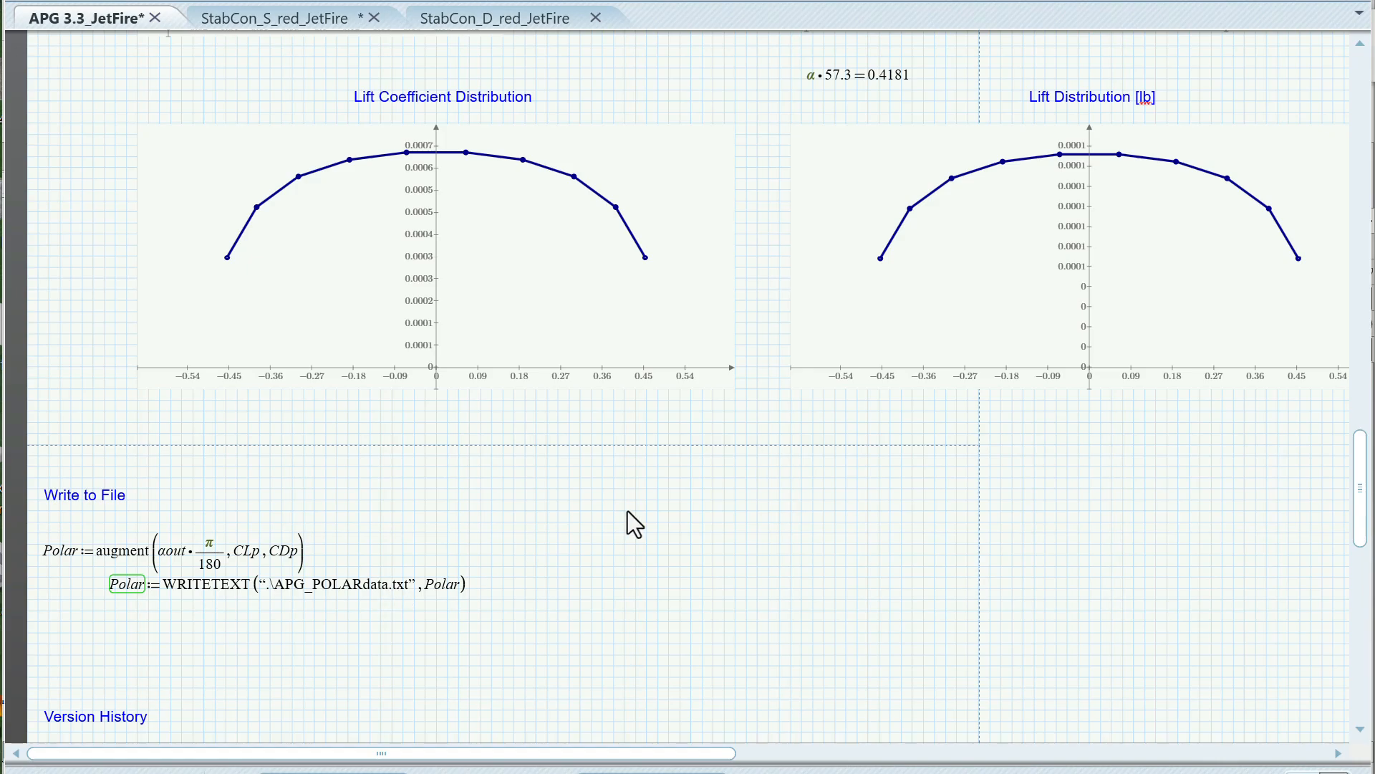
Switch between the APG worksheet and the Project 2025 Release Files folder to check for the exported APG_POLARdata.txt file
key("alt+Tab")
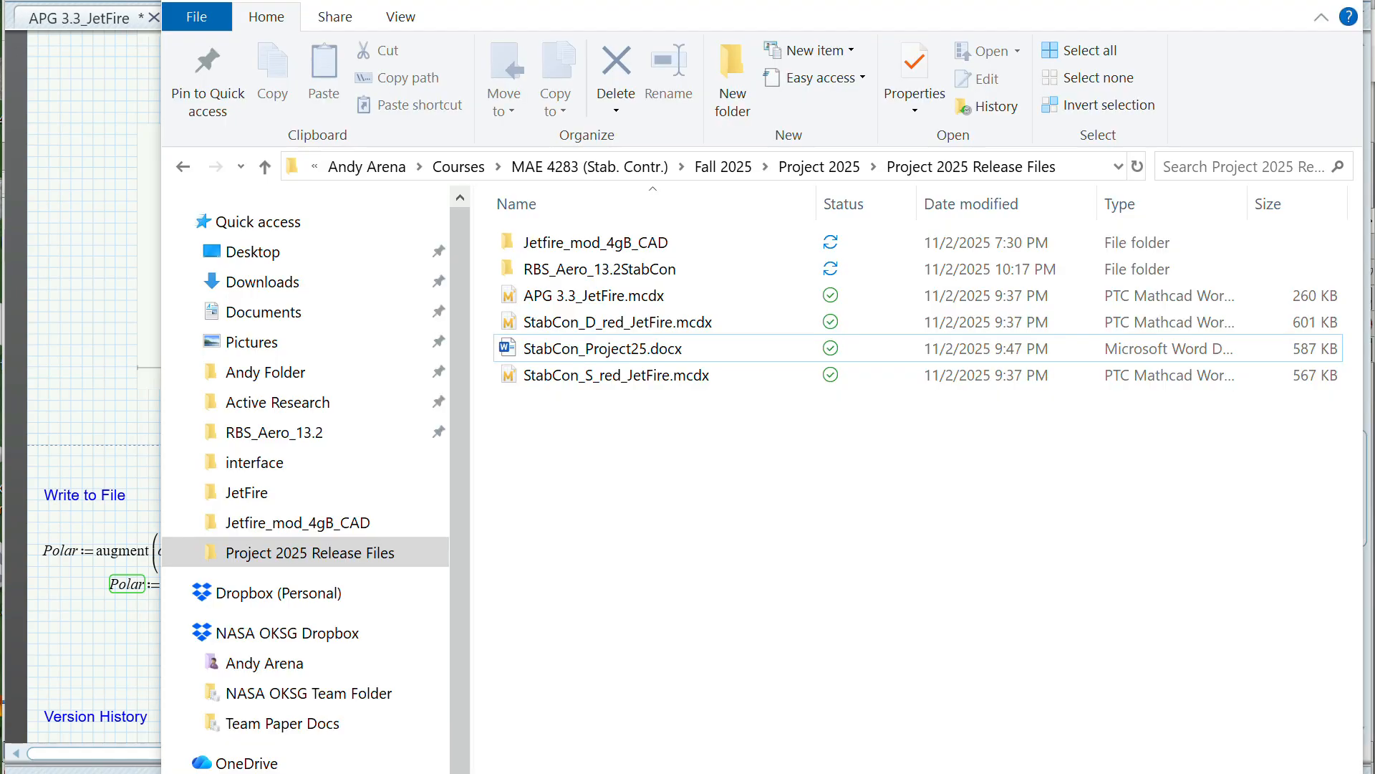
left_click(61, 234)
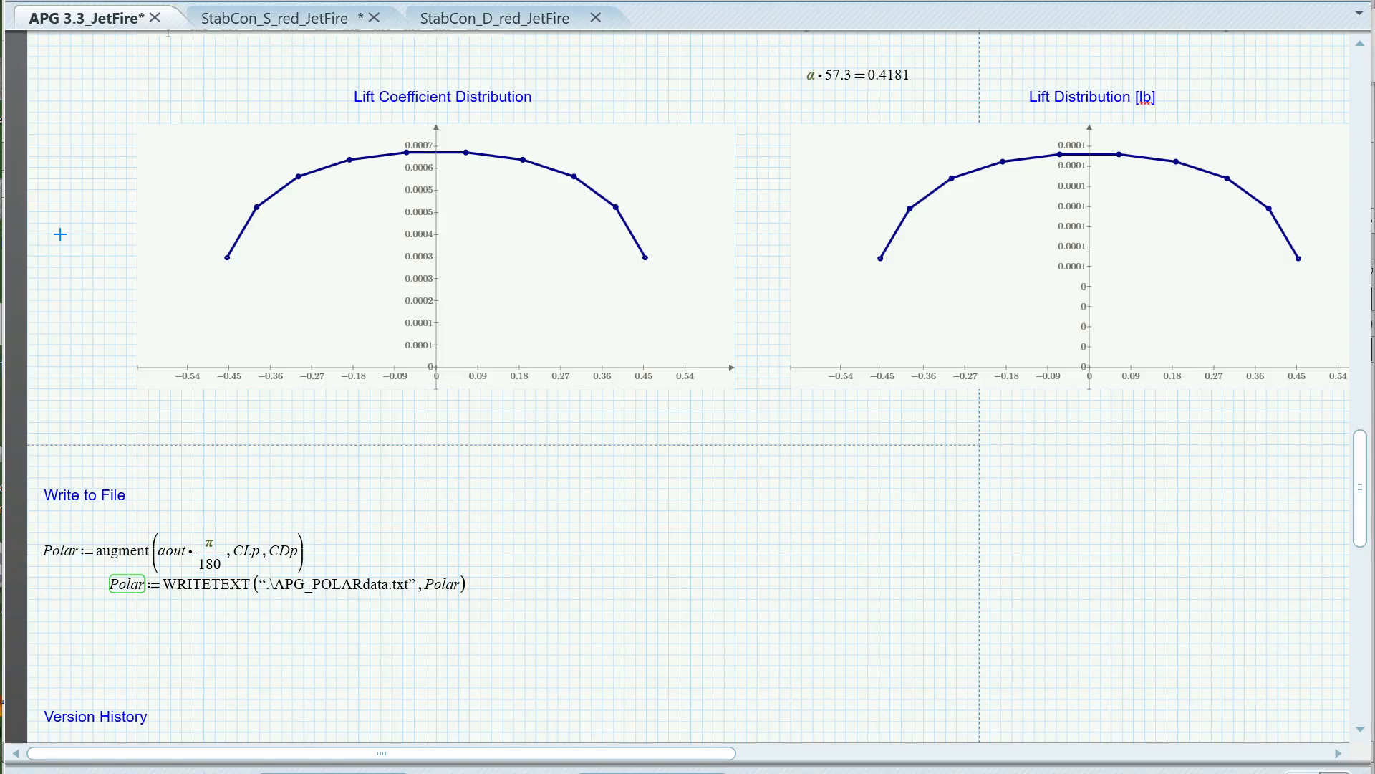
key("alt+Tab")
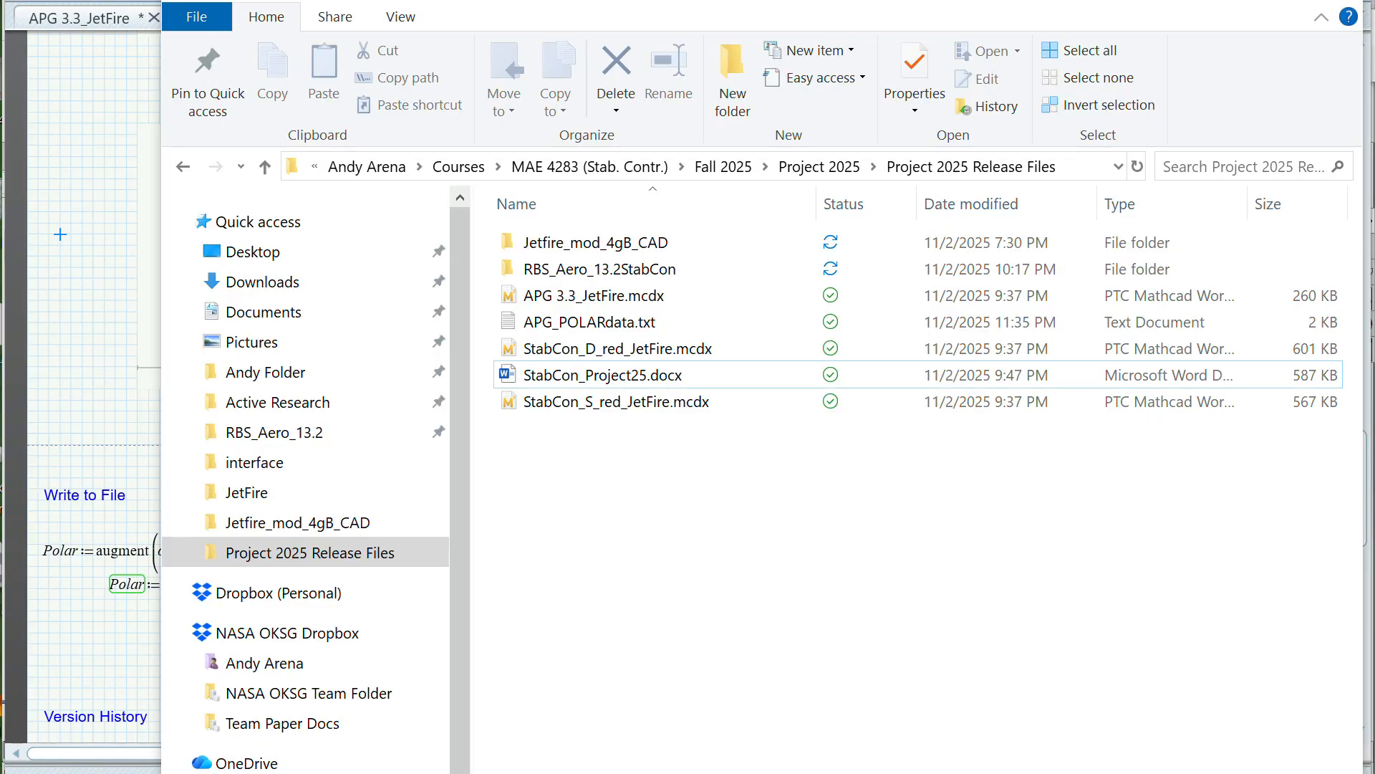
left_click(572, 324)
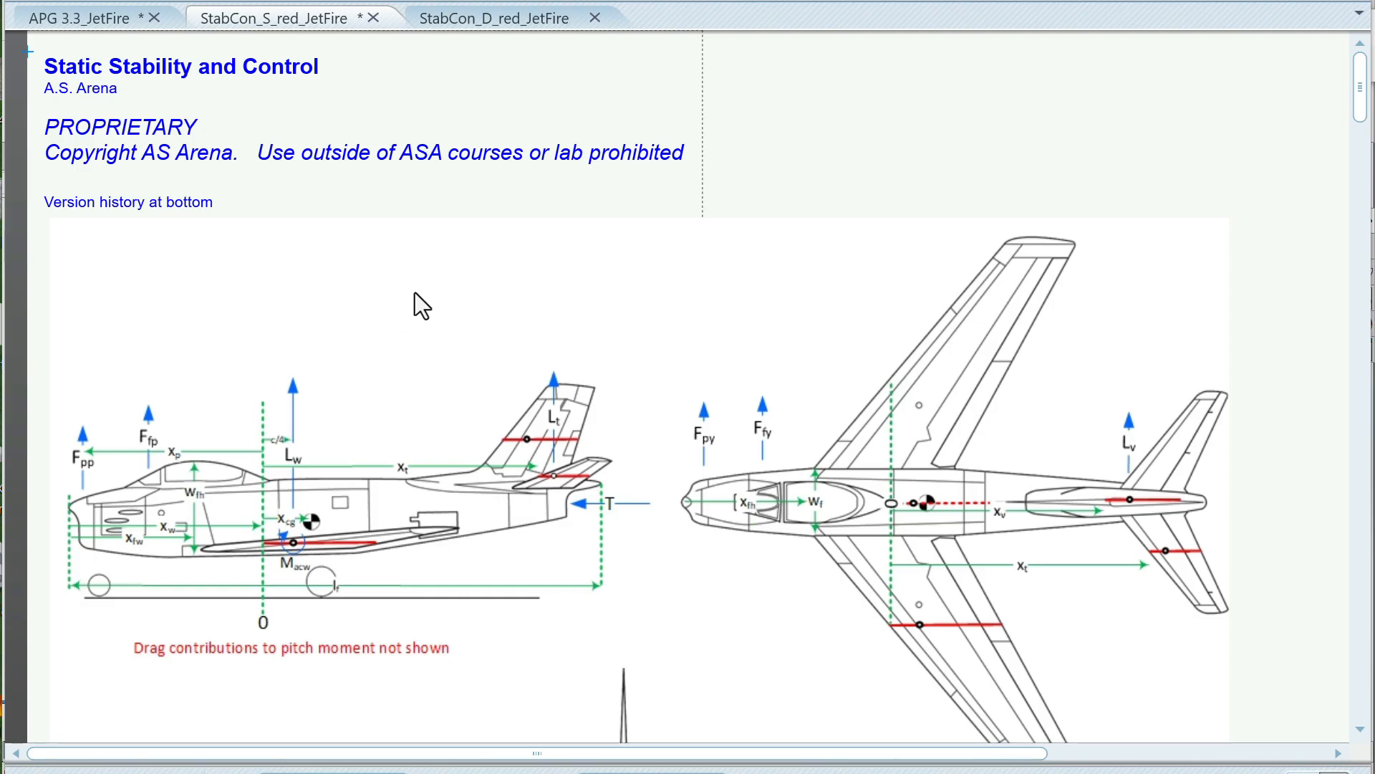
Examine the aircraft geometry diagrams and the collapsed airfoil, wing, tail and fuselage sections of the StabCon_S_red_JetFire worksheet
scroll(531, 330, "down", 8)
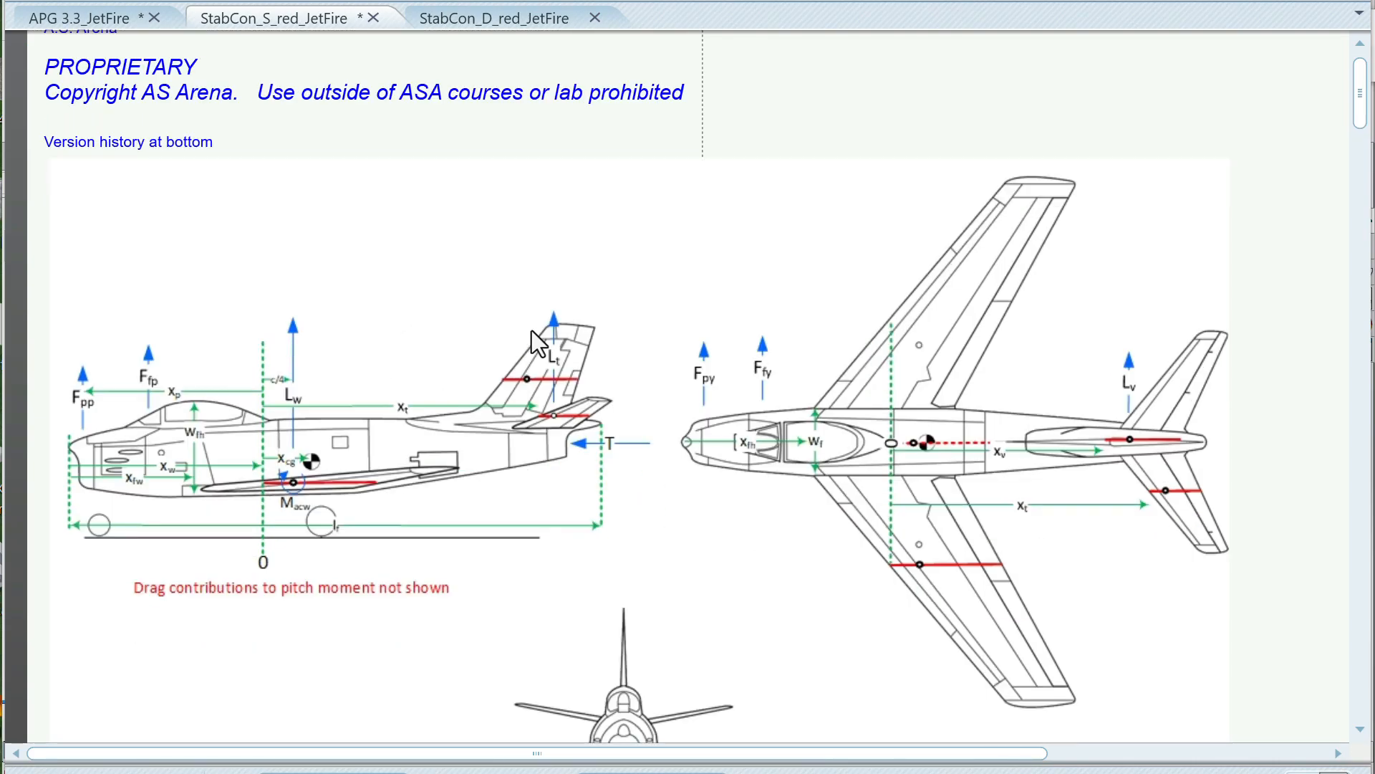
scroll(531, 330, "down", 3)
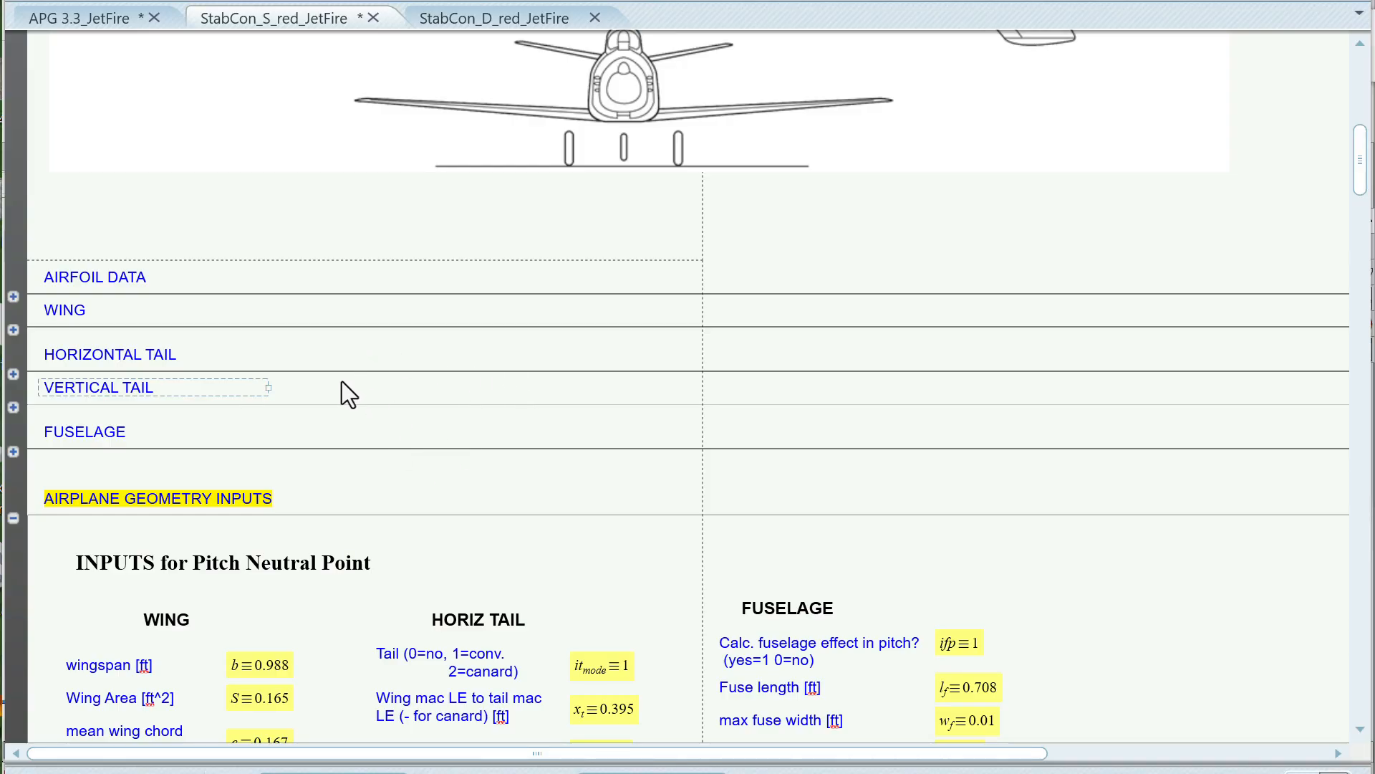
scroll(437, 444, "up", 5)
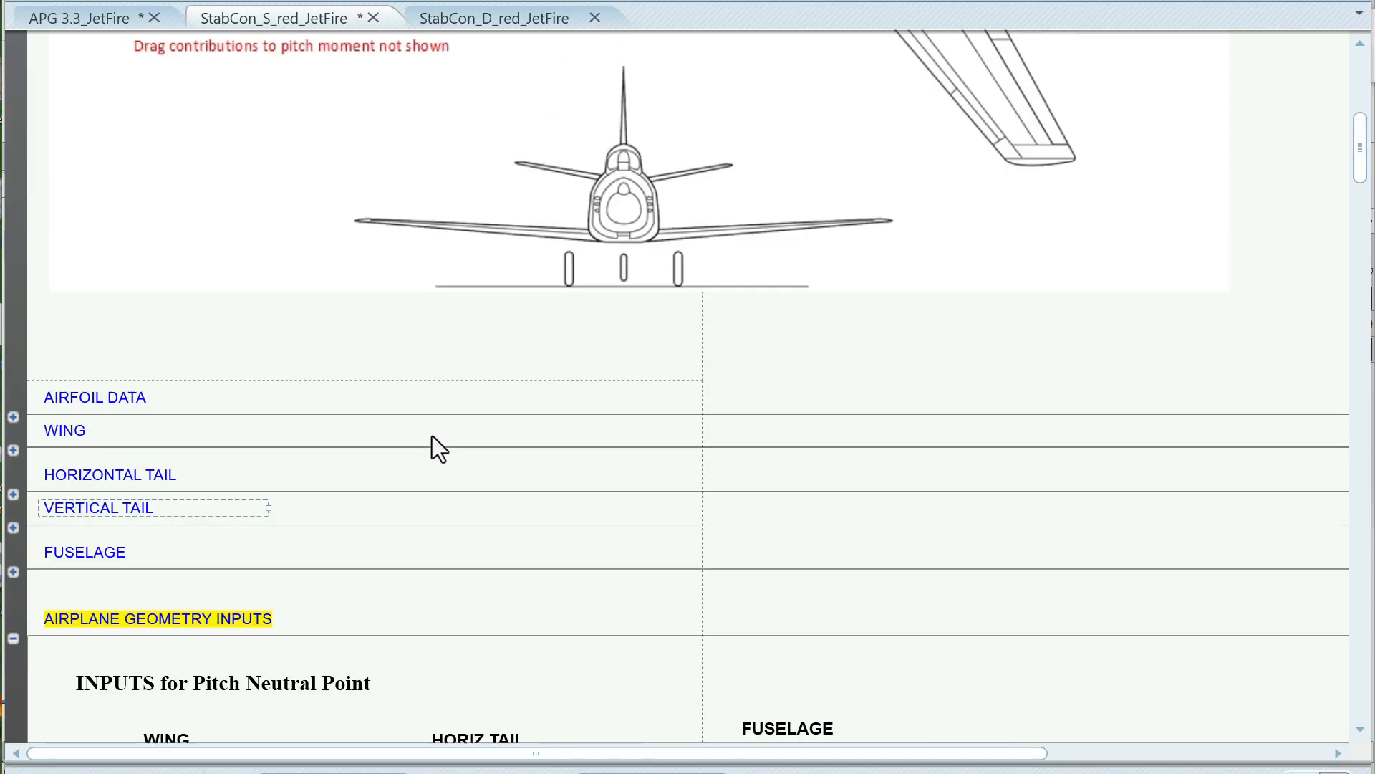
scroll(448, 437, "down", 3)
scroll(243, 473, "down", 2)
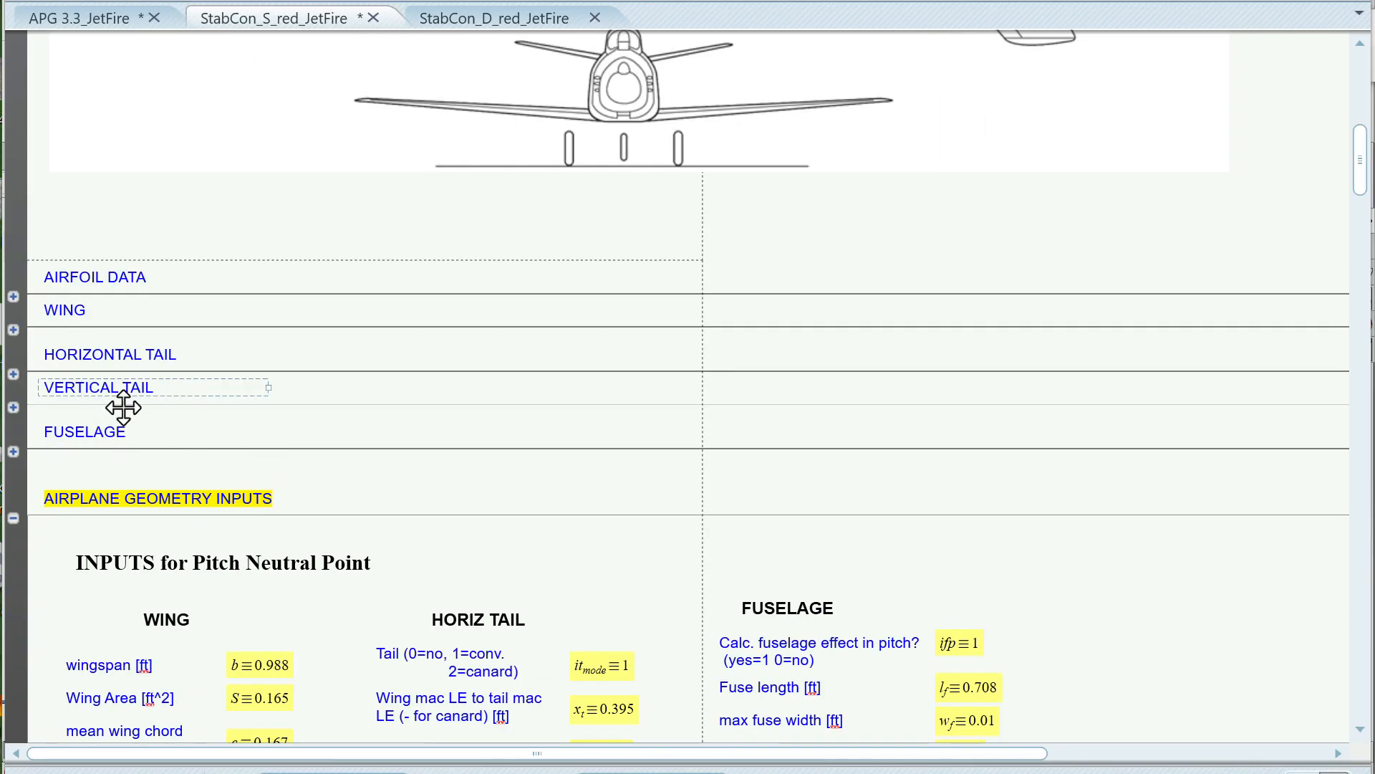
Review the airplane geometry inputs for pitch neutral point, yaw neutral point and roll stability, down to the trim inputs
scroll(145, 420, "down", 3)
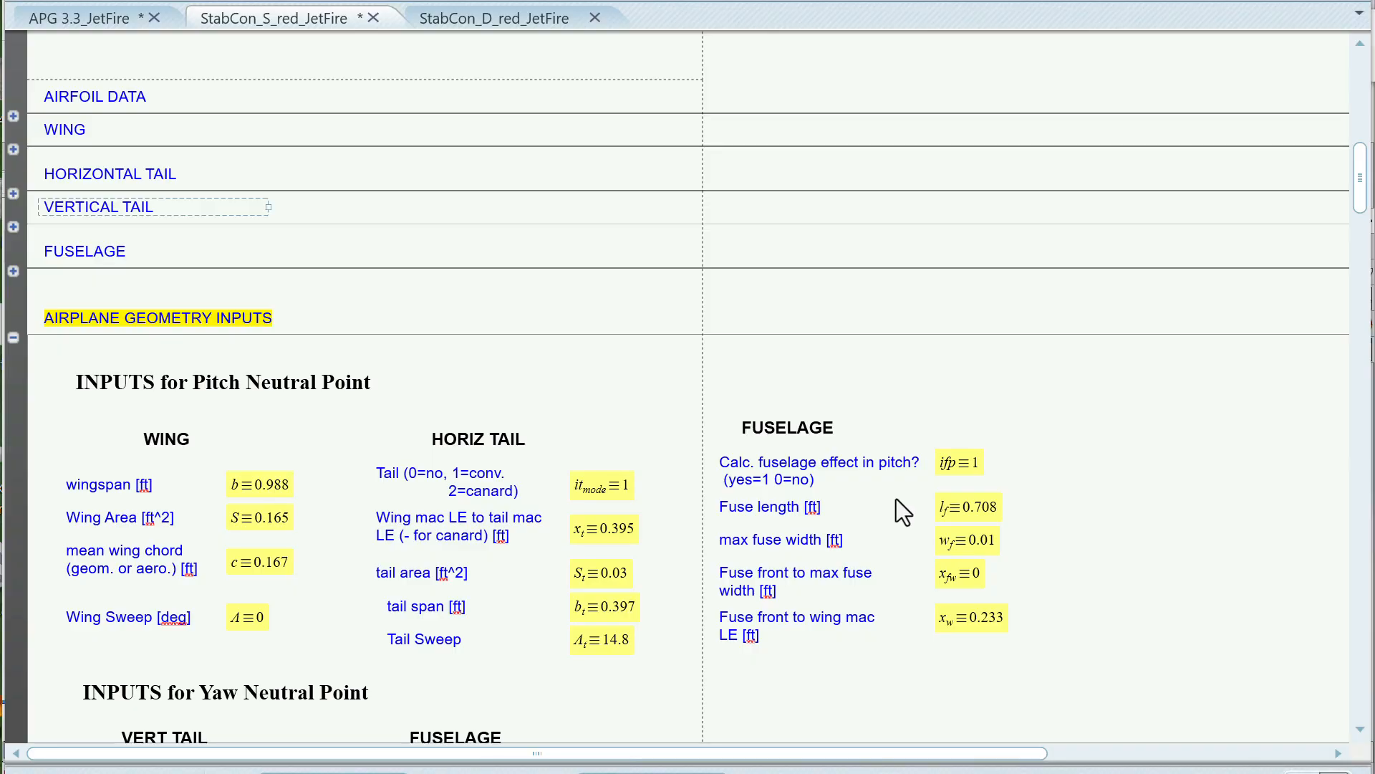
scroll(896, 499, "down", 3)
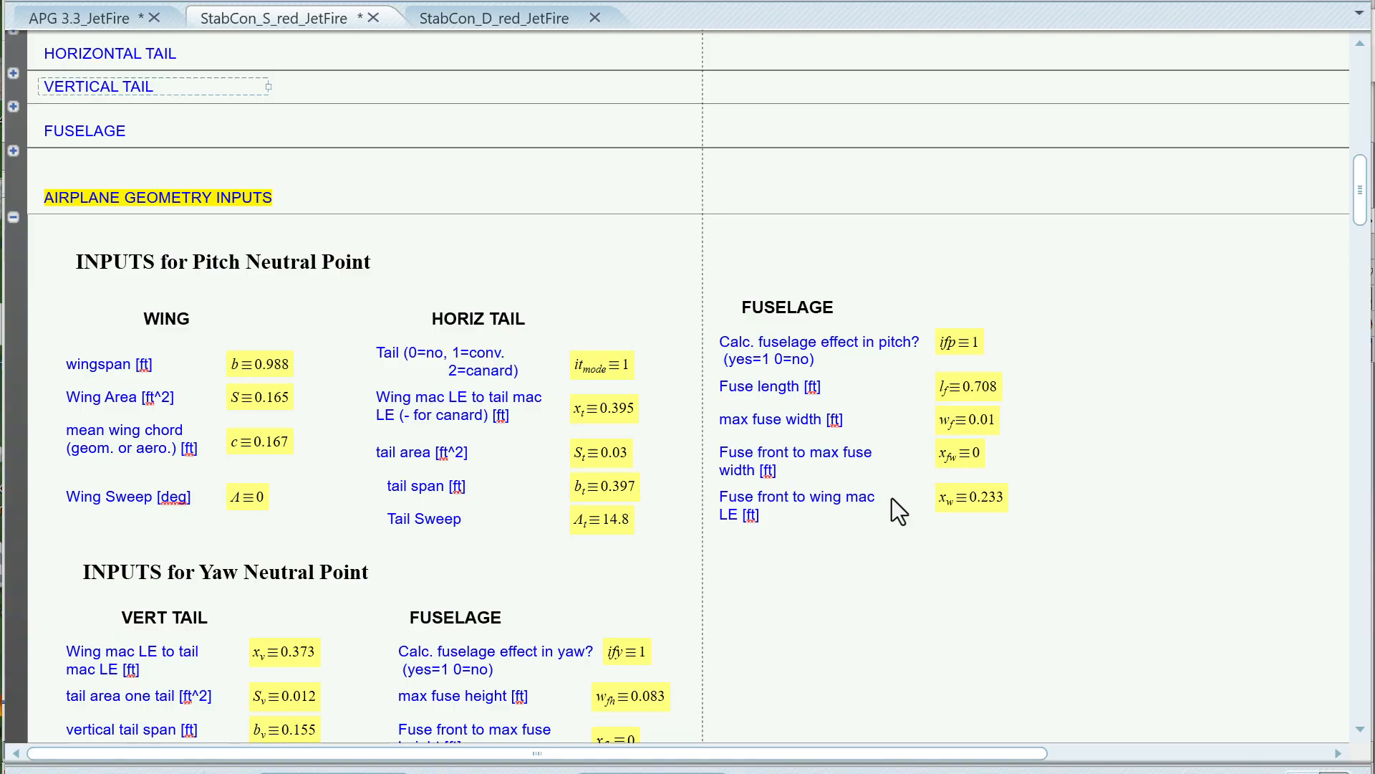
scroll(891, 497, "down", 3)
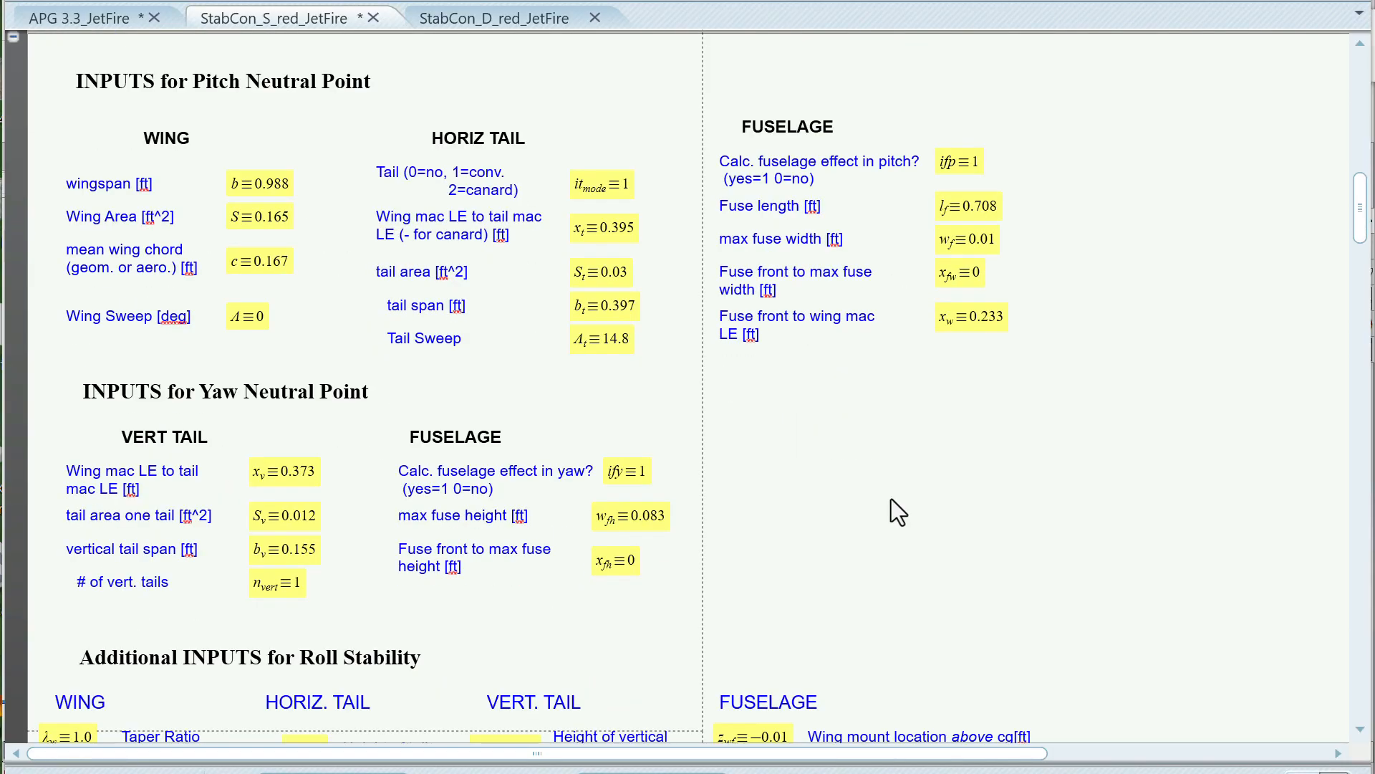
scroll(304, 185, "up", 1)
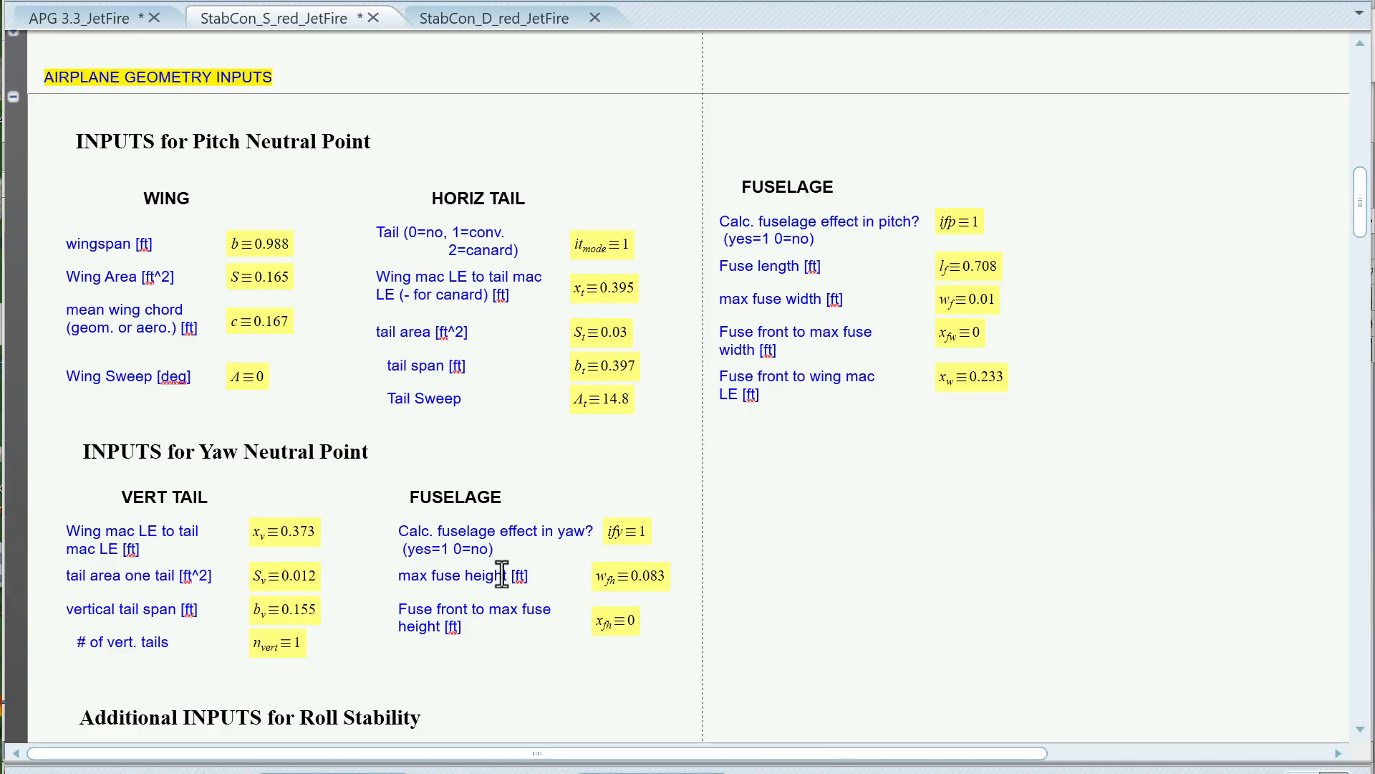
scroll(504, 571, "down", 3)
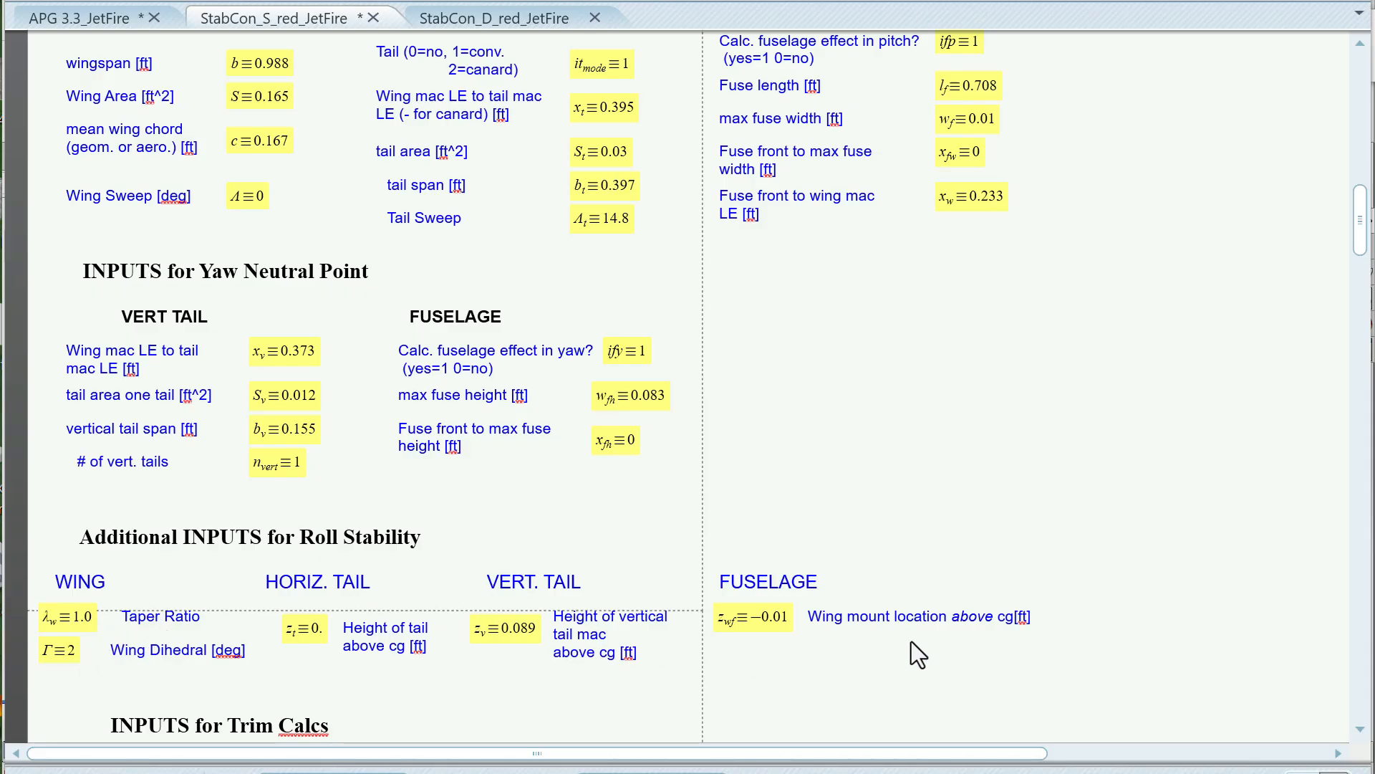
scroll(915, 652, "down", 4)
scroll(909, 642, "up", 9)
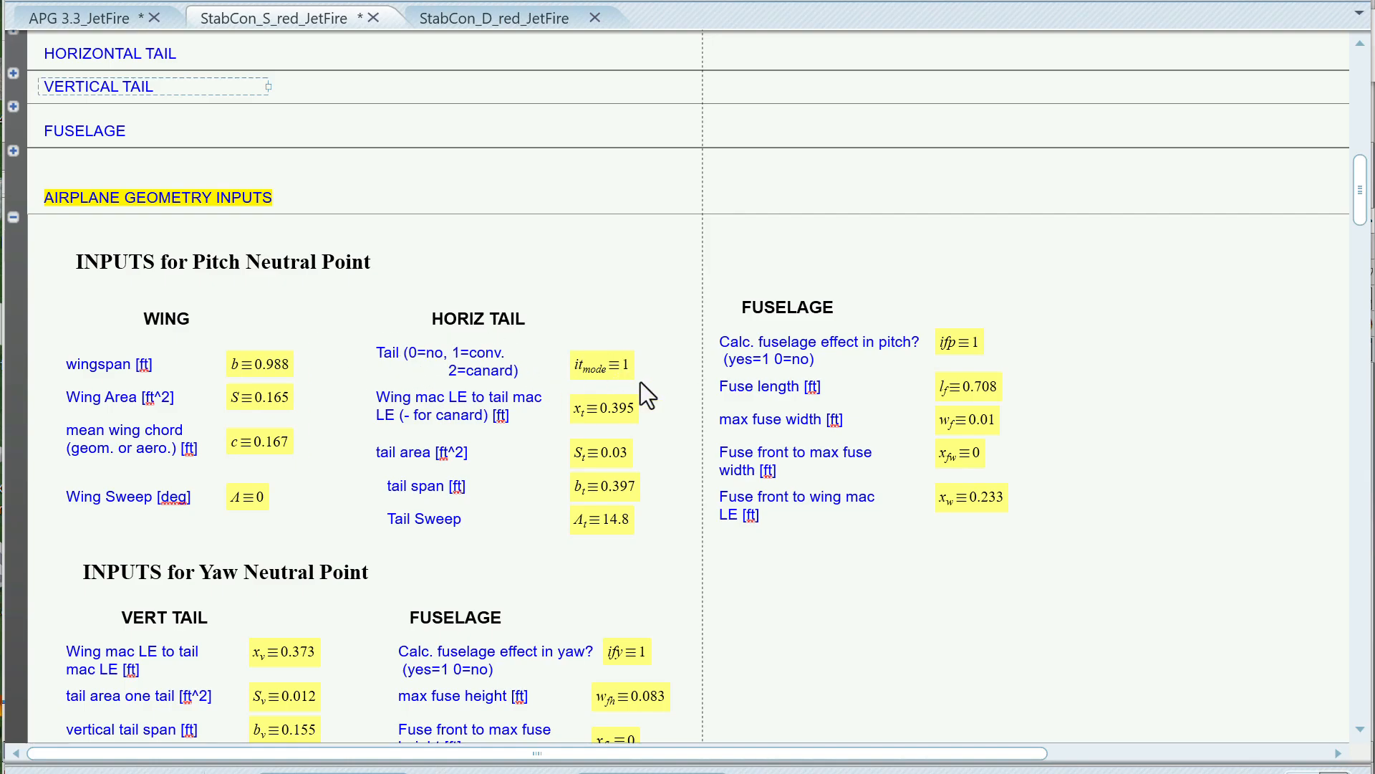
Check the horizontal tail mode input, switch to SOLIDWORKS, and clear the horizontal tail selection for a closer look at the tail
left_click(625, 368)
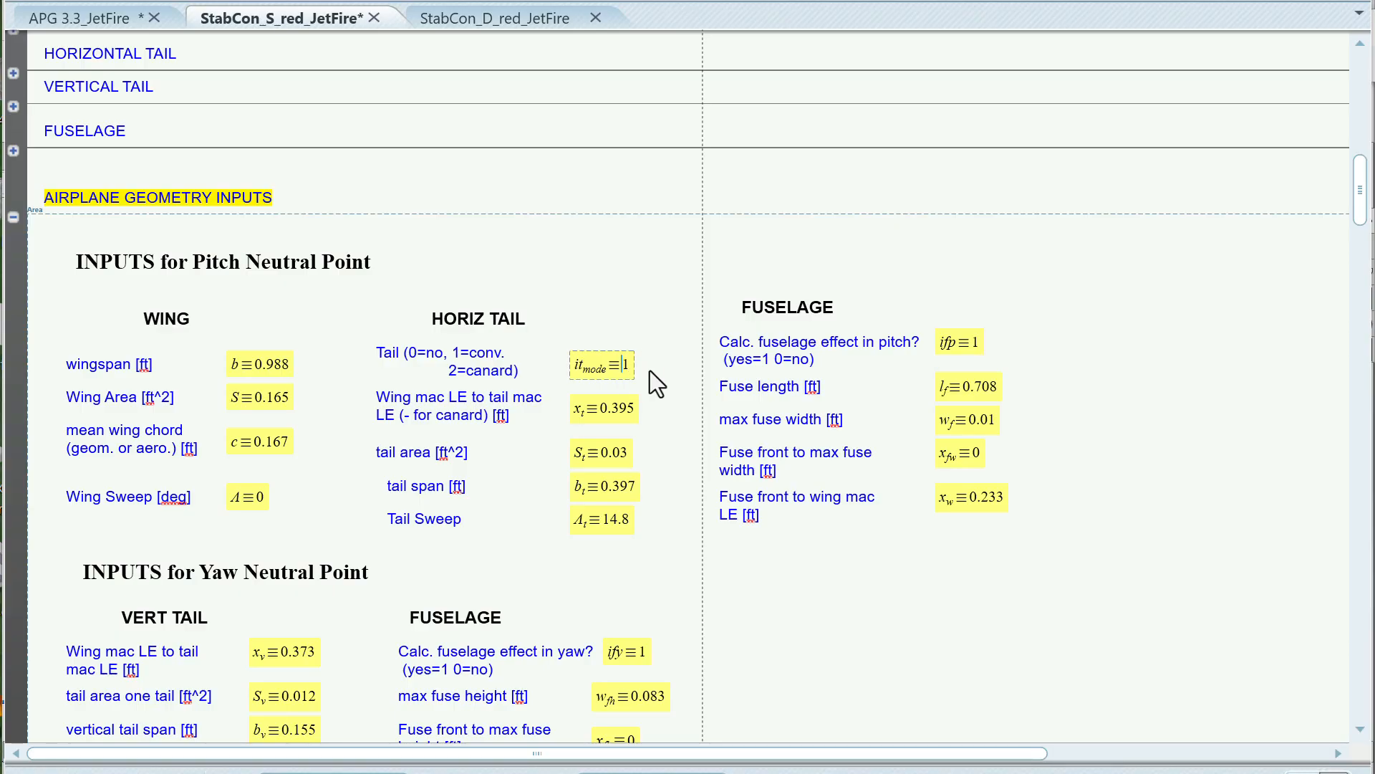
left_click(648, 370)
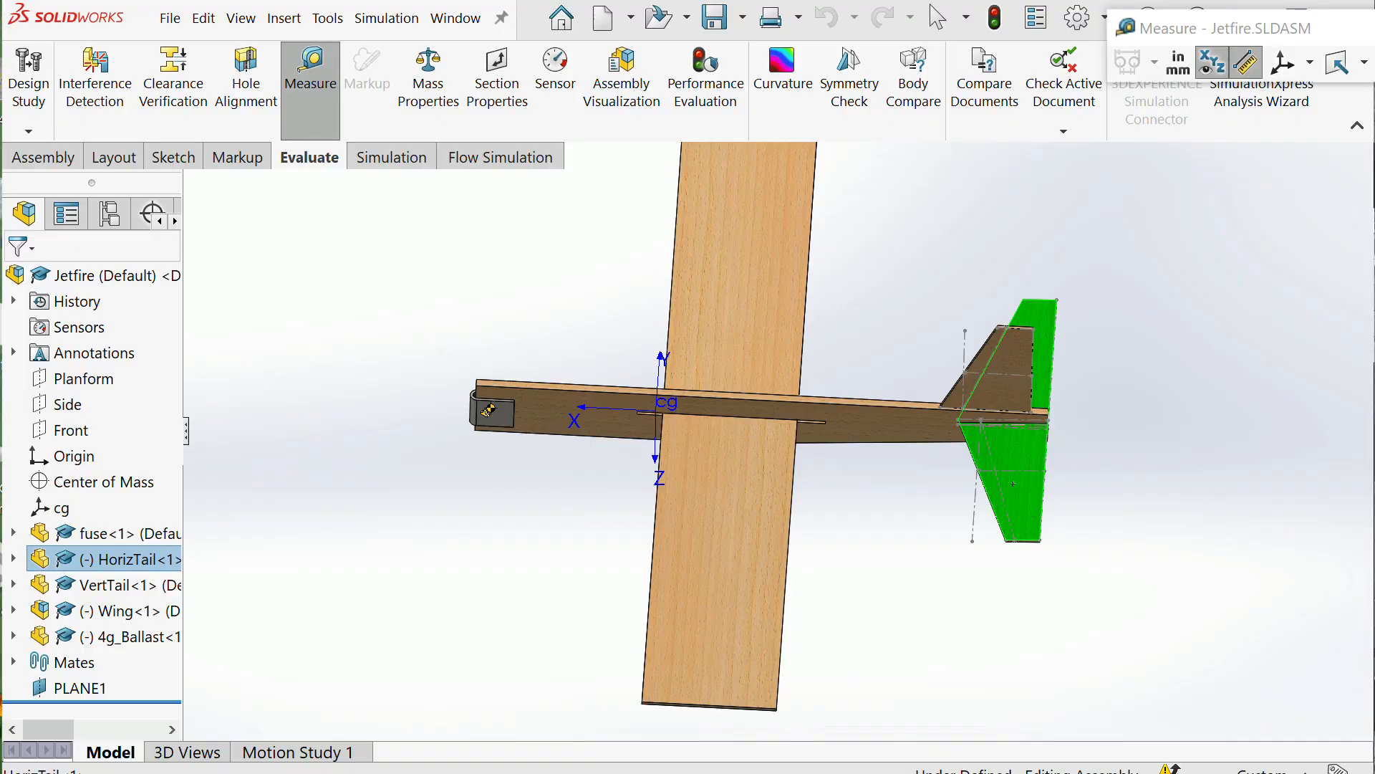
left_click(1176, 467)
scroll(776, 462, "down", 5)
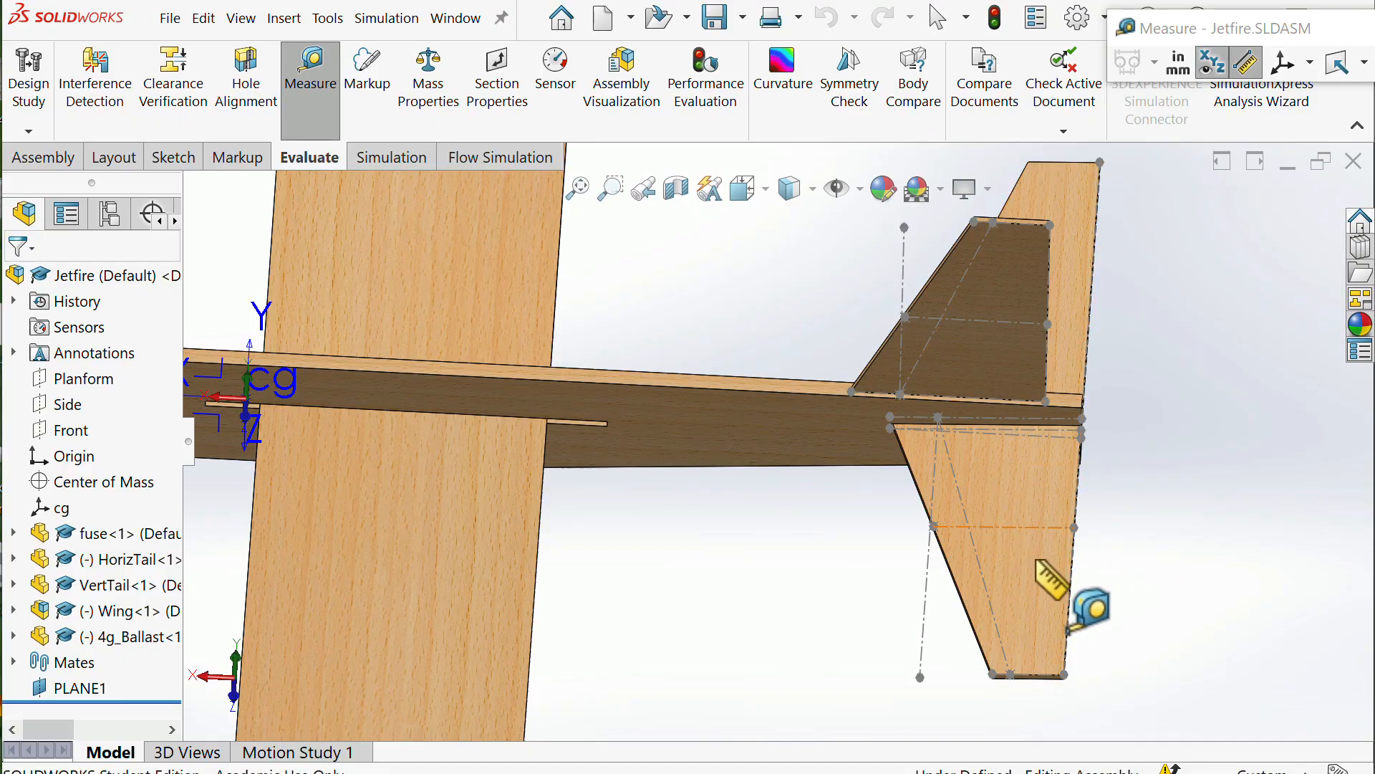
middle_click_drag(1085, 539, 1045, 501, "ctrl")
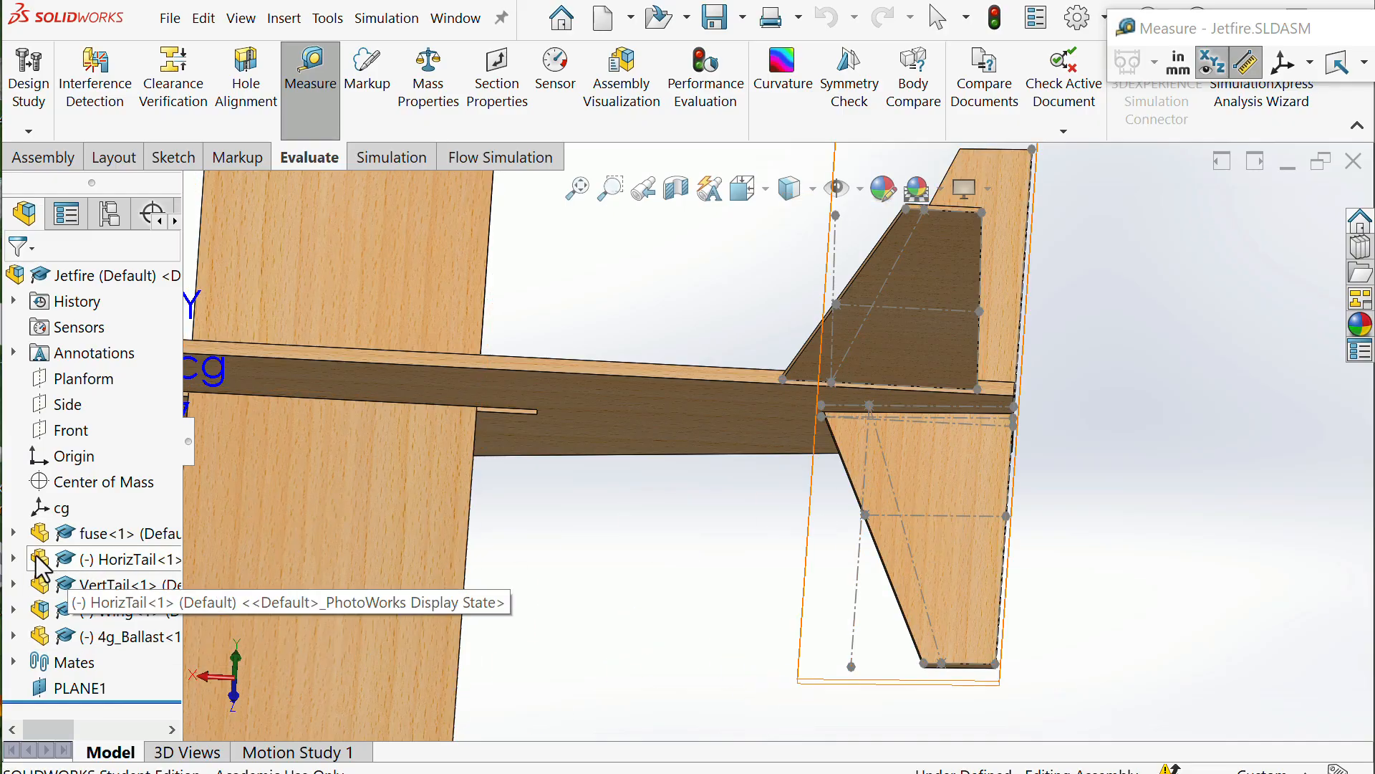
Exit the Measure tool and open the HorizTail component in its own part window
right_click(104, 558)
left_click(604, 624)
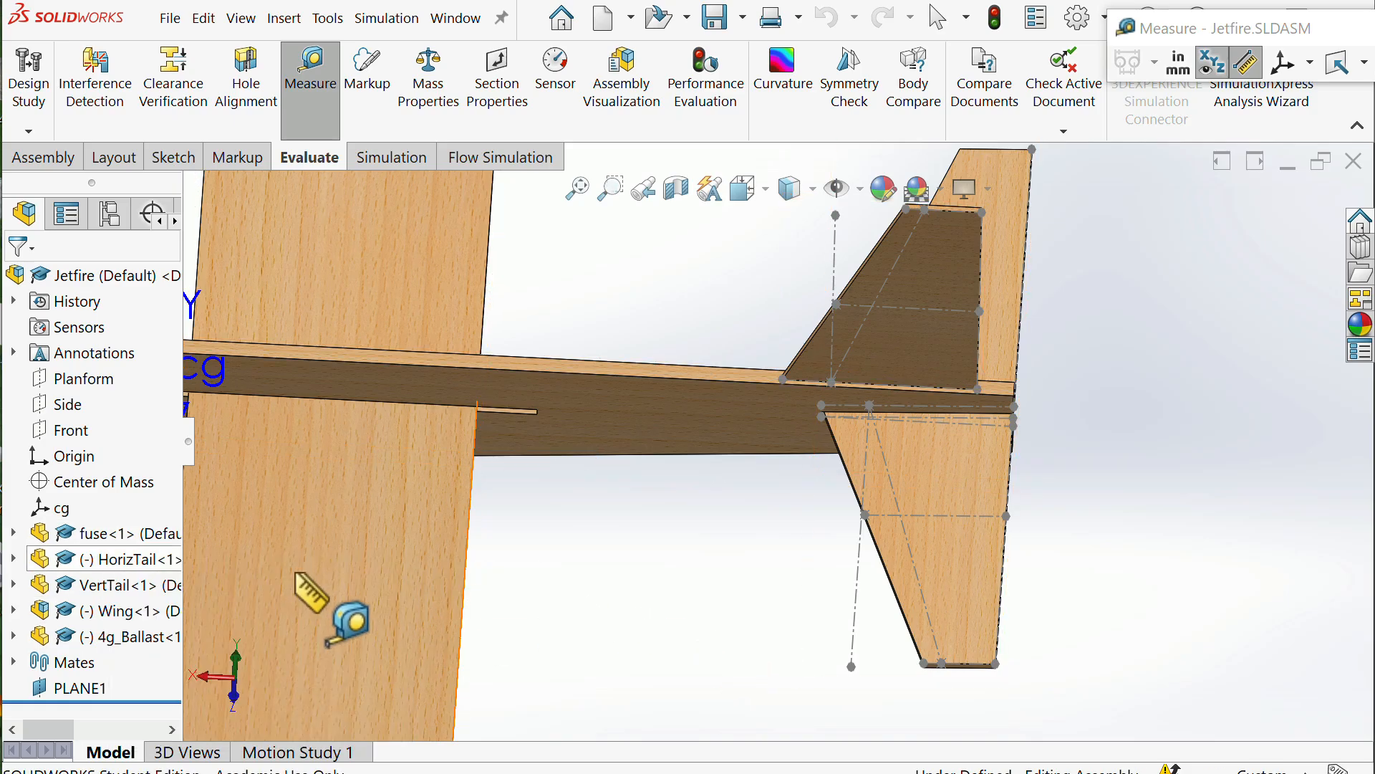
key("Escape")
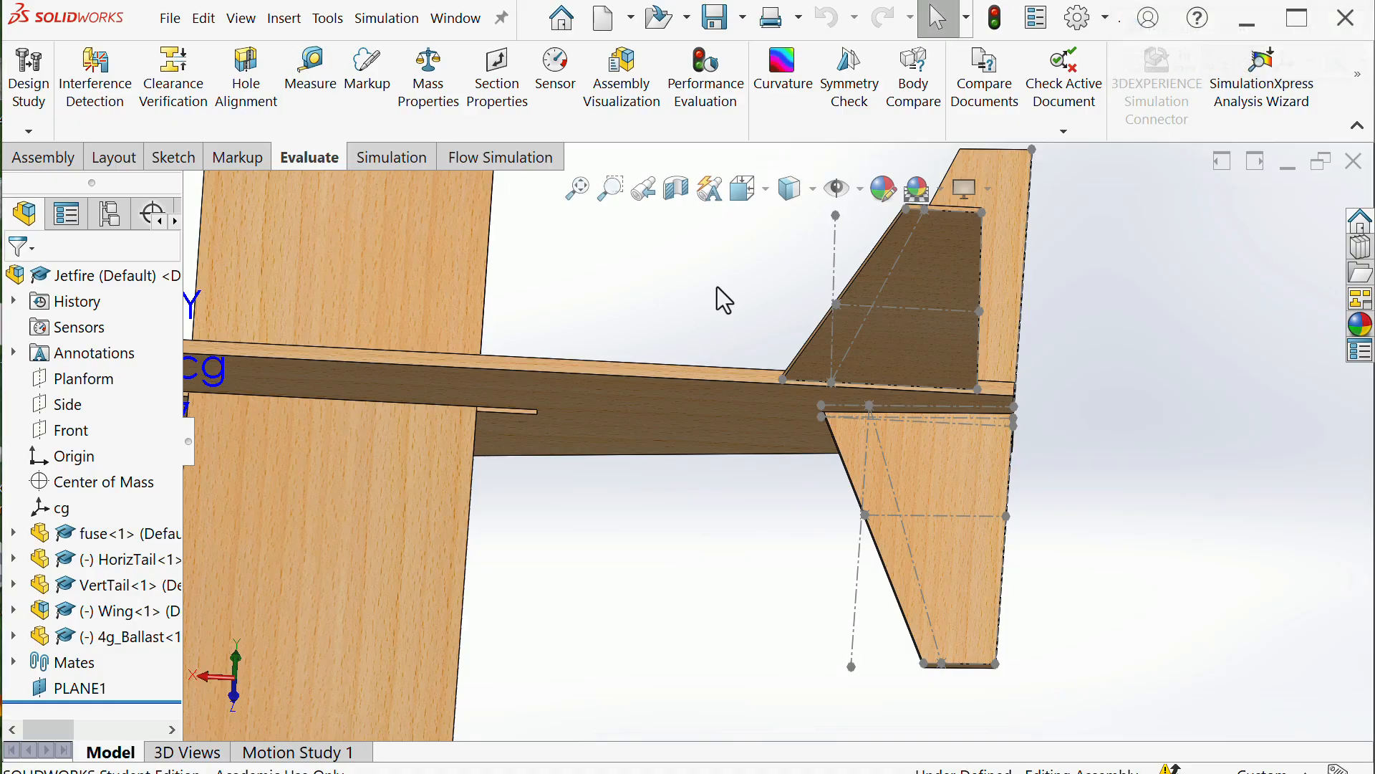
right_click(104, 560)
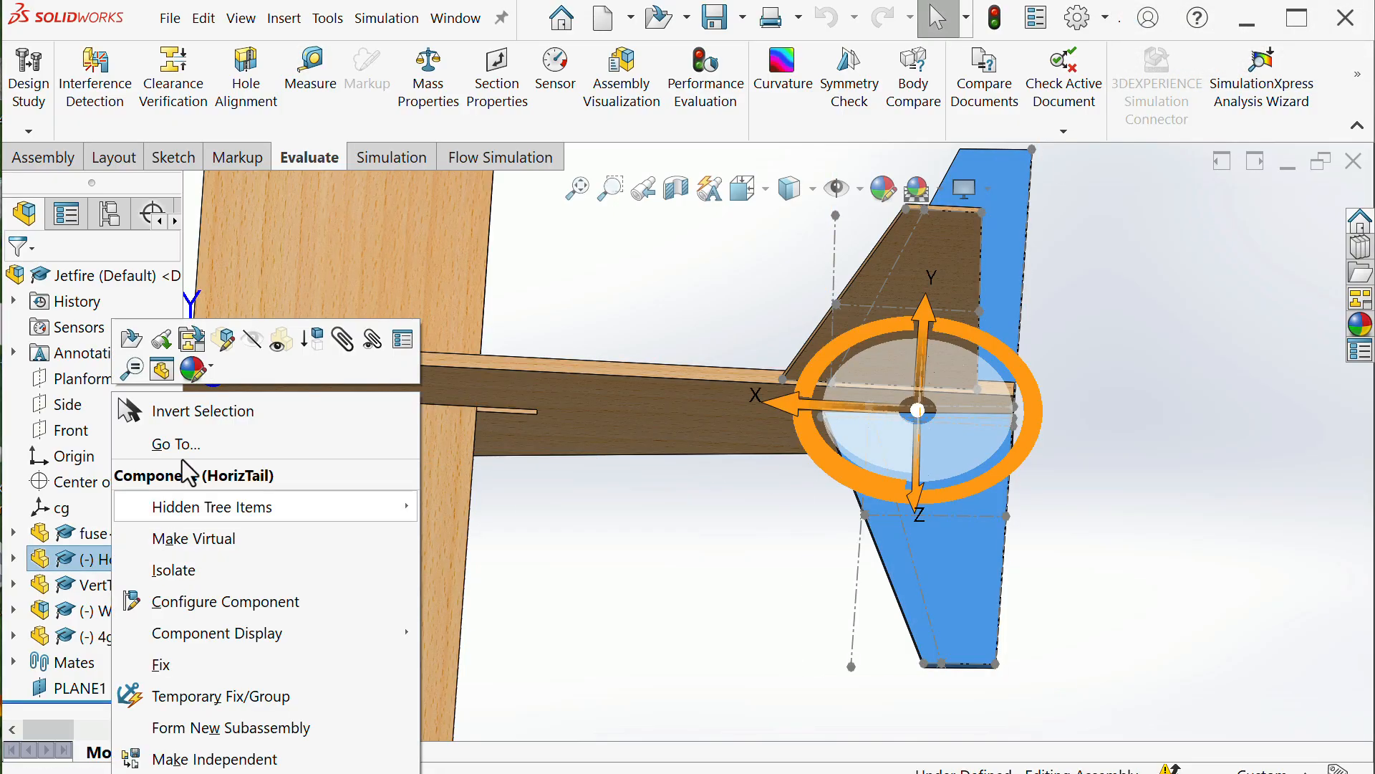
left_click(130, 339)
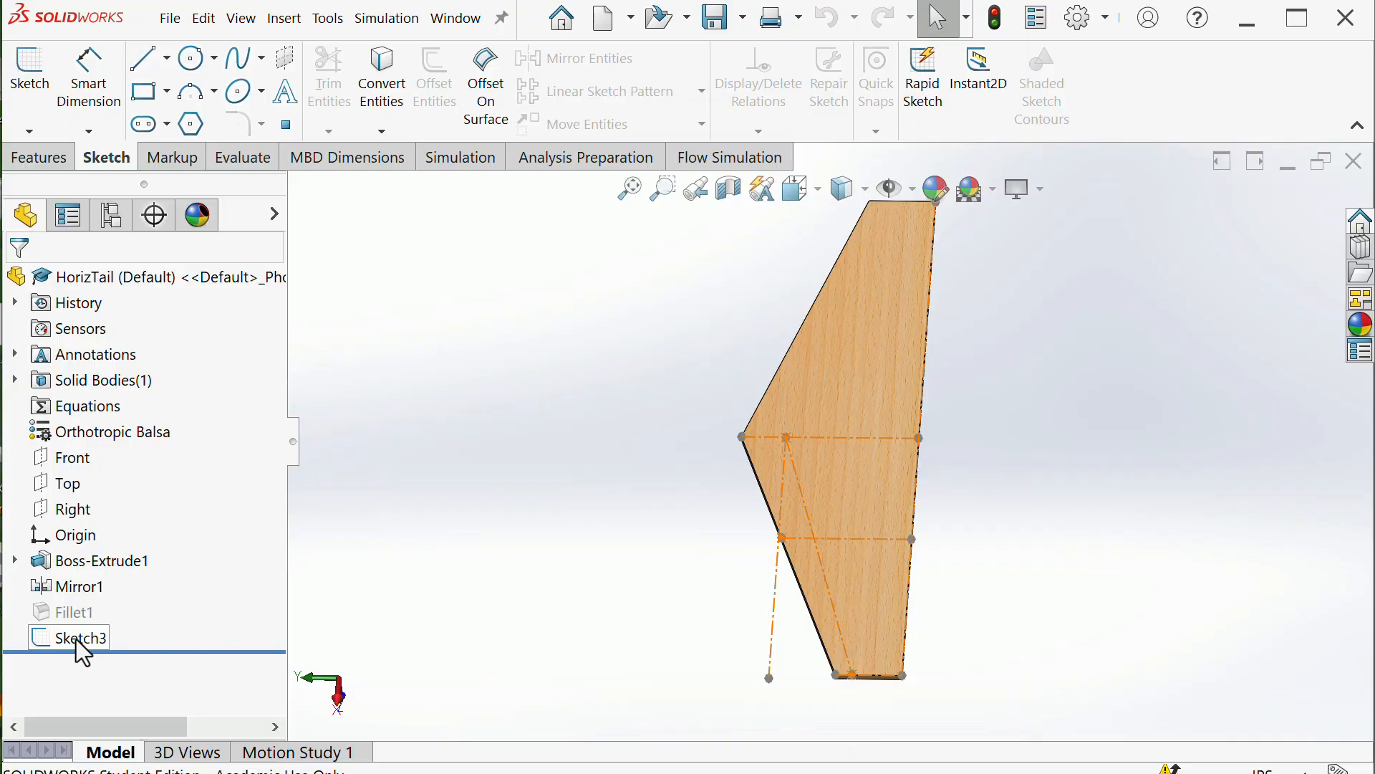
Display the dimensions of Sketch3 on the horizontal tail and compare them with the tail inputs in the StabCon_S worksheet
left_click(76, 639)
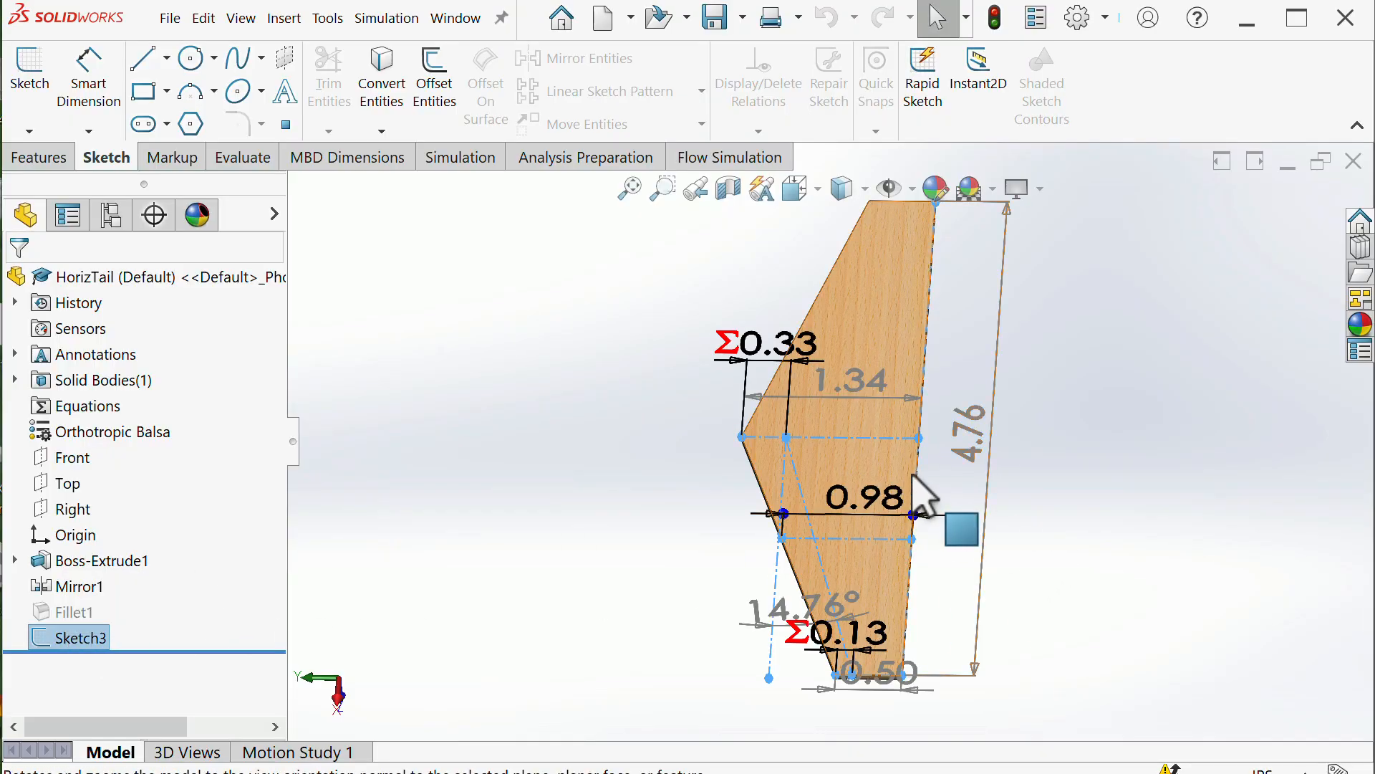
scroll(895, 486, "down", 2)
scroll(858, 594, "up", 2)
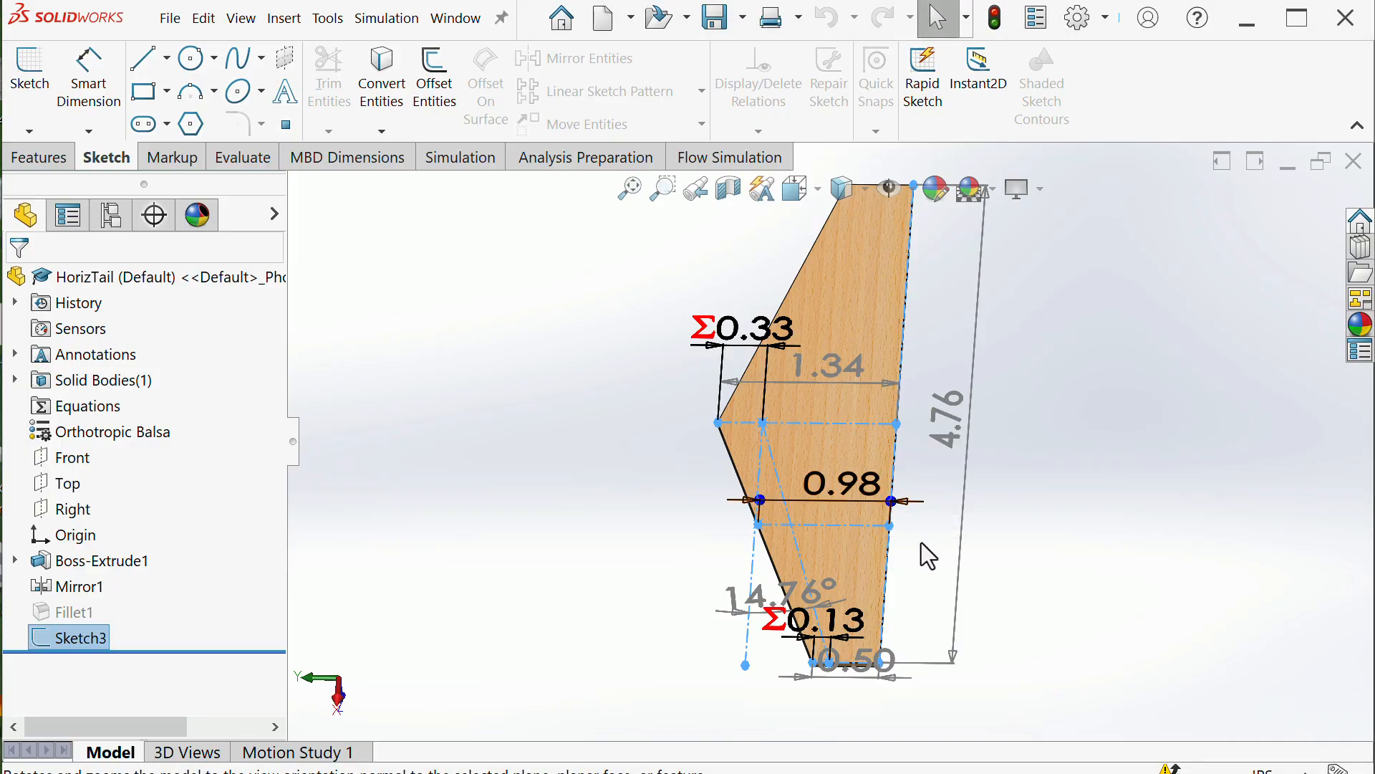
mouse_move(1013, 537)
middle_mouse_down()
mouse_move(1024, 544)
mouse_move(996, 577)
mouse_move(1013, 592)
middle_mouse_up()
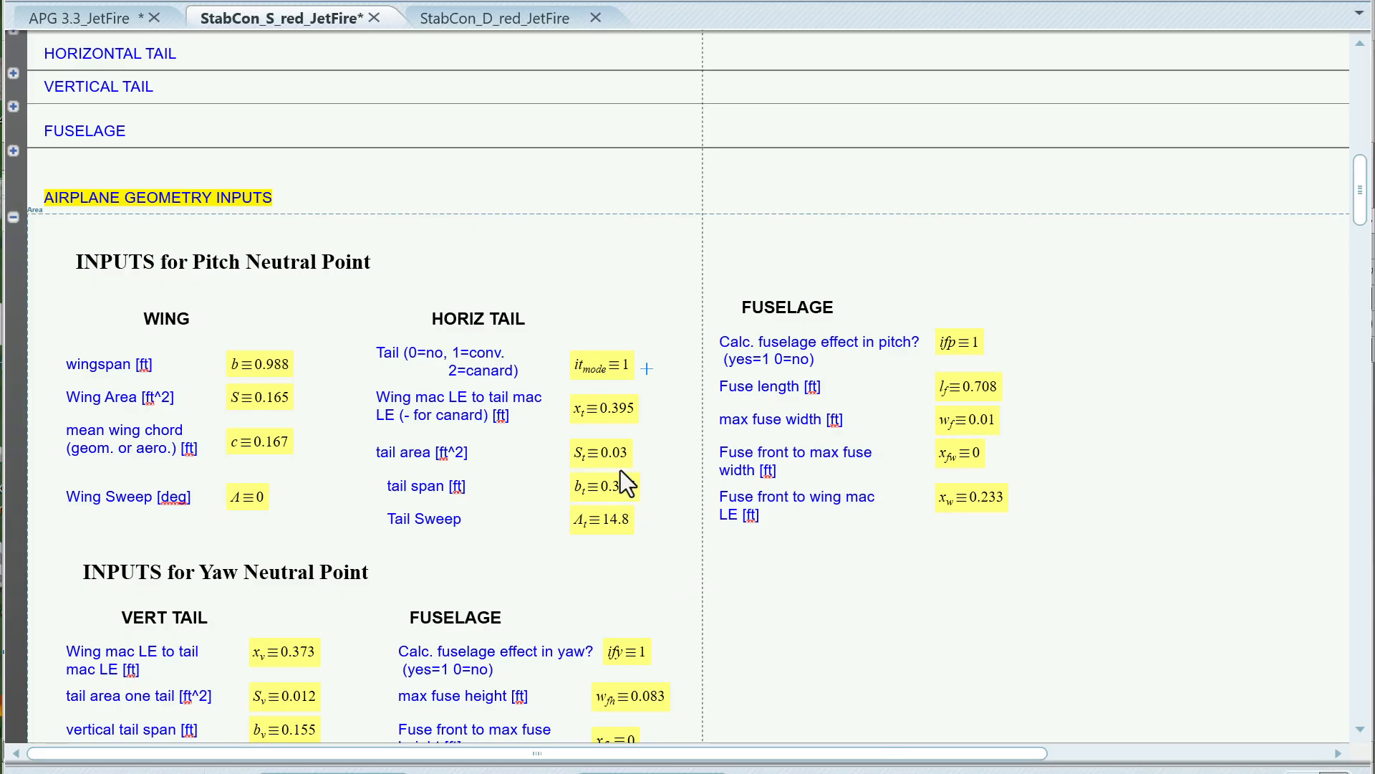
type("97")
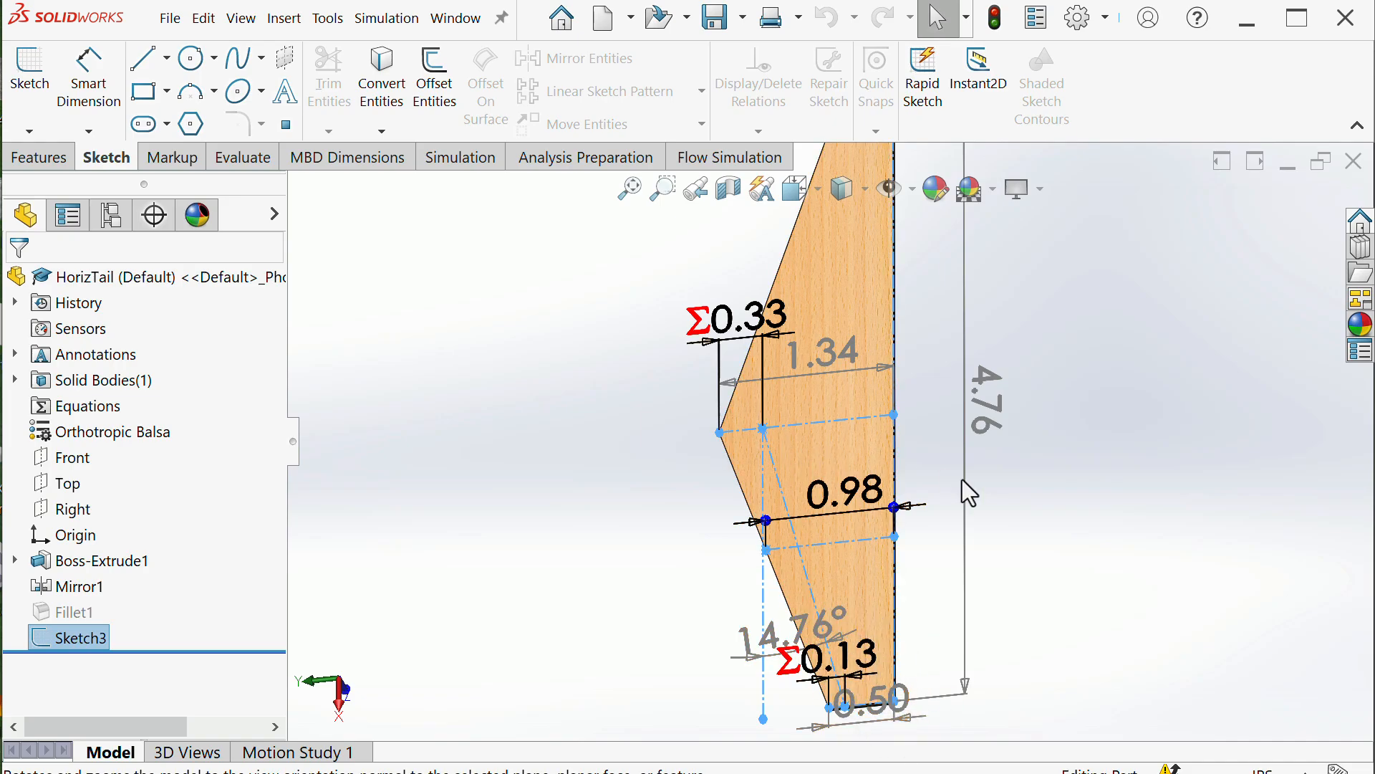
Examine the horizontal tail's span, root, tip and mean chord dimensions and its quarter-chord sweep line in Sketch3
scroll(931, 451, "up", 2)
scroll(888, 358, "down", 2)
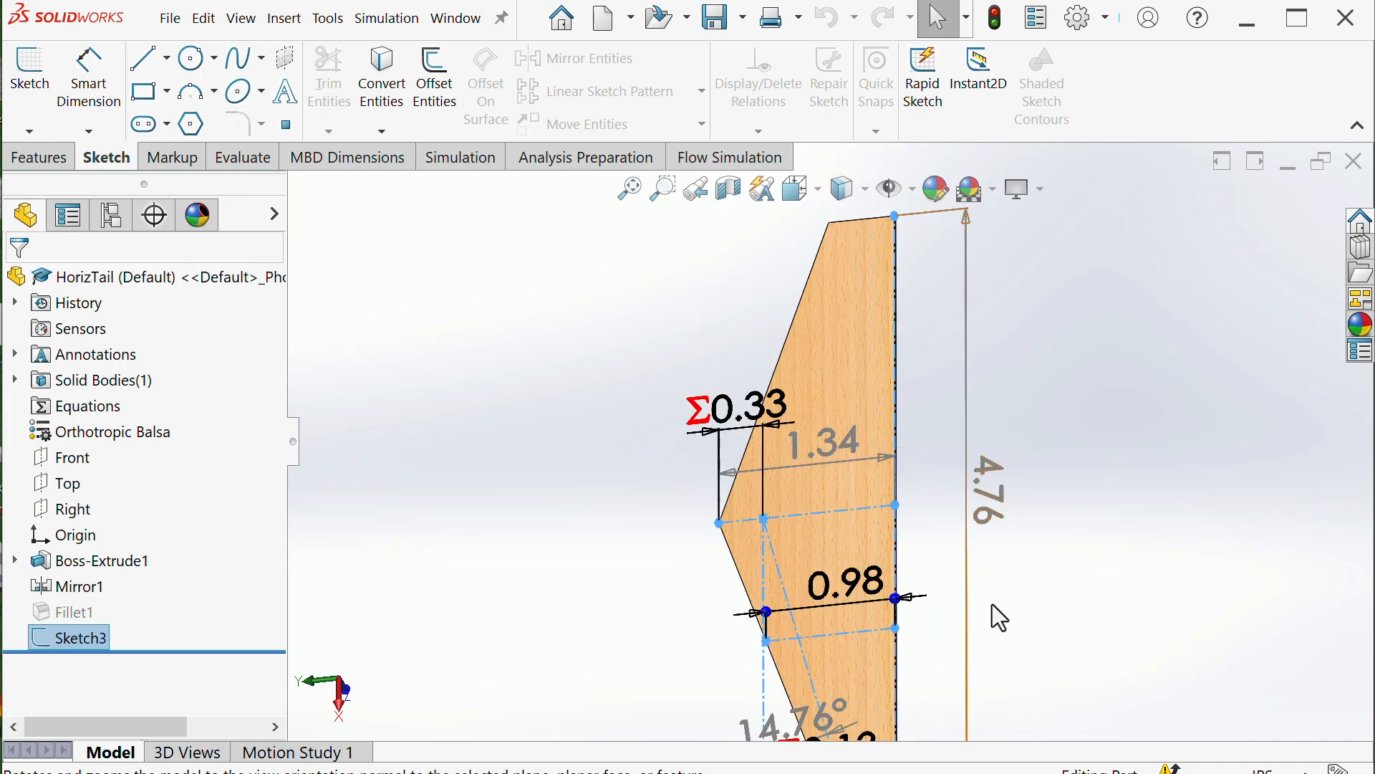
scroll(1008, 591, "down", 1)
scroll(914, 600, "up", 1)
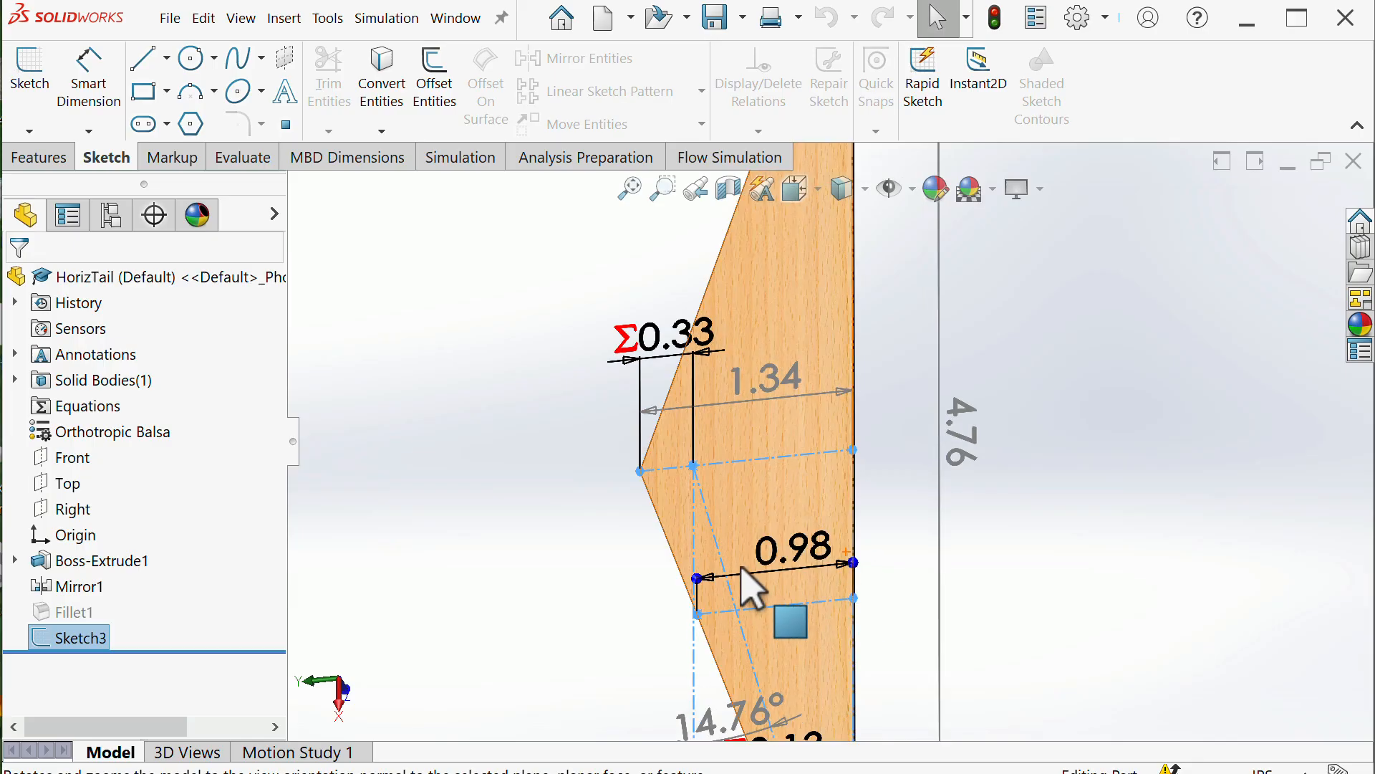
scroll(823, 430, "up", 2)
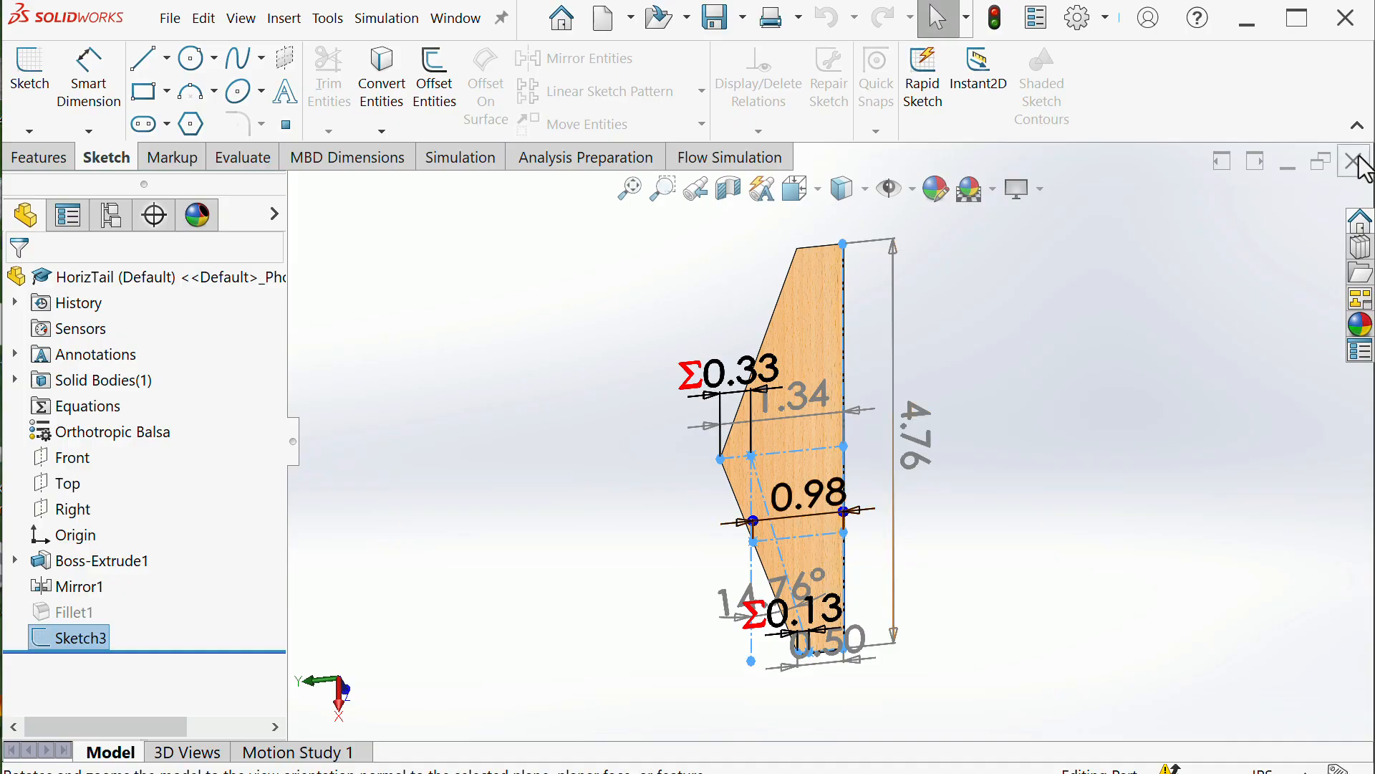
scroll(820, 560, "down", 3)
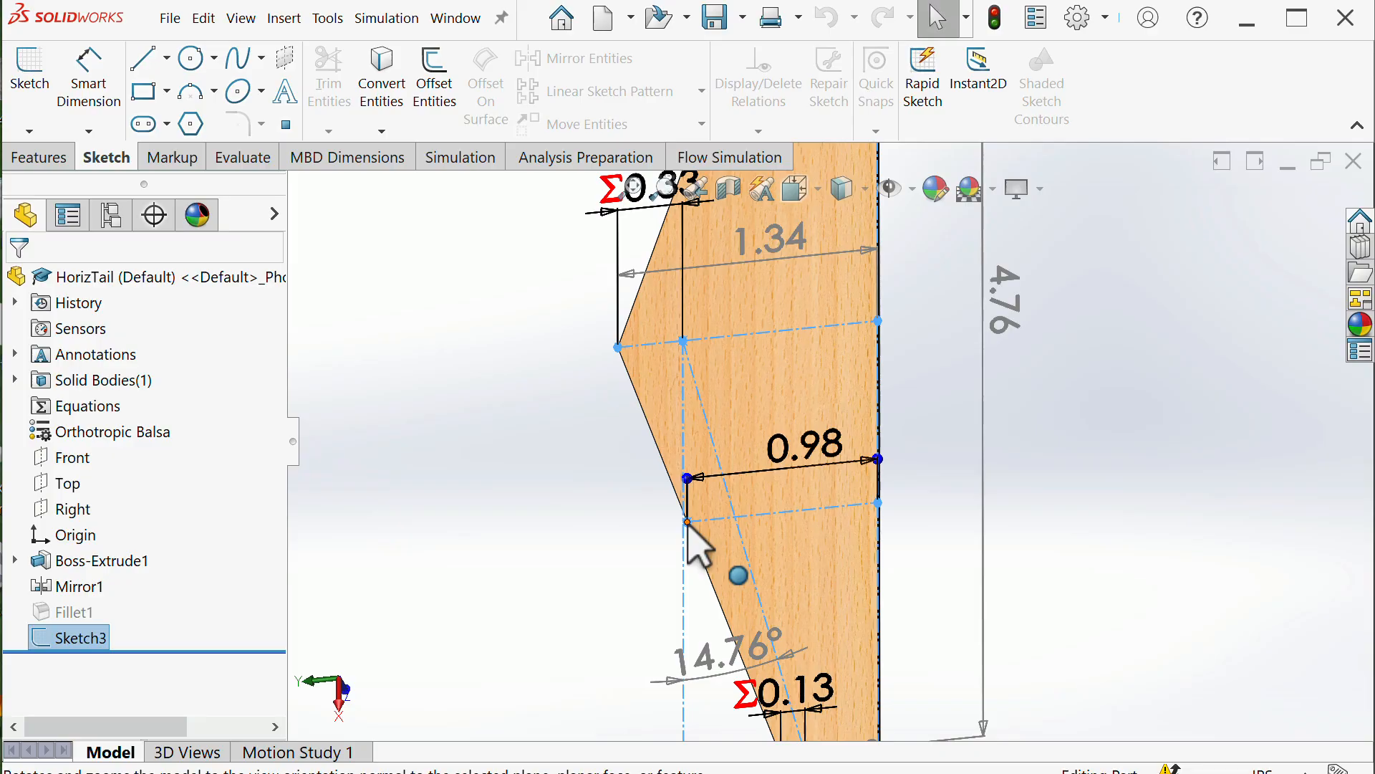
Close the HorizTail part to return to the Jetfire assembly, and switch windows to check the worksheet inputs
left_click(1353, 161)
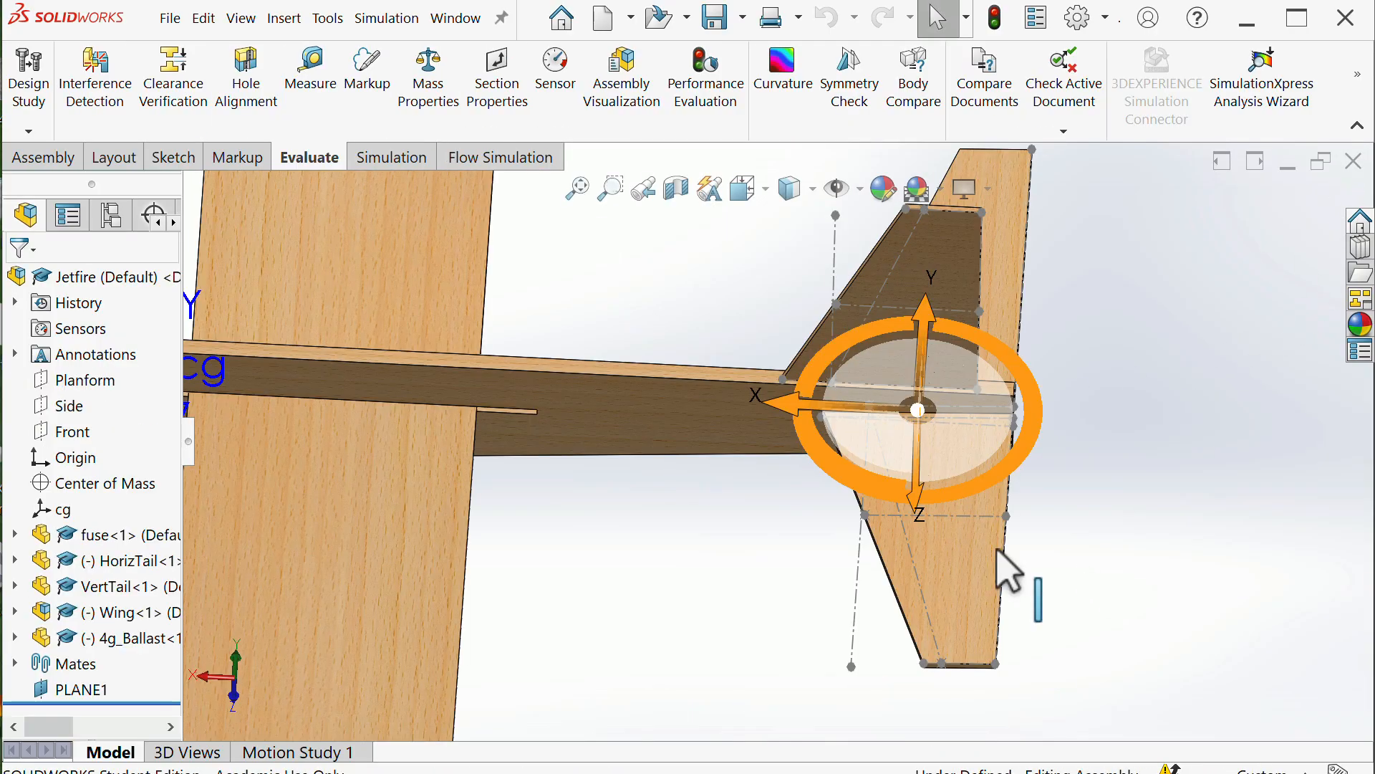
scroll(702, 543, "up", 2)
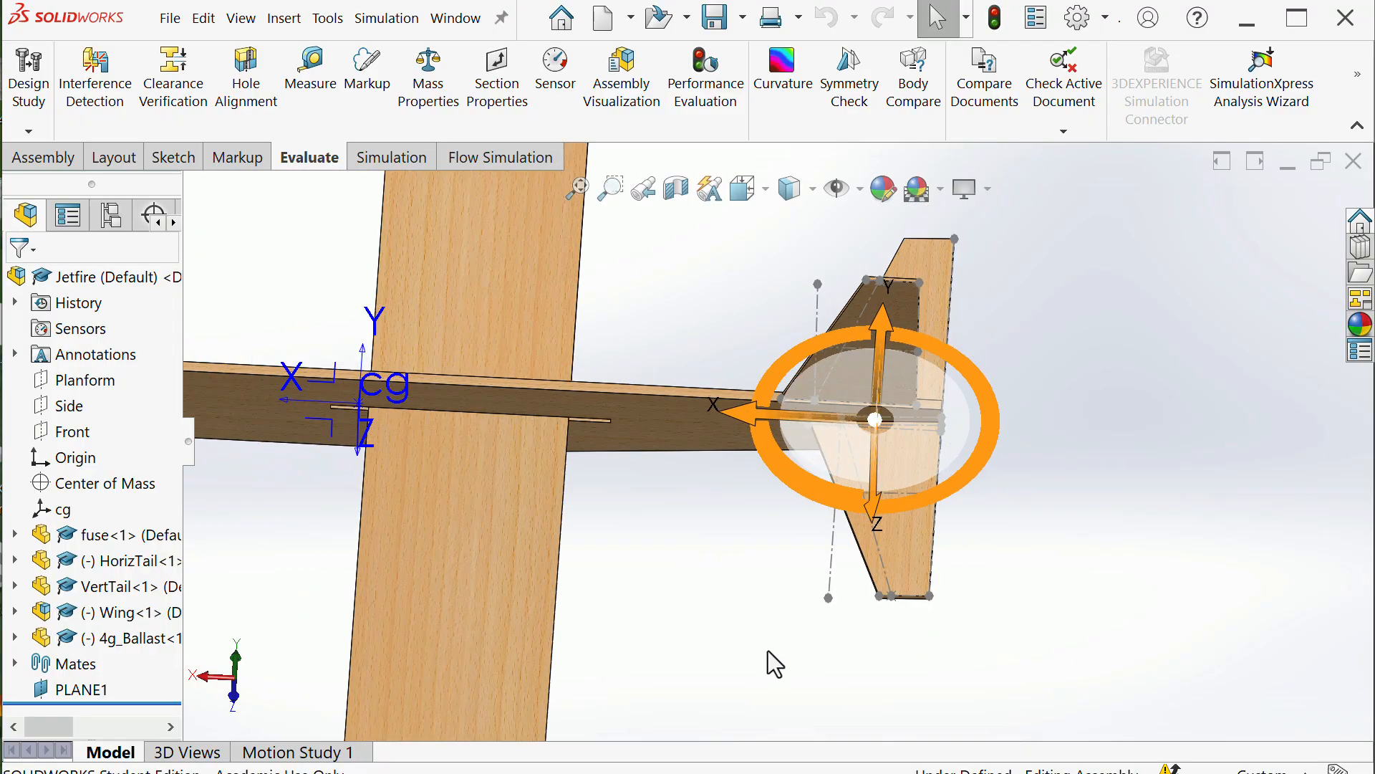
key("alt+Tab")
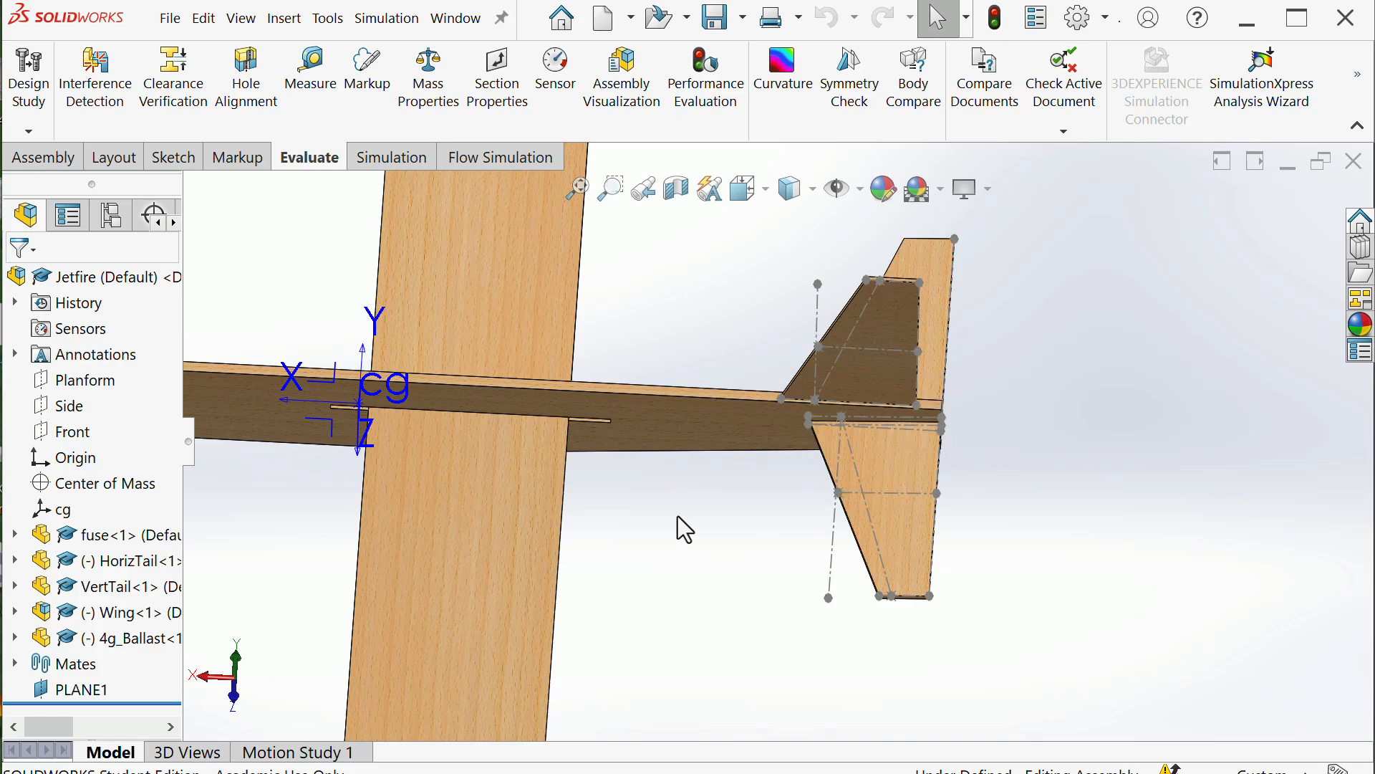
Measure from the wing's leading edge to the leading-edge point of the horizontal tail's mean chord, and clear the selection
scroll(444, 533, "down", 2)
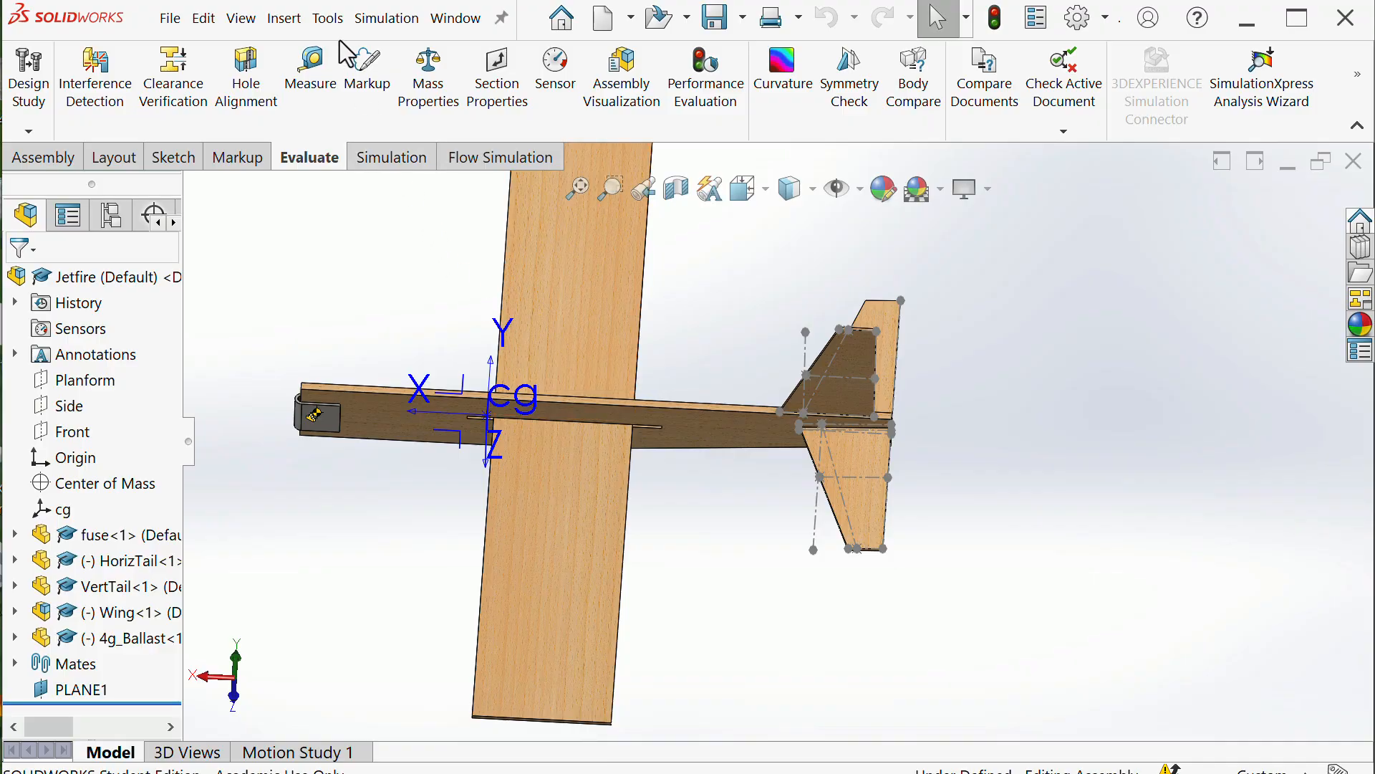
left_click(310, 71)
scroll(645, 329, "up", 2)
scroll(654, 589, "down", 1)
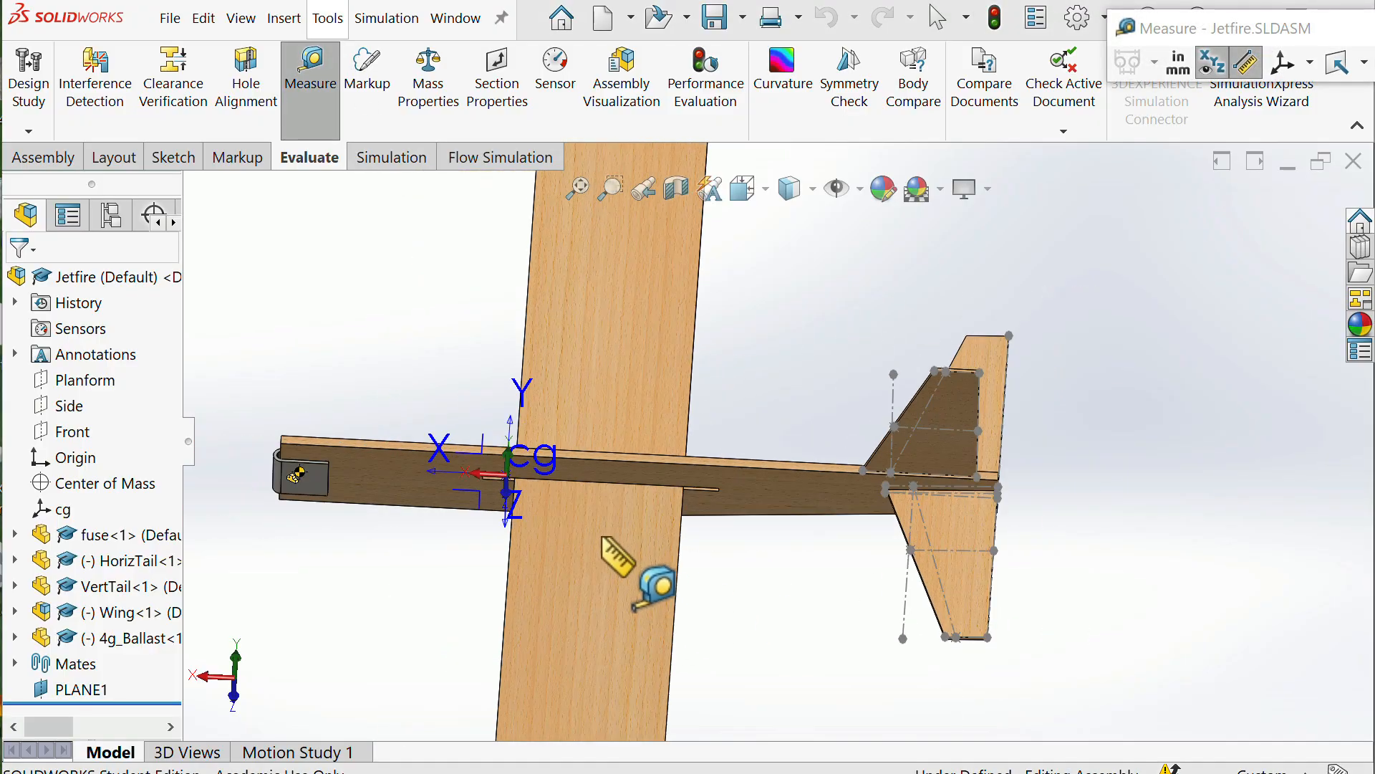
left_click(510, 538)
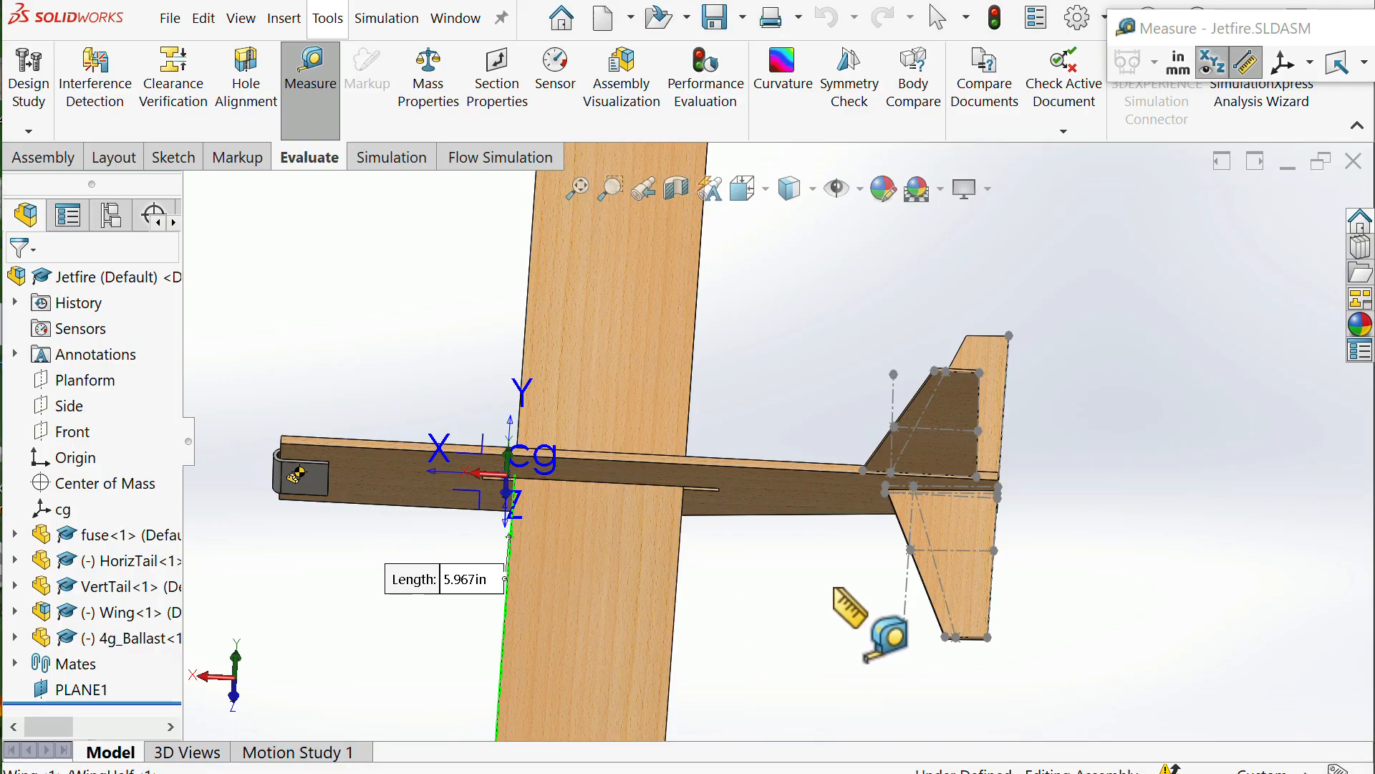
scroll(817, 555, "up", 1)
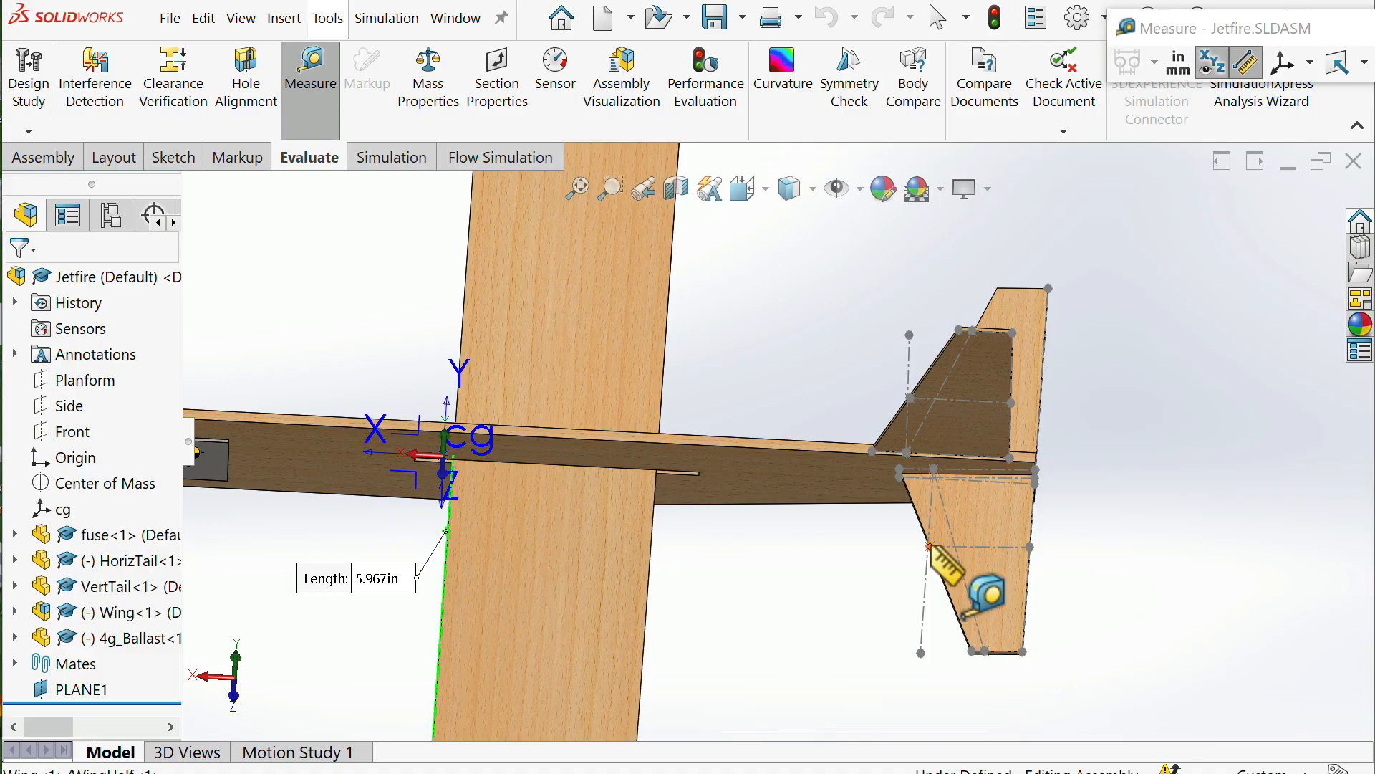
left_click(930, 547)
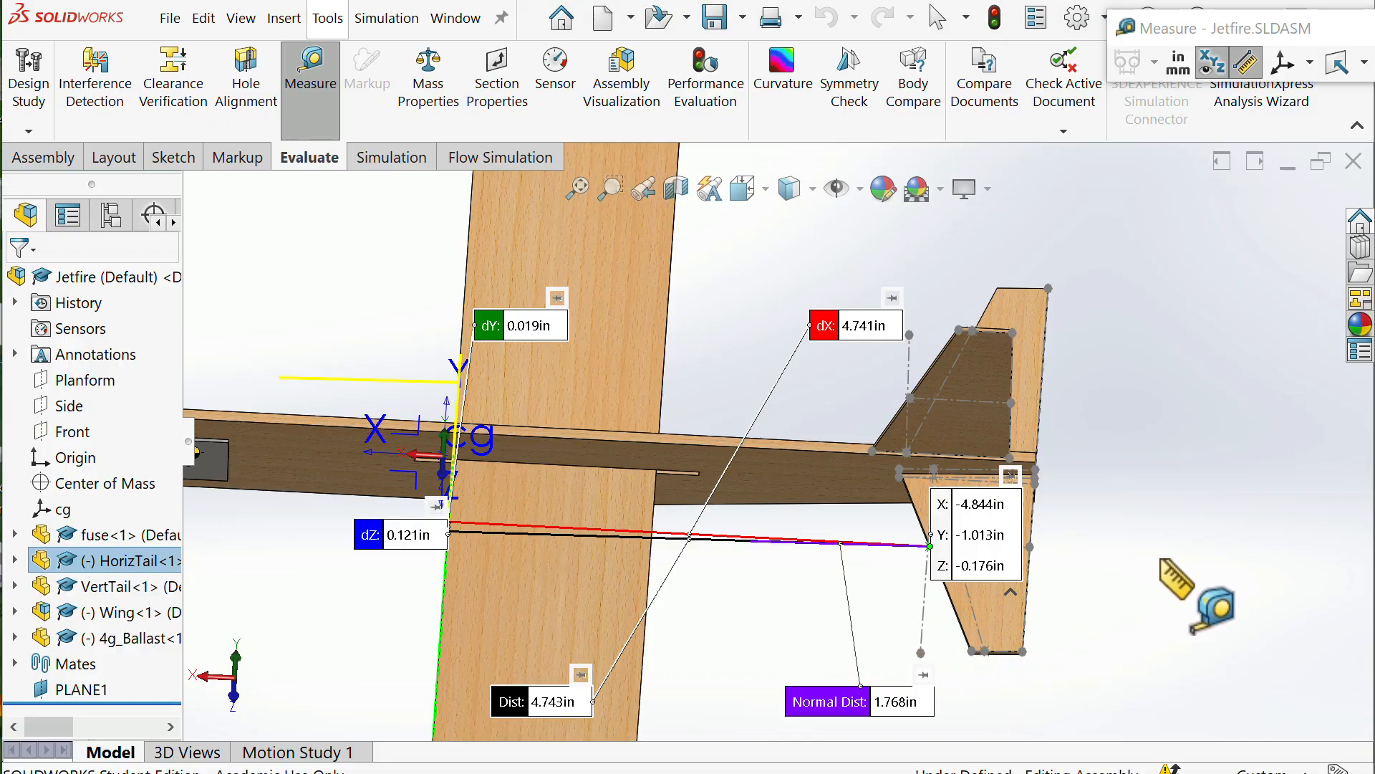
left_click(1146, 573)
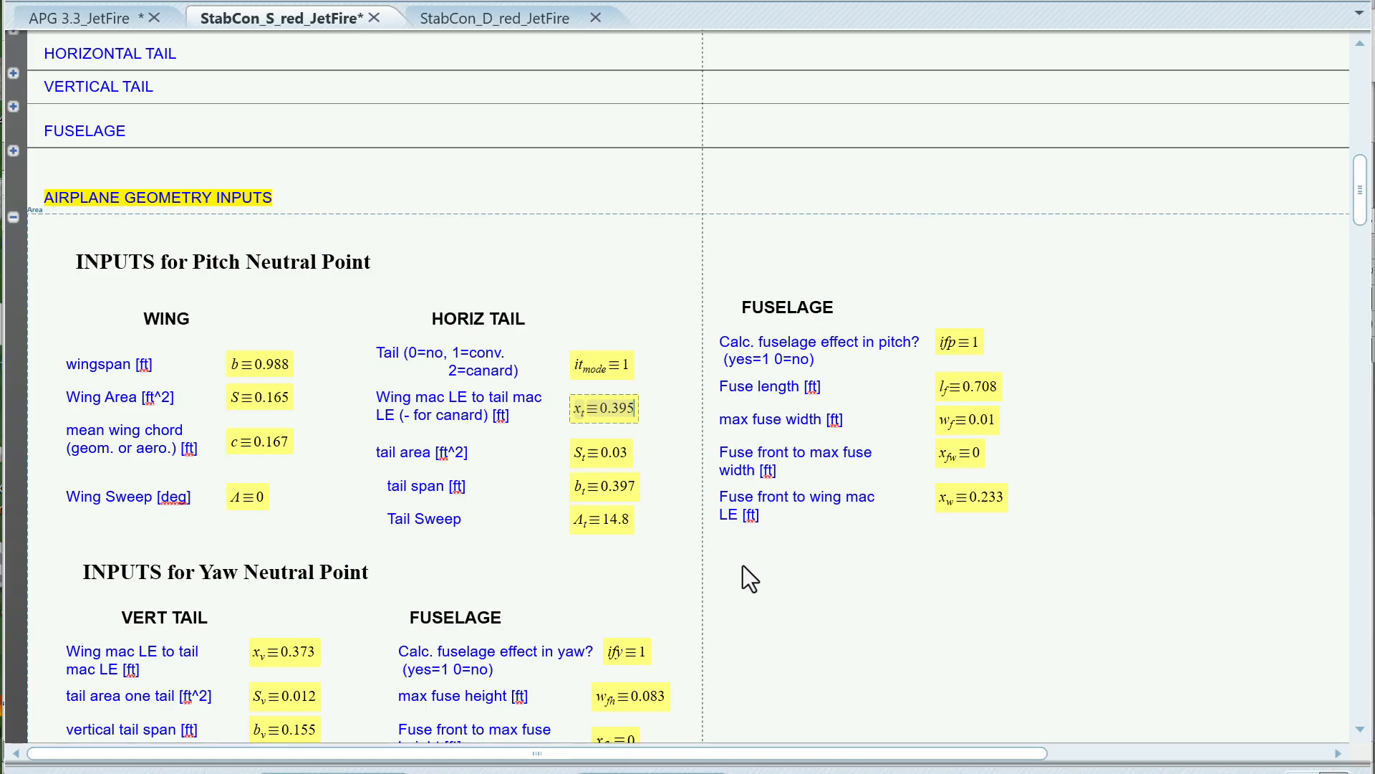
Review the pitch neutral point inputs in the StabCon_S worksheet and examine the Jetfire fuselage from the side and from above
scroll(625, 550, "up", 1)
scroll(605, 541, "down", 2)
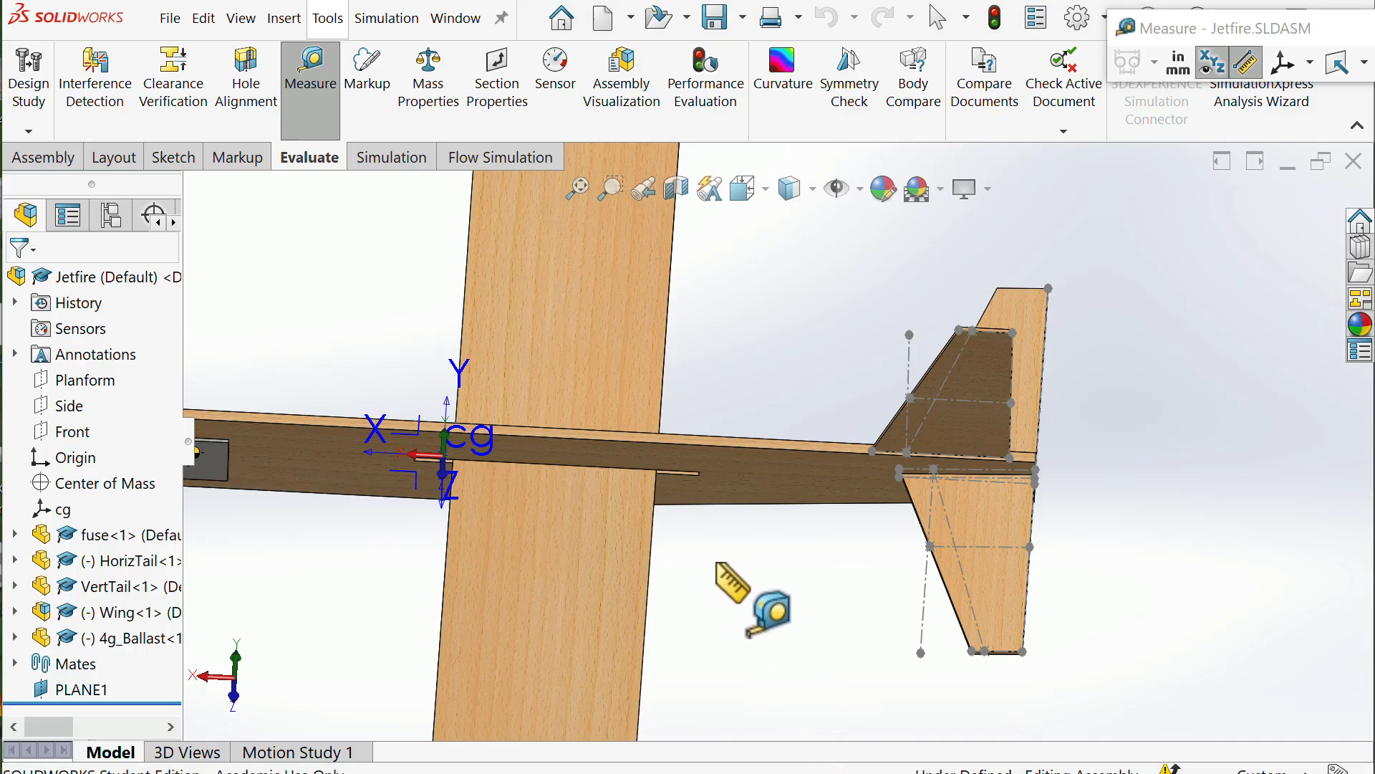
middle_click_drag(737, 577, 758, 396)
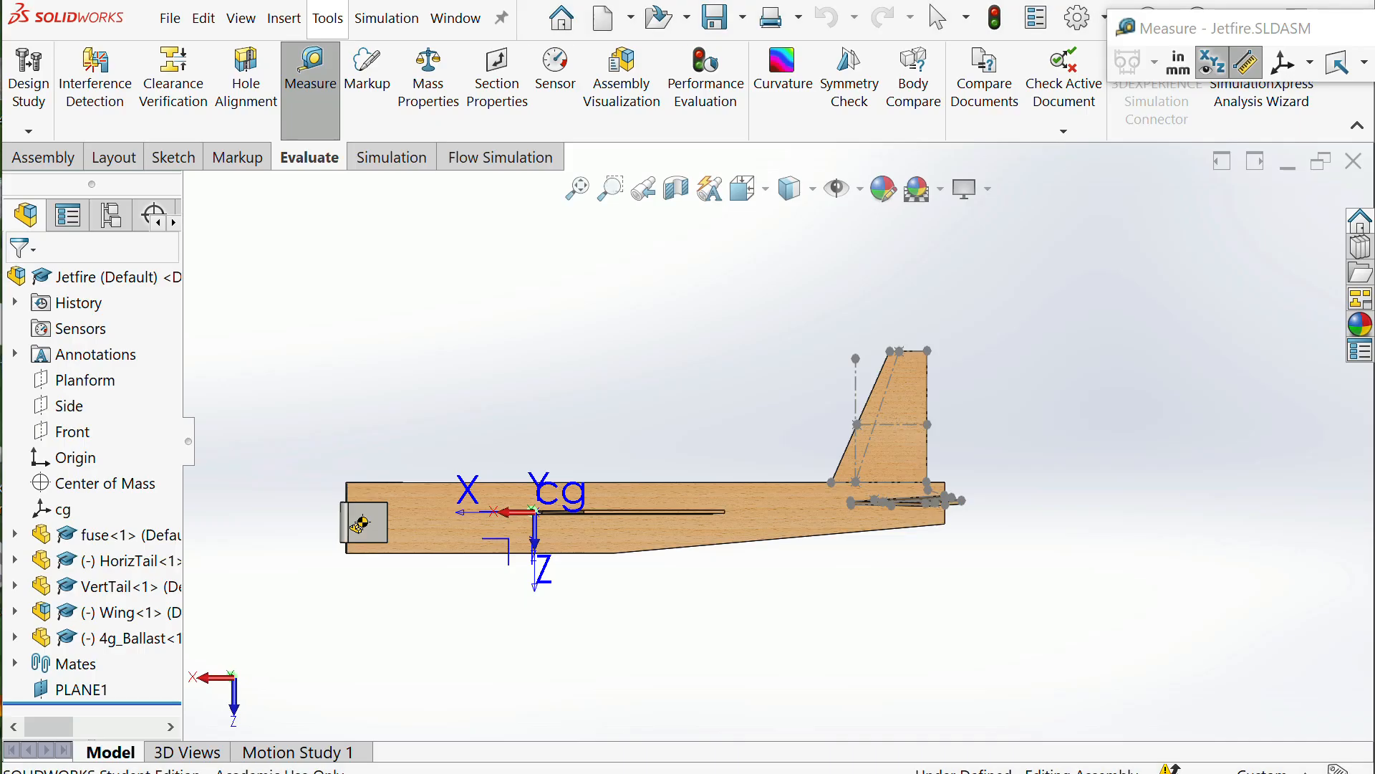
middle_click_drag(645, 337, 603, 551)
scroll(719, 455, "up", 3)
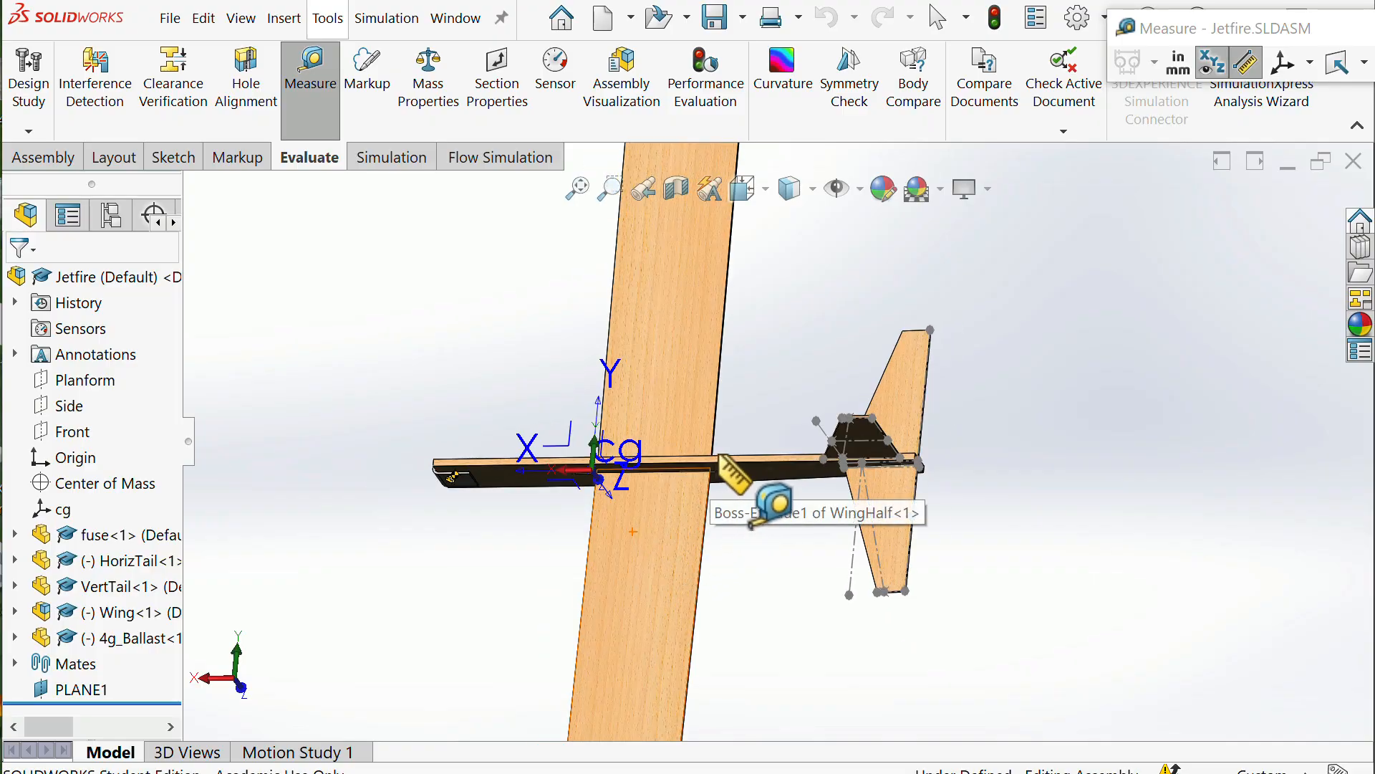
scroll(740, 459, "down", 1)
middle_click_drag(741, 459, 756, 514)
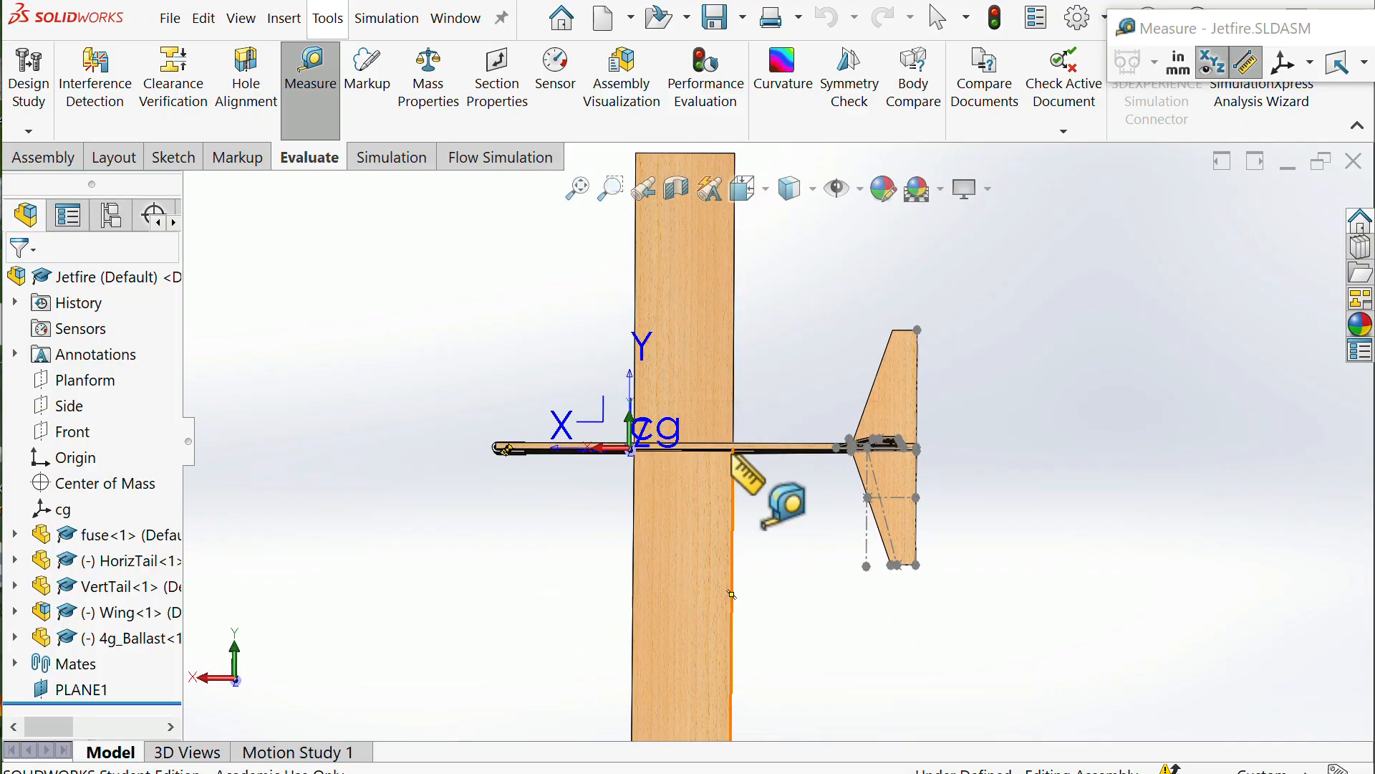
Measure from the front edge of the fuselage to the wing's leading edge
scroll(691, 430, "down", 1)
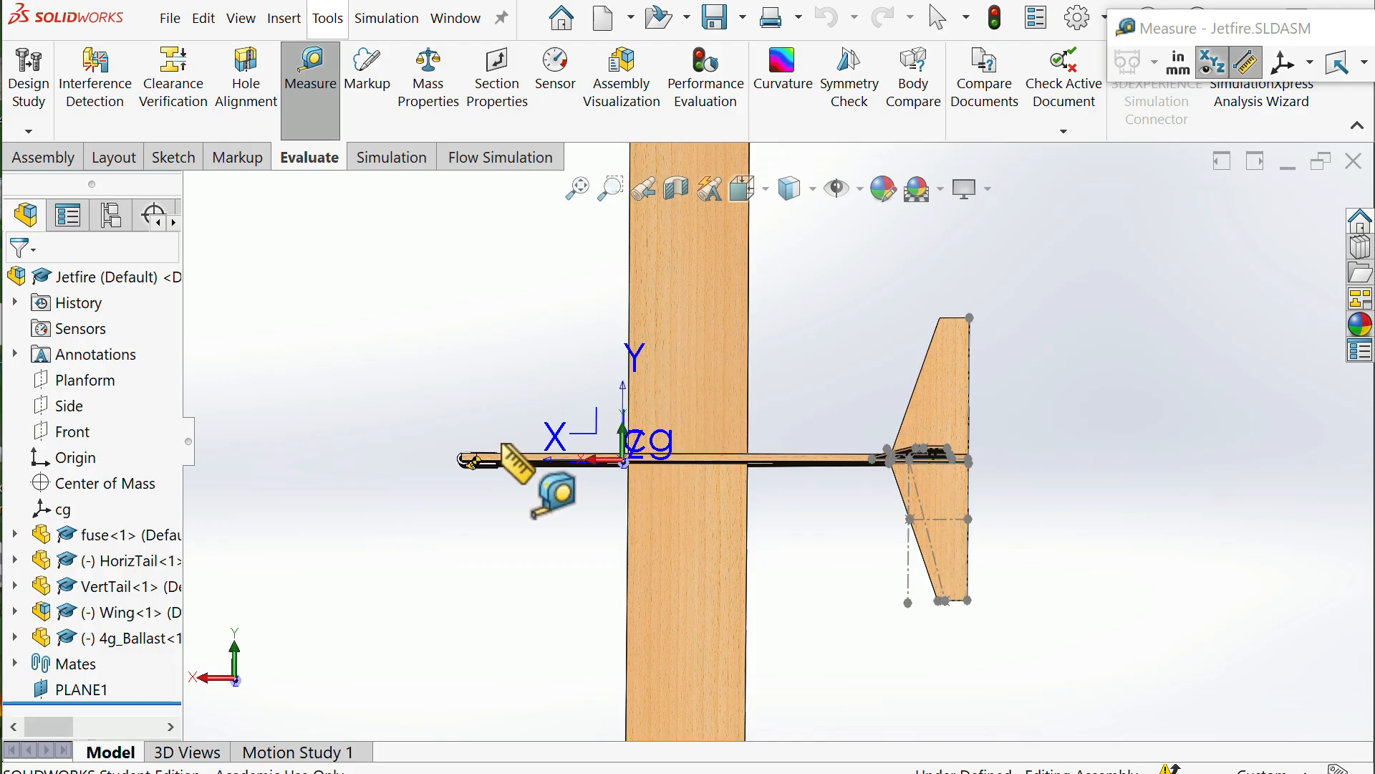
scroll(462, 459, "down", 3)
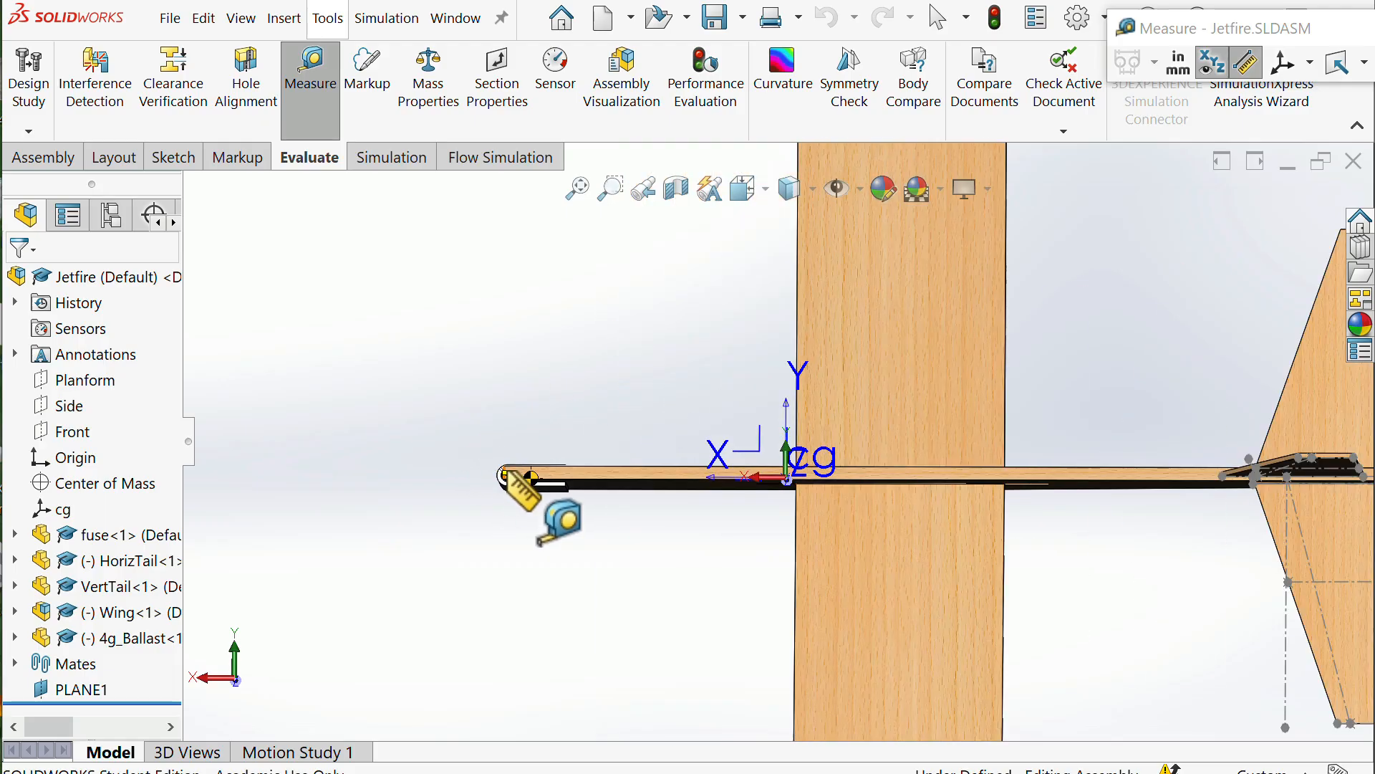
scroll(505, 475, "down", 2)
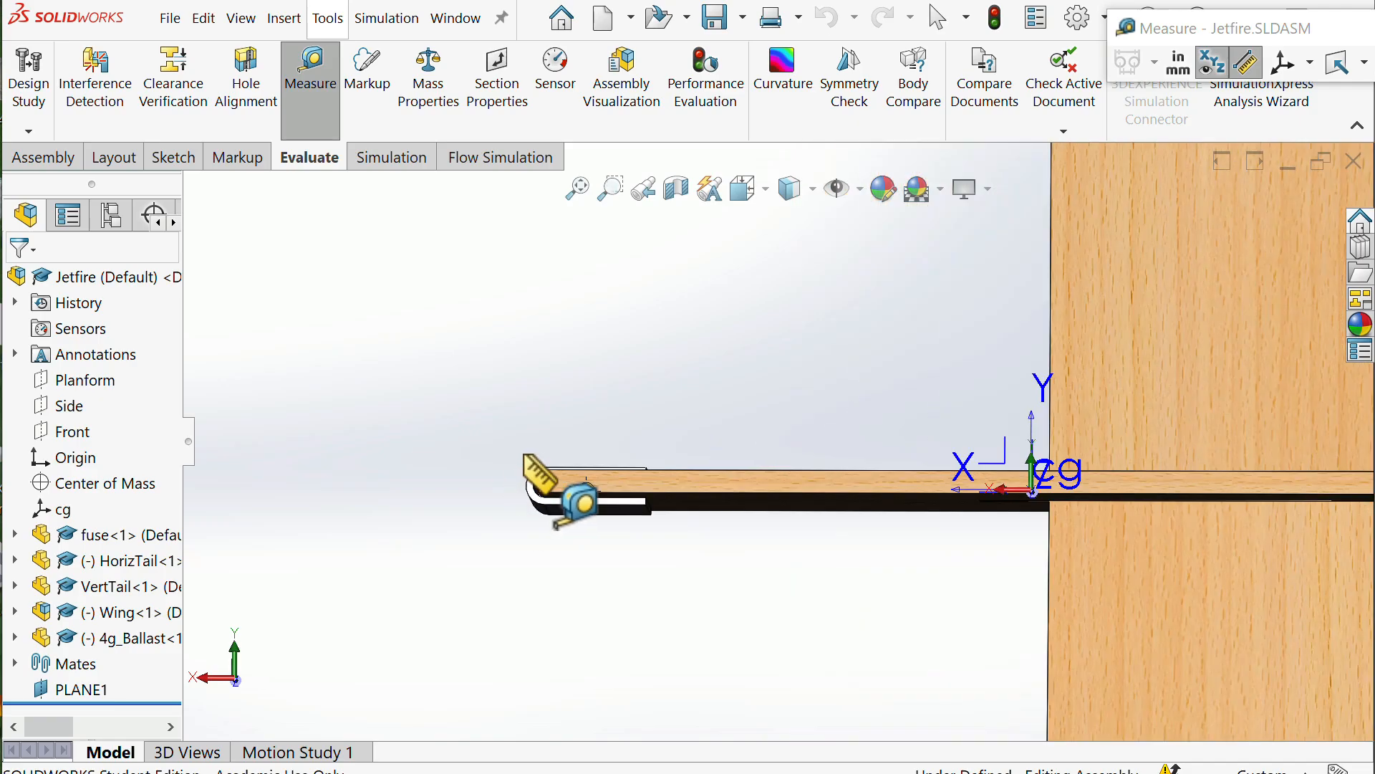
scroll(546, 484, "down", 2)
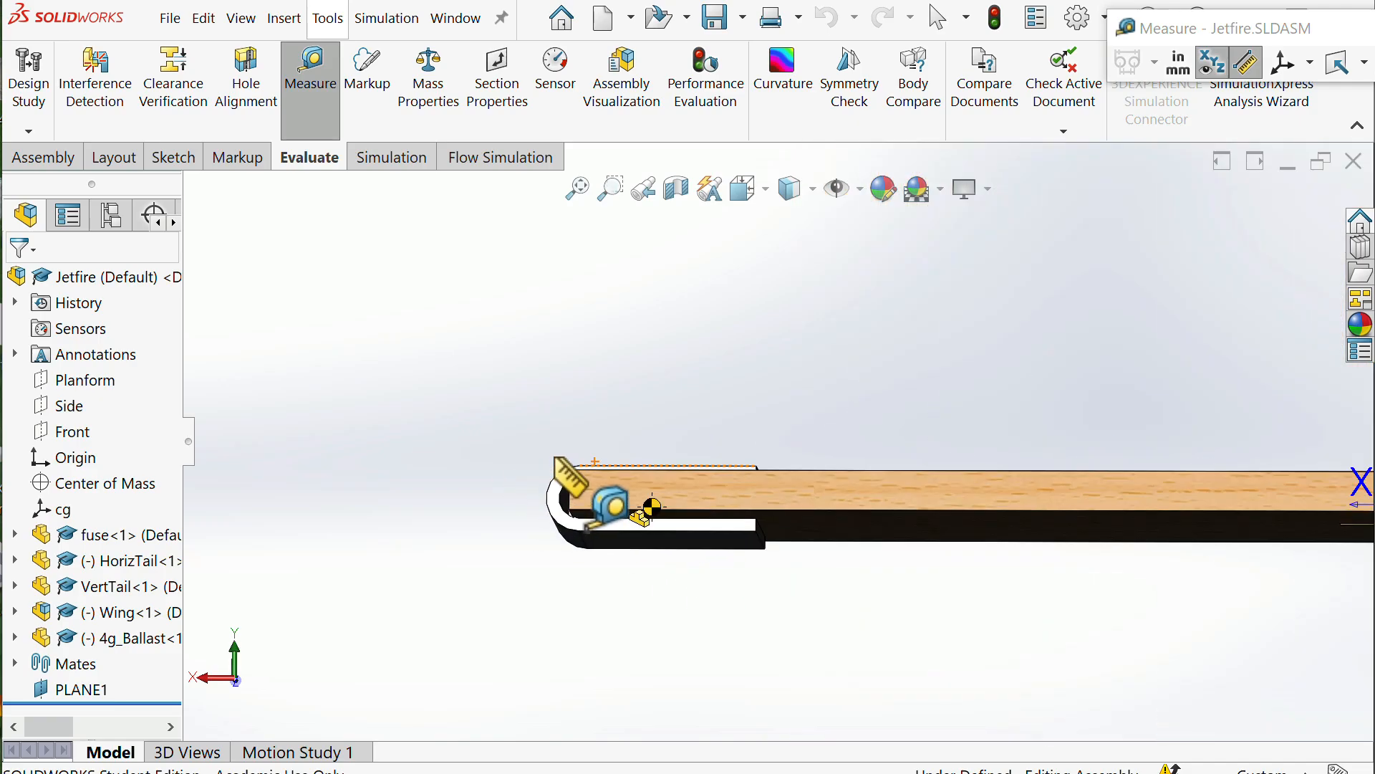
left_click(569, 484)
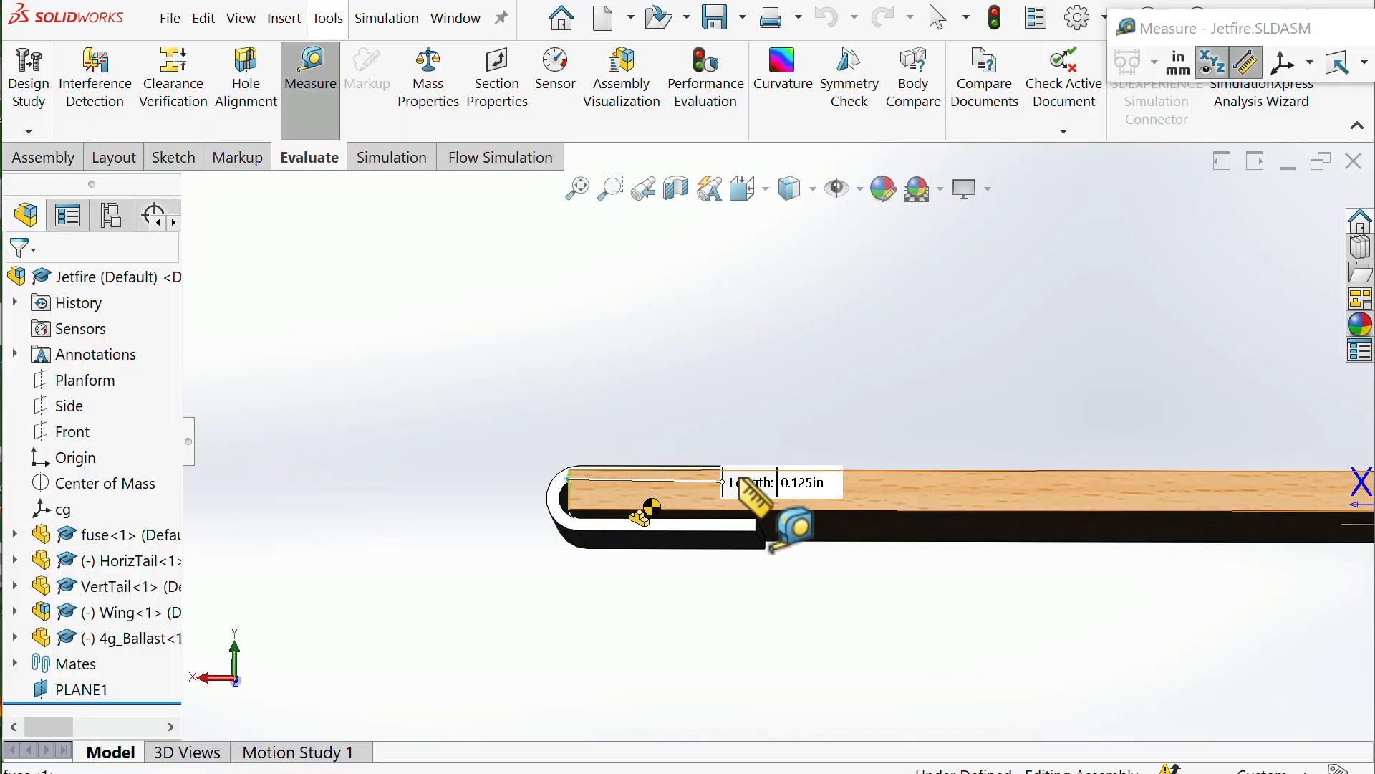
scroll(781, 458, "up", 5)
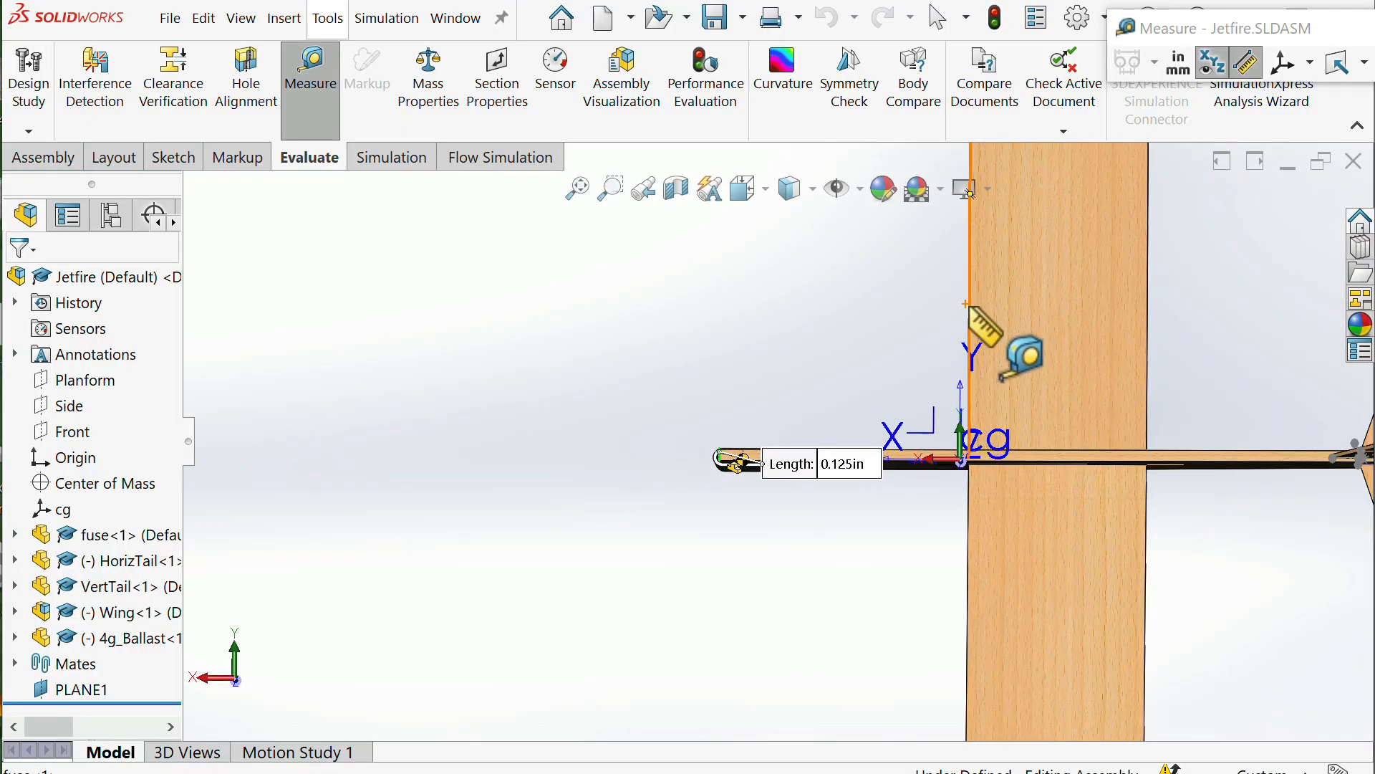
left_click(966, 304)
scroll(888, 391, "up", 1)
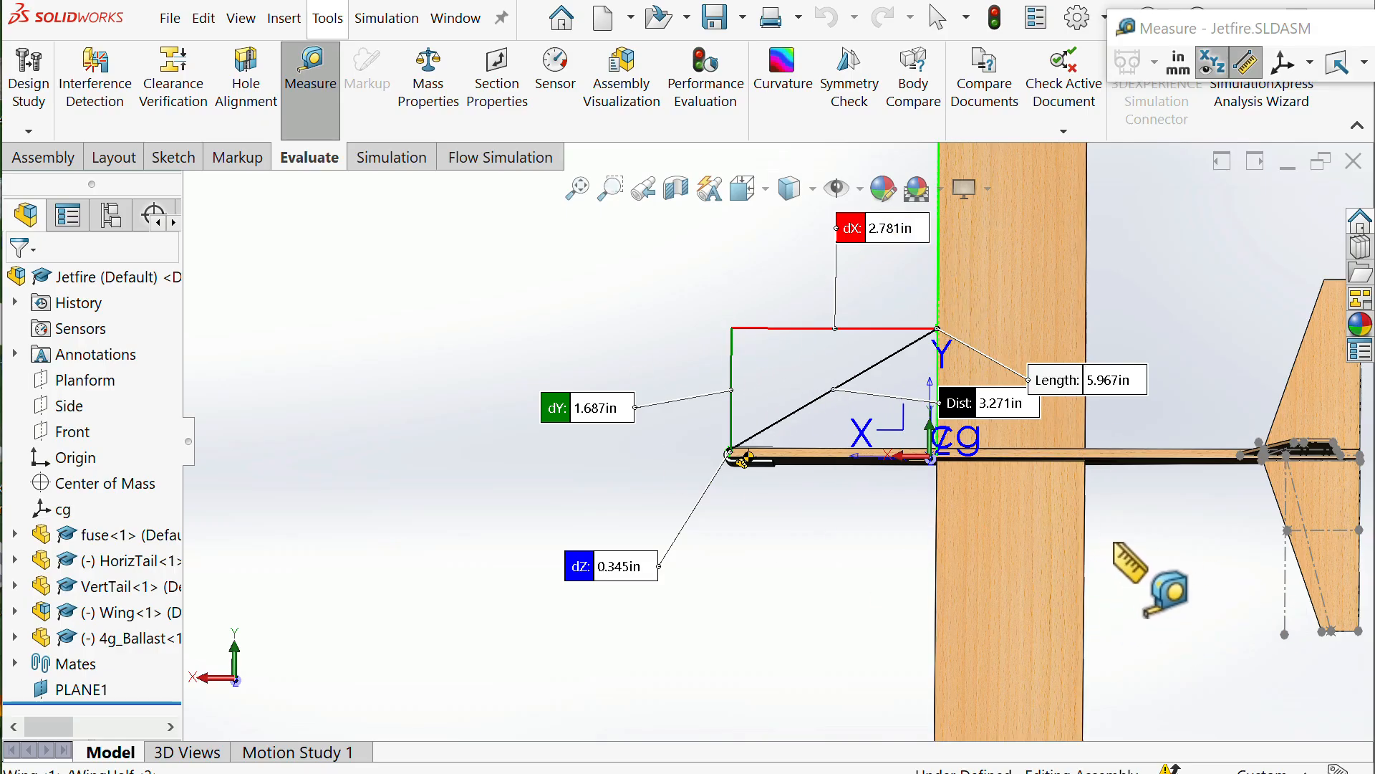
Check the vertical tail and fuselage inputs for the yaw neutral point in the StabCon_S worksheet, and return to the Jetfire assembly
scroll(1139, 559, "down", 2)
scroll(947, 439, "up", 3)
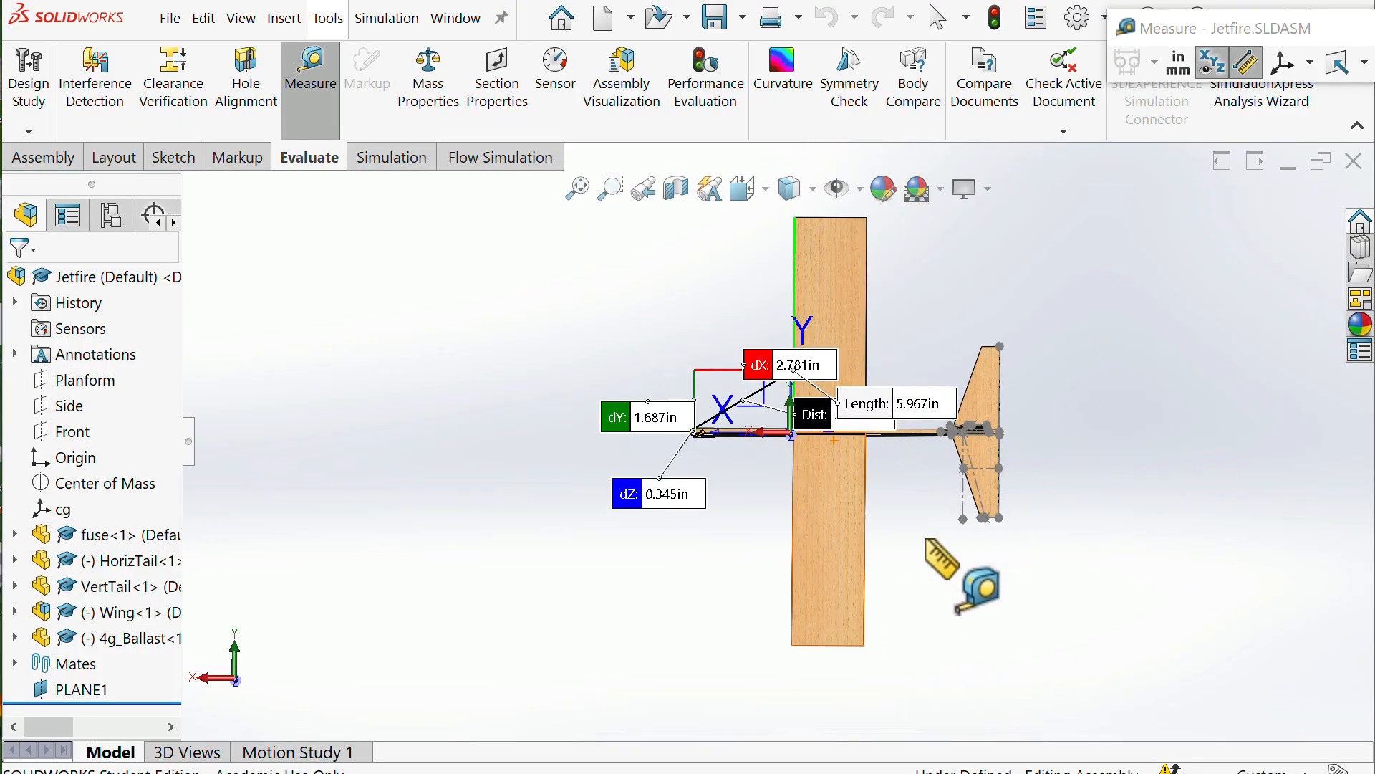
middle_click_drag(988, 574, 901, 347)
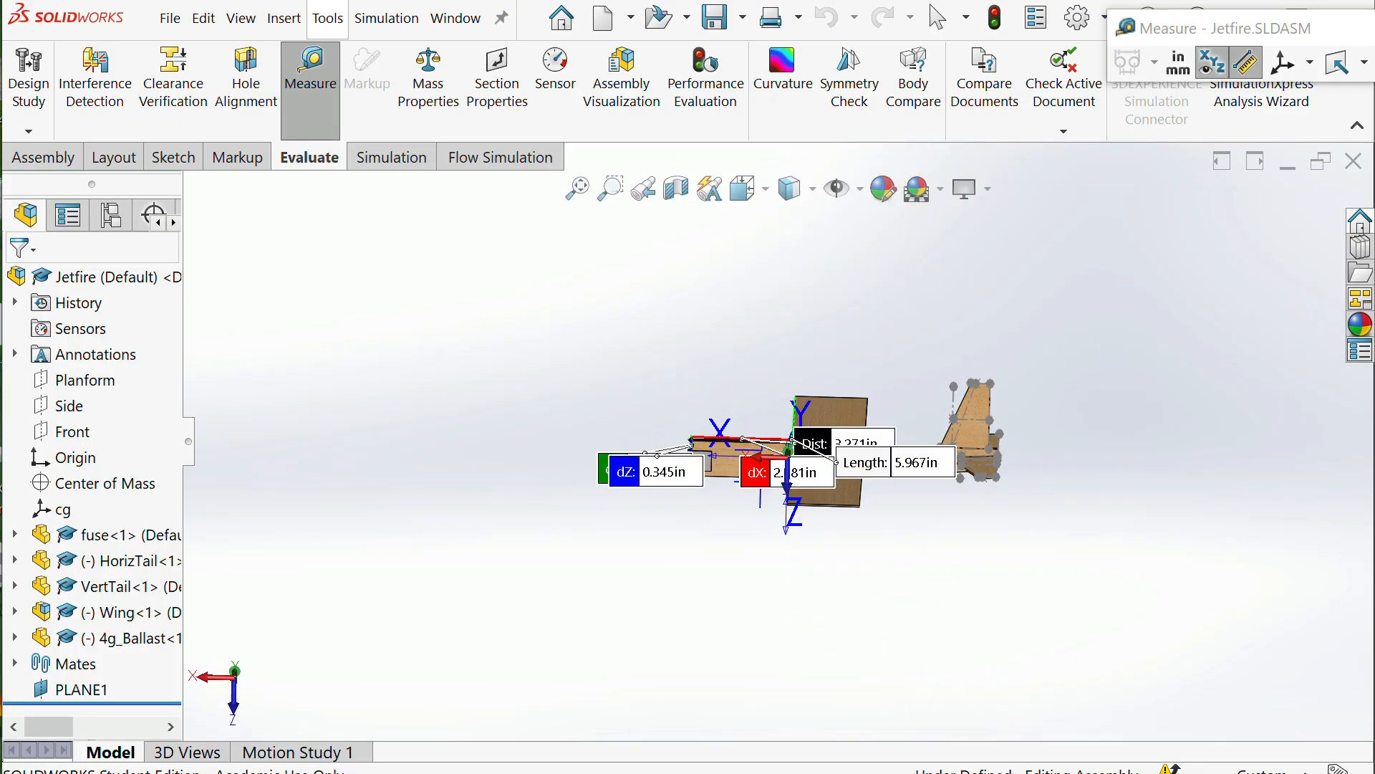
key("alt+Tab")
scroll(798, 464, "down", 2)
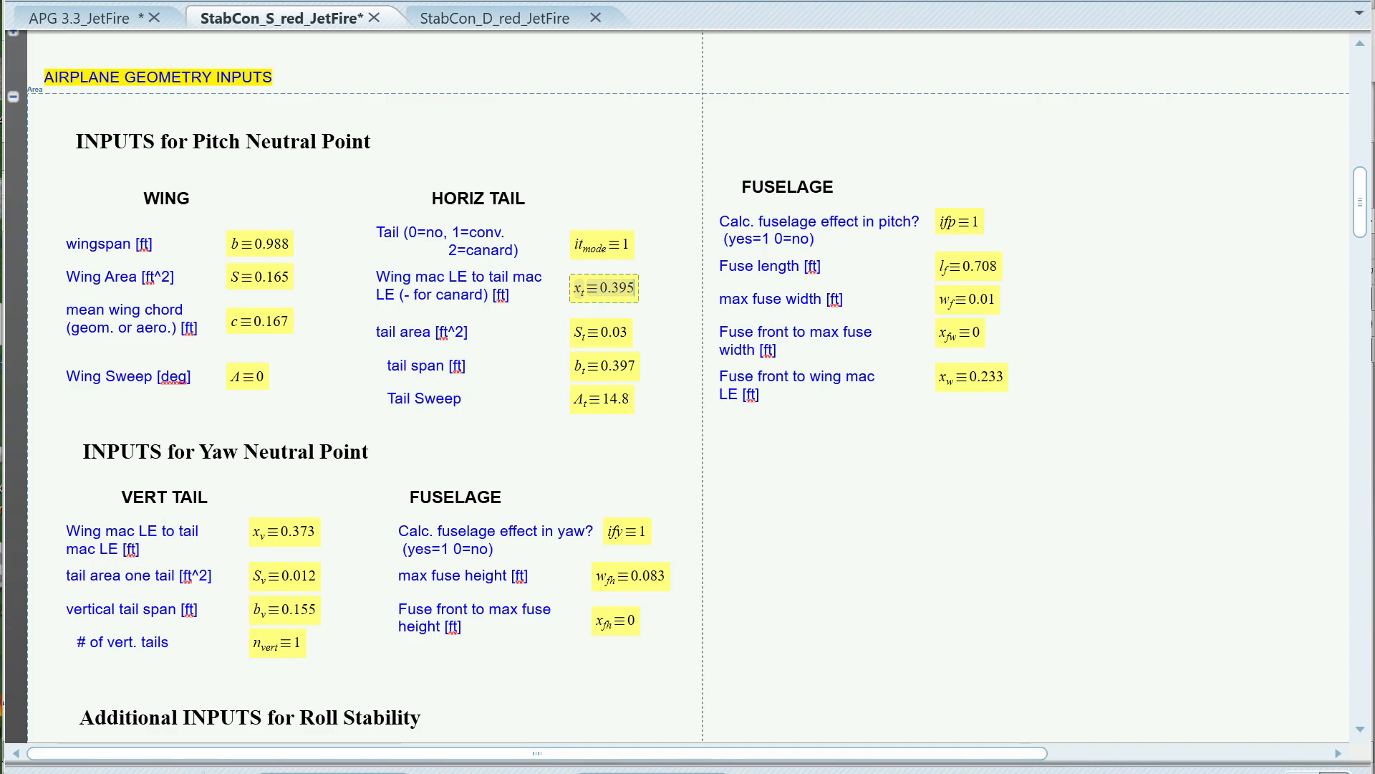
key("alt+Tab")
In a straight side view, measure from the wing's leading edge to the leading-edge point of the vertical tail's mean chord
middle_click_drag(927, 630, 884, 500)
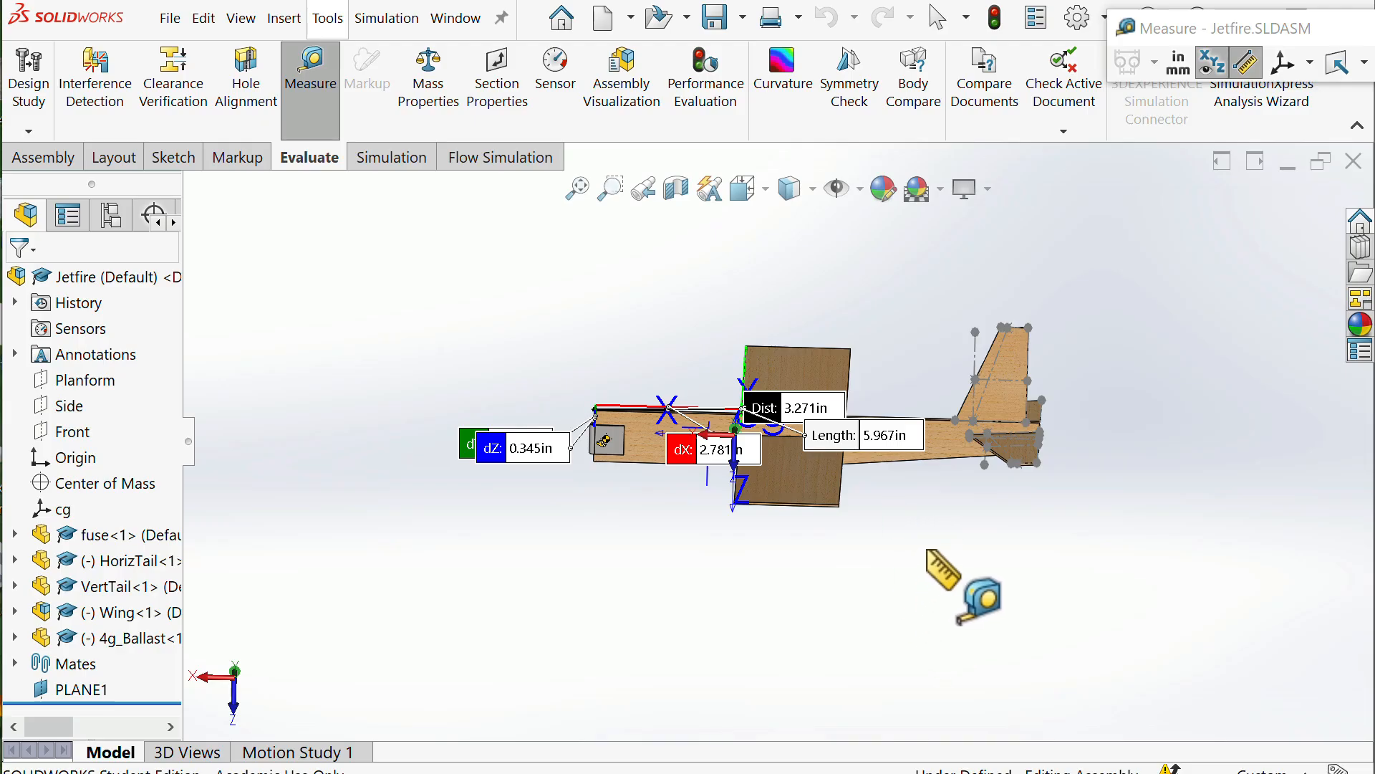
key("space")
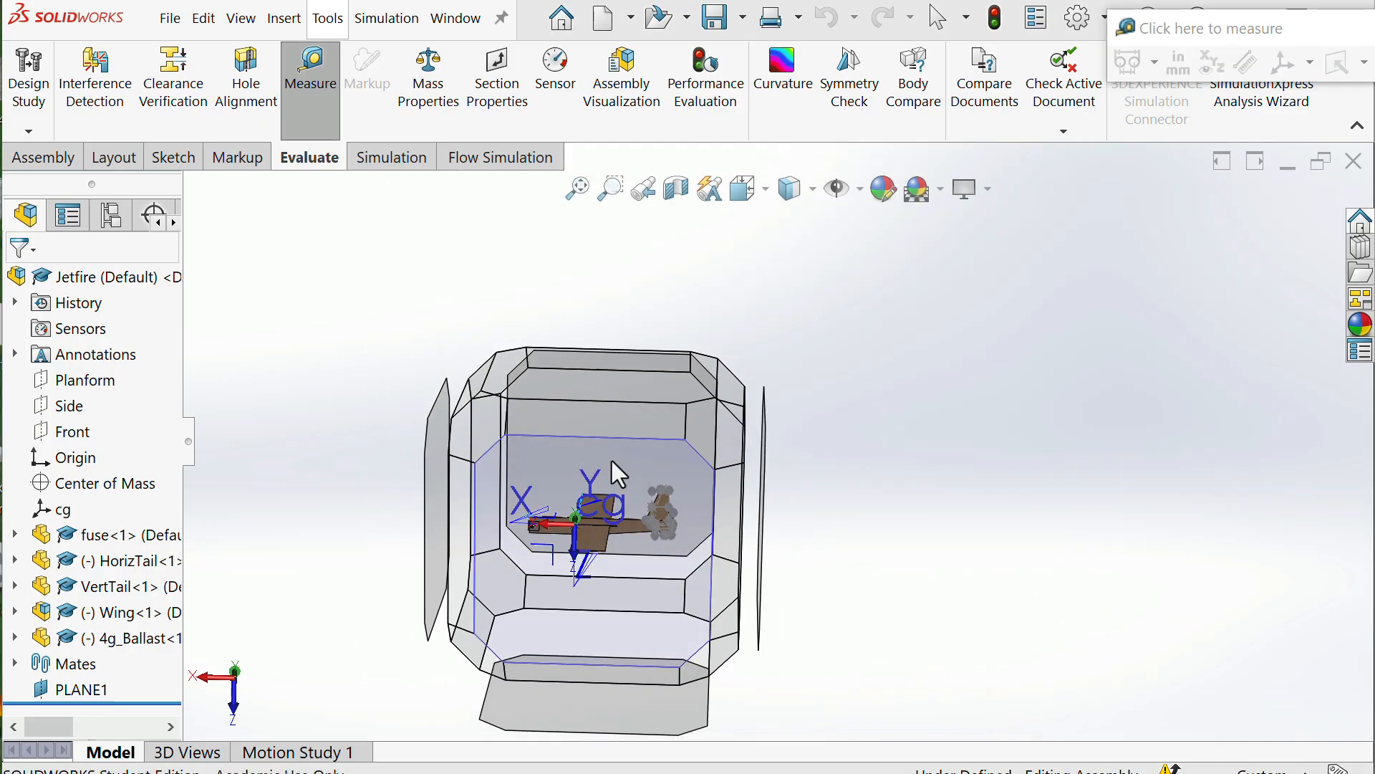
left_click(612, 462)
scroll(1024, 462, "down", 5)
scroll(1013, 454, "up", 2)
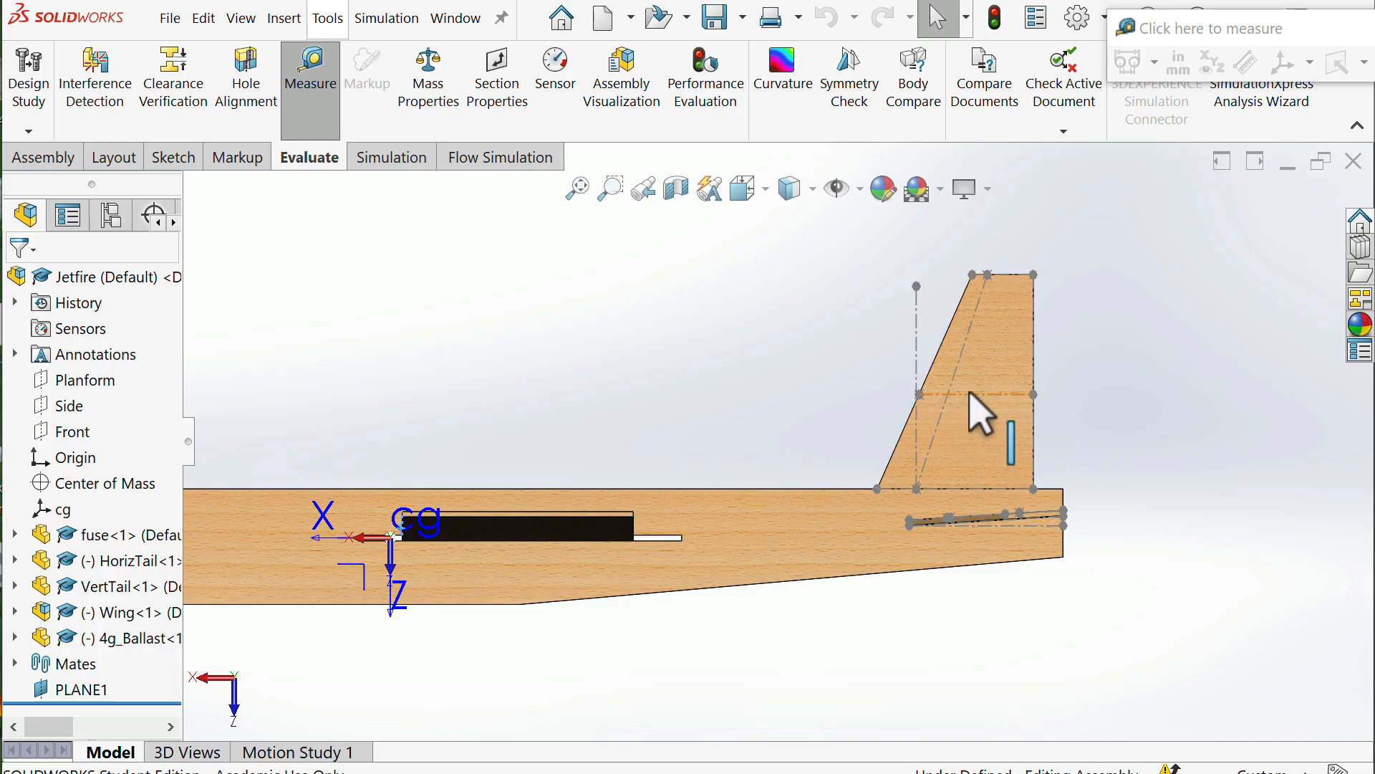
scroll(970, 401, "up", 1)
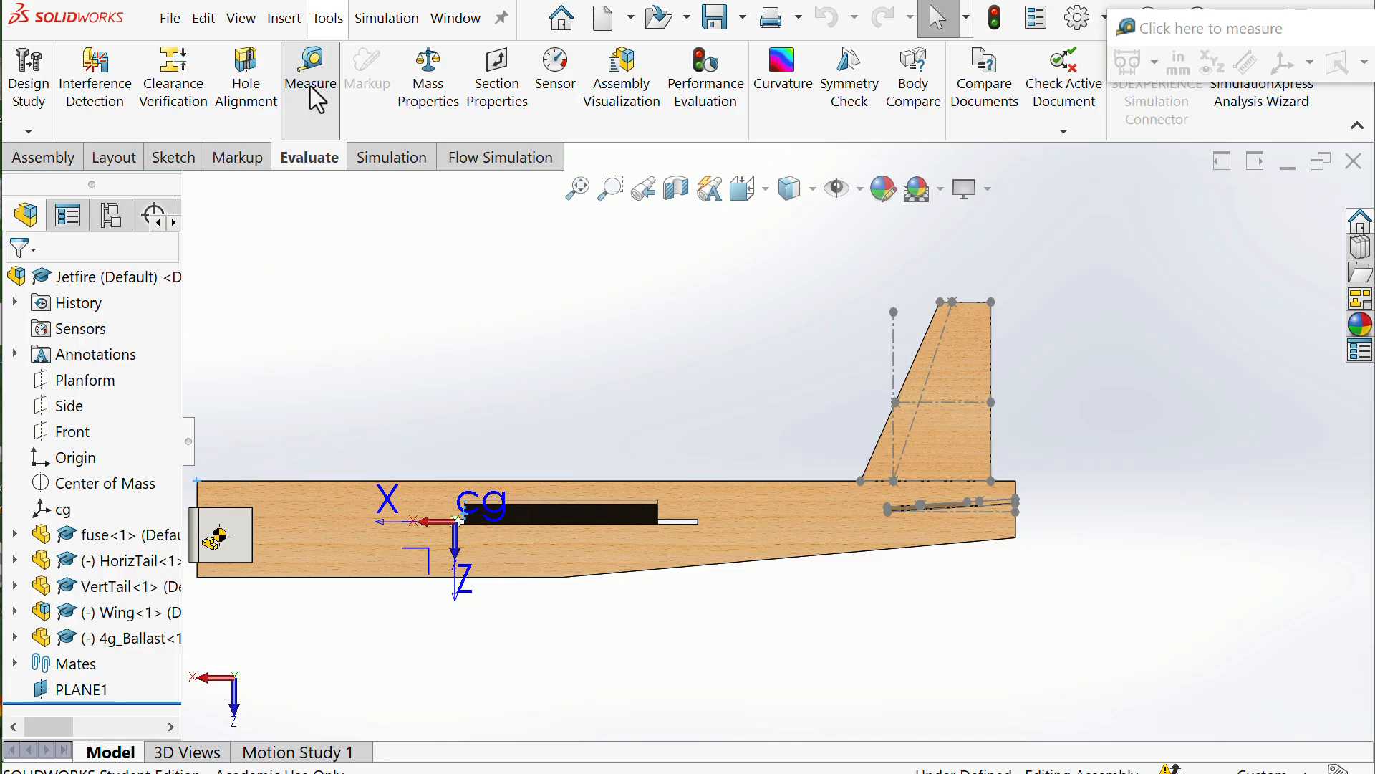
scroll(497, 523, "down", 3)
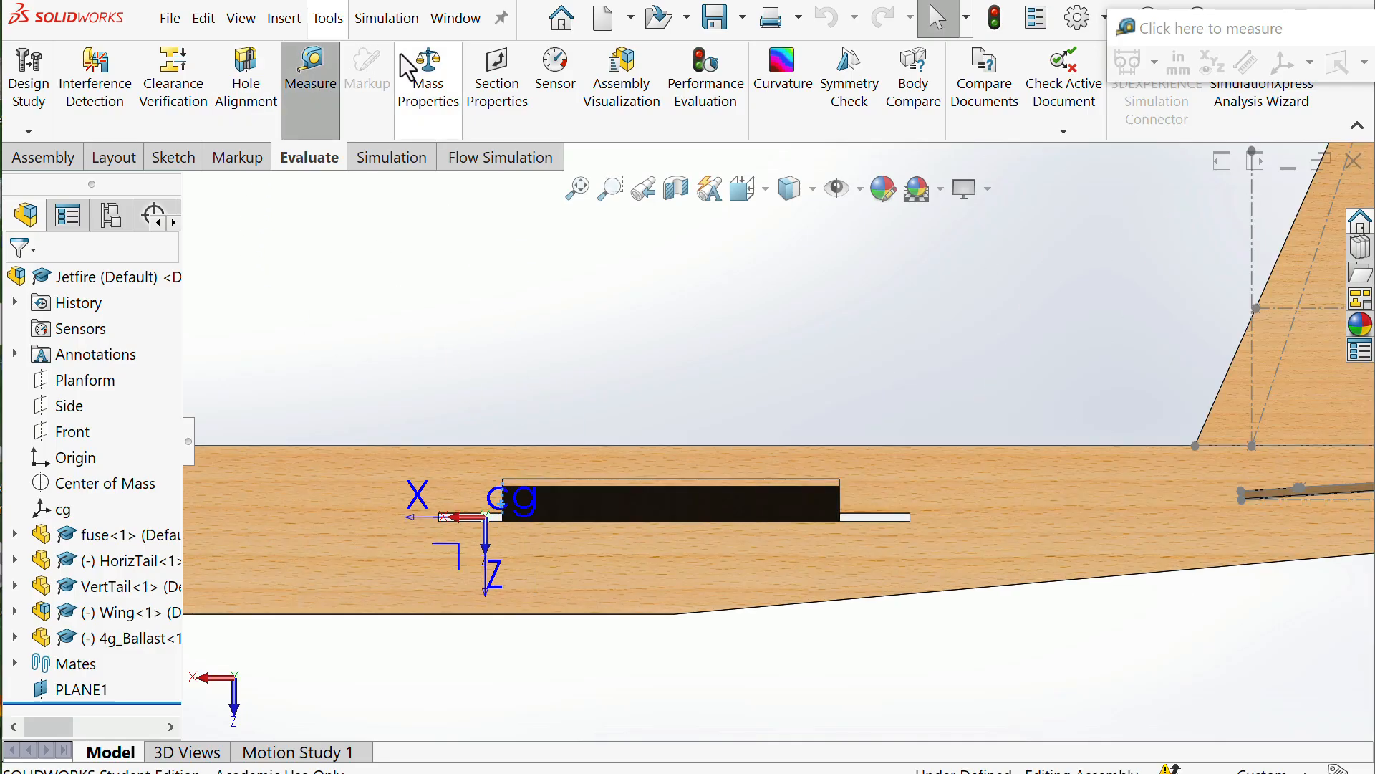
left_click(310, 79)
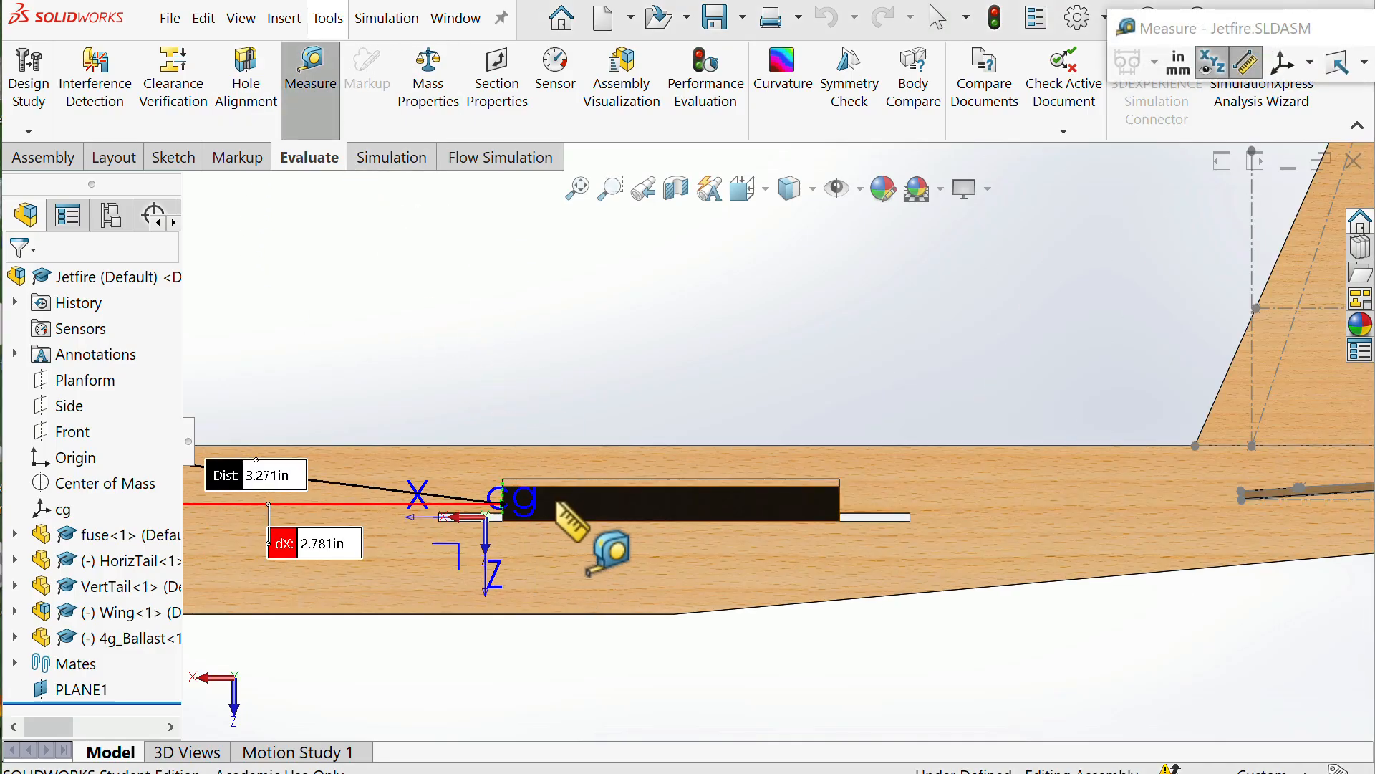
scroll(568, 453, "down", 3)
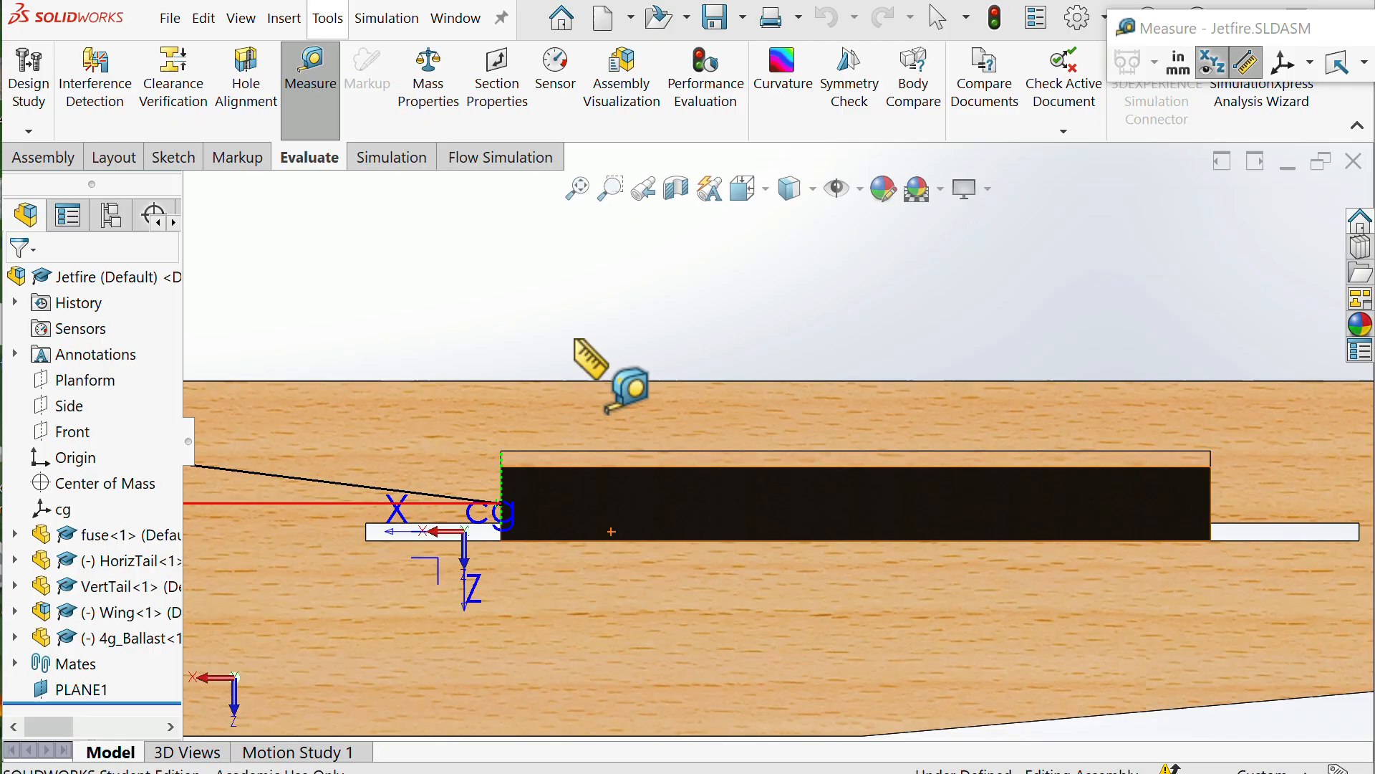
left_click(501, 457)
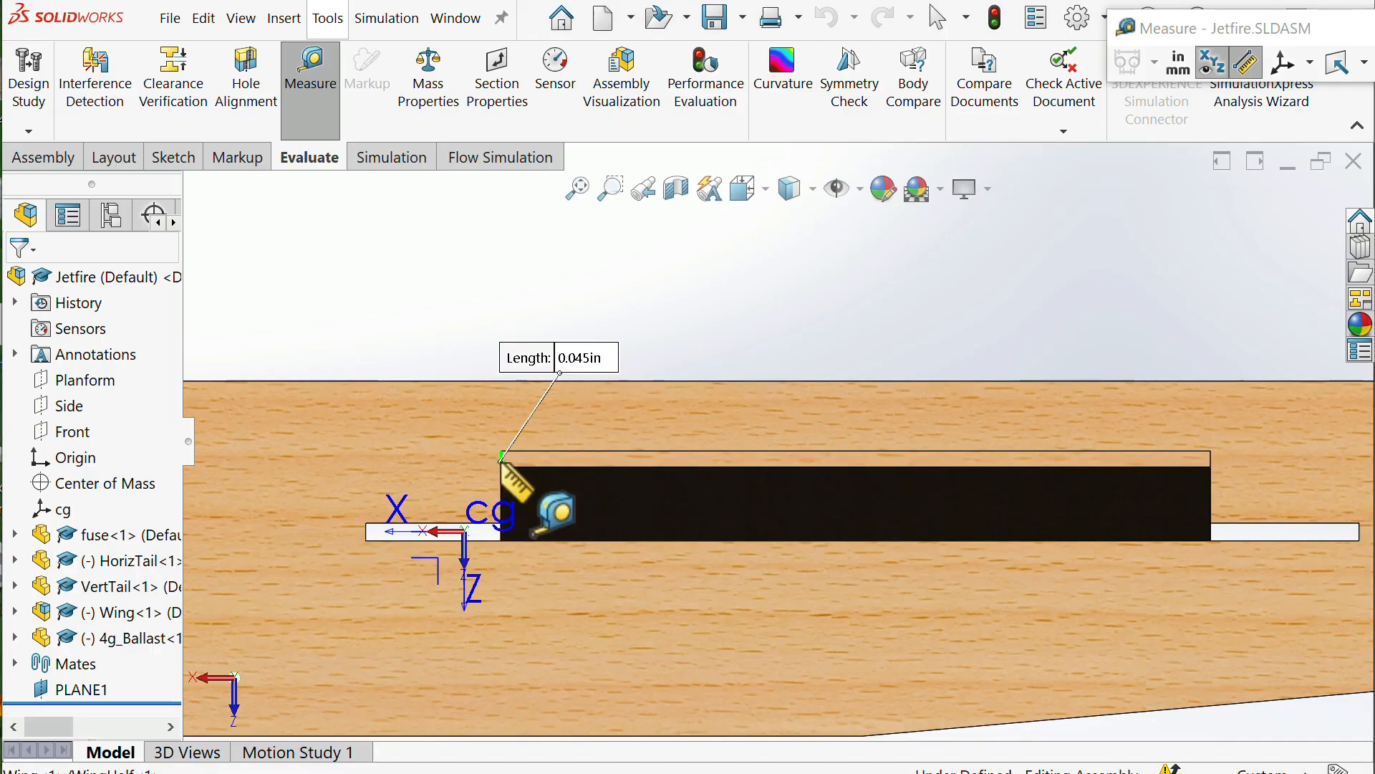
scroll(787, 494, "up", 3)
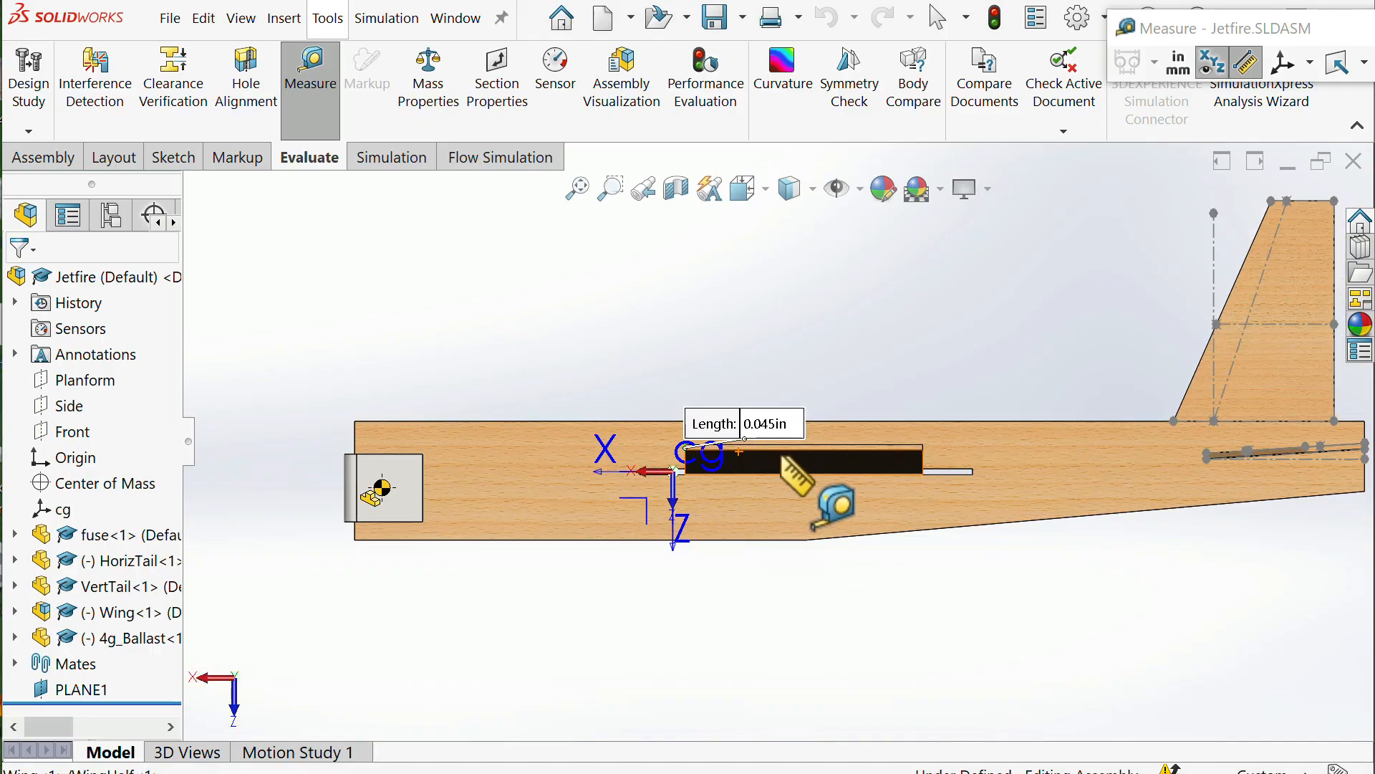
left_click(1217, 323)
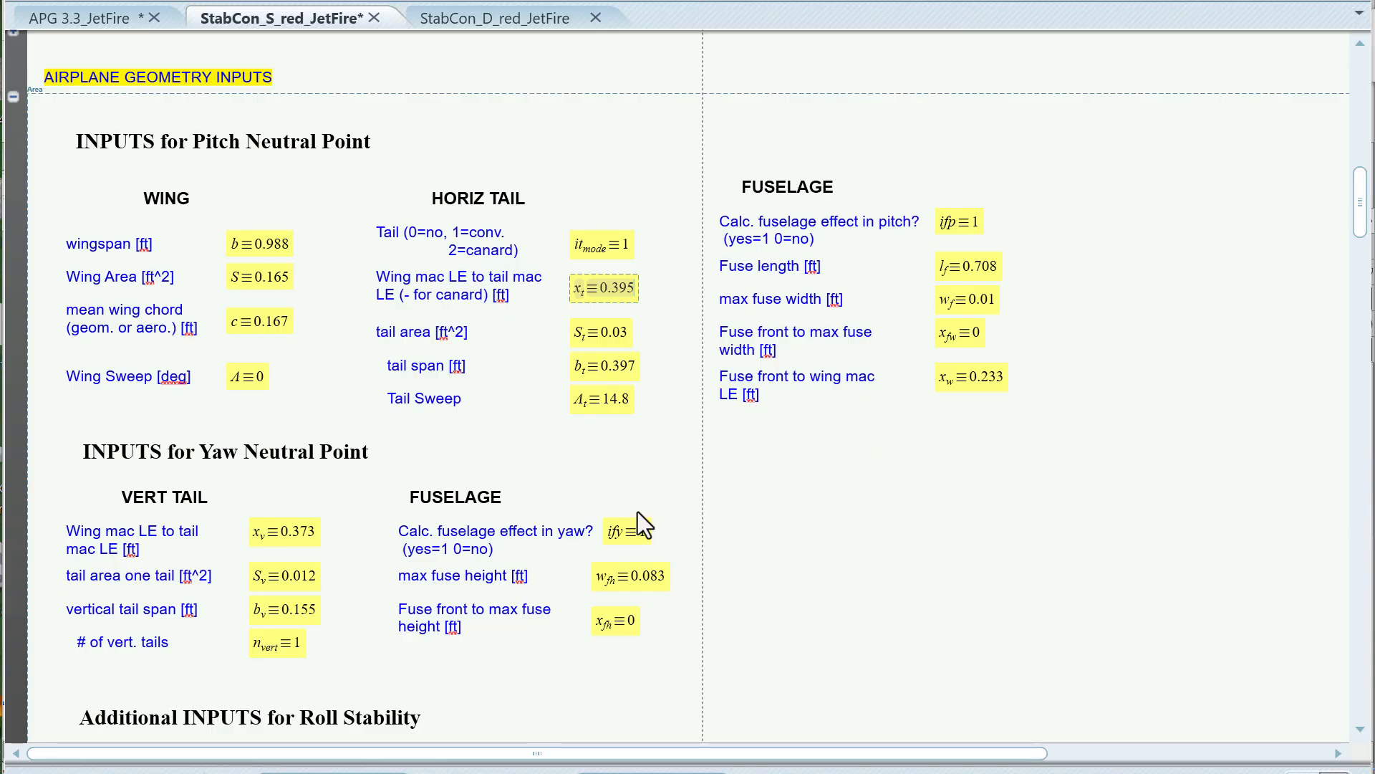
Check the additional roll stability inputs in the worksheet and examine the Jetfire wing in a straight front view
scroll(639, 504, "down", 3)
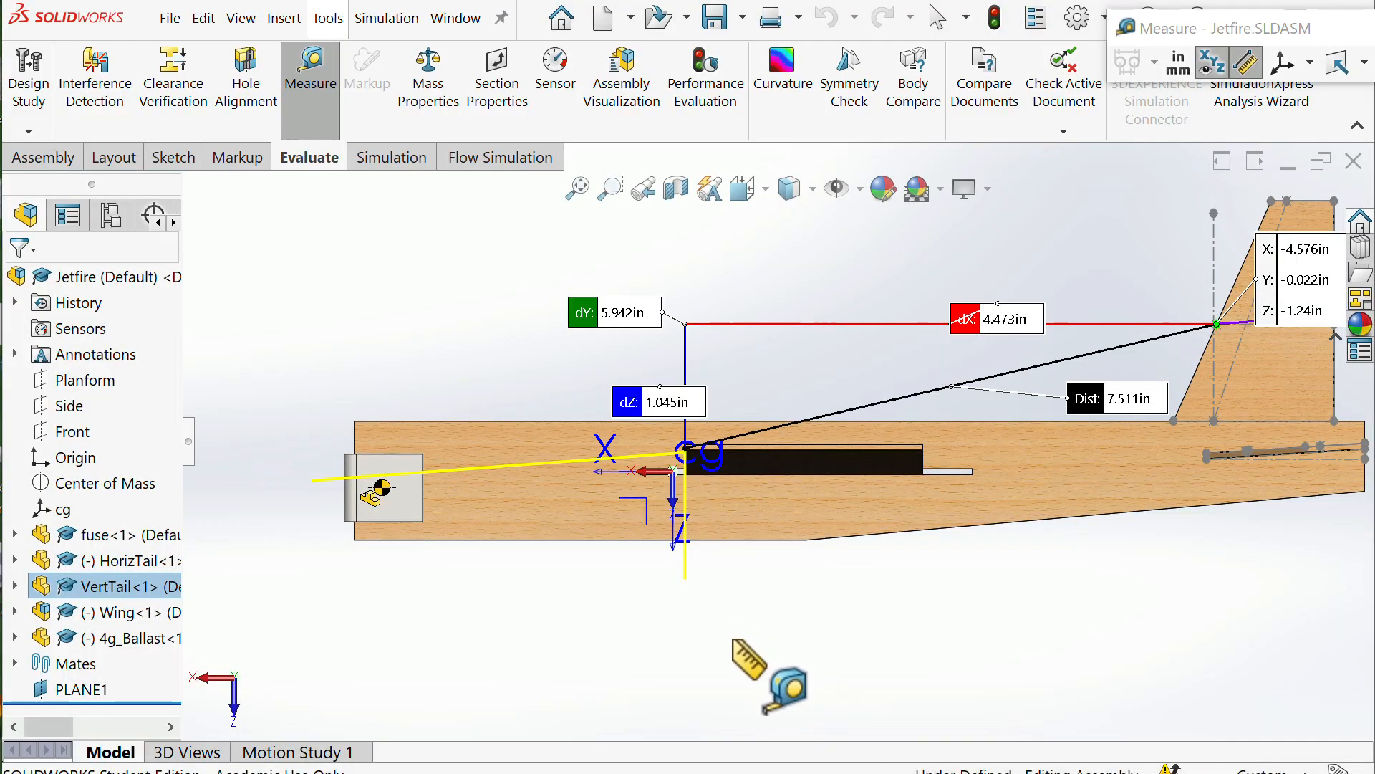
middle_click_drag(734, 655, 795, 653)
middle_click_drag(670, 643, 882, 651)
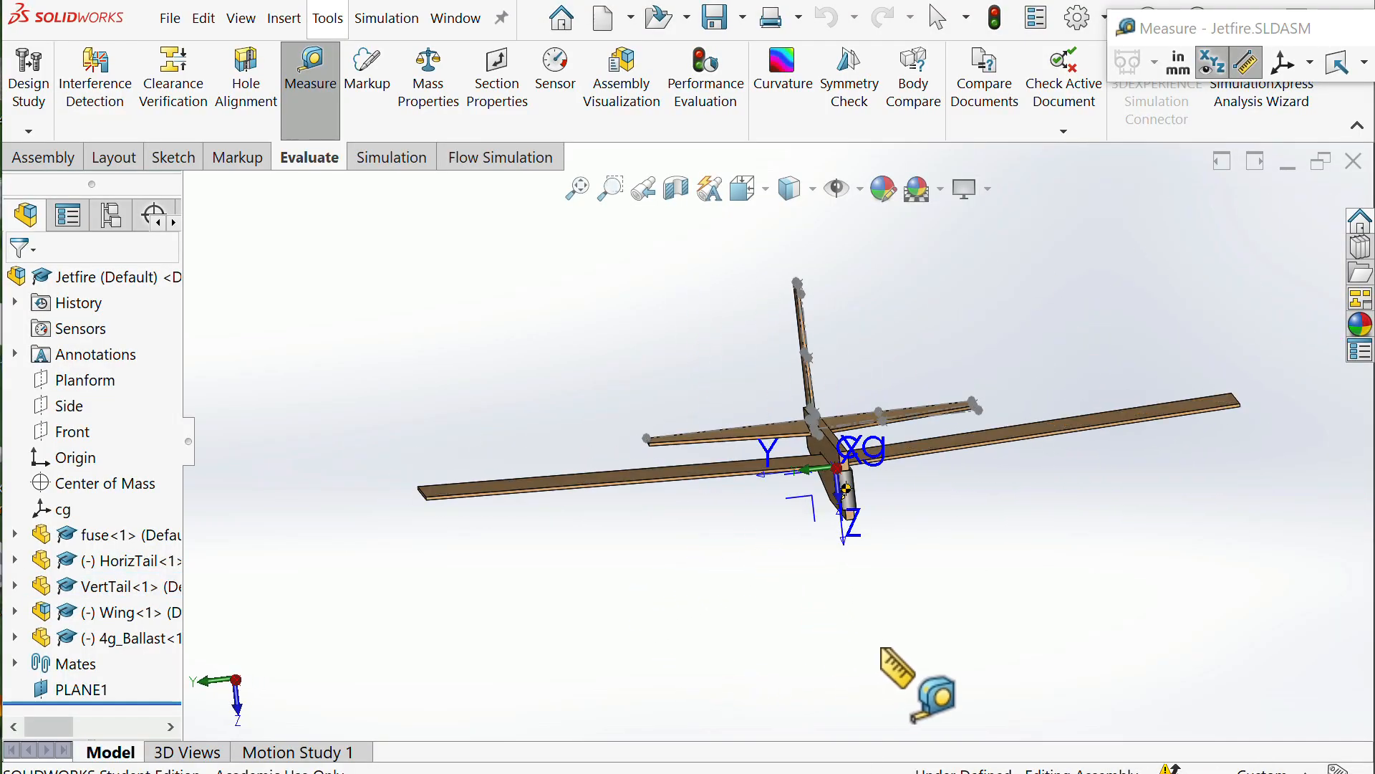
key("space")
key("Escape")
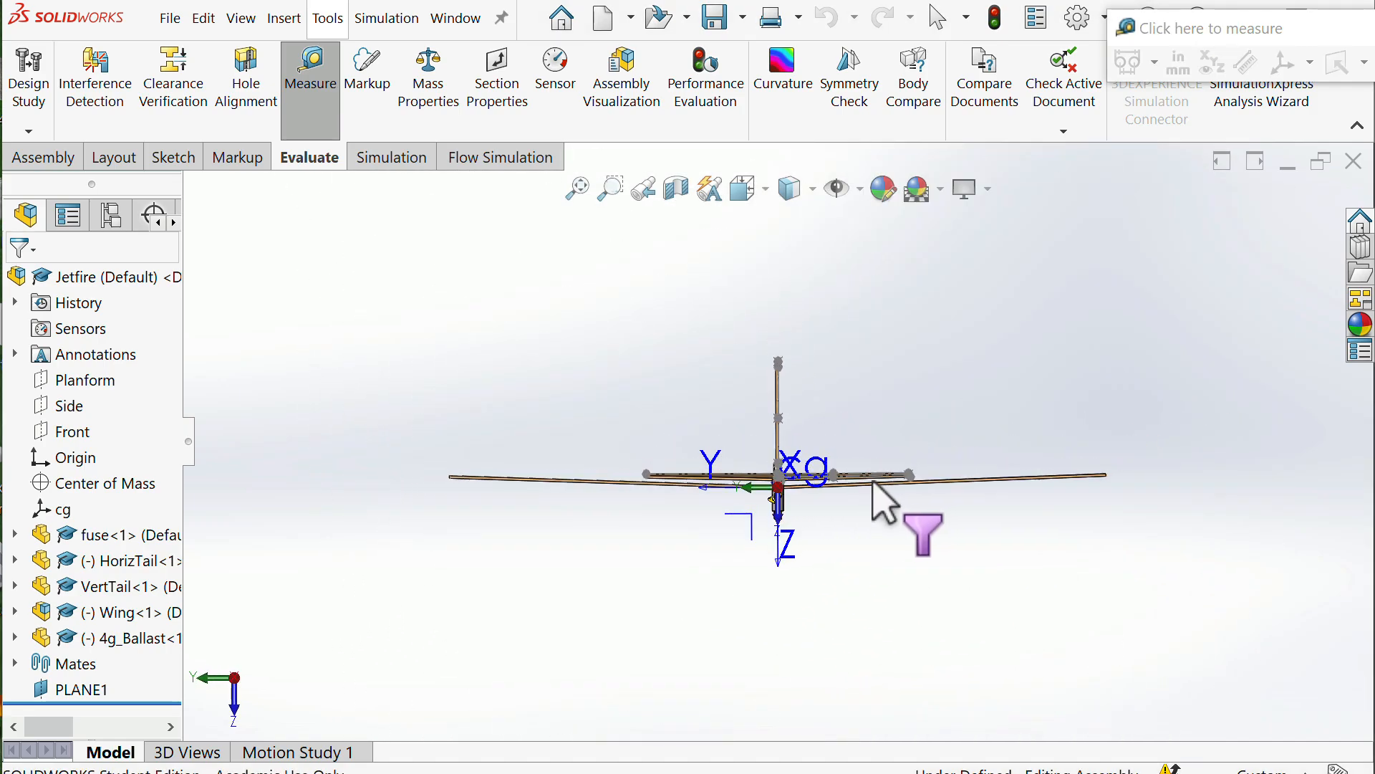
scroll(874, 485, "down", 5)
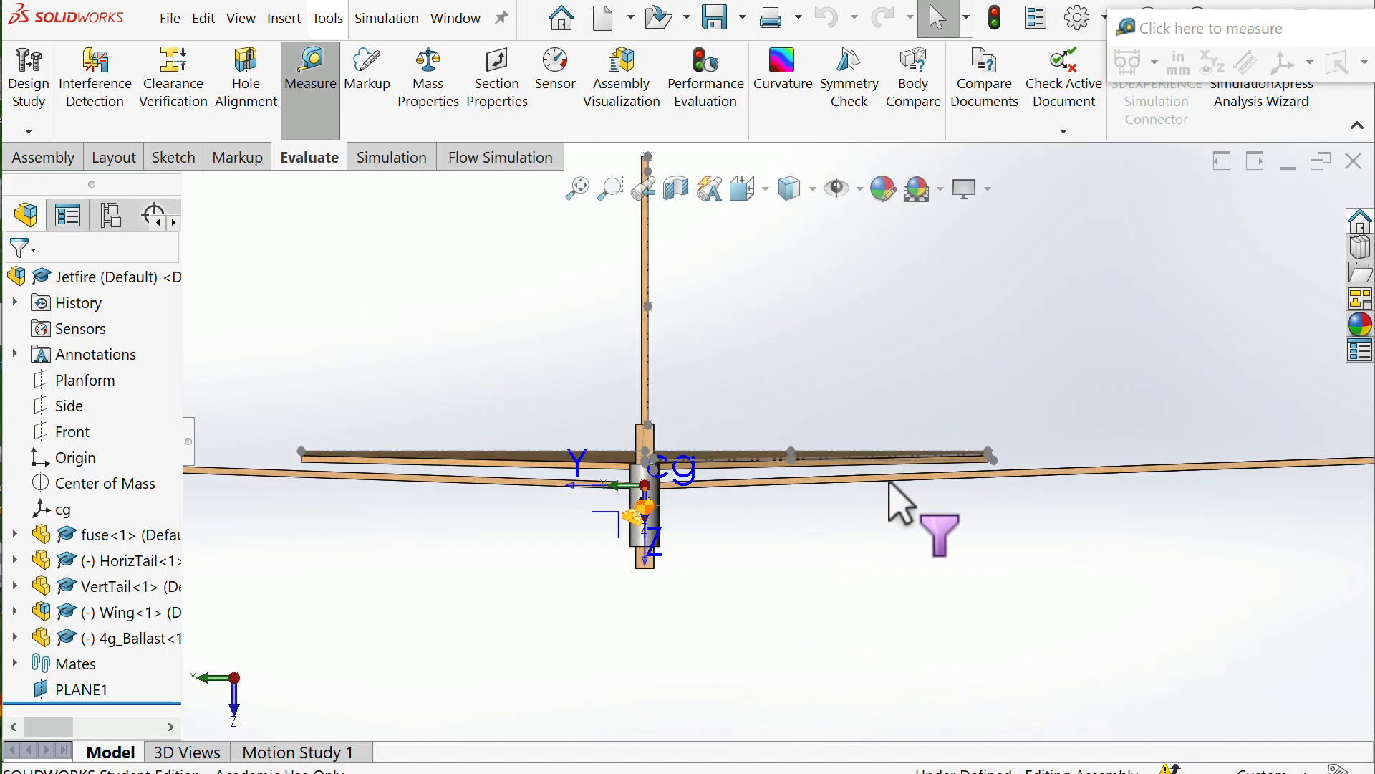
scroll(912, 530, "up", 2)
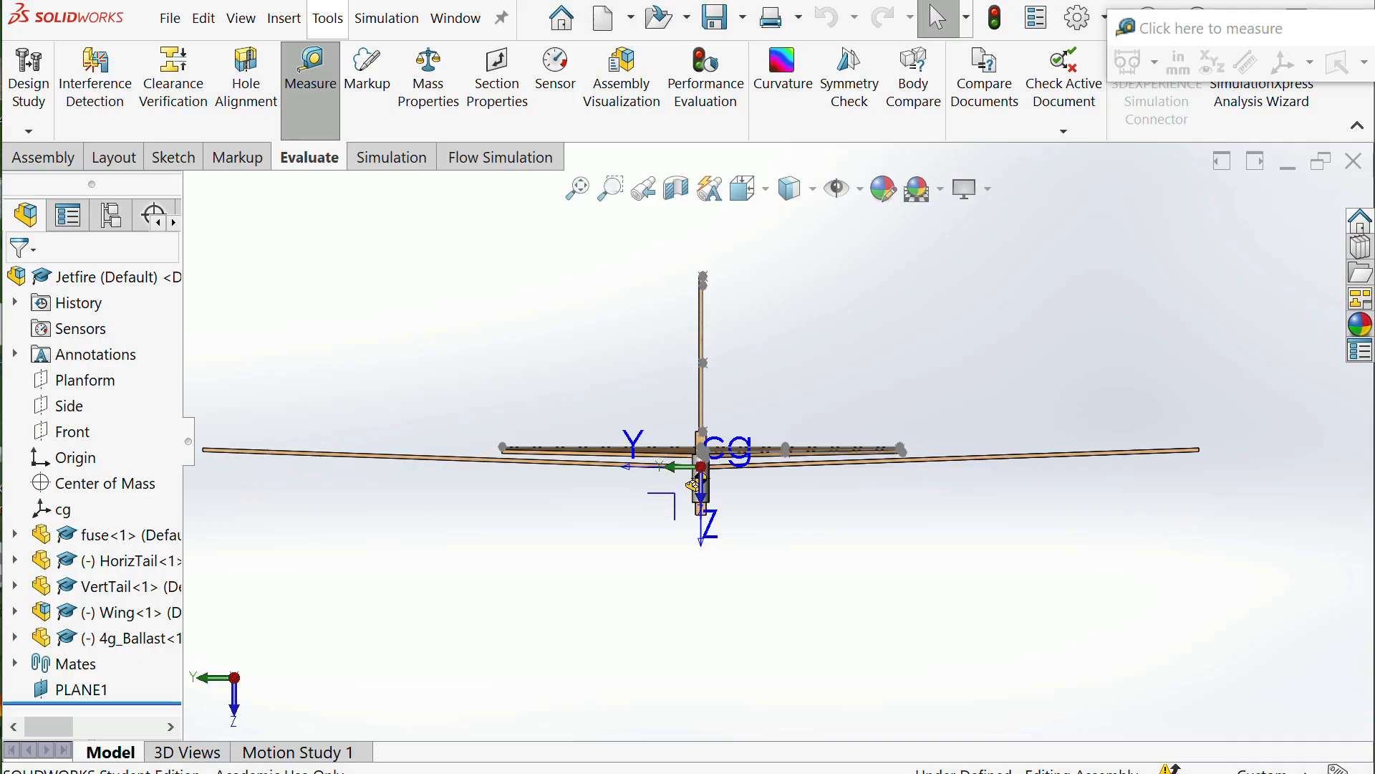
In a straight side view, measure the position of the lower front corner of the fuselage's wing slot relative to the cg
middle_click_drag(953, 702, 748, 630)
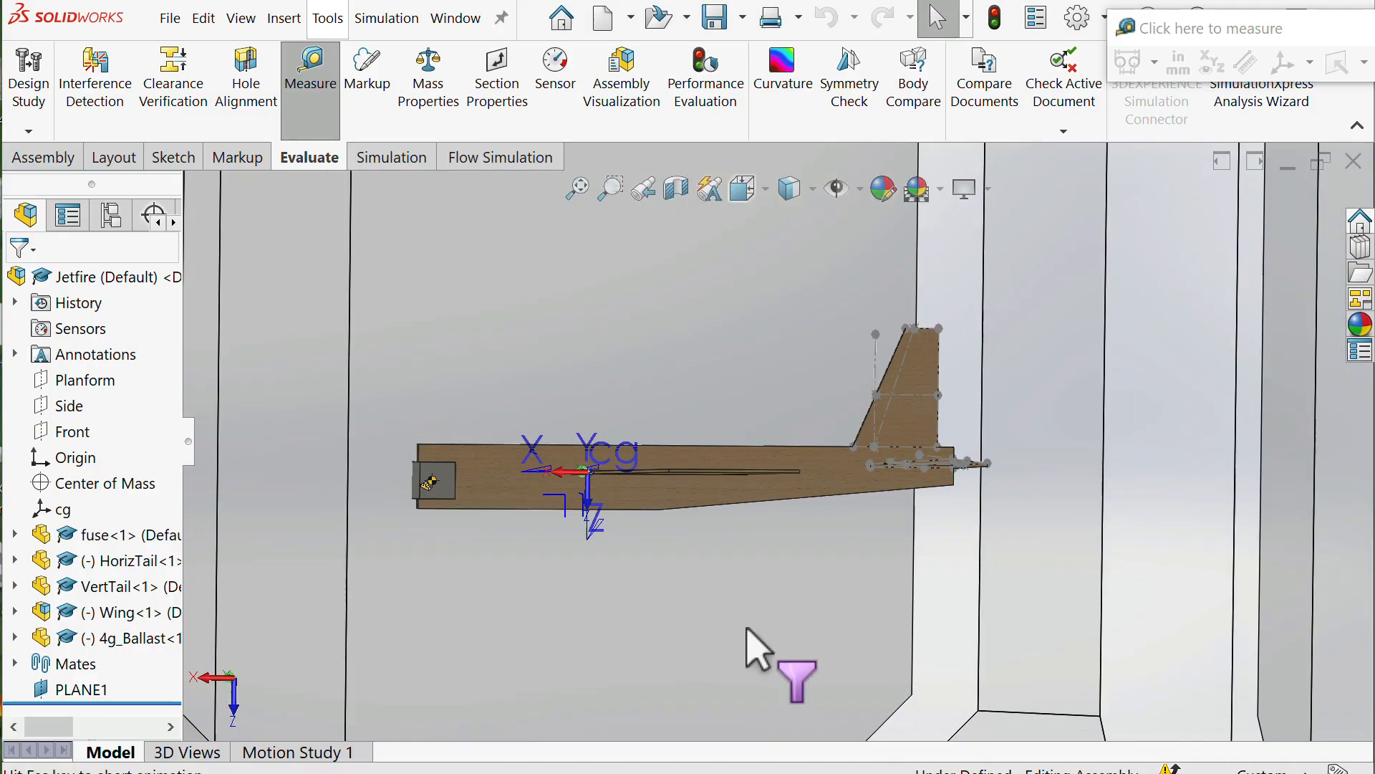
left_click(625, 586)
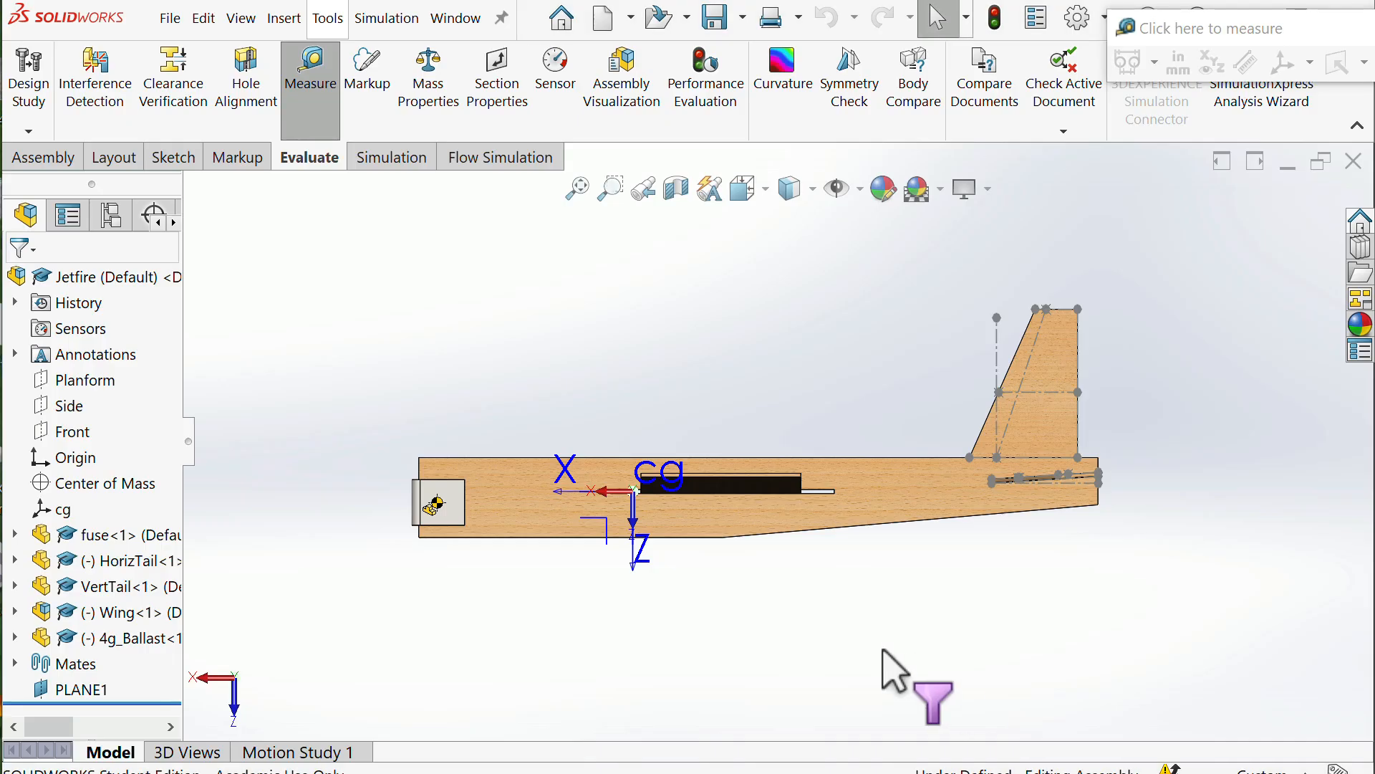
scroll(890, 660, "down", 2)
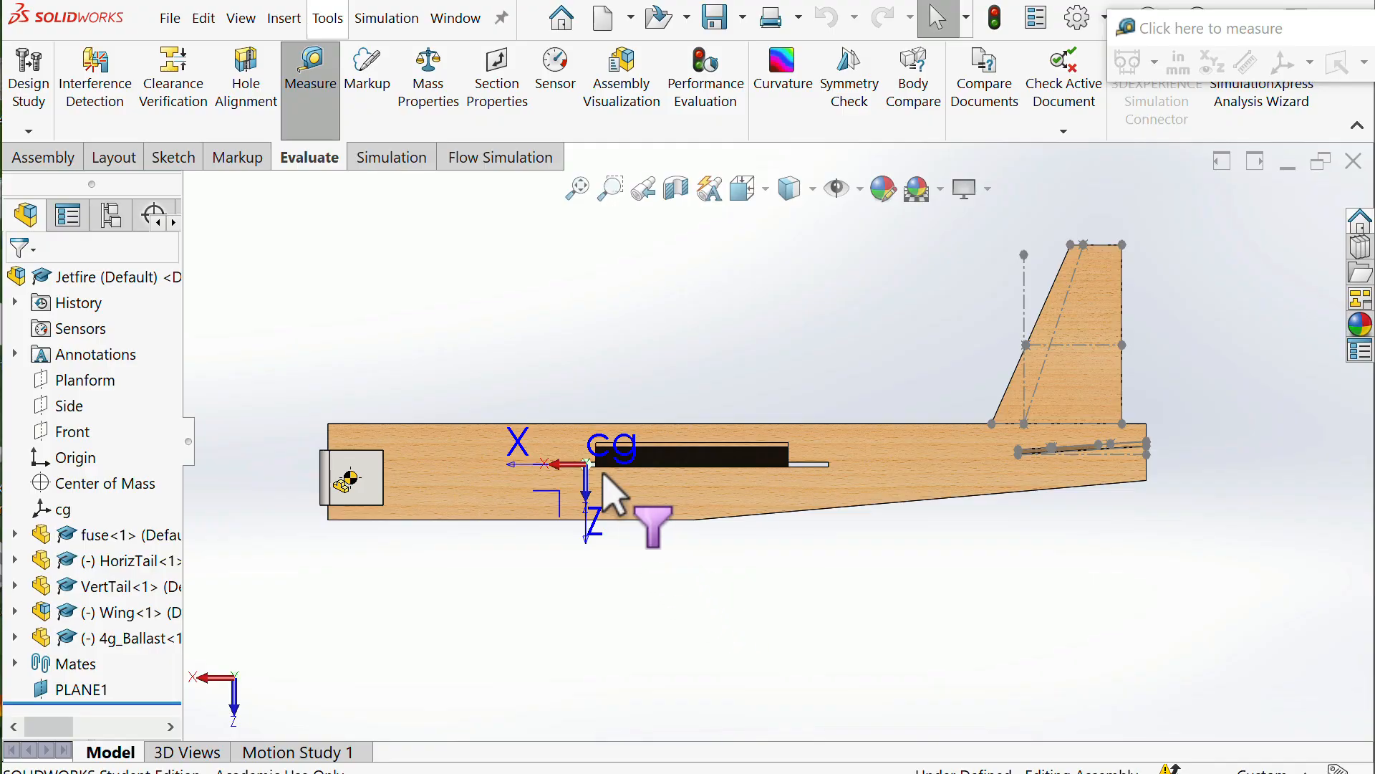
left_click(316, 111)
left_click(317, 111)
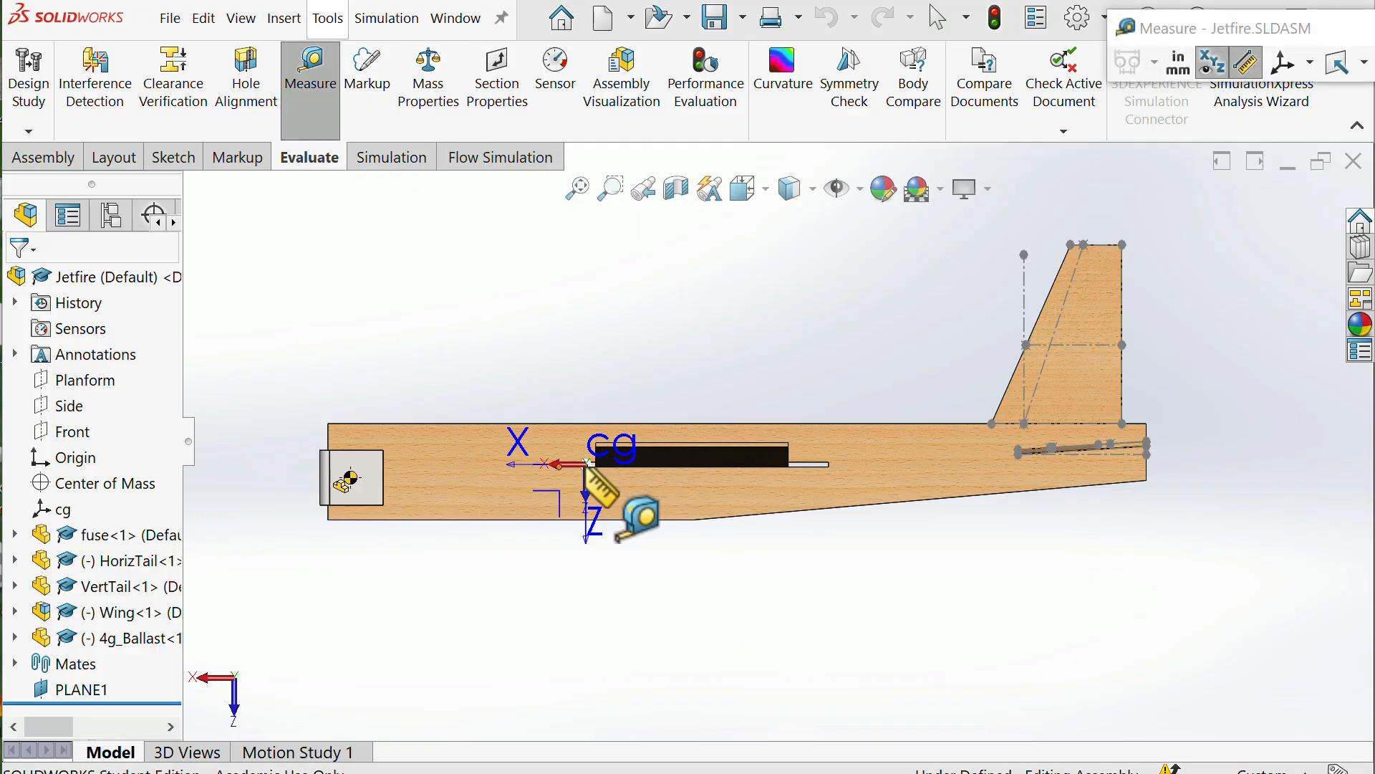
left_click(586, 464)
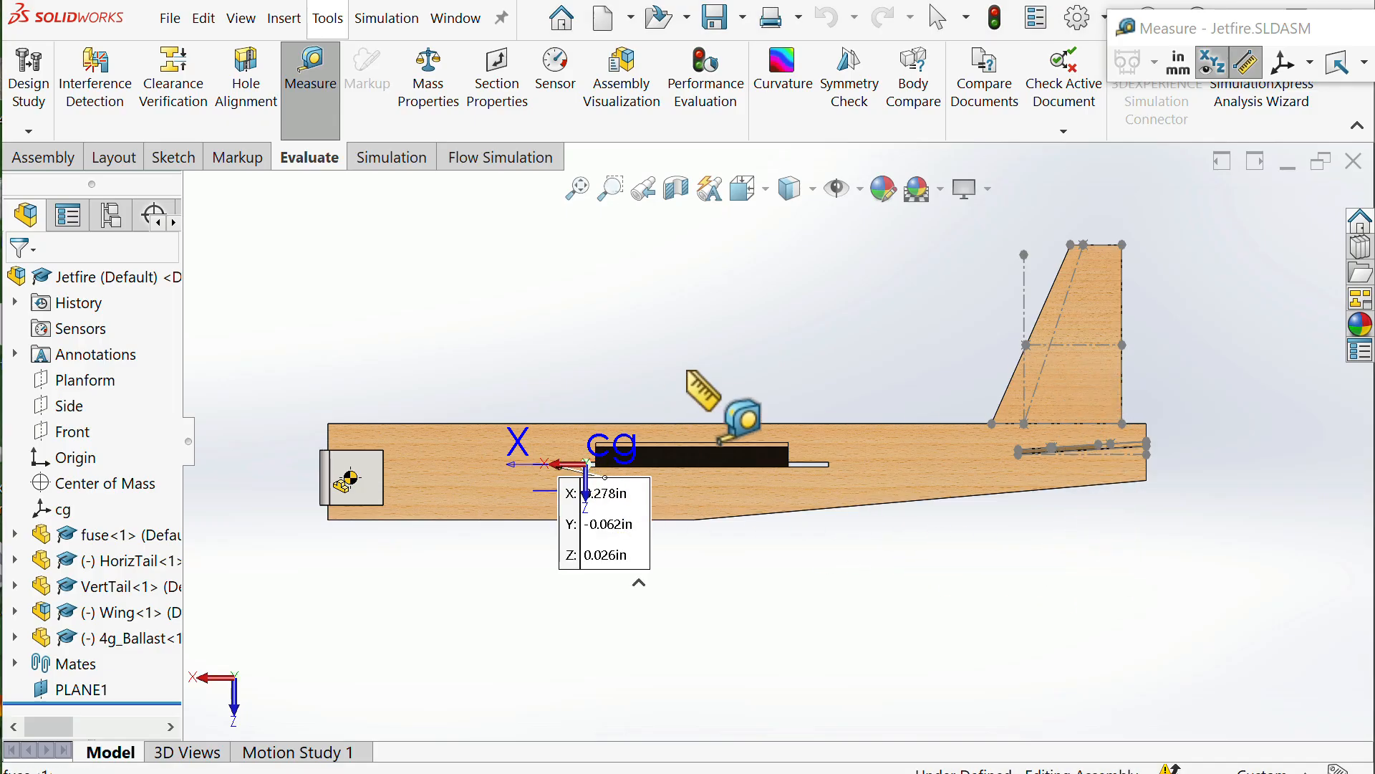
left_click(605, 440)
Measure from the upper front corner of the fuselage's wing slot to the vertical tail's root leading-edge point, and clear the measurement
scroll(614, 432, "down", 3)
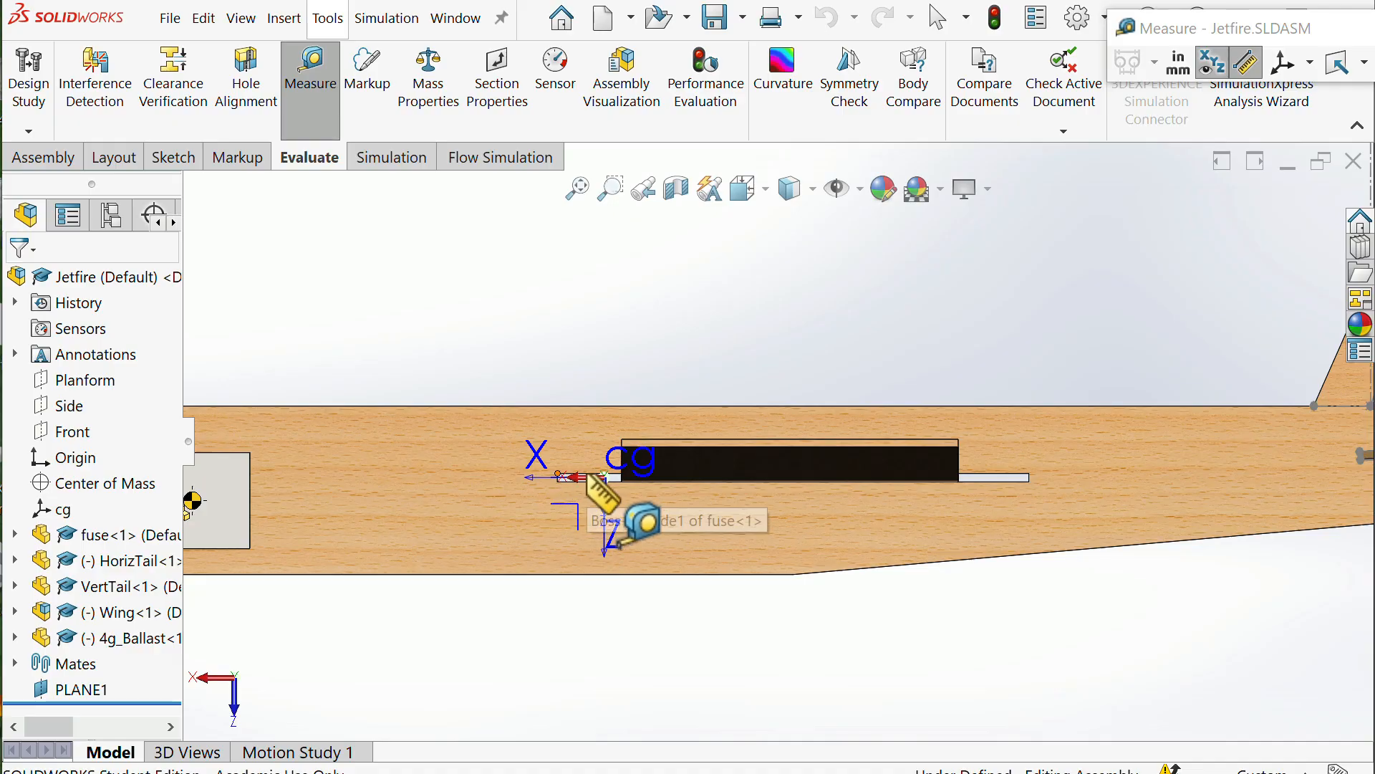
left_click(559, 475)
scroll(910, 523, "up", 1)
scroll(1333, 530, "up", 2)
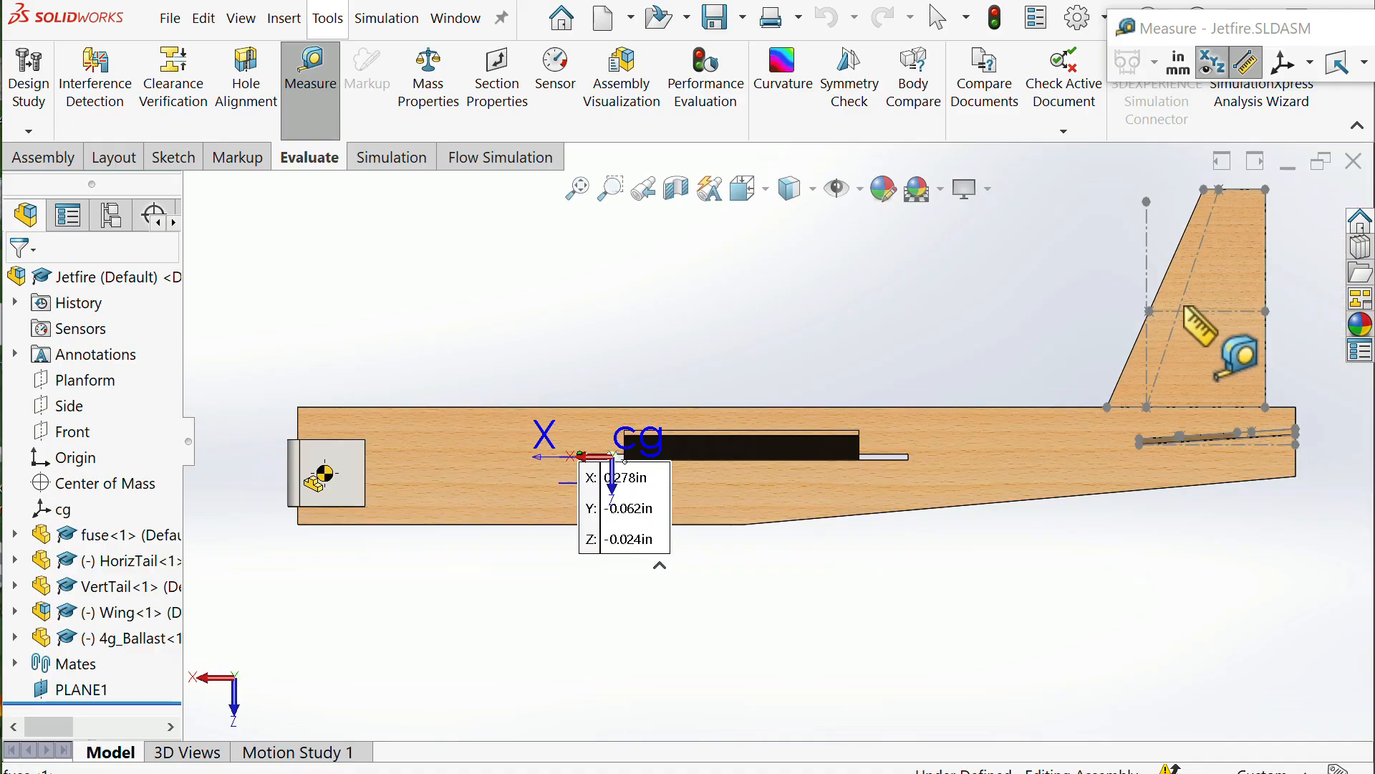
left_click(1175, 319)
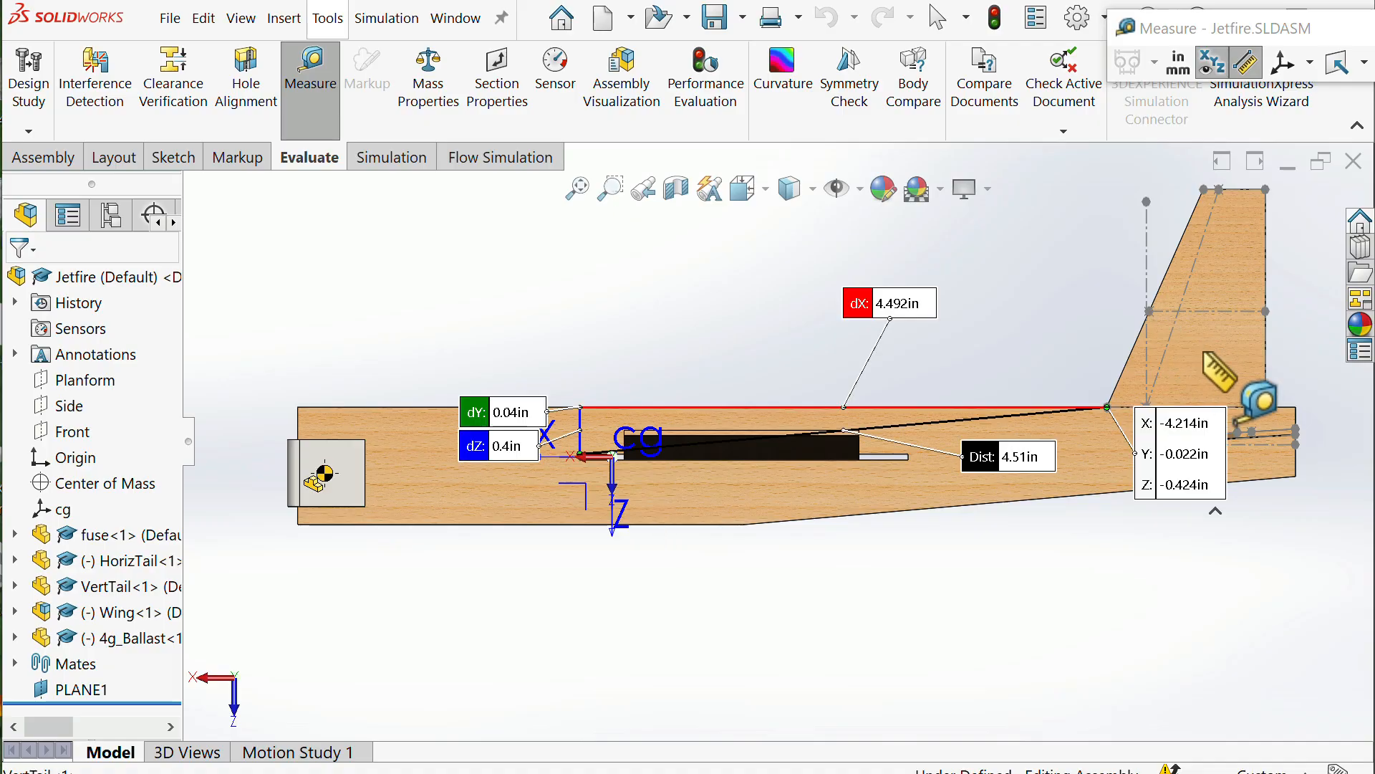
key("Escape")
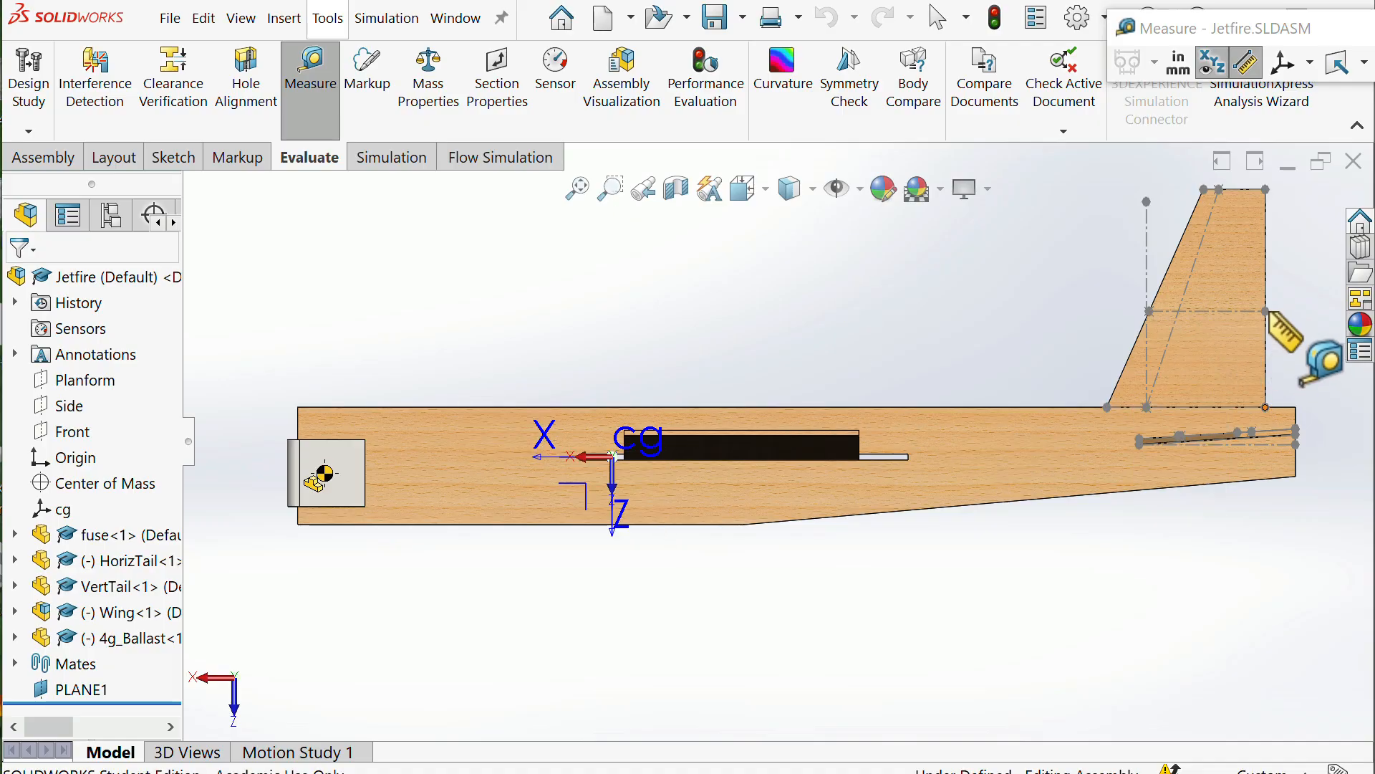
Measure the root edge of the vertical tail in an oblique view of the glider
left_click(1269, 313)
scroll(1021, 523, "up", 2)
middle_click_drag(1021, 523, 968, 360)
left_click(1002, 420)
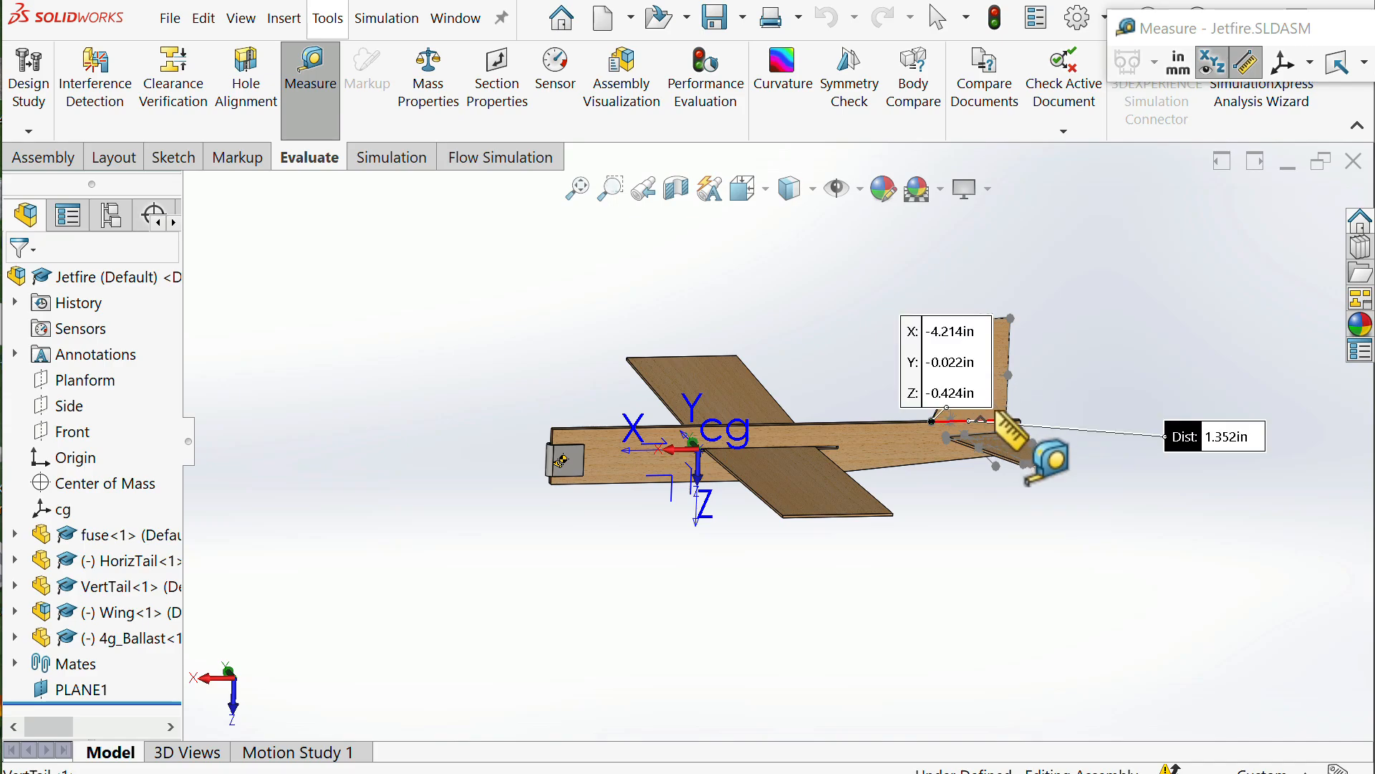
Return the Jetfire to a straight side view and compare it with the tail height and wing mount location inputs in the StabCon_S worksheet
middle_click_drag(1029, 536, 873, 501)
key("ctrl+space")
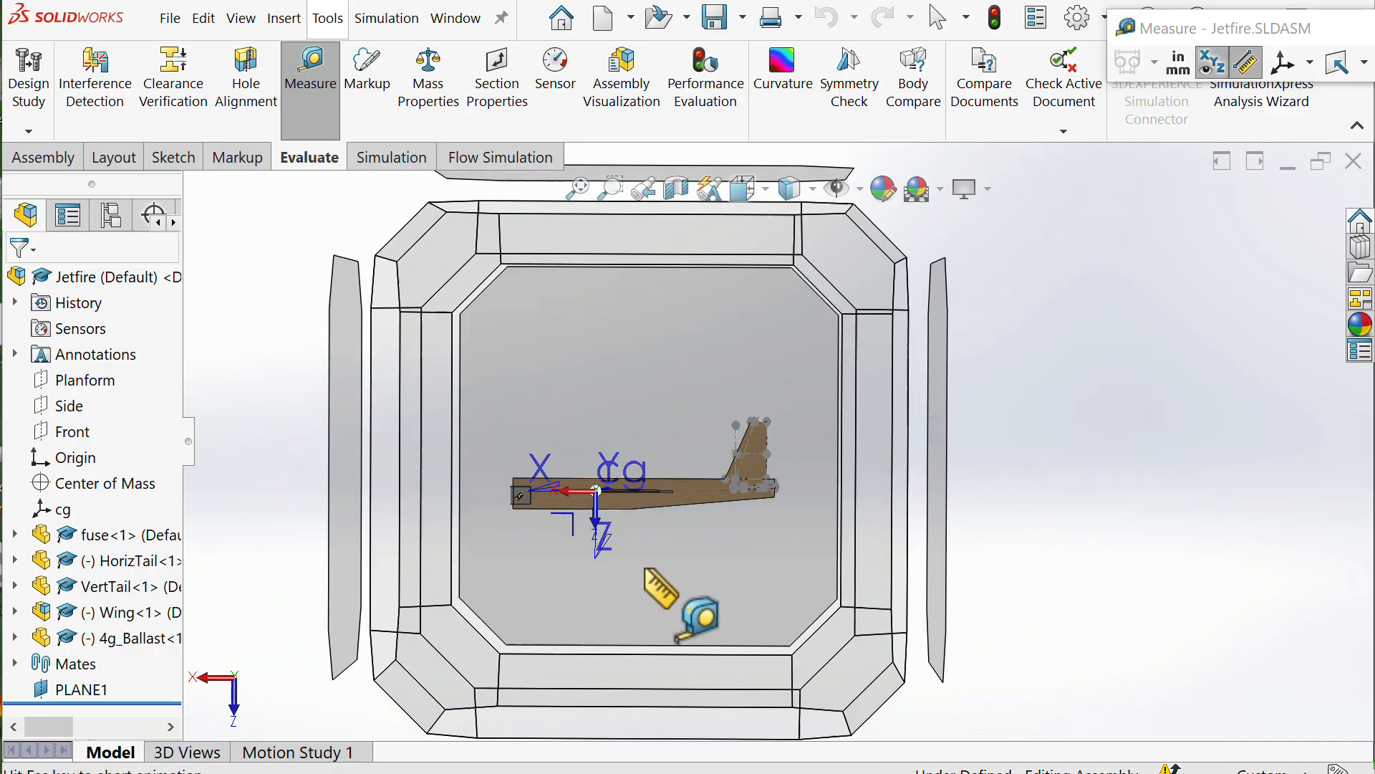
left_click(645, 573)
scroll(976, 559, "down", 4)
scroll(896, 537, "up", 2)
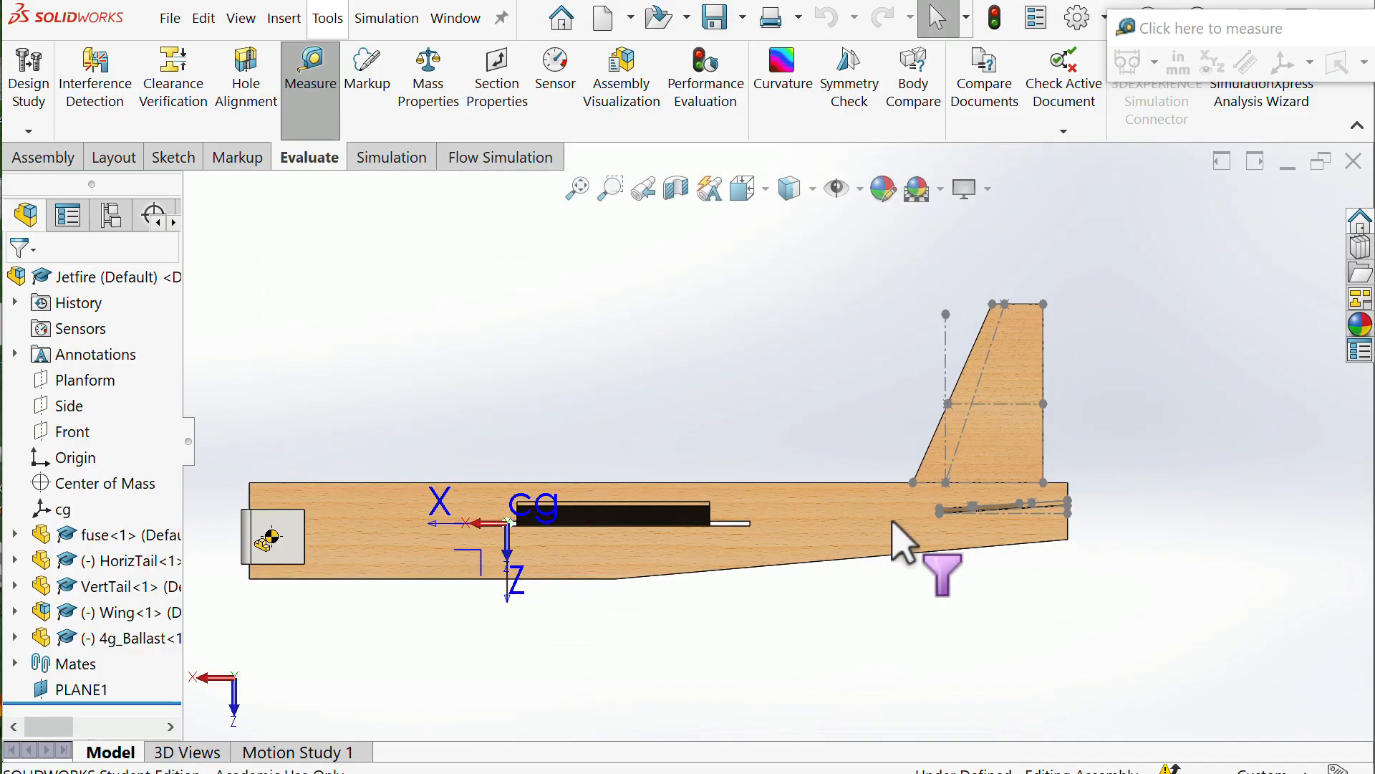
left_click(328, 115)
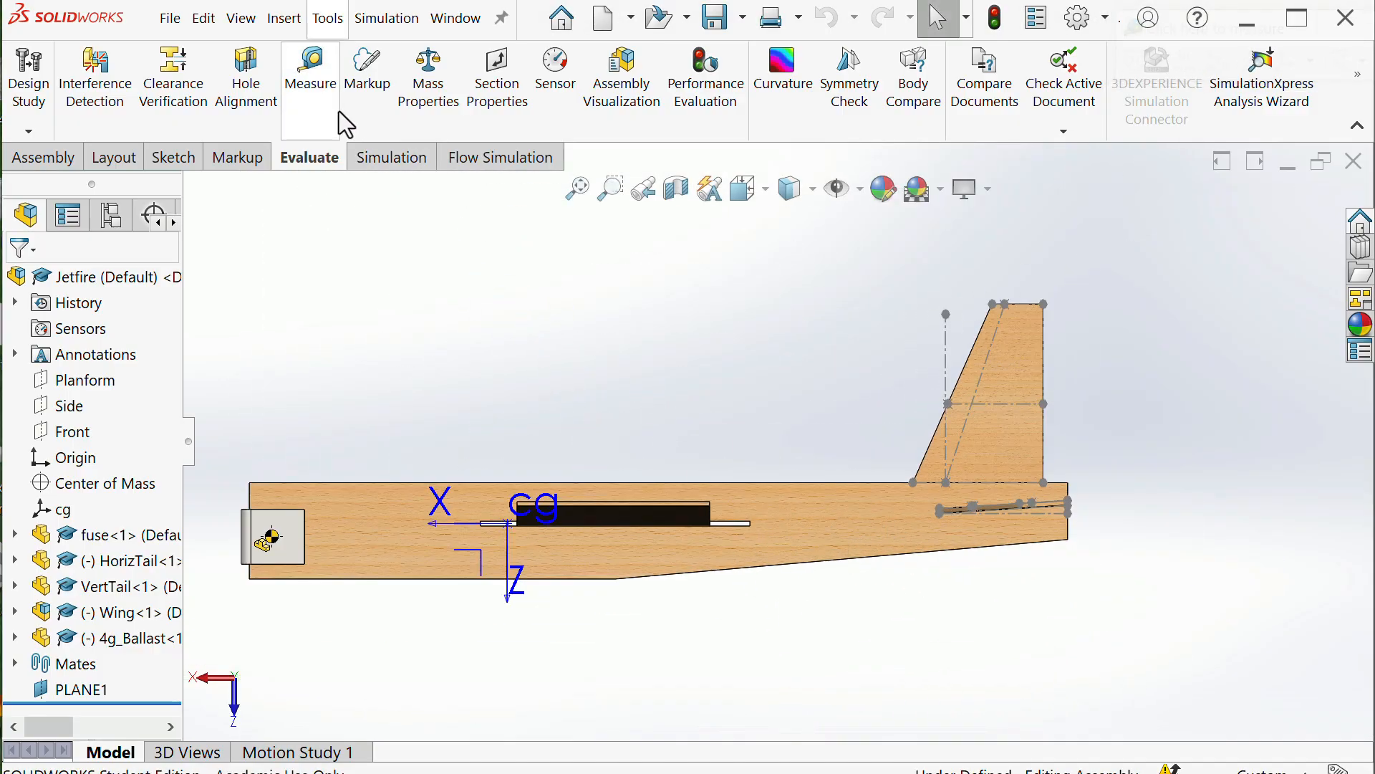
left_click(328, 114)
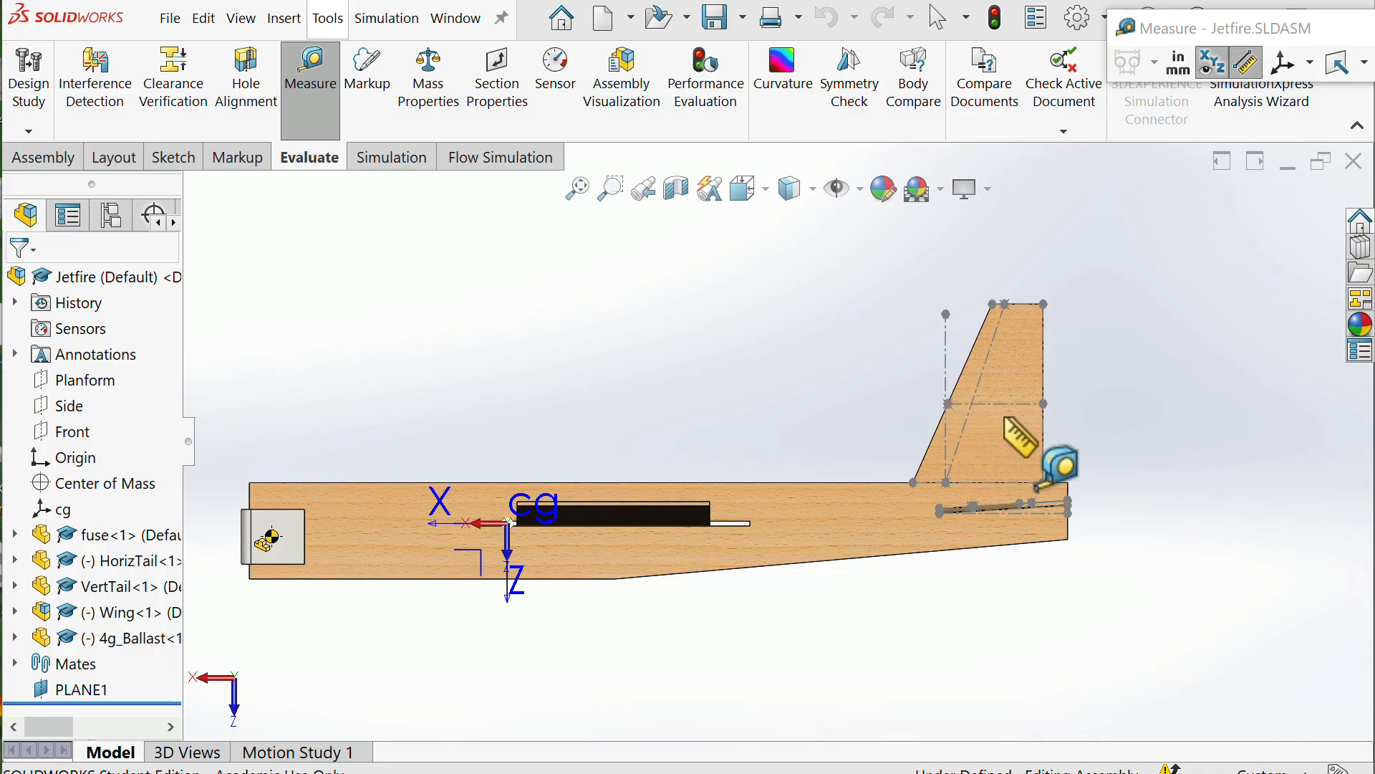
key("alt+Tab")
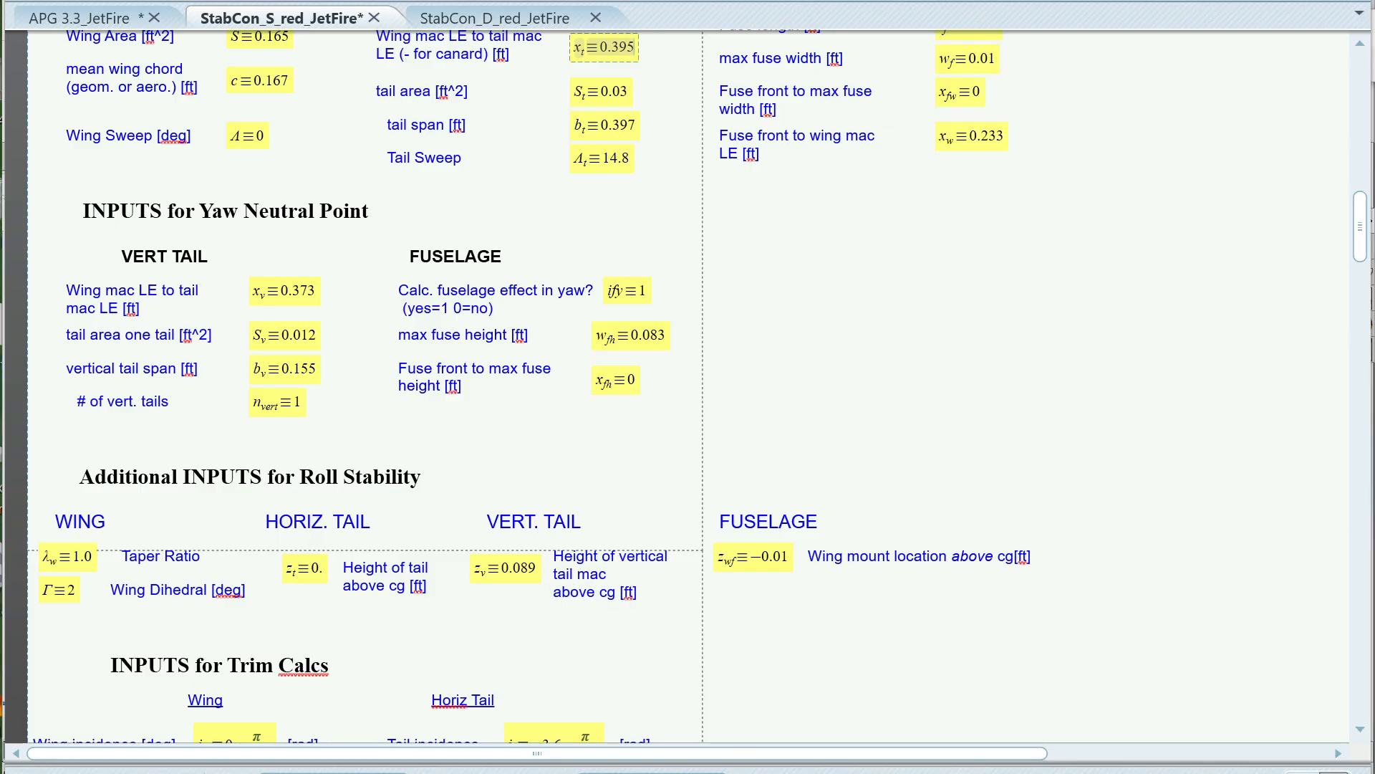
key("alt+Tab")
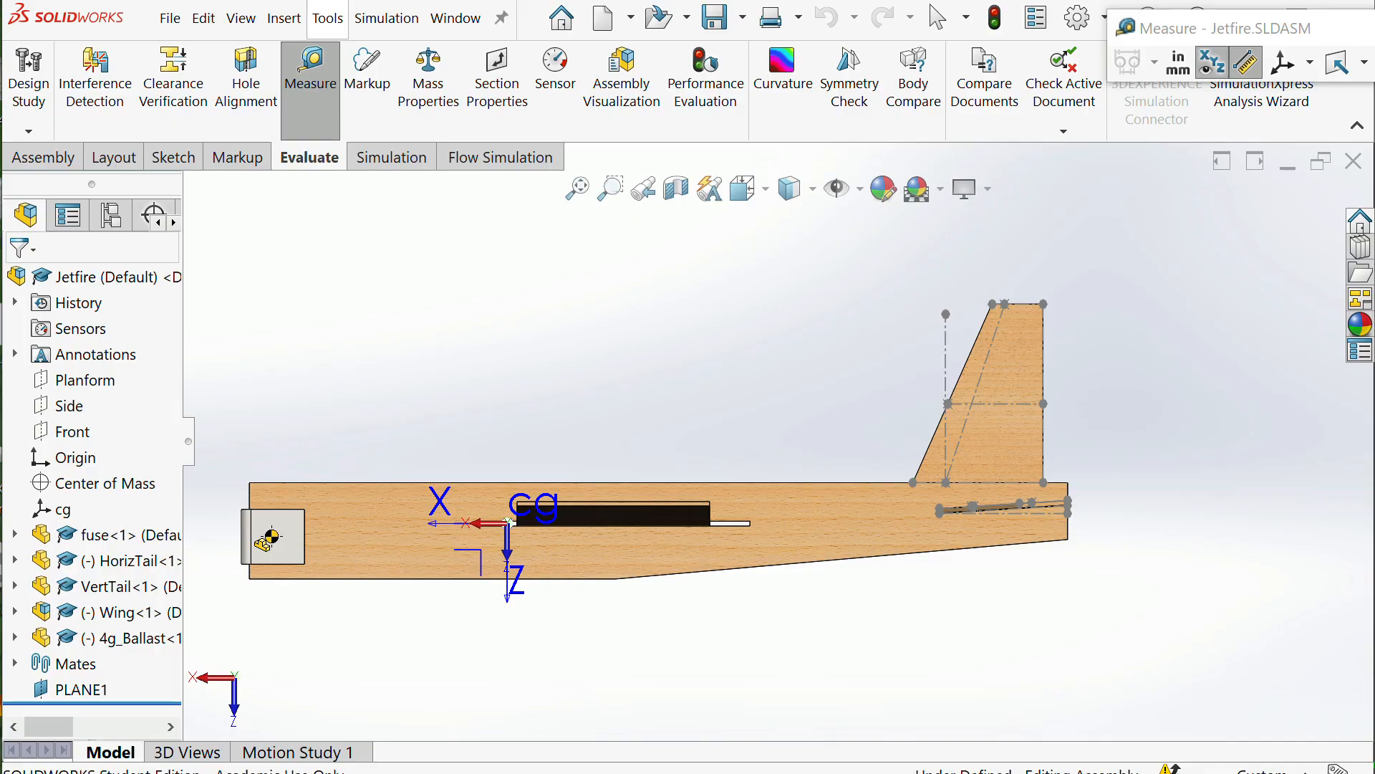
key("alt+Tab")
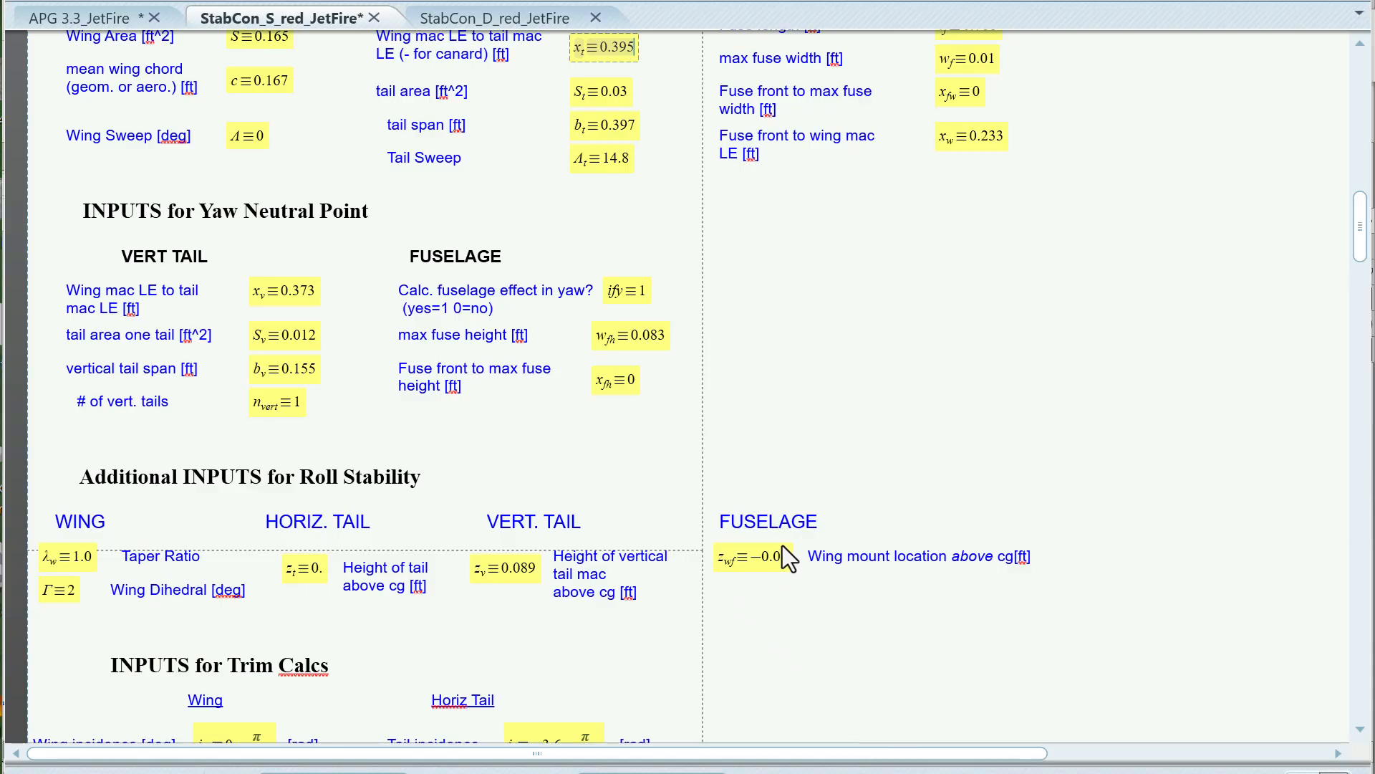
Check the wing mount location input, switch to the Jetfire assembly in SOLIDWORKS and examine the wing's height relative to the cg
scroll(782, 544, "down", 1)
scroll(788, 537, "up", 3)
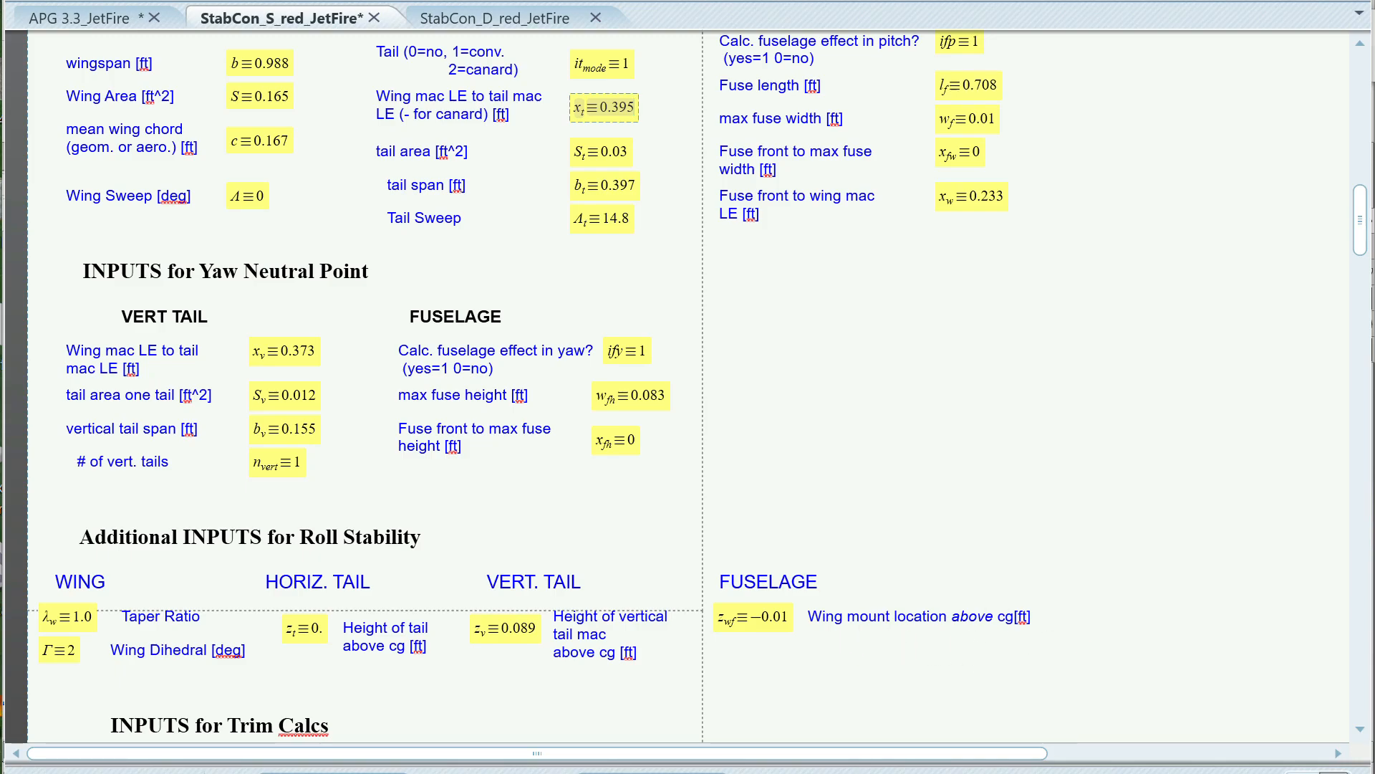
key("alt+Tab")
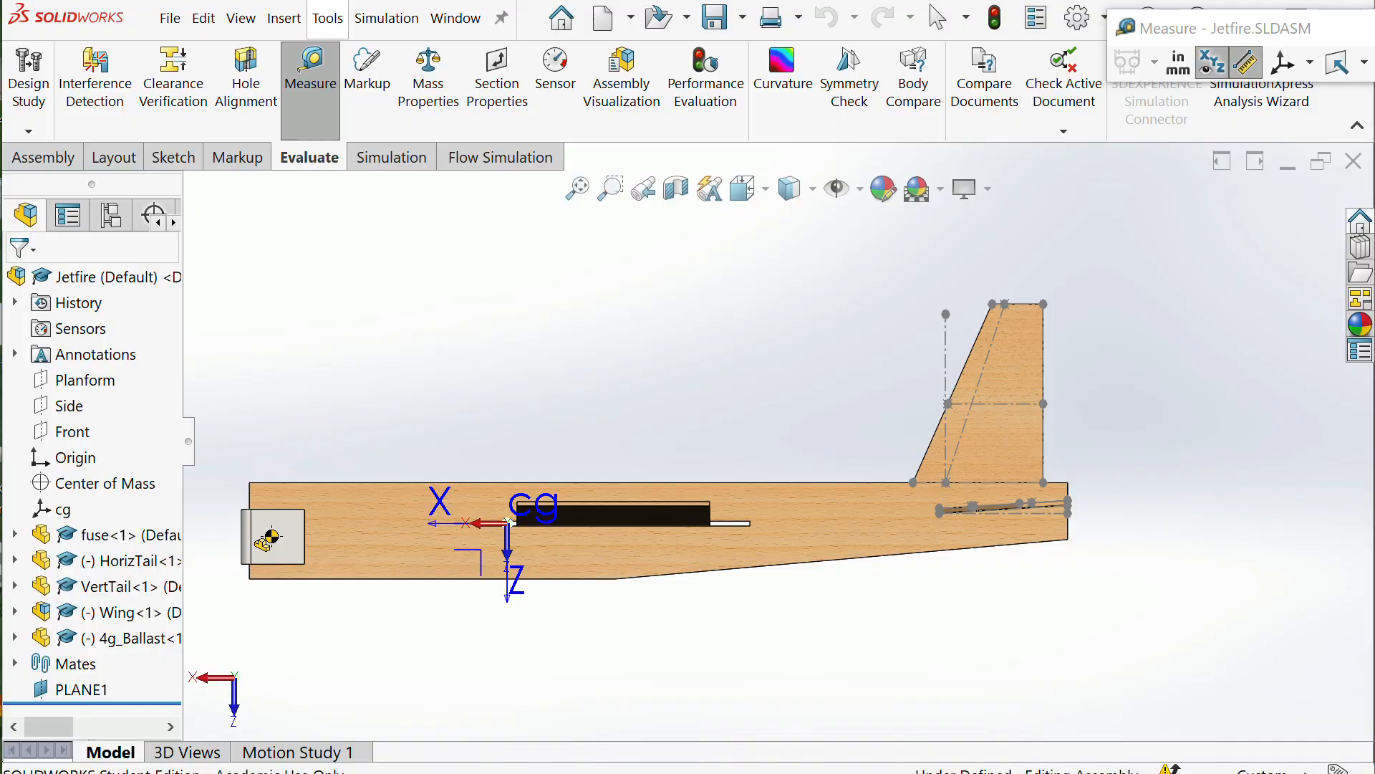
scroll(571, 663, "down", 2)
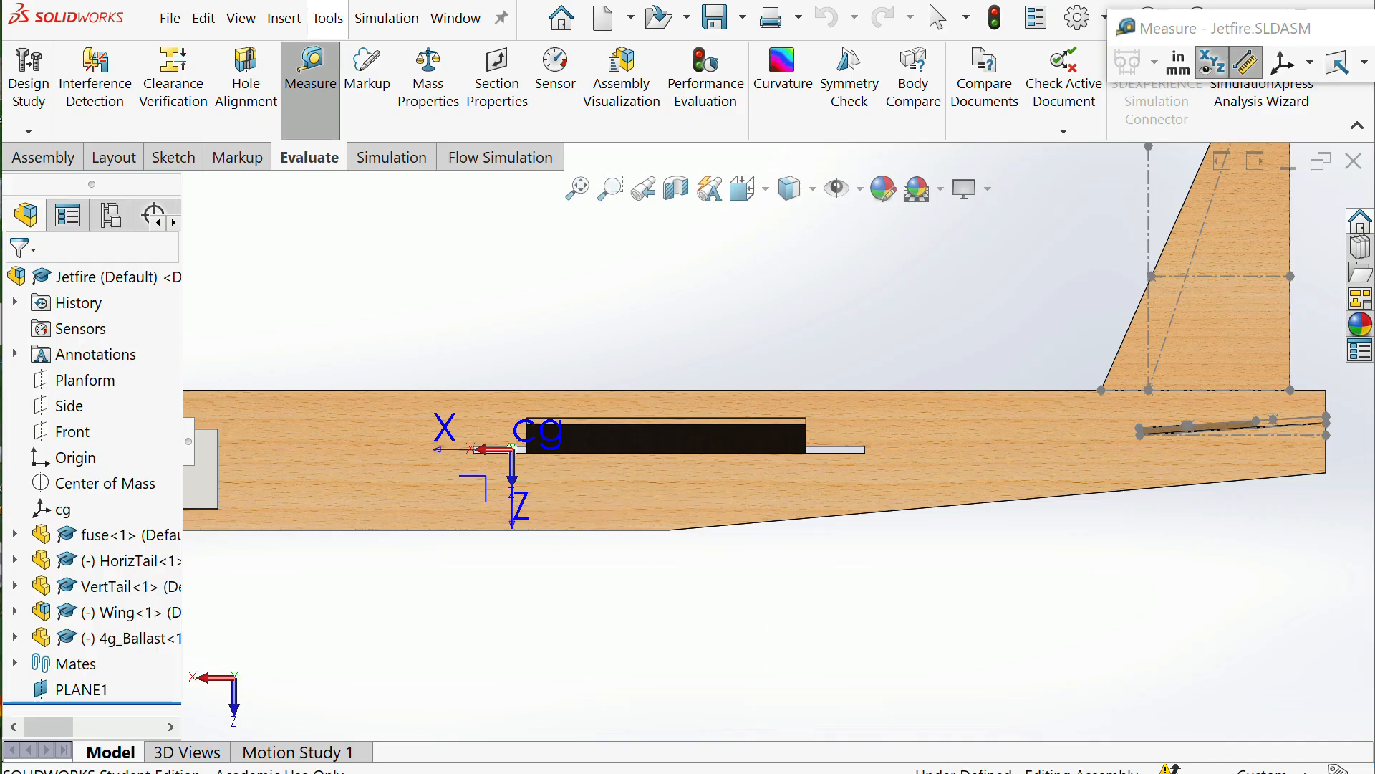
Return to the StabCon_S_red_JetFire worksheet and review the roll stability, trim calculation and CG inputs
key("alt+Tab")
scroll(706, 636, "down", 3)
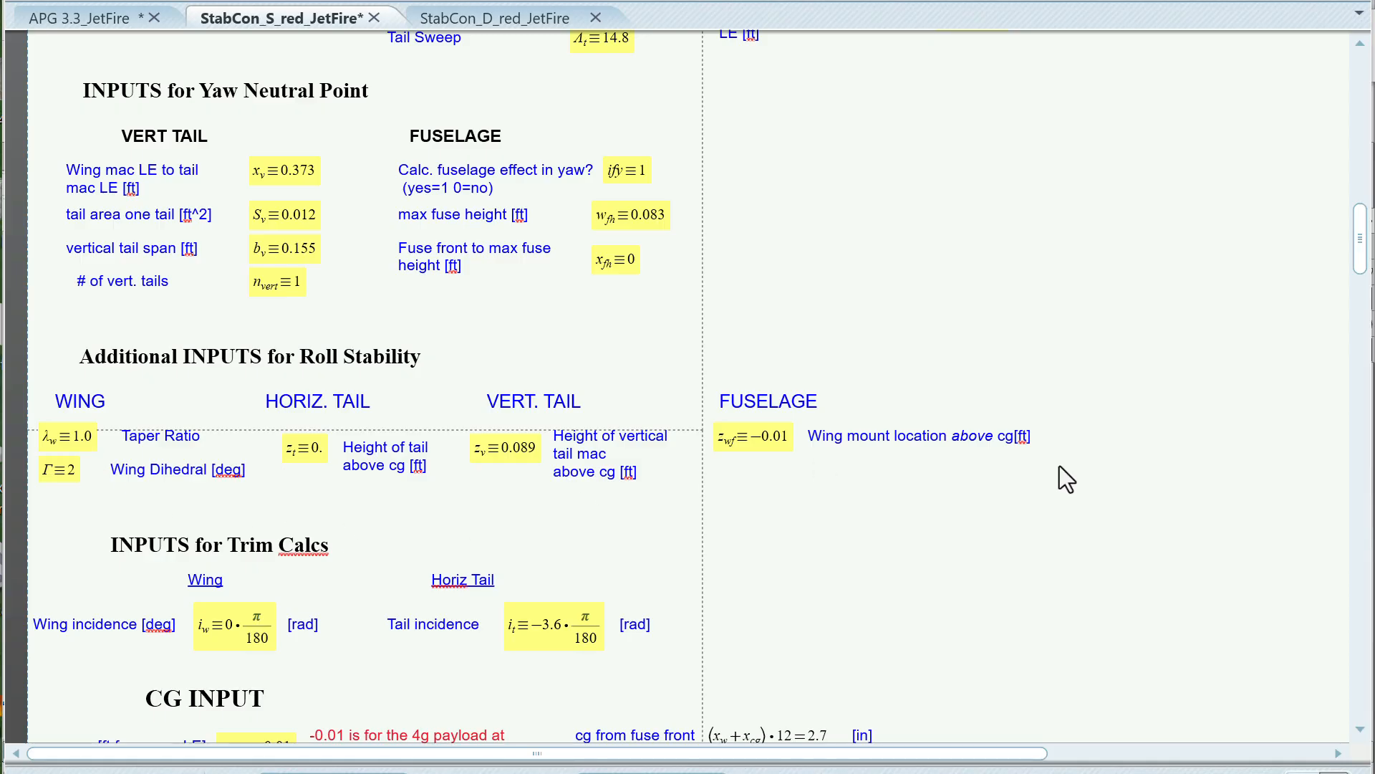
scroll(856, 465, "down", 6)
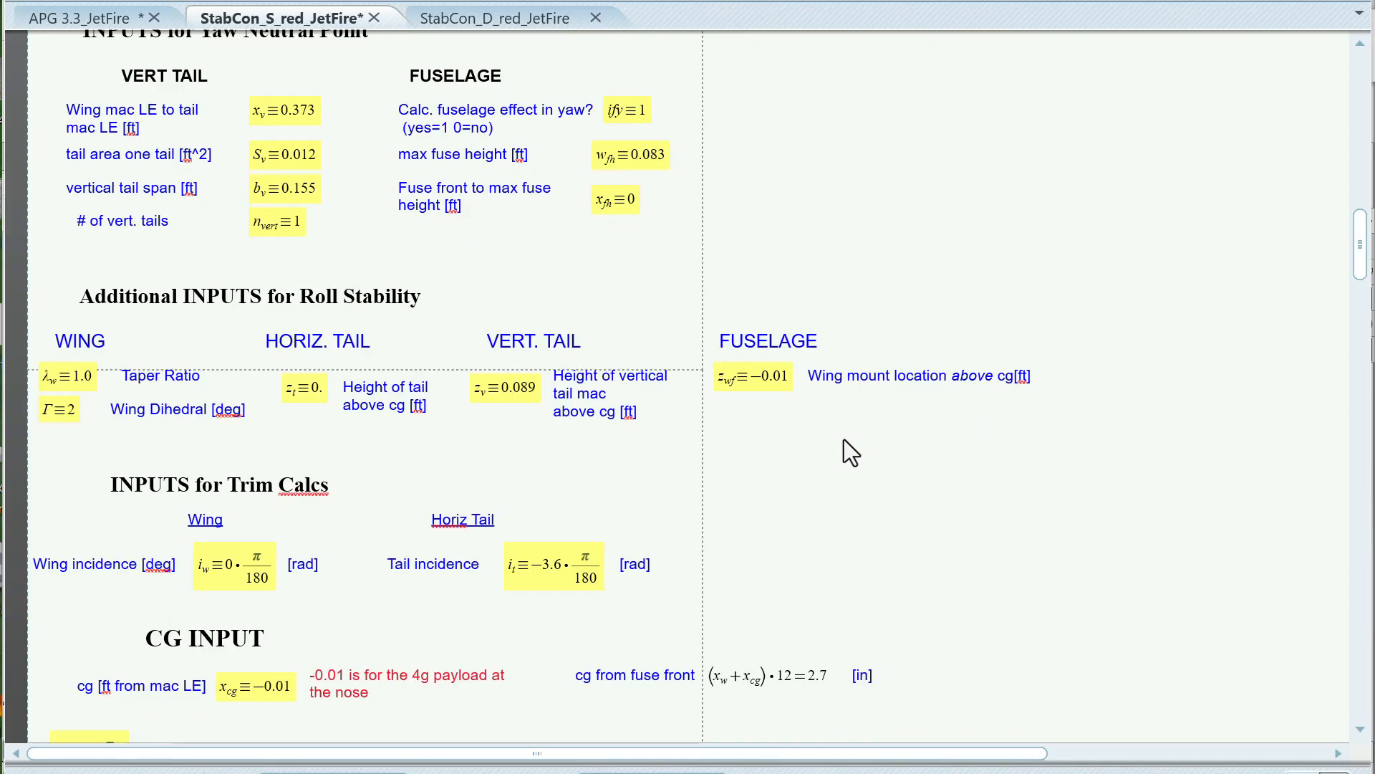
scroll(858, 419, "up", 3)
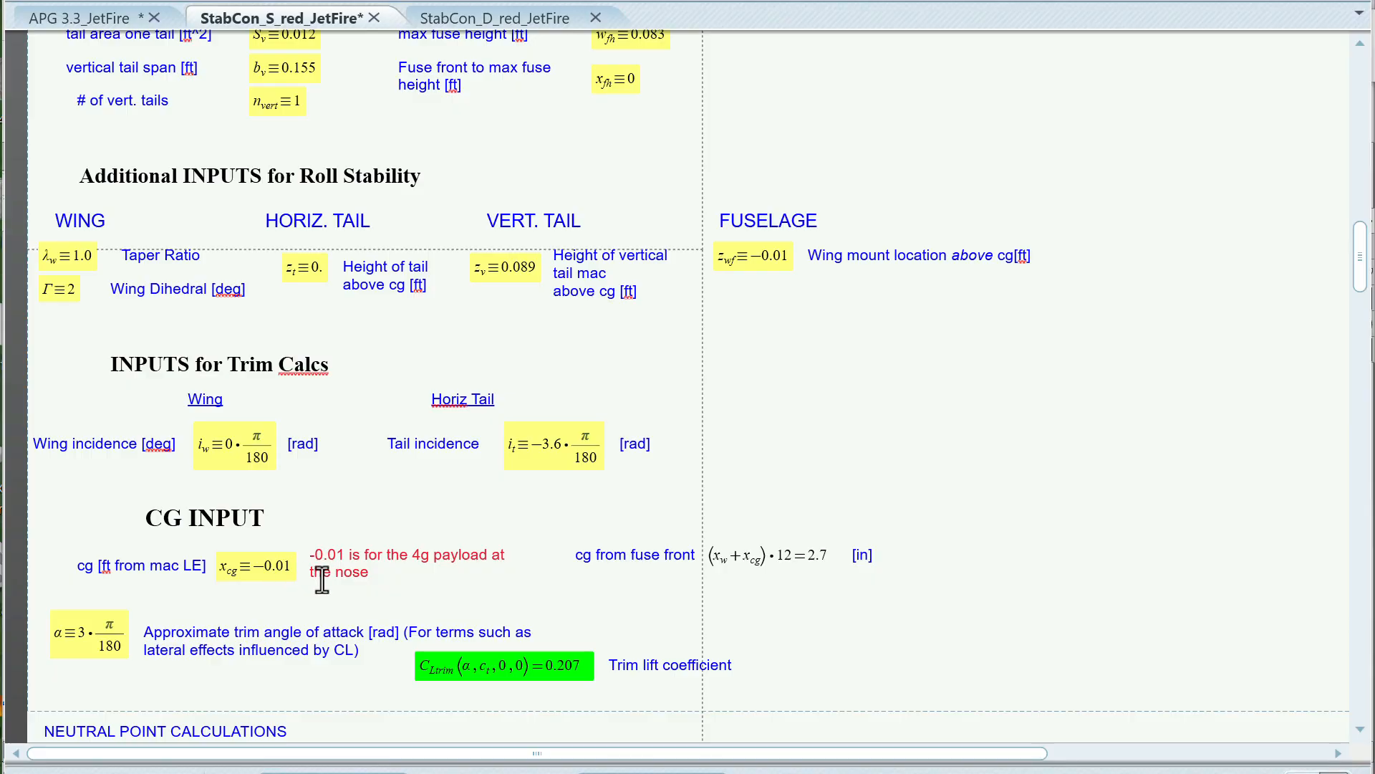
scroll(322, 580, "down", 3)
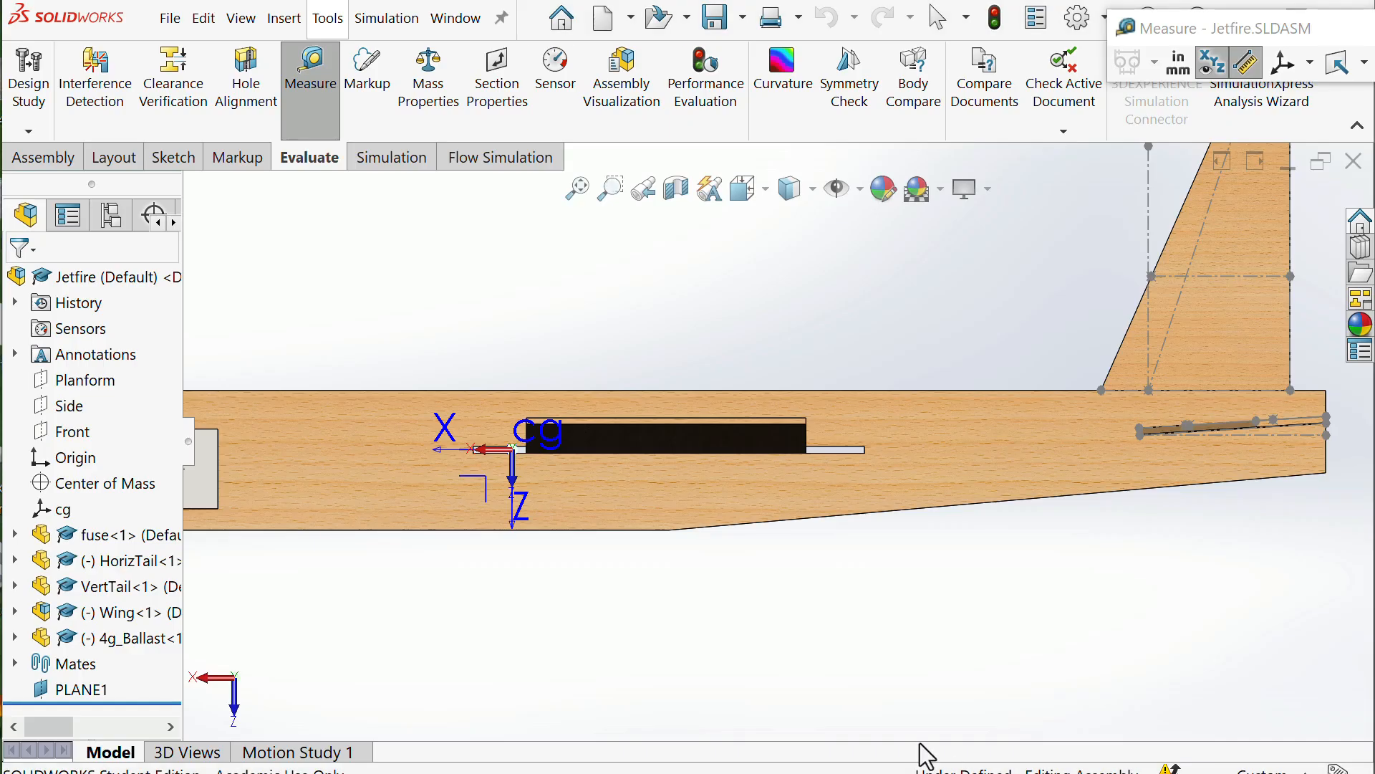
Exit the Measure tool in SOLIDWORKS, slide the 4g ballast aft from the fuselage nose and rebuild the assembly
scroll(838, 712, "up", 3)
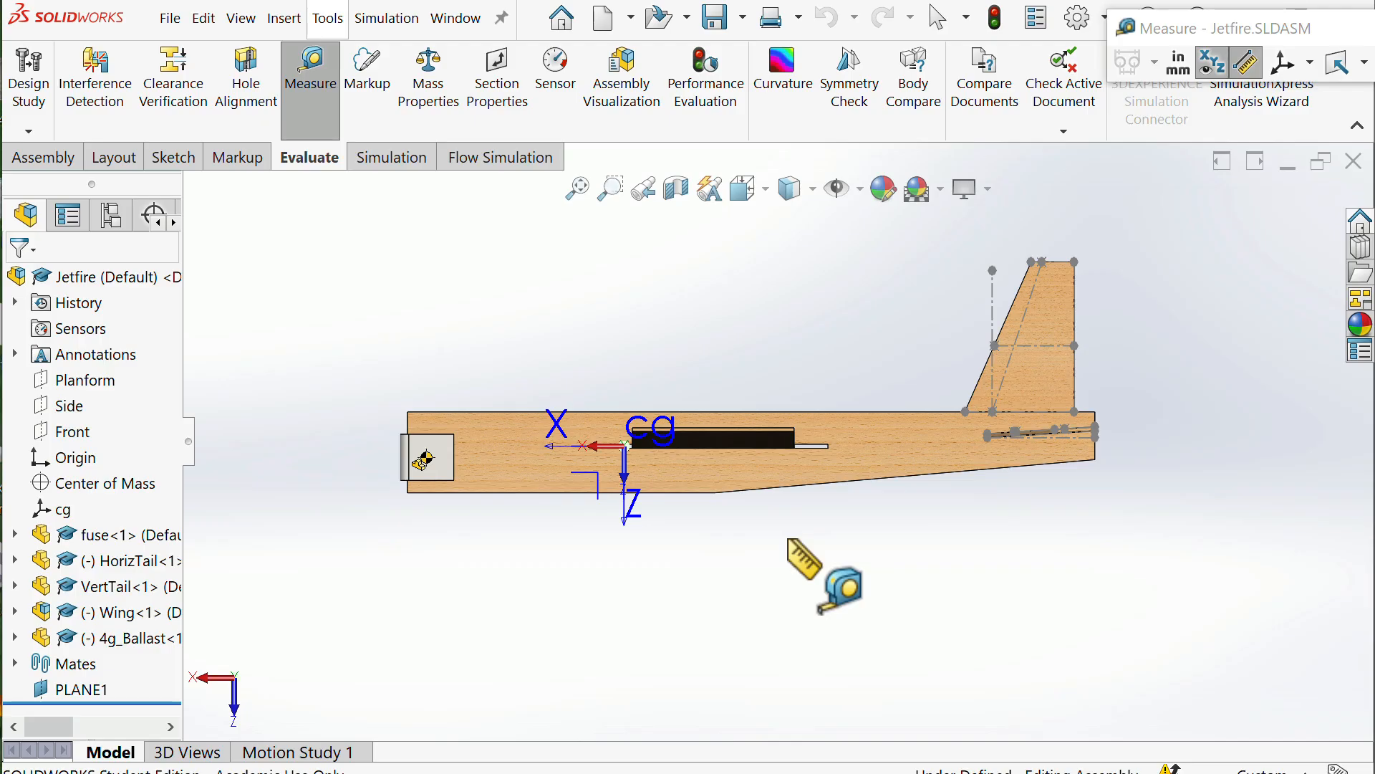
scroll(469, 465, "down", 2)
scroll(822, 501, "up", 3)
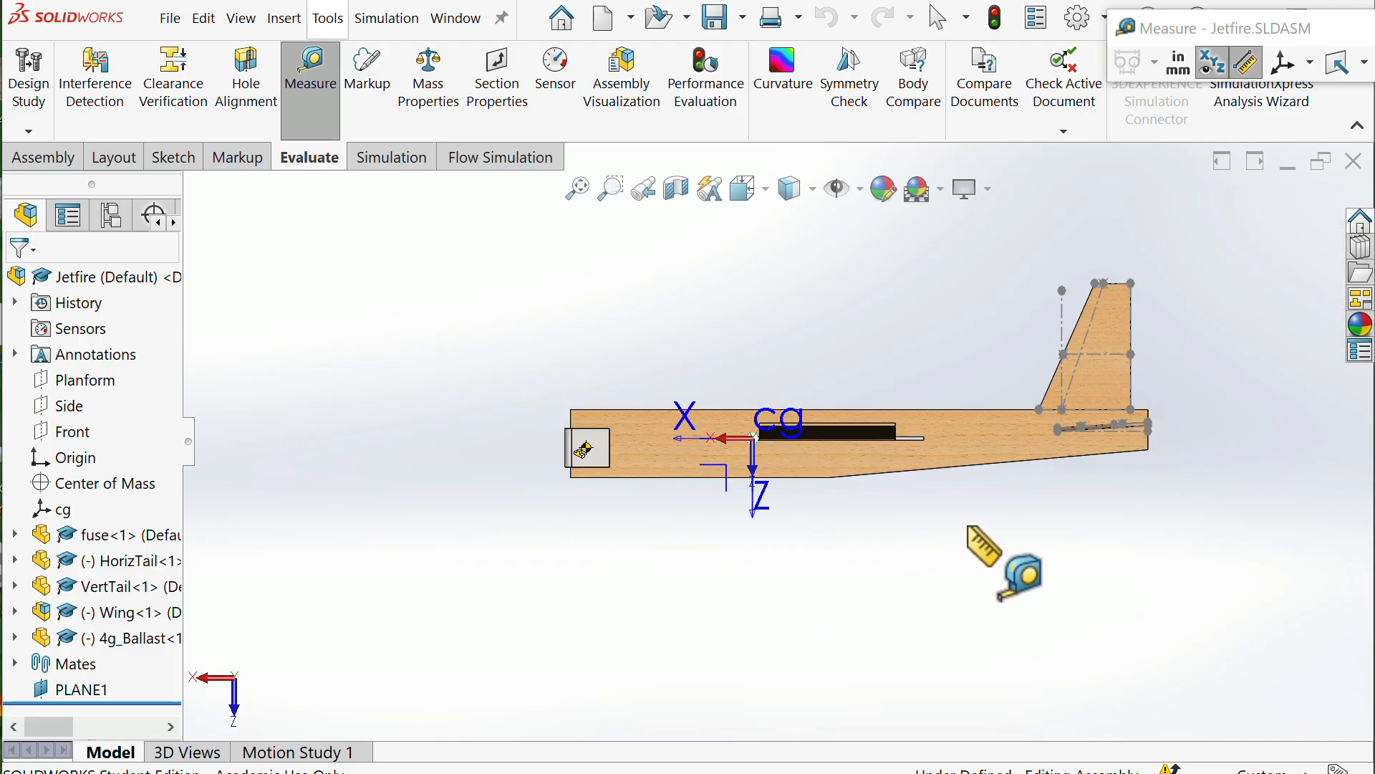
scroll(975, 447, "down", 1)
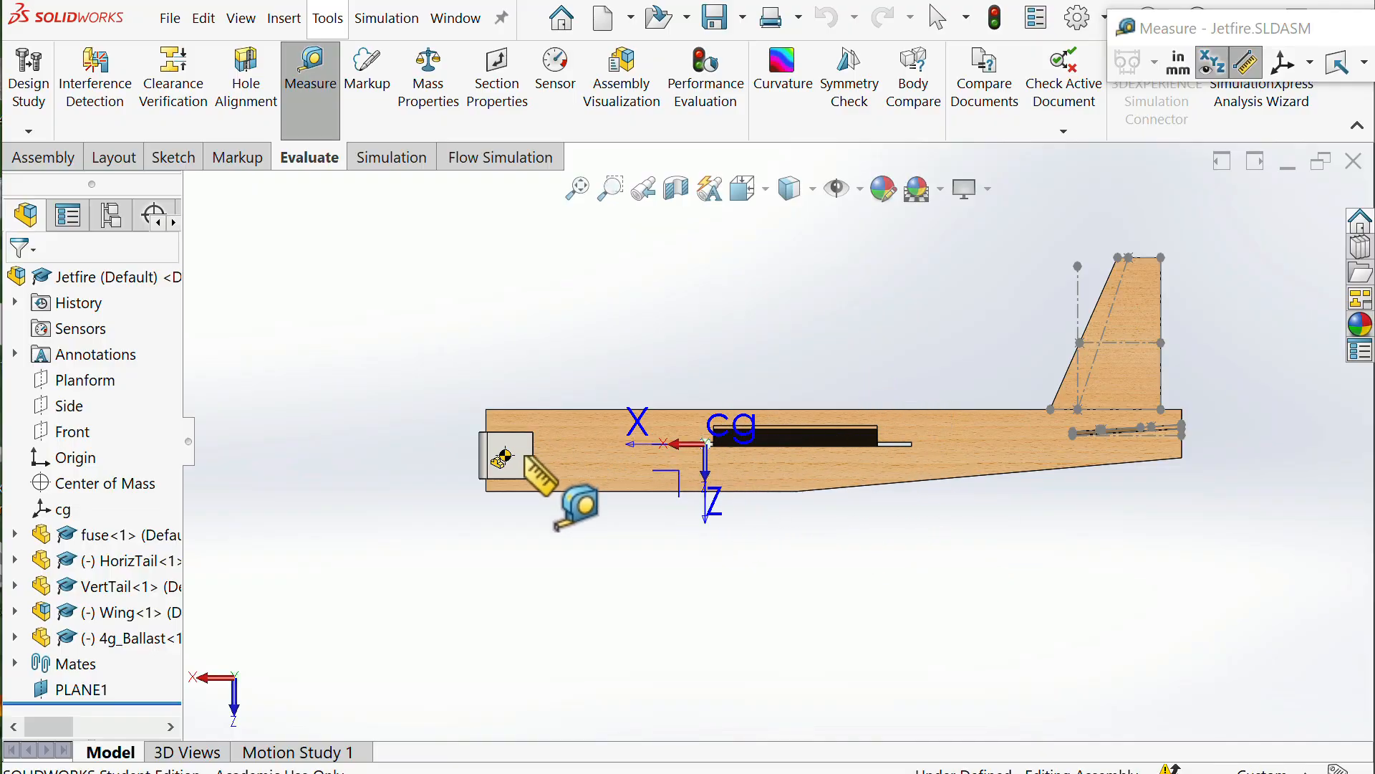
left_click(301, 108)
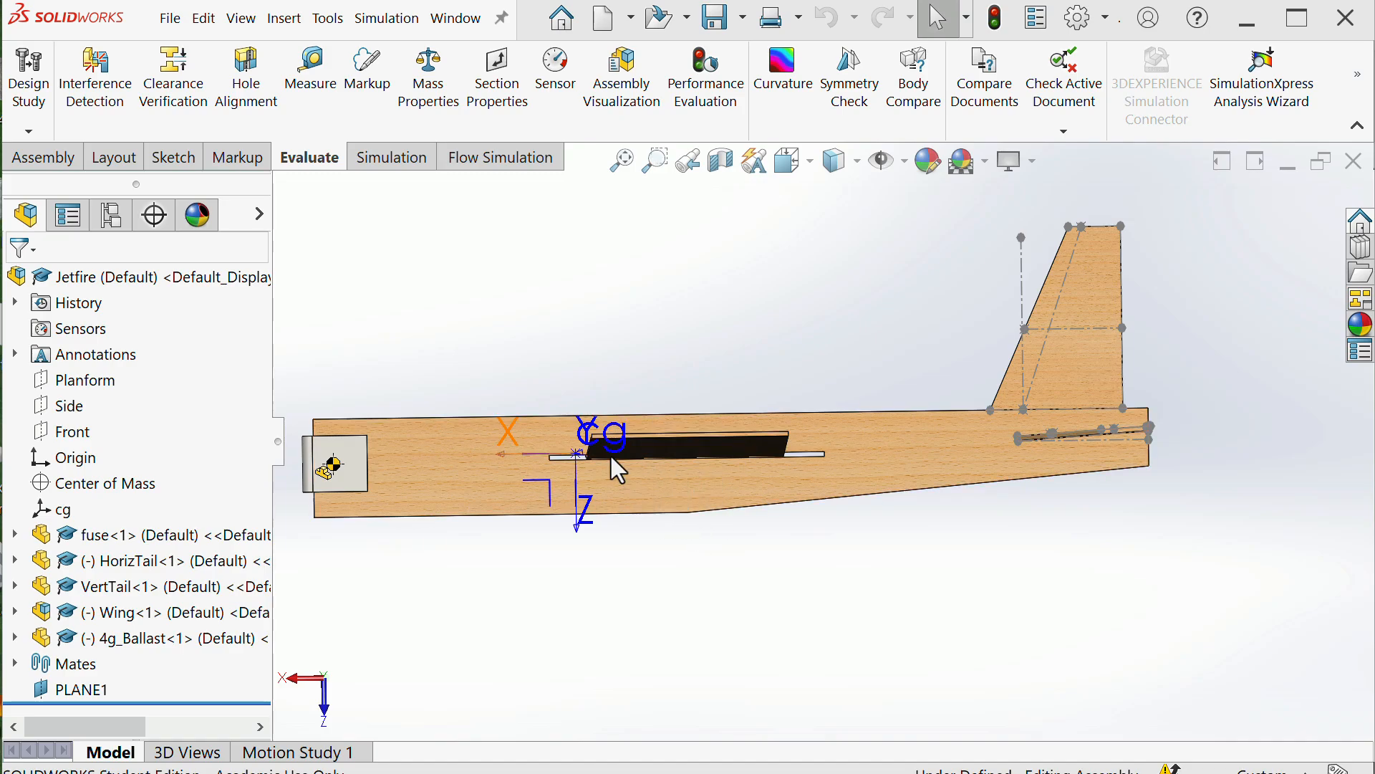
left_click(358, 467)
left_click_drag(362, 469, 449, 469)
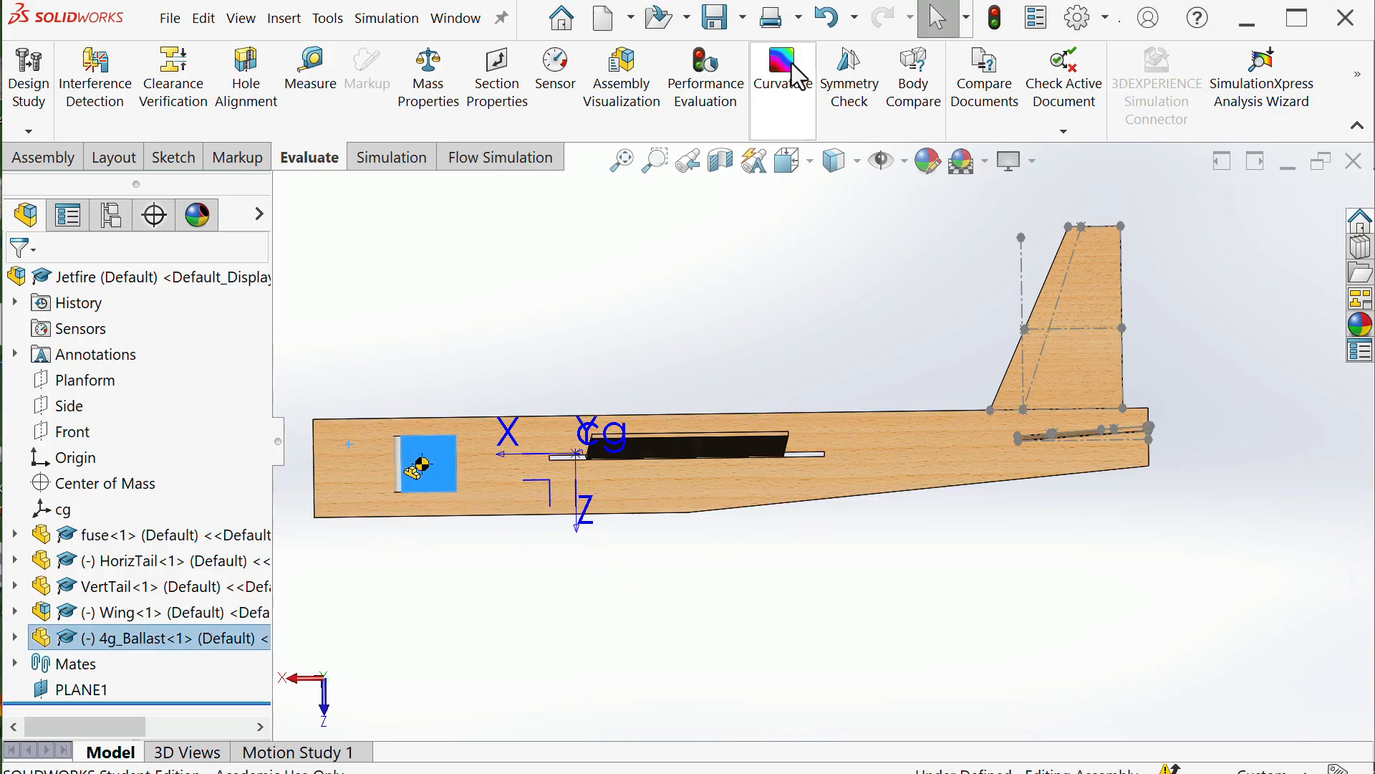
left_click(996, 18)
Slide the ballast slightly farther aft and the wing forward along its fuselage slot, rebuilding the assembly
left_click_drag(419, 465, 647, 456)
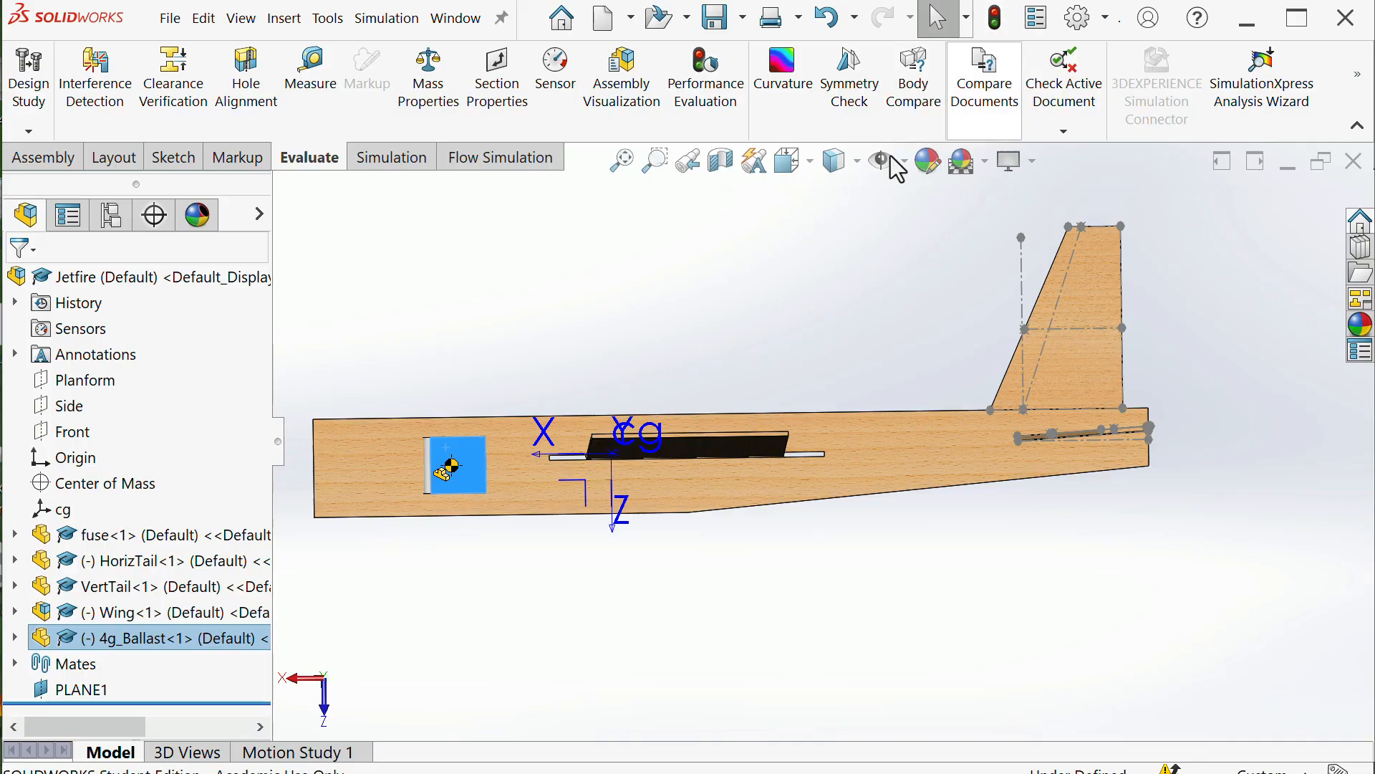
left_click_drag(720, 459, 859, 484)
left_click(1001, 21)
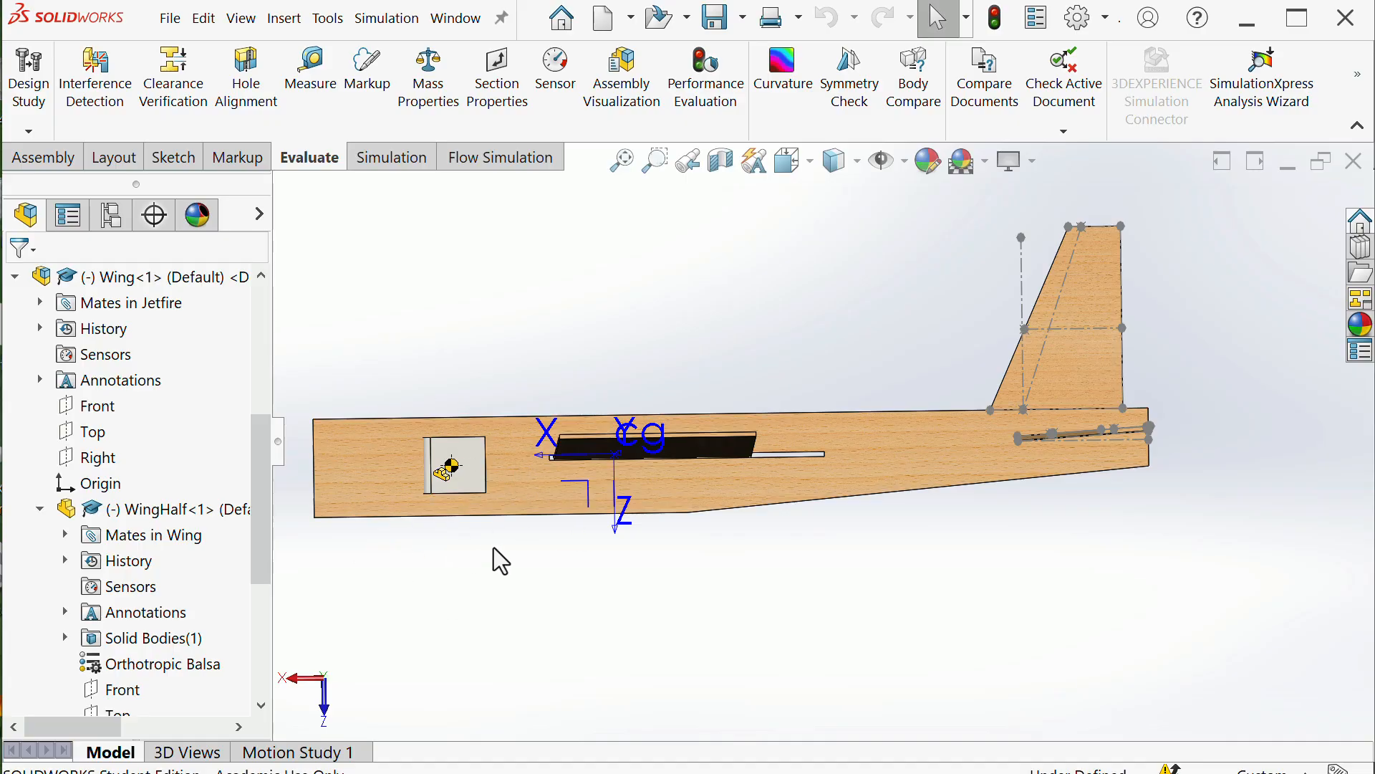
left_click(179, 18)
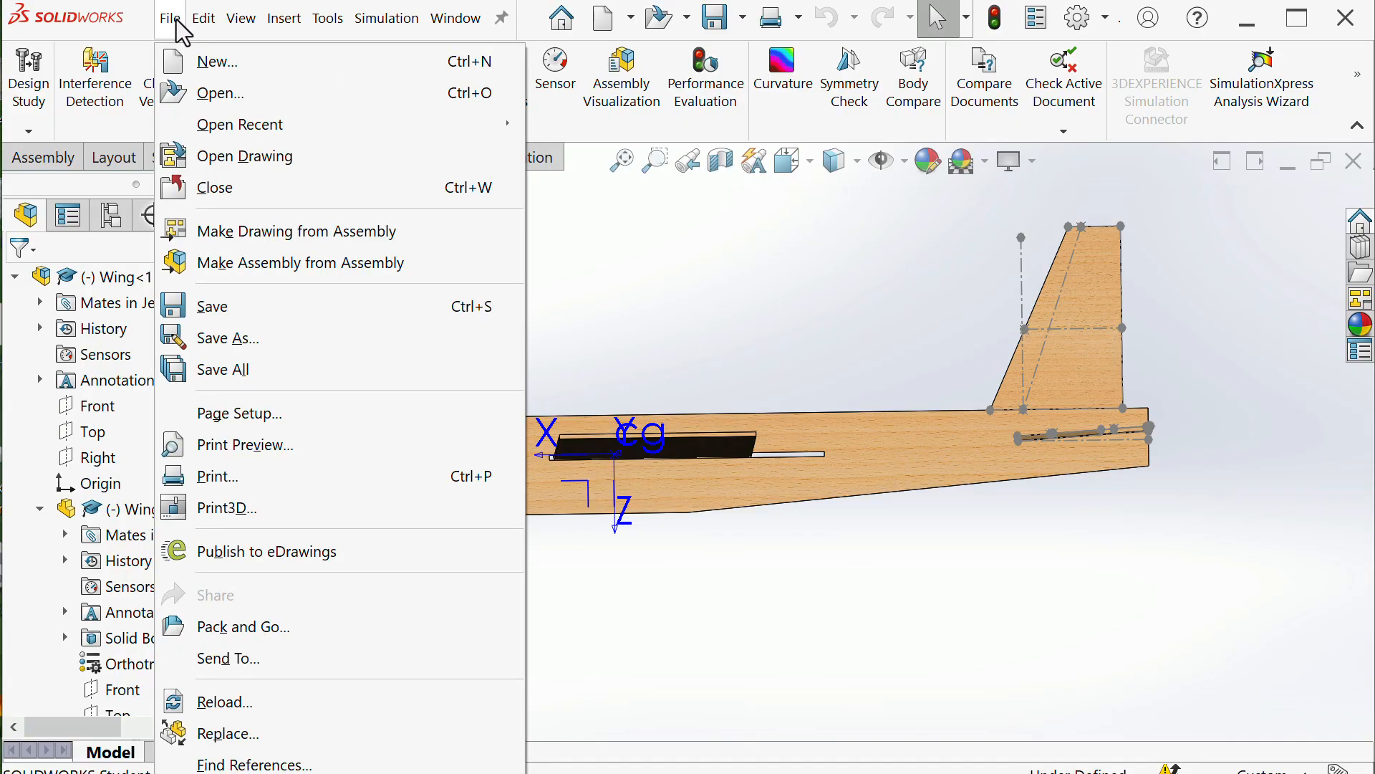
left_click(197, 17)
left_click(203, 20)
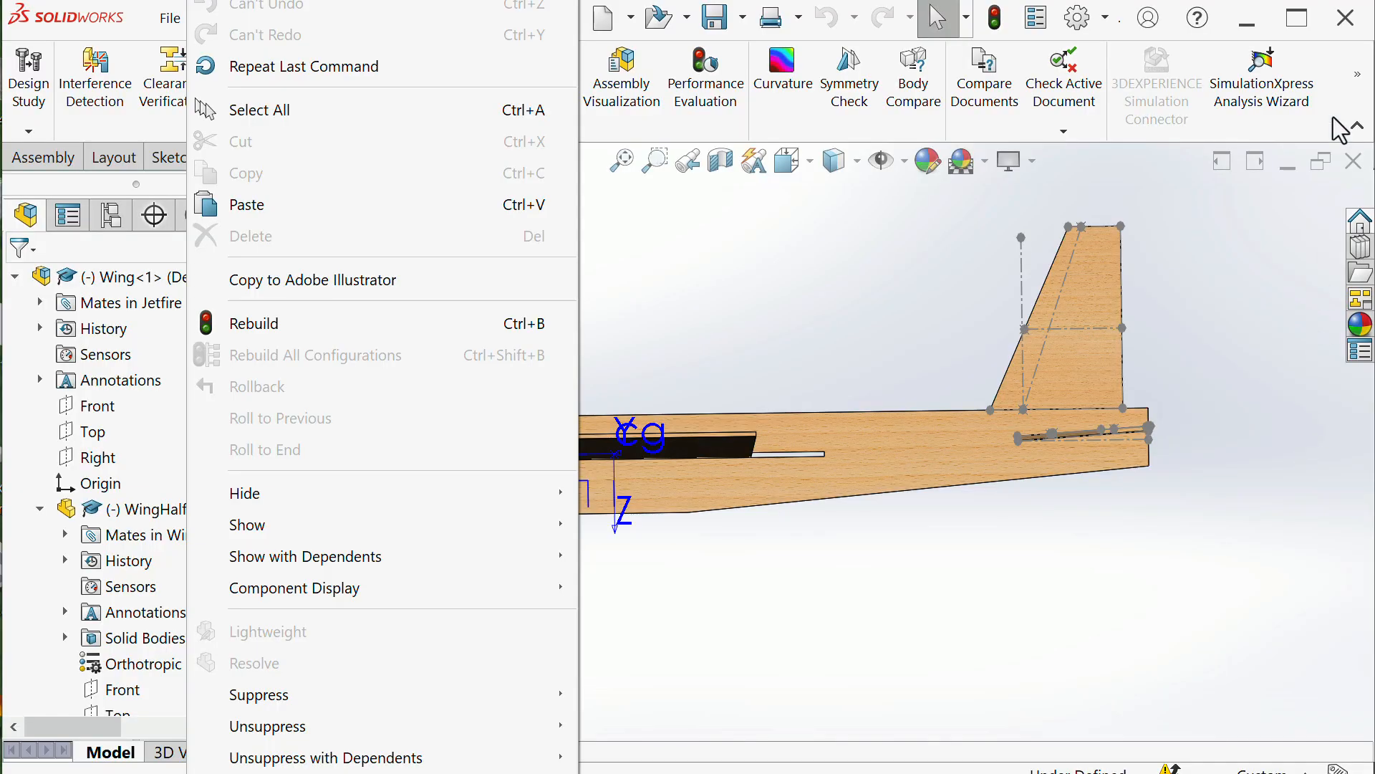
left_click(1330, 70)
left_click(171, 18)
left_click(1364, 64)
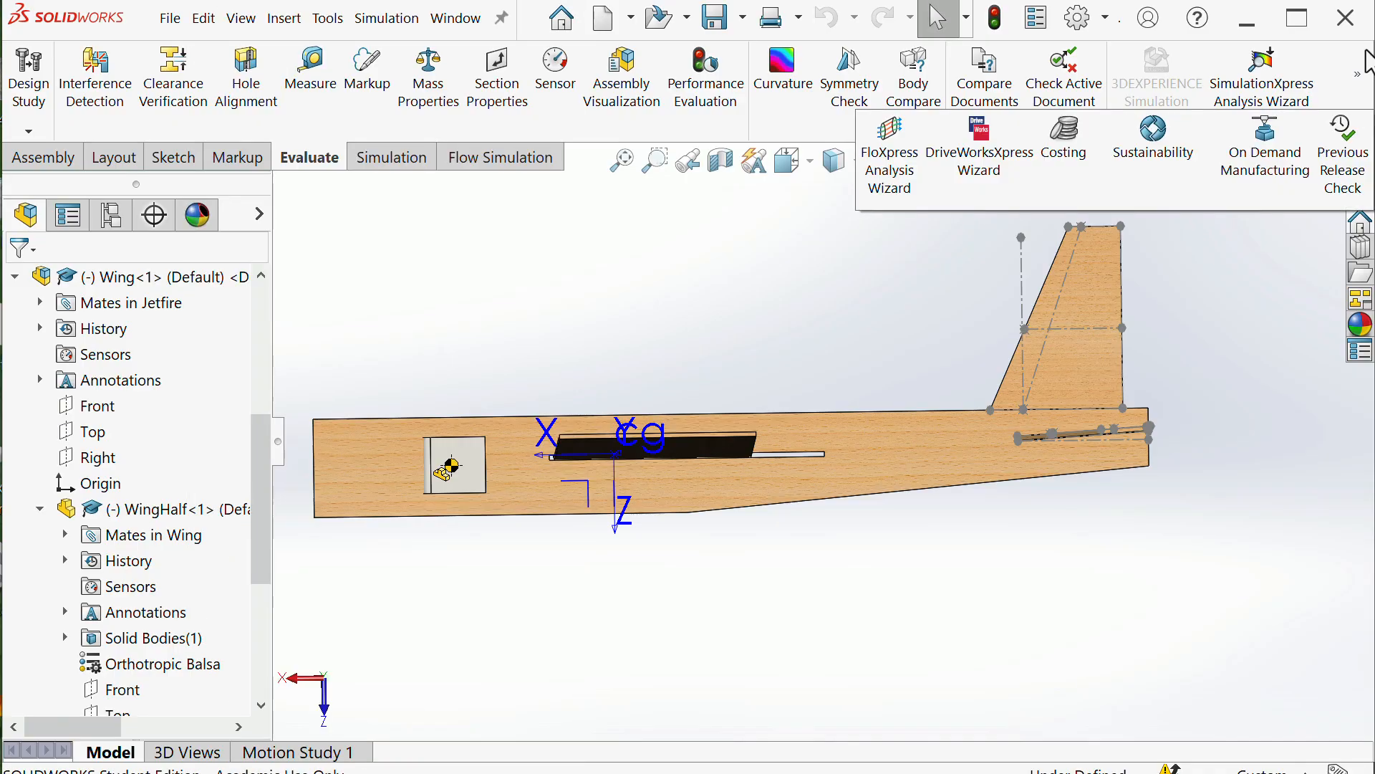
Slide the 4g ballast forward to the fuselage nose
left_click(474, 453)
left_click_drag(466, 452, 362, 469)
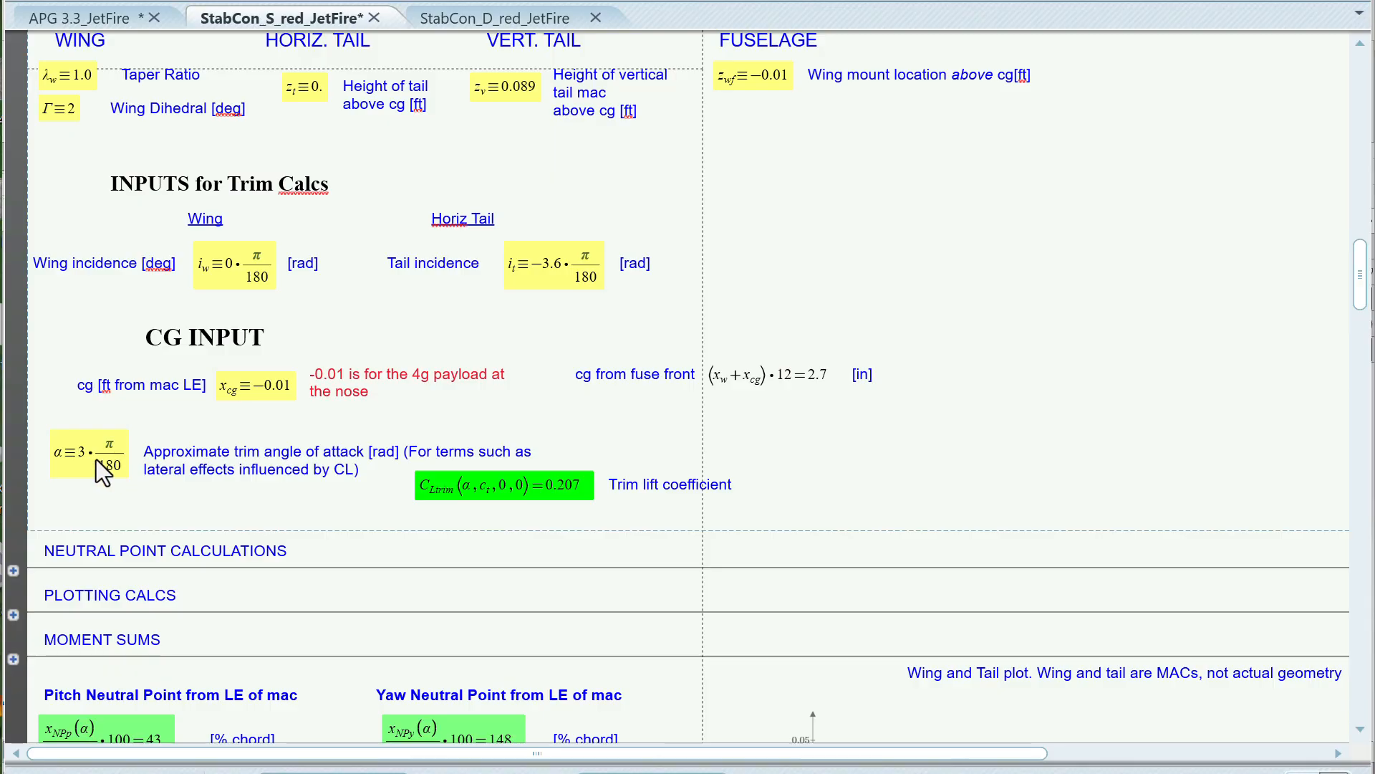
Examine the trim angle of attack, the pitch and yaw neutral points and the roll stability terms in the static stability worksheet
scroll(101, 434, "down", 1)
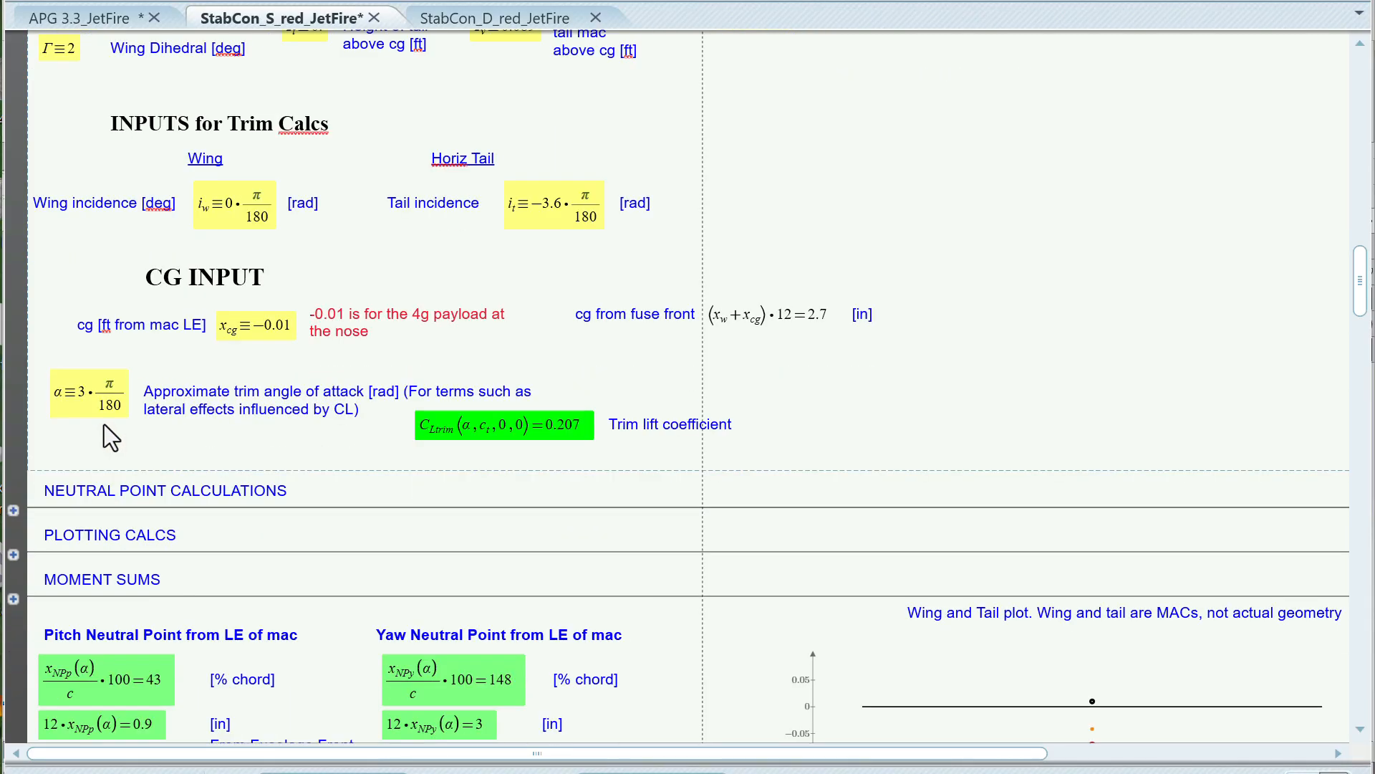
scroll(197, 331, "down", 4)
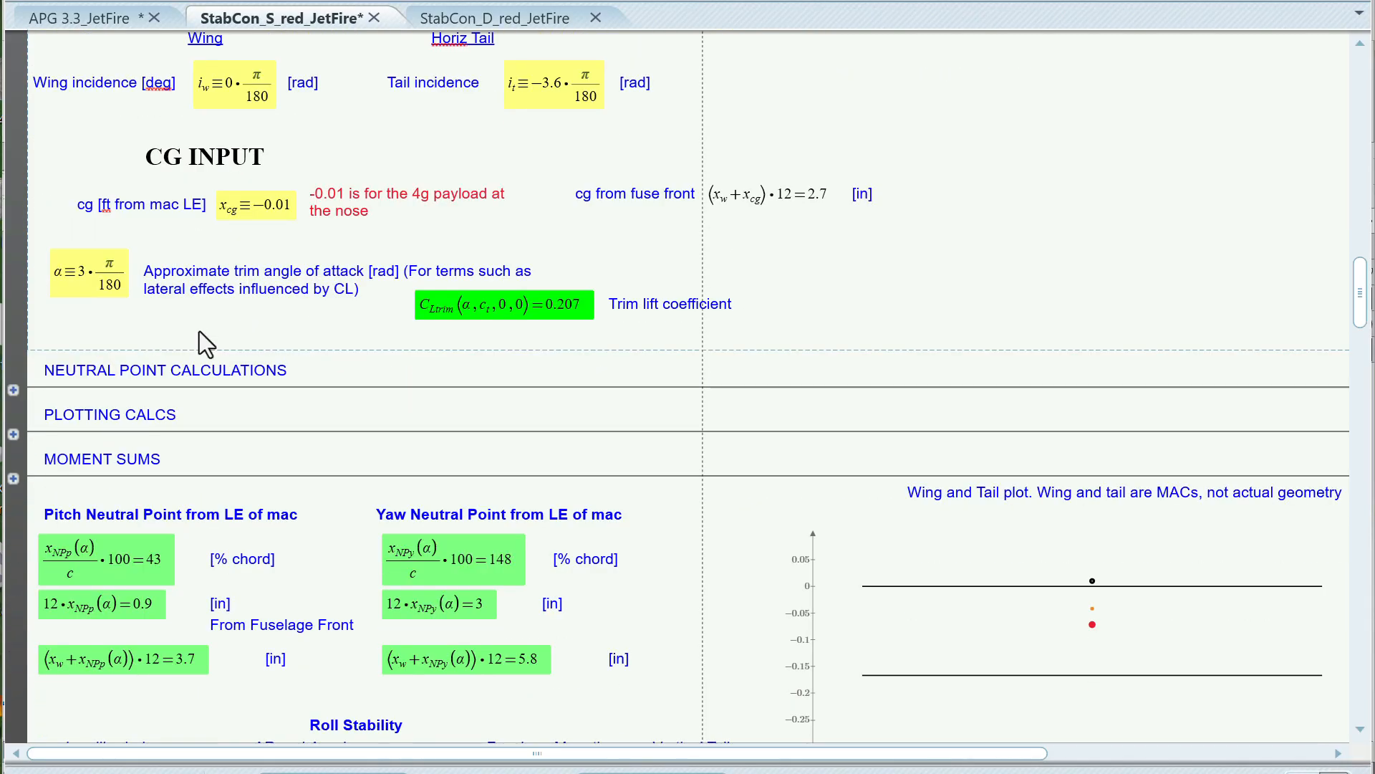
scroll(371, 382, "down", 2)
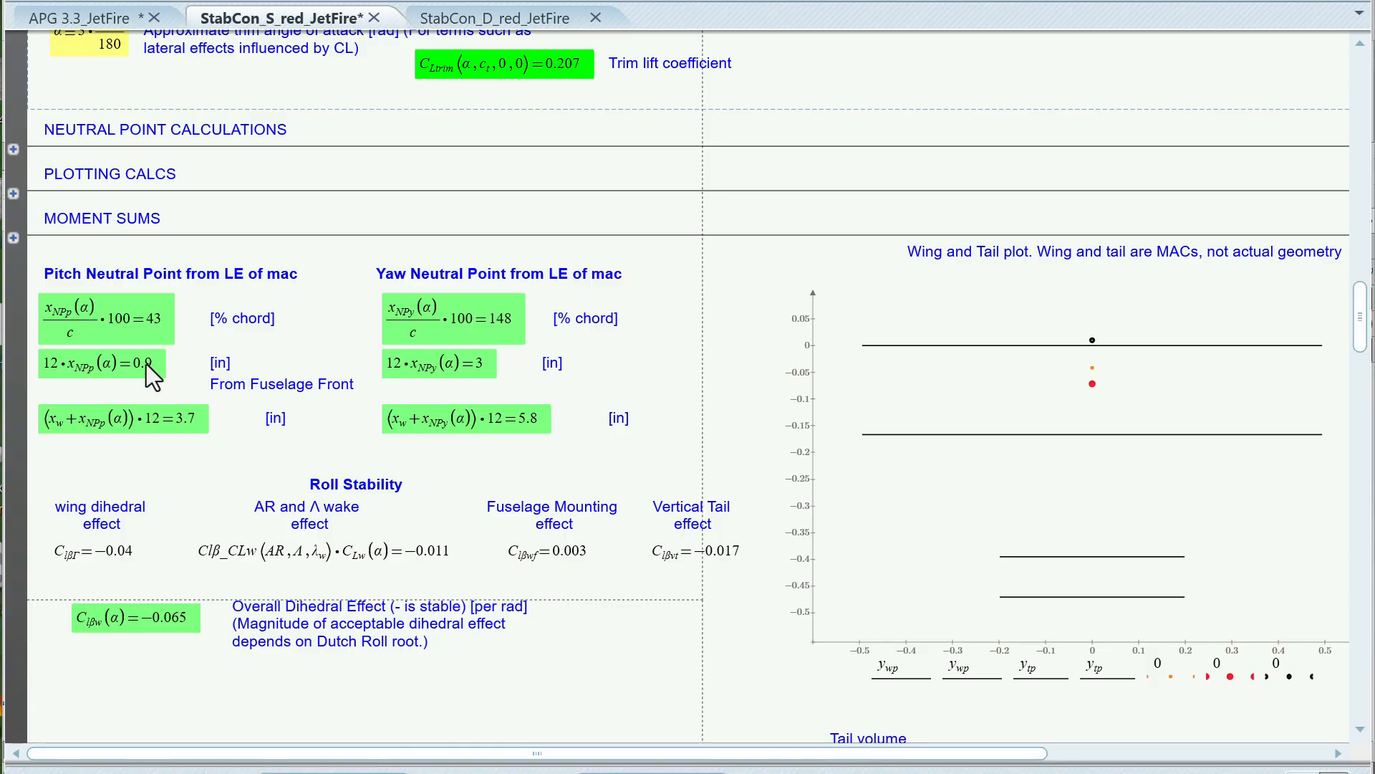
scroll(416, 411, "down", 3)
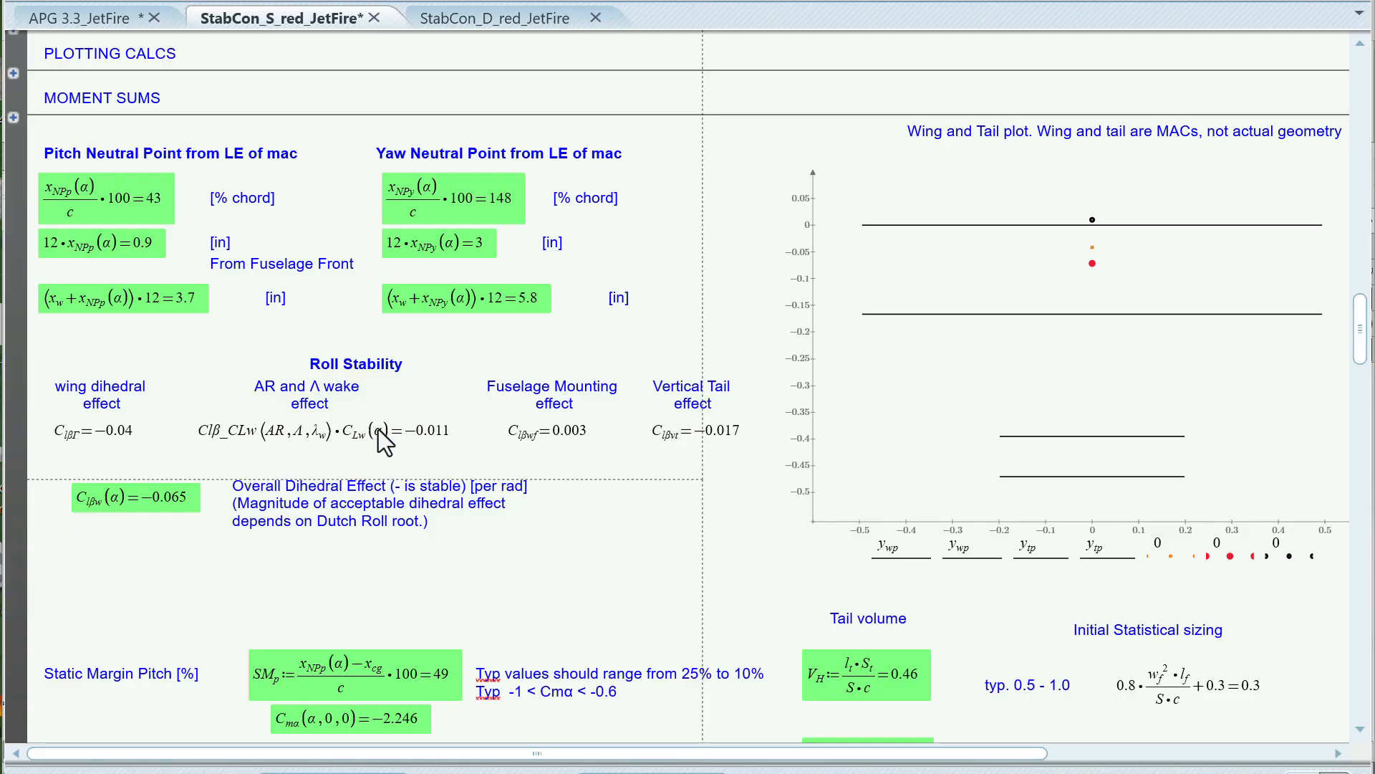
Examine the pitch static margin, yaw static stability and tail volume coefficients against their typical ranges
scroll(372, 415, "down", 3)
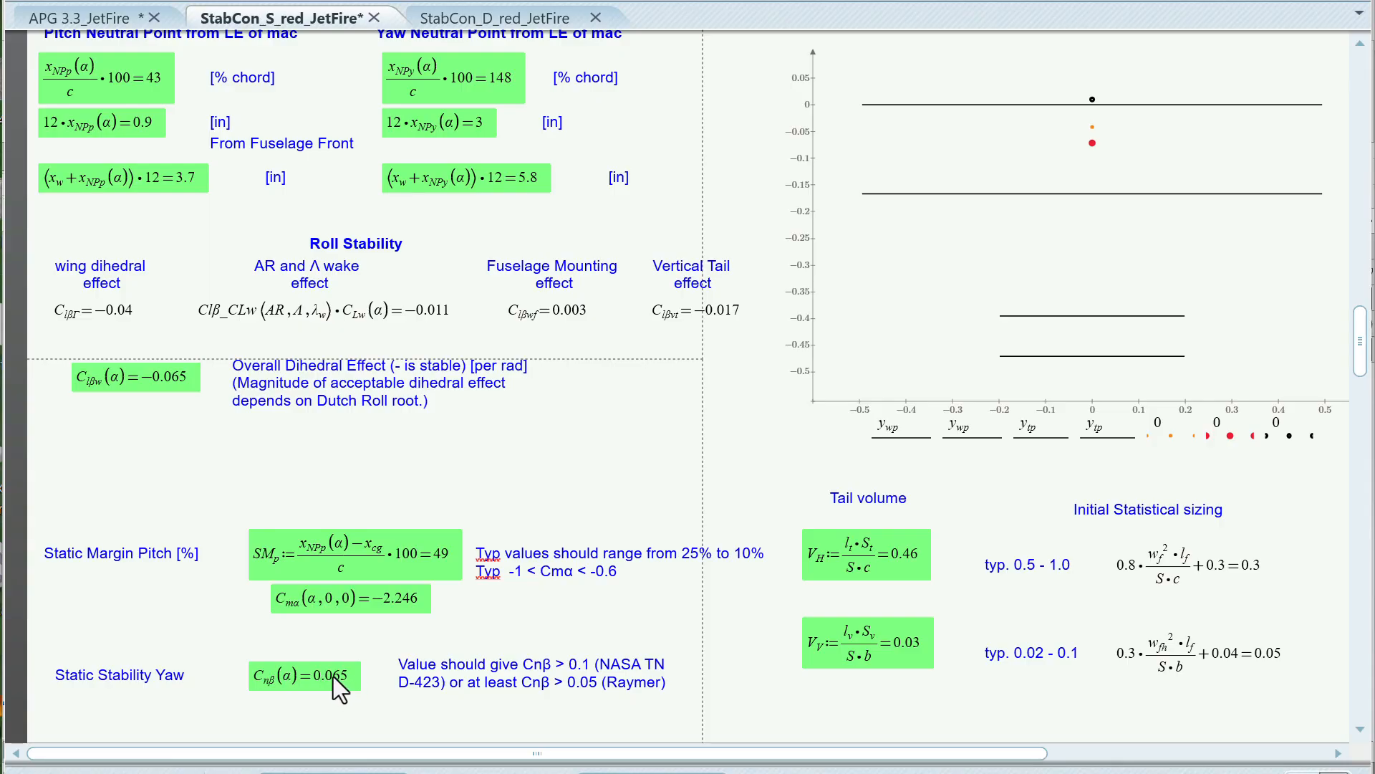
scroll(335, 647, "down", 3)
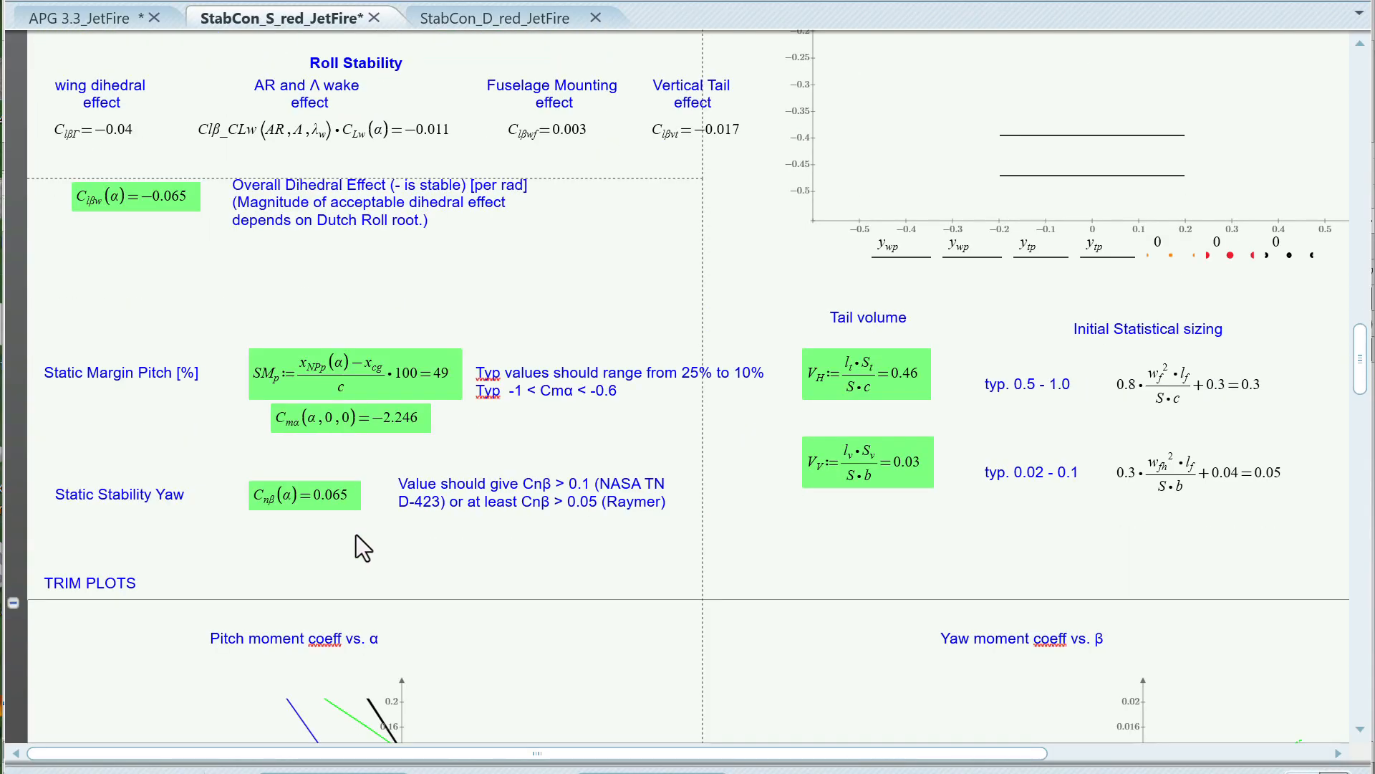
scroll(358, 523, "up", 2)
scroll(459, 416, "down", 3)
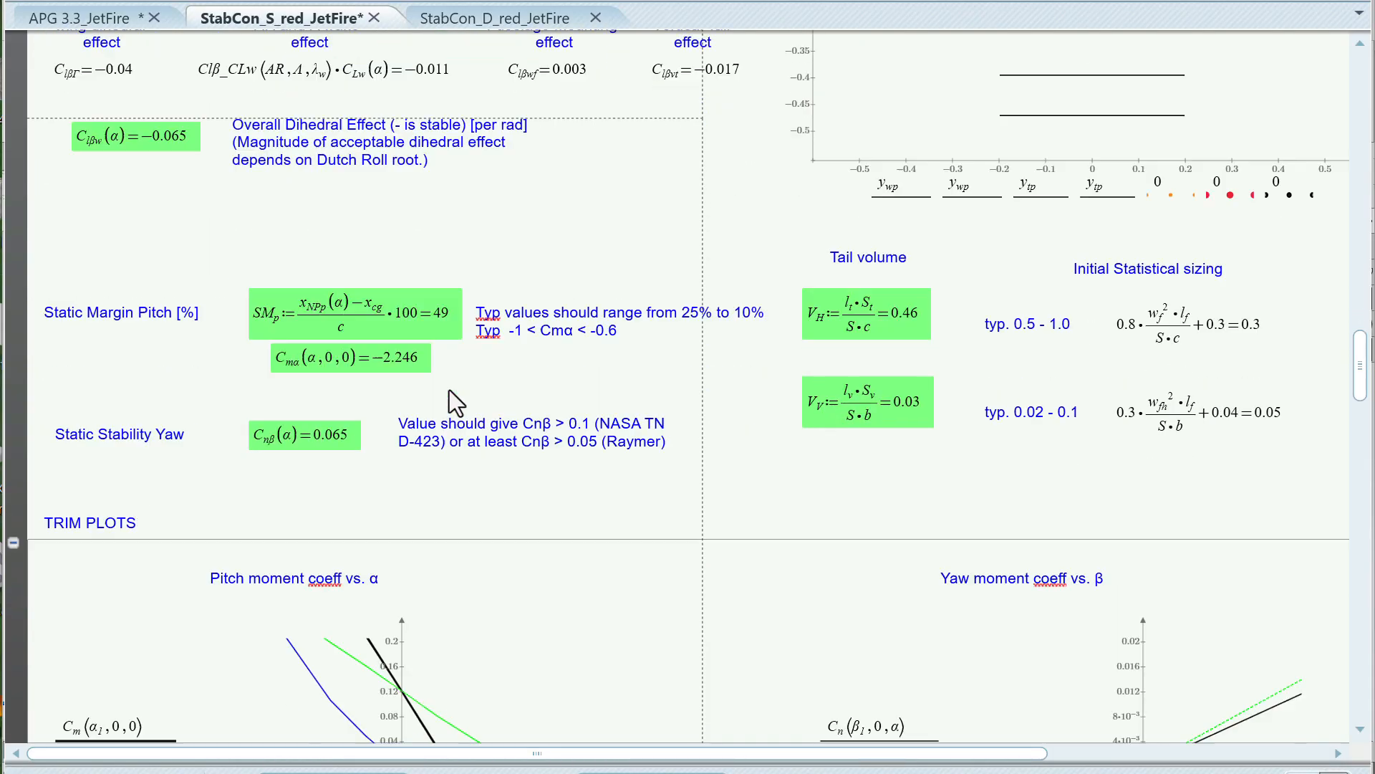
scroll(456, 396, "up", 1)
scroll(456, 396, "down", 4)
scroll(453, 375, "down", 1)
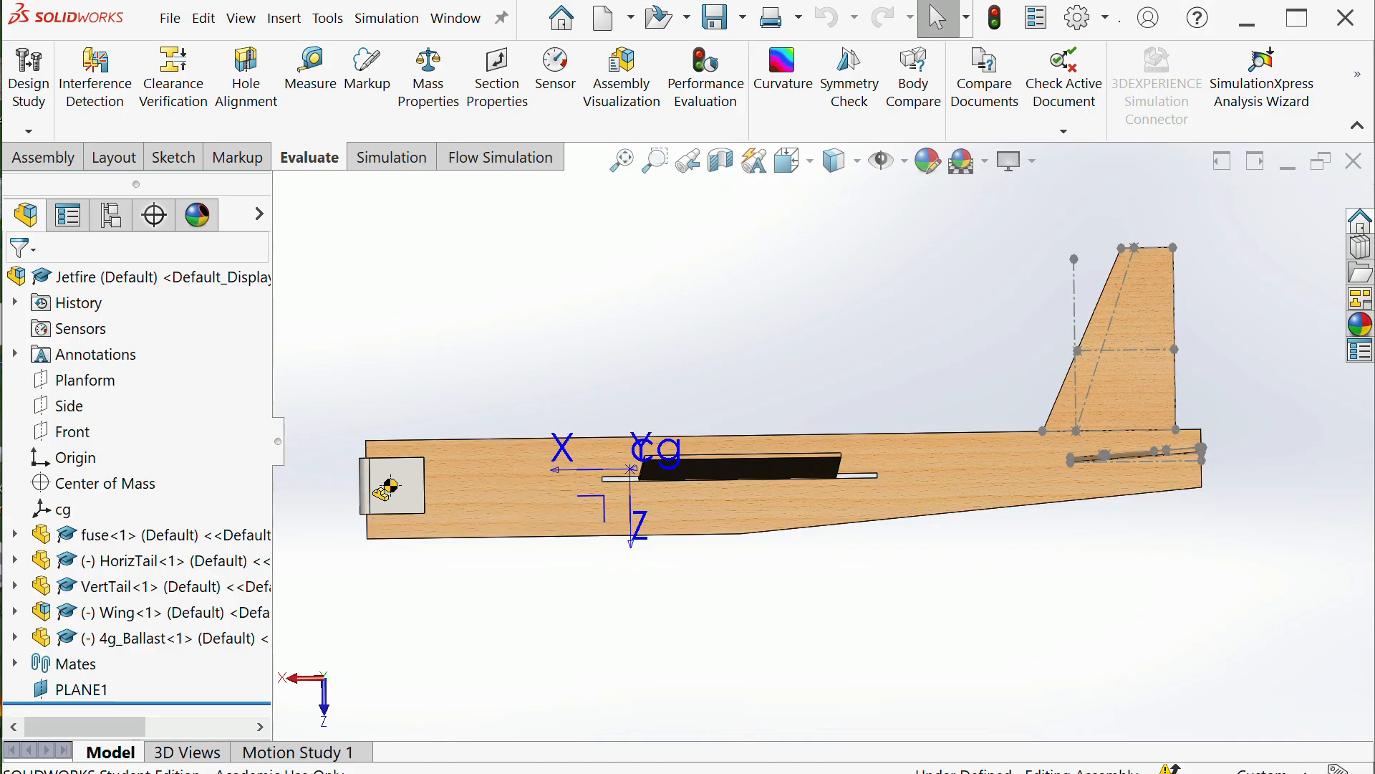
Return to the Mathcad worksheet and examine the trim plots of pitch moment versus α and yaw moment versus β
key("alt+Tab")
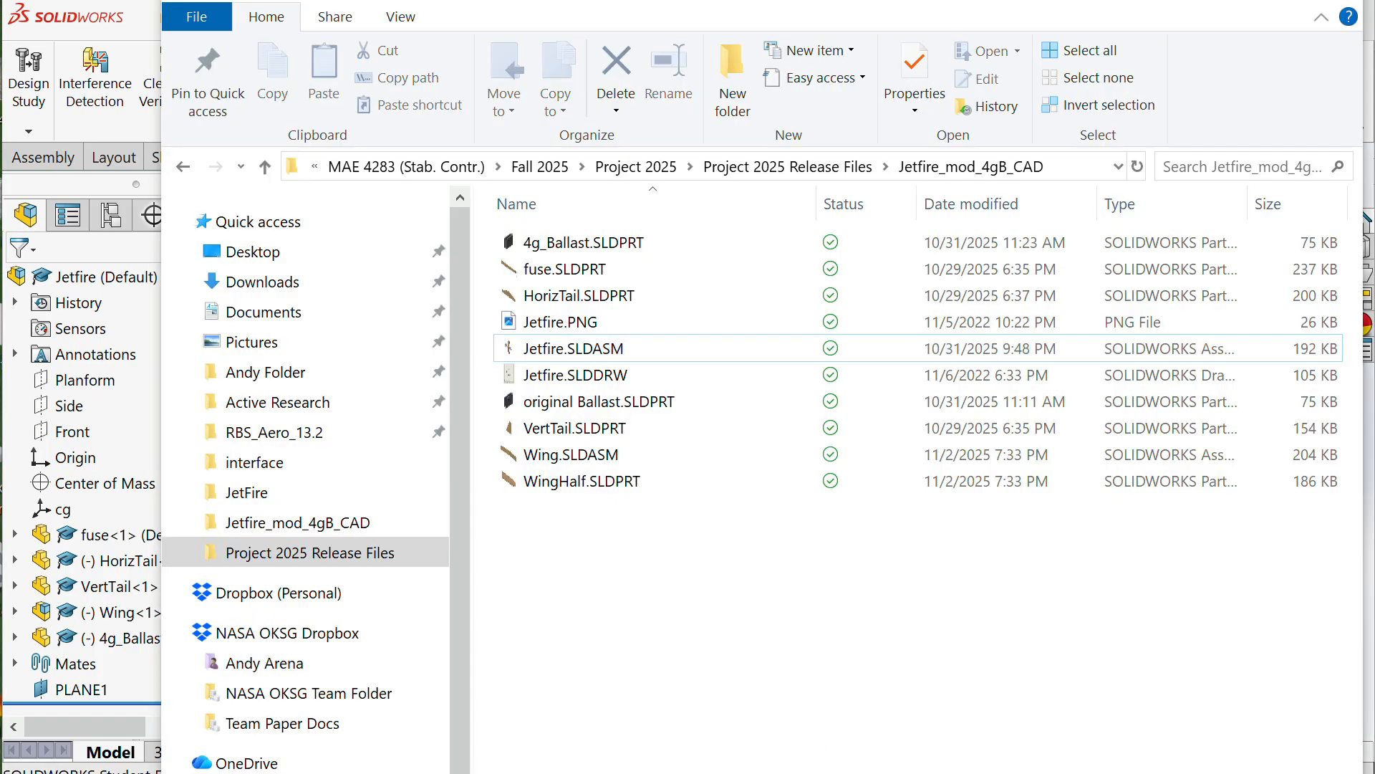
key("alt+Tab")
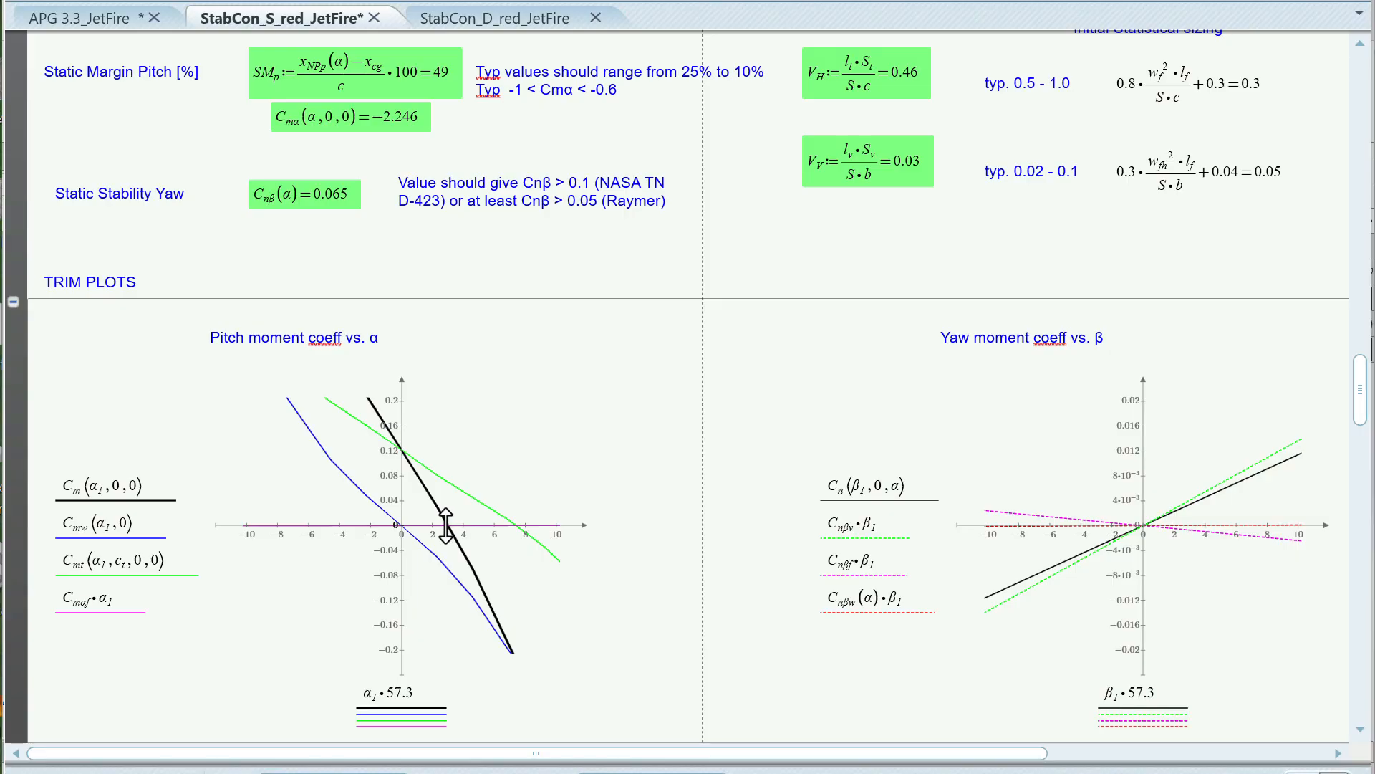
scroll(445, 527, "up", 15)
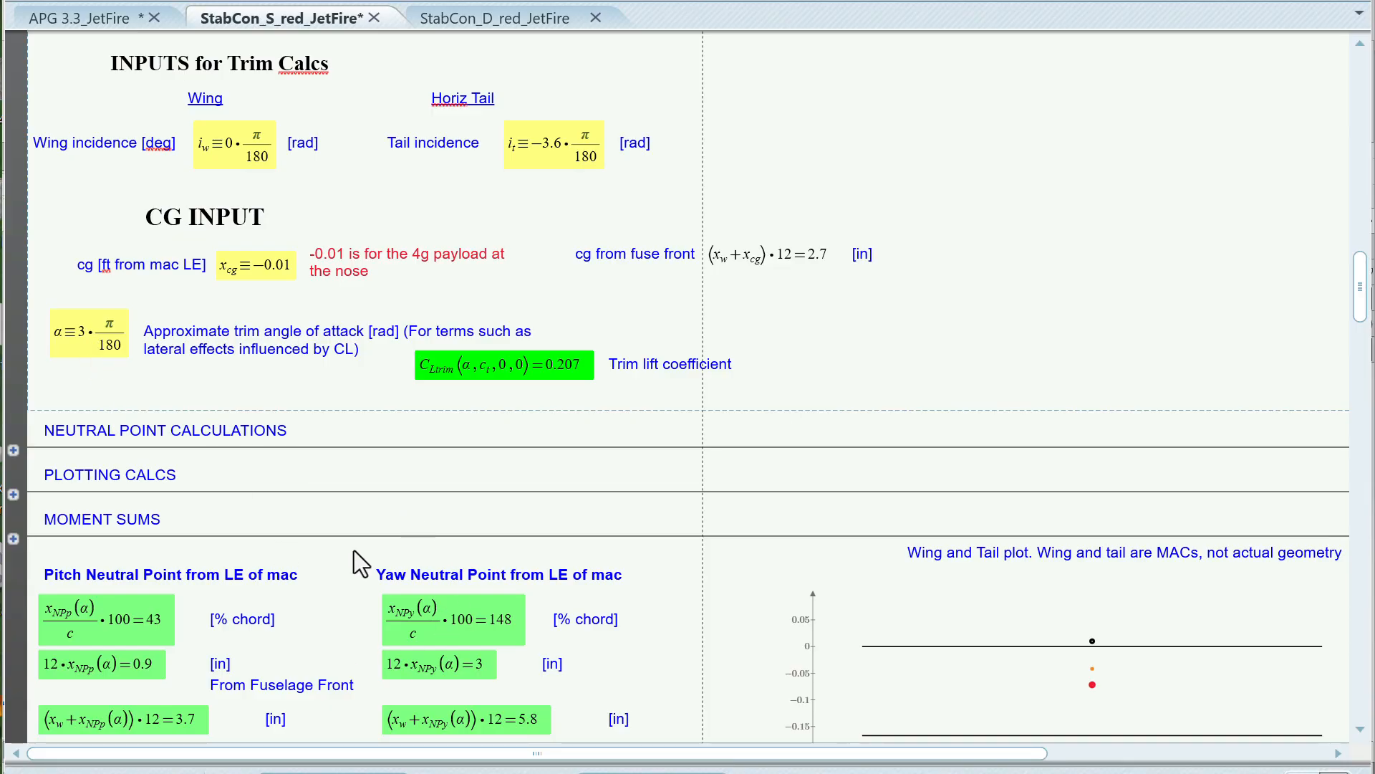
scroll(463, 529, "down", 15)
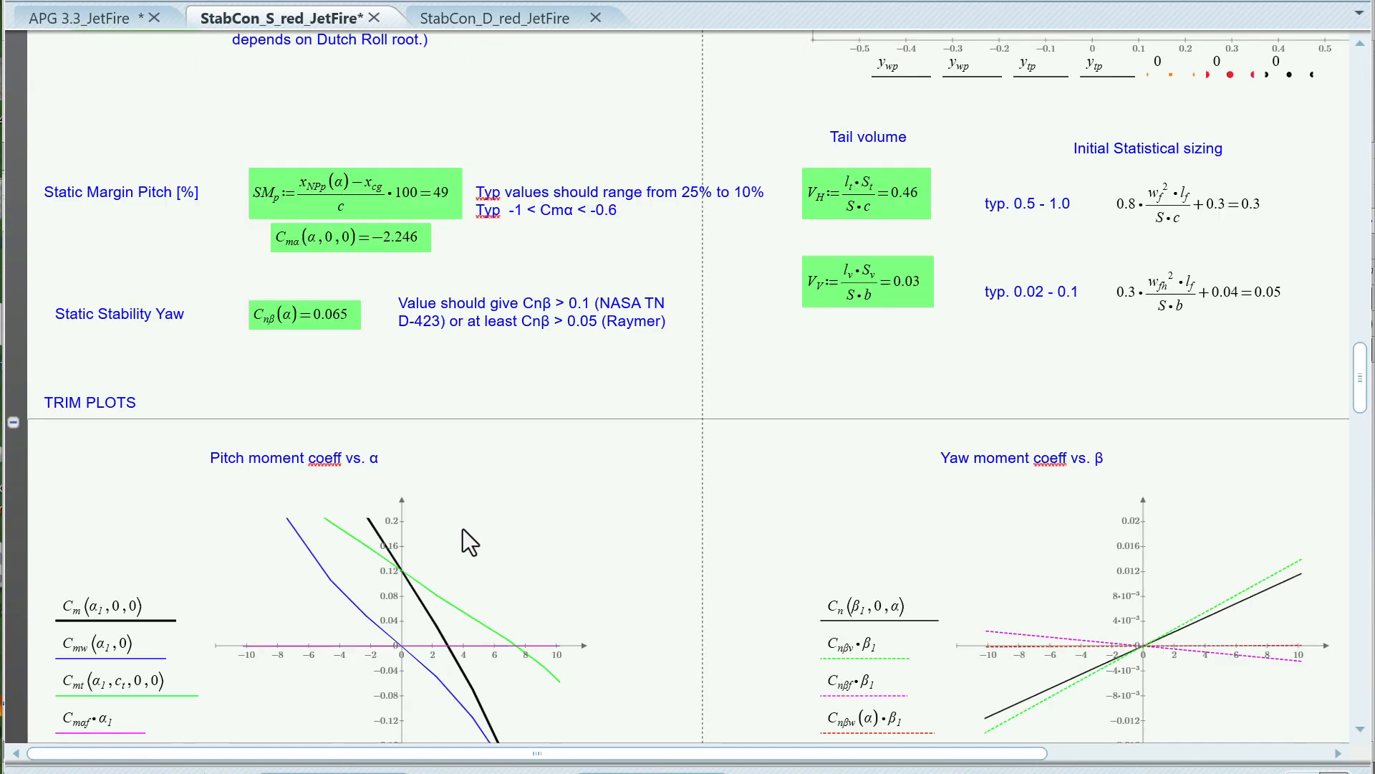
scroll(462, 525, "down", 3)
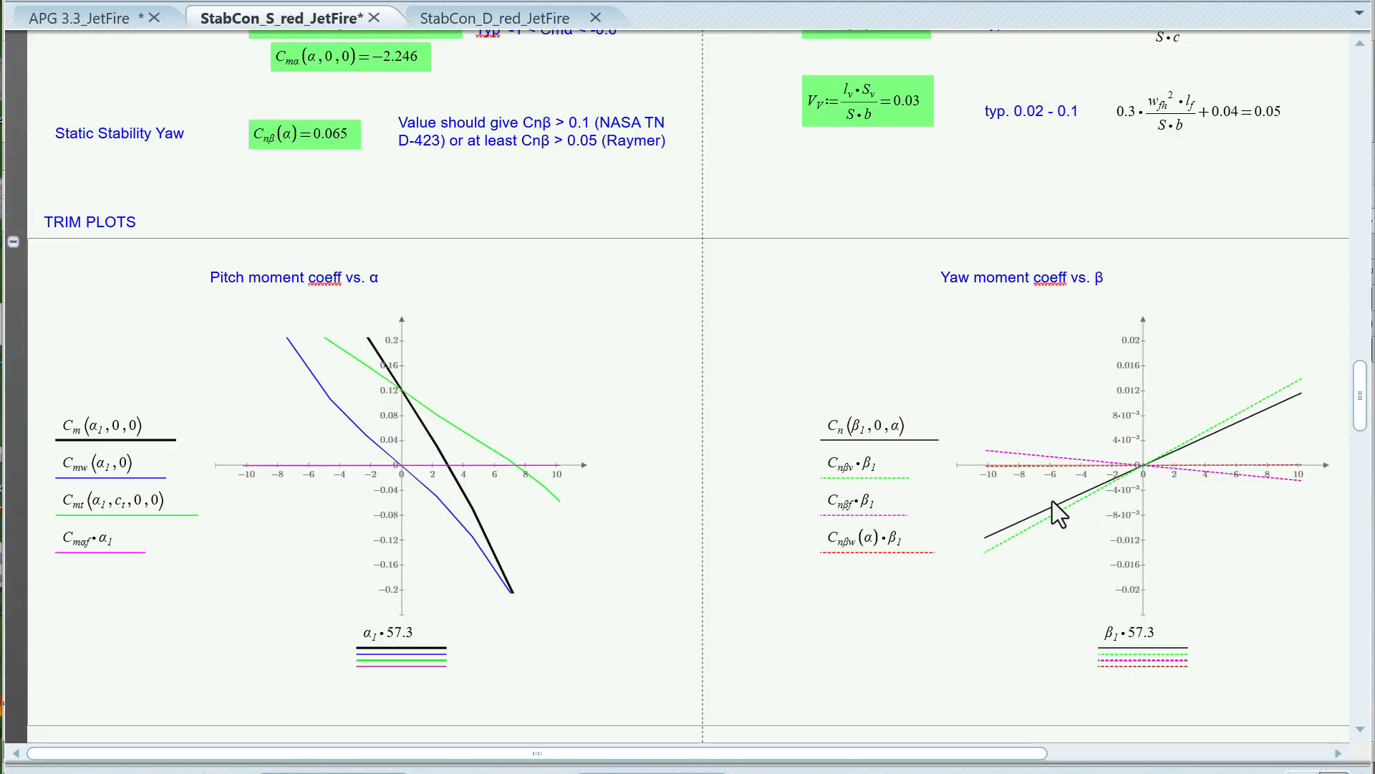
scroll(1053, 500, "down", 3)
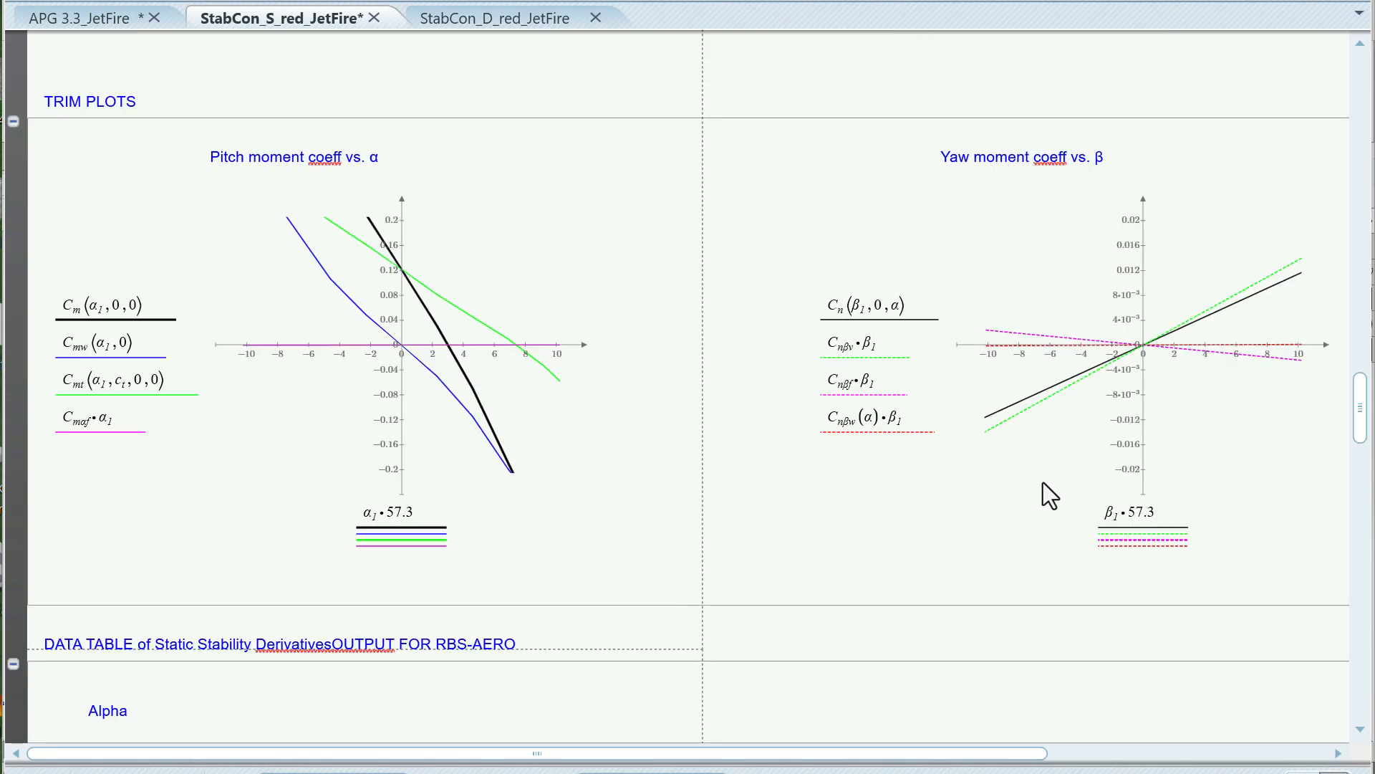
Review the static stability derivative output for RBS-AERO and open the Project 2025 Release Files folder in File Explorer
scroll(1040, 479, "down", 12)
scroll(1037, 475, "down", 9)
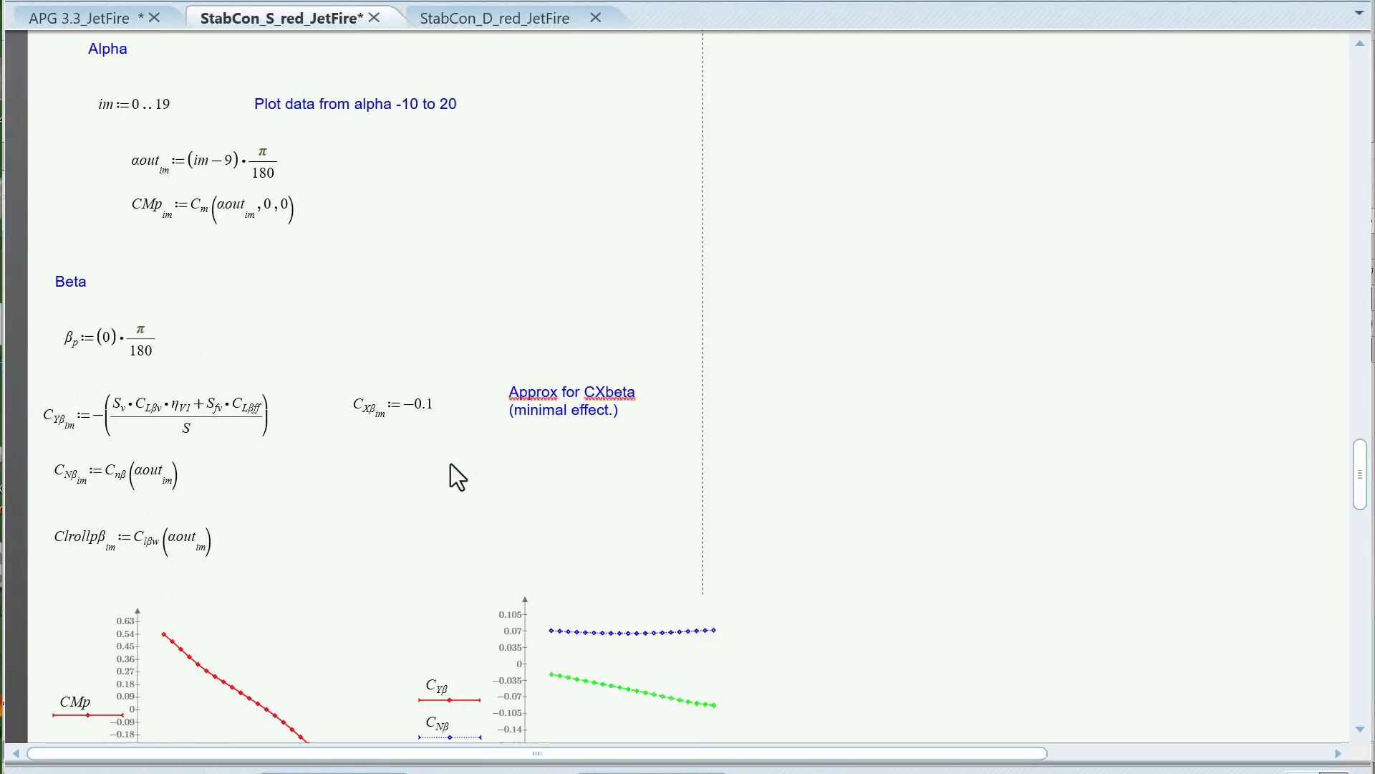
scroll(303, 399, "down", 10)
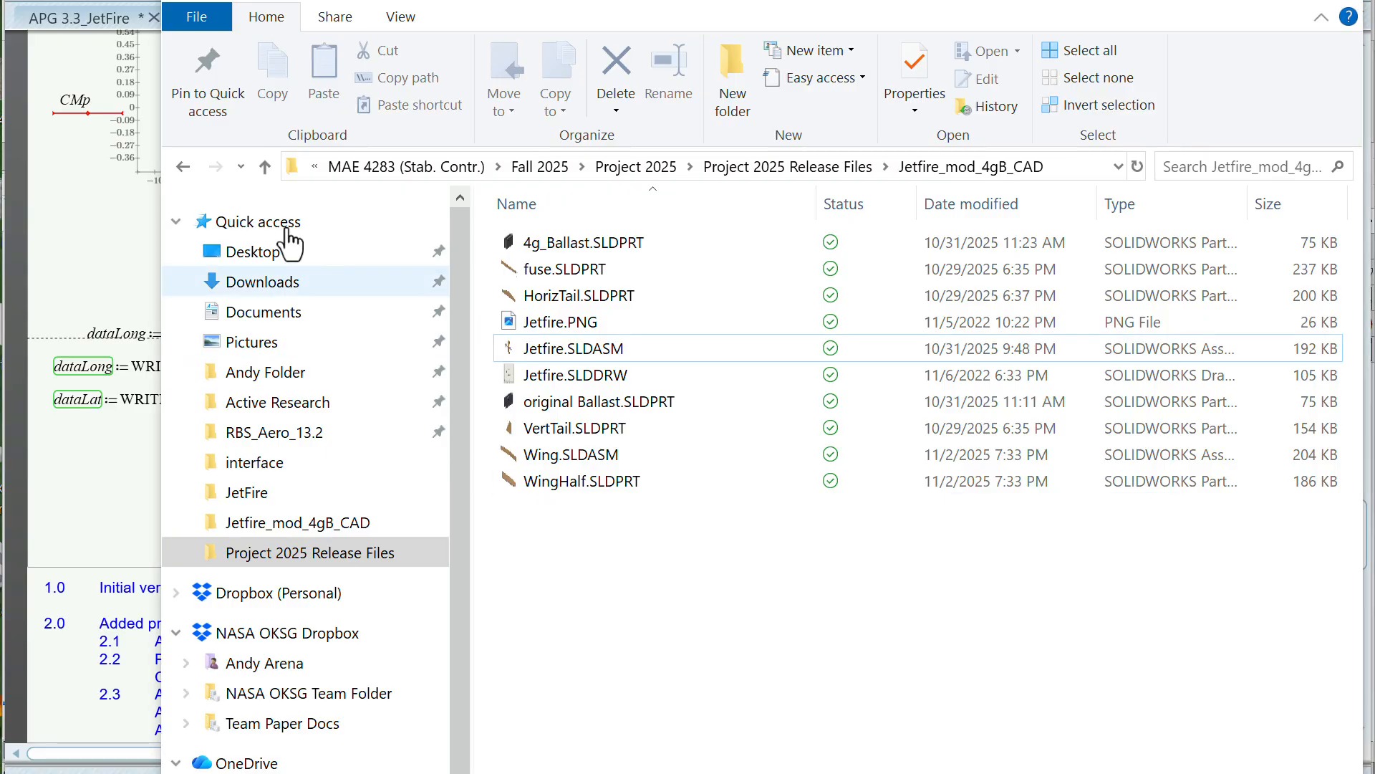
left_click(266, 166)
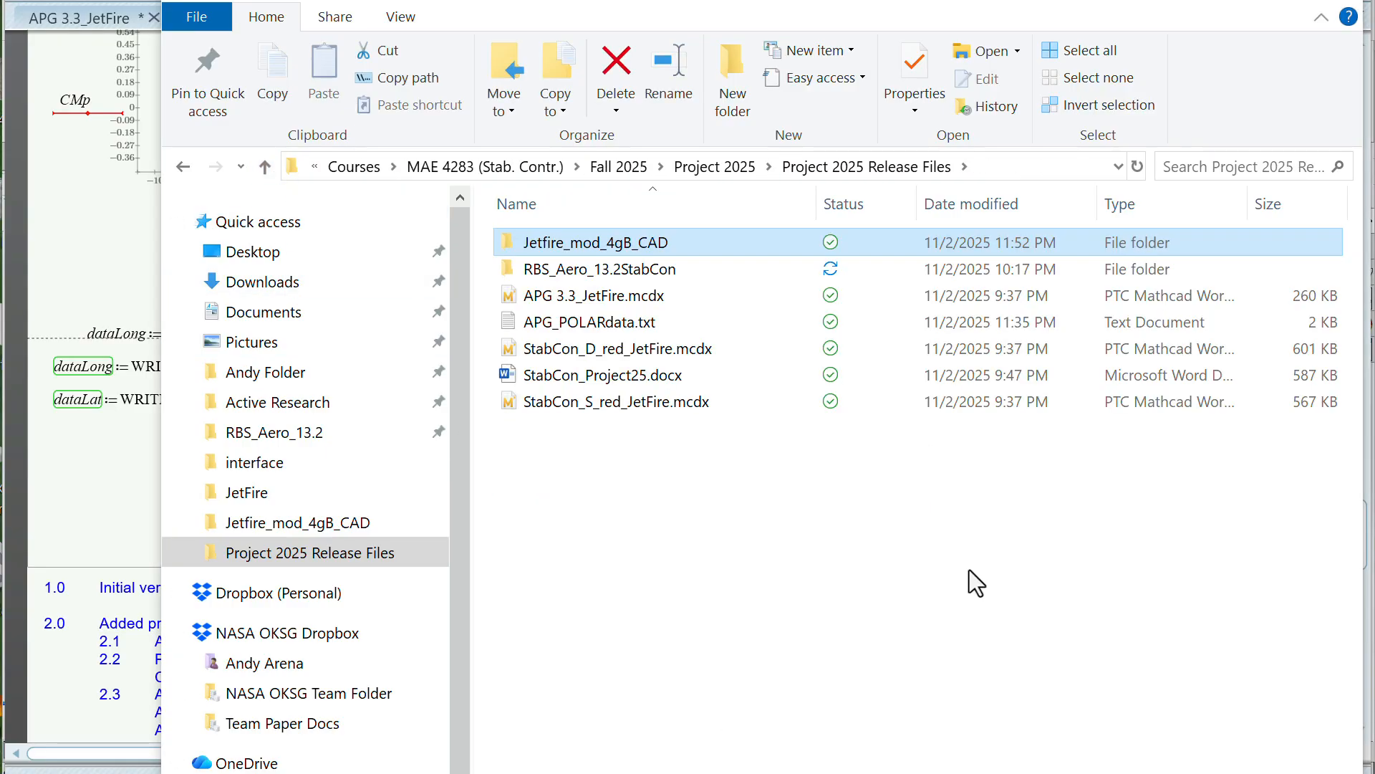
Recalculate the static stability worksheet to write StabconLong.txt and StabconLat.txt, and return to the Project 2025 Release Files folder
key("alt+Tab")
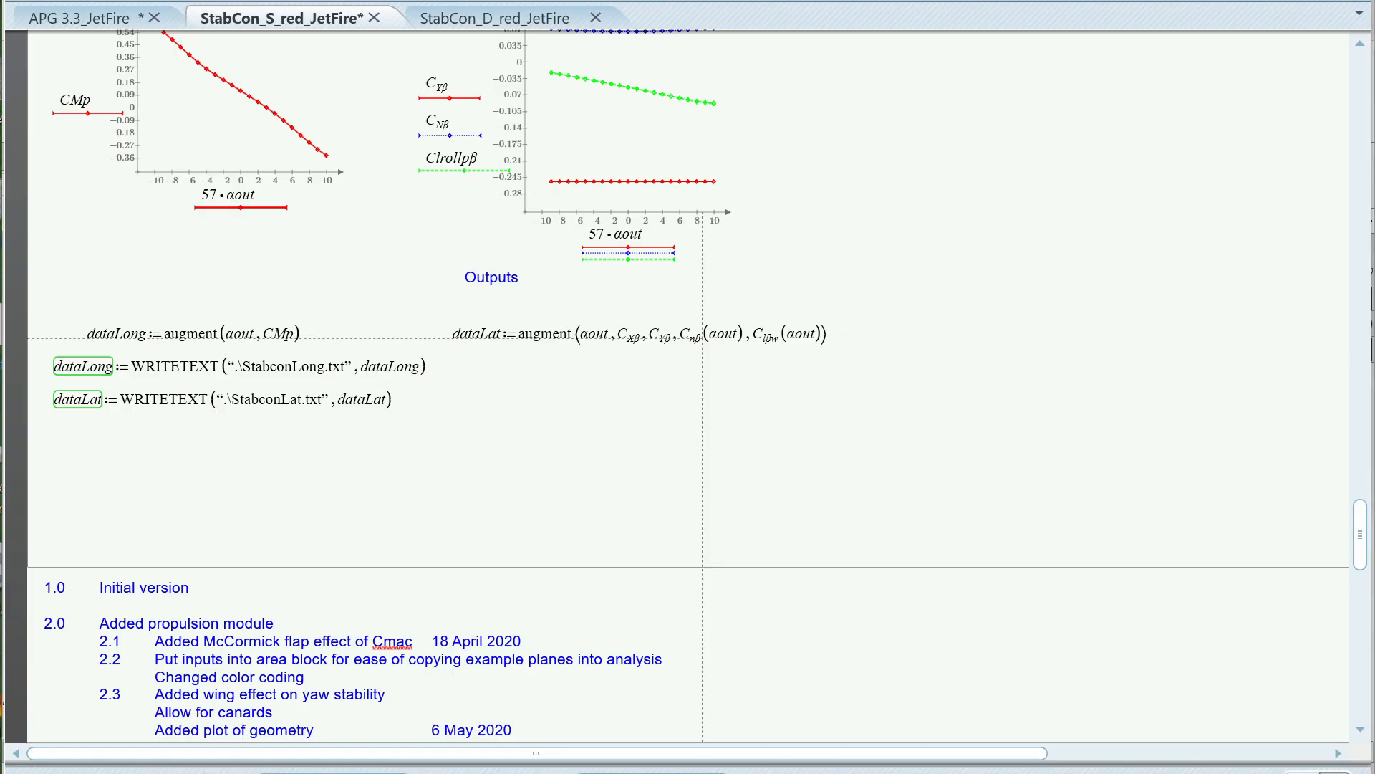
key("F5")
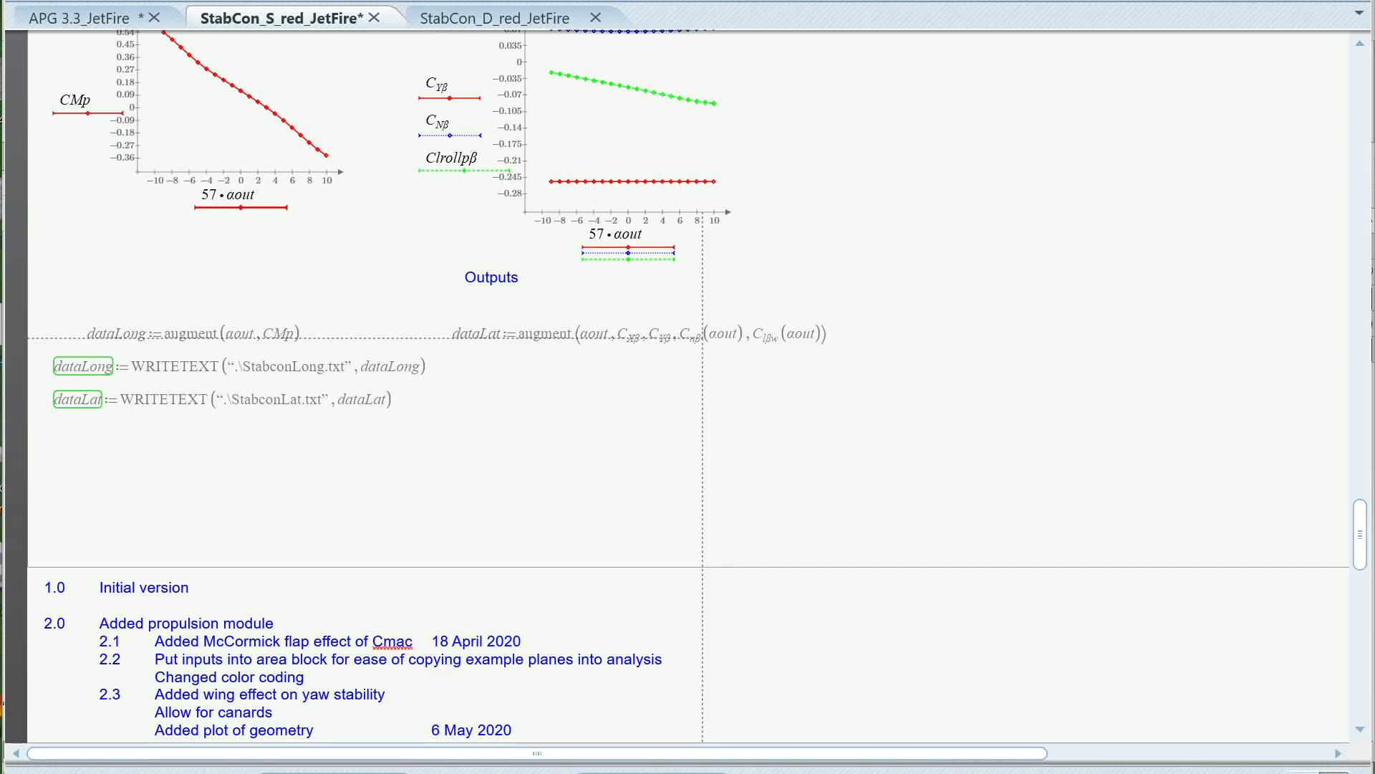
key("alt+Tab")
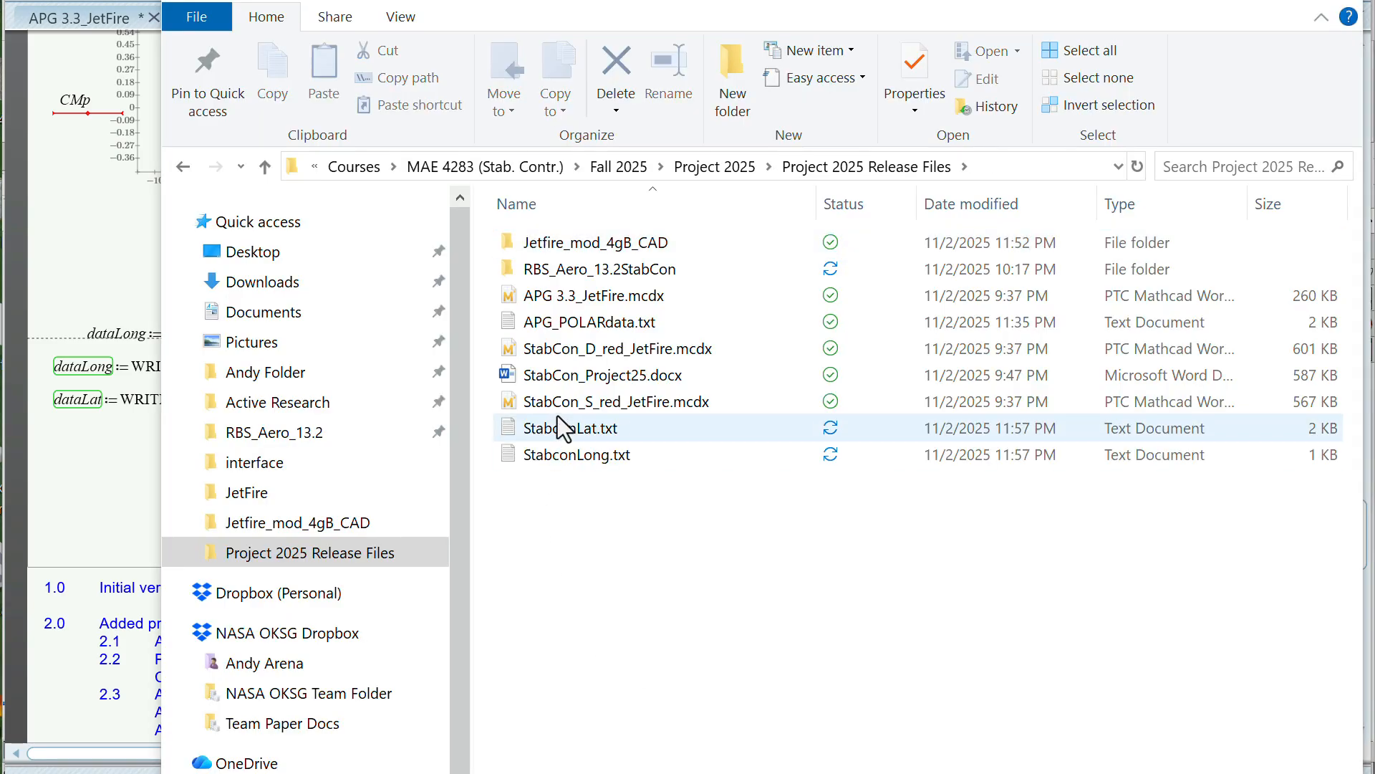
Open StabconLat.txt and StabconLong.txt in turn, examine their stability data columns, and close both files
left_click(565, 431)
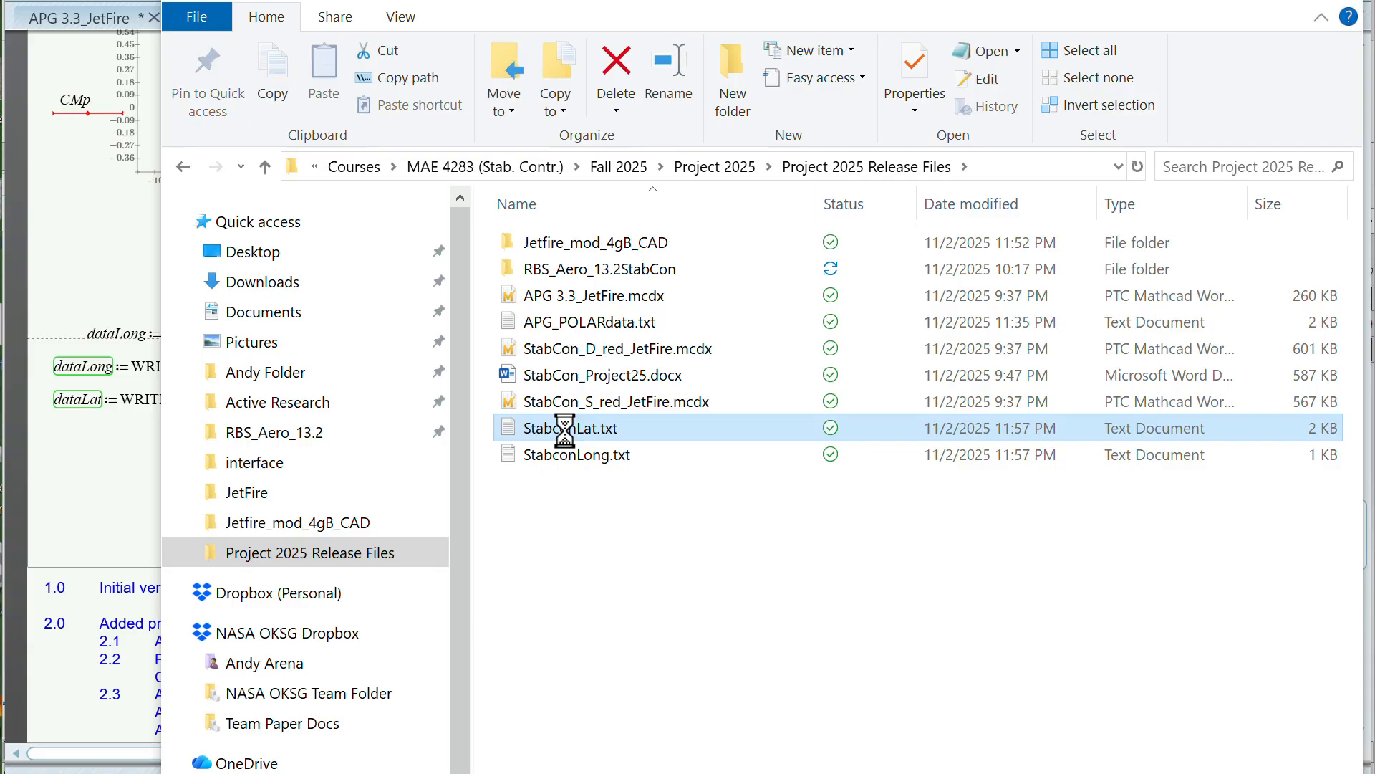
double_click(512, 427)
left_click(1335, 24)
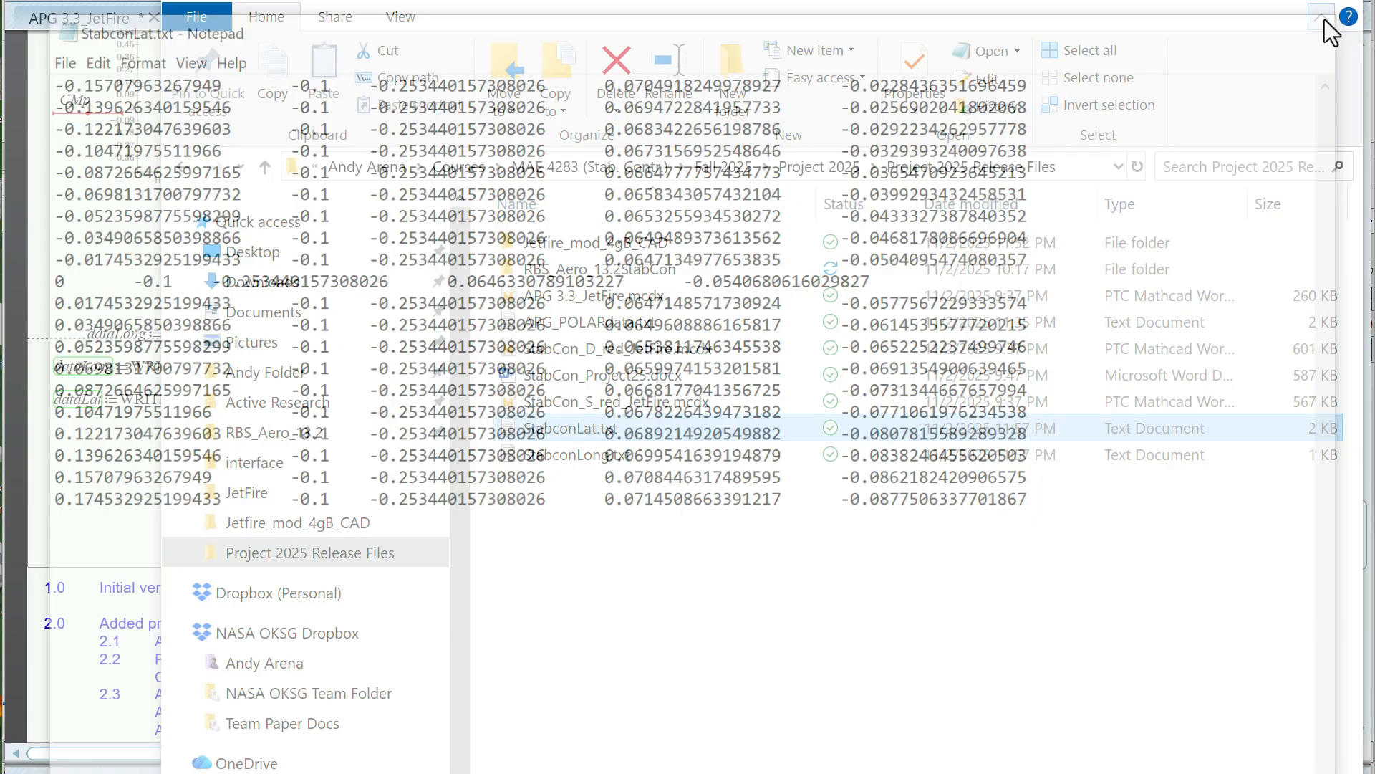
left_click(508, 454)
double_click(508, 454)
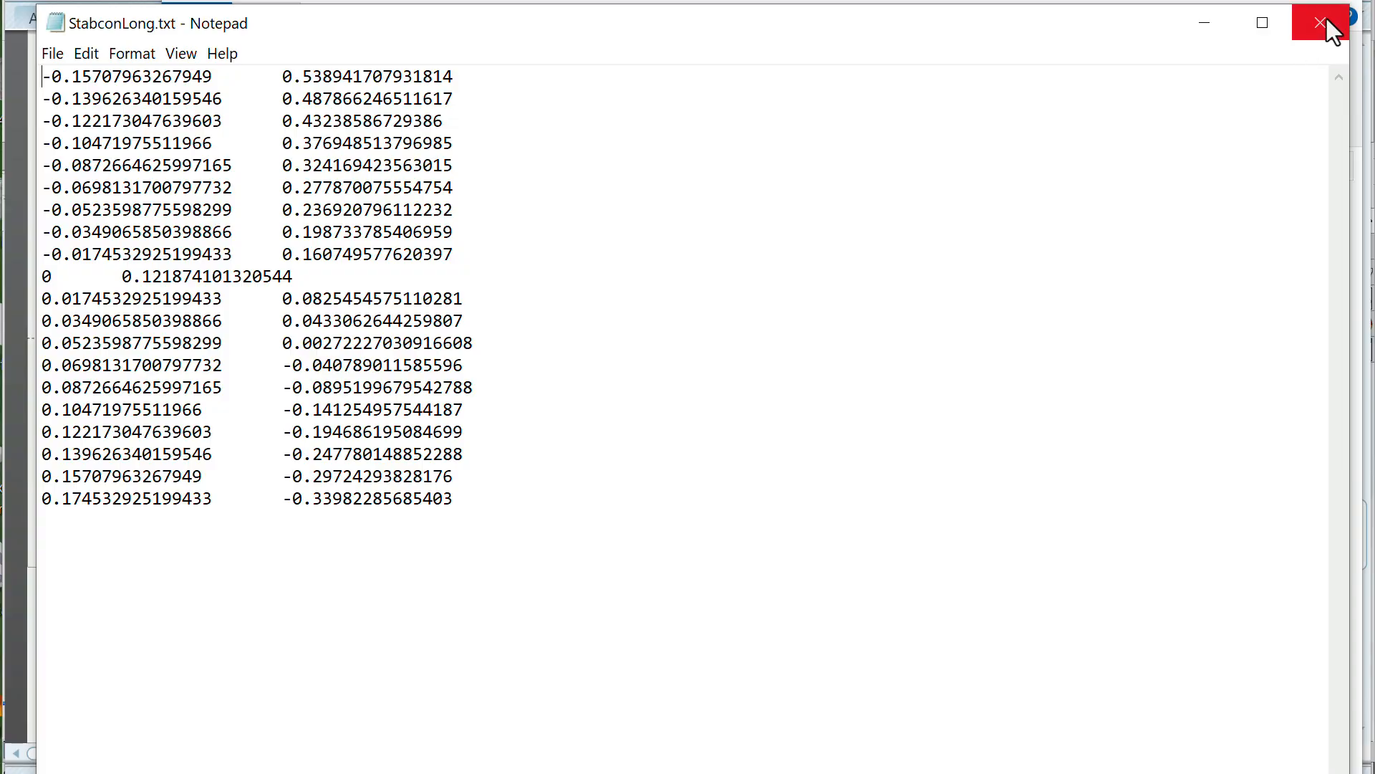
left_click_drag(600, 29, 655, 130)
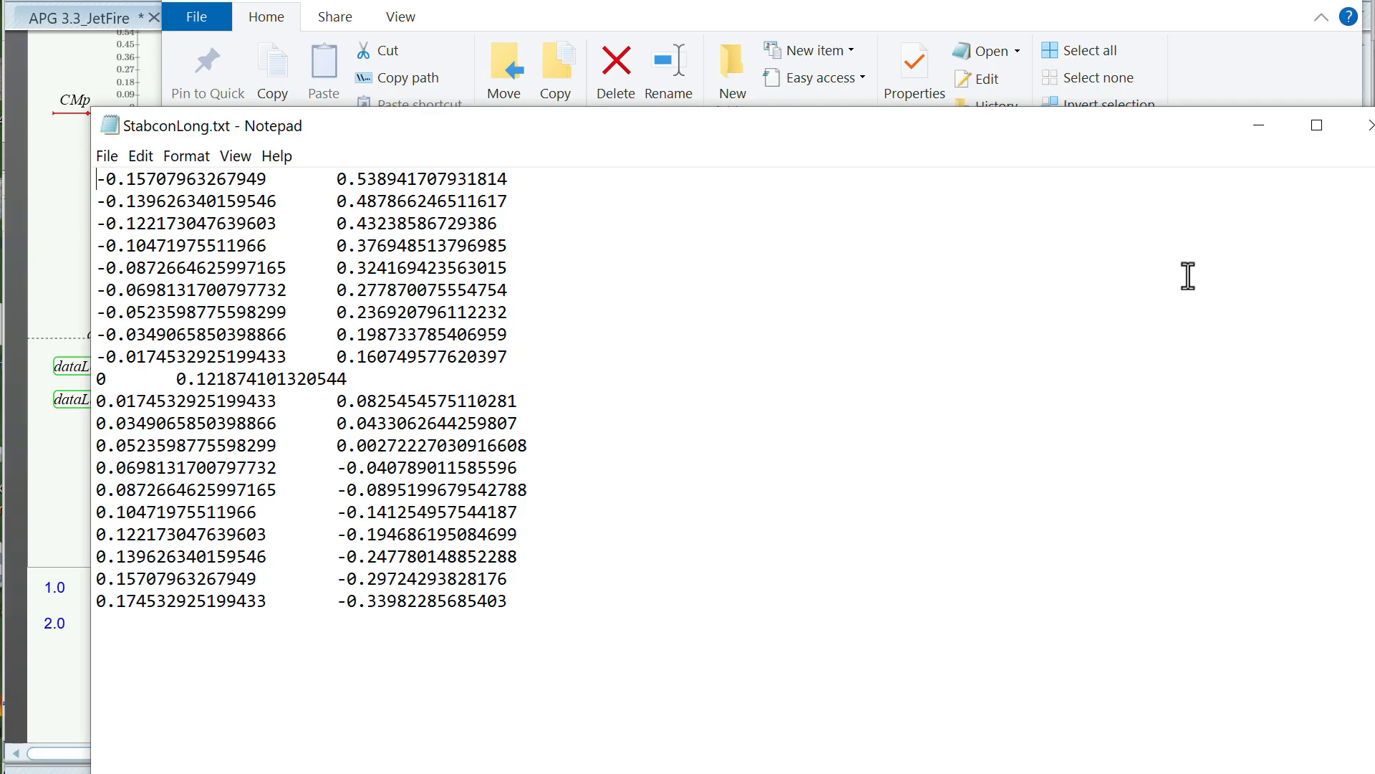
left_click(1365, 129)
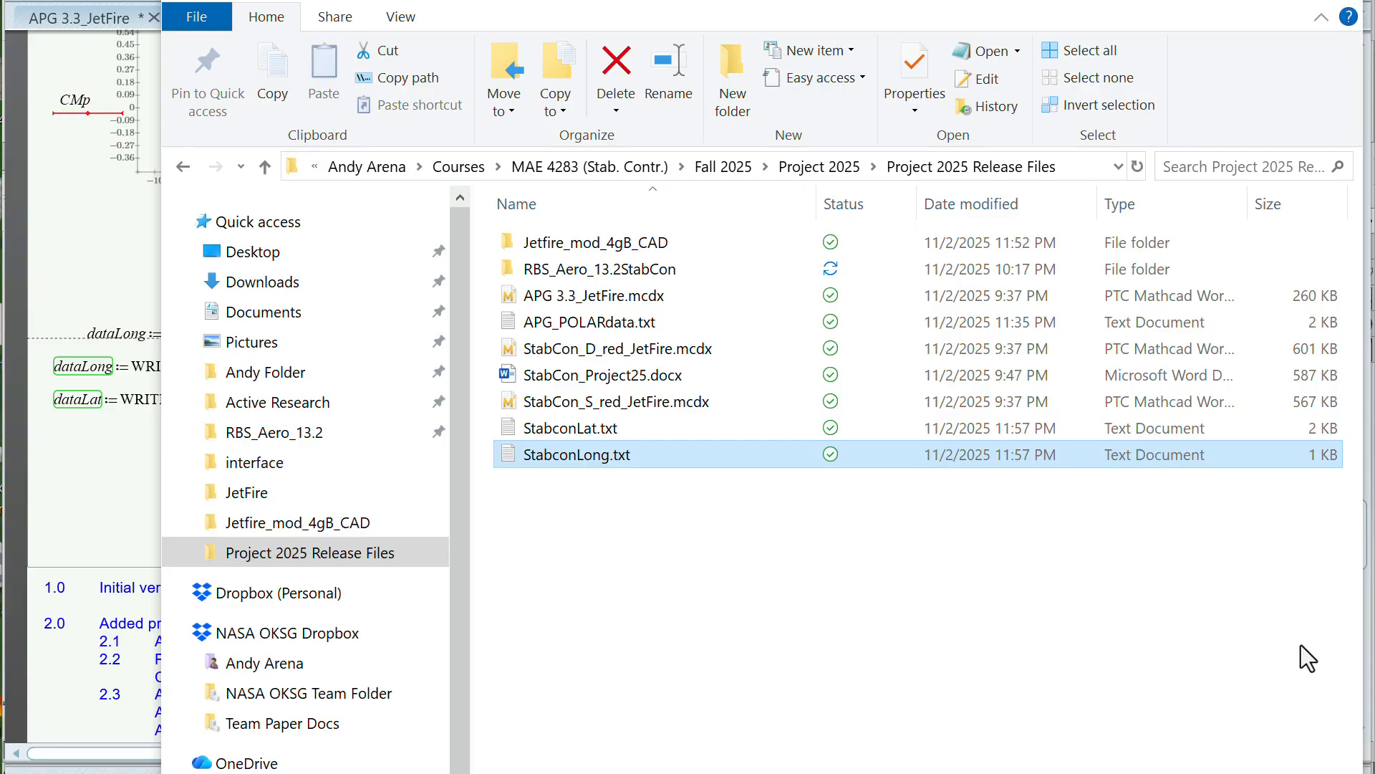
Open Airplane_Aero.atb from the JetFire vehicle folder and examine the wing area, mean aerodynamic chord and wing span entries
key("alt+Tab")
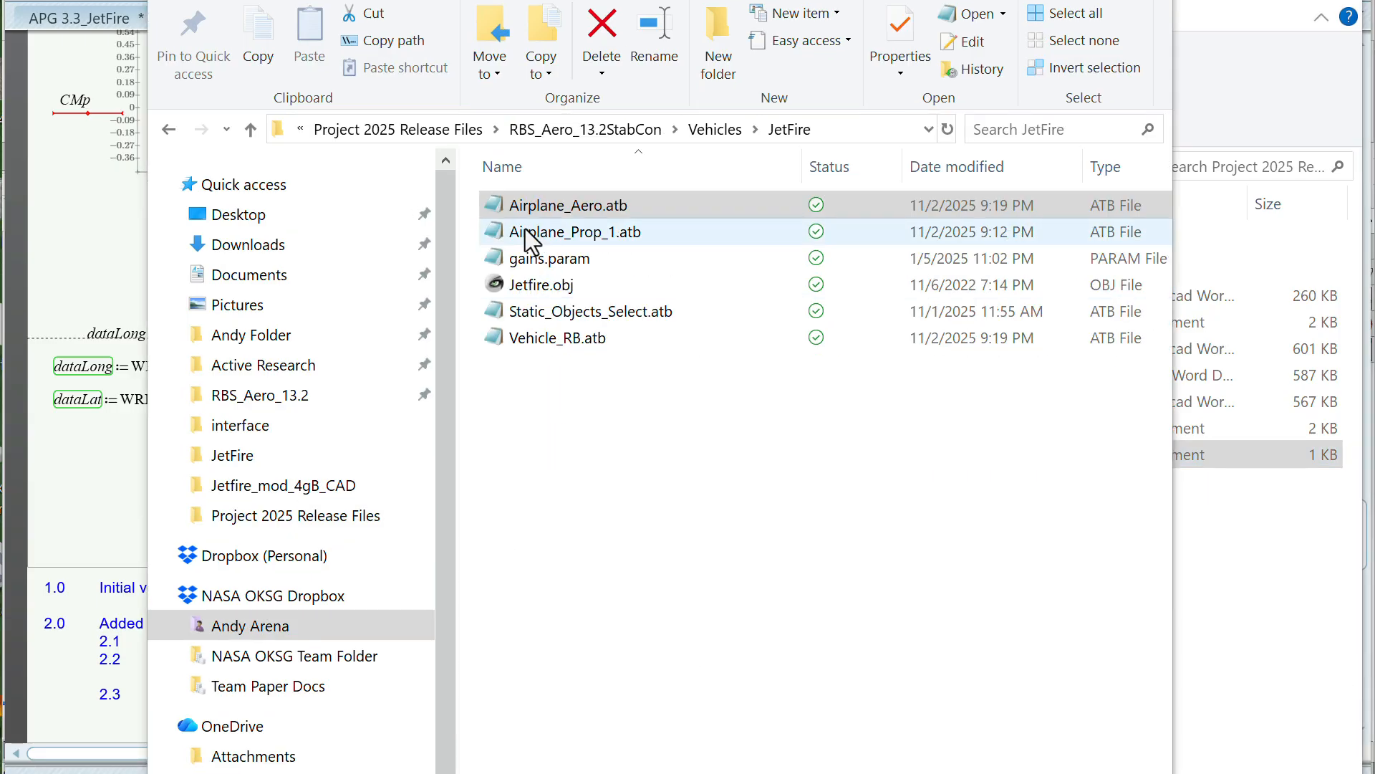
double_click(498, 207)
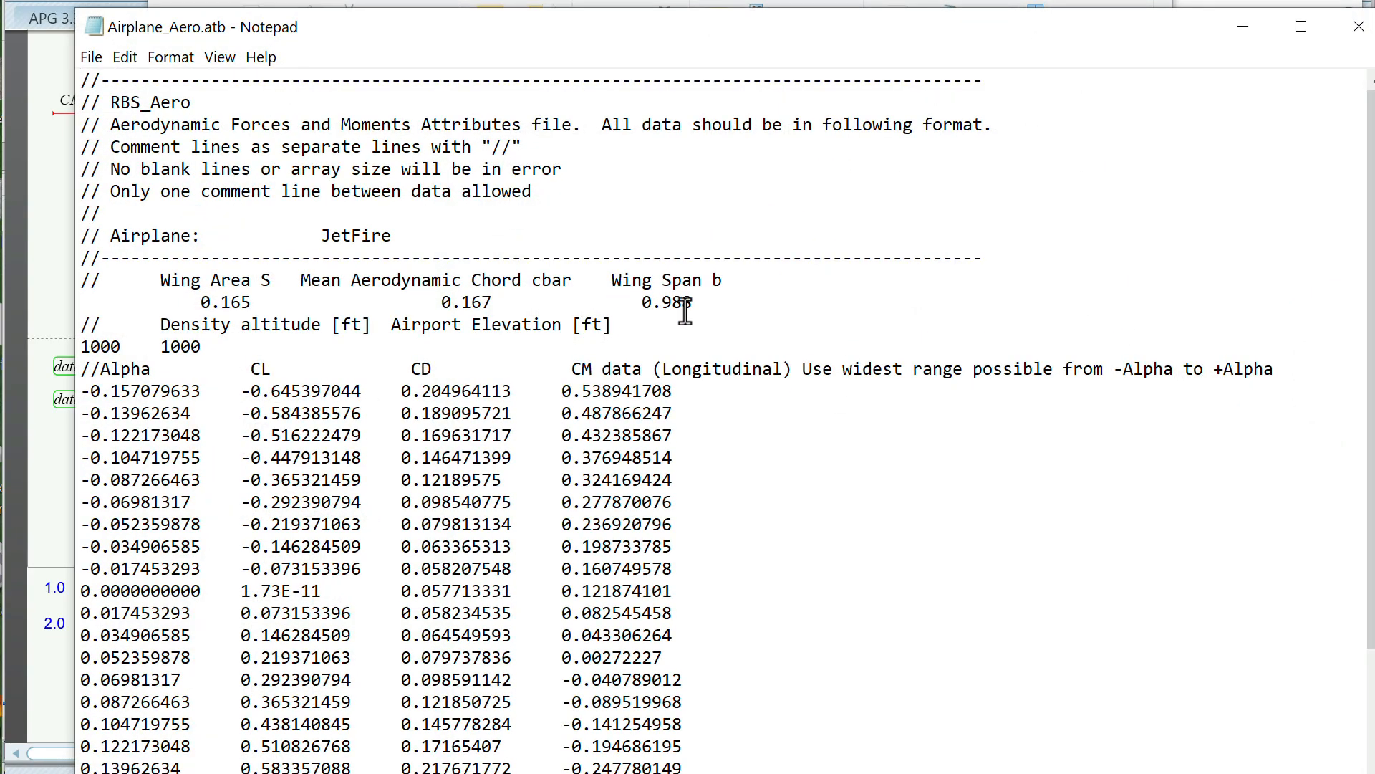
left_click_drag(715, 299, 68, 303)
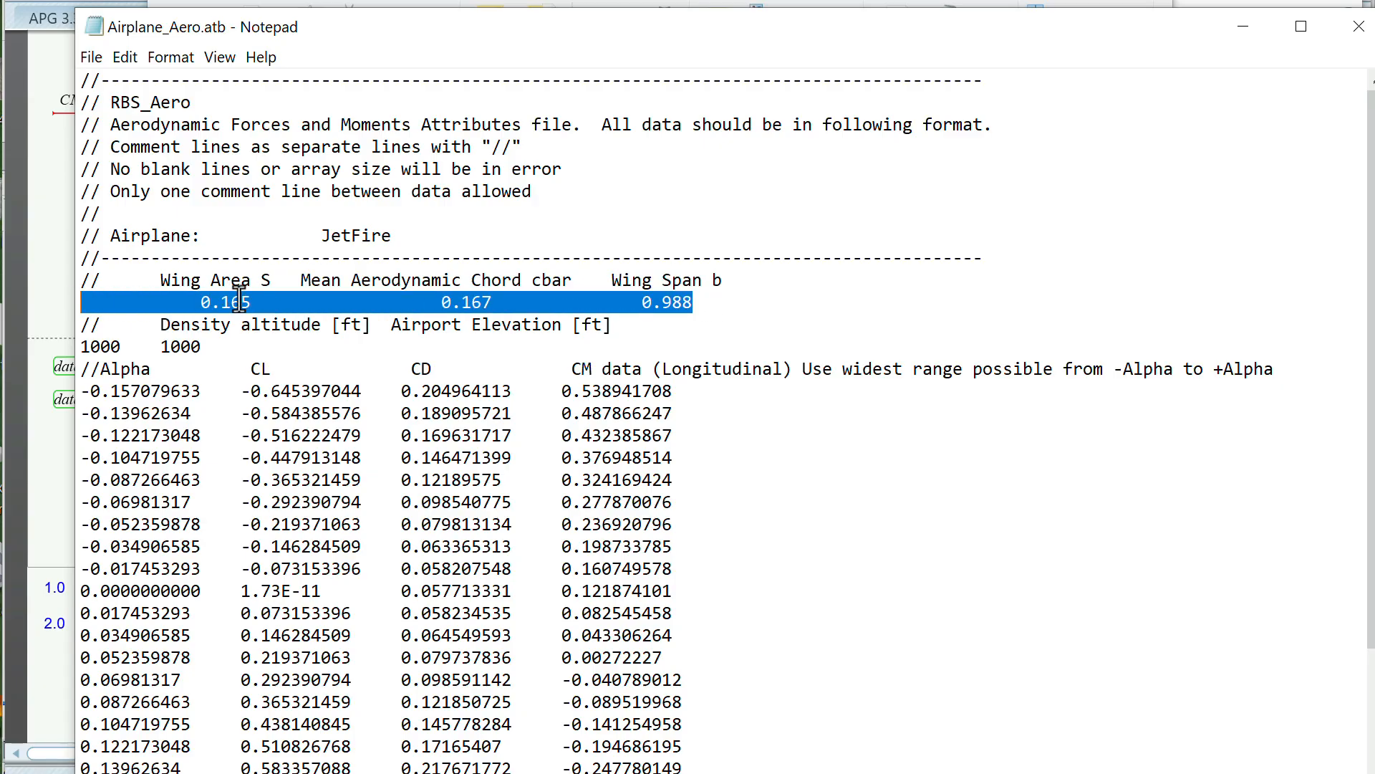
left_click(478, 302)
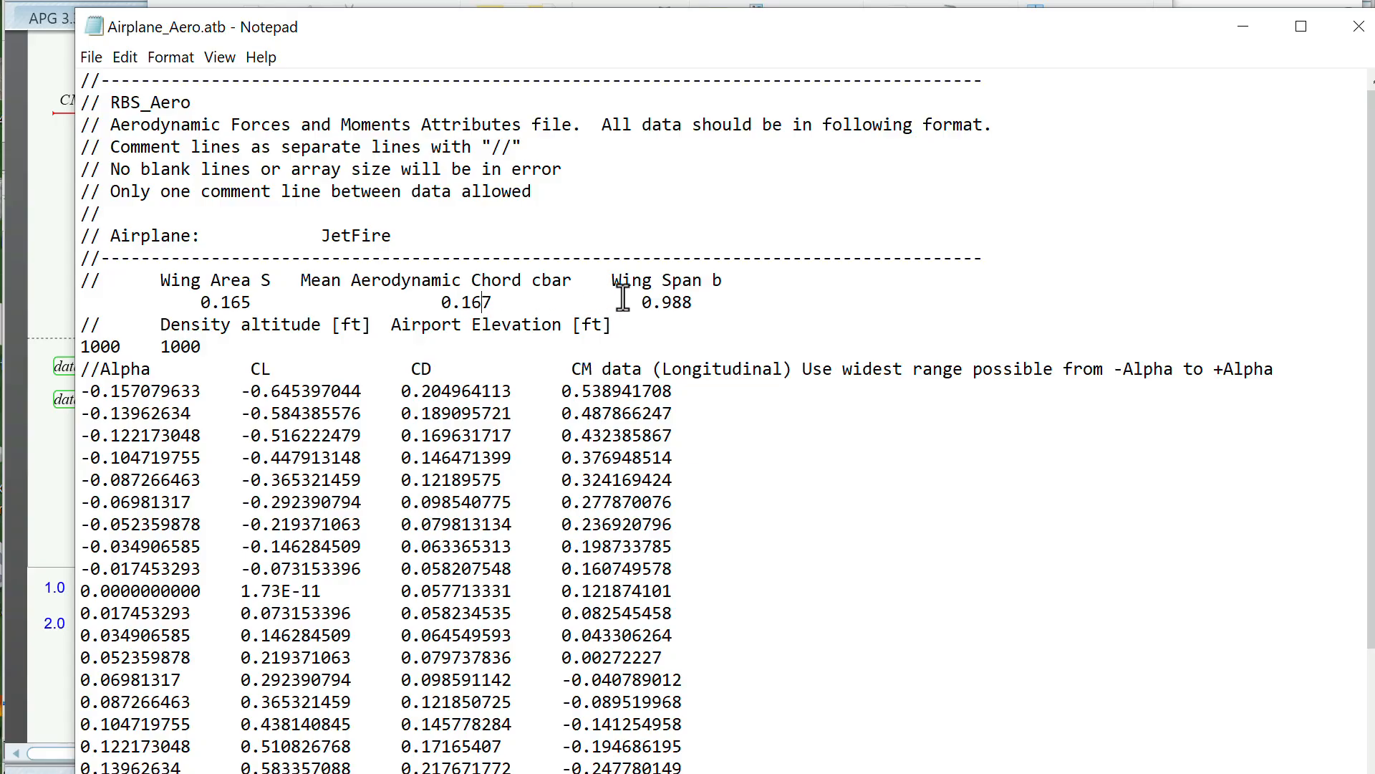
left_click_drag(642, 302, 732, 300)
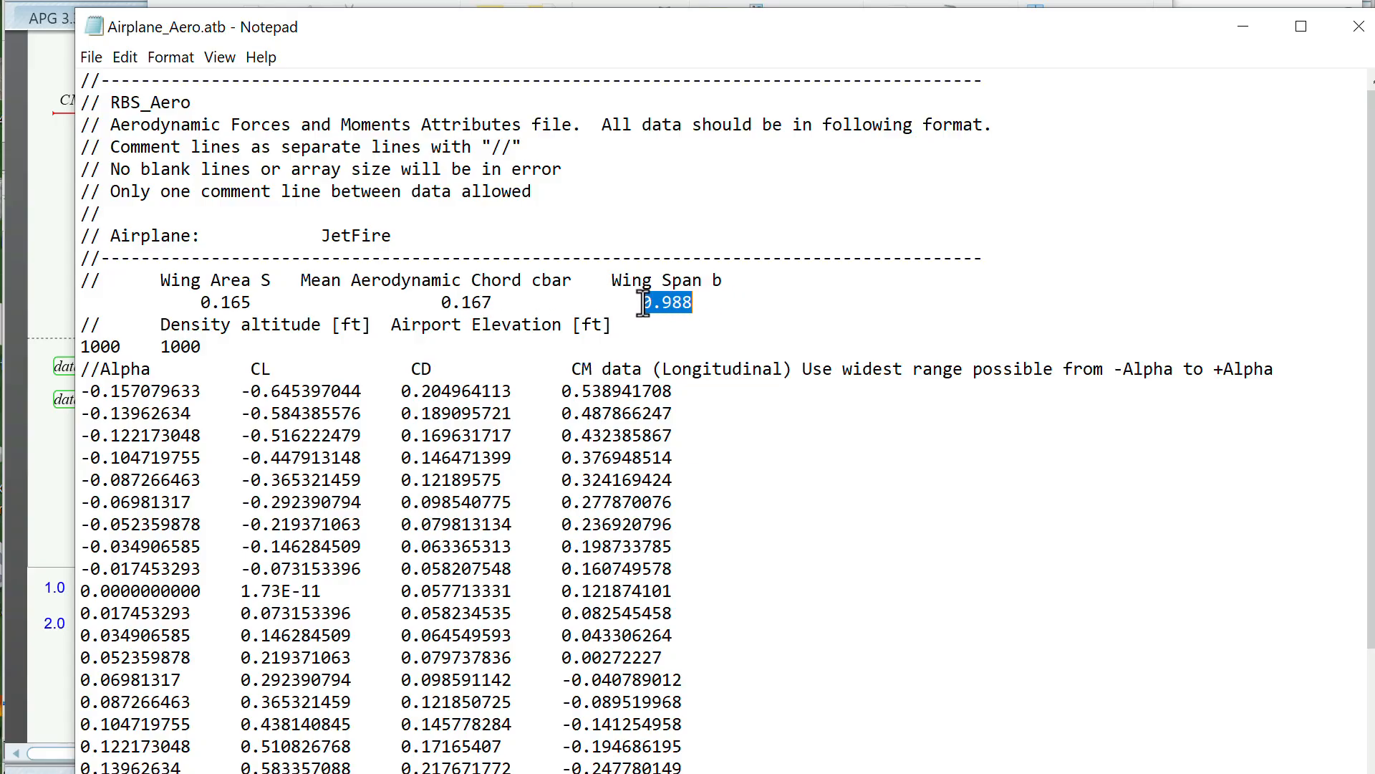
left_click(441, 298)
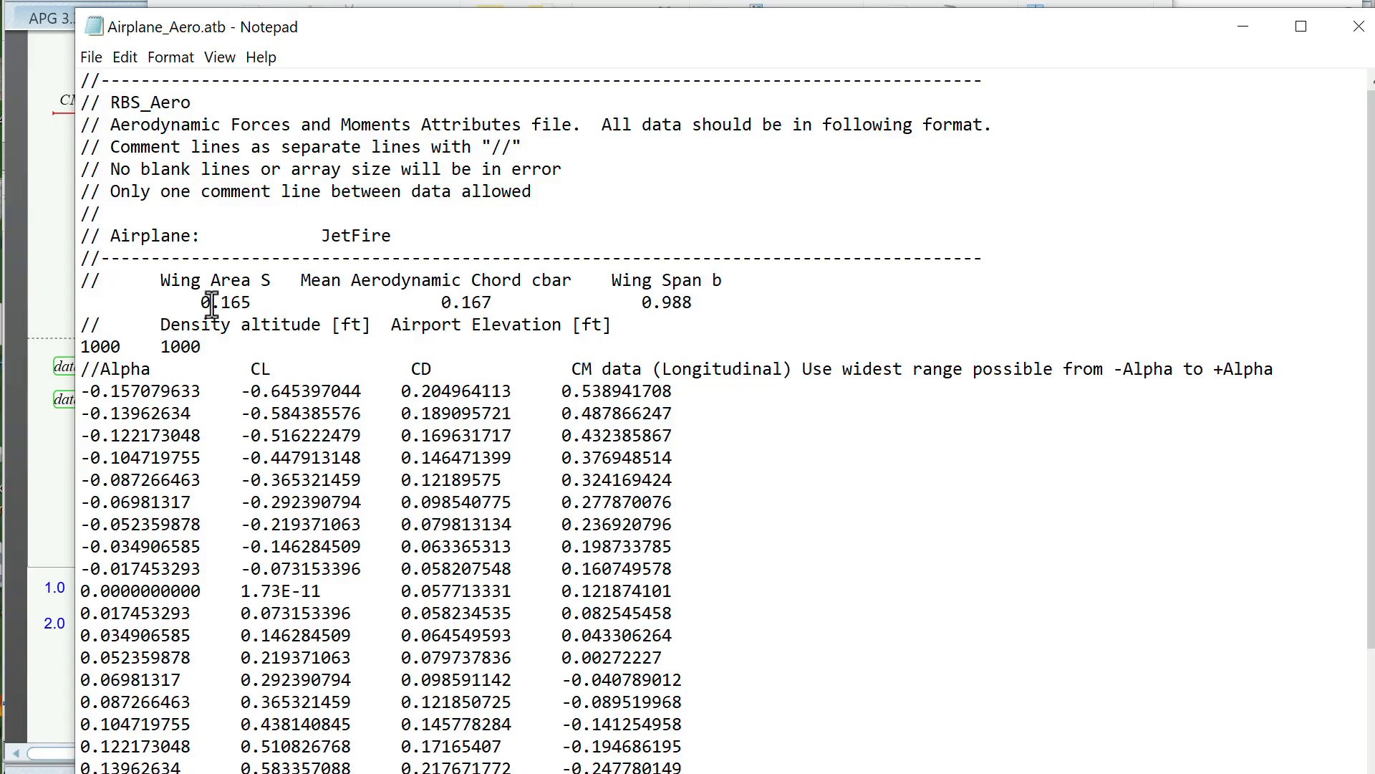
Delete the longitudinal Alpha, CL, CD and CM data block together with its comment line from Airplane_Aero.atb
scroll(653, 485, "down", 2)
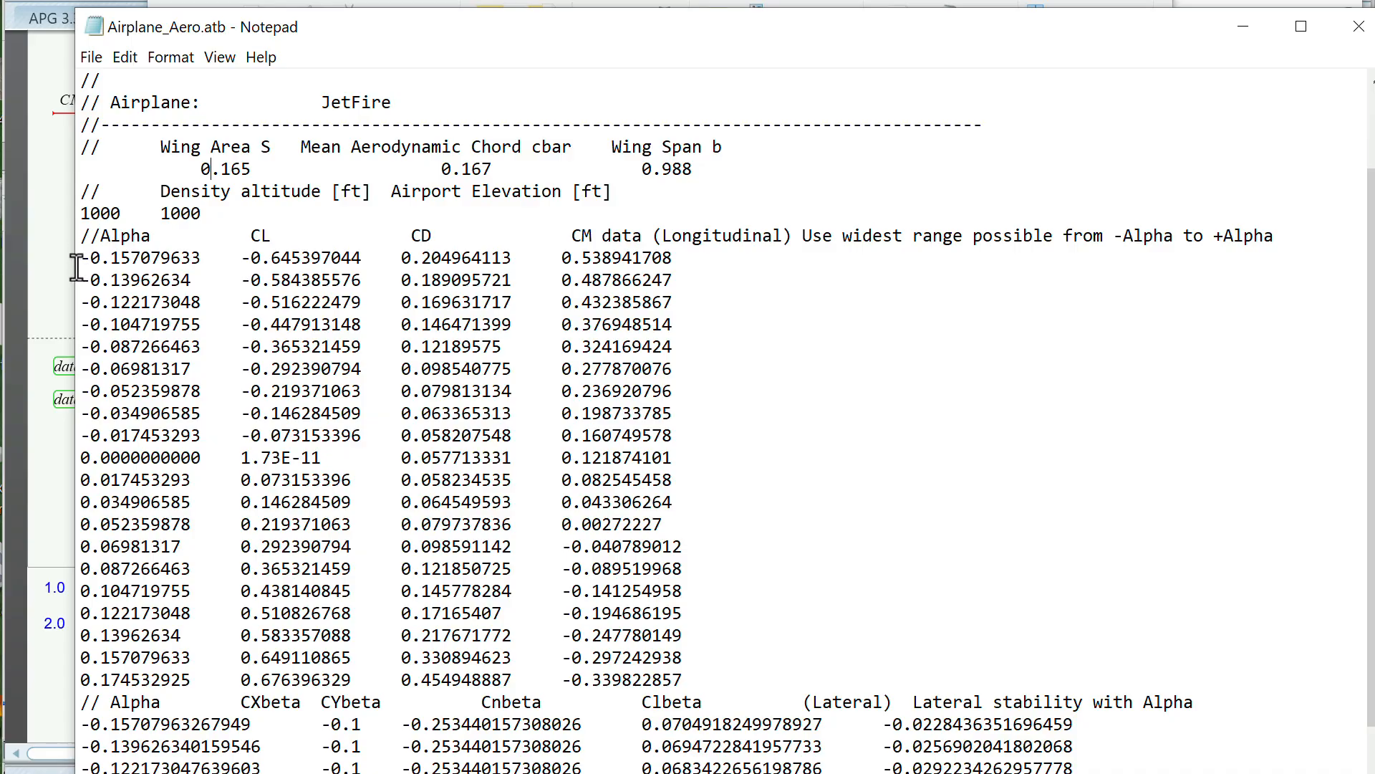
left_click_drag(80, 258, 613, 324)
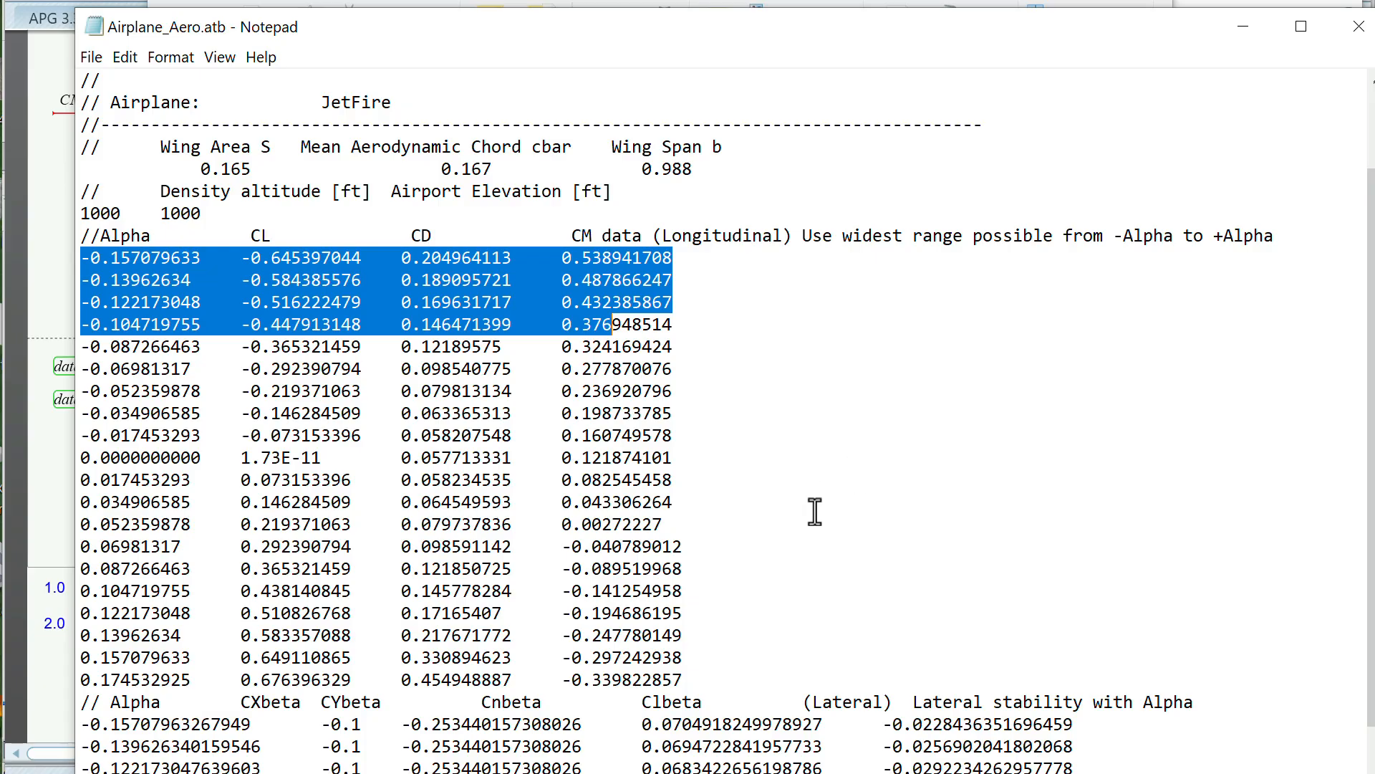
left_click_drag(706, 680, 35, 235)
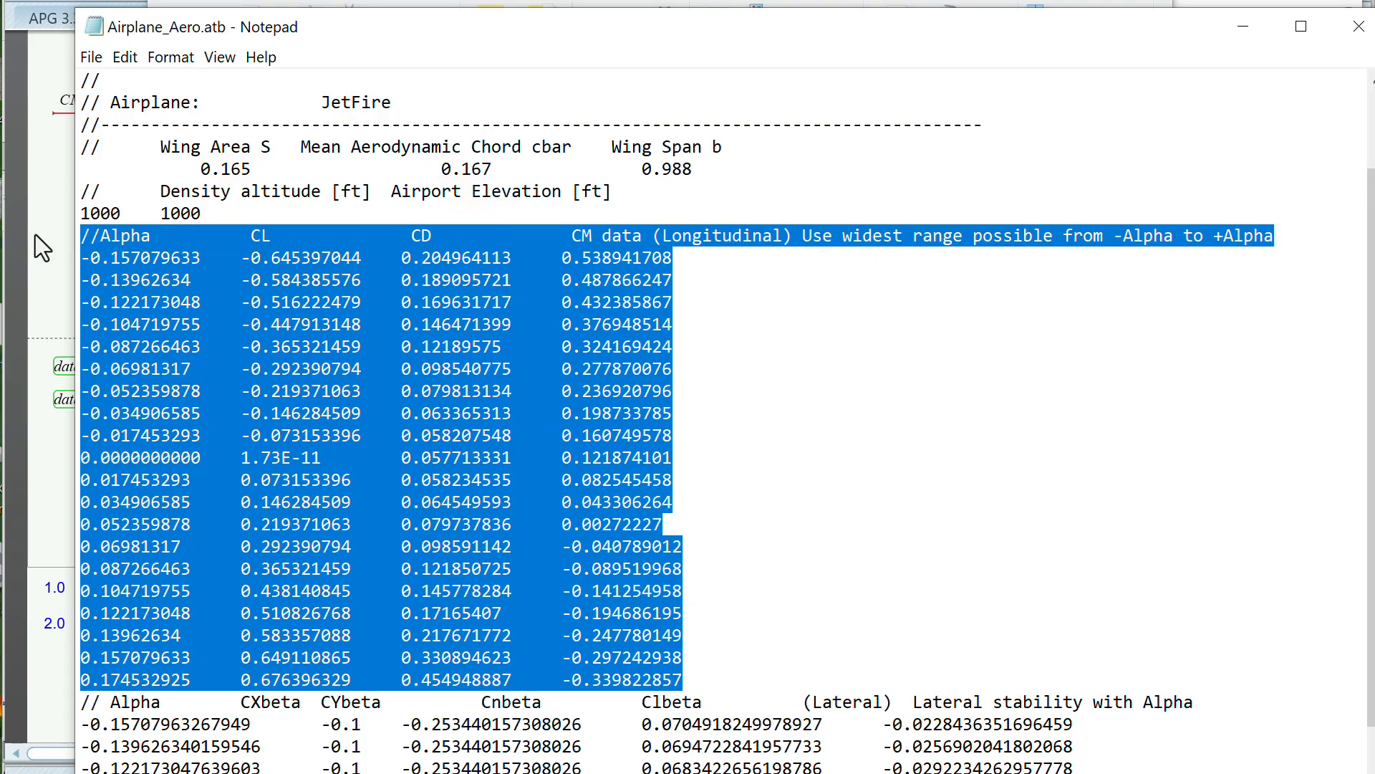
key("Delete")
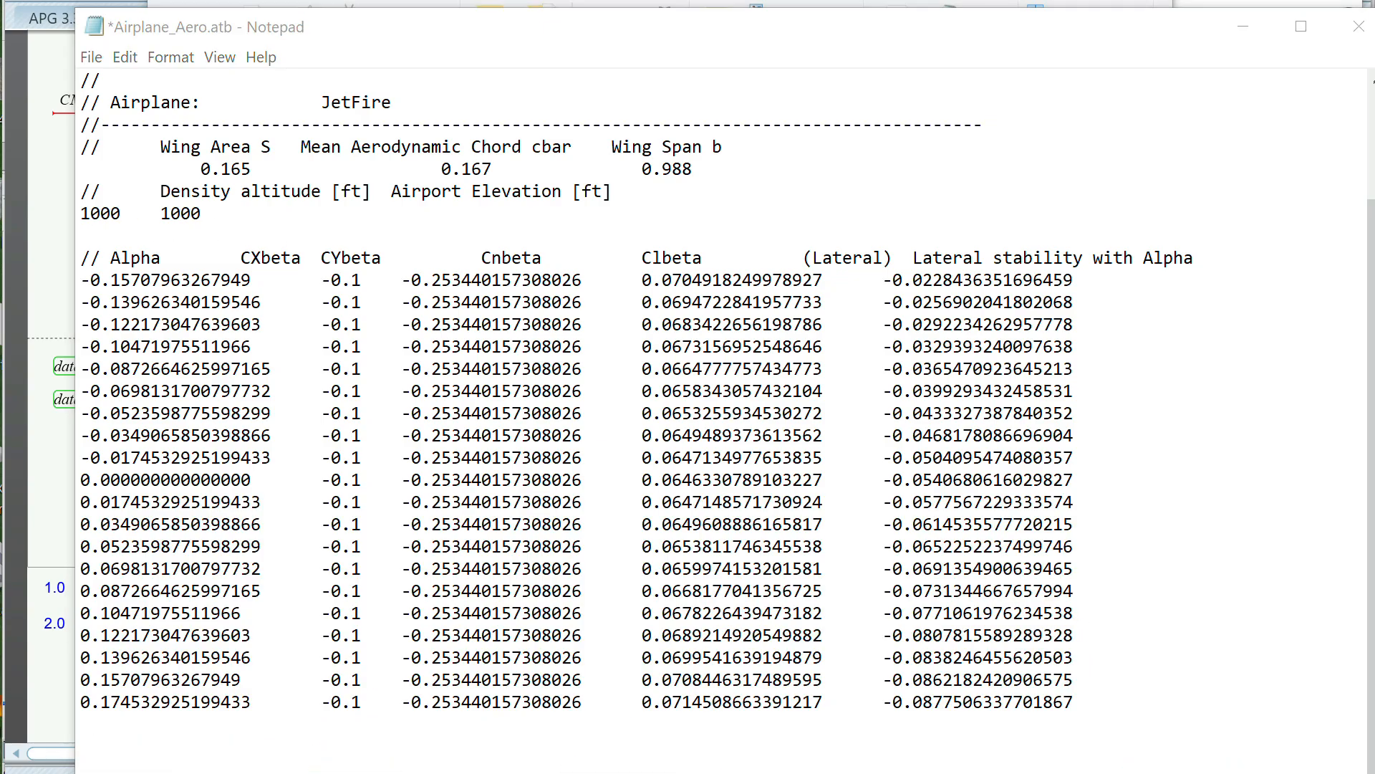
Copy all rows of APG_POLARdata.txt into a blank Excel workbook starting at A1, and close the text file
key("alt+Tab")
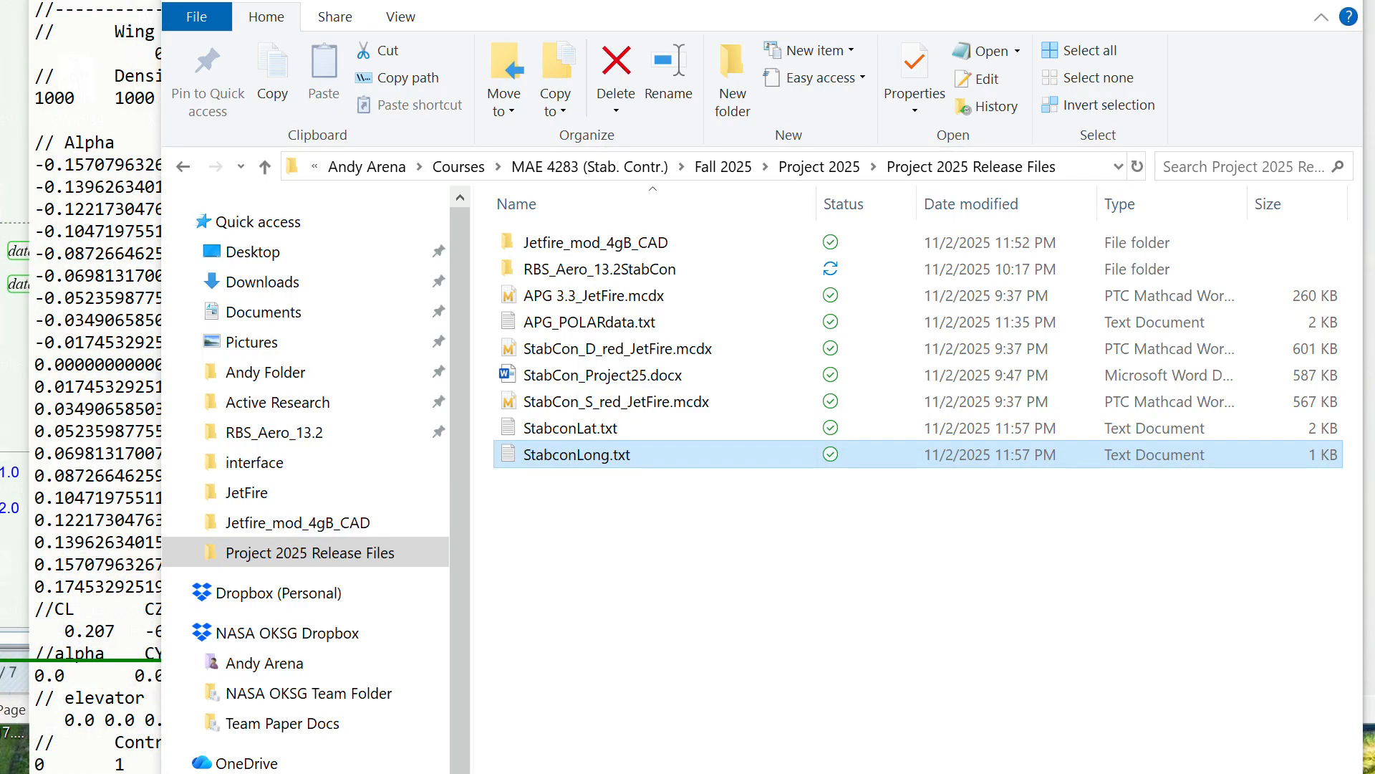
double_click(549, 333)
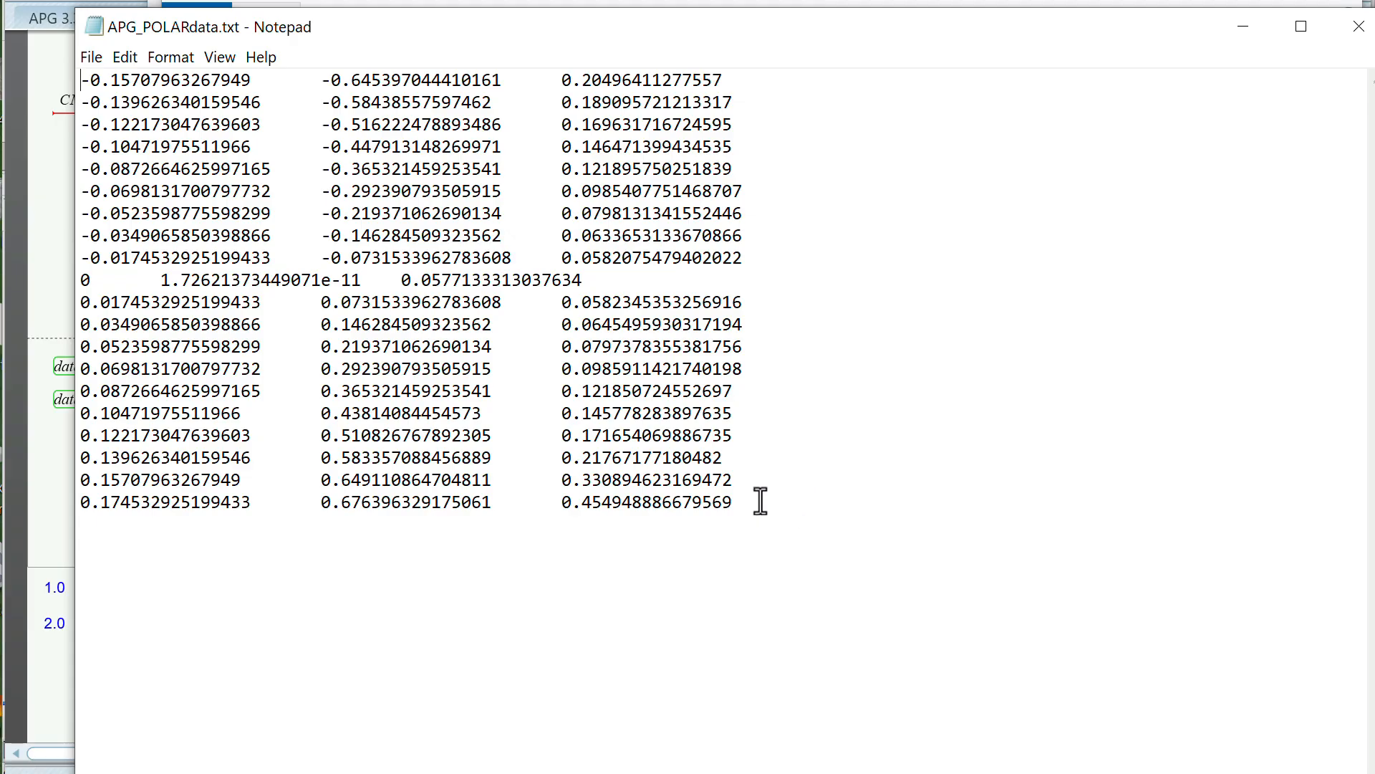
left_click_drag(759, 502, 23, 74)
key("ctrl+c")
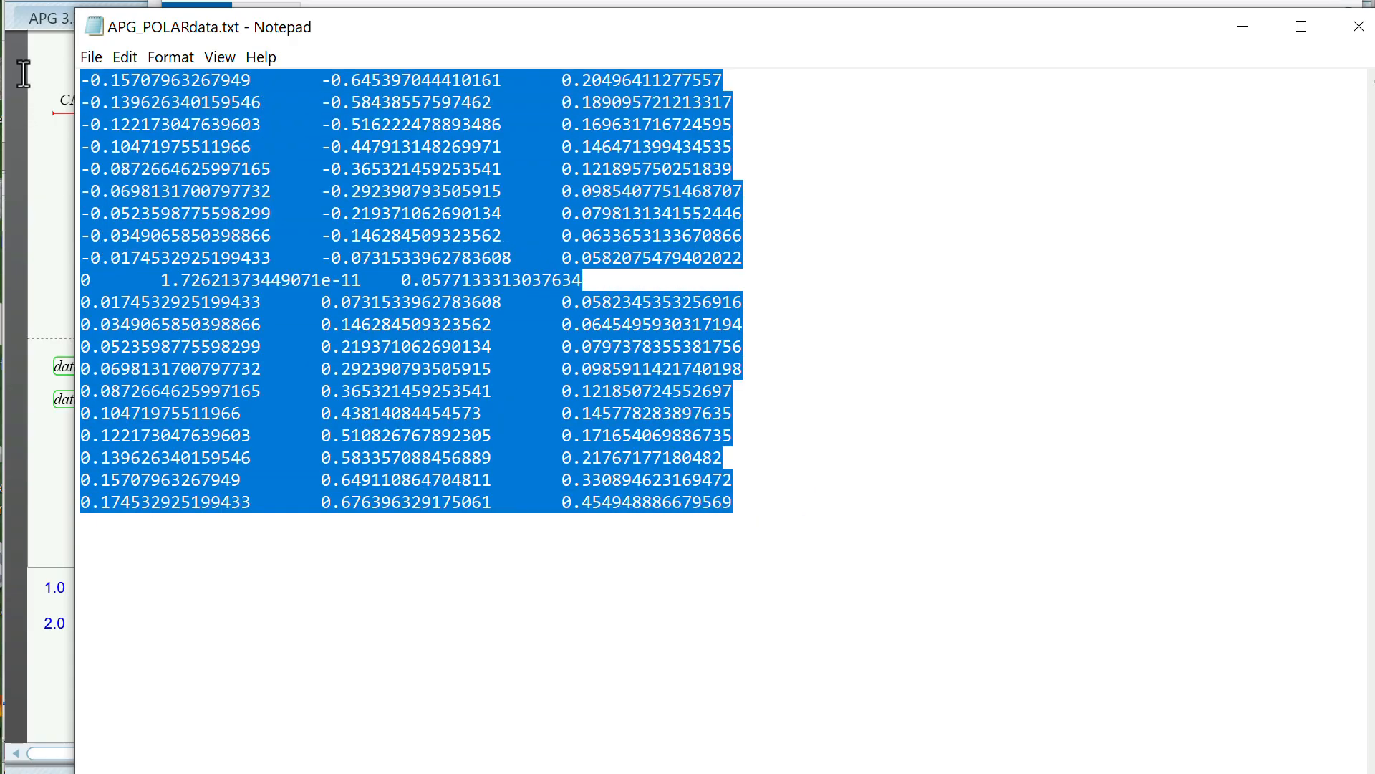
key("alt+Tab")
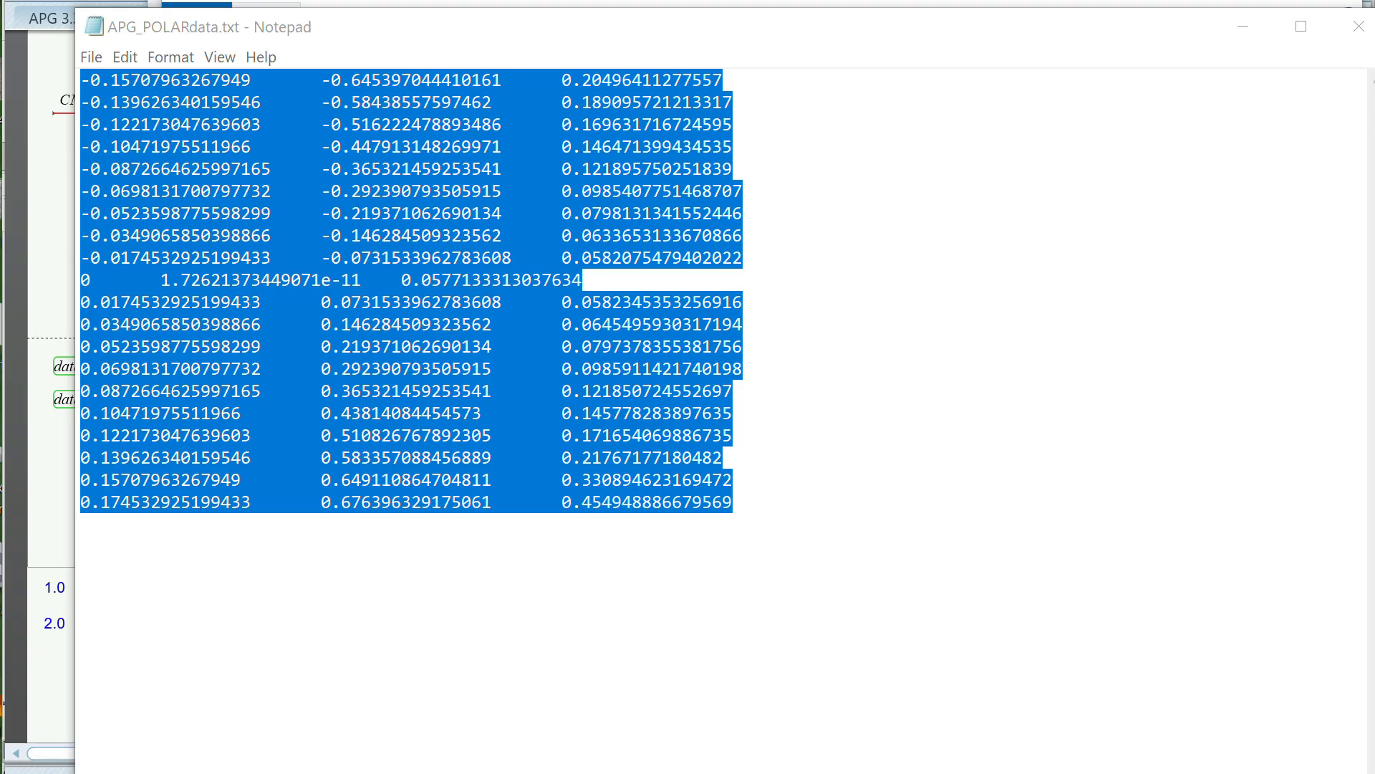
key("super")
left_click(1091, 492)
key("ctrl+v")
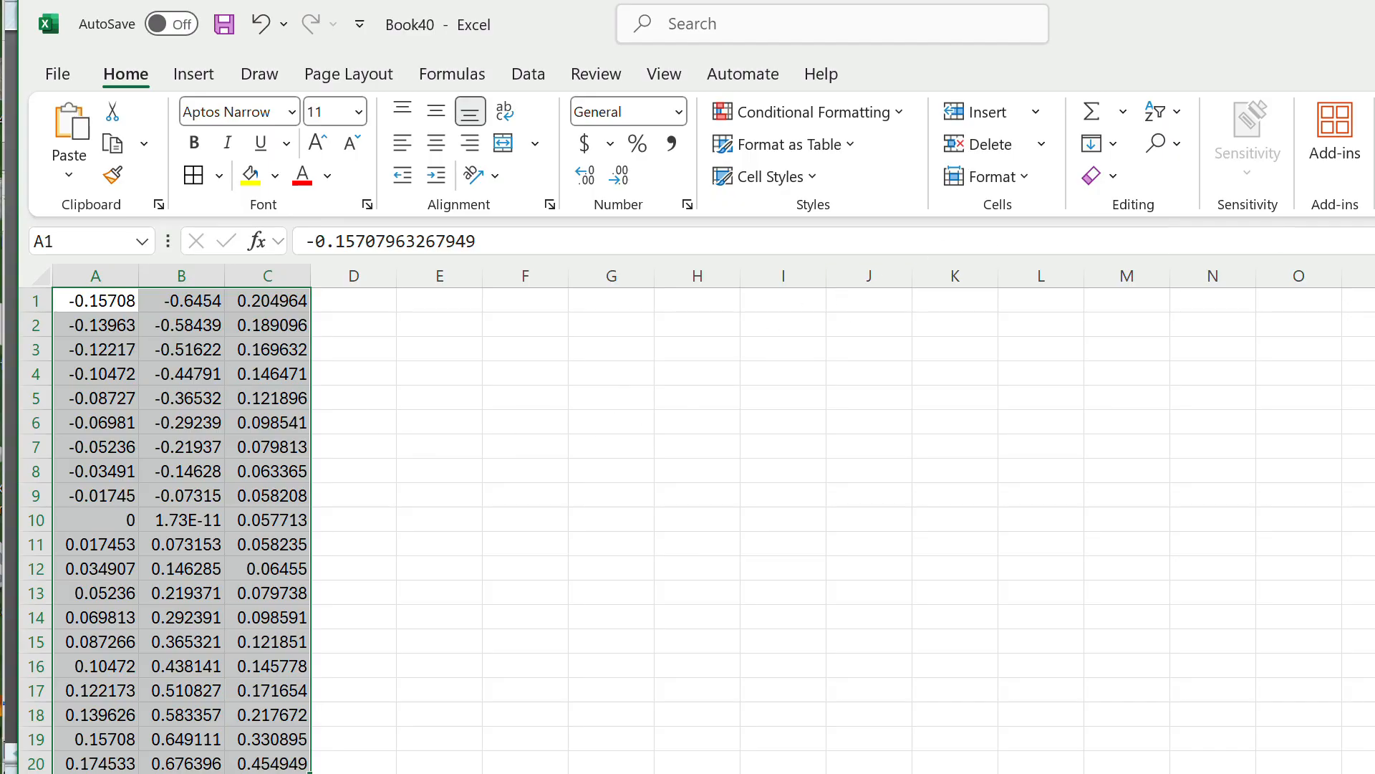
key("super+Down")
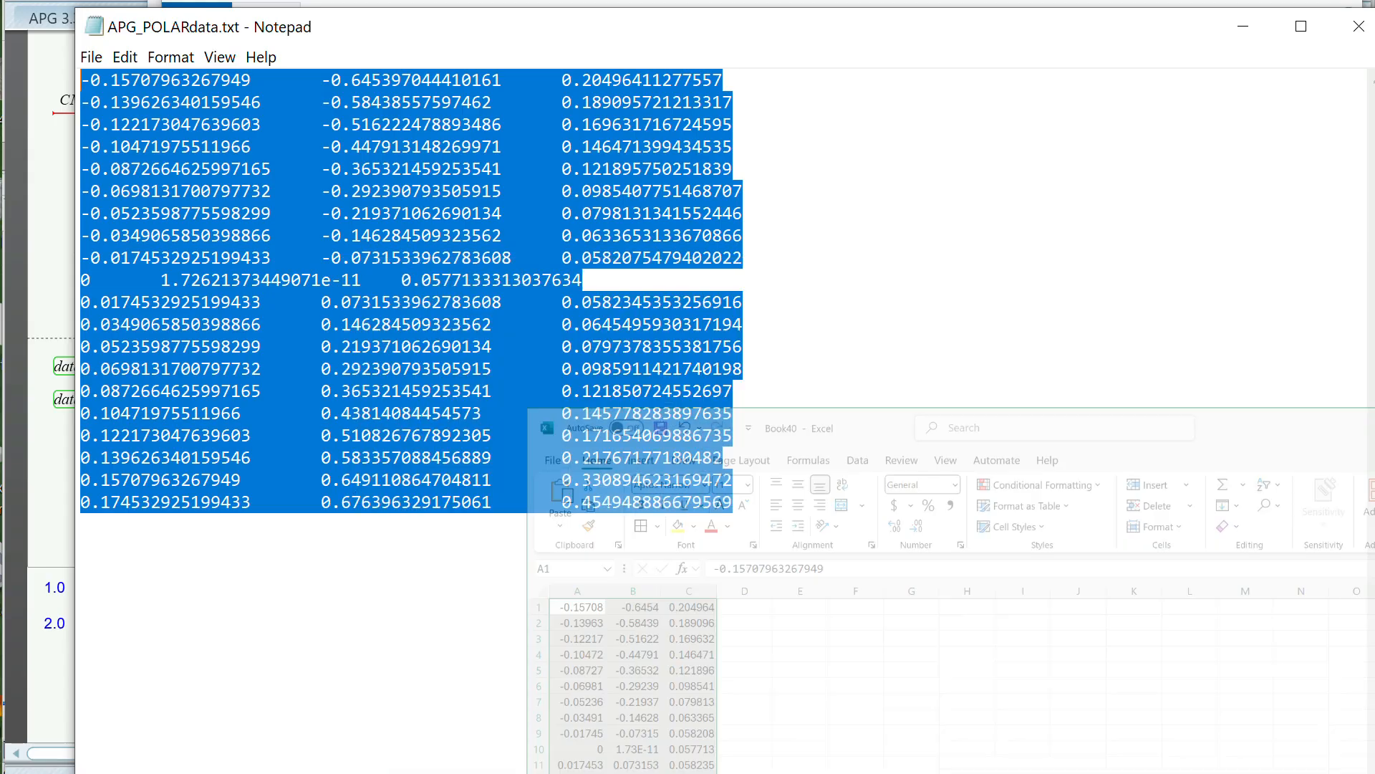
left_click(1348, 25)
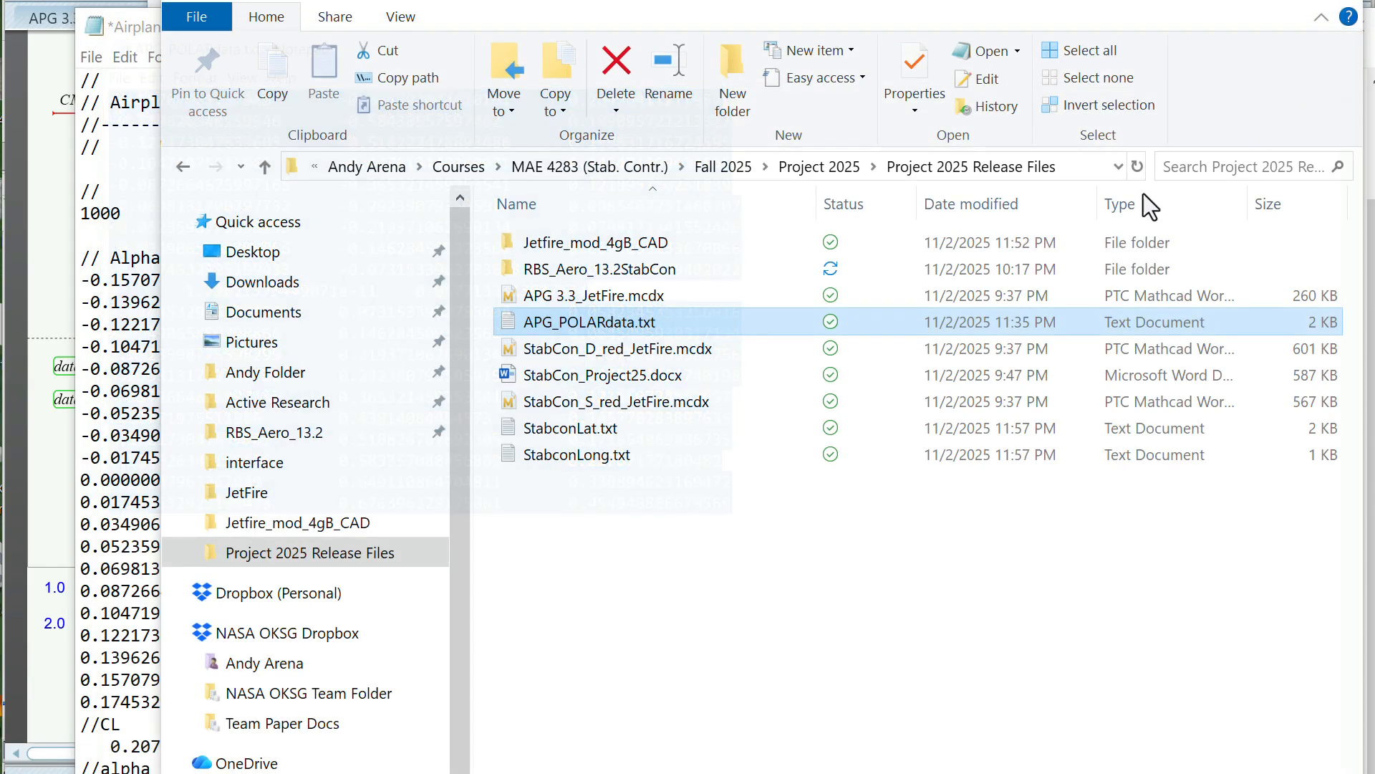
Copy all rows of StabconLong.txt into the Excel workbook starting at cell E1
double_click(519, 454)
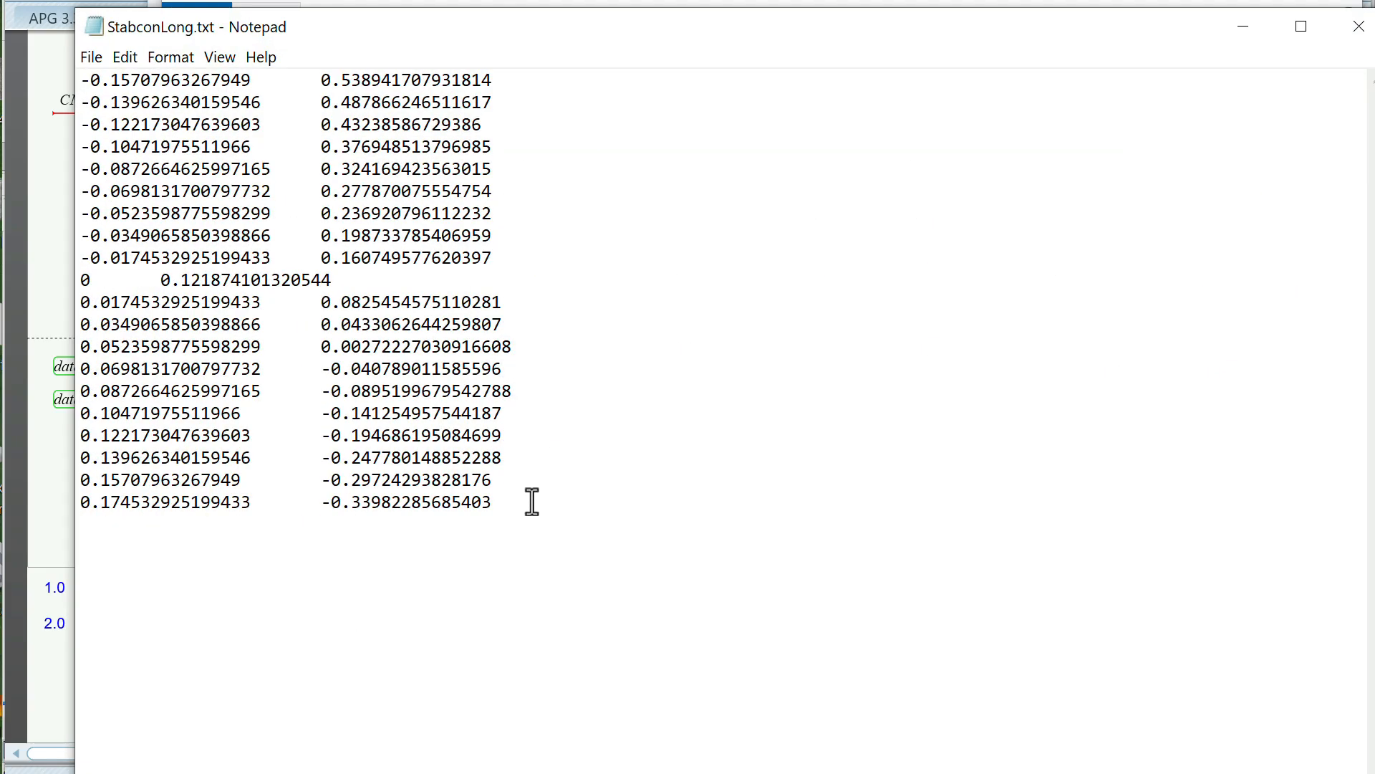
left_click_drag(538, 506, 20, 38)
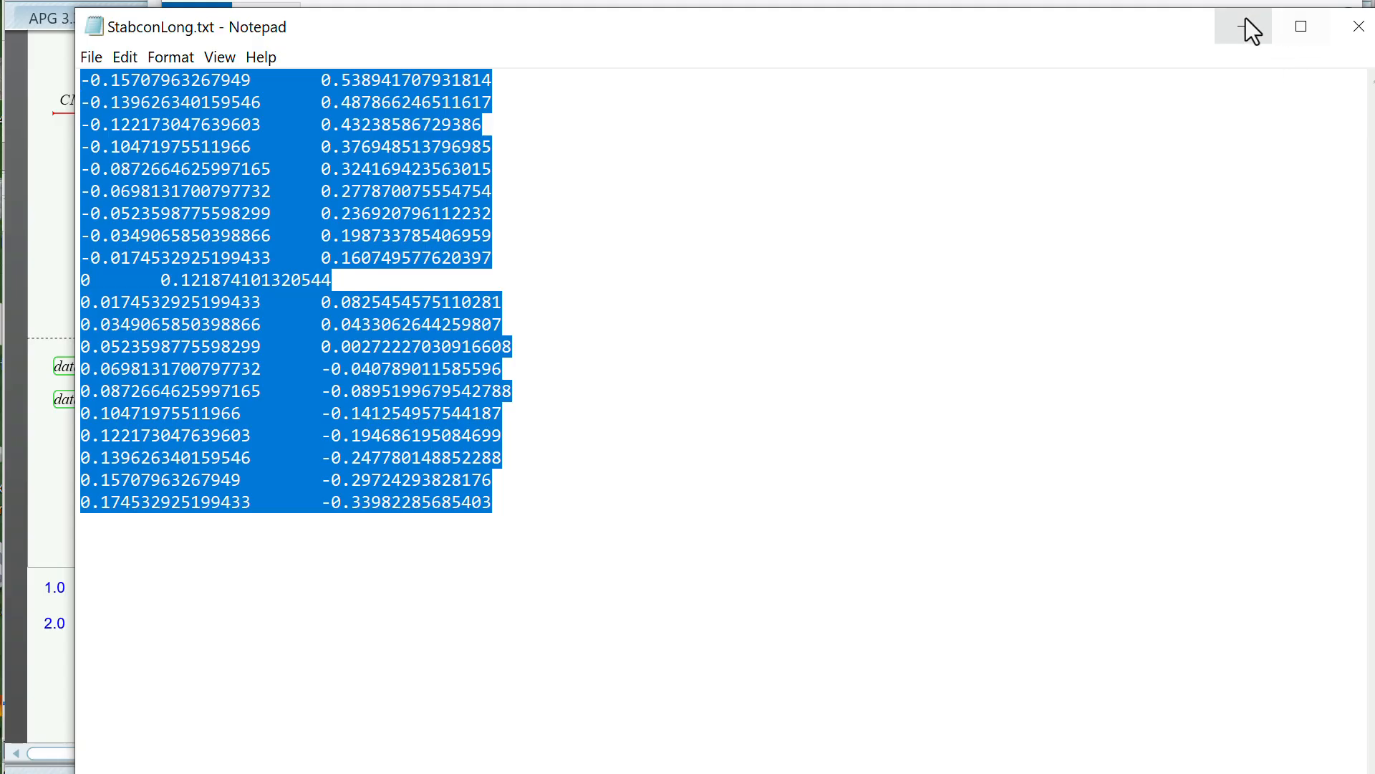
key("alt+Tab")
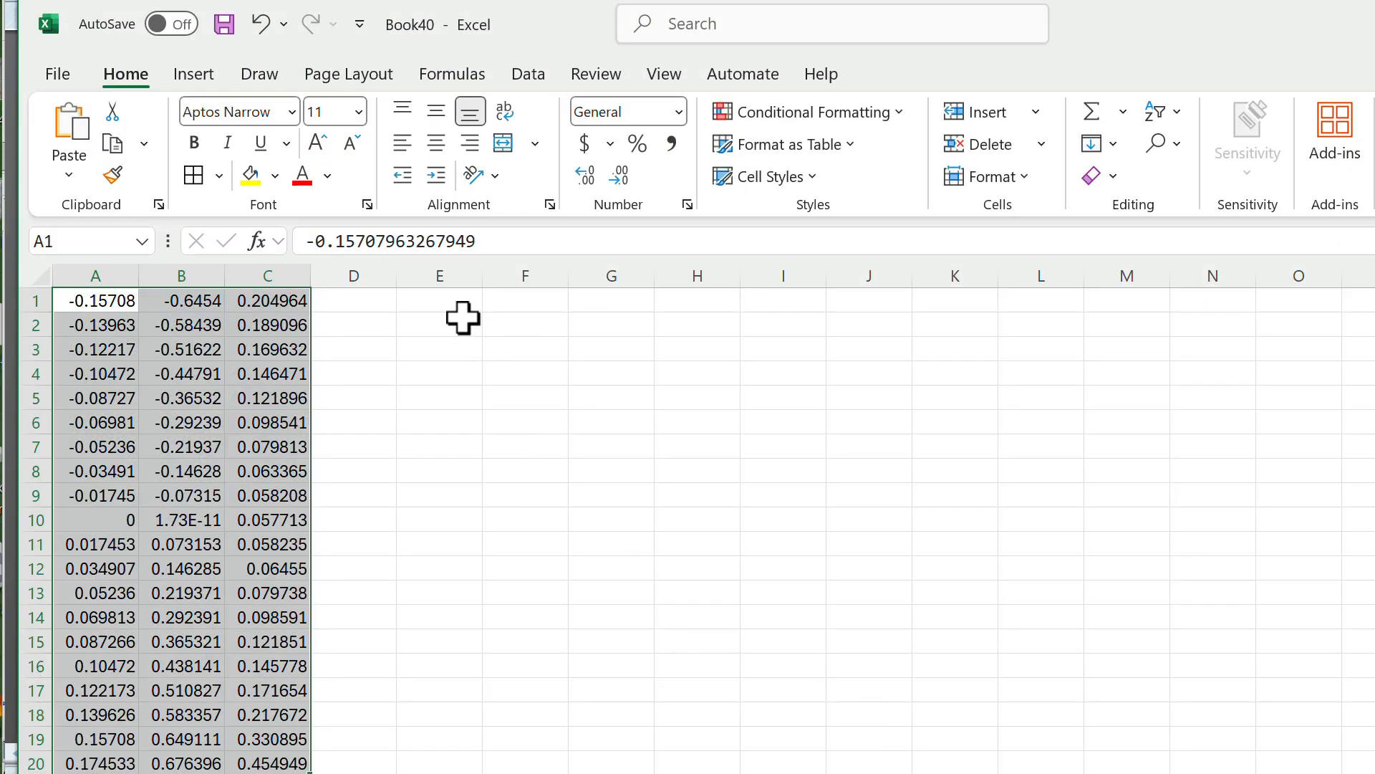
left_click(450, 299)
key("ctrl+v")
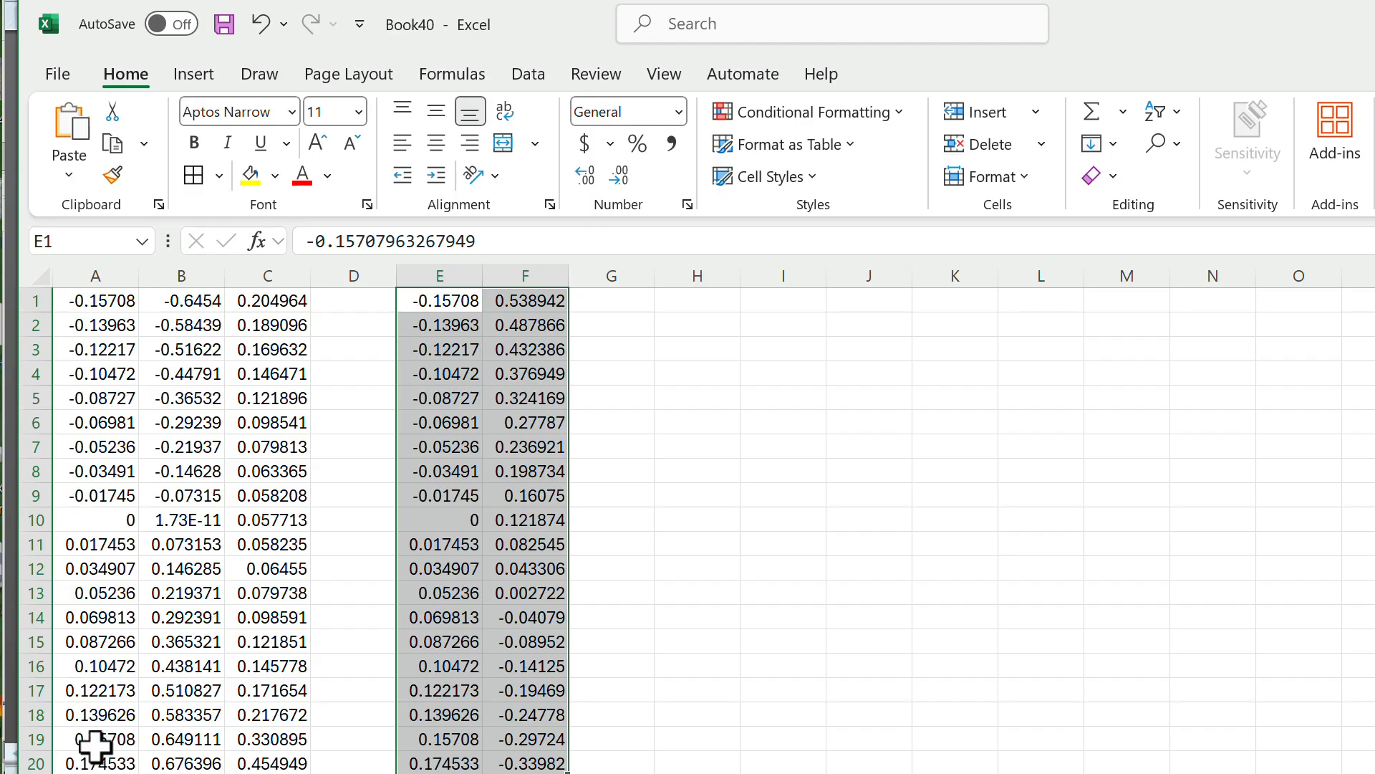
Move the pitch moment column F1:F20 to column D, directly beside the polar data
left_click(651, 376)
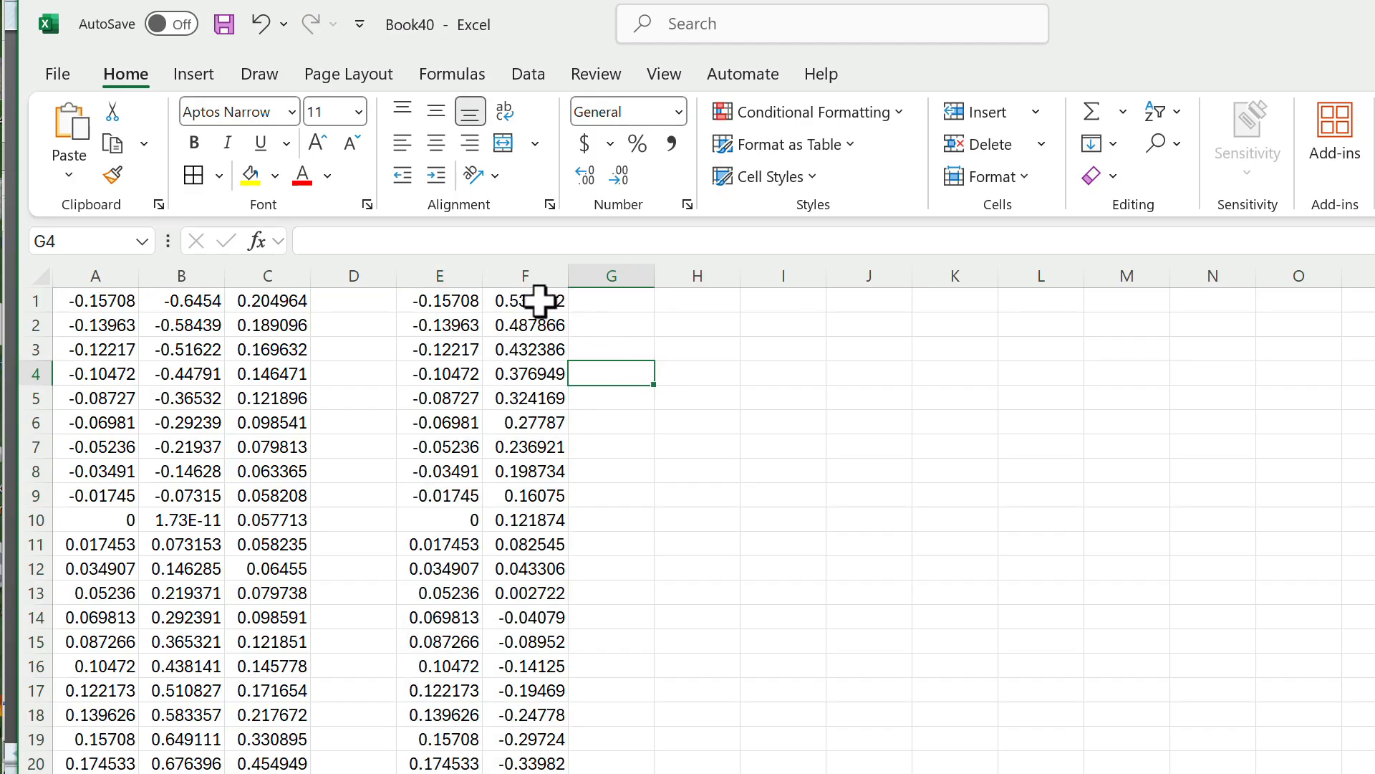
left_click_drag(527, 302, 544, 752)
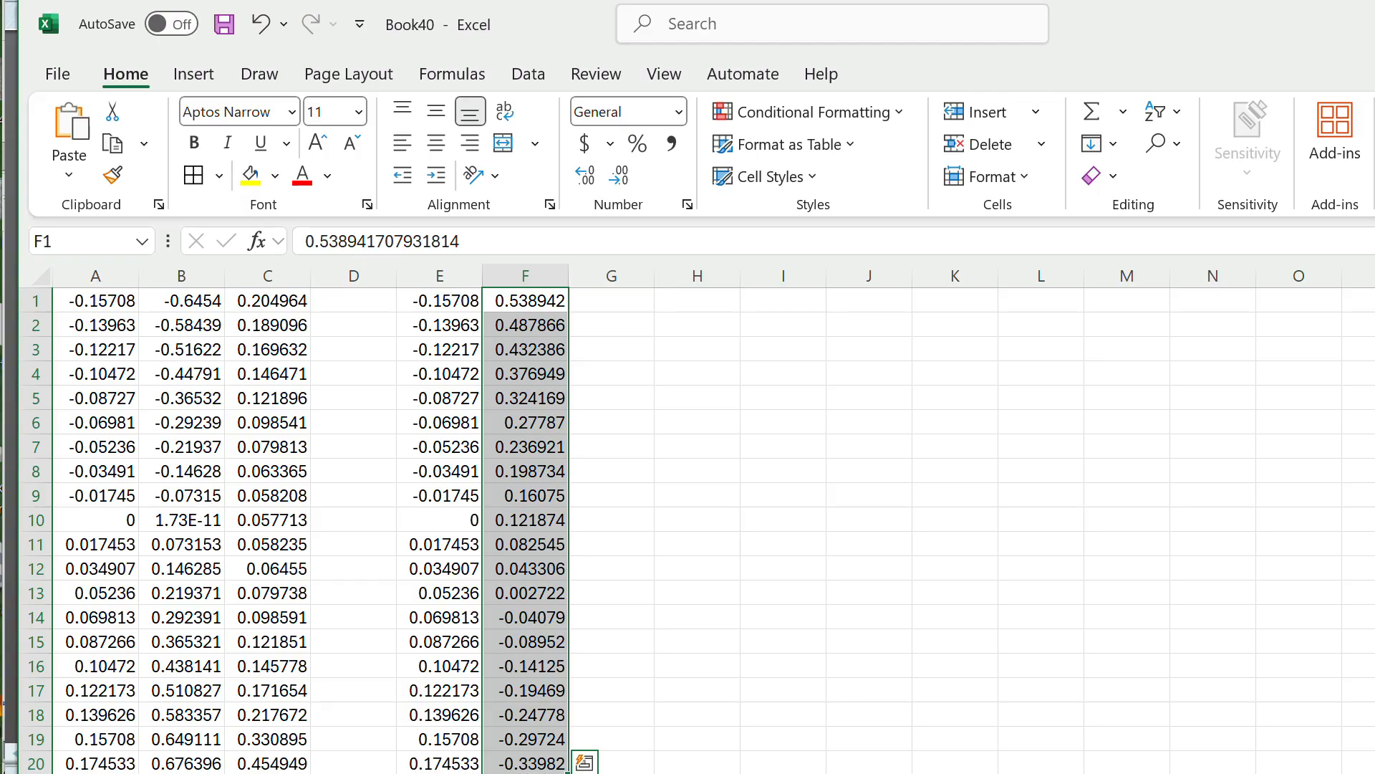
left_click_drag(527, 761, 387, 760)
left_click(698, 517)
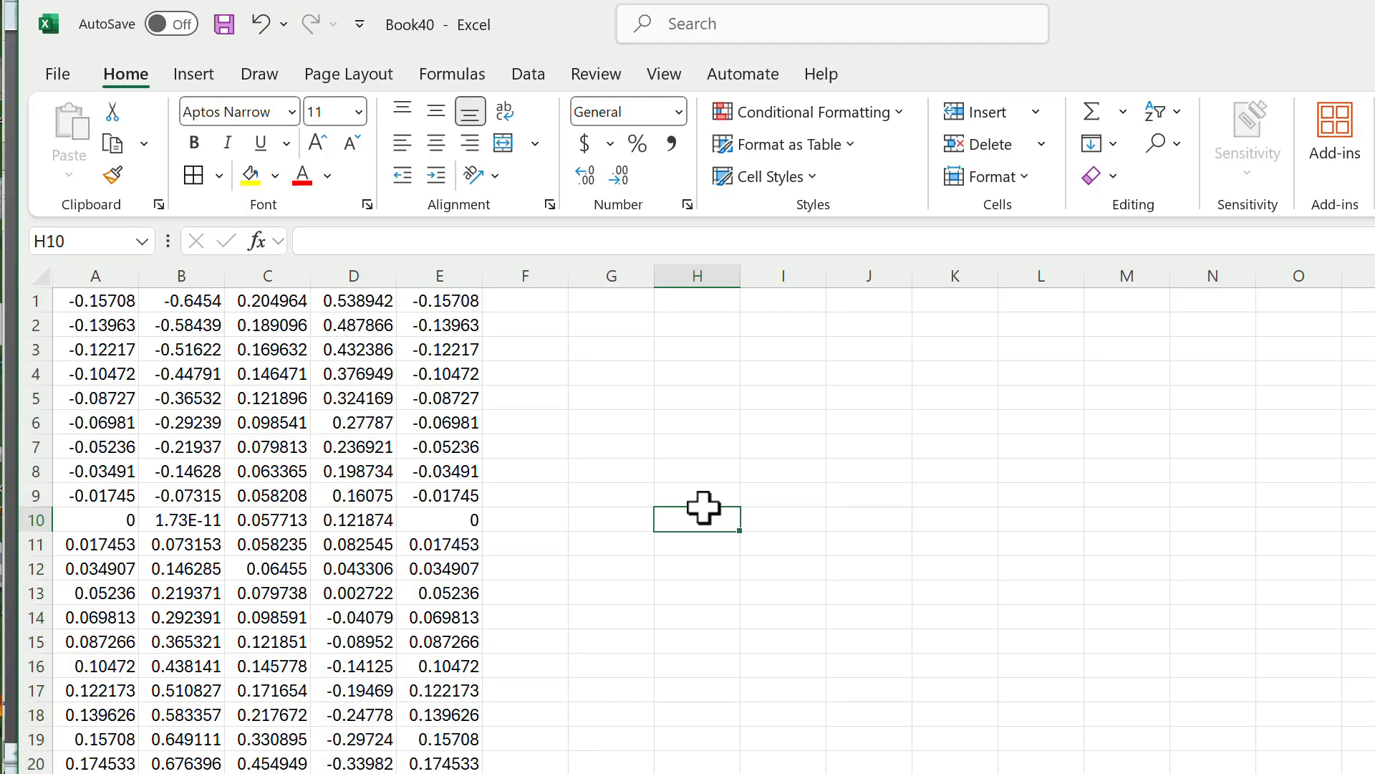
Copy the combined longitudinal data block A1:D20 from the Excel sheet and close StabconLong.txt
left_click_drag(100, 299, 374, 752)
right_click(316, 439)
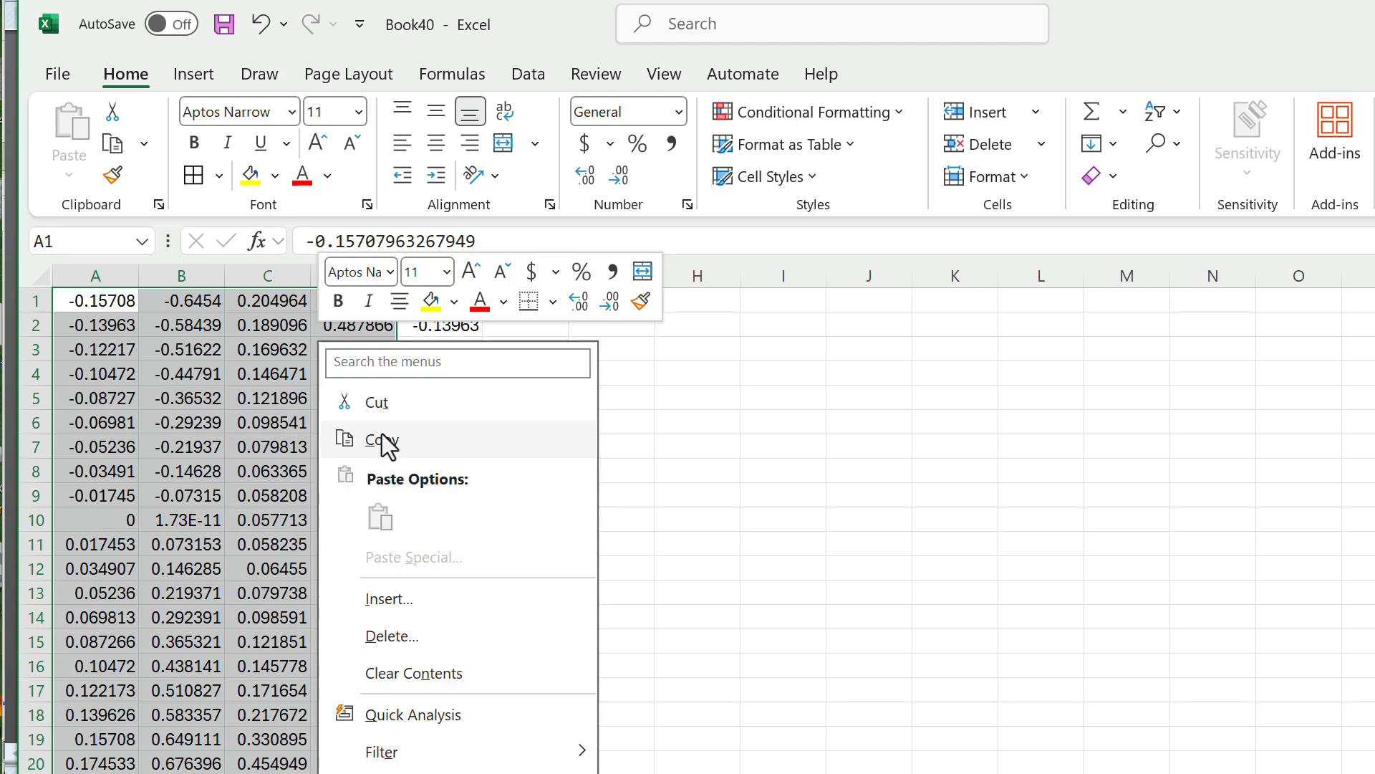
left_click(387, 440)
key("alt+Tab")
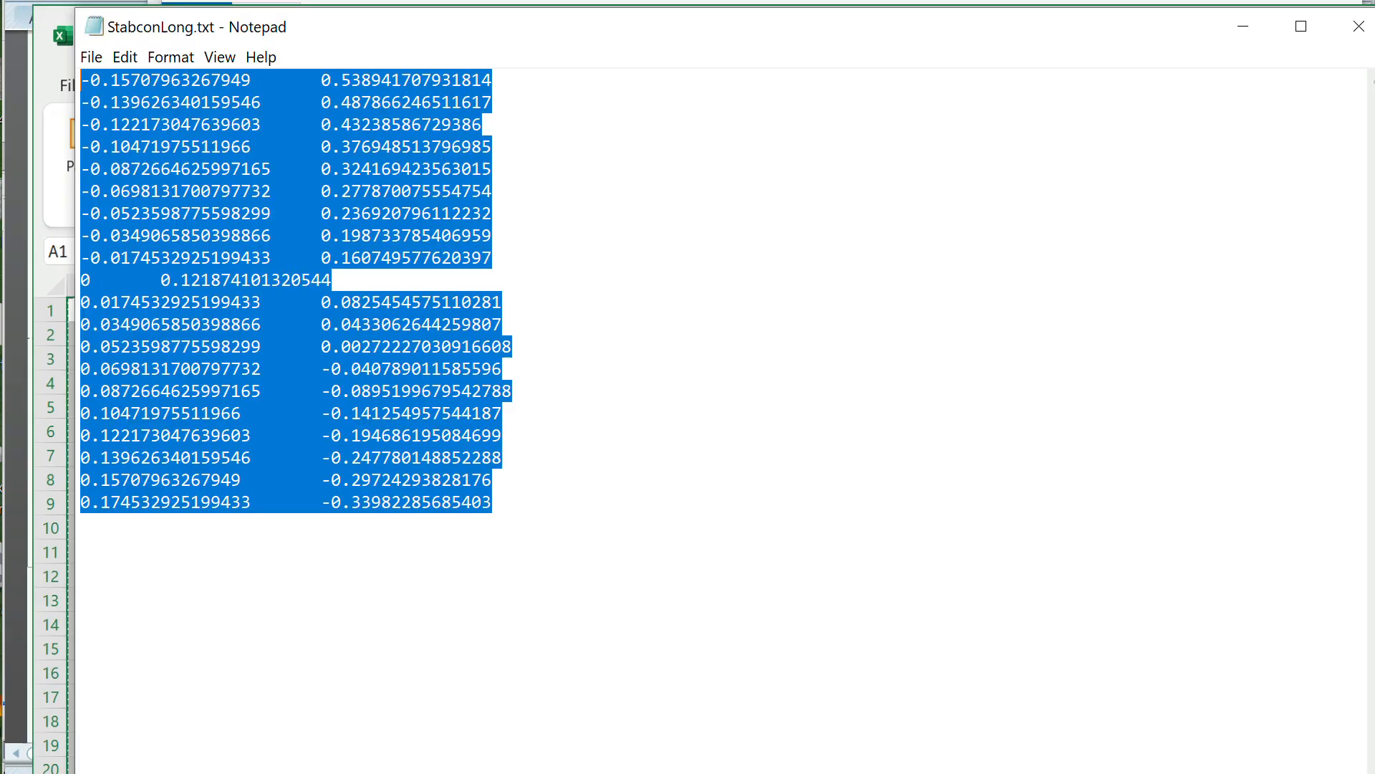
left_click(1359, 39)
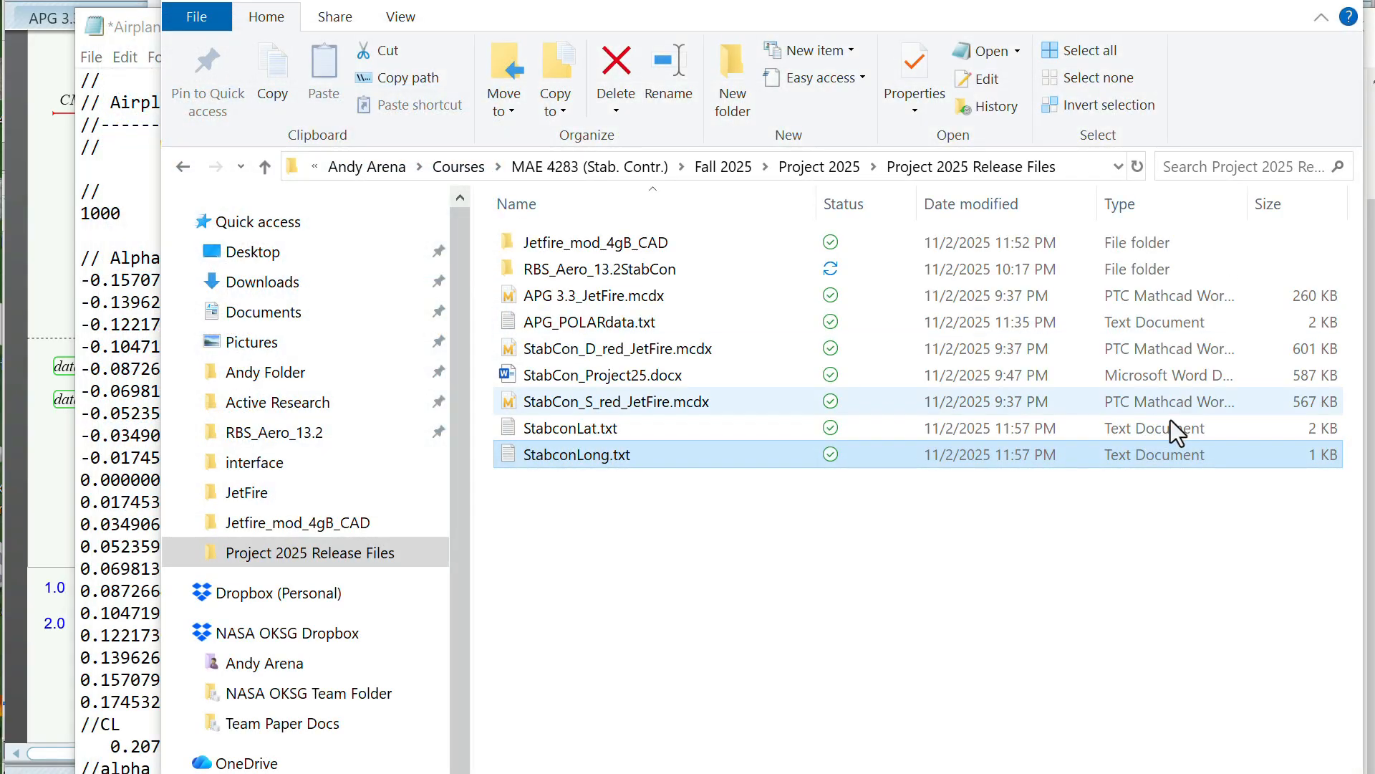
left_click(97, 222)
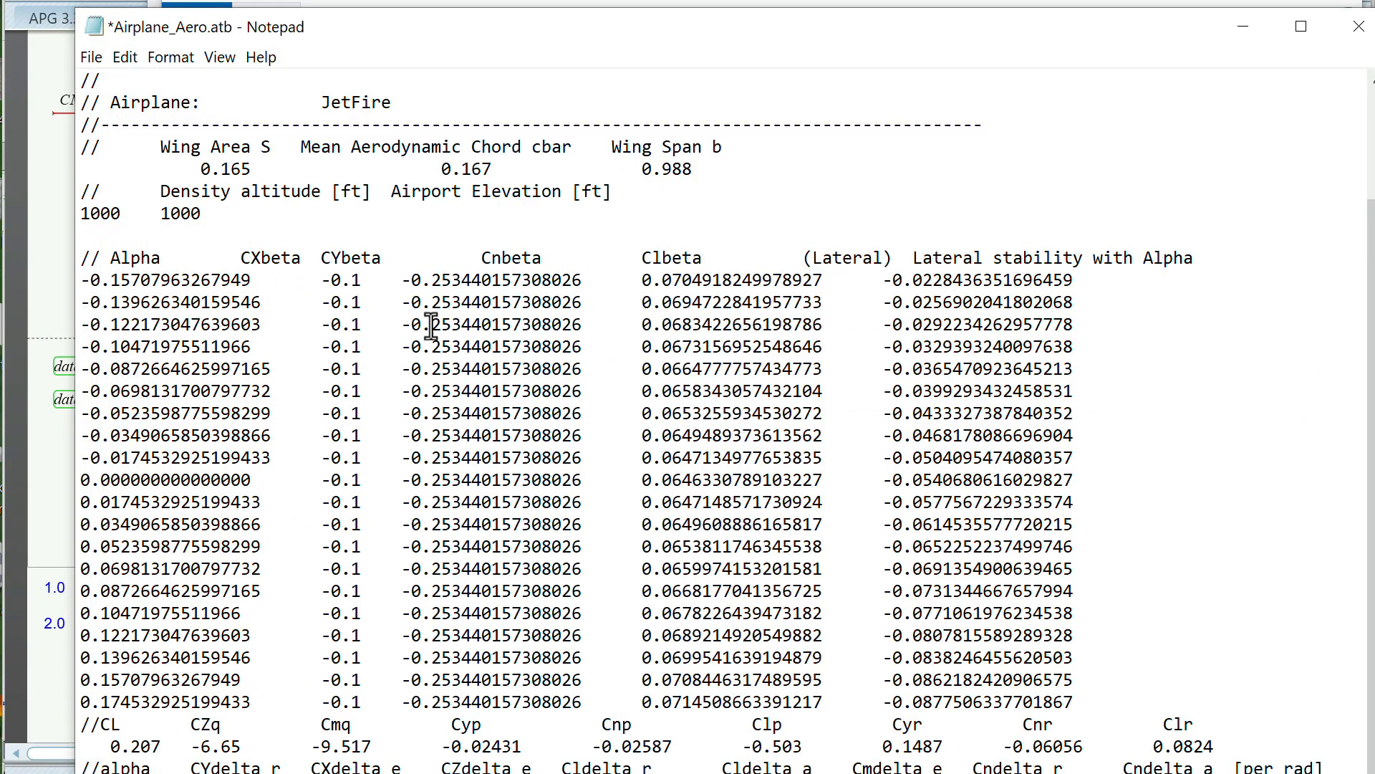
scroll(469, 566, "up", 2)
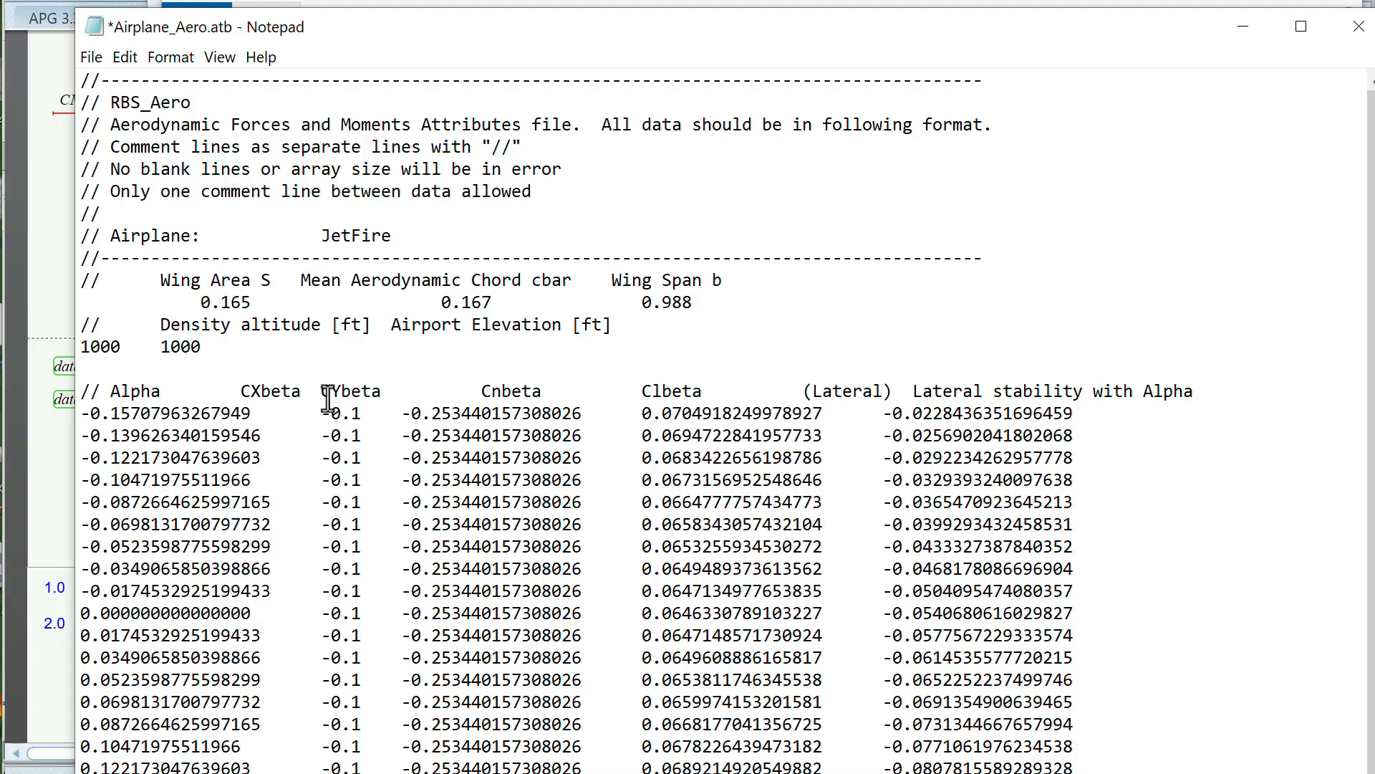
key("ctrl+v")
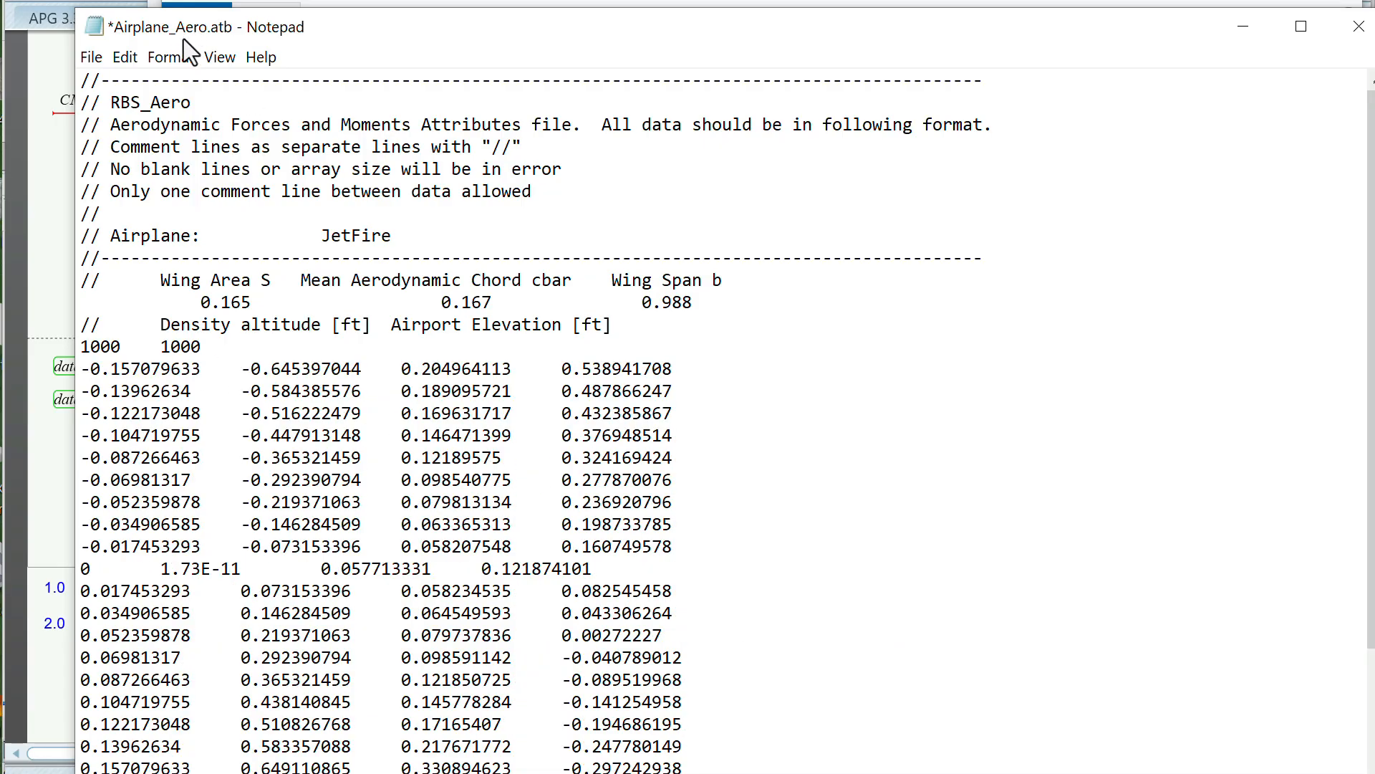
Close Airplane_Aero.atb without saving the changes and reopen it from the JetFire vehicle folder
left_click(1348, 32)
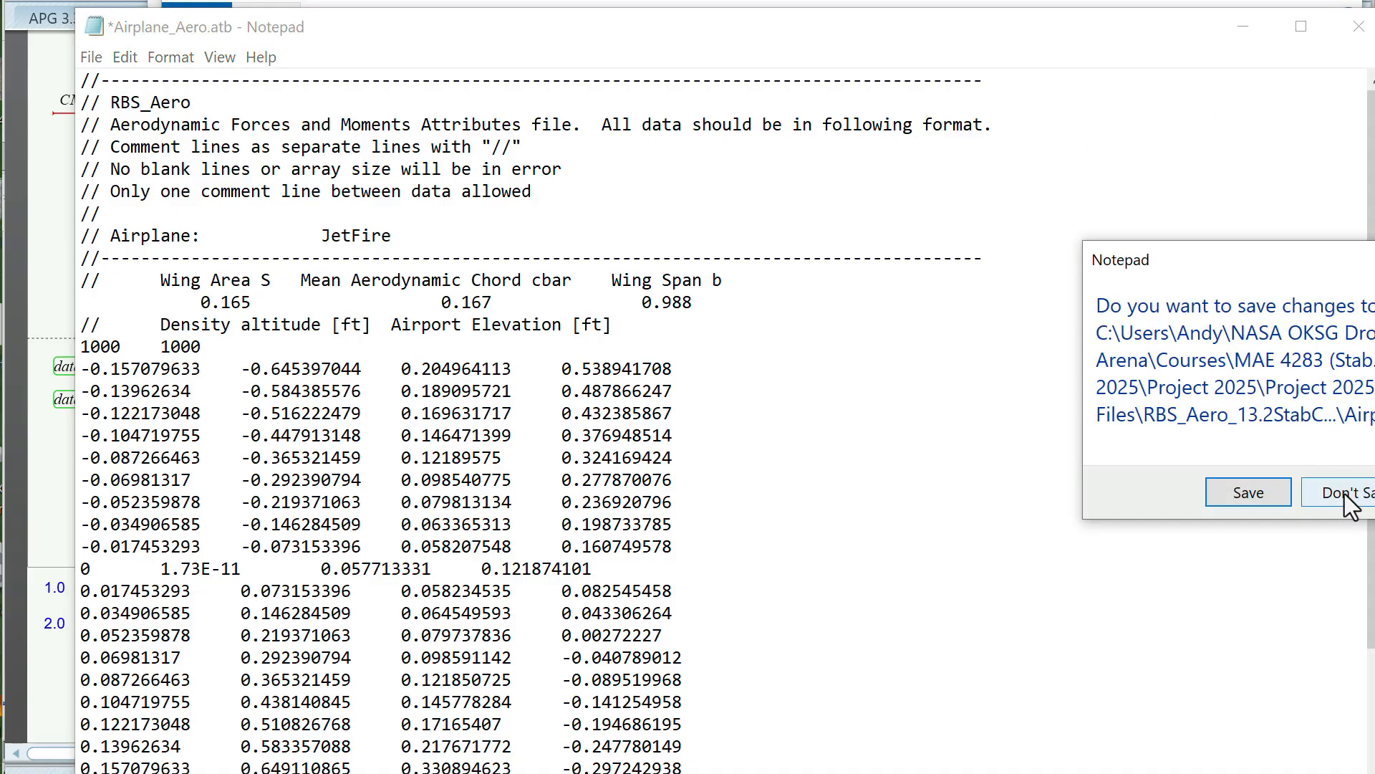
left_click(1344, 492)
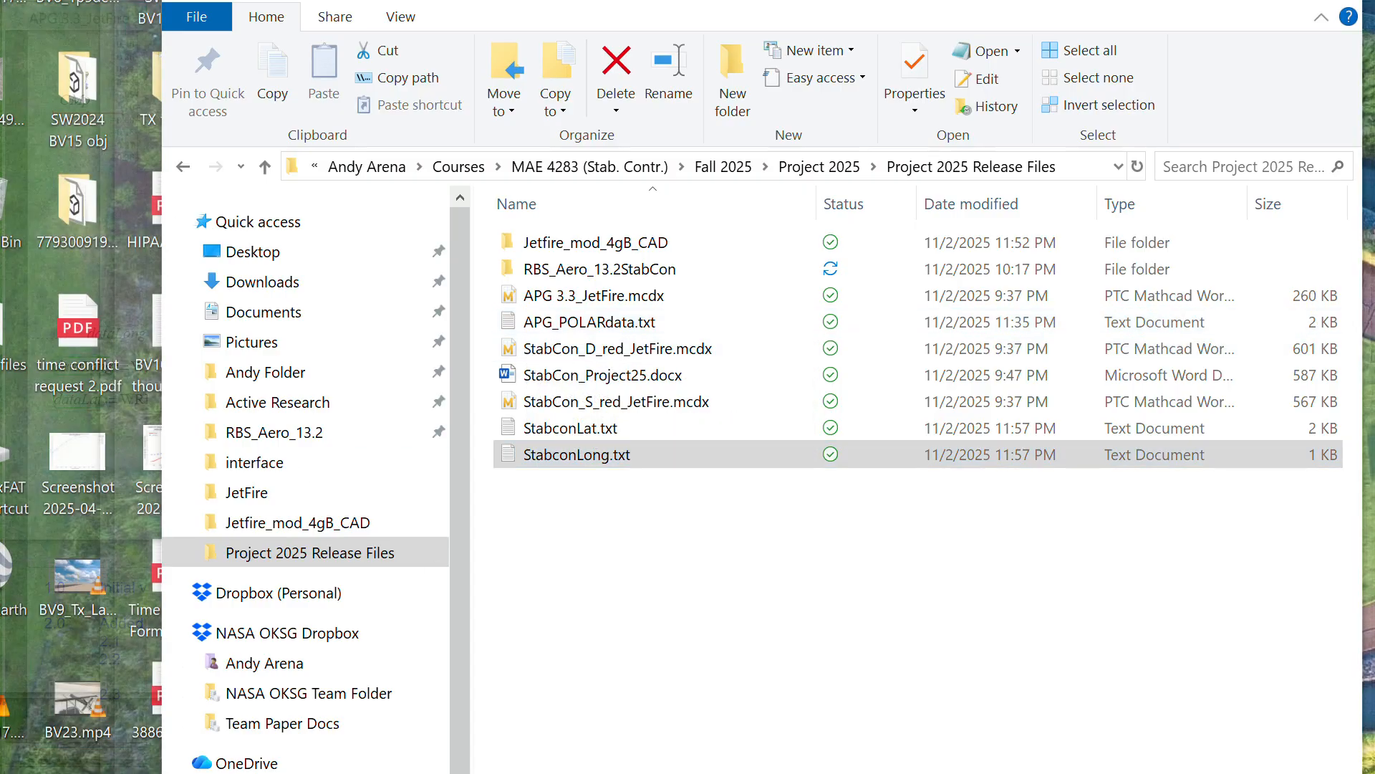
key("alt+Tab")
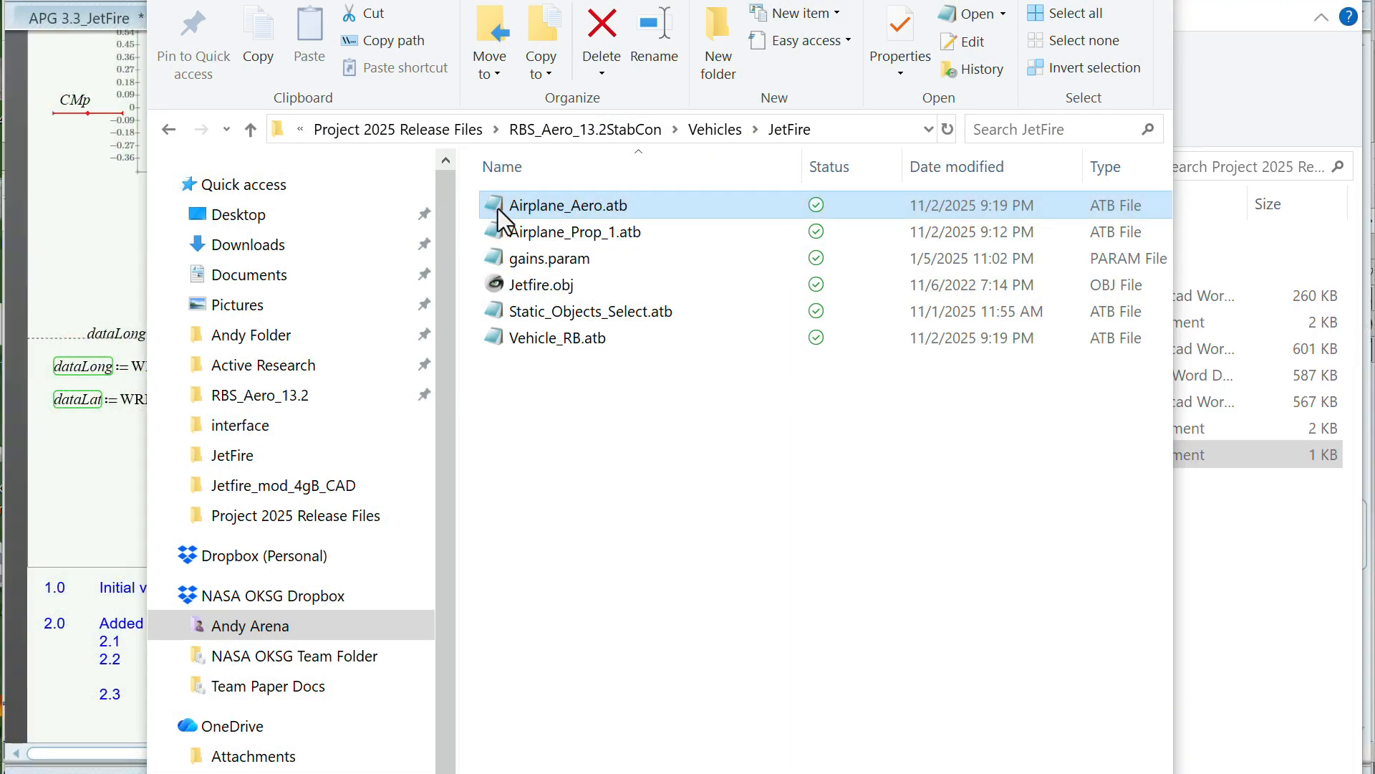
double_click(500, 208)
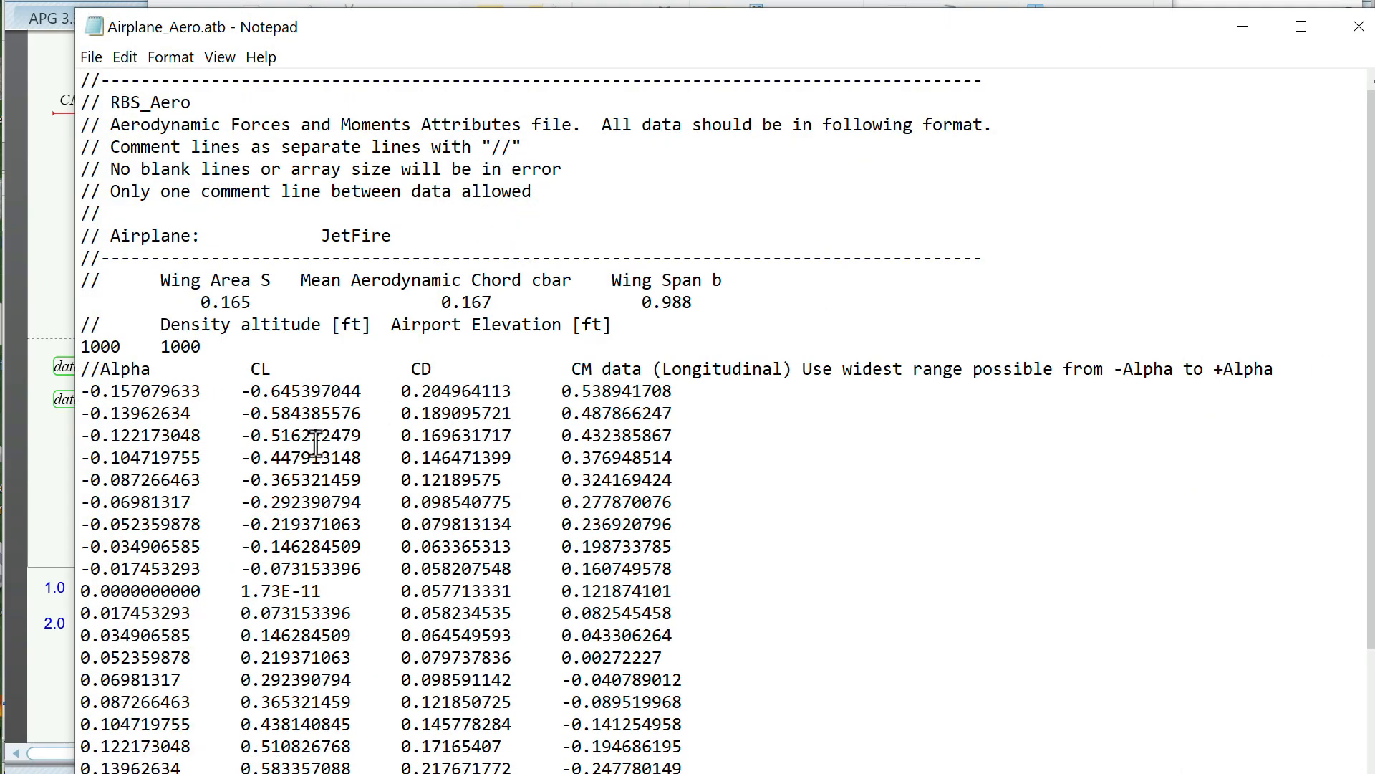
Replace the longitudinal Alpha, CL, CD and CM data rows with the copied Excel block, leaving no blank line before the lateral comment
left_click_drag(81, 191, 678, 611)
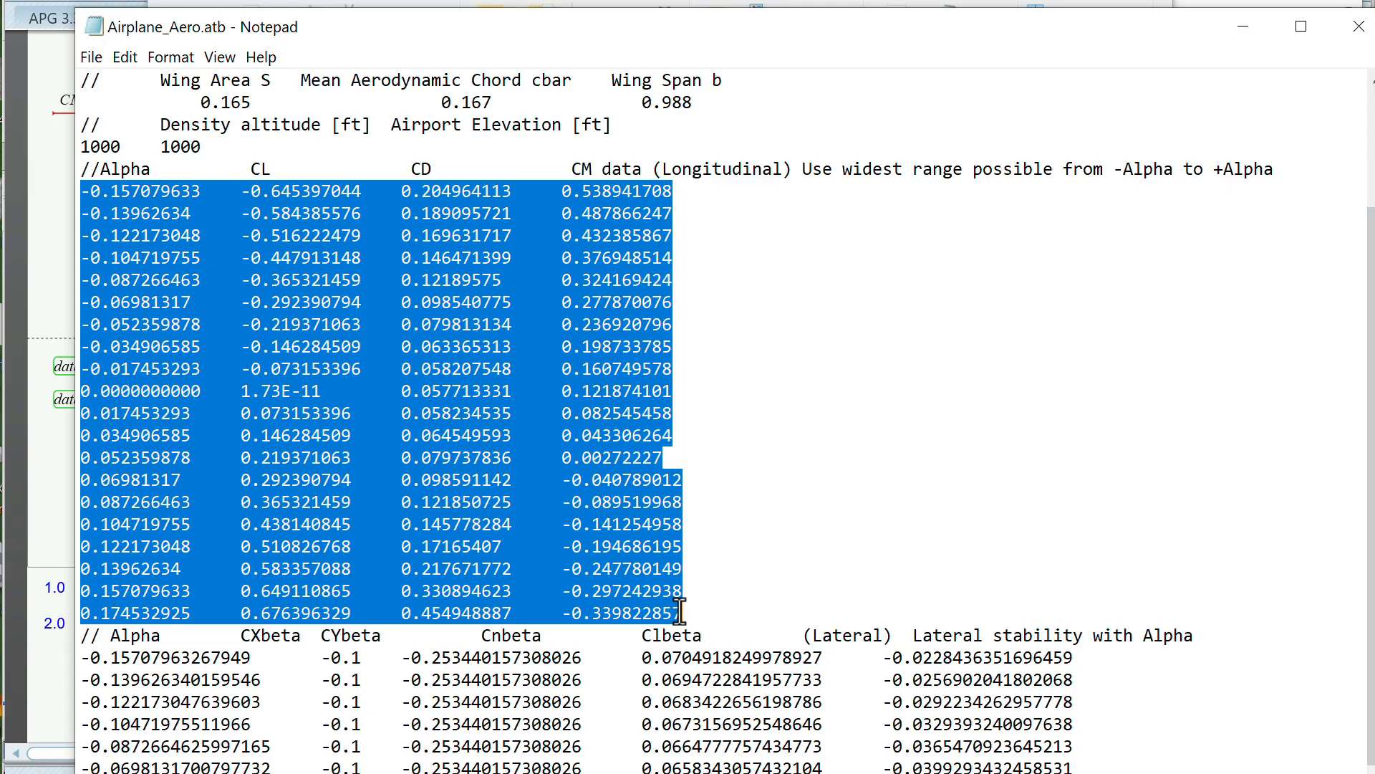
key("Delete")
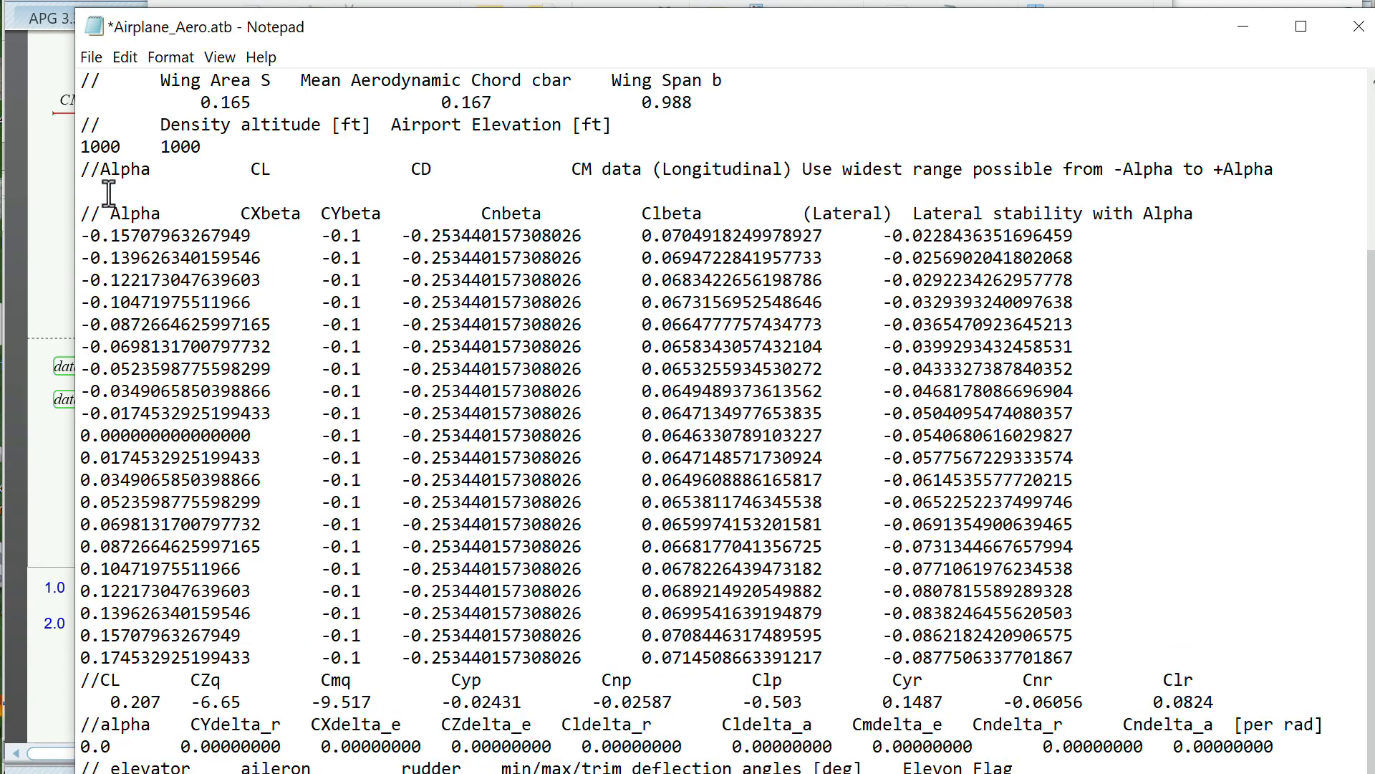
type("-0.157079633\t-0.645397044\t0.204964113\t0.538941708 -0.13962634\t-0.584385576\t0.189095721\t0.487866247 -0.122173048\t-0.516222479\t0.169631717\t0.432385867 -0.104719755\t-0.447913148\t0.146471399\t0.376948514 -0.087266463\t-0.365321459\t0.12189575\t0.324169424 -0.06981317\t-0.292390794\t0.098540775\t0.277870076 -0.052359878\t-0.219371063\t0.079813134\t0.236920796 -0.034906585\t-0.146284509\t0.063365313\t0.198733785 -0.017453293\t-0.073153396\t0.058207548\t0.160749578 0\t1.73E-11\t0.057713331\t0.121874101 0.017453293\t0.073153396\t0.058234535\t0.082545458 0.034906585\t0.146284509\t0.064549593\t0.043306264 0.052359878\t0.219371063\t0.079737836\t0.00272227 0.06981317\t0.292390794\t0.098591142\t-0.040789012 0.087266463\t0.365321459\t0.121850725\t-0.089519968 0.104719755\t0.438140845\t0.145778284\t-0.141254958 0.122173048\t0.510826768\t0.17165407\t-0.194686195 0.13962634\t0.583357088\t0.217671772\t-0.247780149 0.157079633\t0.649110865\t0.330894623\t-0.297242938 0.174532925\t0.676396329\t0.454948887\t-0.339822857")
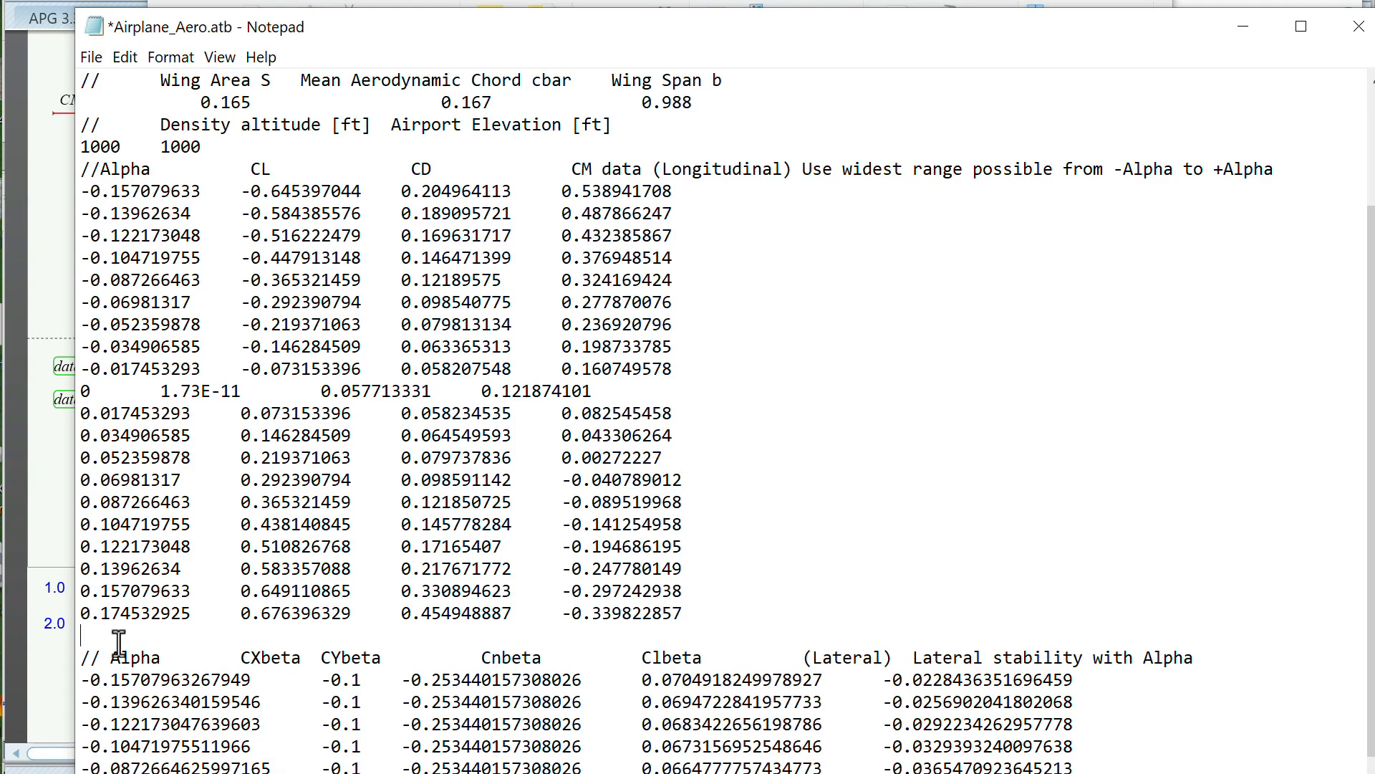
key("Delete")
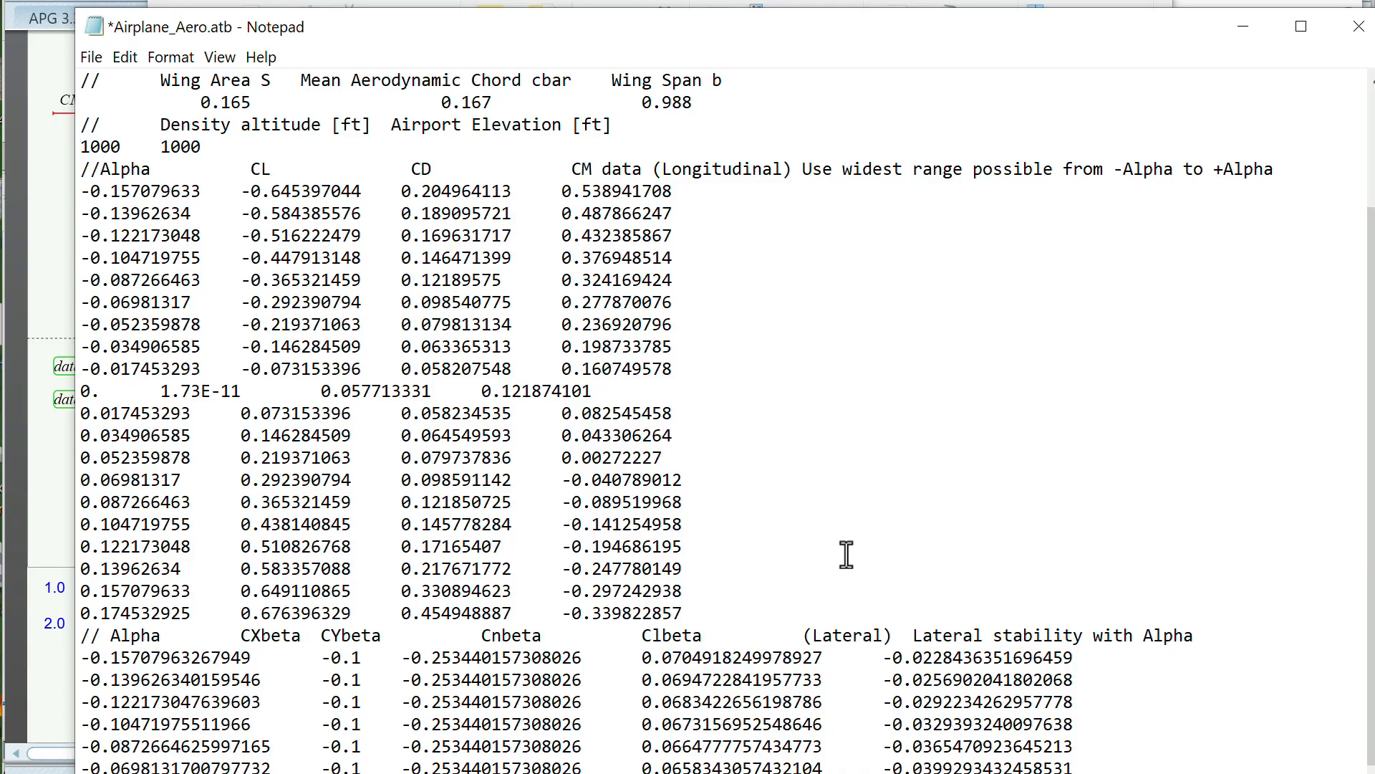
Pad the zero alpha entry in the longitudinal table to 0.000000000 and save Airplane_Aero.atb
type("000000000")
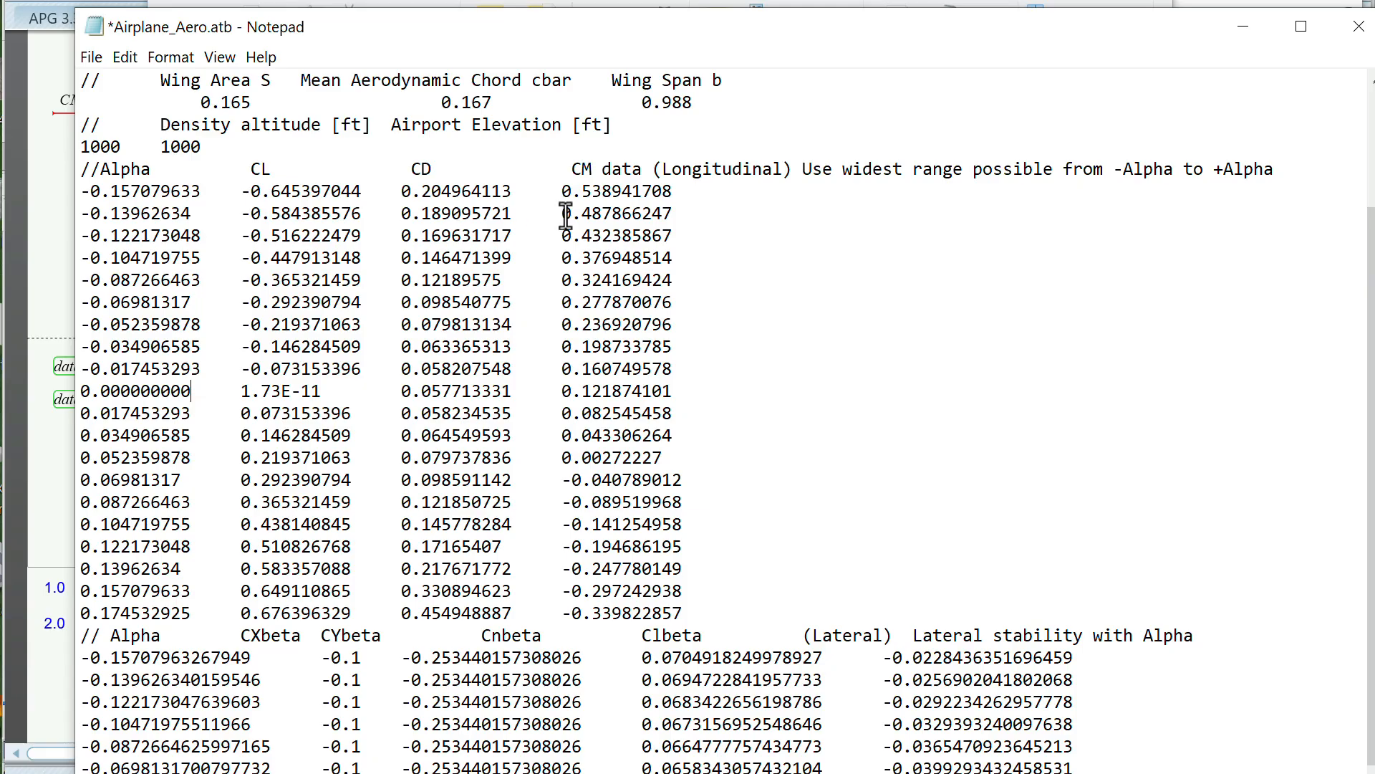
left_click(96, 57)
left_click(123, 153)
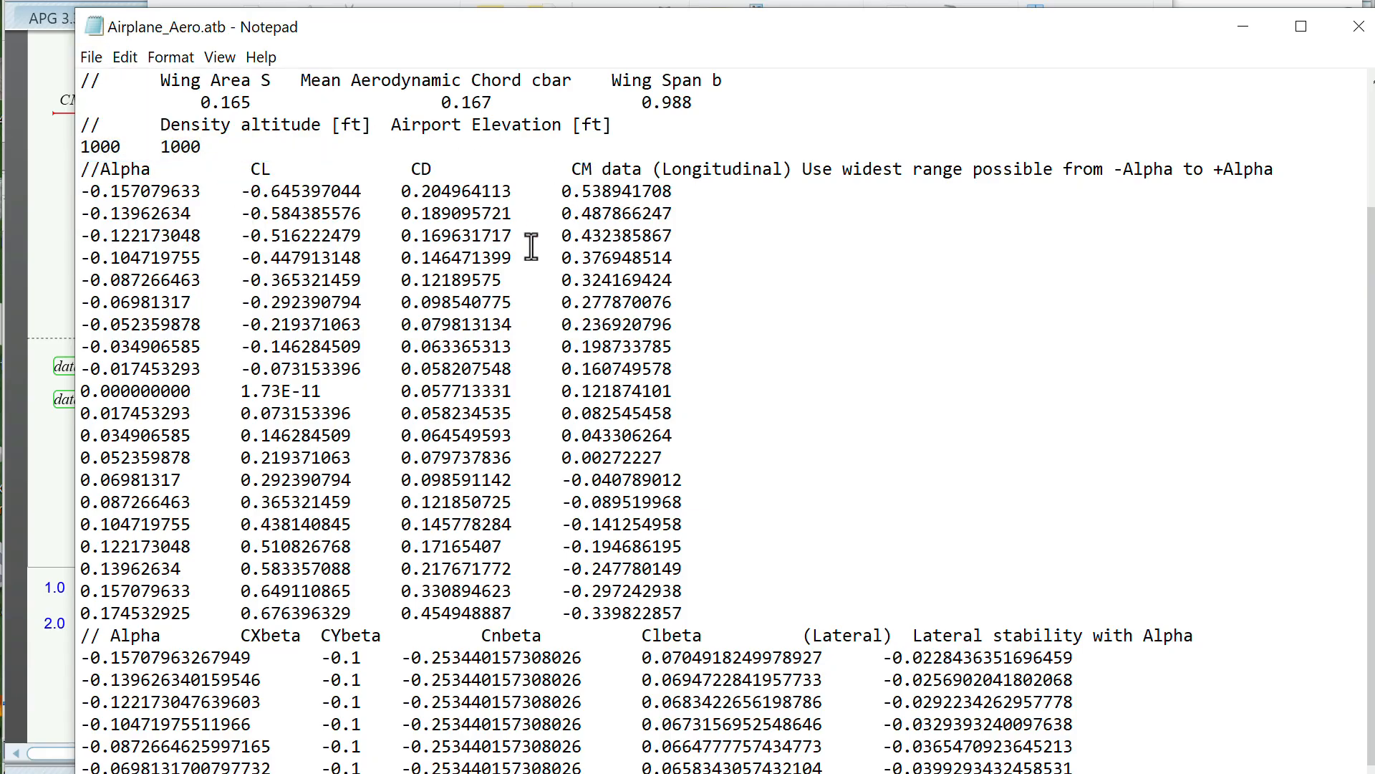
Delete all lateral stability data rows beneath the Alpha, CXbeta, CYbeta, Cnbeta, Clbeta comment line, keeping the comment
scroll(531, 246, "down", 4)
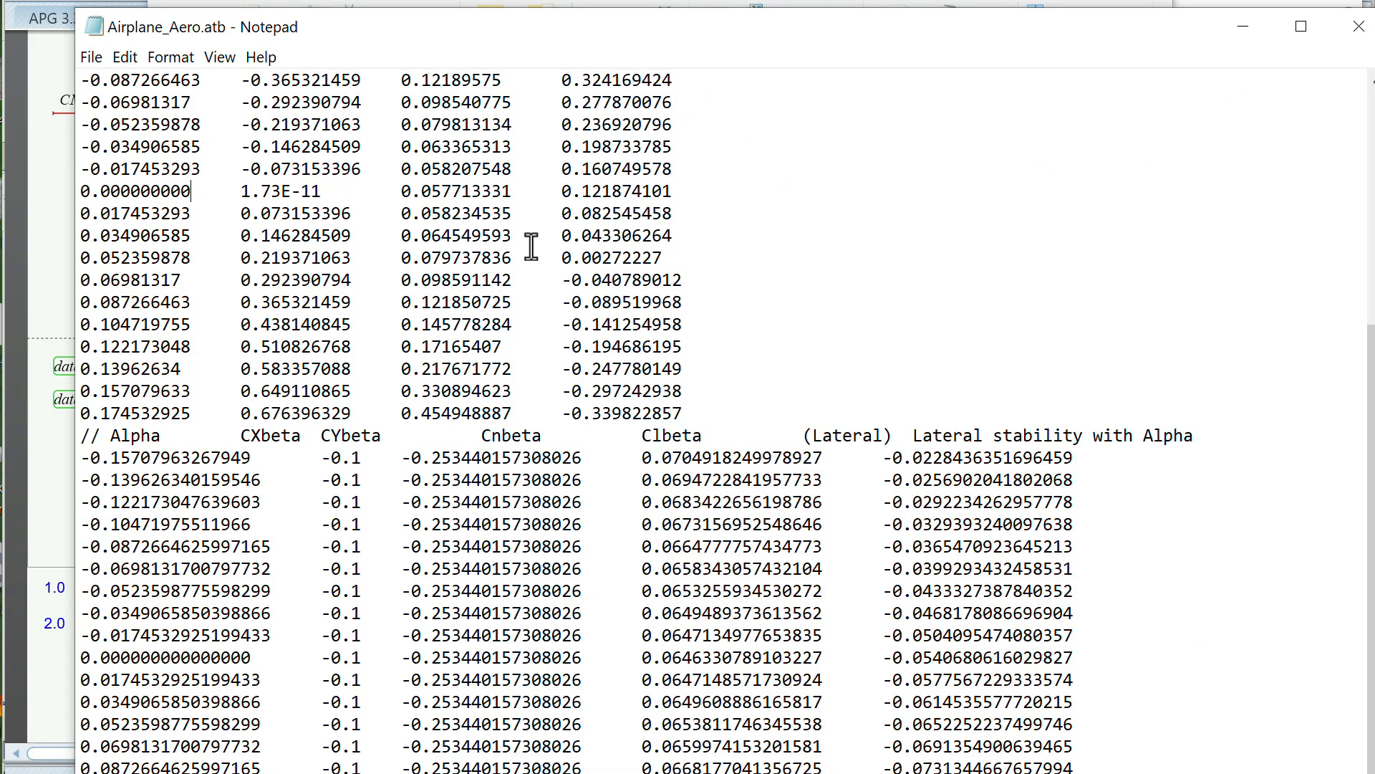
scroll(531, 245, "down", 2)
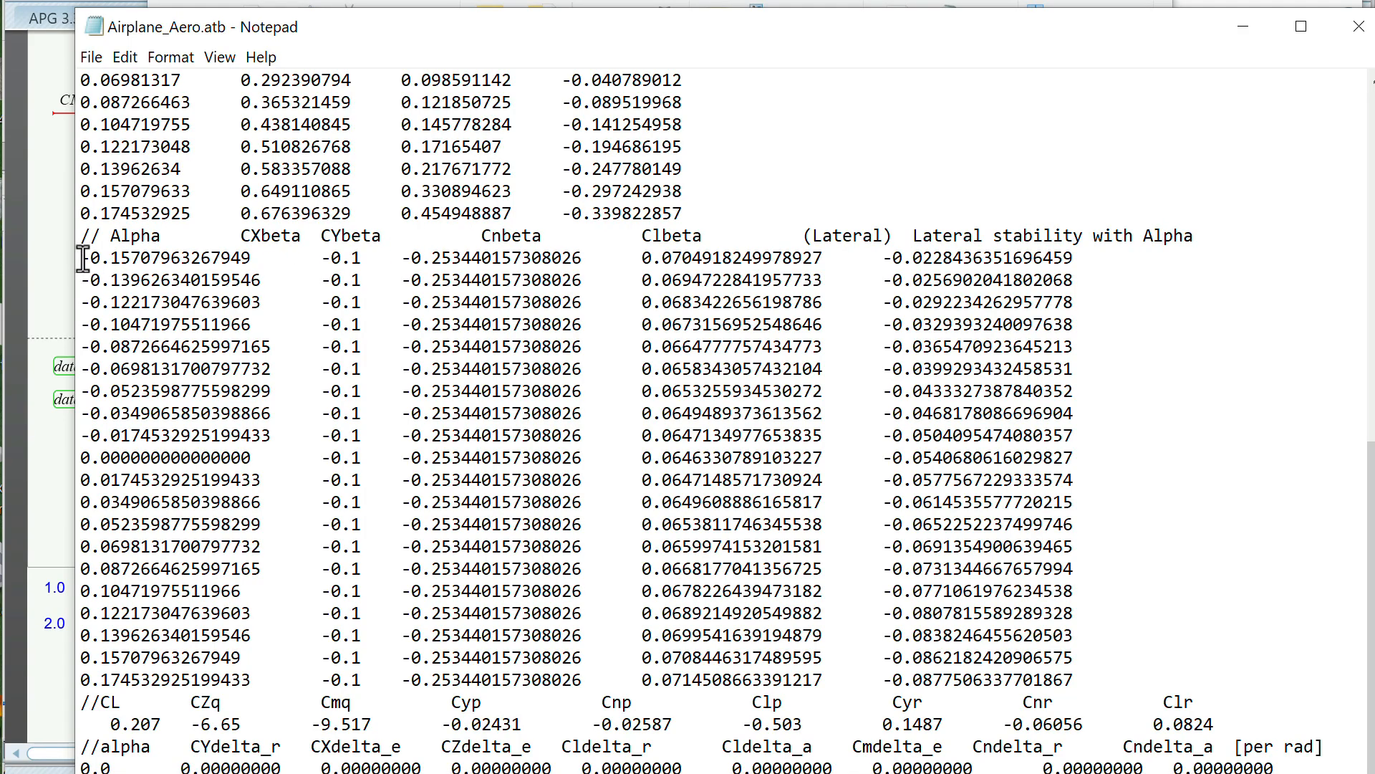
left_click_drag(81, 258, 1162, 682)
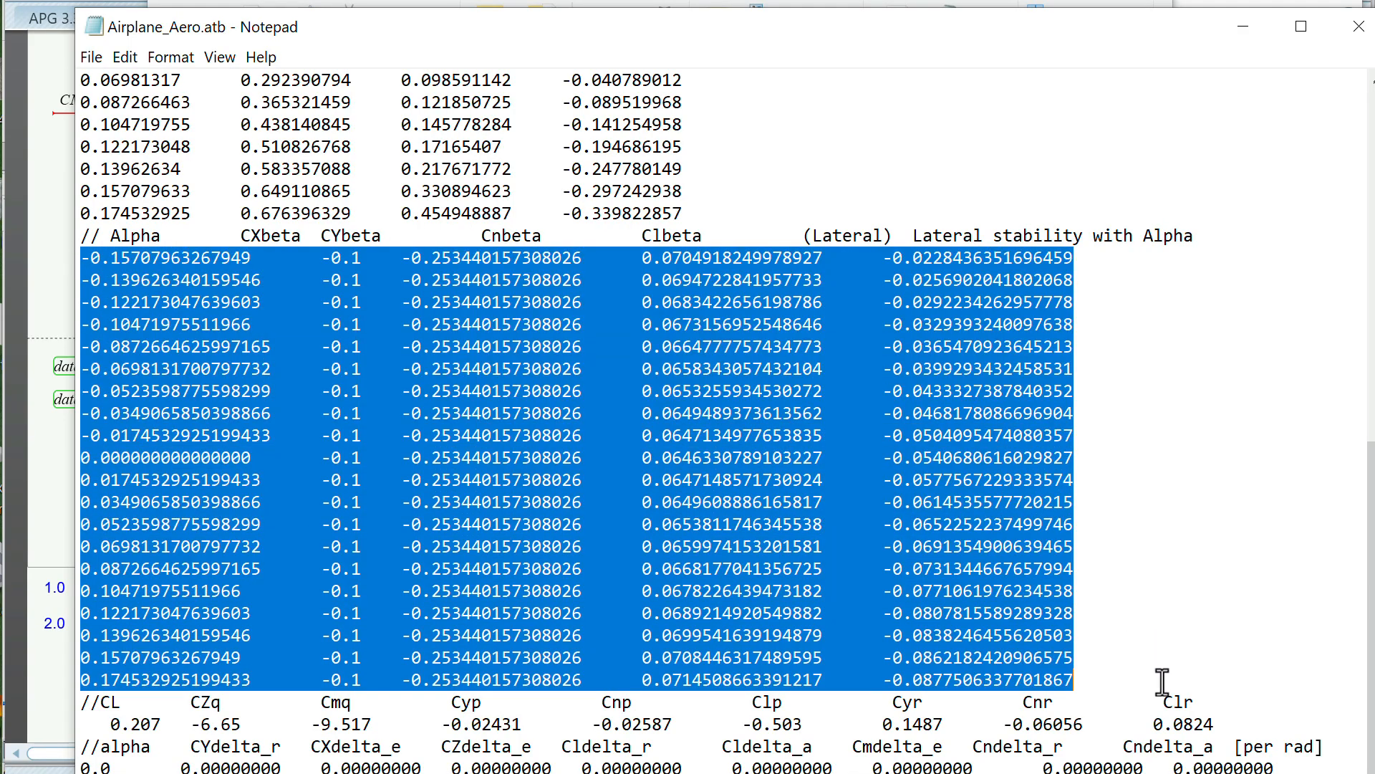
key("Delete")
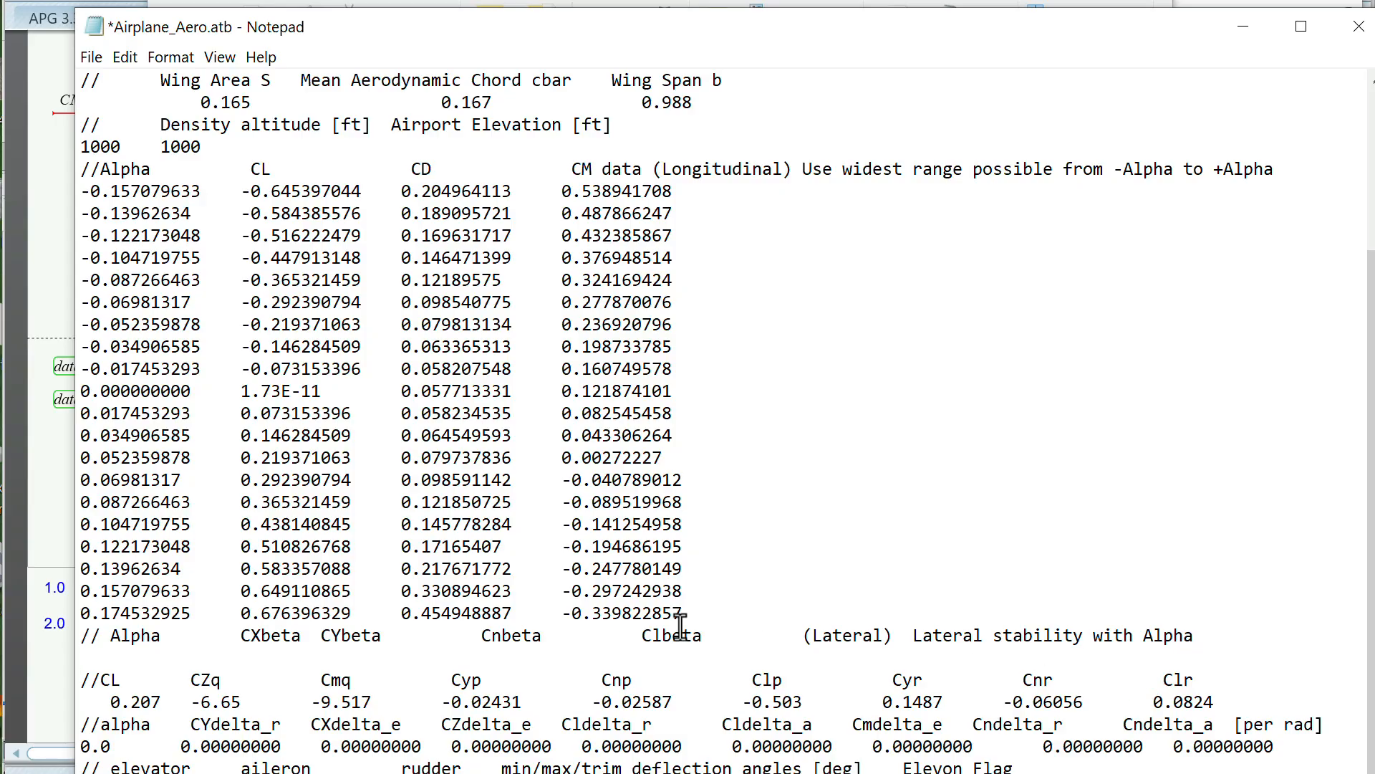
Open StabconLat.txt from the Project 2025 Release Files folder and copy all its rows
left_click(1241, 24)
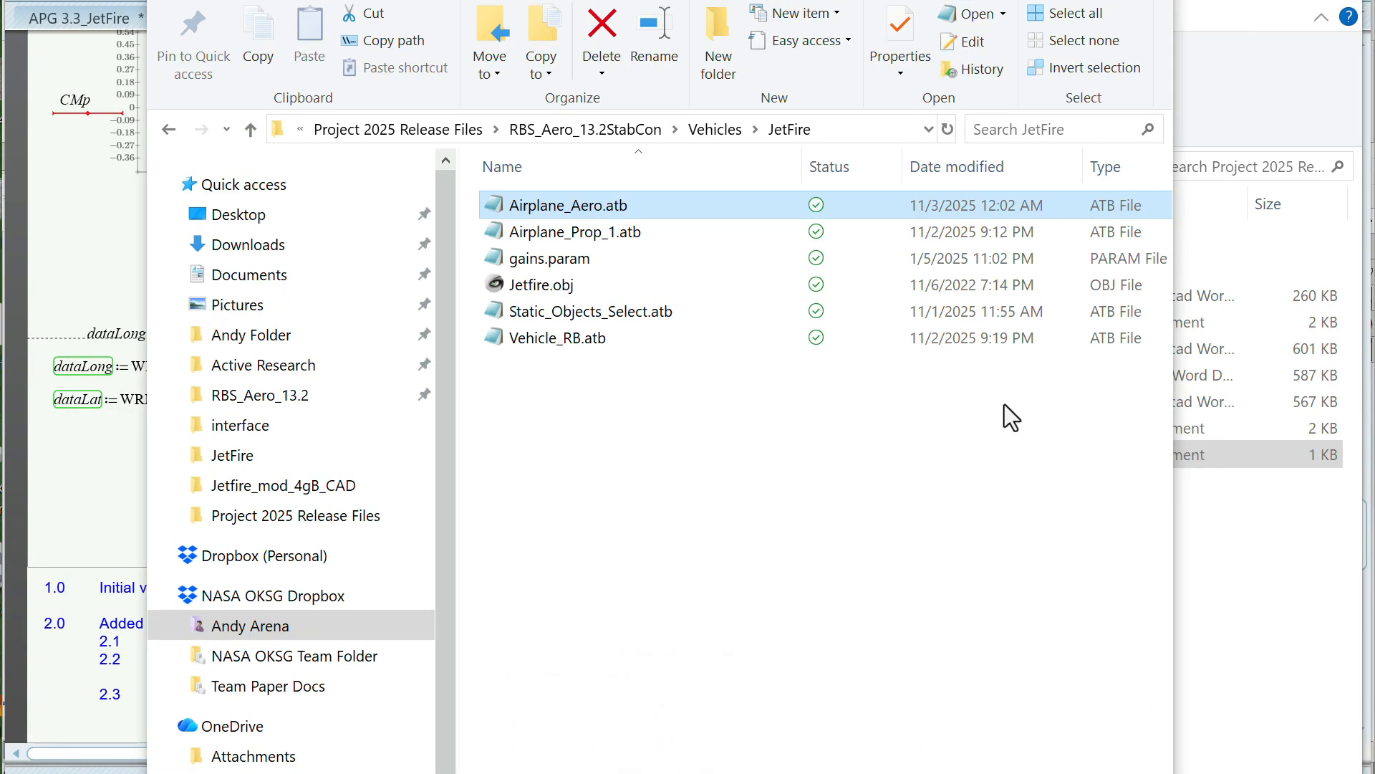
left_click(1246, 93)
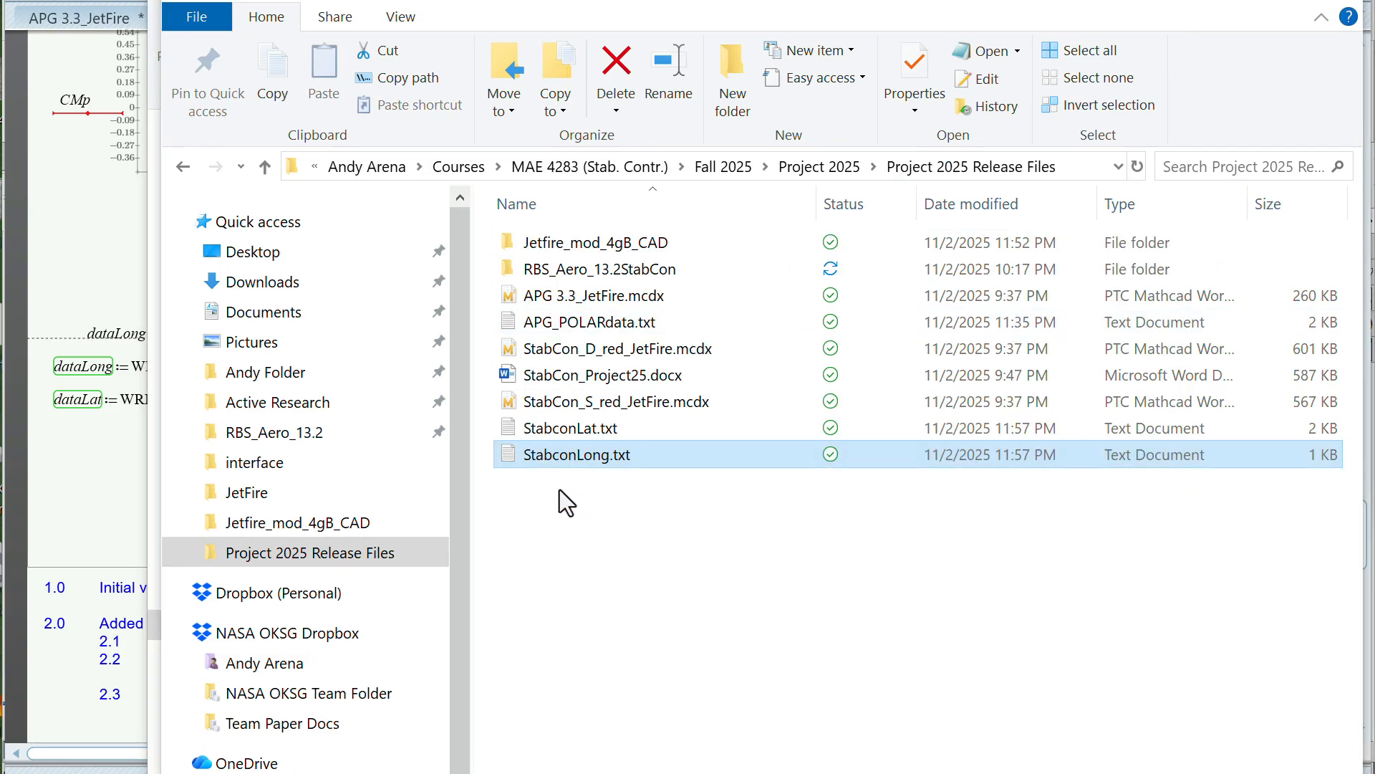
double_click(552, 425)
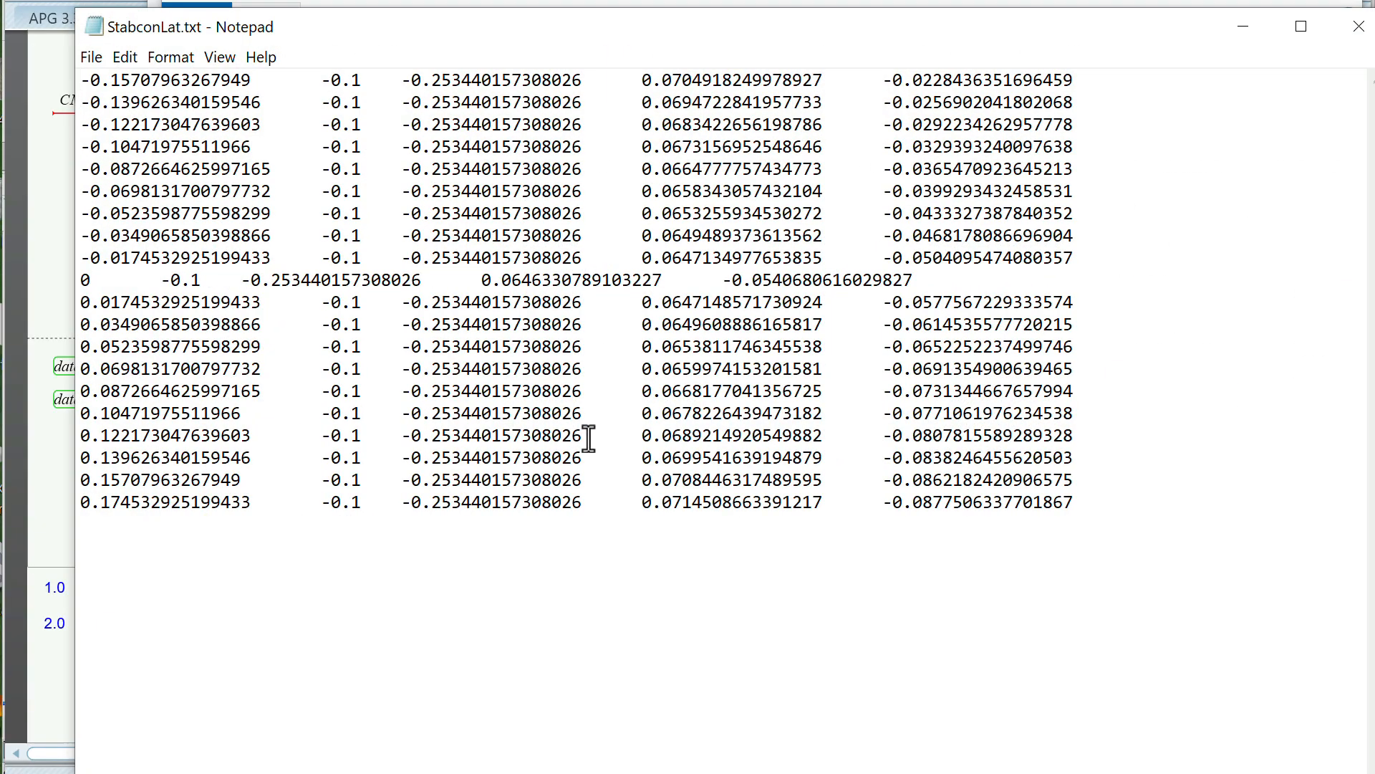
left_click_drag(1128, 507, 73, 81)
key("ctrl+c")
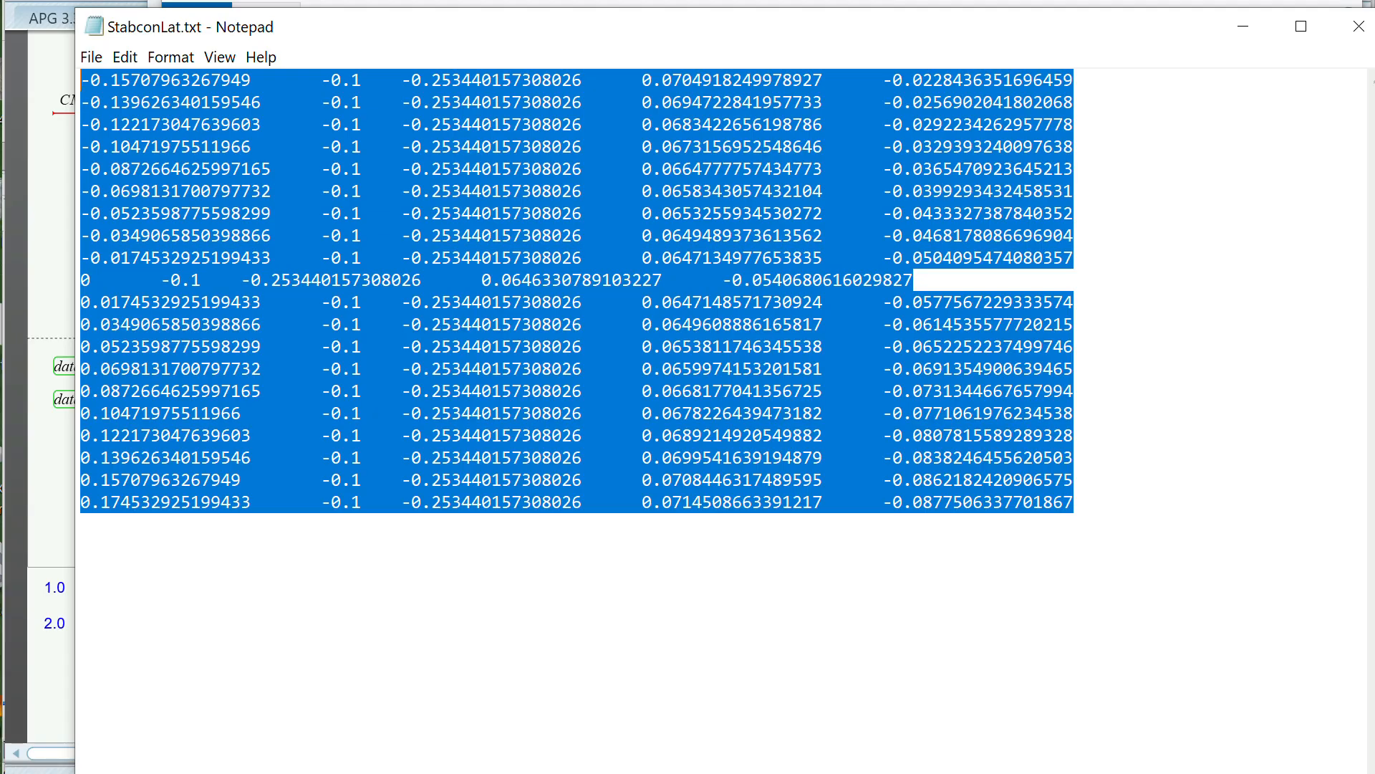
Paste the lateral rows beneath the lateral comment line in Airplane_Aero.atb and pad the zero alpha entry to 0.0000000000000000
key("alt+Tab")
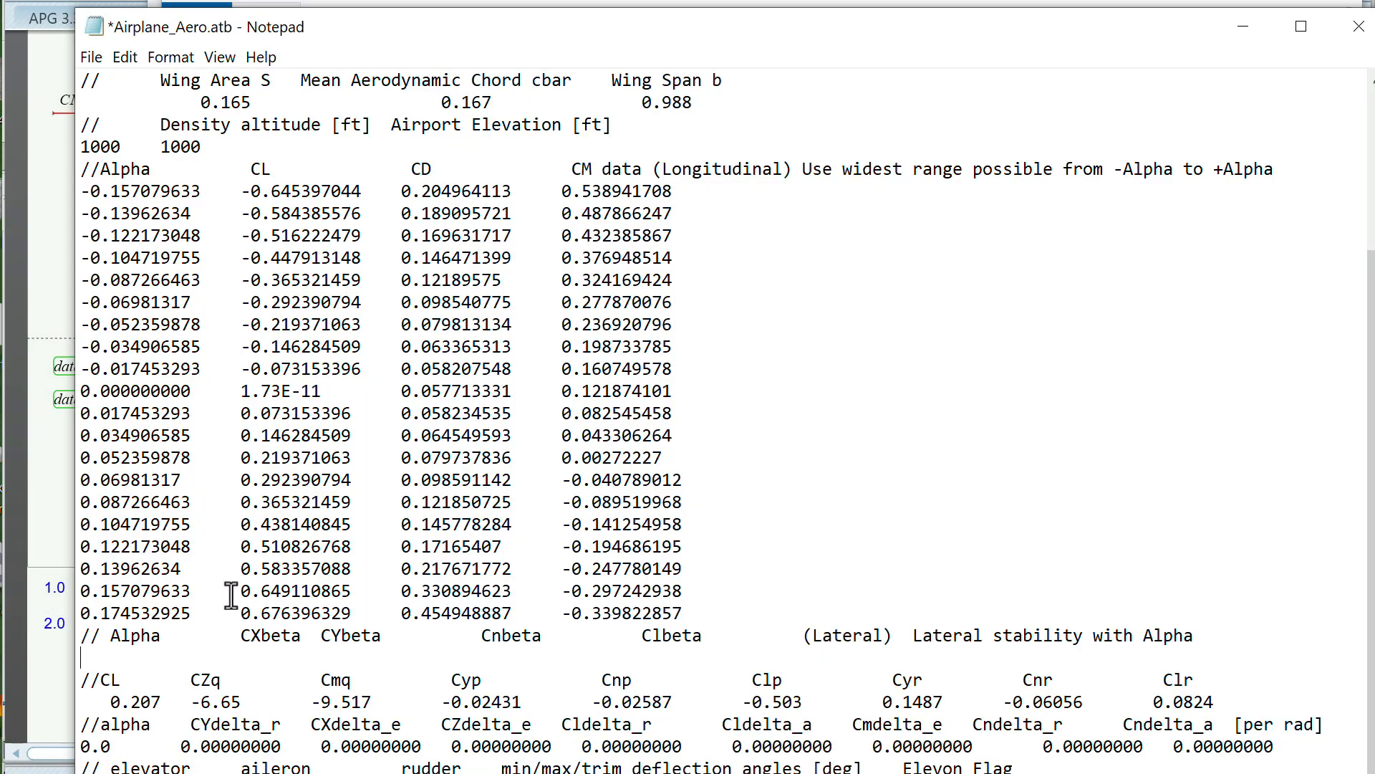
key("ctrl+v")
scroll(281, 480, "down", 5)
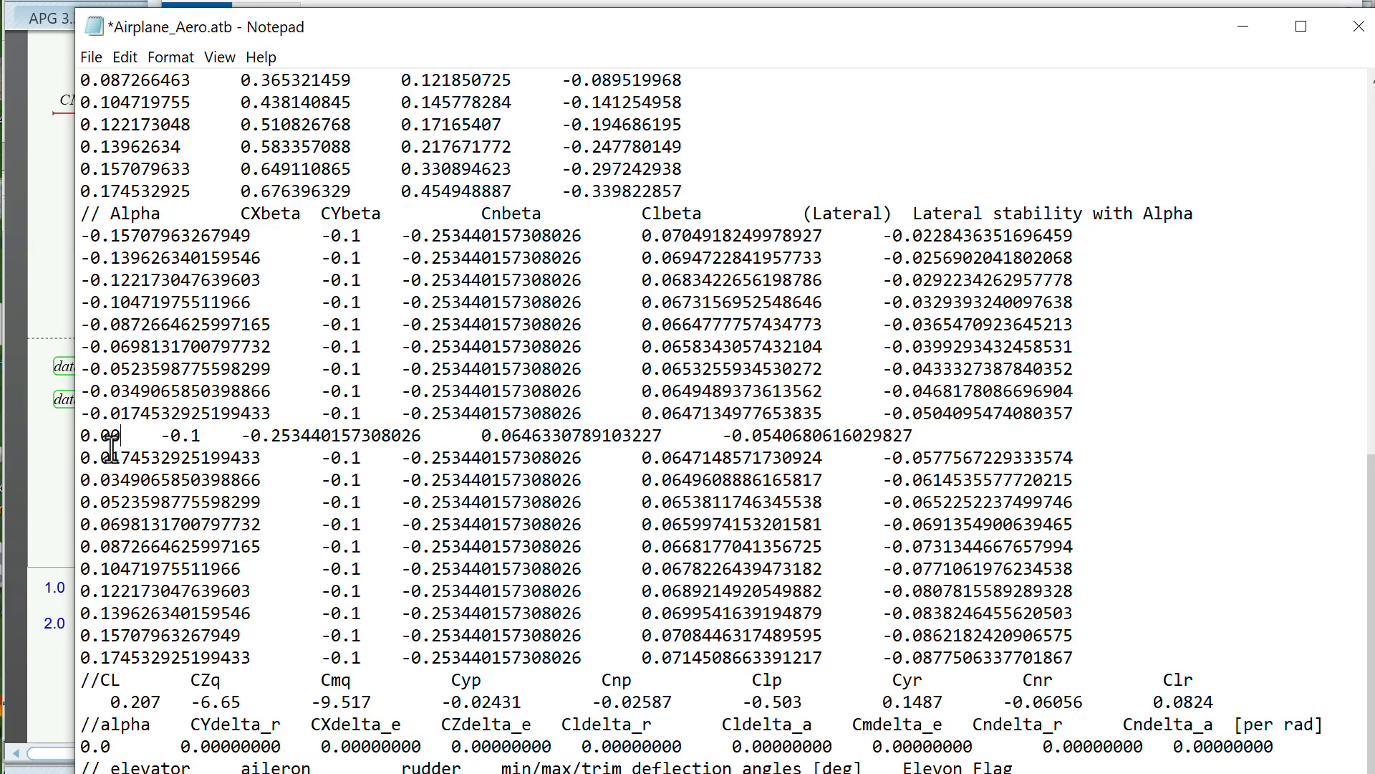
type("000")
type("00000000000")
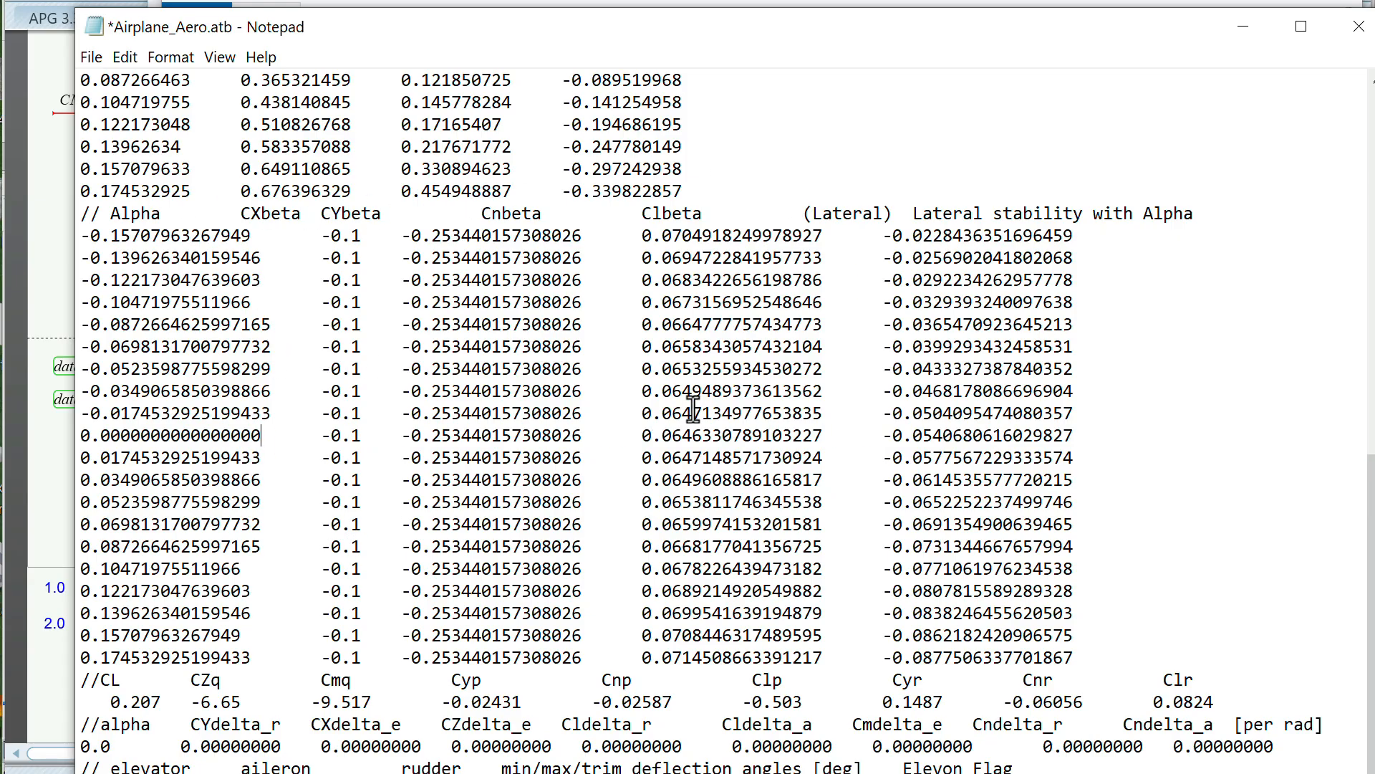
Look over both data tables, then add a blank line after the last lateral row and remove it again
scroll(326, 315, "up", 7)
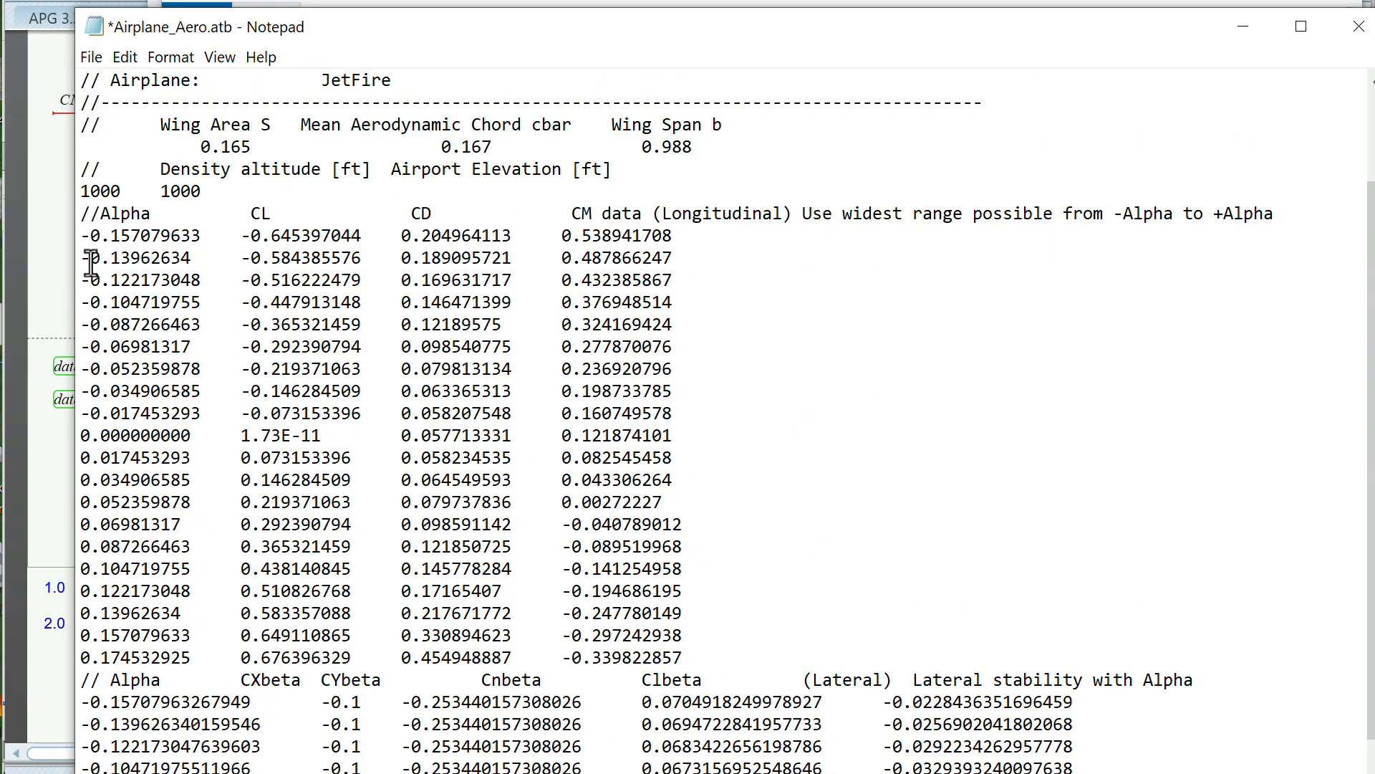
scroll(727, 612, "down", 4)
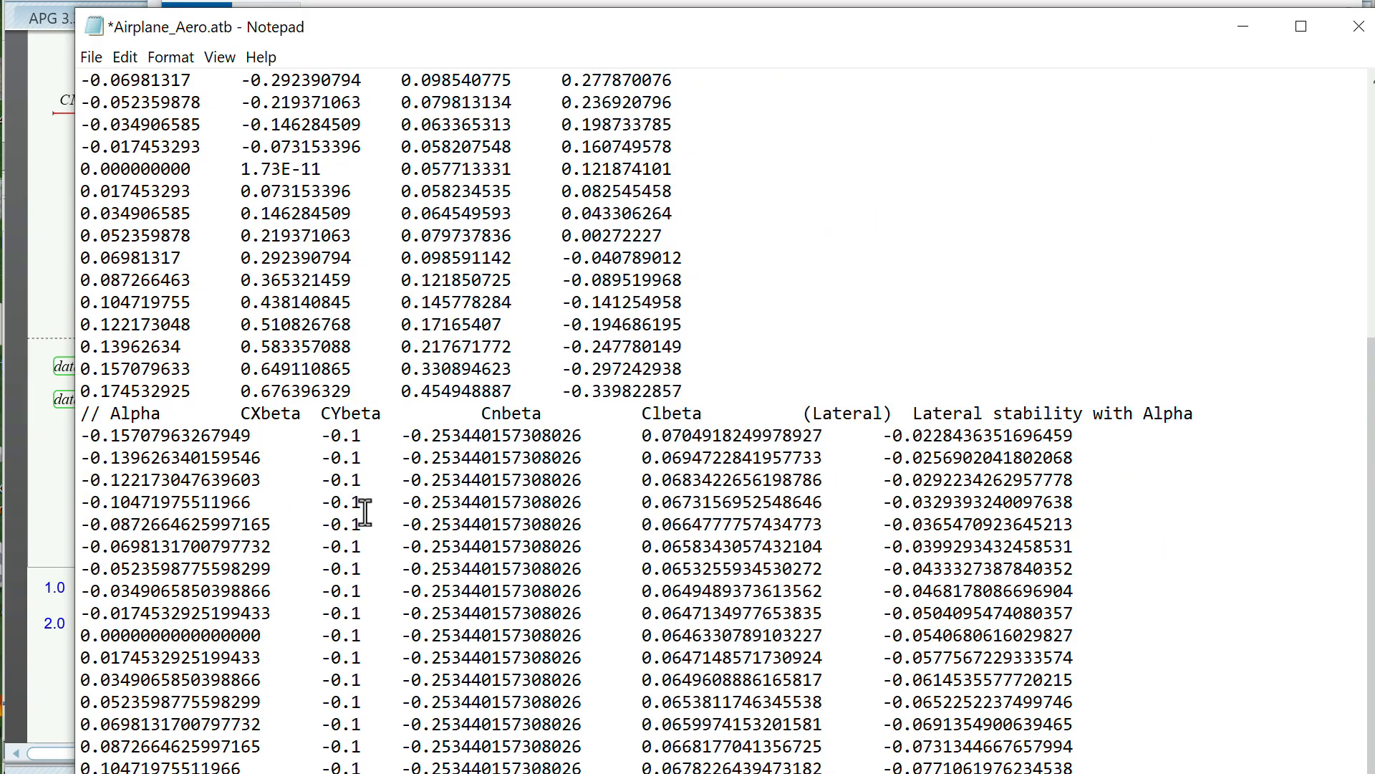
scroll(365, 511, "down", 3)
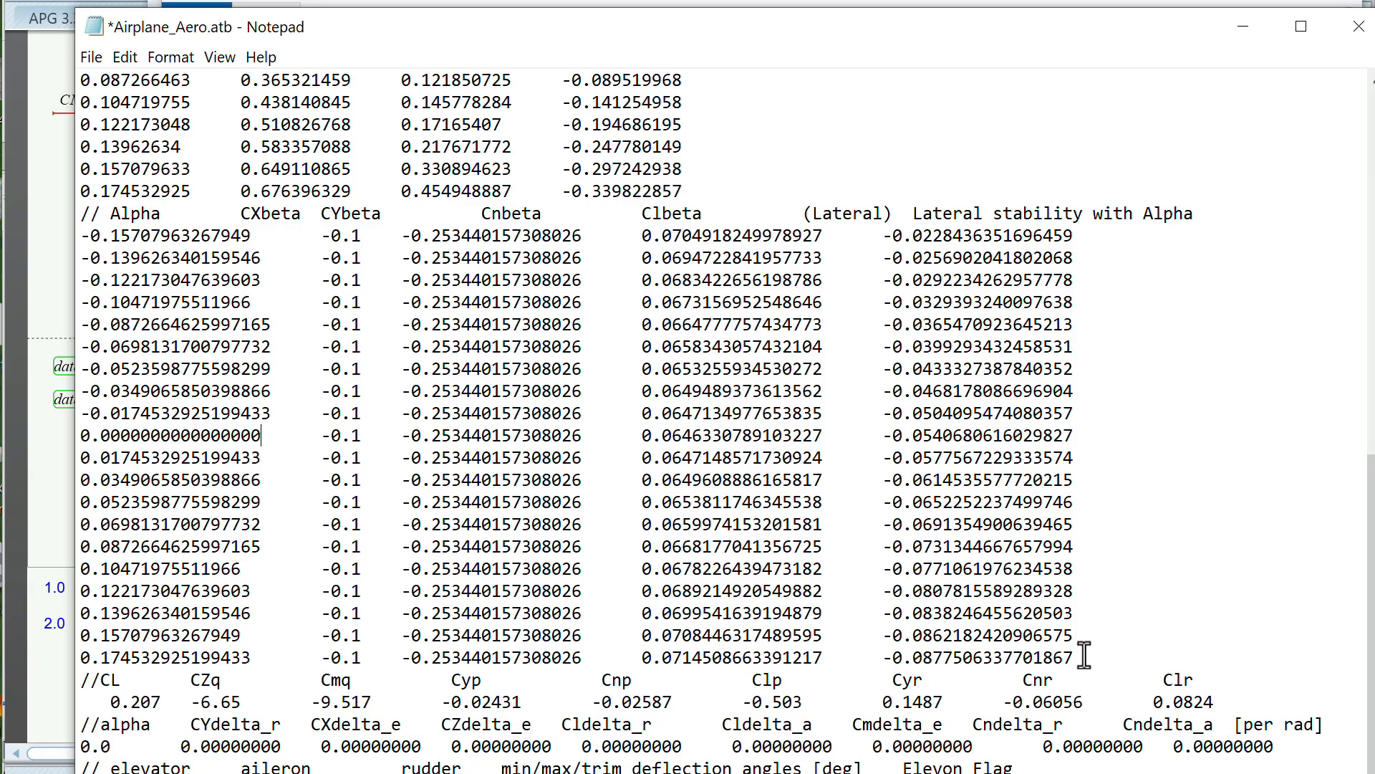
key("Return")
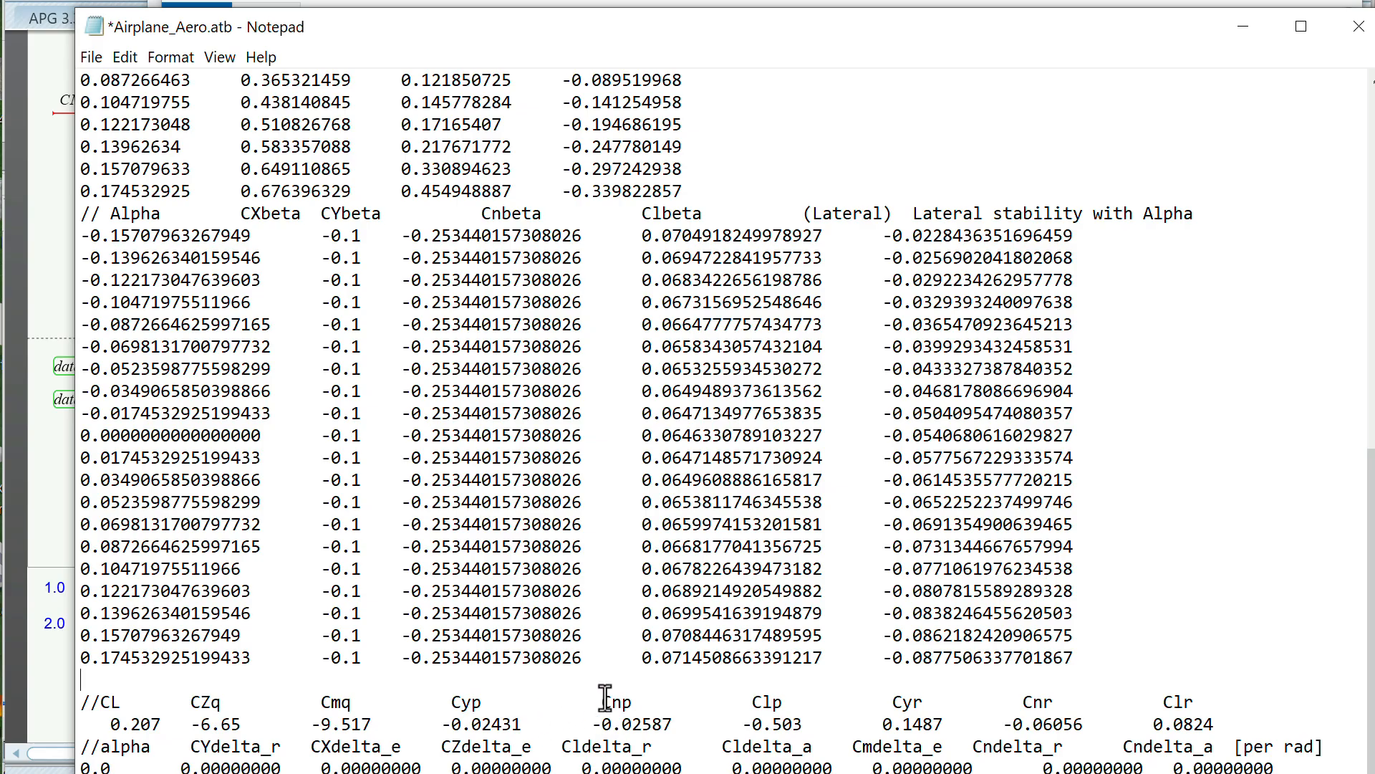
key("BackSpace")
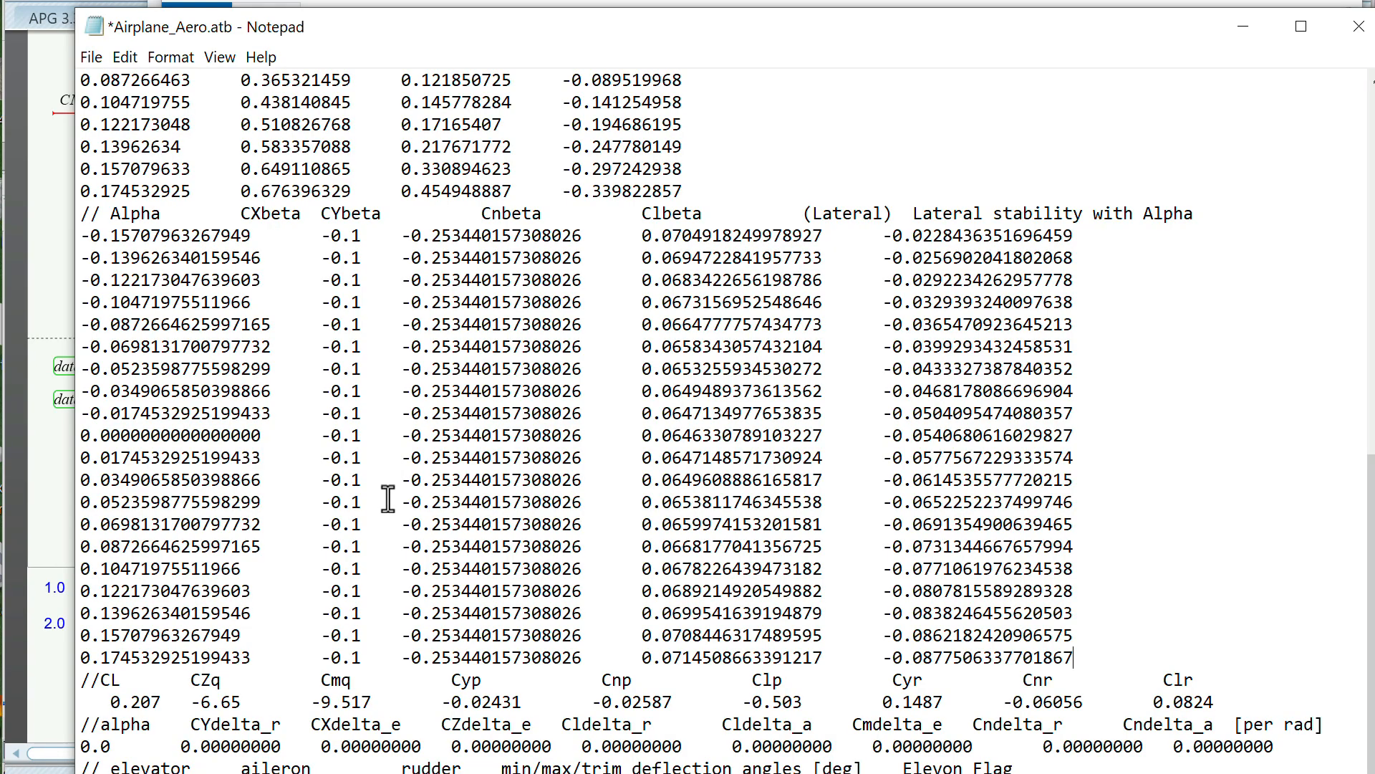
Find the CL, CZq, Cmq derivative line in Airplane_Aero.atb, and review the Airplane Geometry INPUTS in the StabCon_D_red_JetFire worksheet
left_click_drag(493, 30, 459, 6)
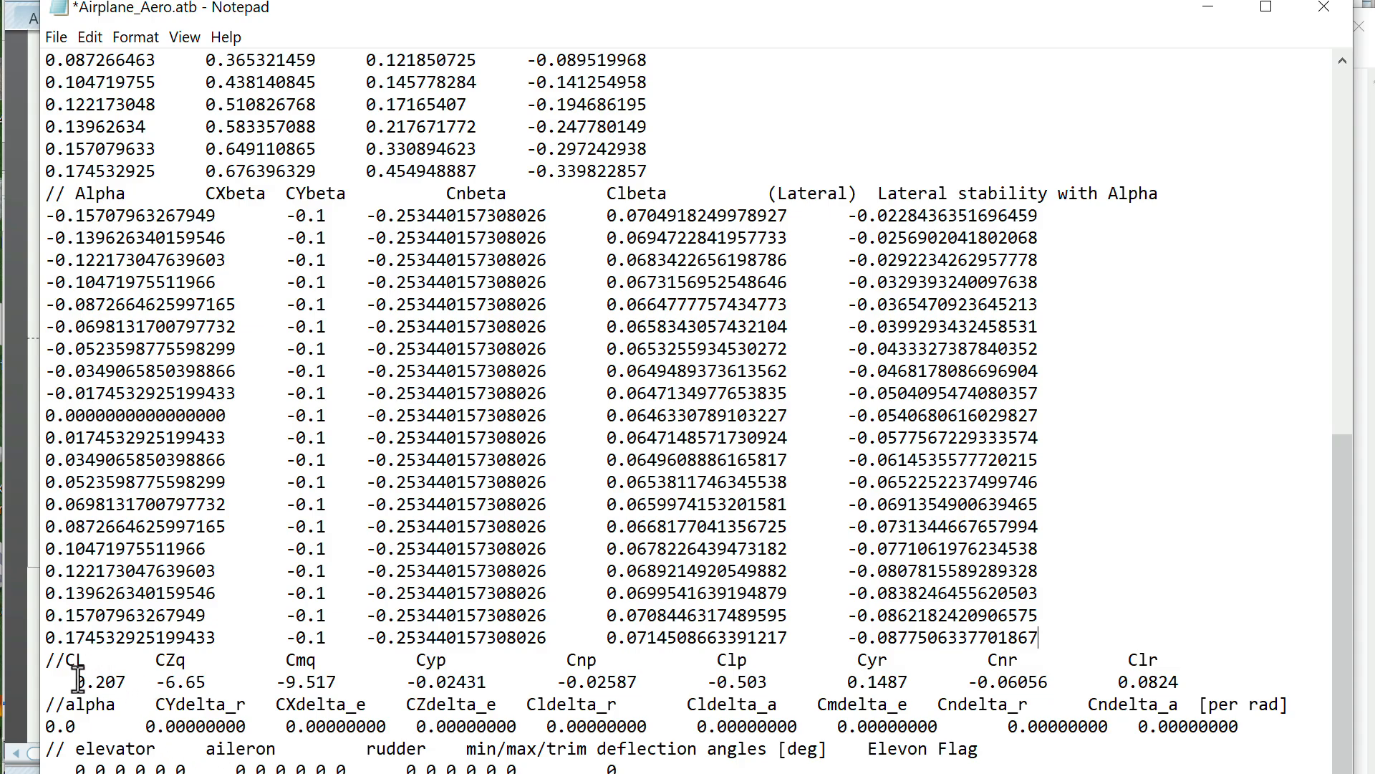
mouse_move(44, 680)
left_mouse_down()
mouse_move(647, 691)
mouse_move(1240, 674)
mouse_move(46, 681)
mouse_move(32, 694)
left_mouse_up()
left_click(1238, 675)
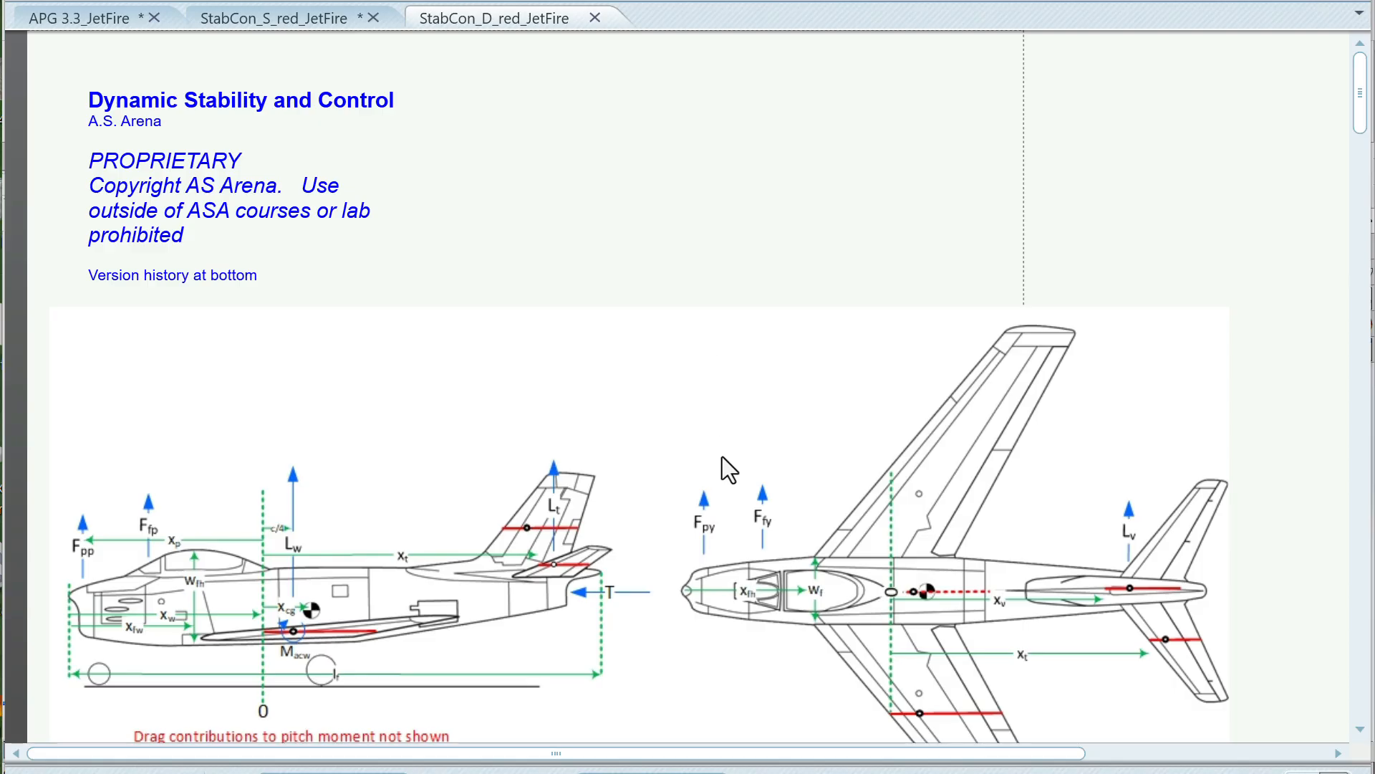
scroll(723, 451, "down", 10)
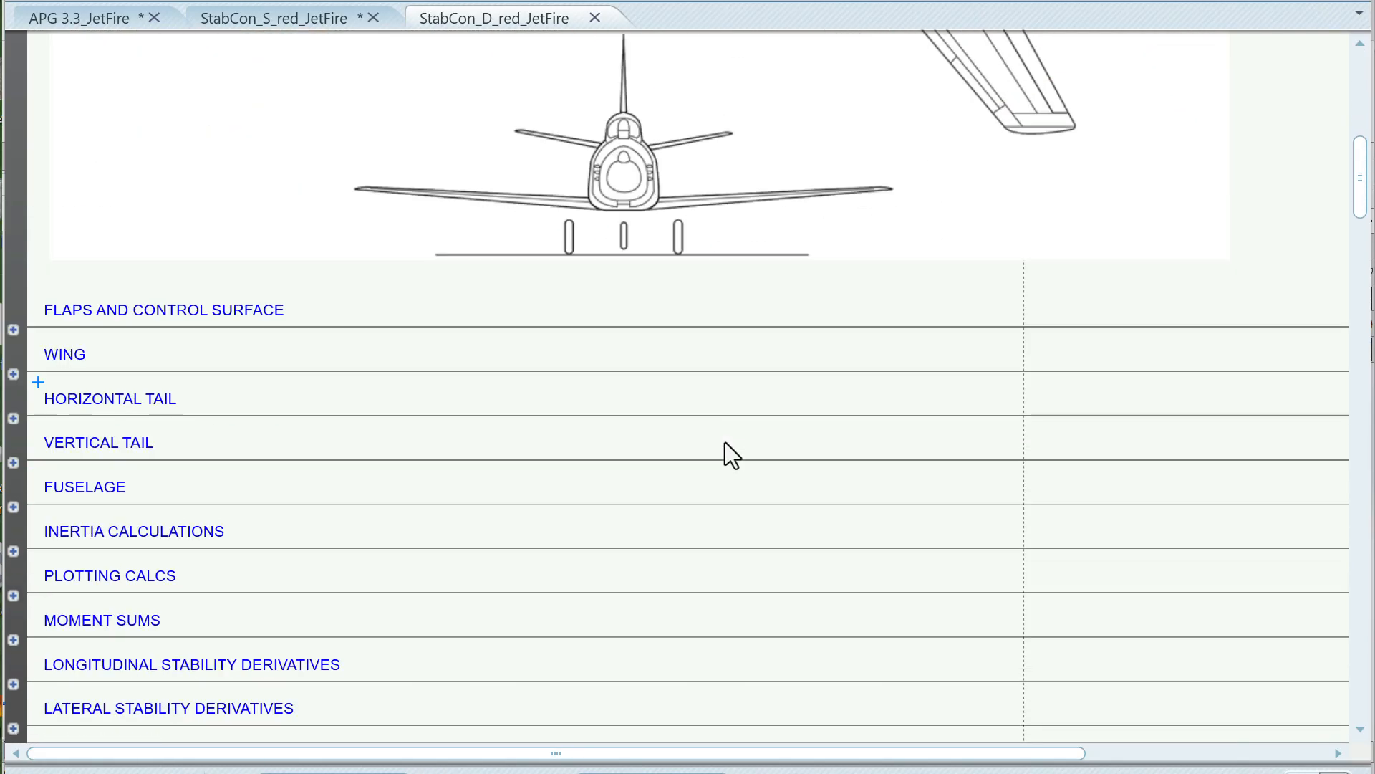
scroll(725, 441, "down", 3)
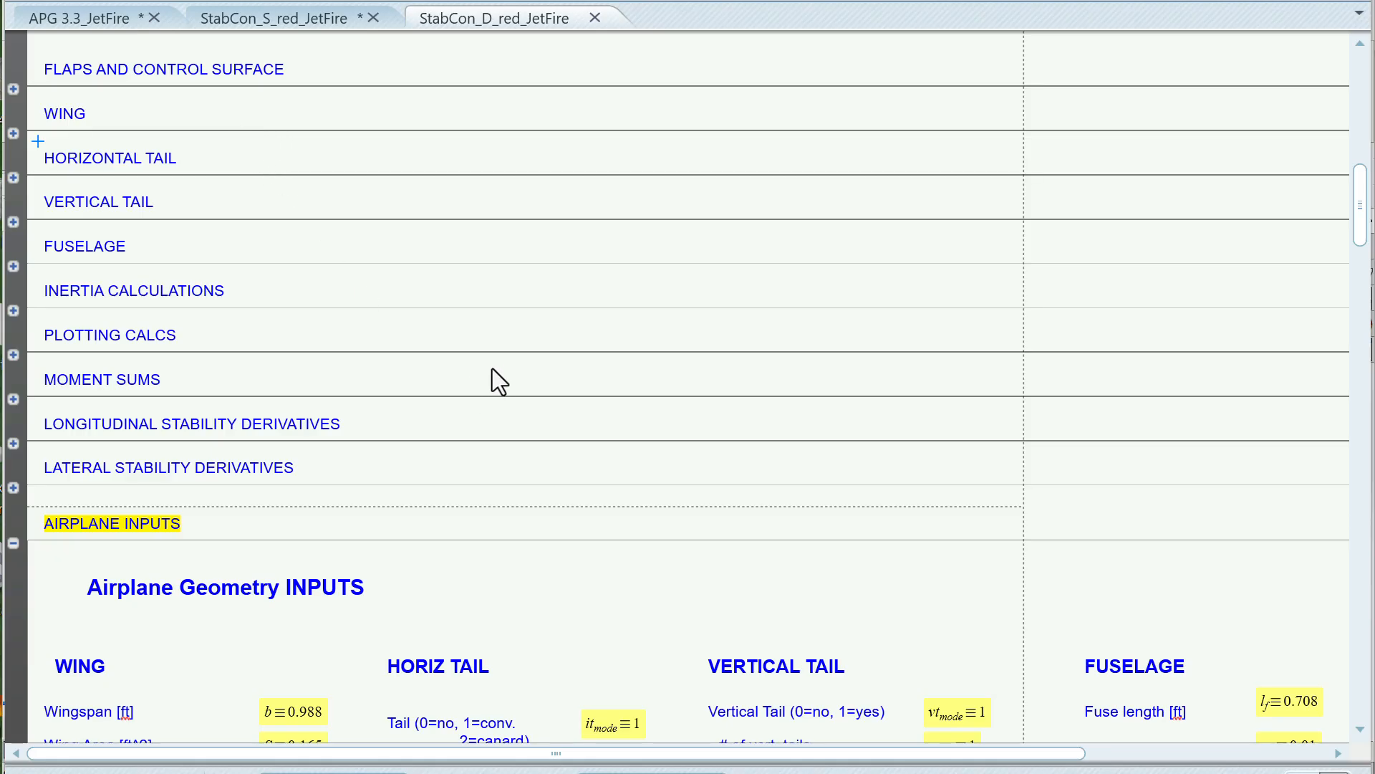
scroll(492, 368, "down", 2)
scroll(496, 362, "down", 2)
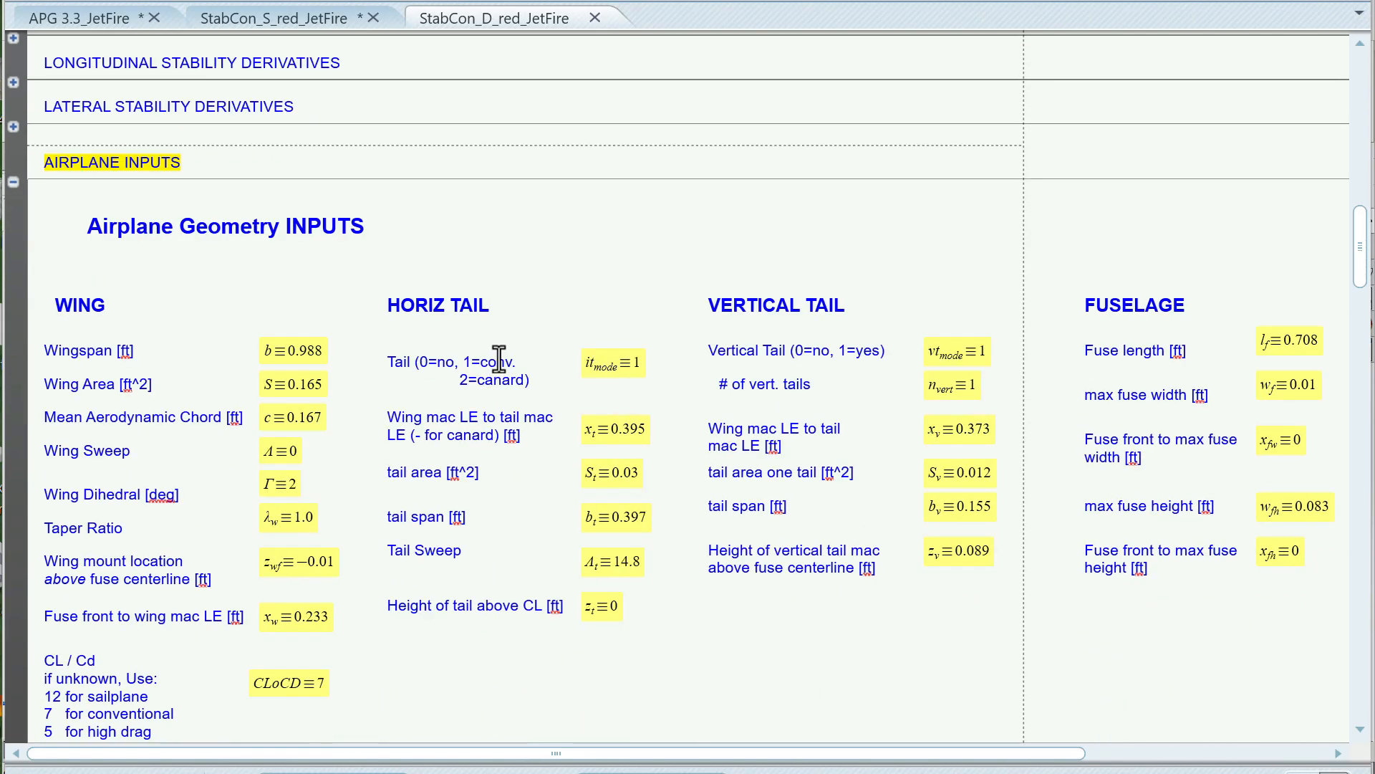
scroll(508, 351, "down", 1)
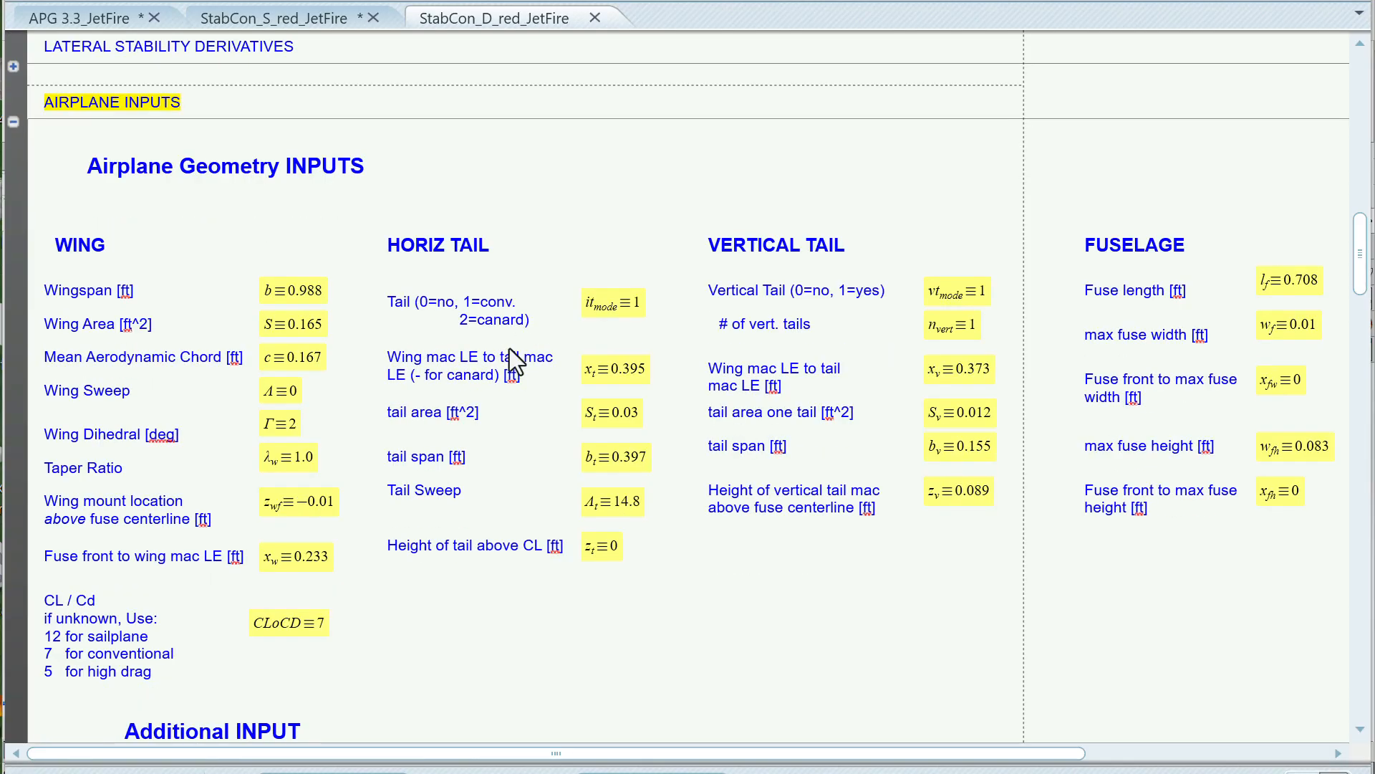
scroll(510, 347, "down", 2)
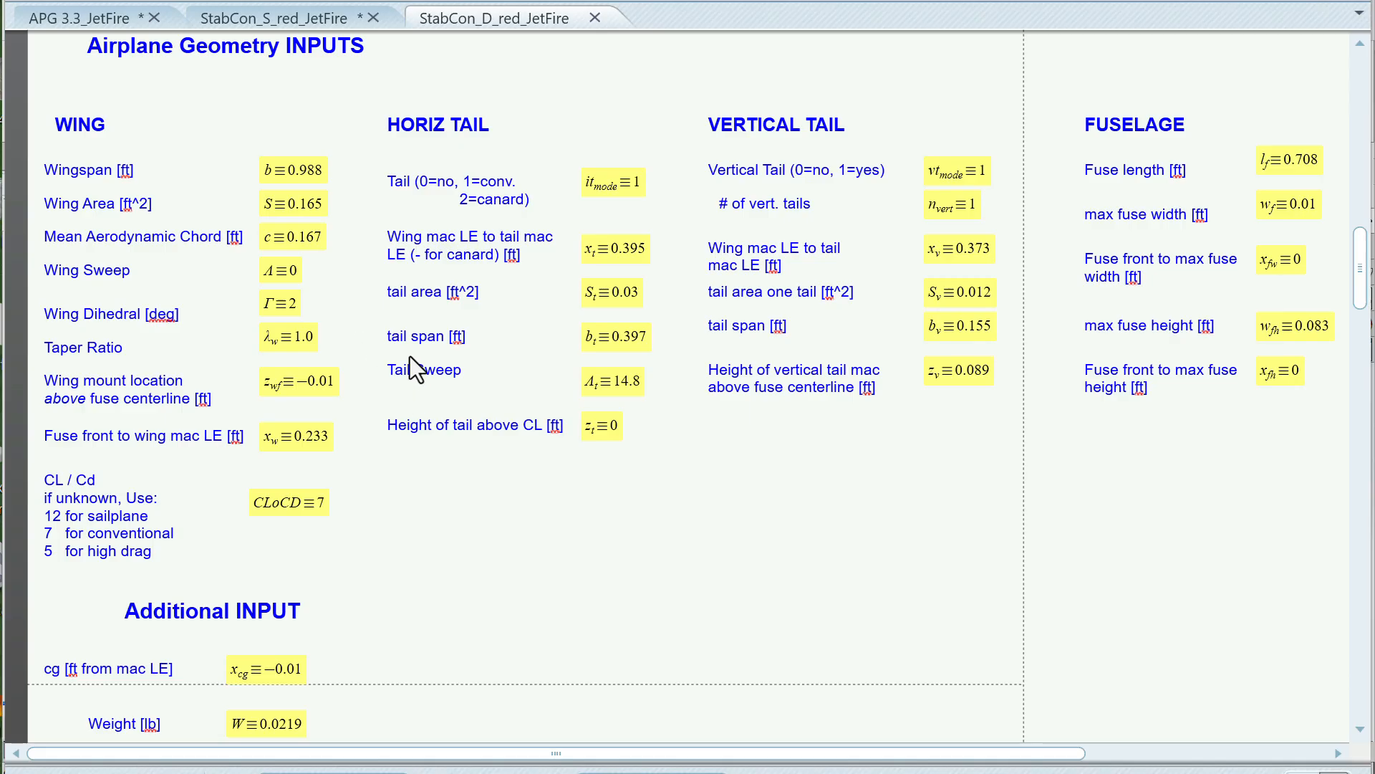
Review the cg, weight and trim lift coefficient inputs in StabCon_D, checking the trim lift coefficient against the CG INPUT section of StabCon_S_red_JetFire
scroll(414, 348, "down", 2)
scroll(414, 346, "down", 2)
scroll(527, 315, "up", 4)
scroll(448, 361, "down", 6)
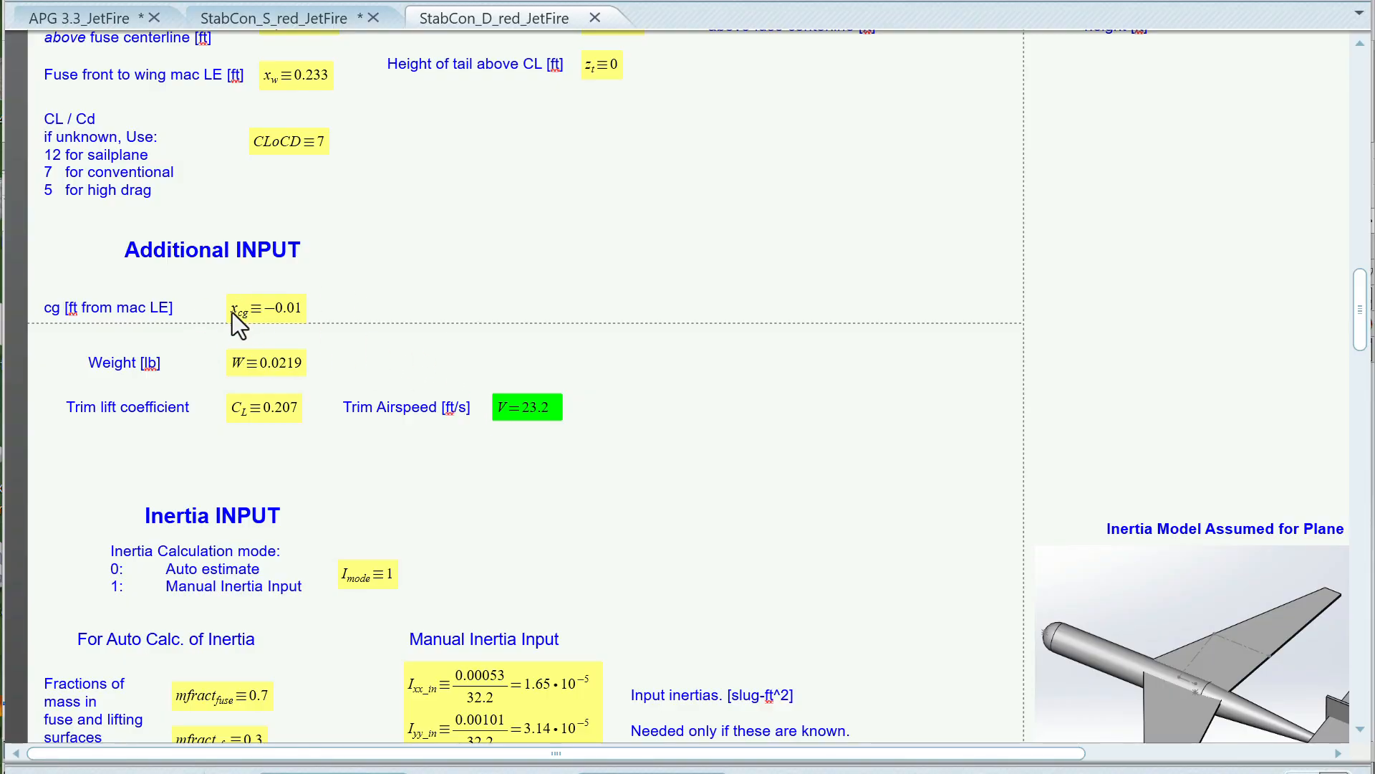
left_click(472, 315)
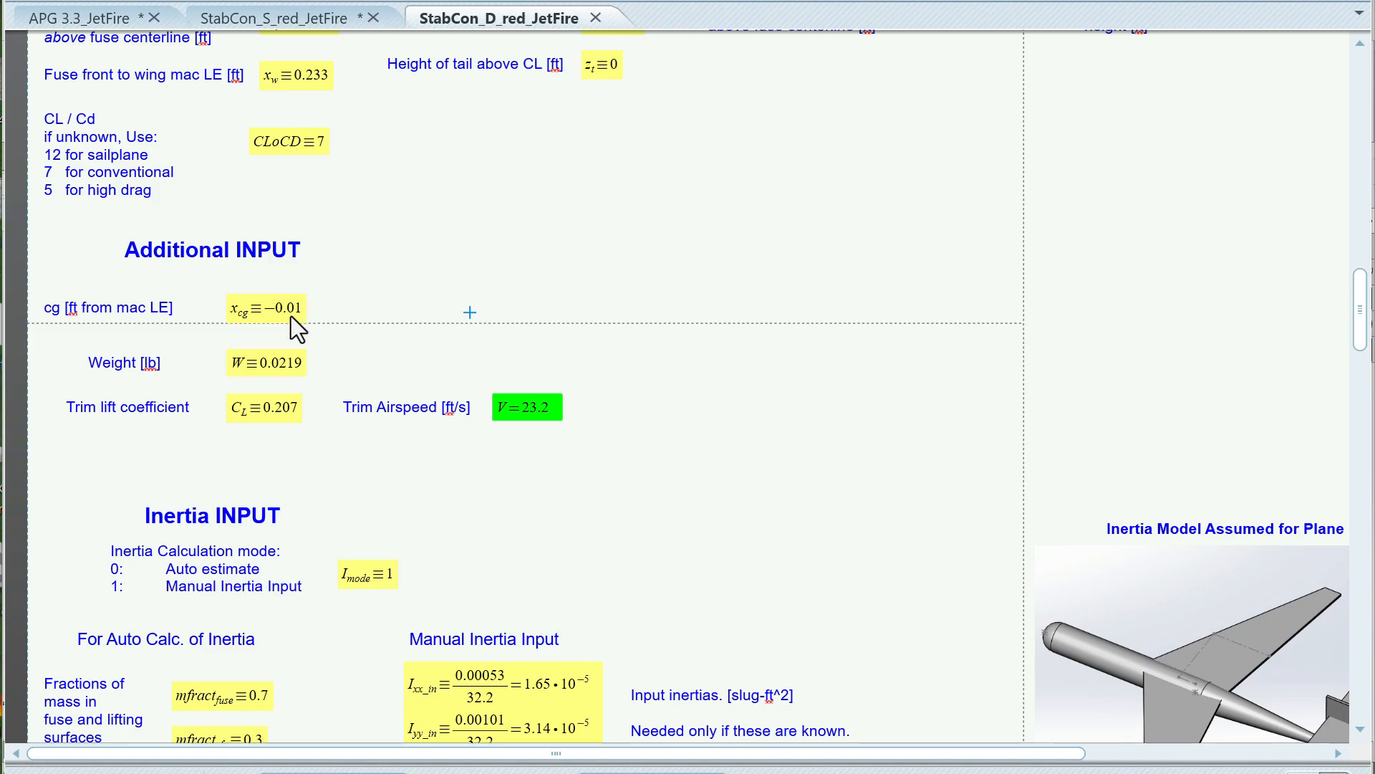
left_click(281, 368)
left_click(270, 411)
left_click(290, 16)
scroll(550, 479, "up", 15)
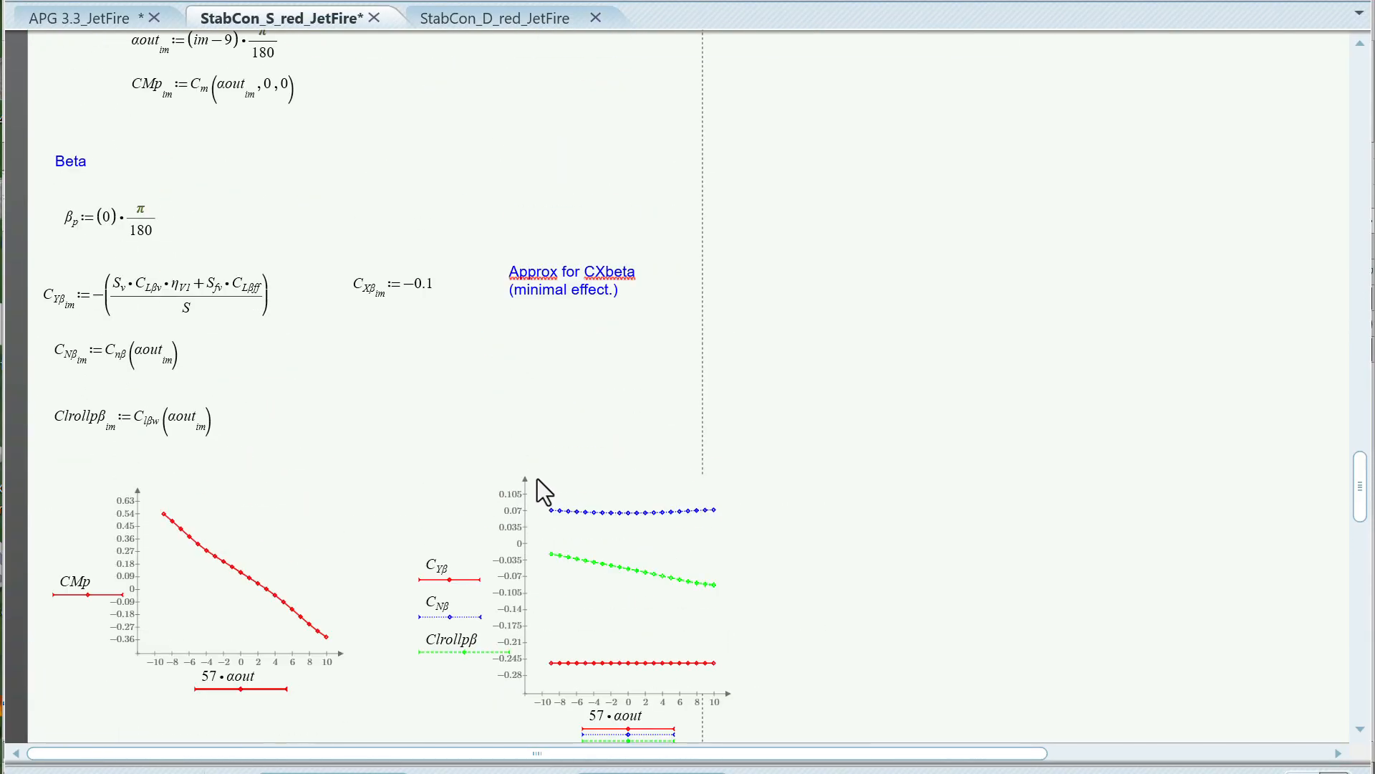
scroll(523, 482, "up", 12)
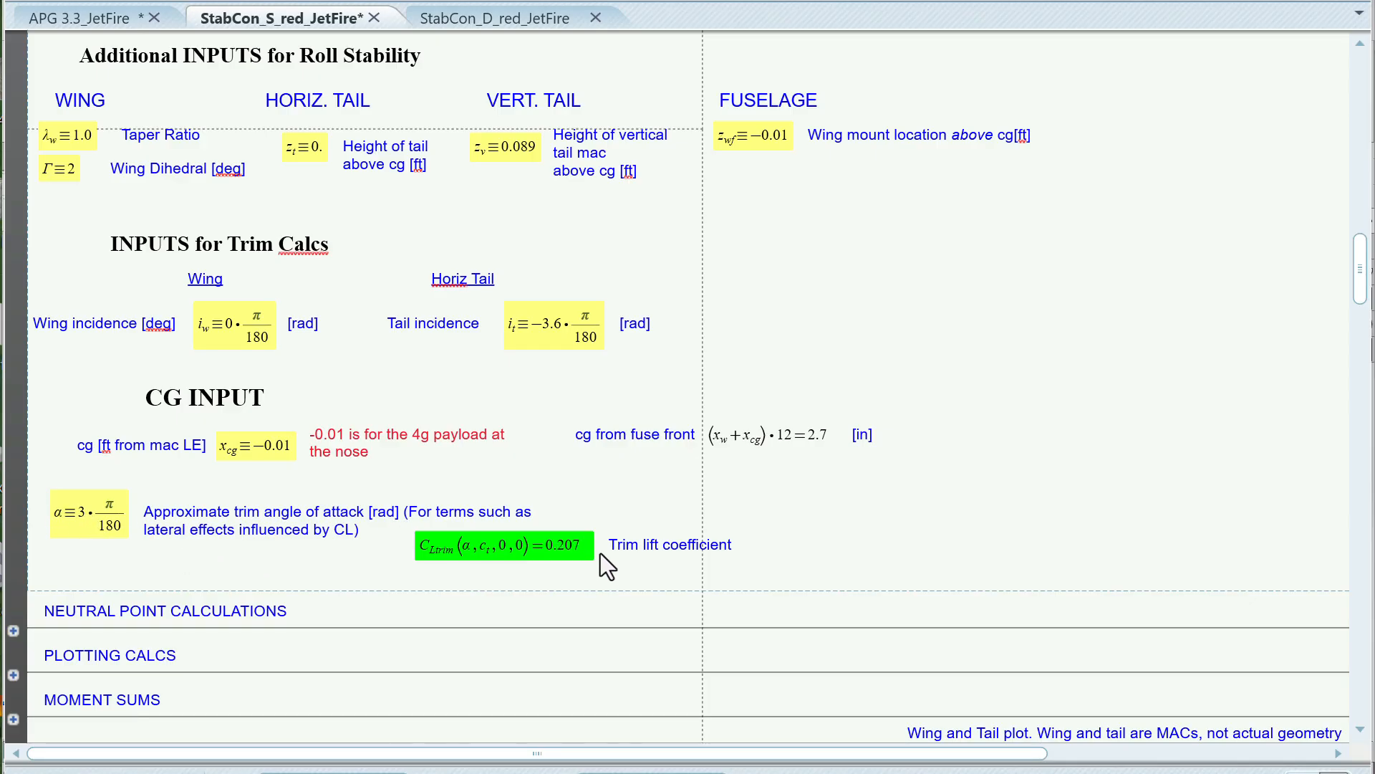
left_click(472, 18)
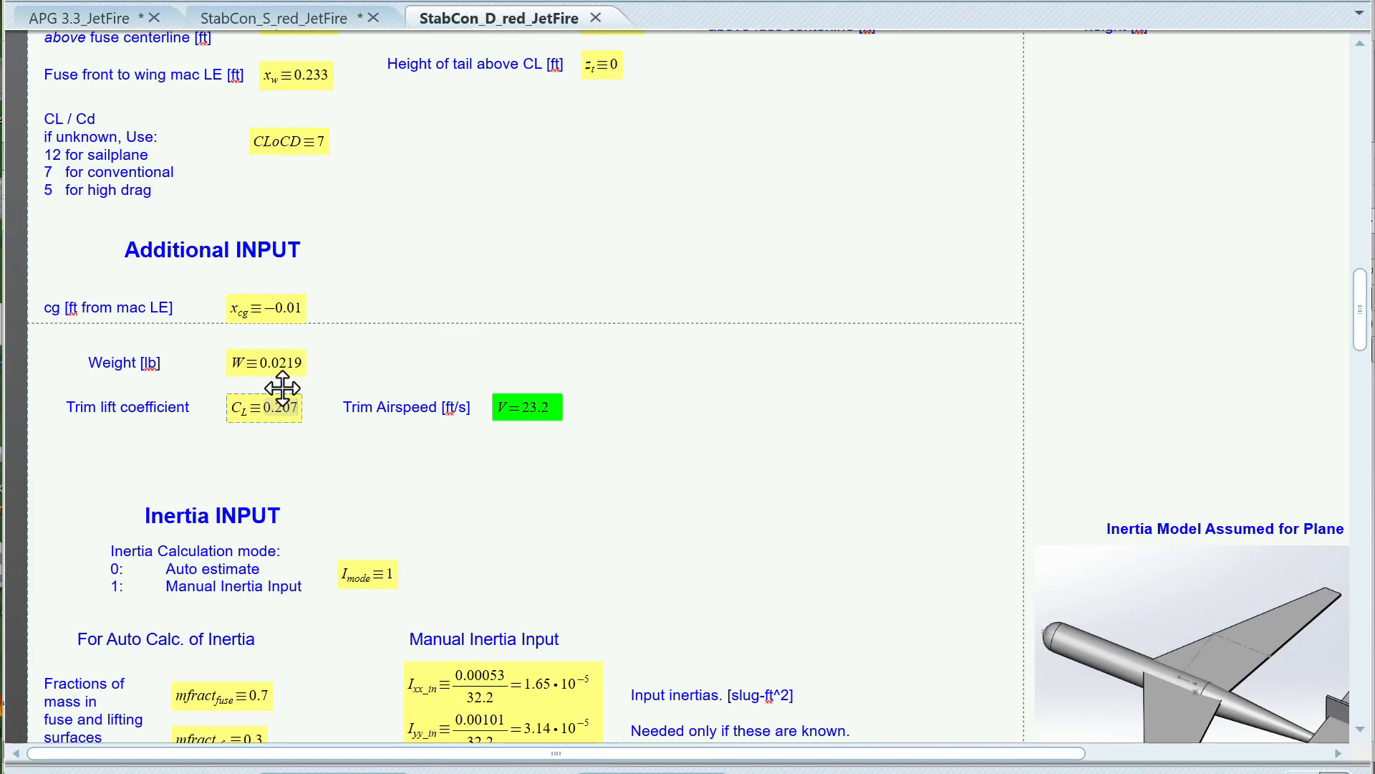
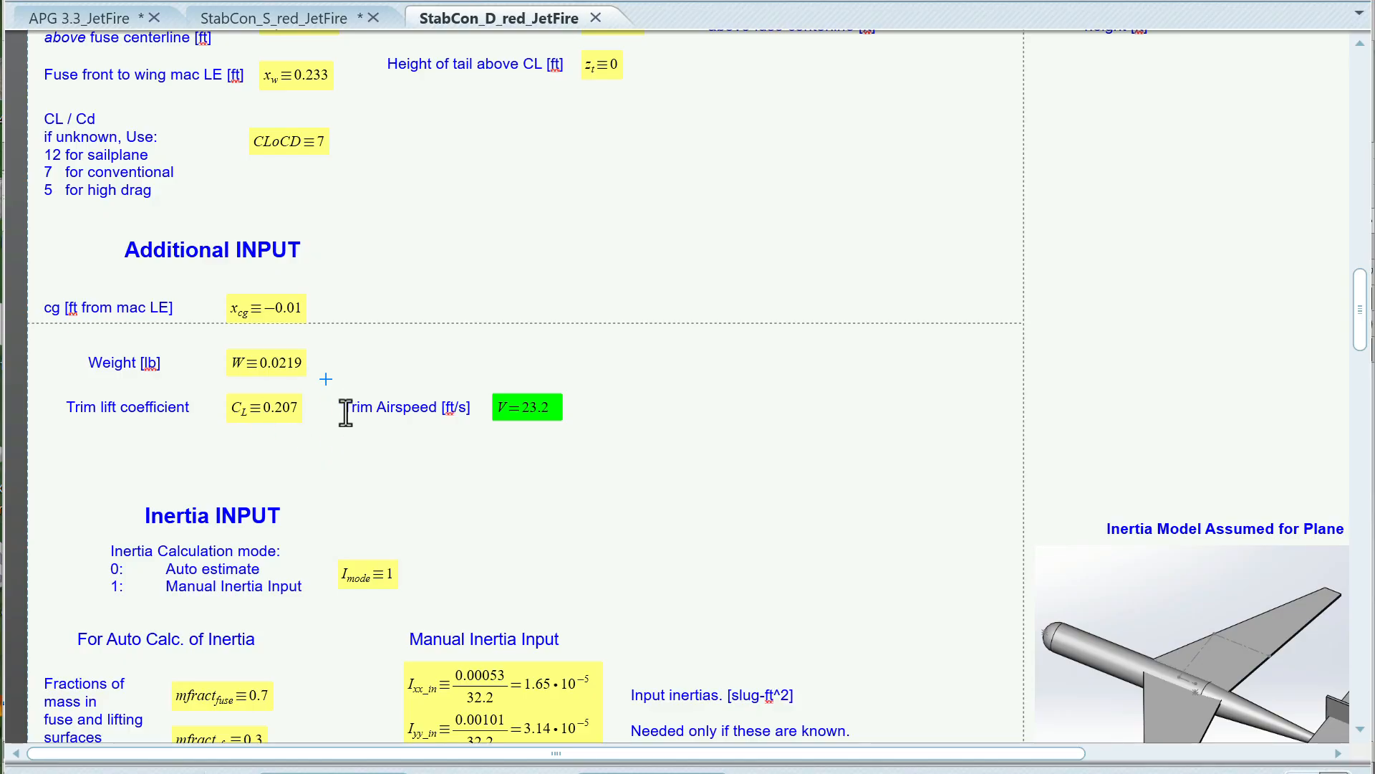
Examine the trim airspeed, the Inertia INPUT section with its manual inertia entries, and the inertia matrix in StabCon_D
scroll(305, 426, "down", 1)
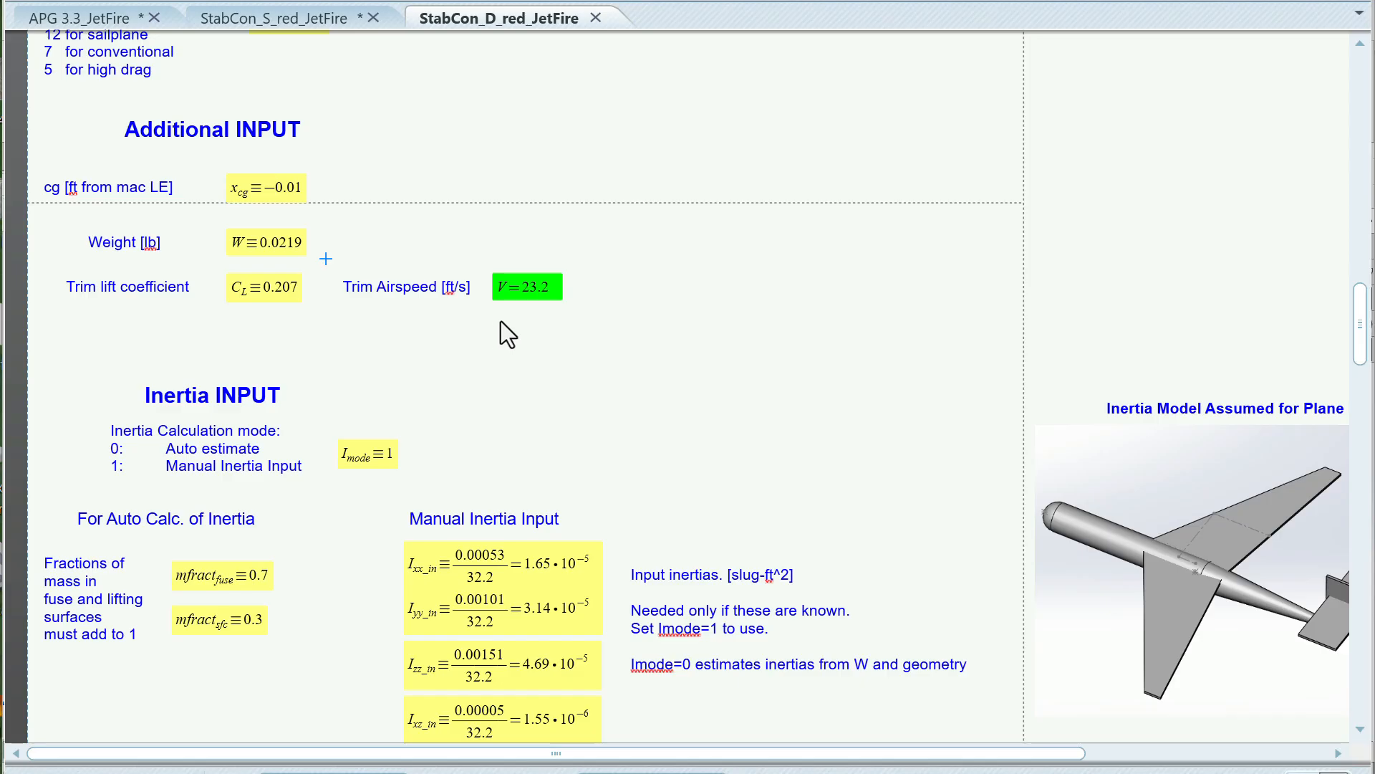
scroll(501, 321, "down", 2)
scroll(501, 321, "up", 2)
scroll(501, 322, "down", 2)
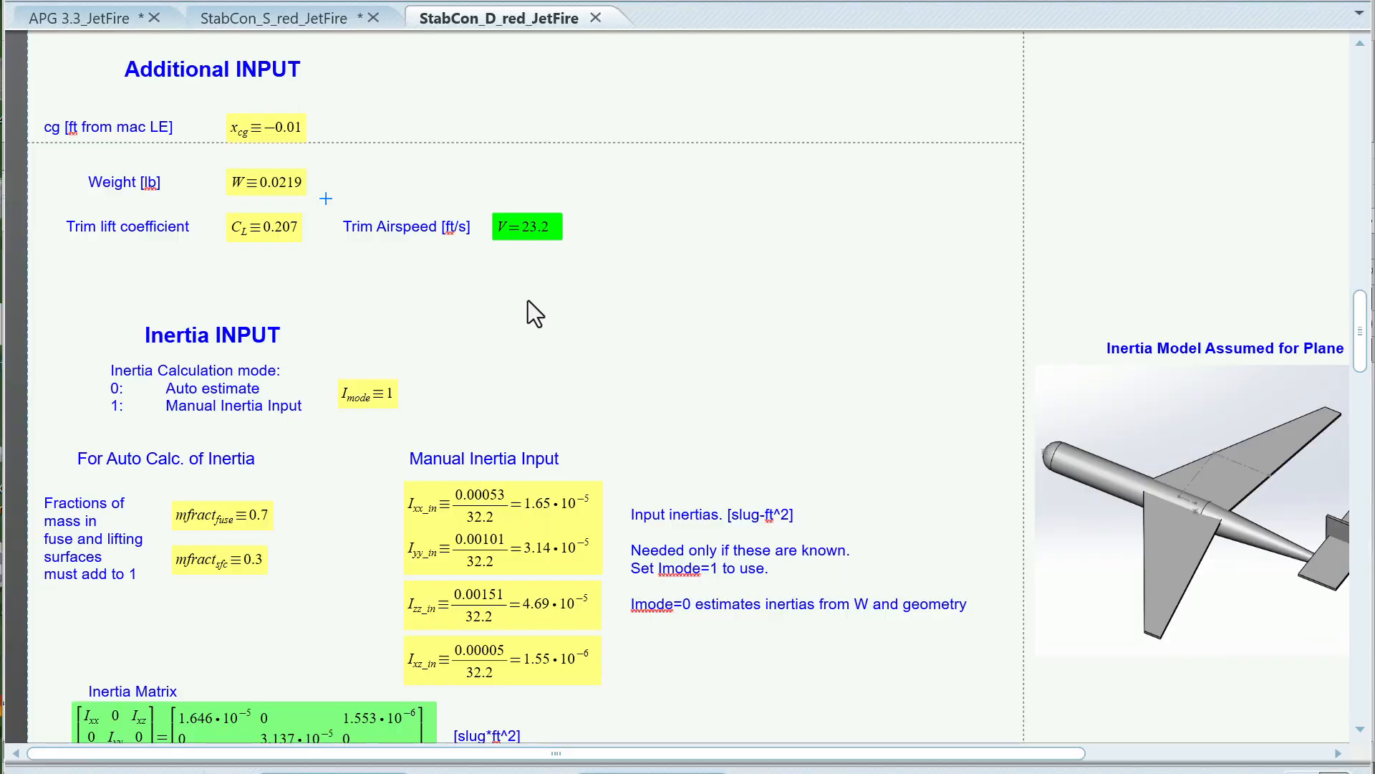
scroll(534, 304, "down", 6)
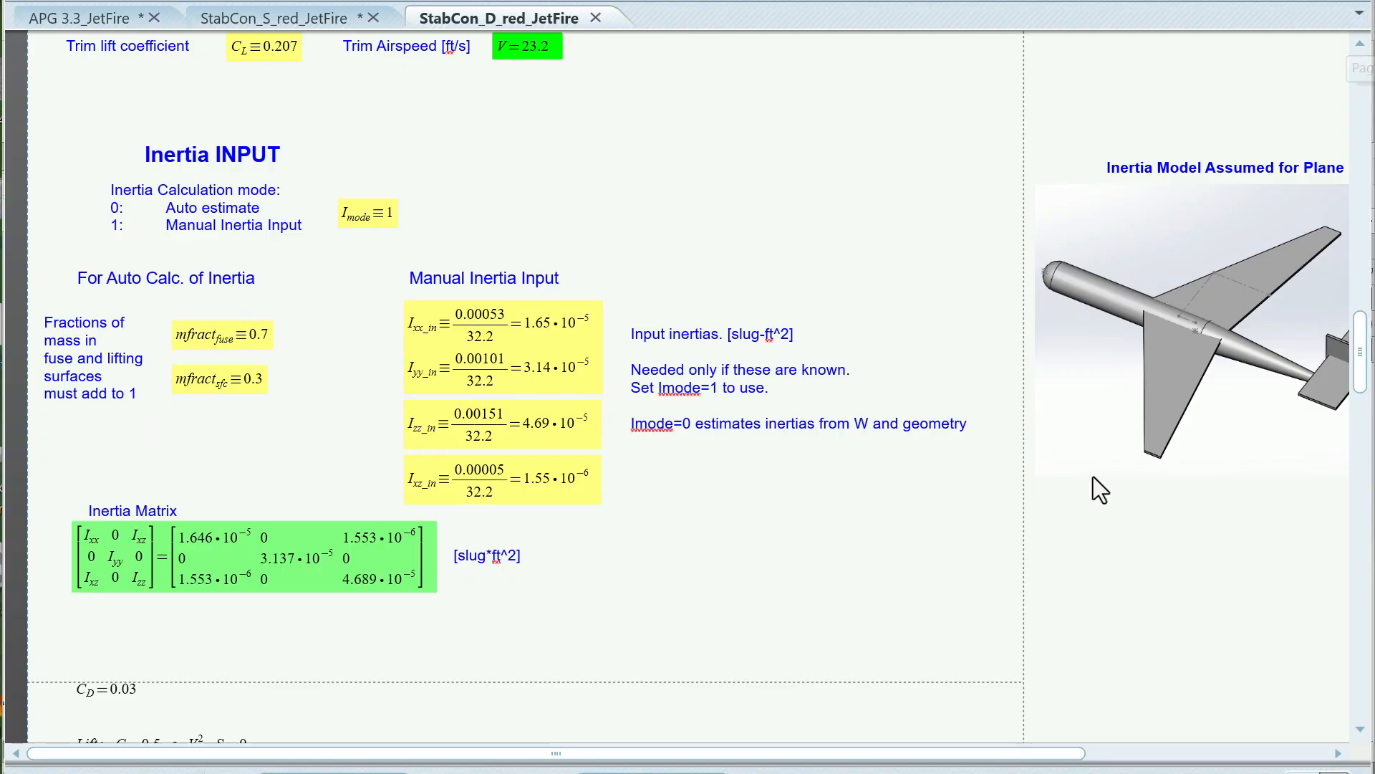
Switch to SolidWorks, open Mass Properties for the Jetfire assembly and set the mass unit to pounds
left_click_drag(1015, 755, 1044, 758)
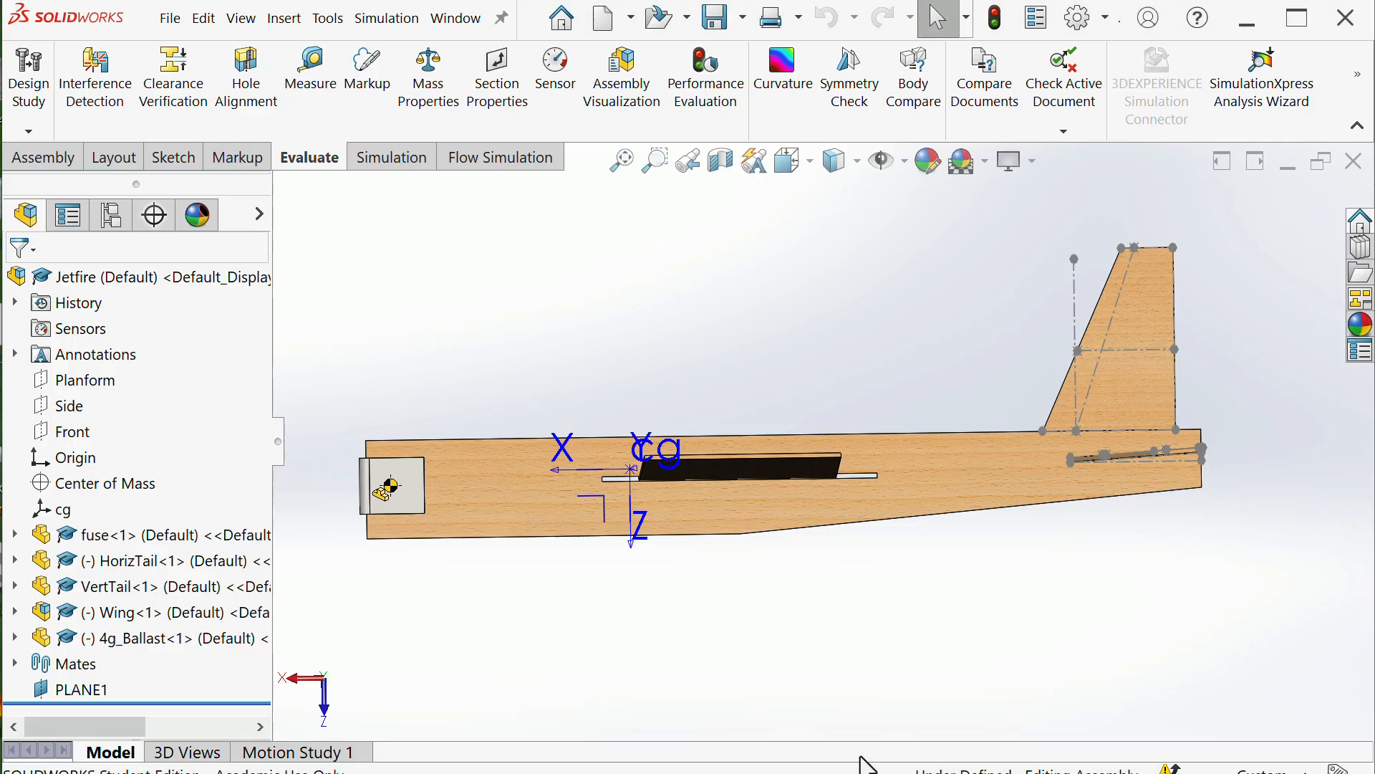
left_click(428, 80)
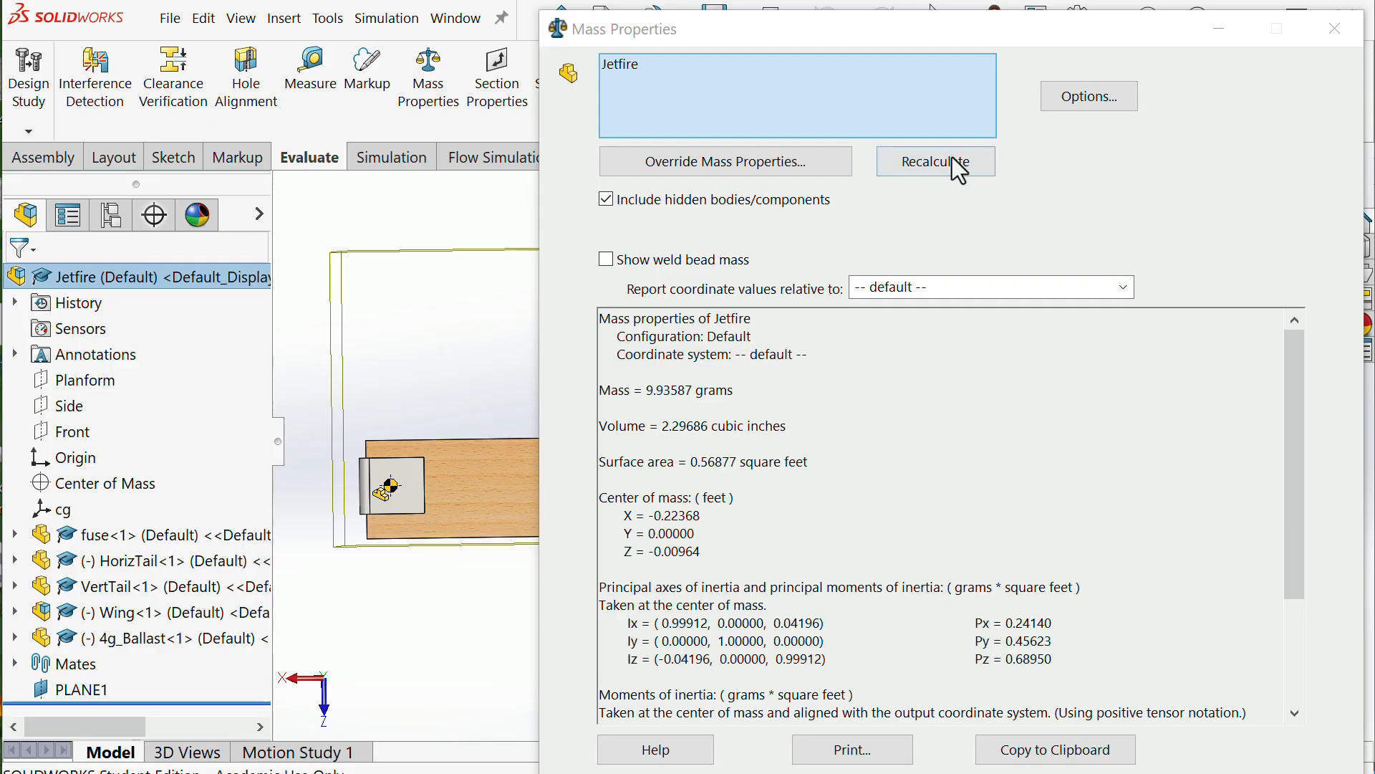
left_click(1073, 97)
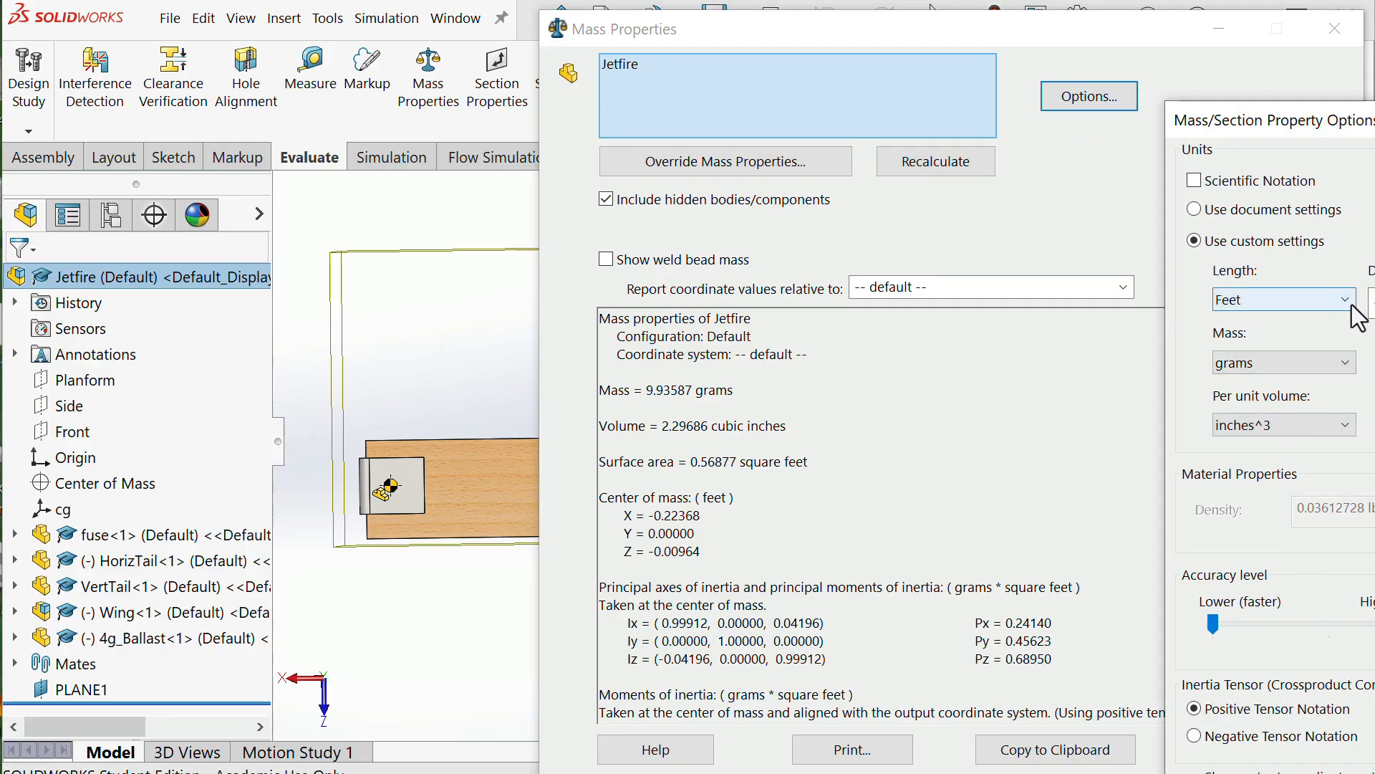
left_click(1344, 362)
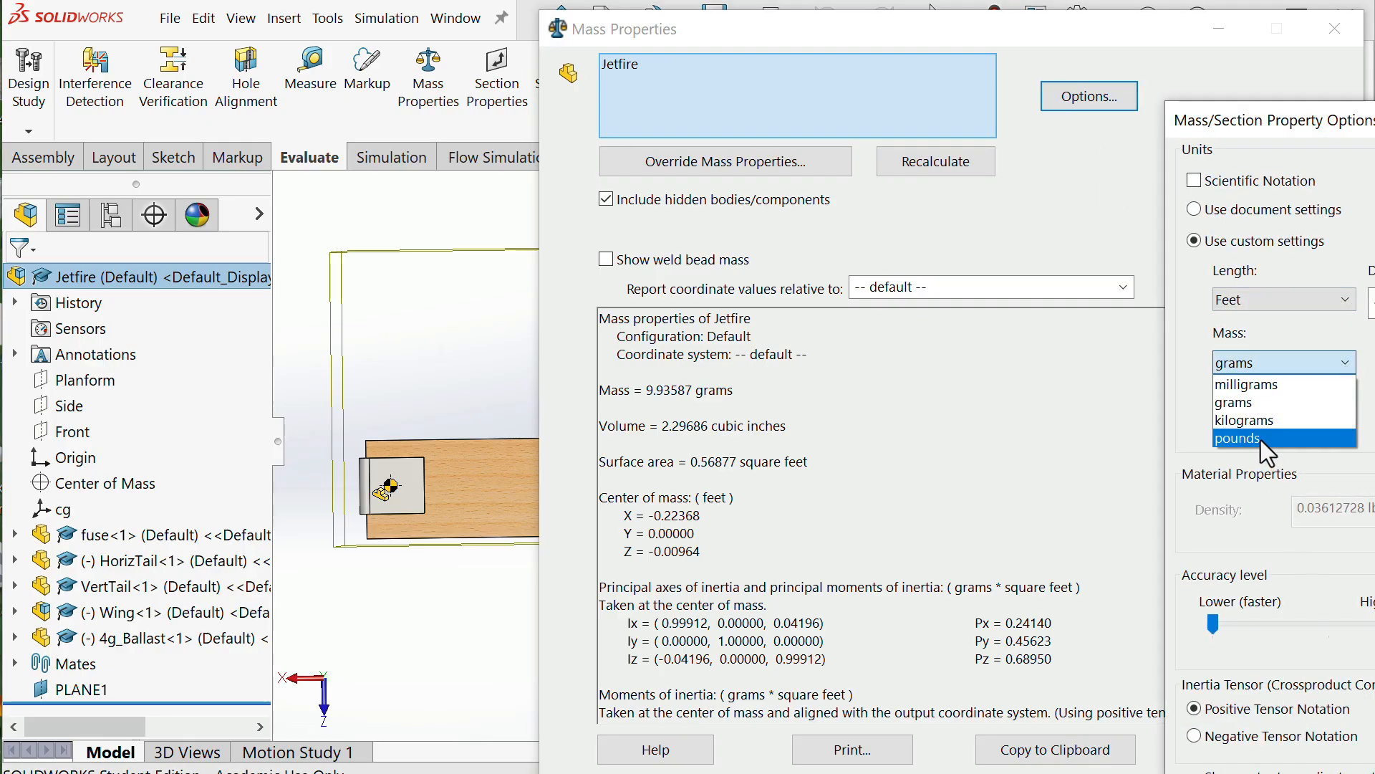
left_click(1261, 438)
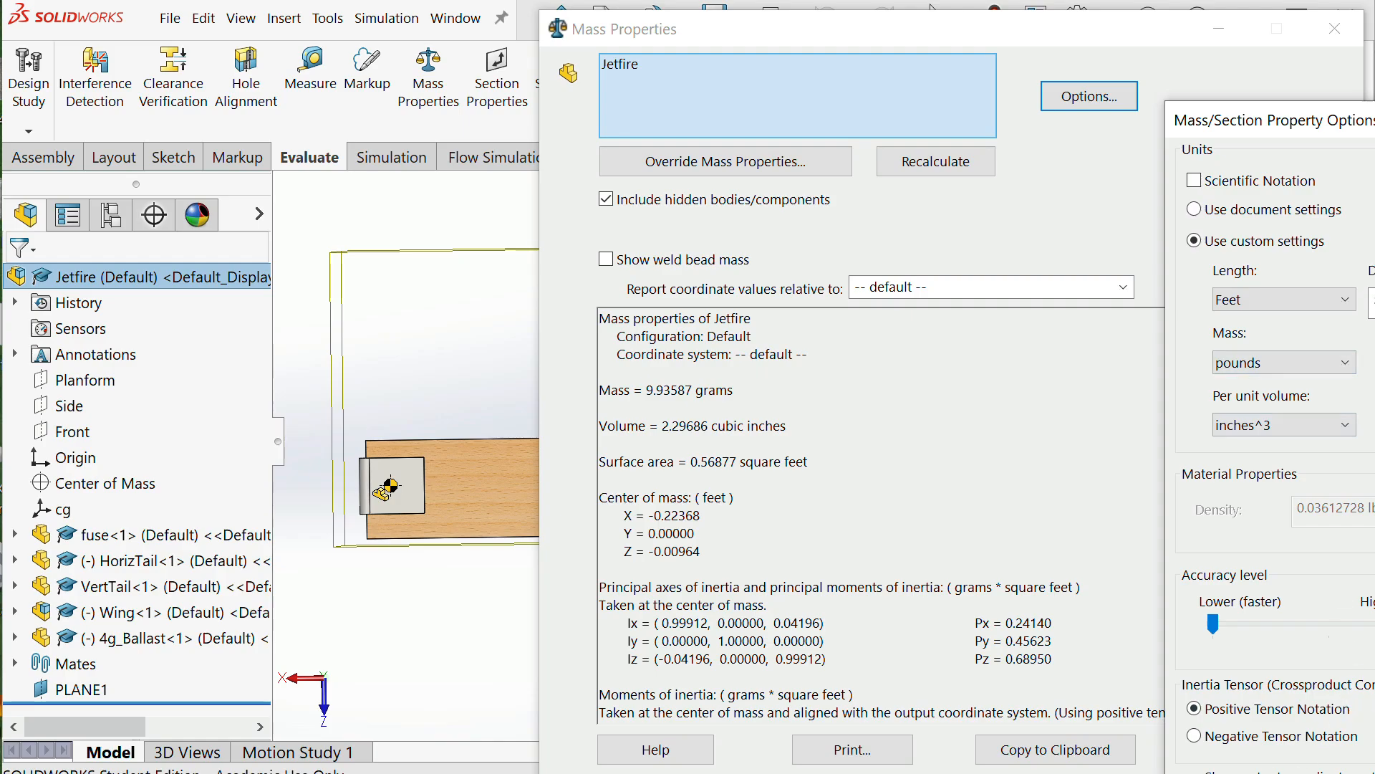
key("Return")
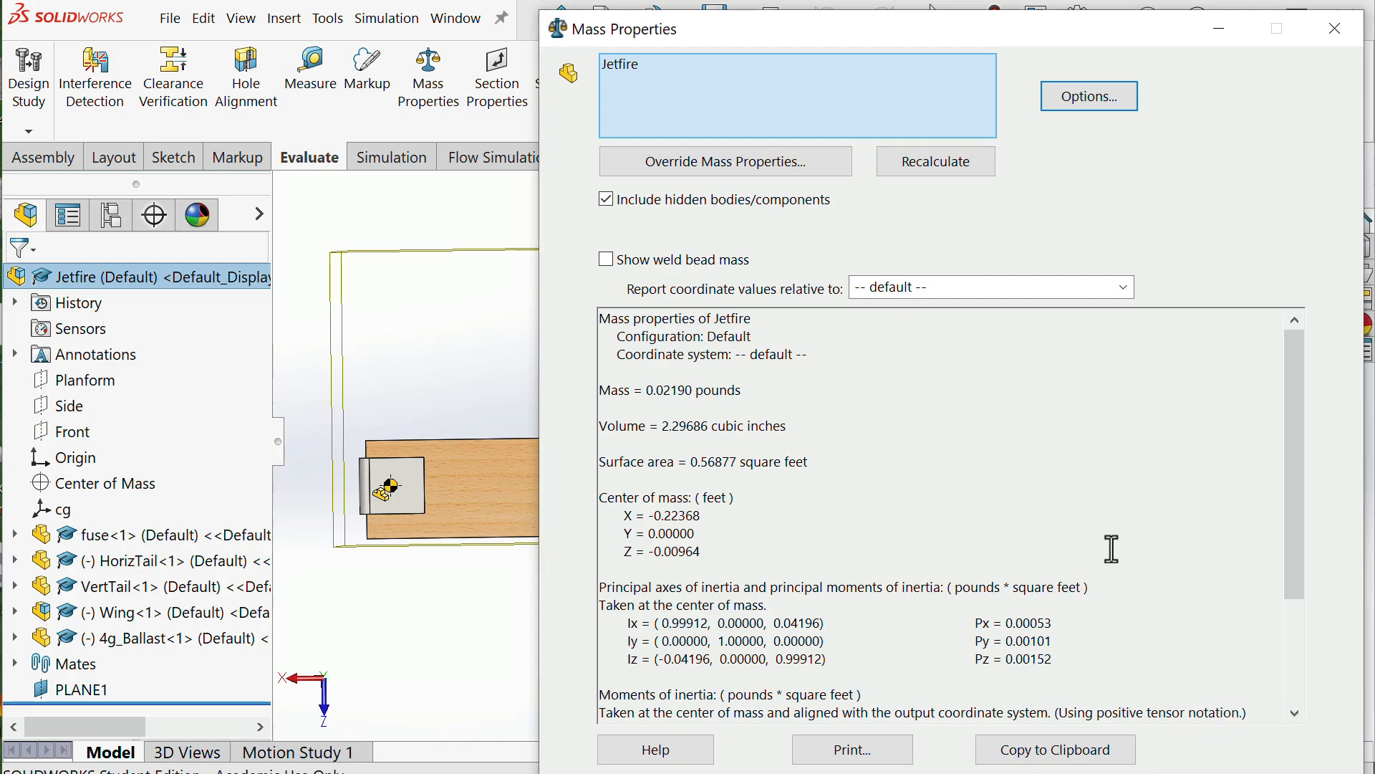
Inspect the Jetfire moments of inertia, select the output coordinate system values, and return to the Ixx_in numerator in the StabCon_D worksheet
scroll(1111, 548, "down", 3)
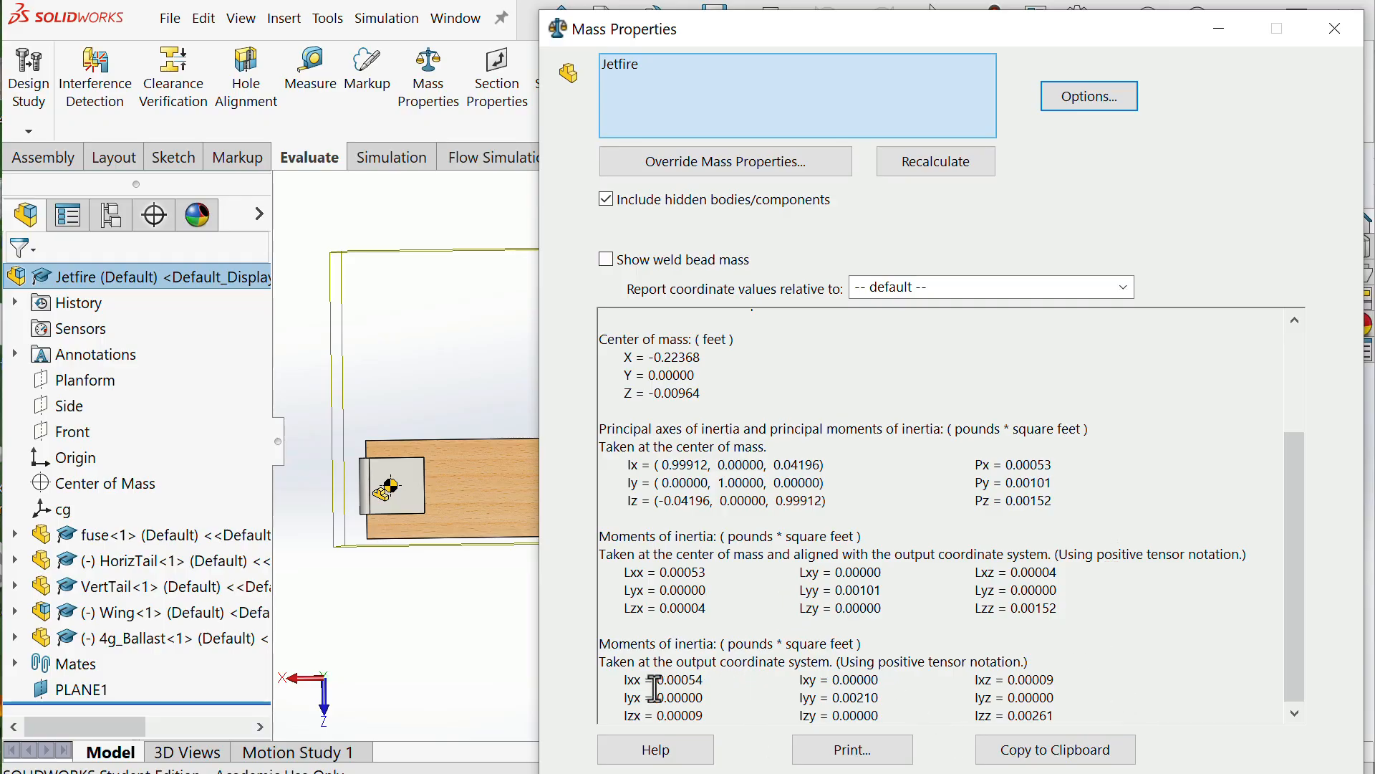
left_click_drag(622, 679, 833, 662)
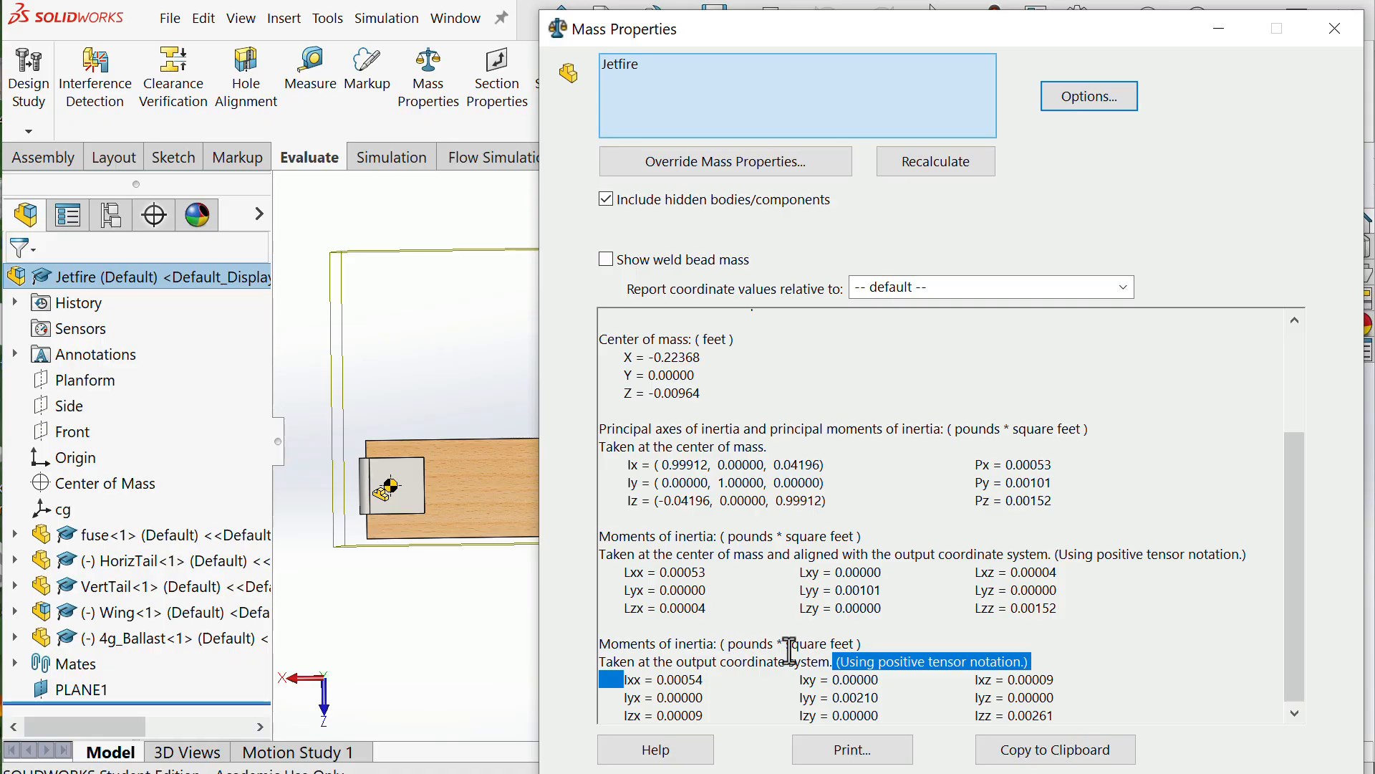
left_click_drag(604, 677, 1068, 722)
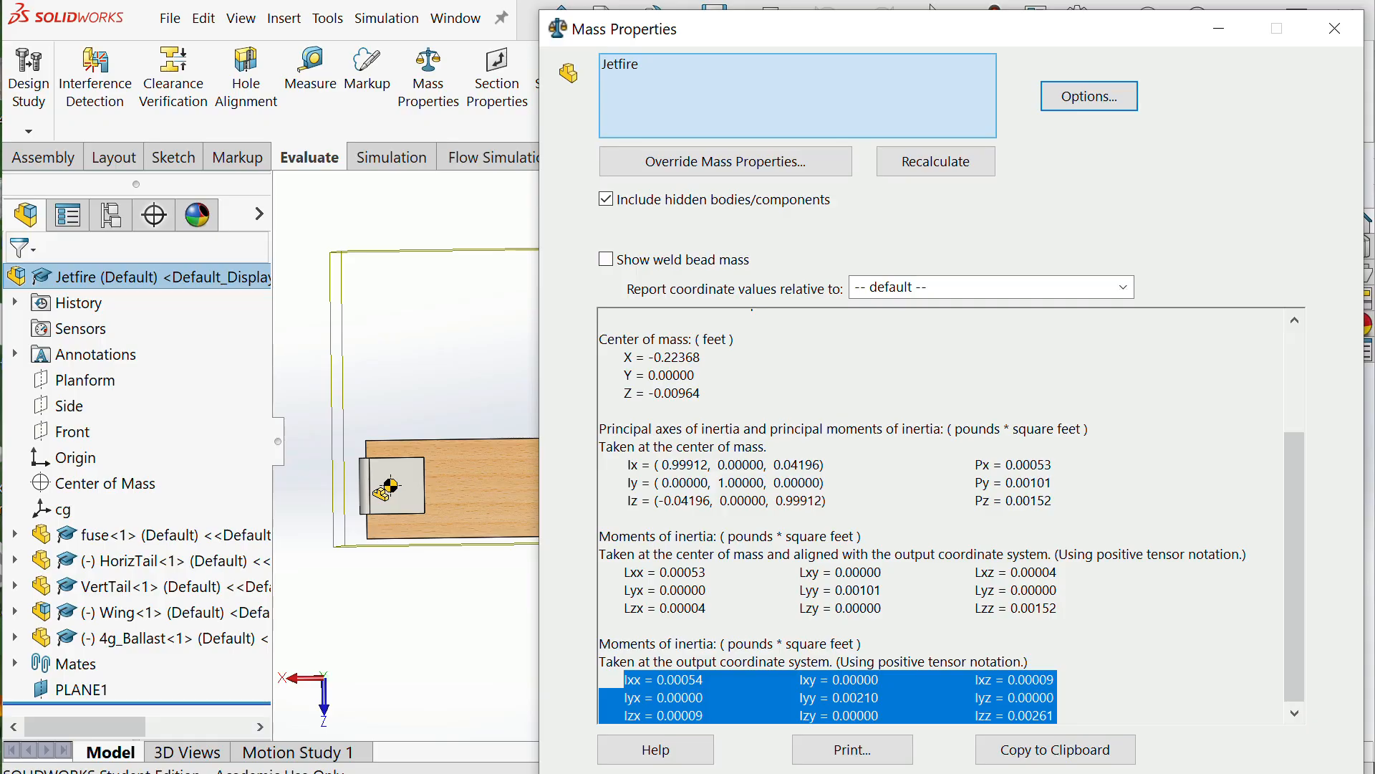
key("alt+Tab")
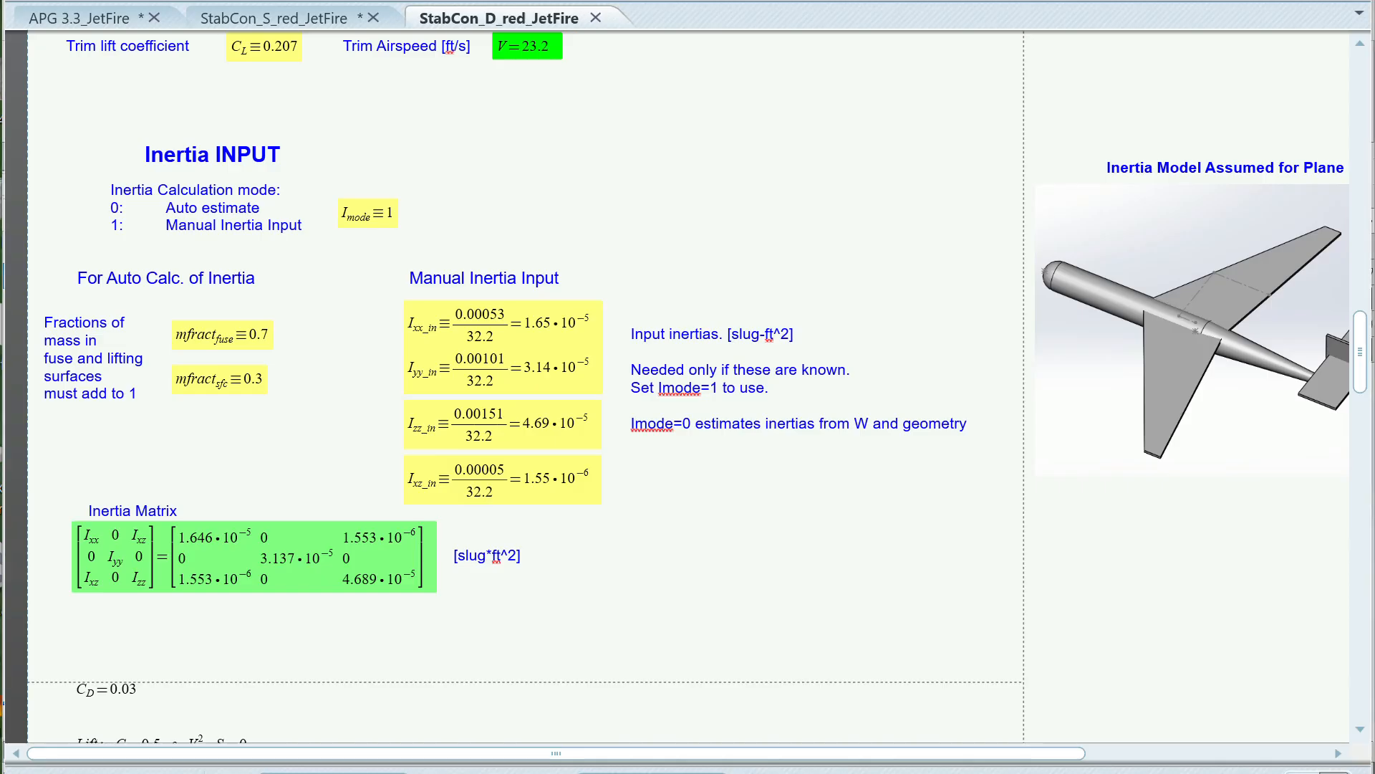
left_click(461, 314)
Examine the Dynamic Modes section of StabCon_D, covering the longitudinal and lateral roots and their plots
scroll(382, 535, "down", 8)
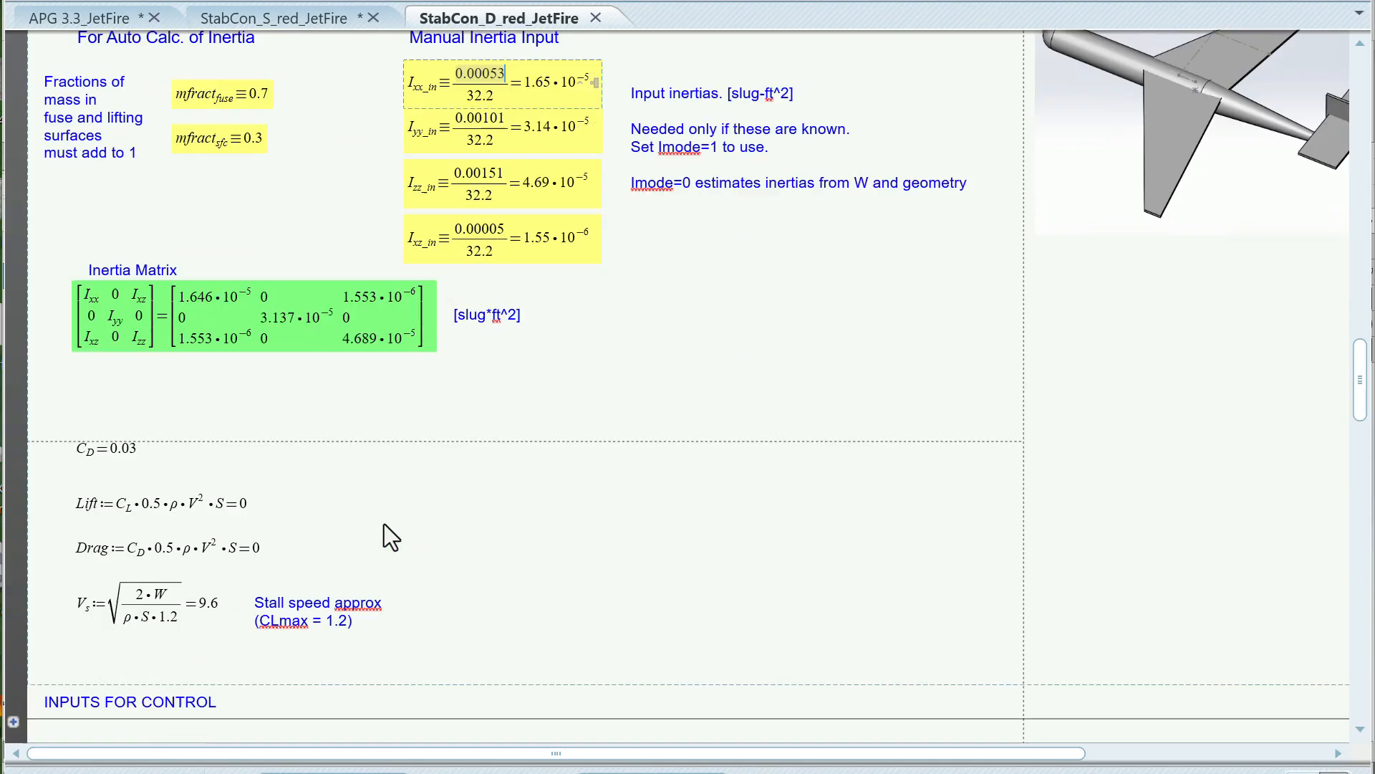
scroll(390, 521, "up", 10)
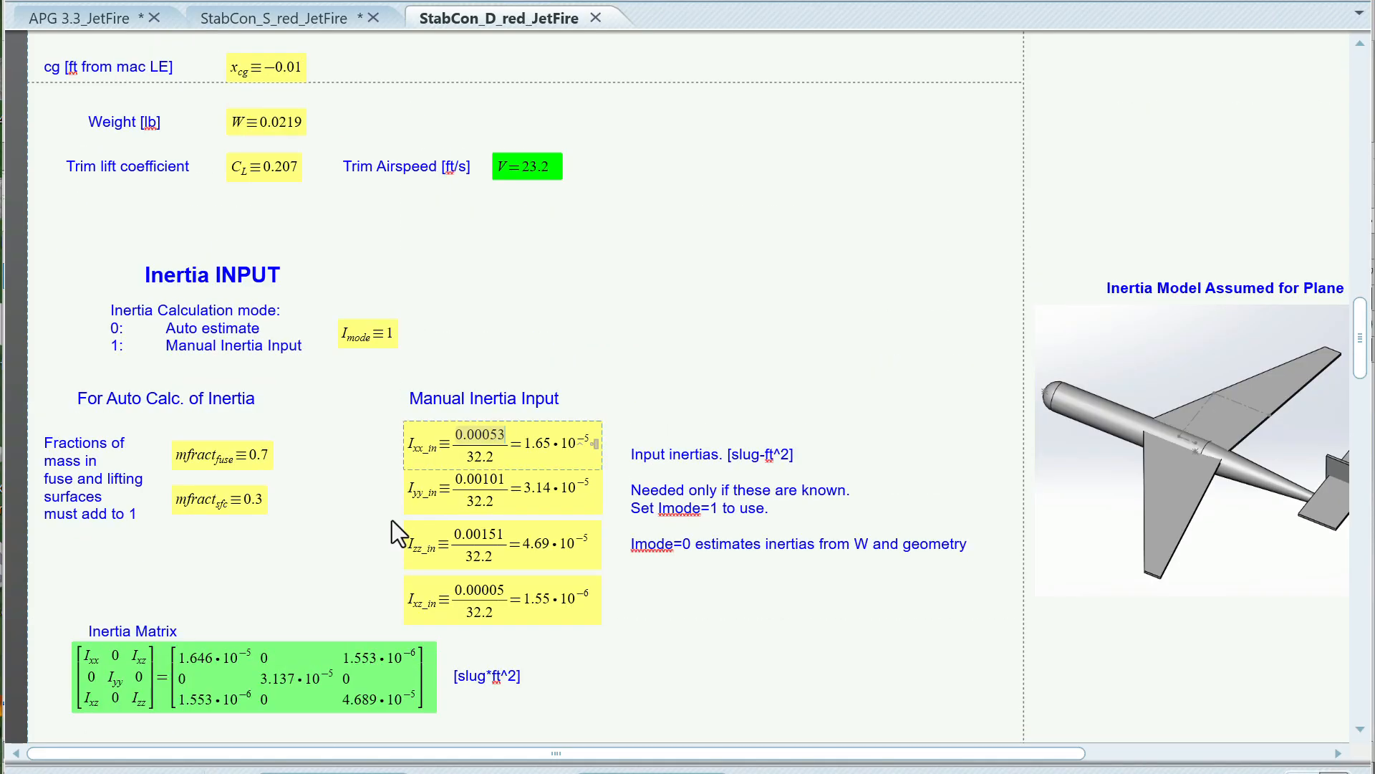
scroll(394, 517, "down", 5)
scroll(400, 510, "down", 9)
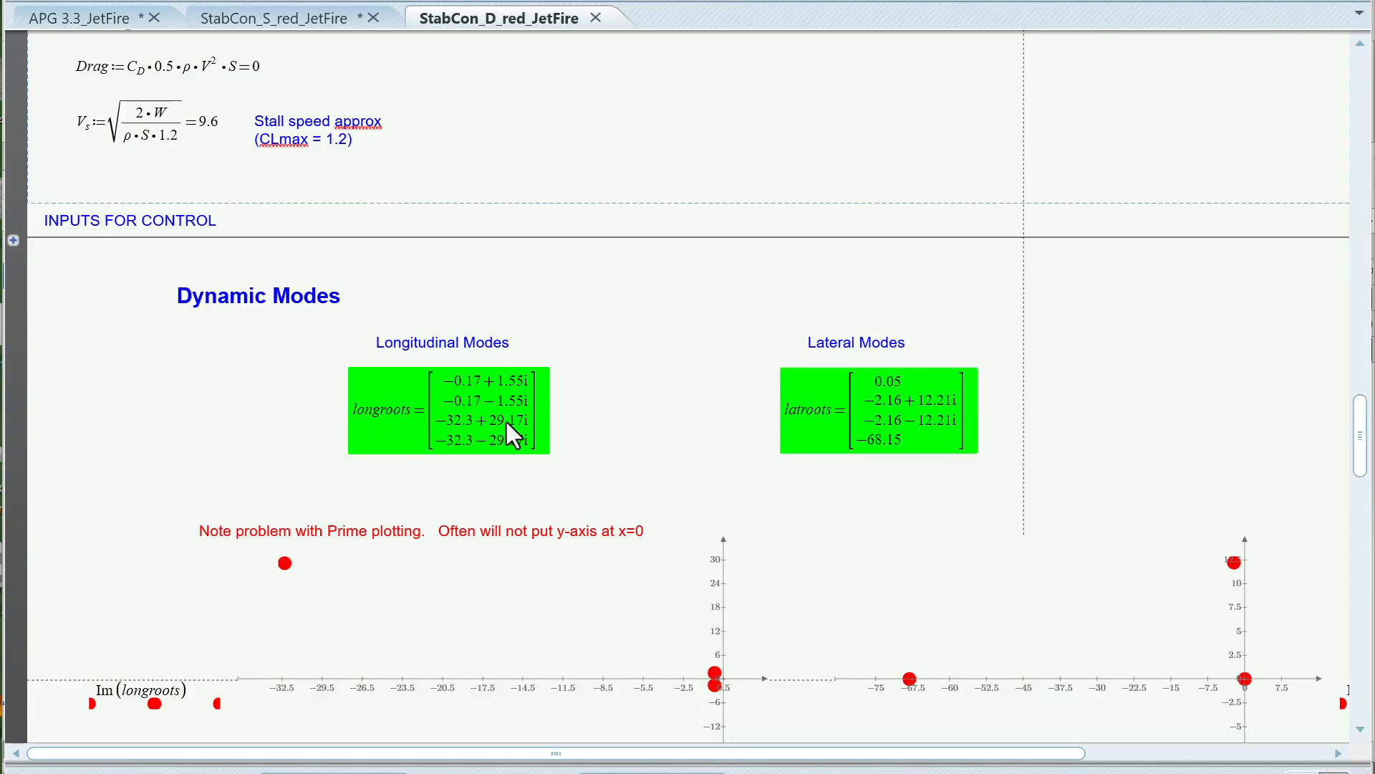
scroll(530, 424, "down", 2)
scroll(915, 231, "down", 2)
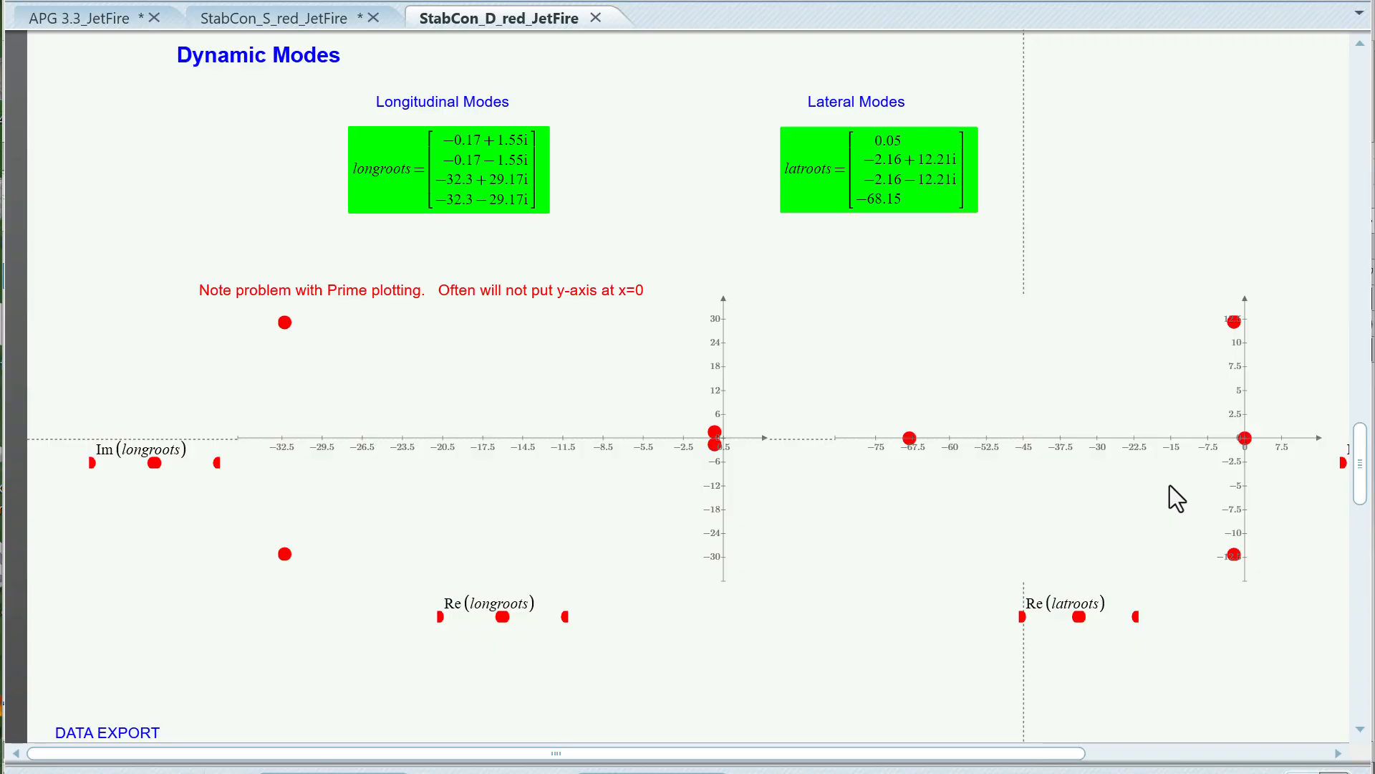
Export the rateSD derivatives from StabCon_D's DATA EXPORT section to RBS_Rate_Derivatives.txt and open that file from the Project 2025 Release Files folder
scroll(1021, 521, "down", 5)
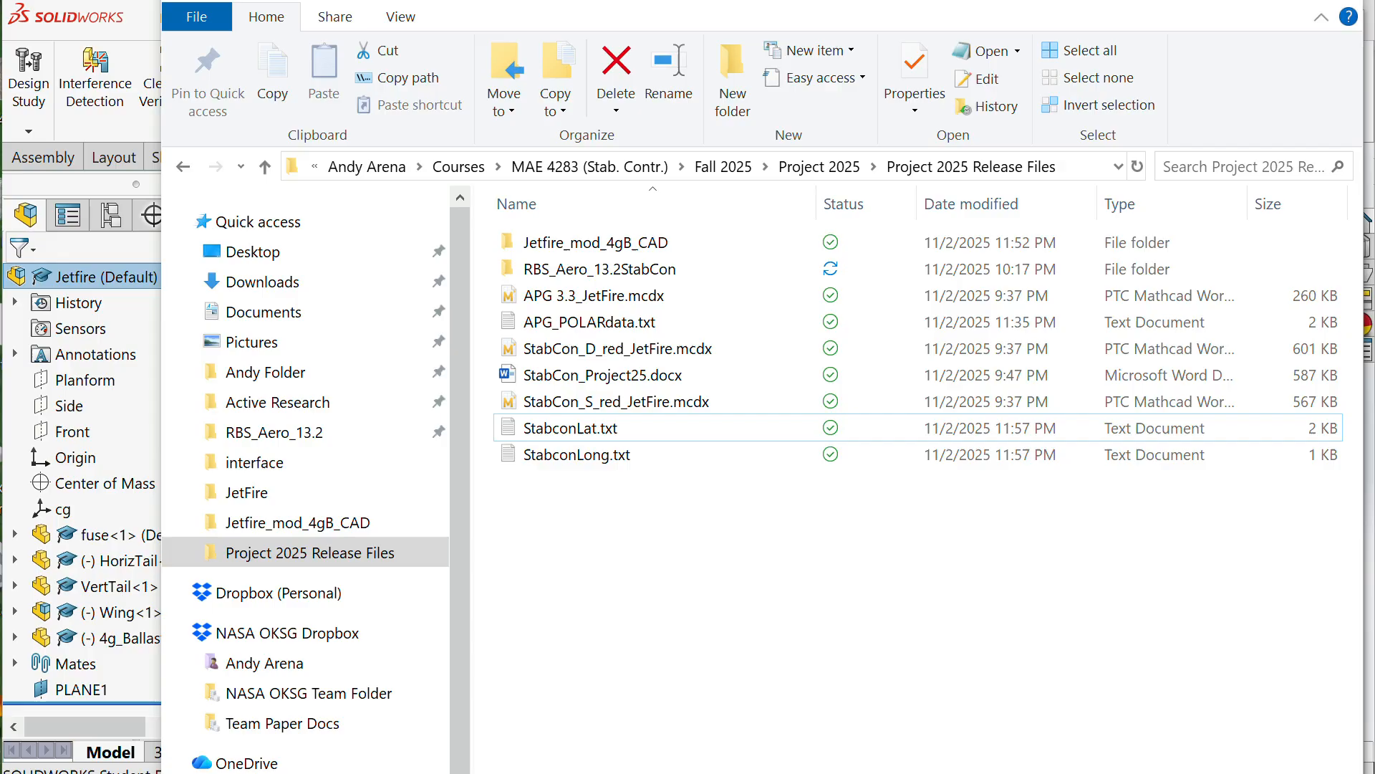
left_click(613, 500)
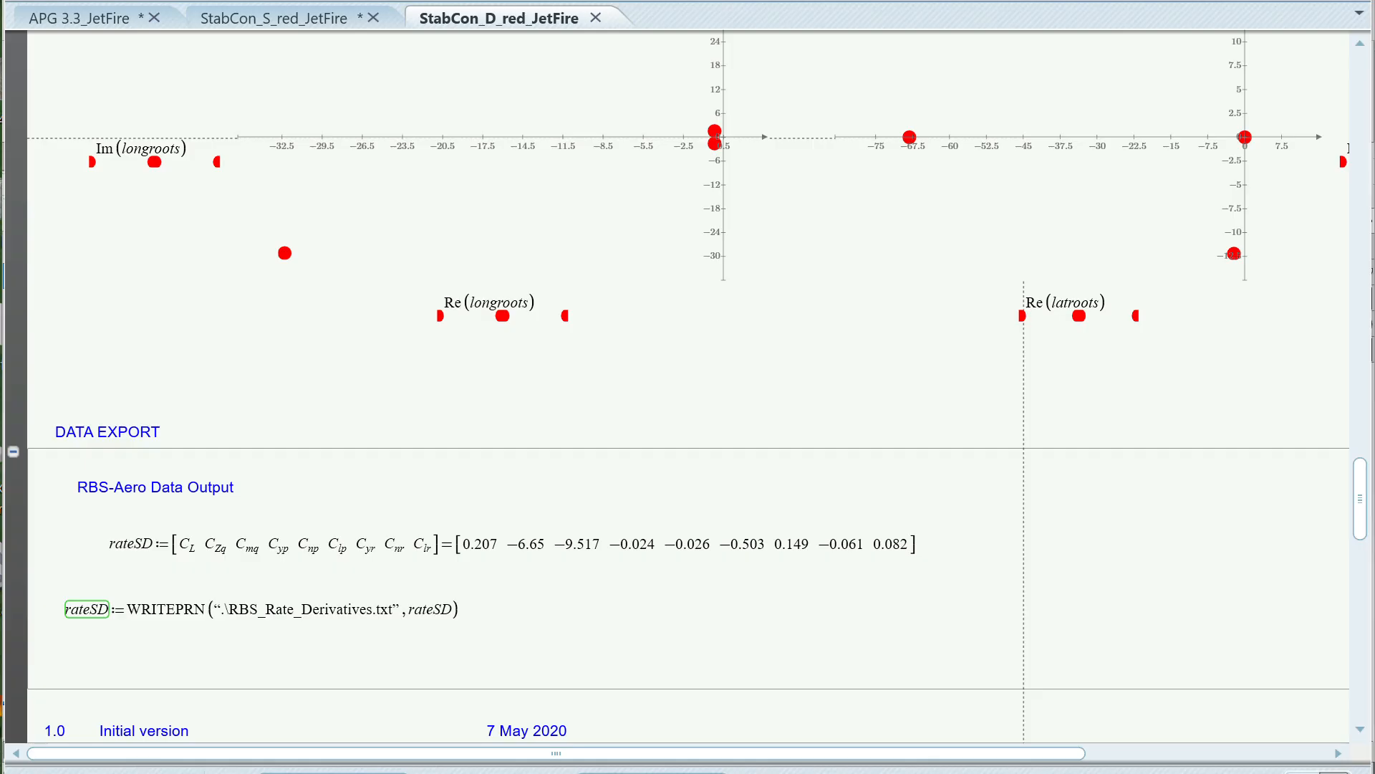
key("ctrl+z")
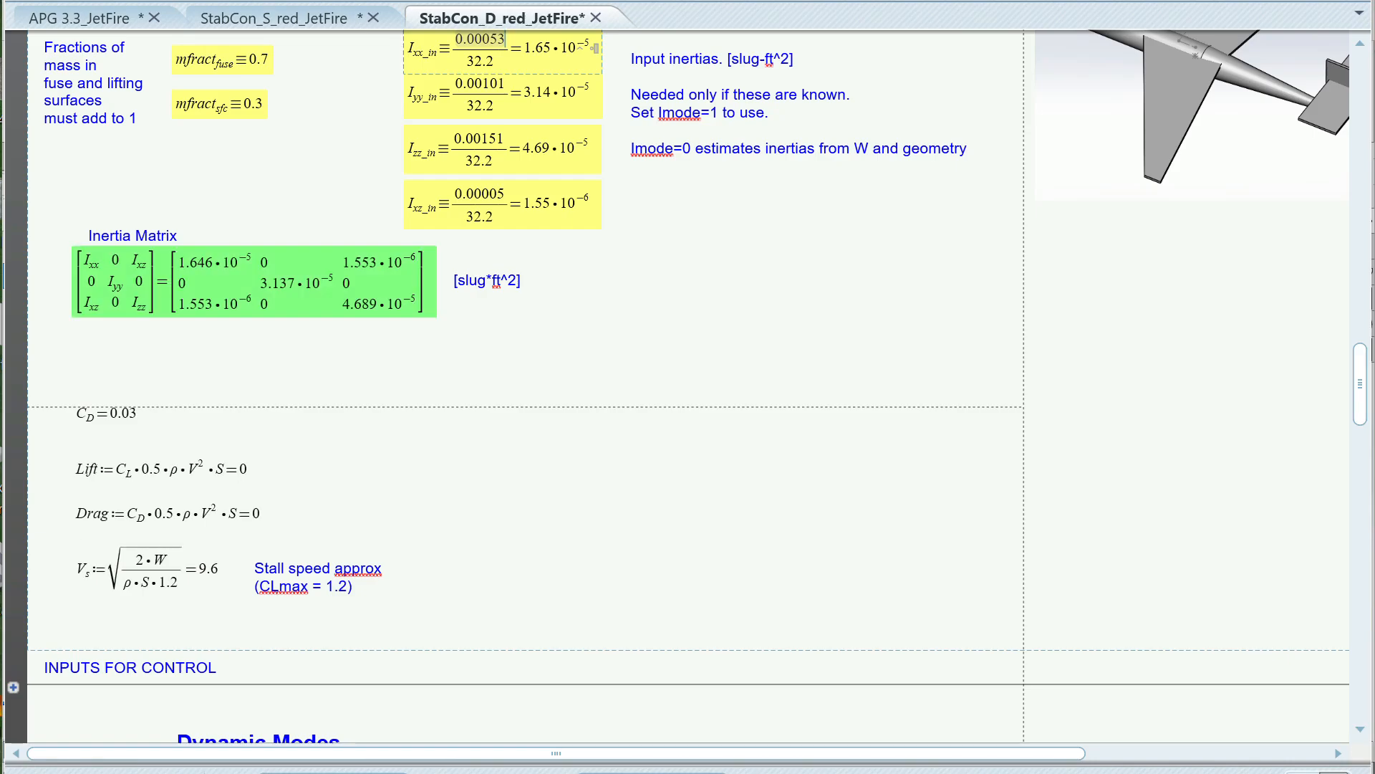
key("alt+Tab")
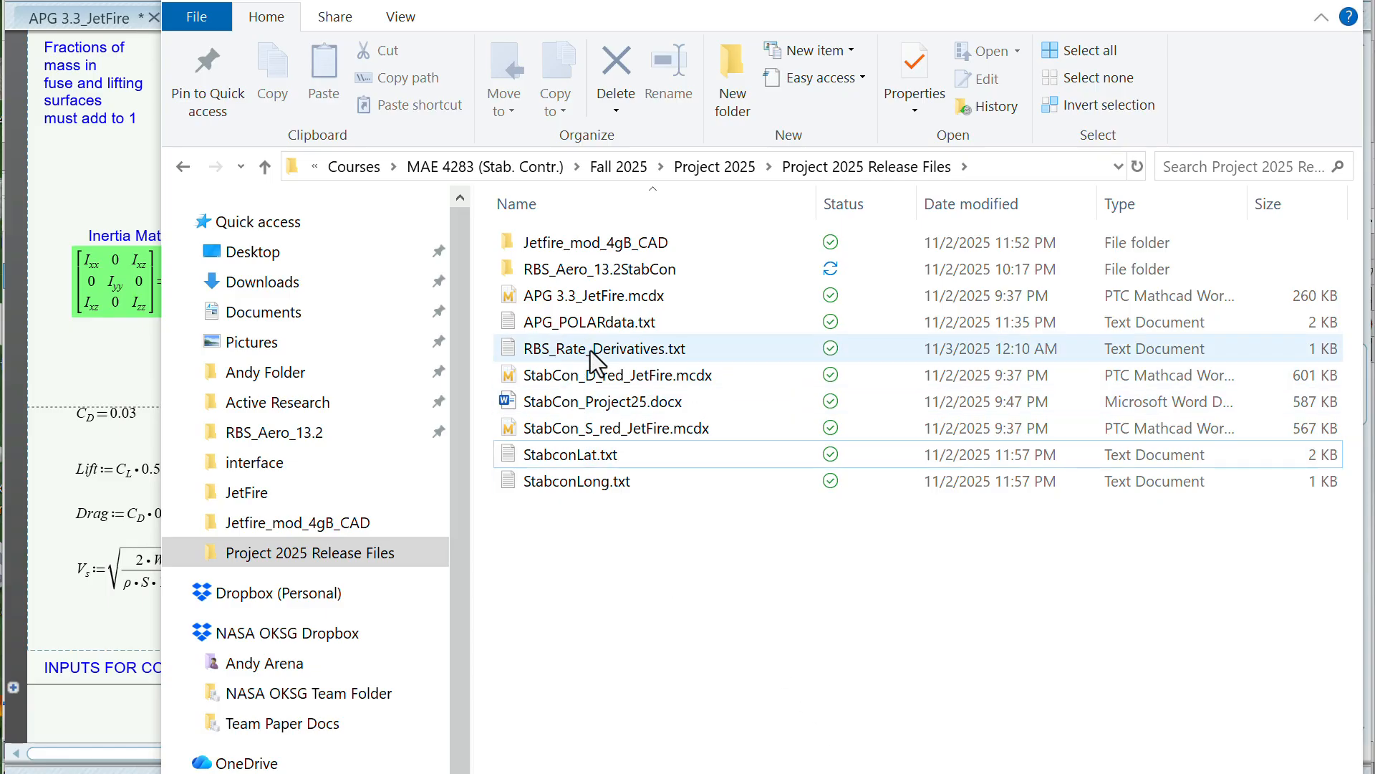
left_click(591, 350)
double_click(591, 350)
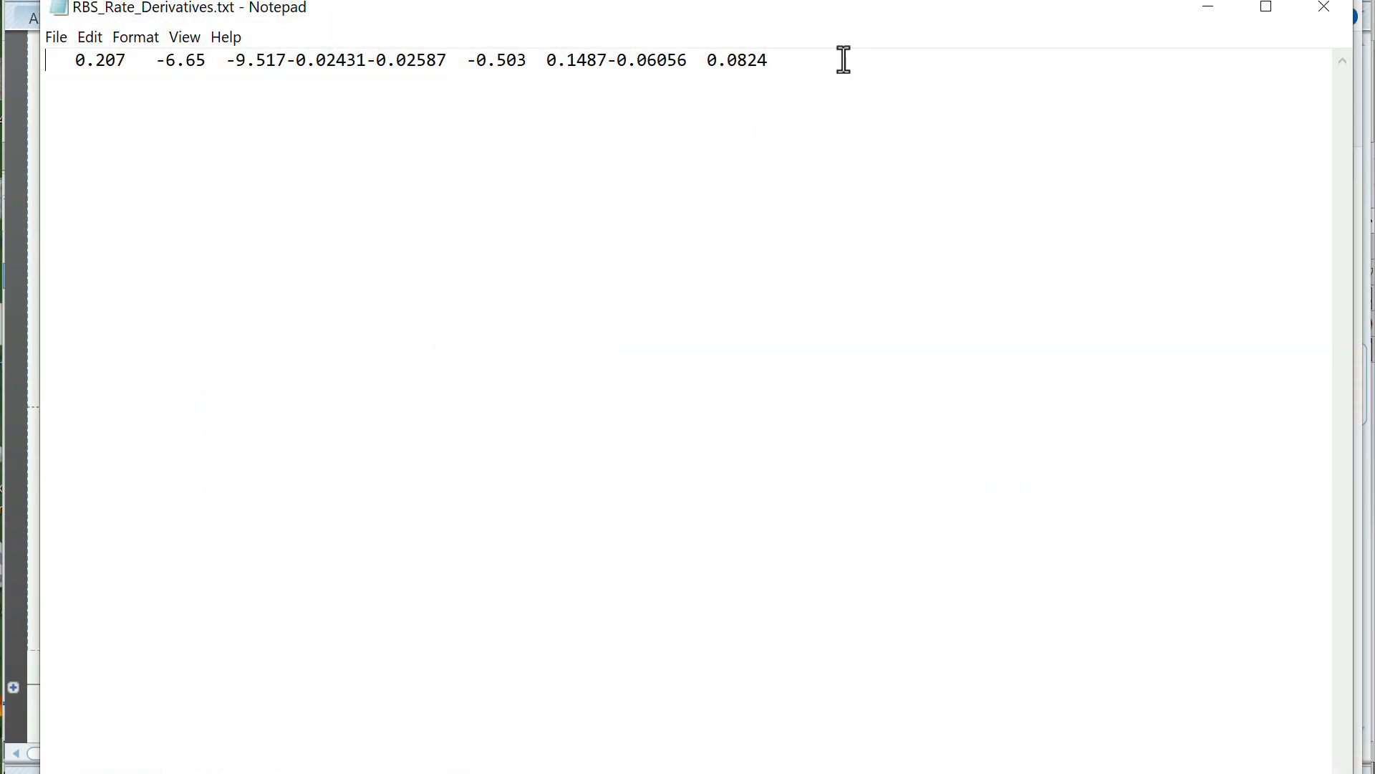
Copy the full row of rate derivatives from RBS_Rate_Derivatives.txt and open Airplane_Aero.atb from the JetFire vehicle folder
left_click(843, 51)
left_click_drag(843, 51, 18, 57)
key("ctrl+c")
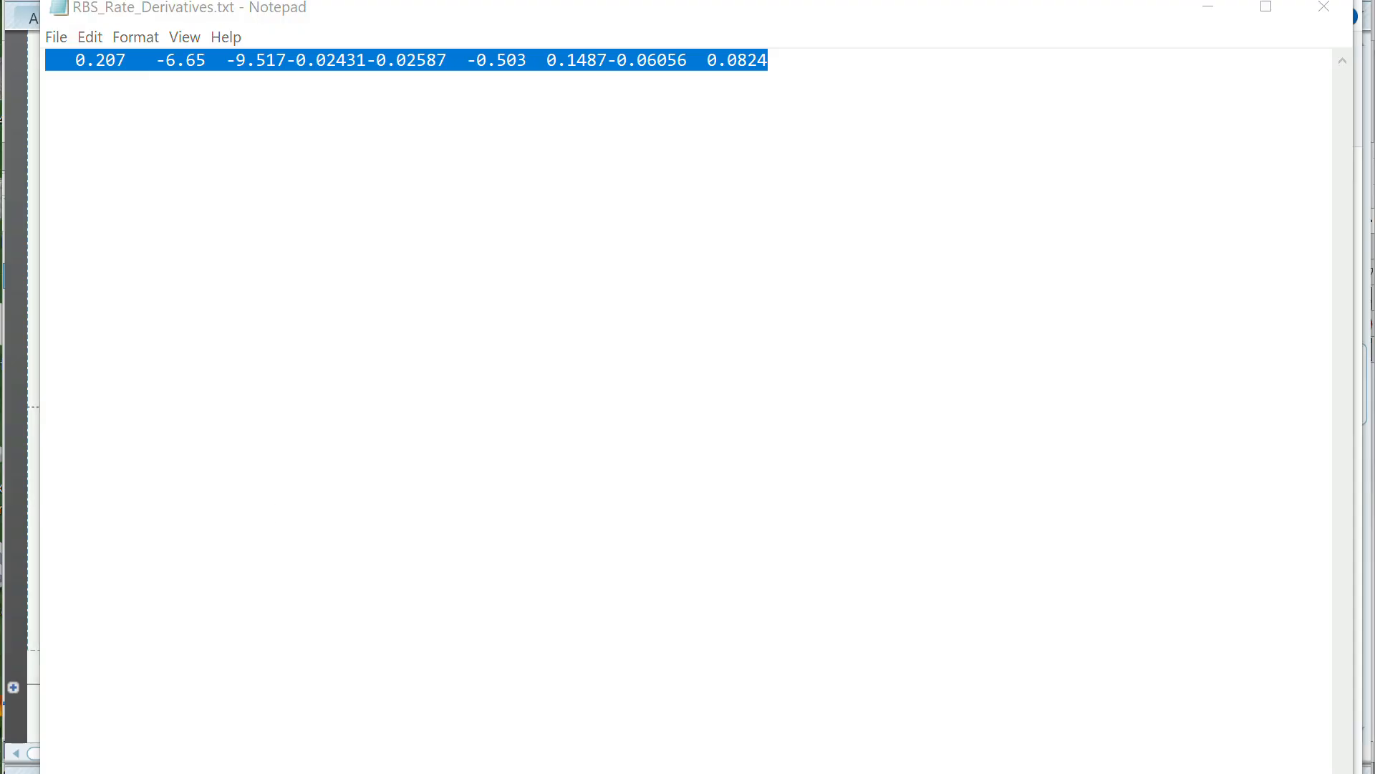
key("alt+Tab")
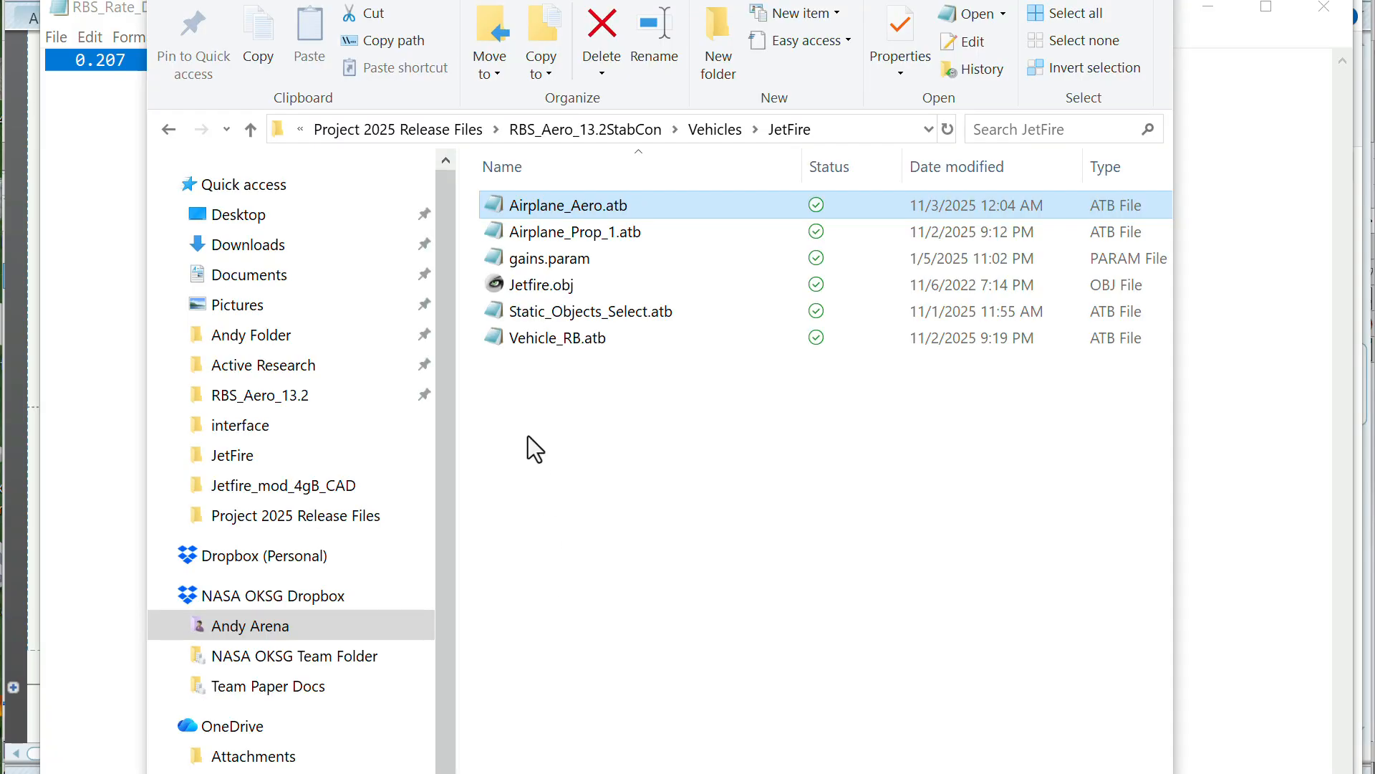
double_click(500, 205)
scroll(689, 466, "down", 7)
scroll(689, 466, "down", 2)
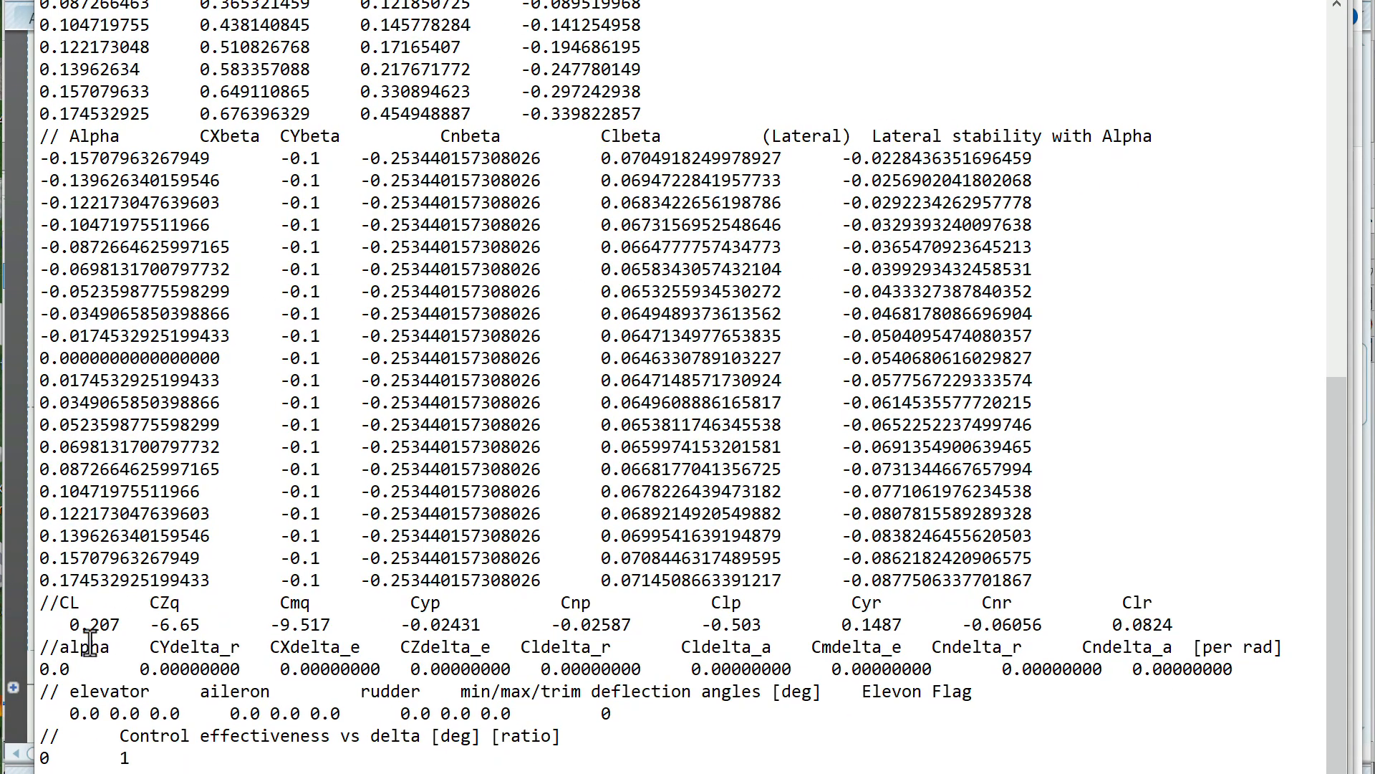
Replace the existing rate derivative row beneath the CL to Clr header in Airplane_Aero.atb with the copied row
left_click(1212, 625)
left_click_drag(1096, 615, 13, 623)
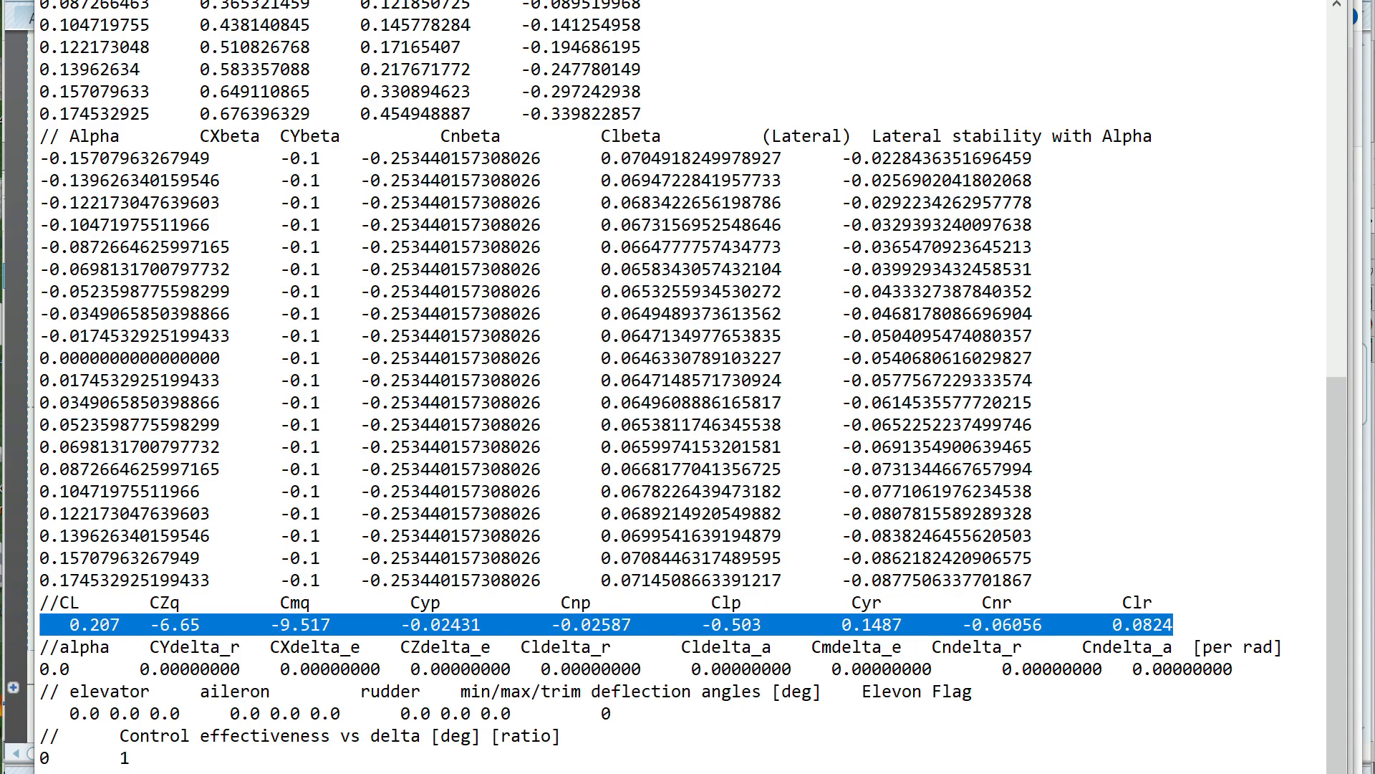
key("Delete")
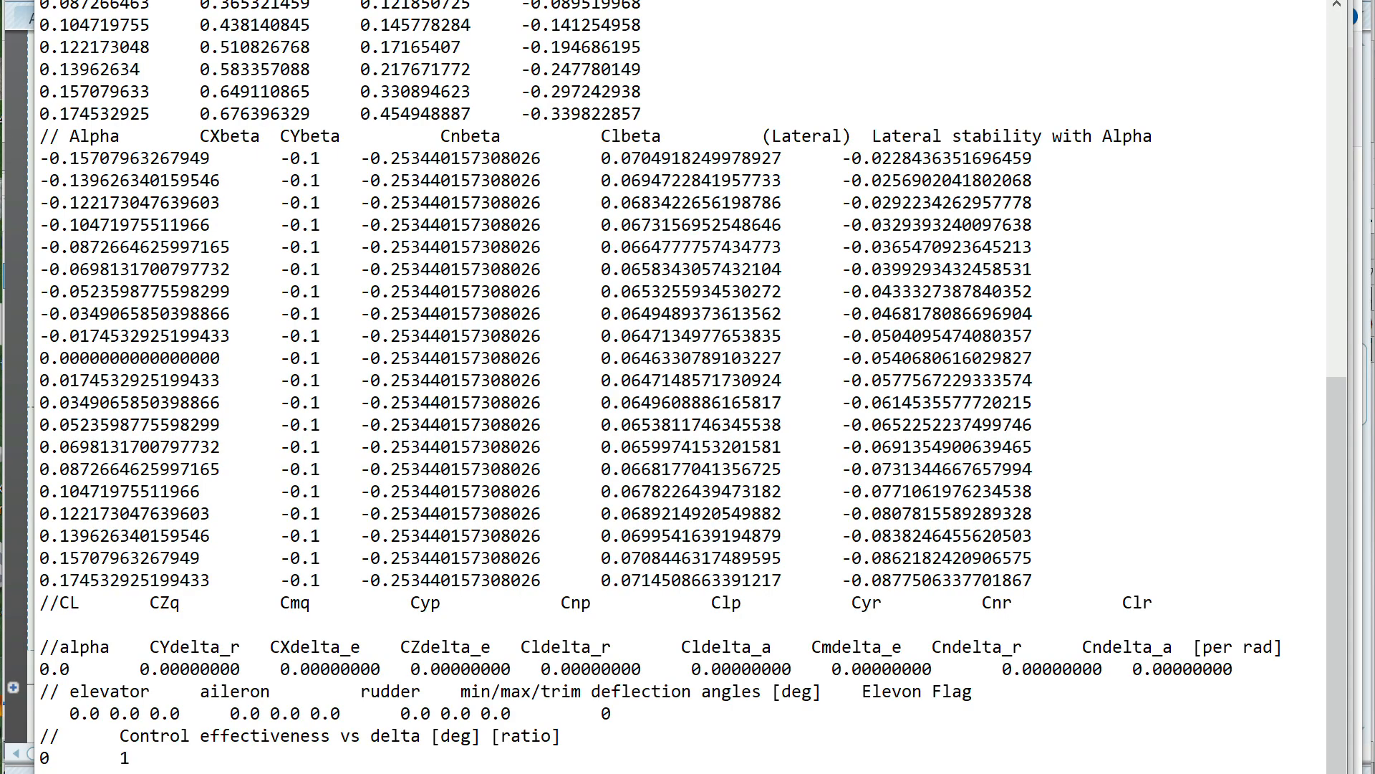
key("ctrl+v")
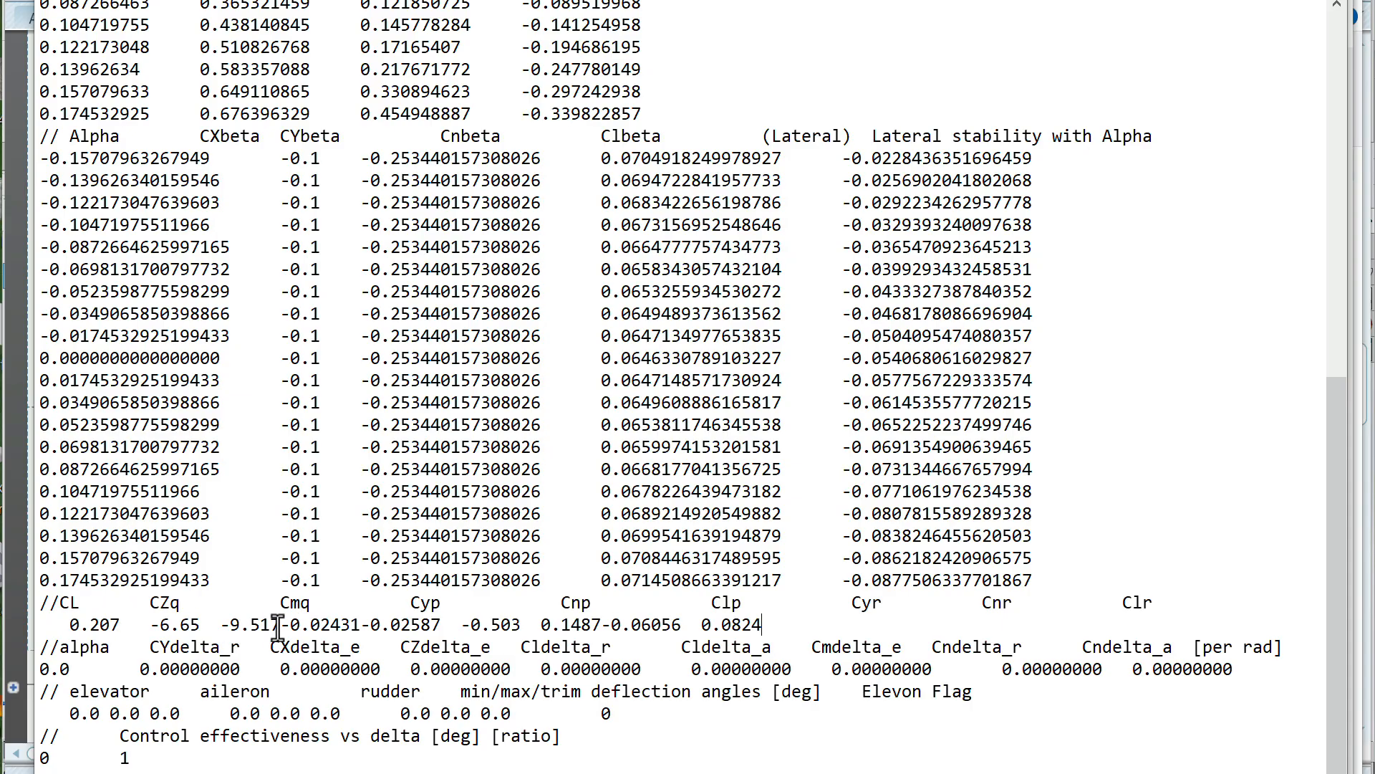
Remove the pasted row's leading spaces and align the first three values under the CL, CZq and Cmq headings
left_click(69, 625)
key("BackSpace")
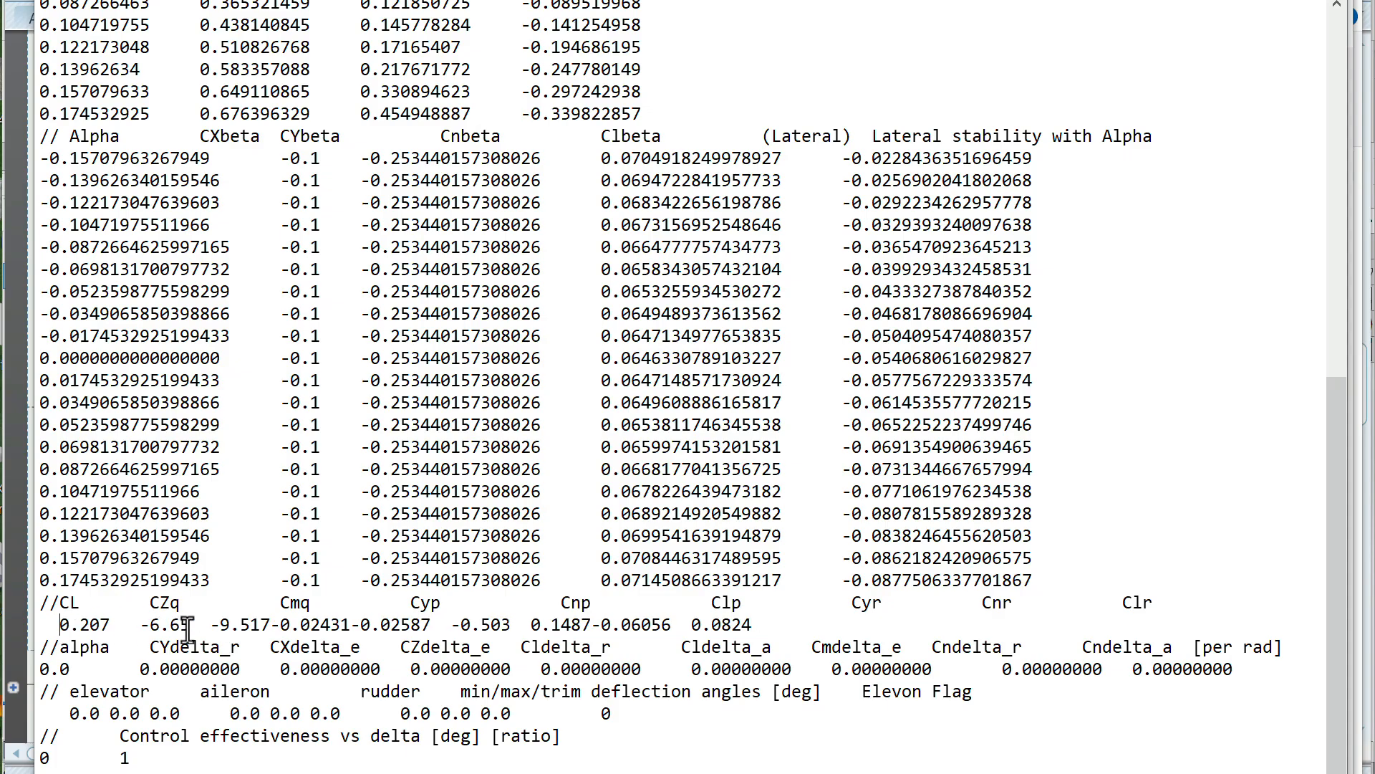
key("BackSpace")
key("BackSpace")
left_click(121, 625)
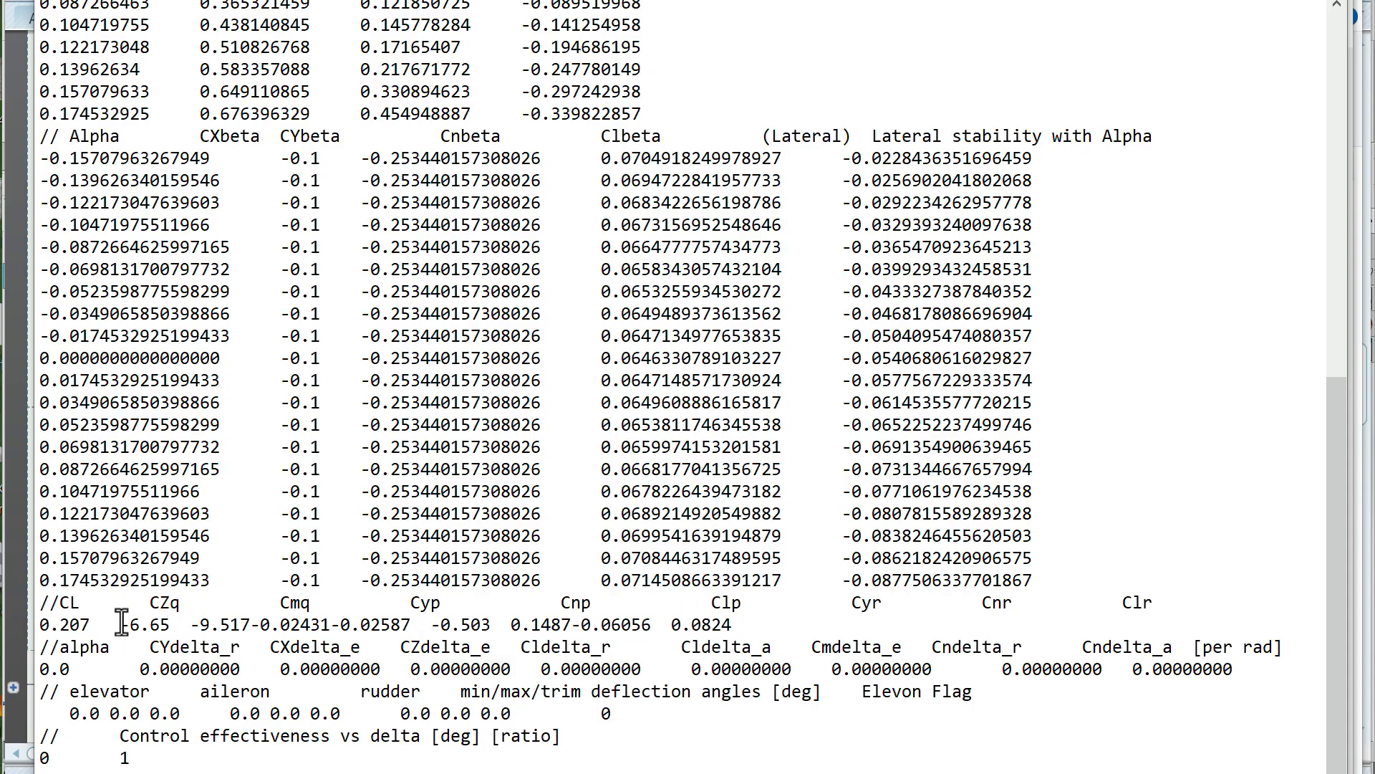
left_click(210, 625)
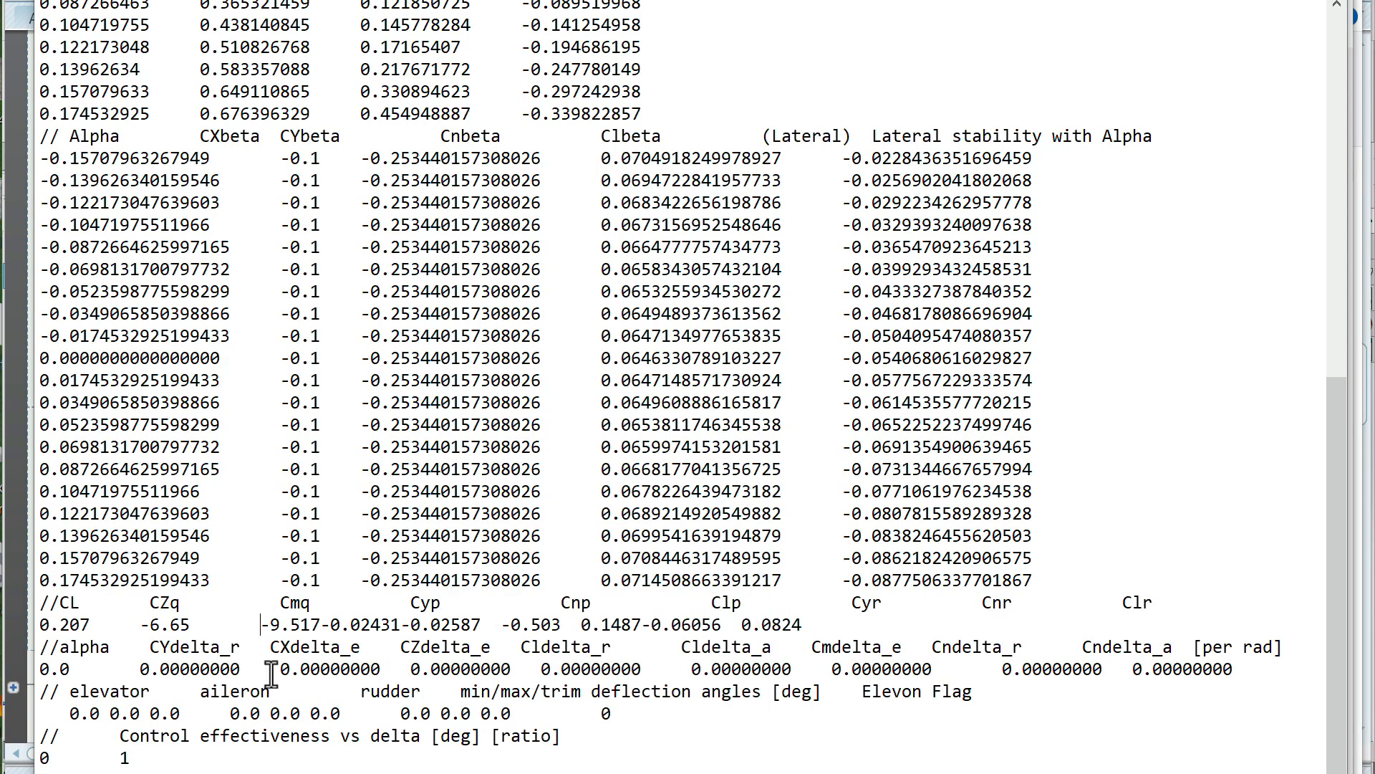
Separate the remaining rate derivatives with spaces so they line up under the Cyp, Cnp, Clp, Cyr, Cnr and Clr headings
left_click(320, 625)
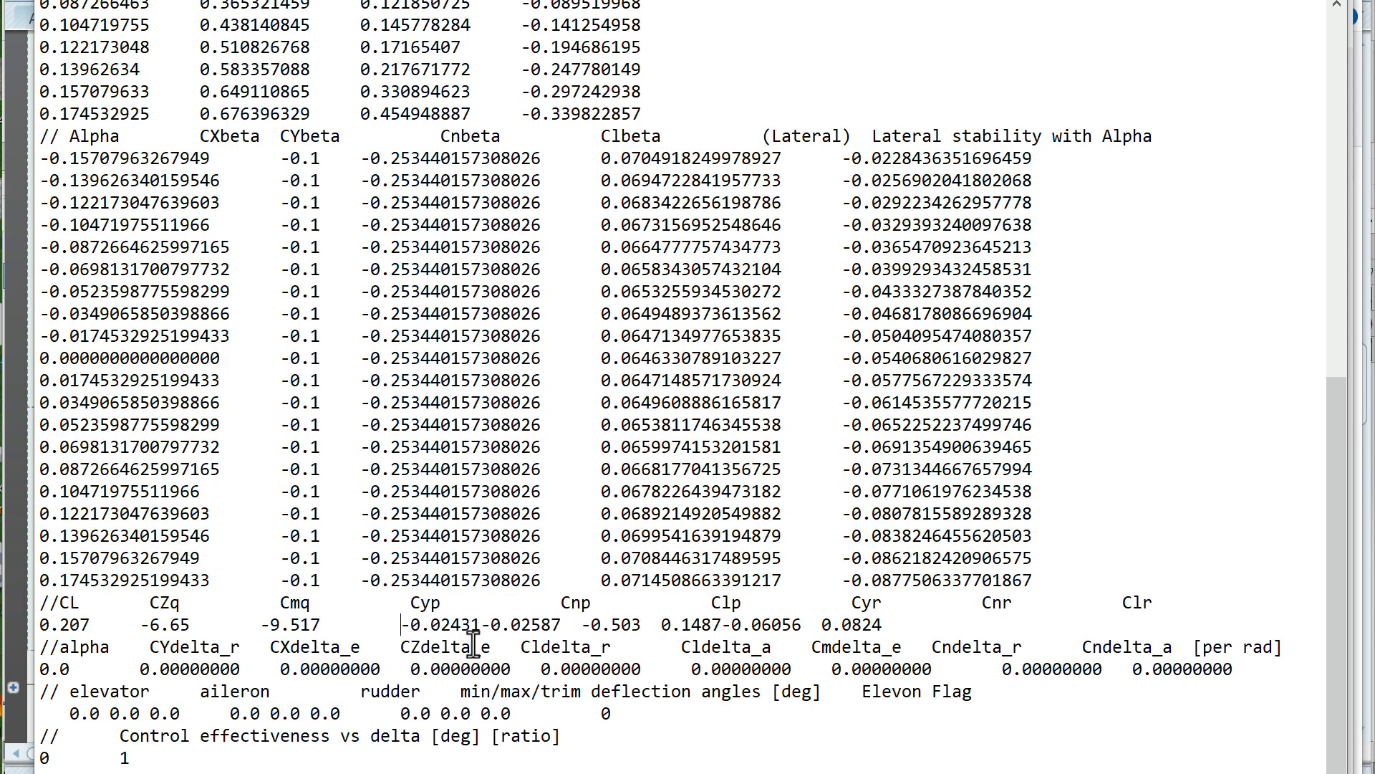
left_click(481, 625)
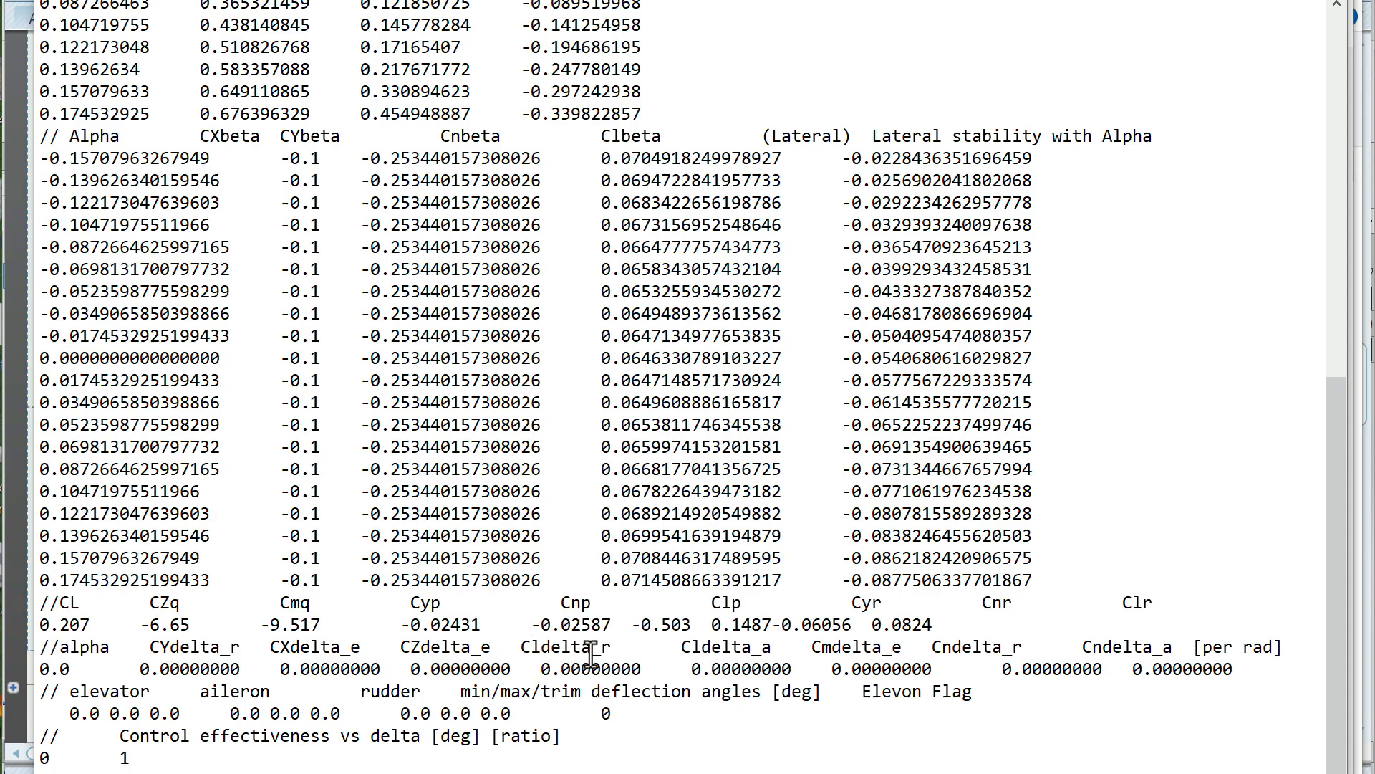
left_click(645, 625)
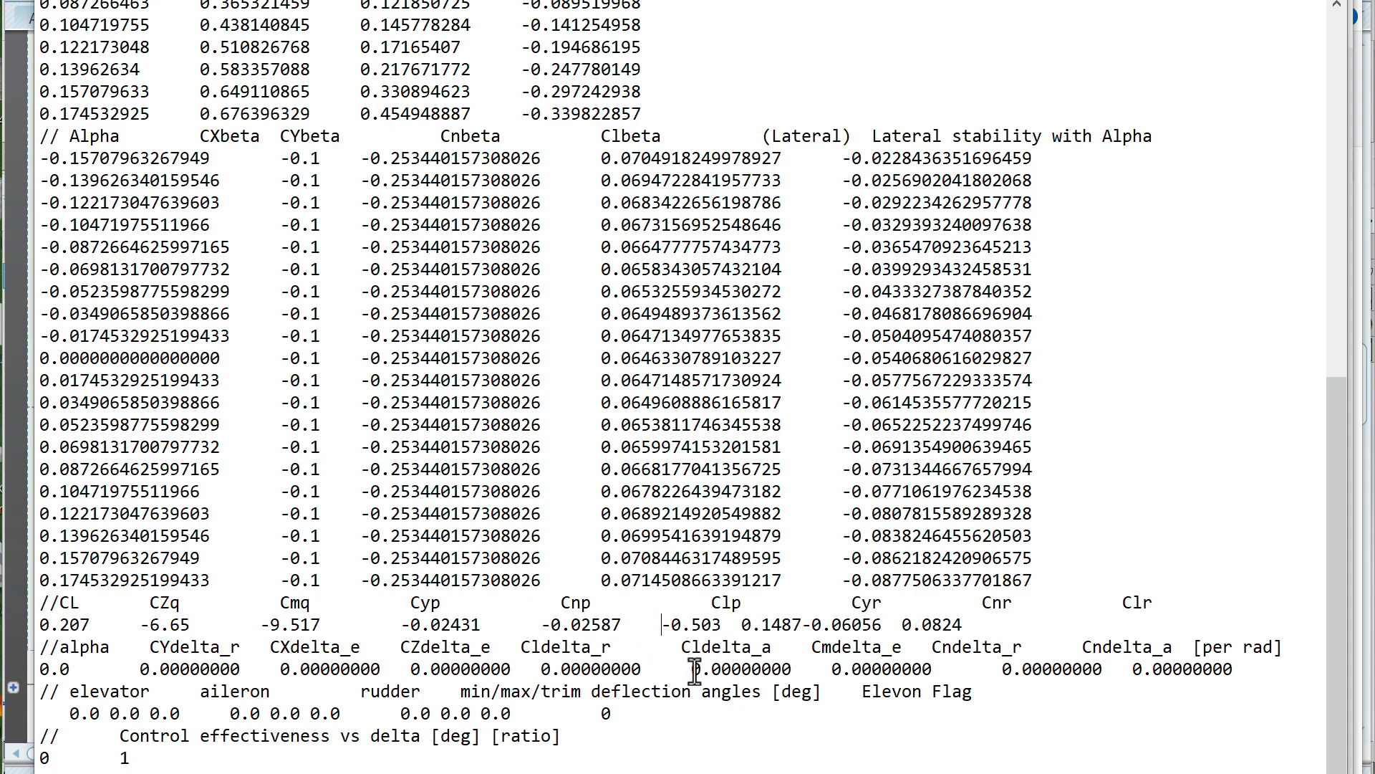
left_click(771, 625)
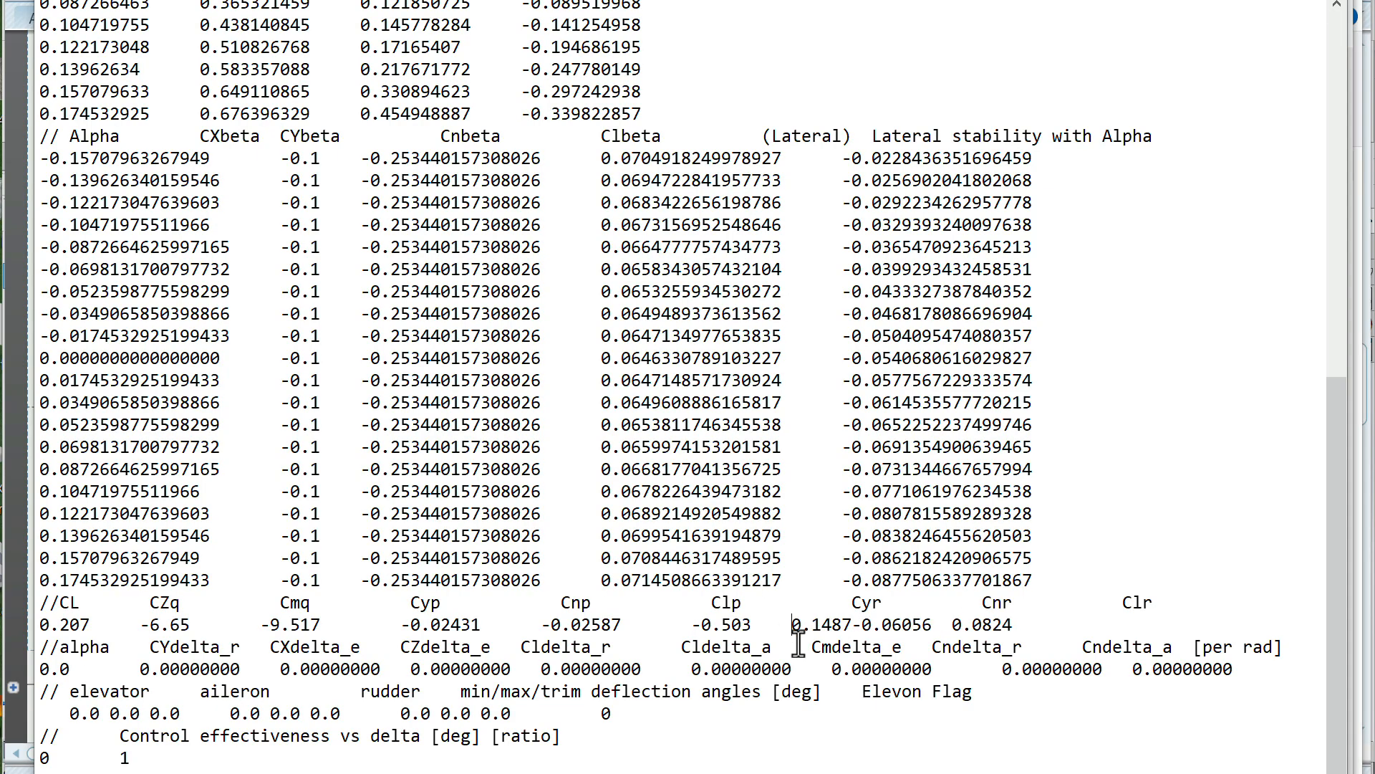
left_click(912, 625)
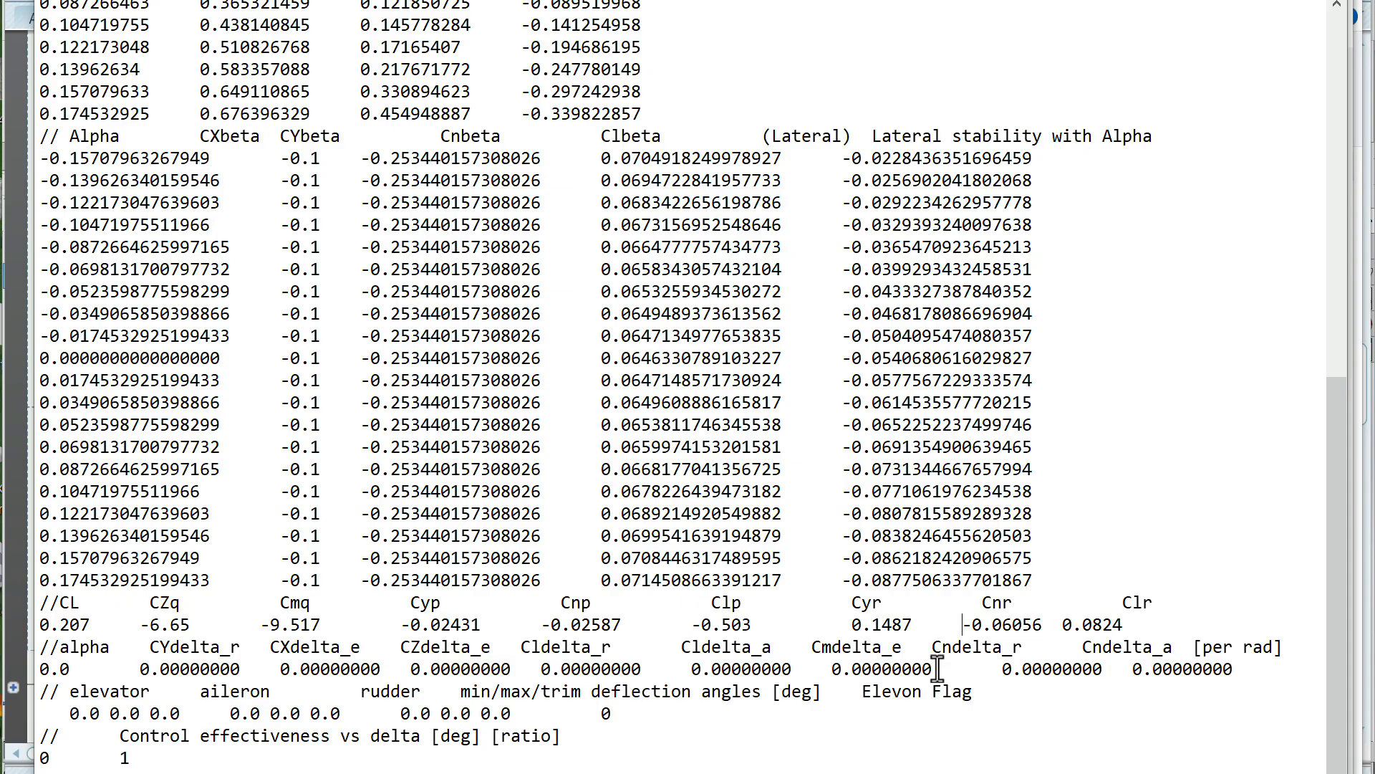
left_click(1072, 624)
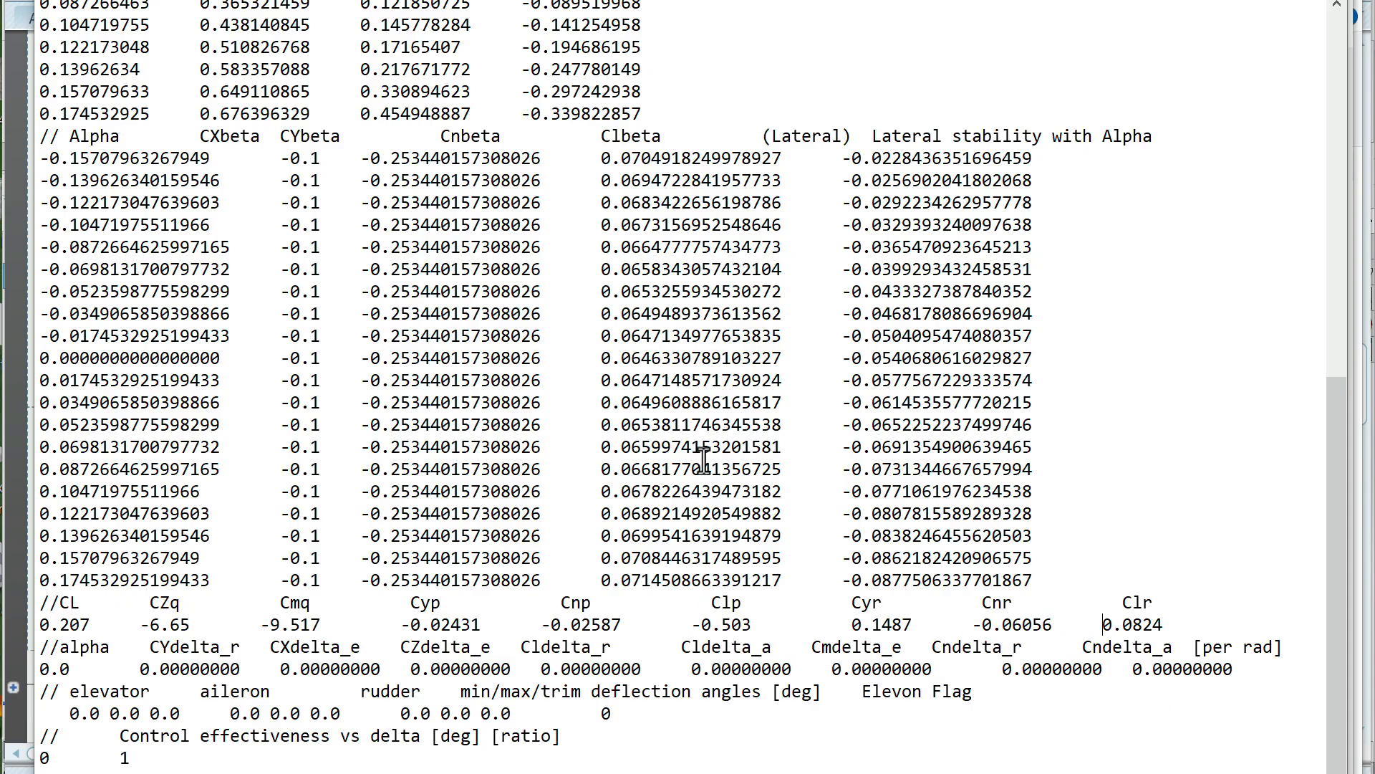
Save Airplane_Aero.atb and open Vehicle_RB.atb from the JetFire folder
left_click(85, 2)
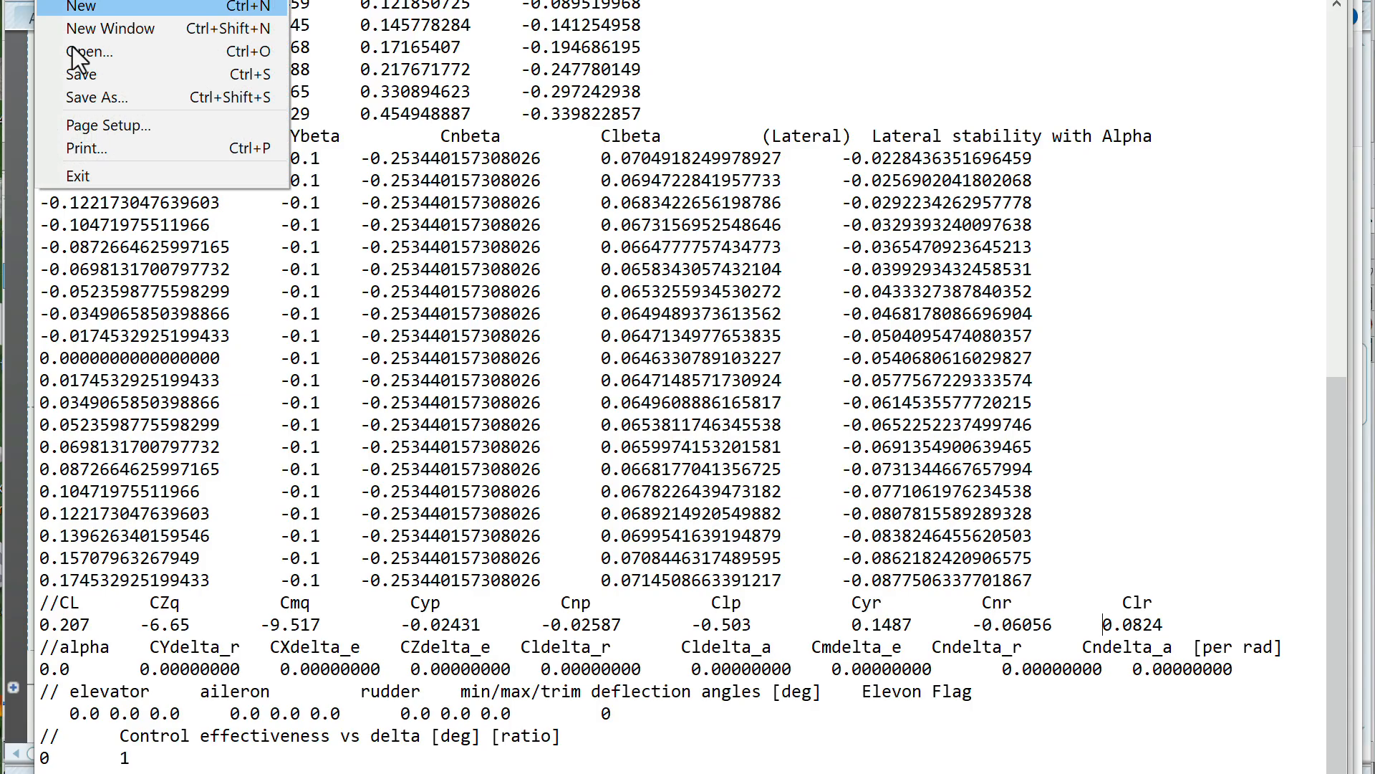
left_click(78, 73)
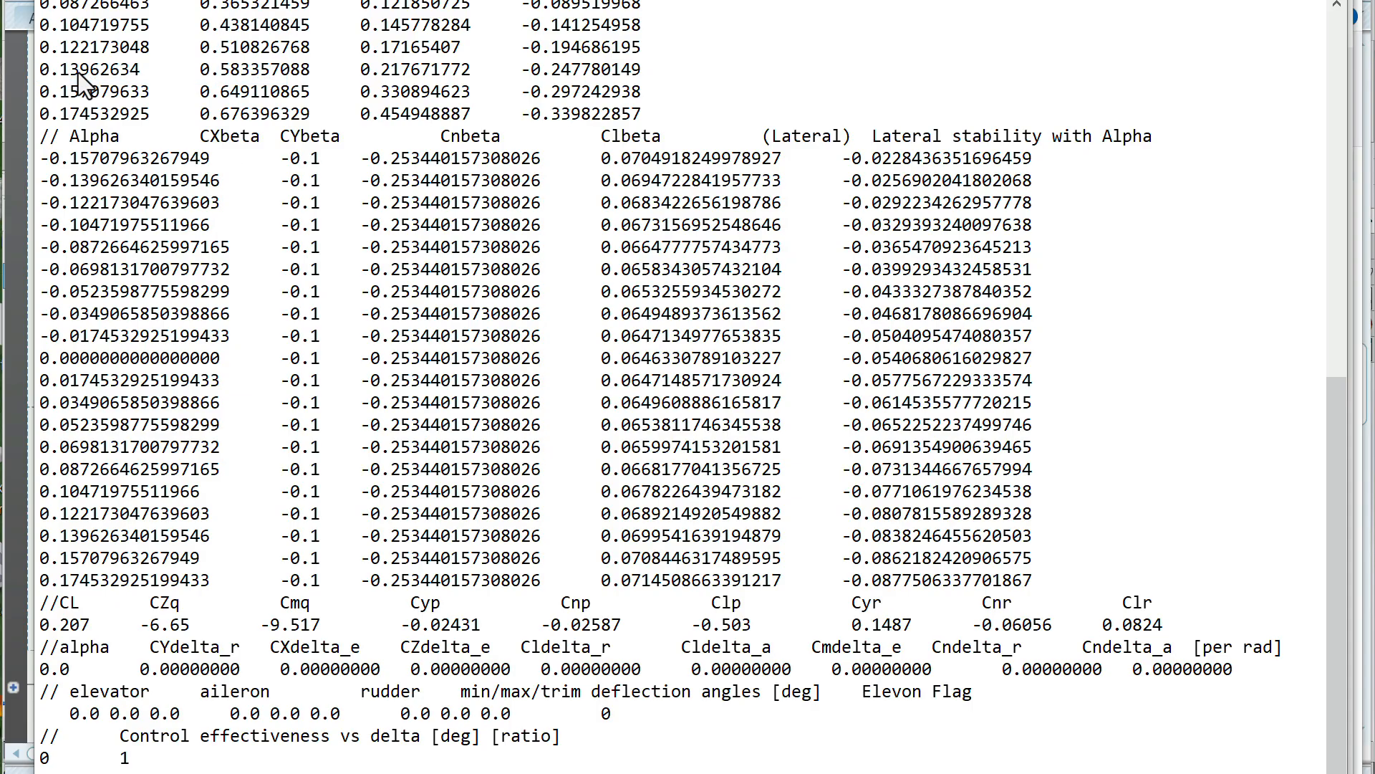
scroll(390, 426, "up", 10)
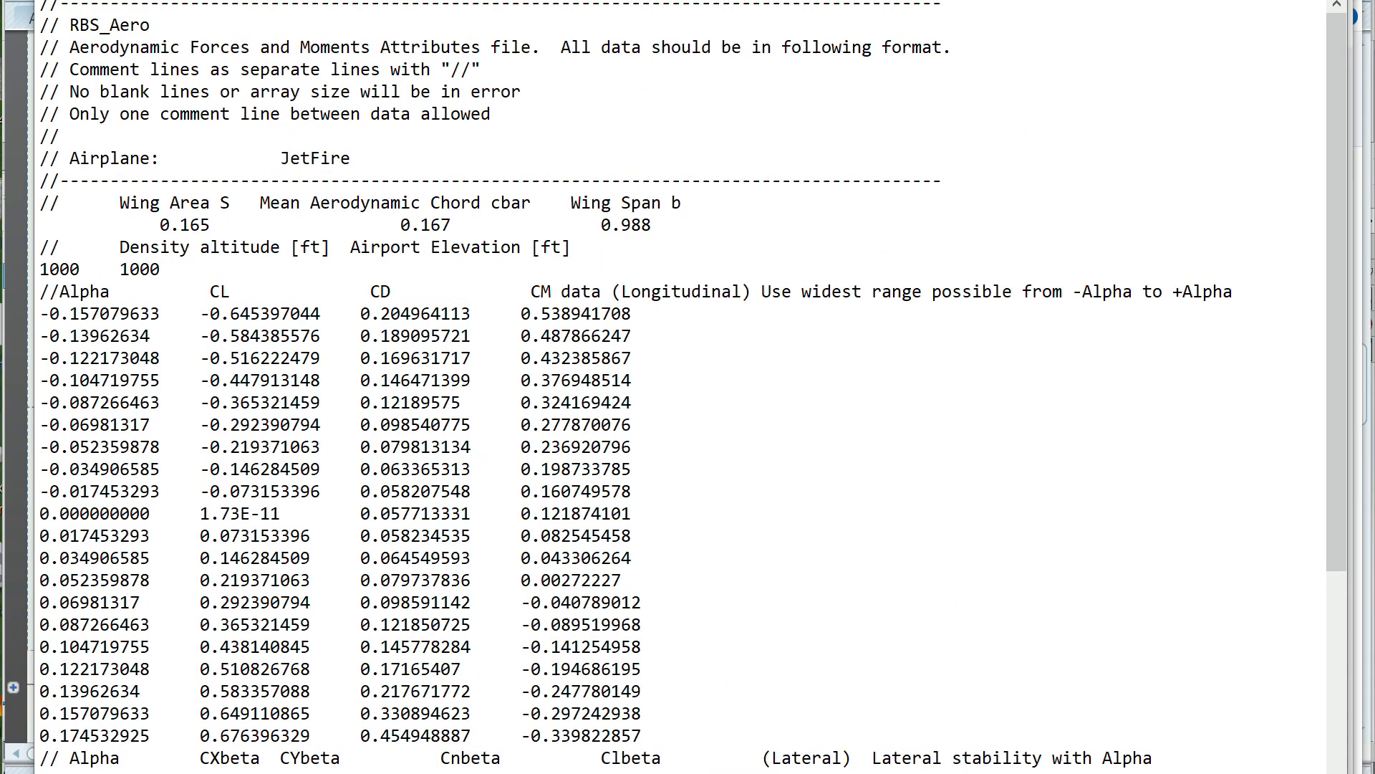
key("alt+Tab")
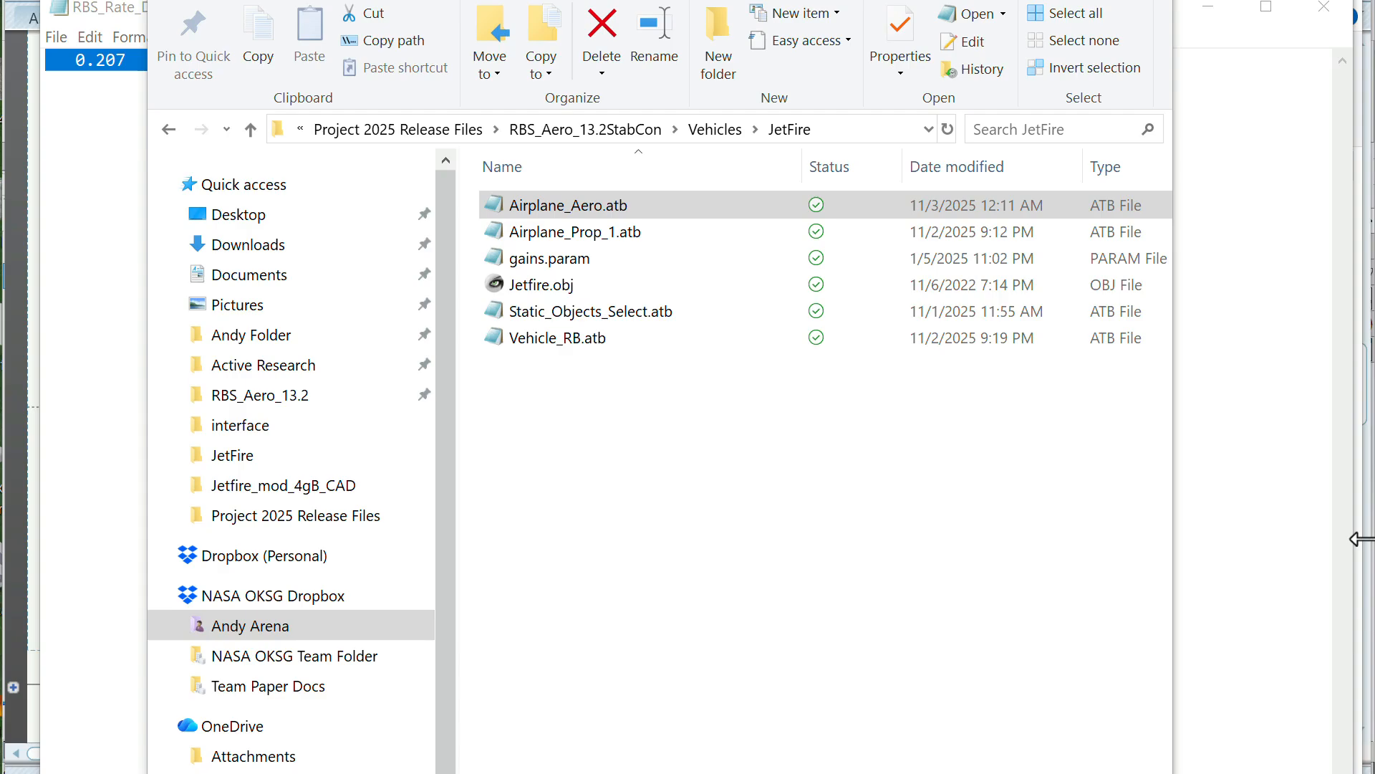
left_click(558, 337)
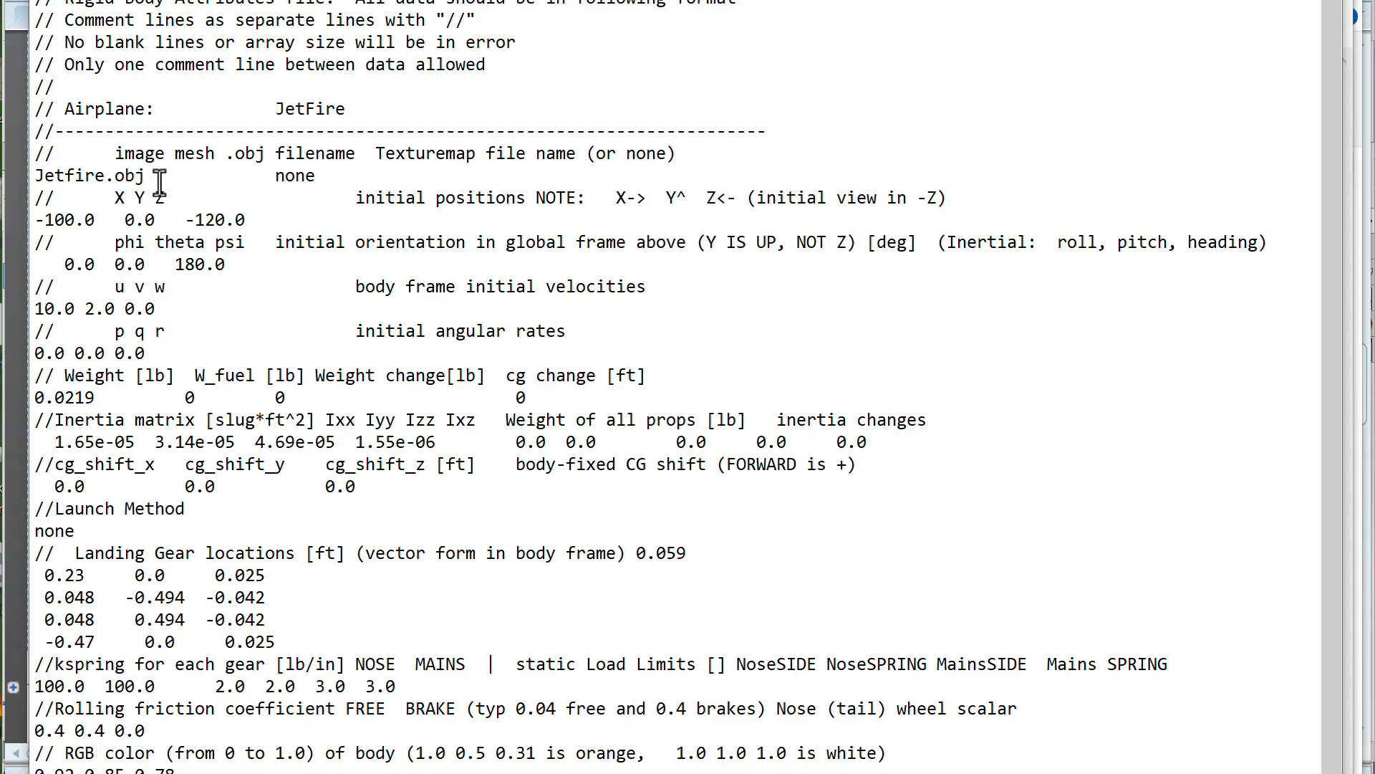
Examine the mesh file name, initial positions, initial orientation and body frame velocities in Vehicle_RB.atb
left_click_drag(148, 178, 15, 185)
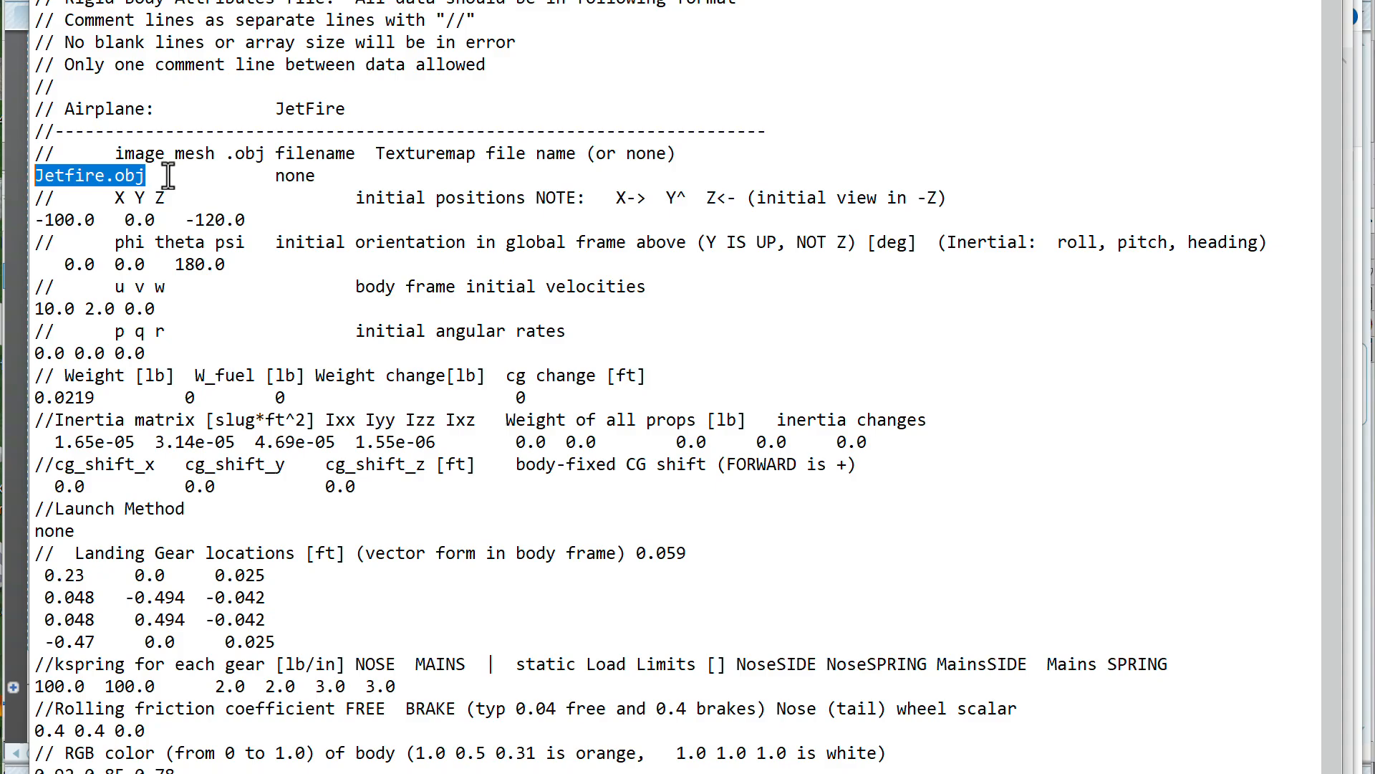
left_click(283, 219)
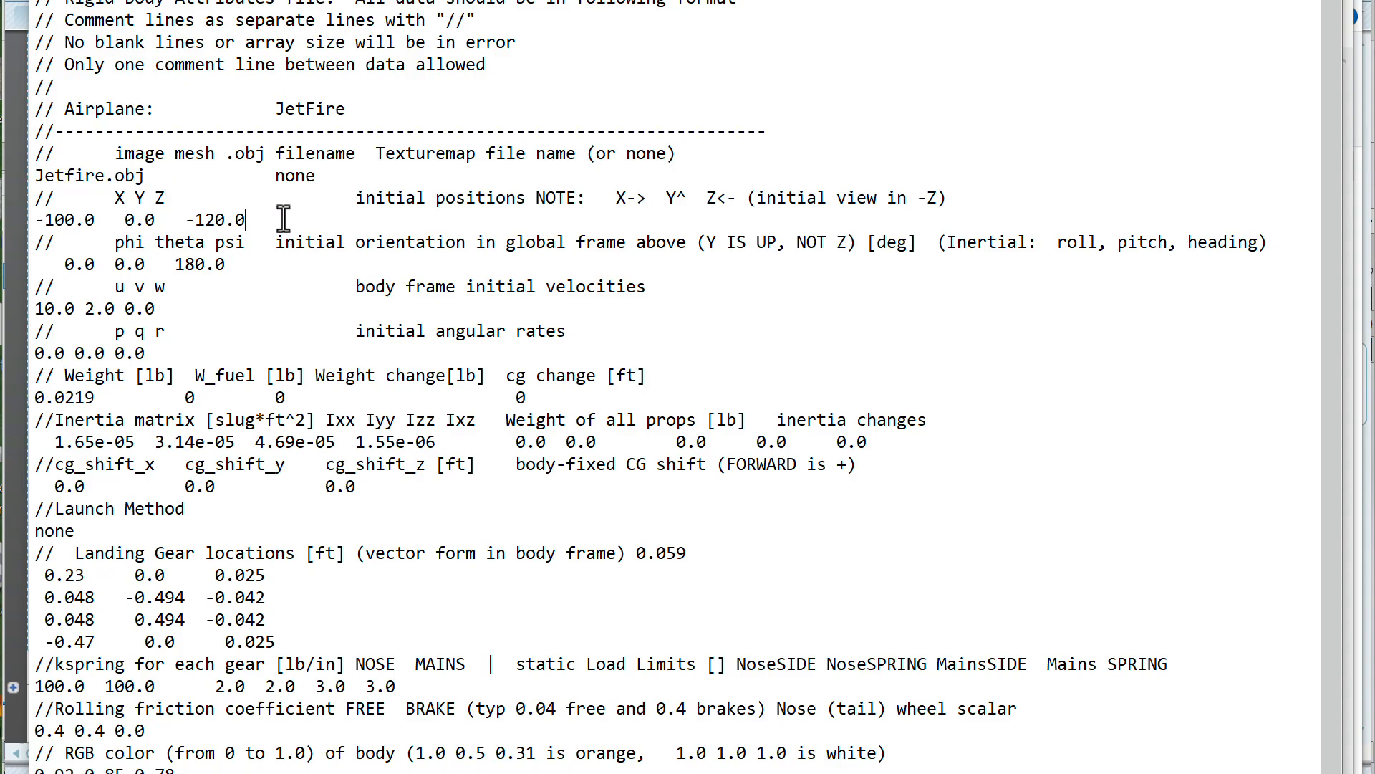
left_click_drag(284, 219, 34, 219)
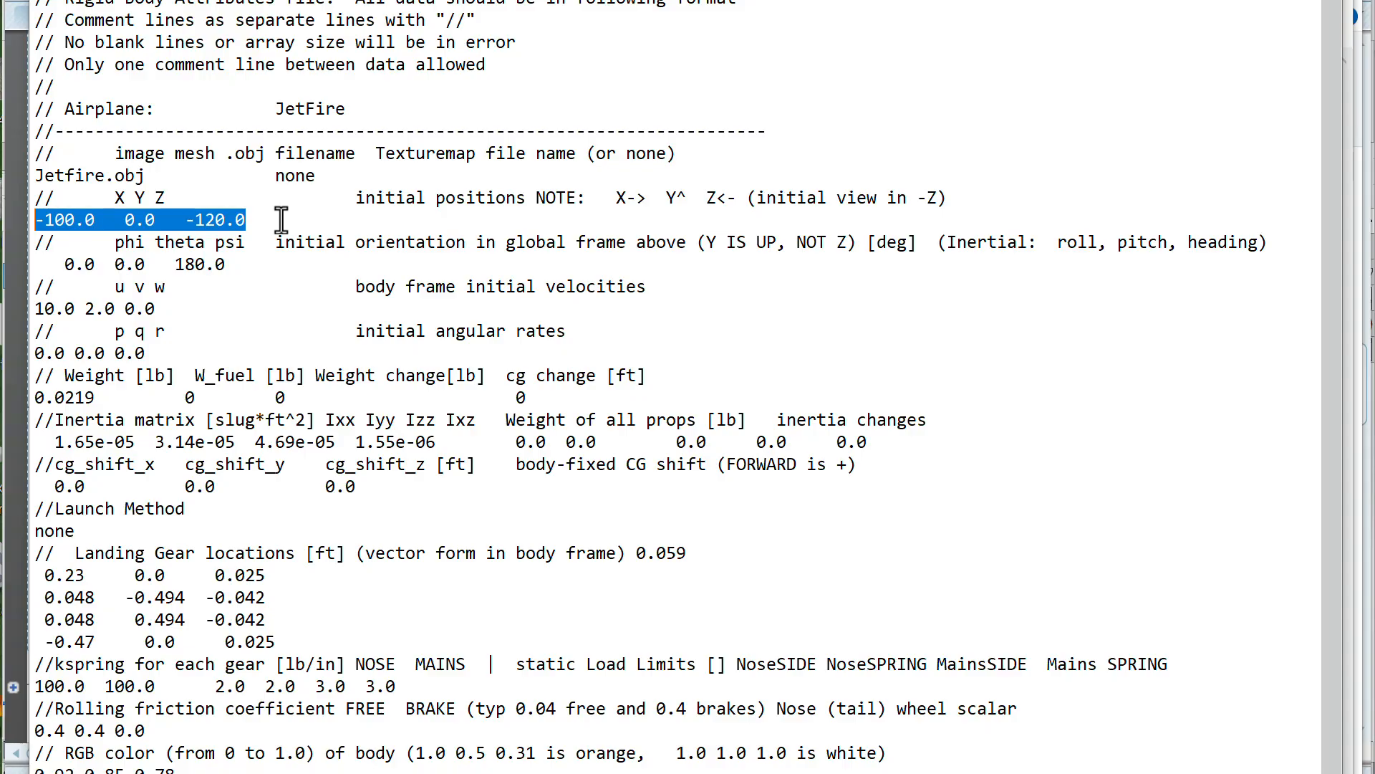
left_click_drag(267, 263, 11, 266)
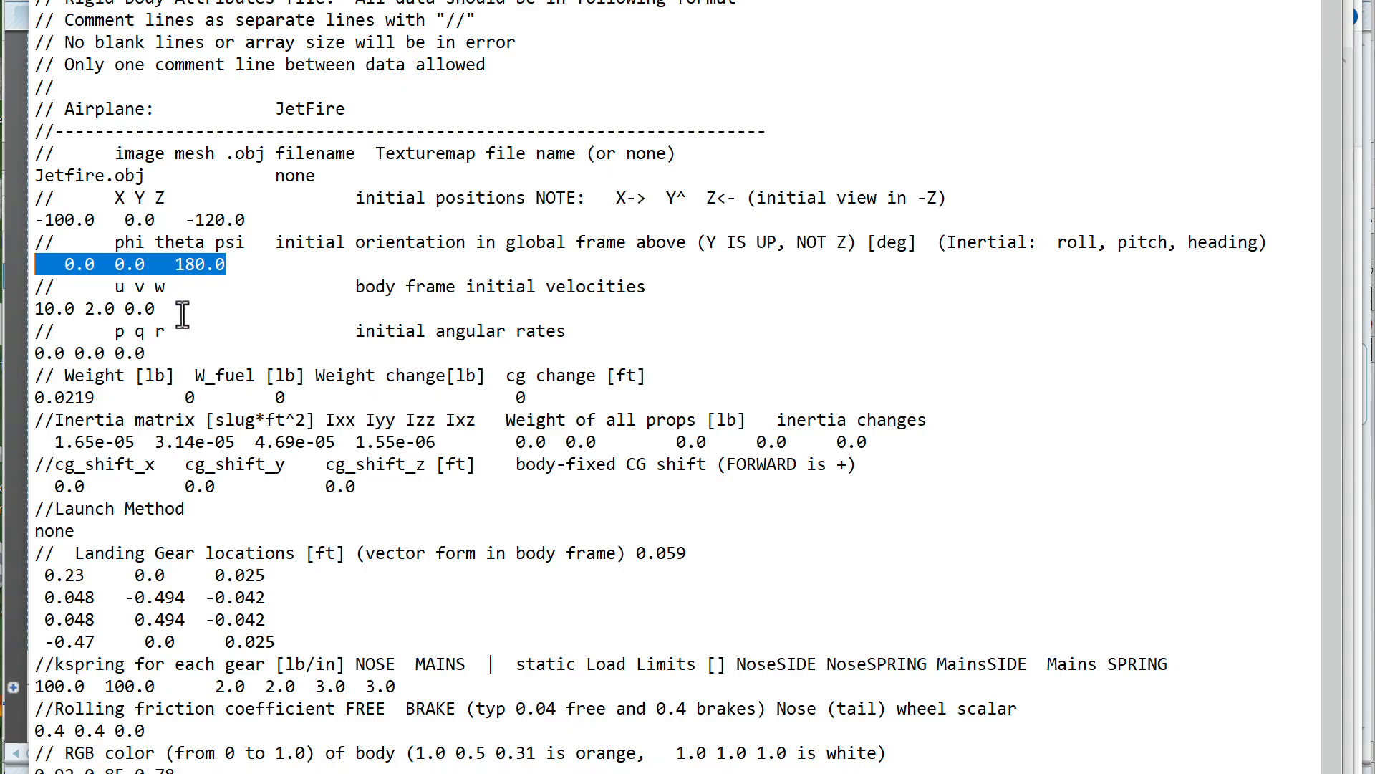
left_click_drag(195, 308, 22, 309)
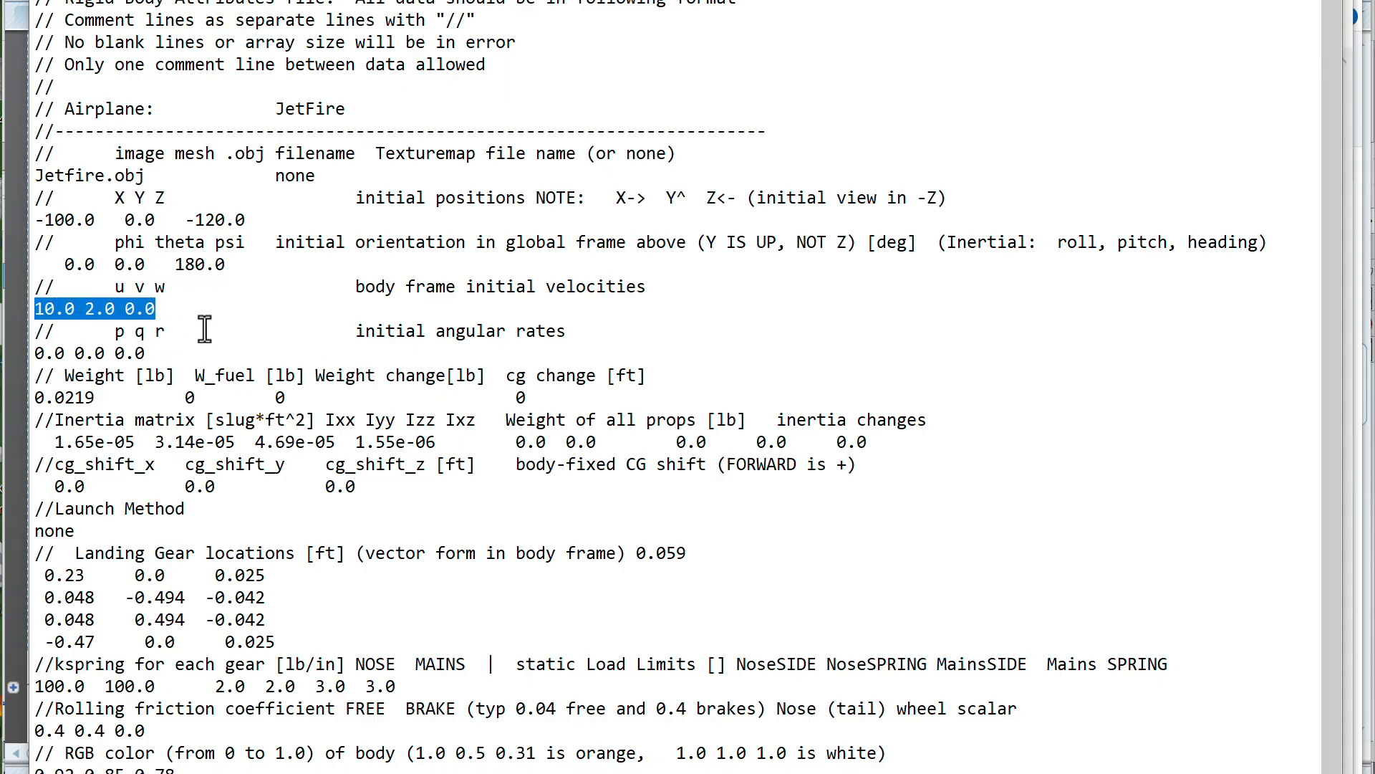
Review the weight and the Ixx, Iyy, Izz and Ixz inertia entries in Vehicle_RB.atb
scroll(201, 358, "down", 1)
scroll(201, 356, "down", 1)
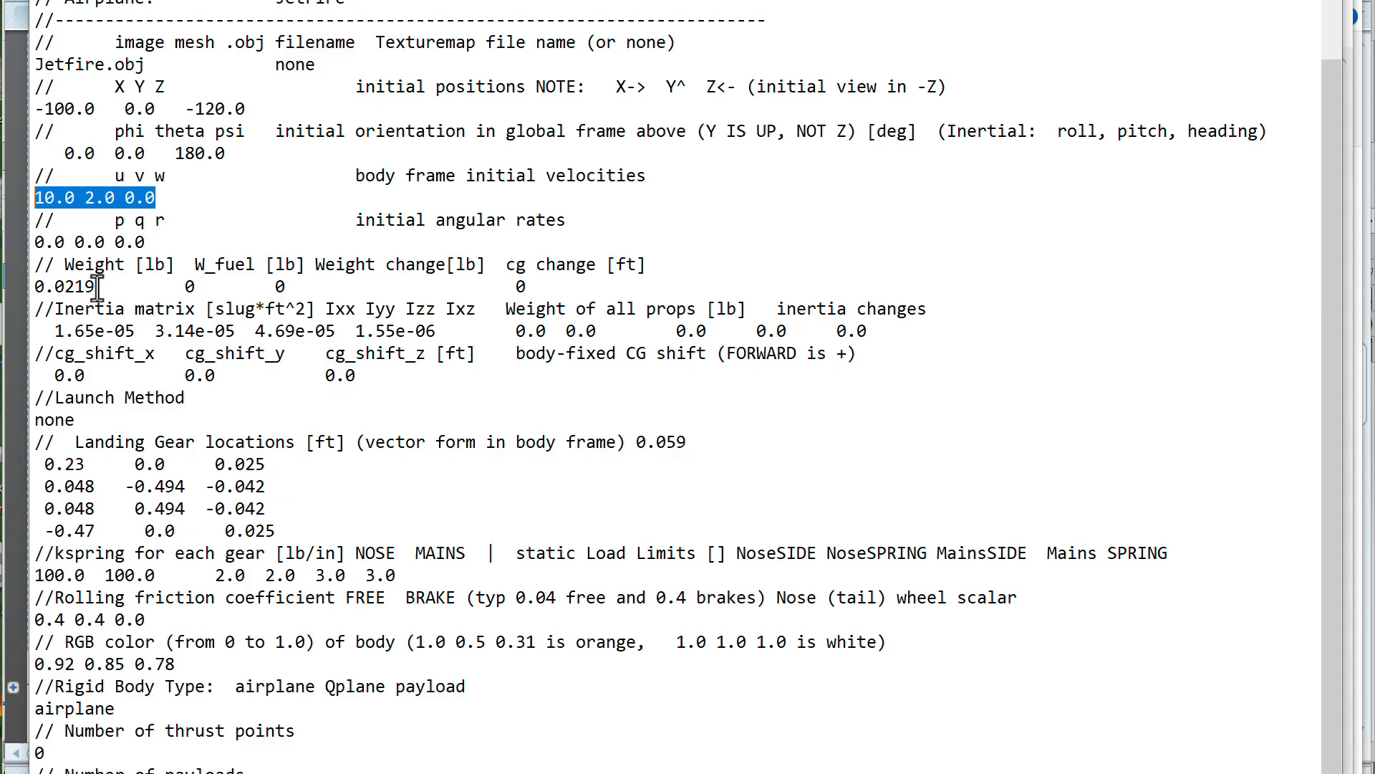
left_click_drag(96, 287, 33, 286)
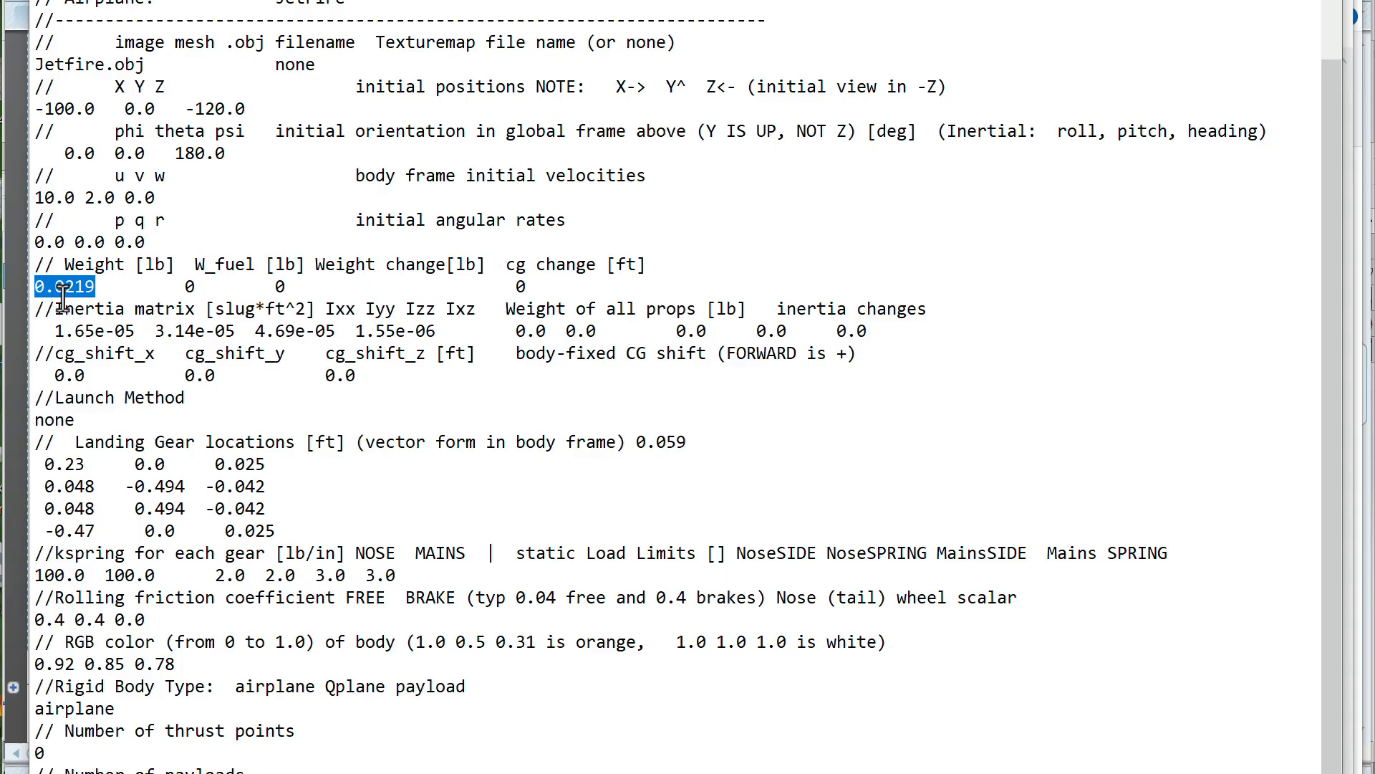
left_click(89, 288)
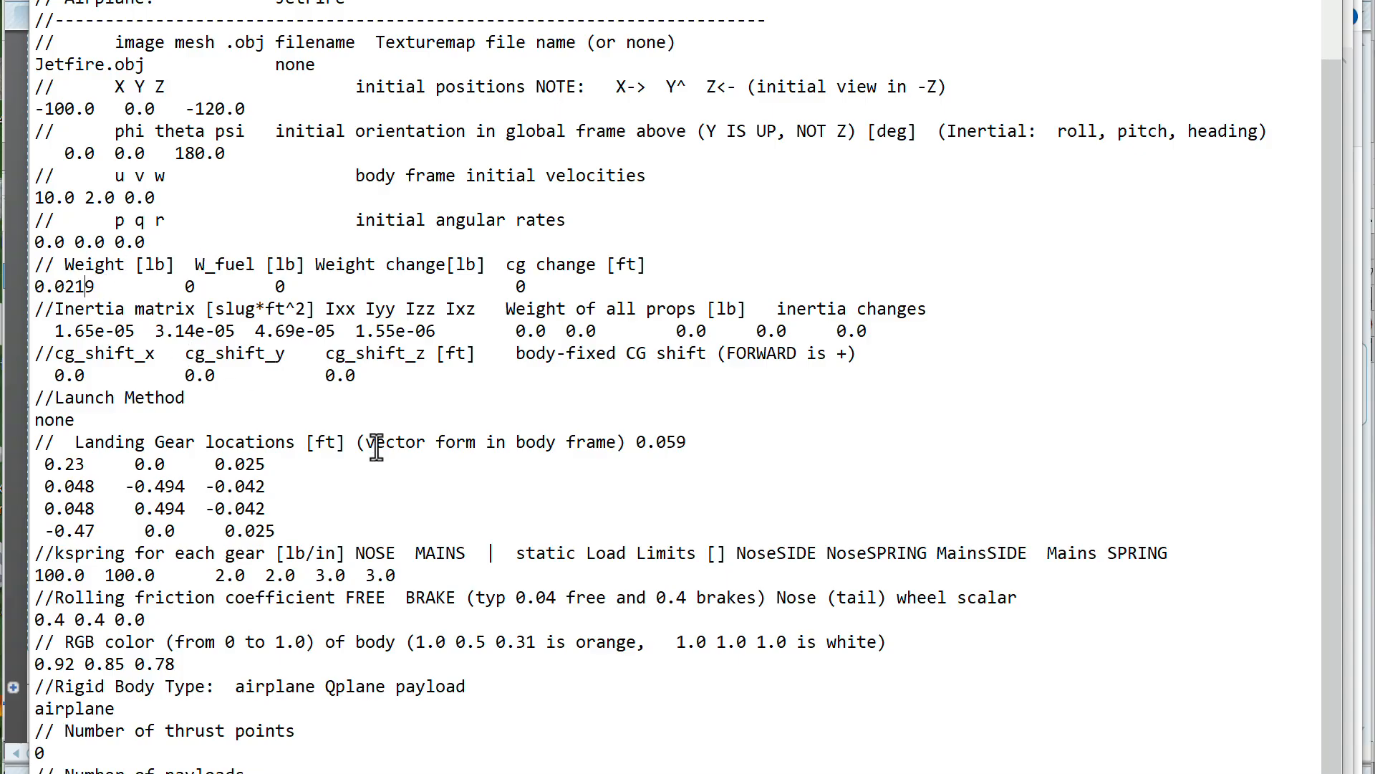
left_click_drag(94, 287, 21, 288)
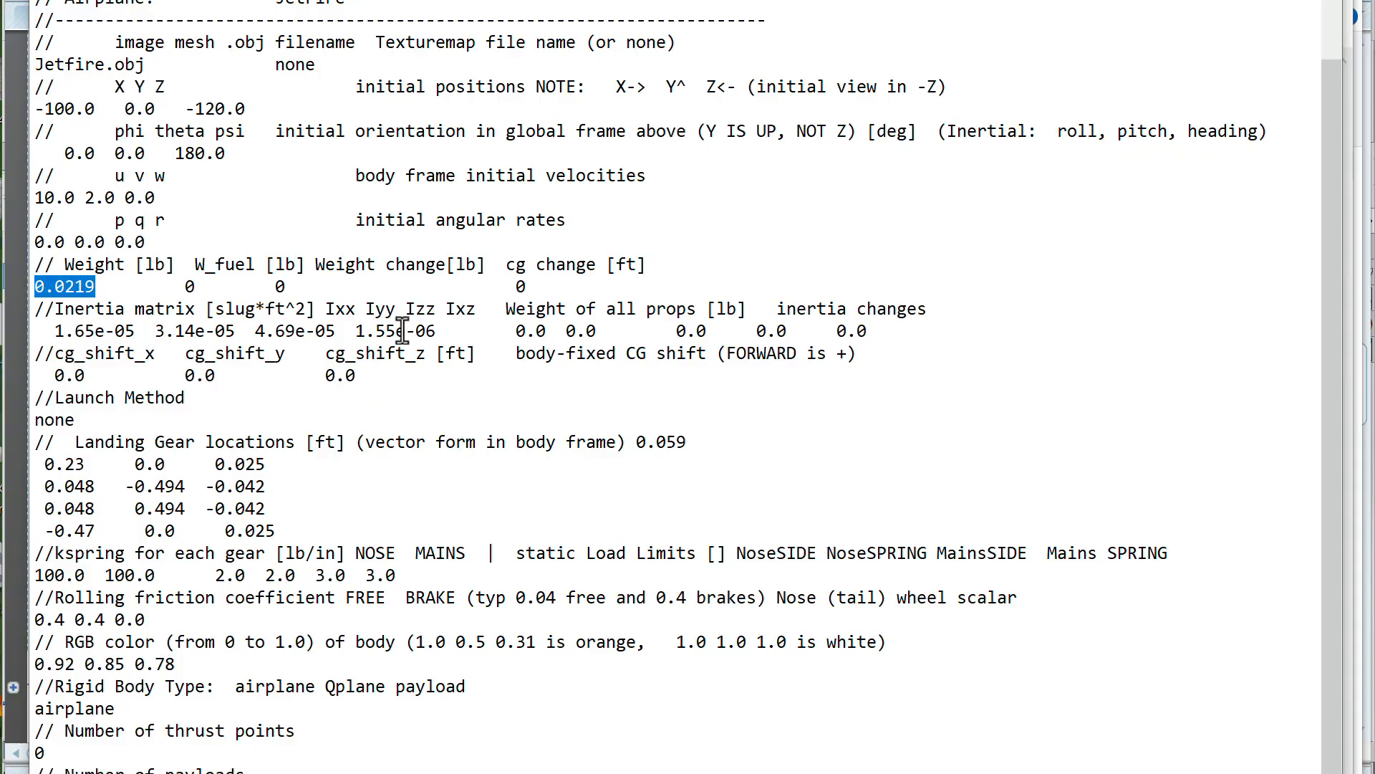
left_click_drag(439, 331, 33, 334)
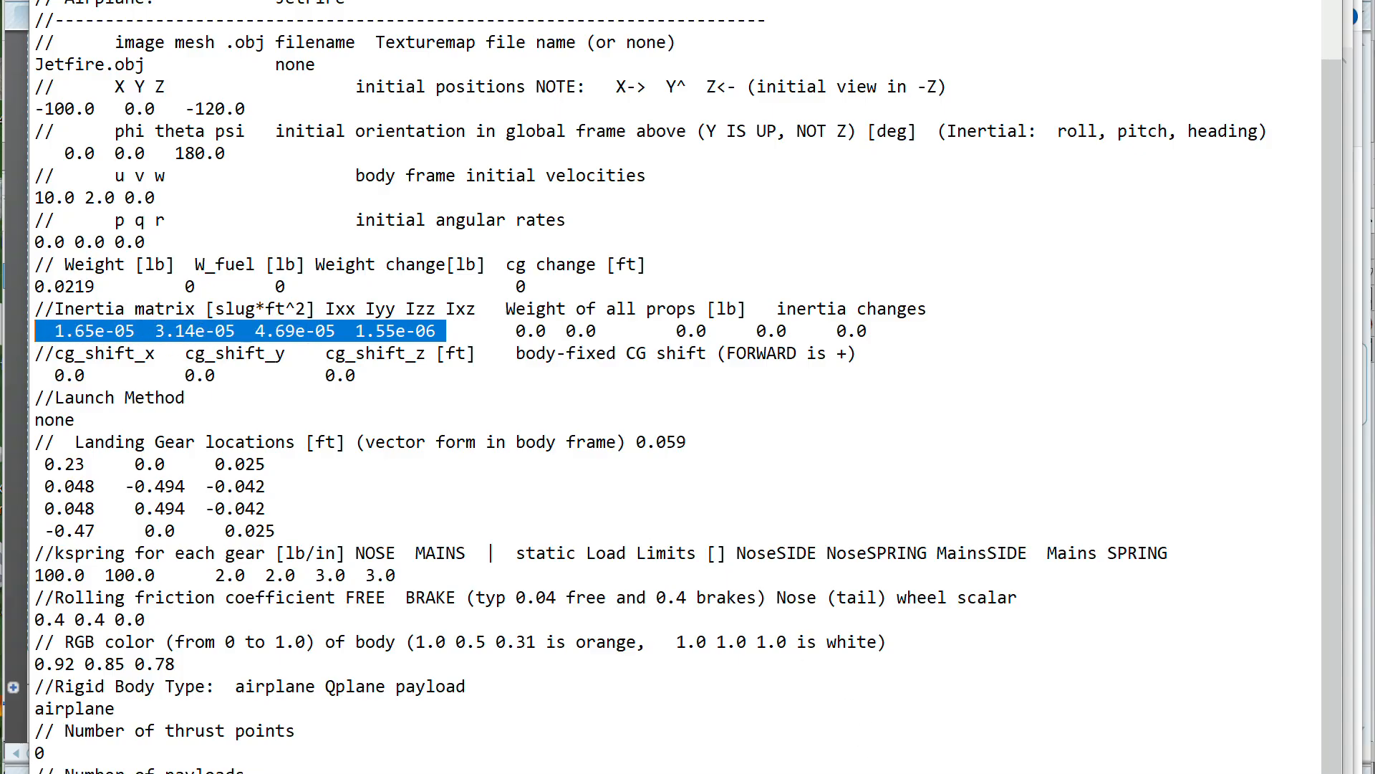
Switch to the StabCon_D worksheet and check the Manual Inertia Input values against the inertia entries in Vehicle_RB.atb
key("alt+Tab")
scroll(622, 322, "up", 3)
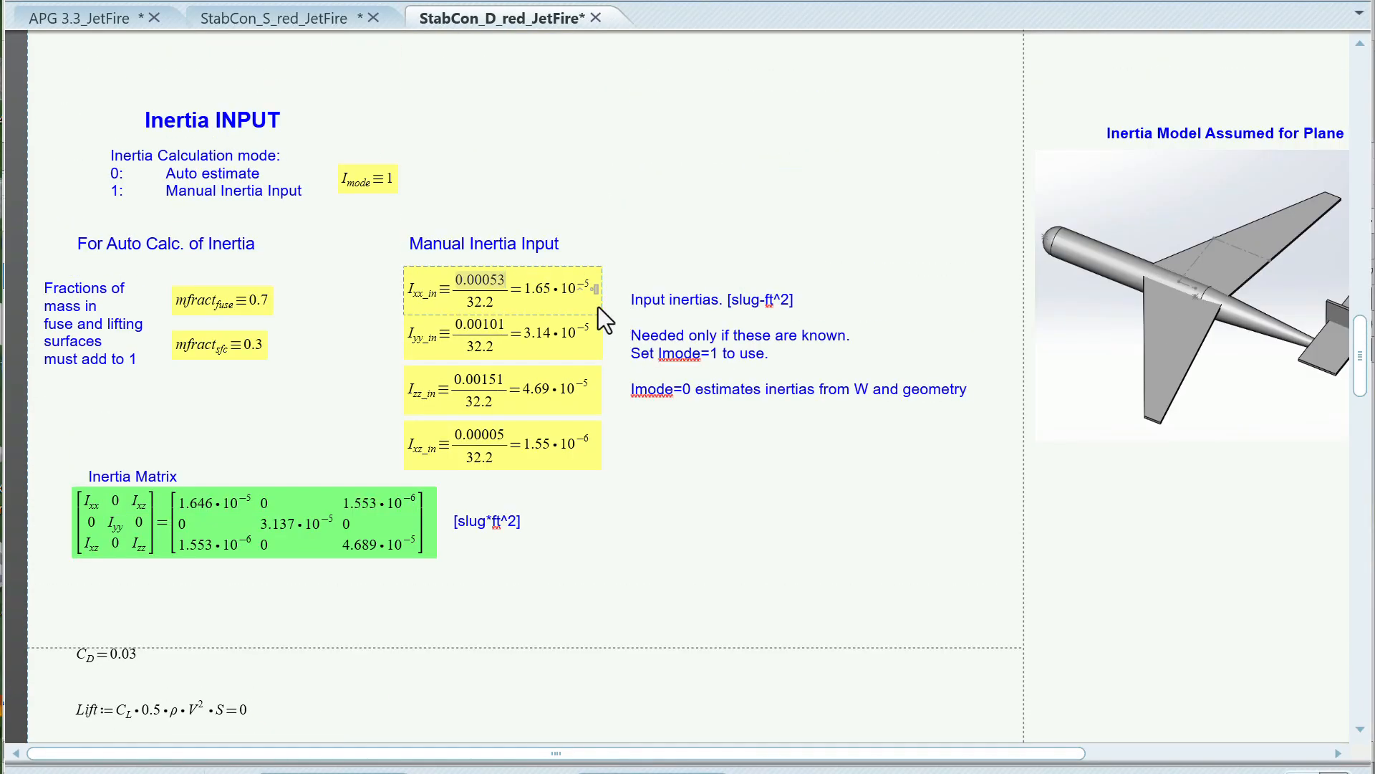
left_click(548, 333)
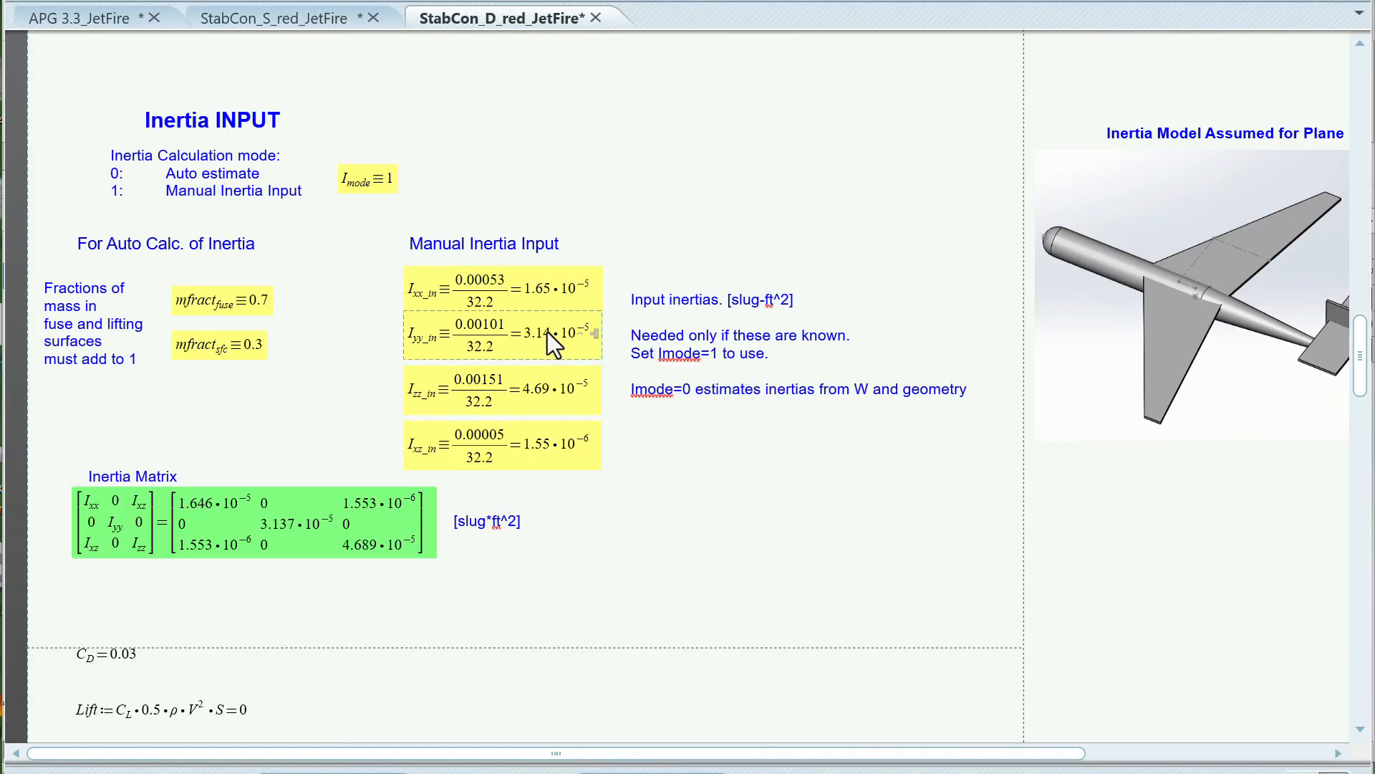
left_click(552, 447)
Return to Vehicle_RB.atb and the JetFire folder, and switch to the RBS_Aero simulator window
key("alt+Tab")
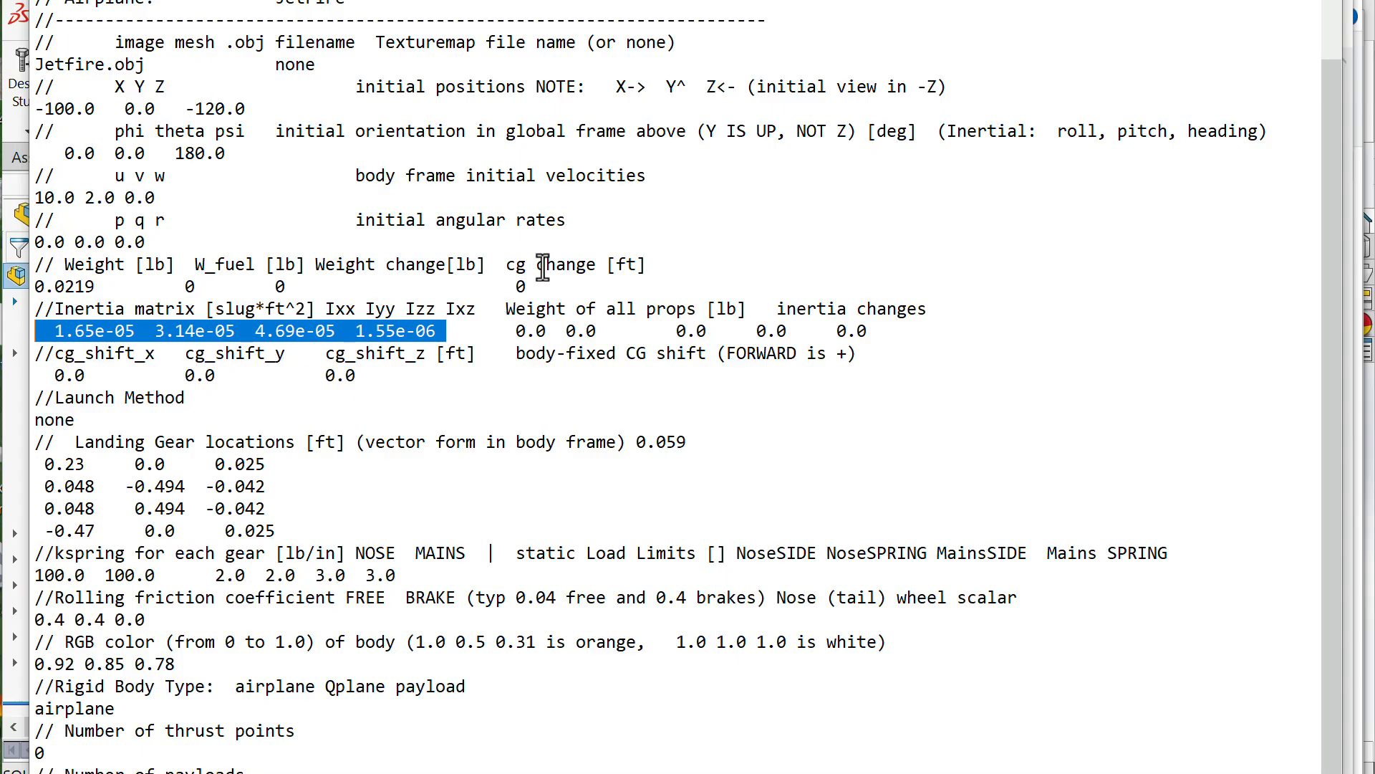
key("alt+Tab")
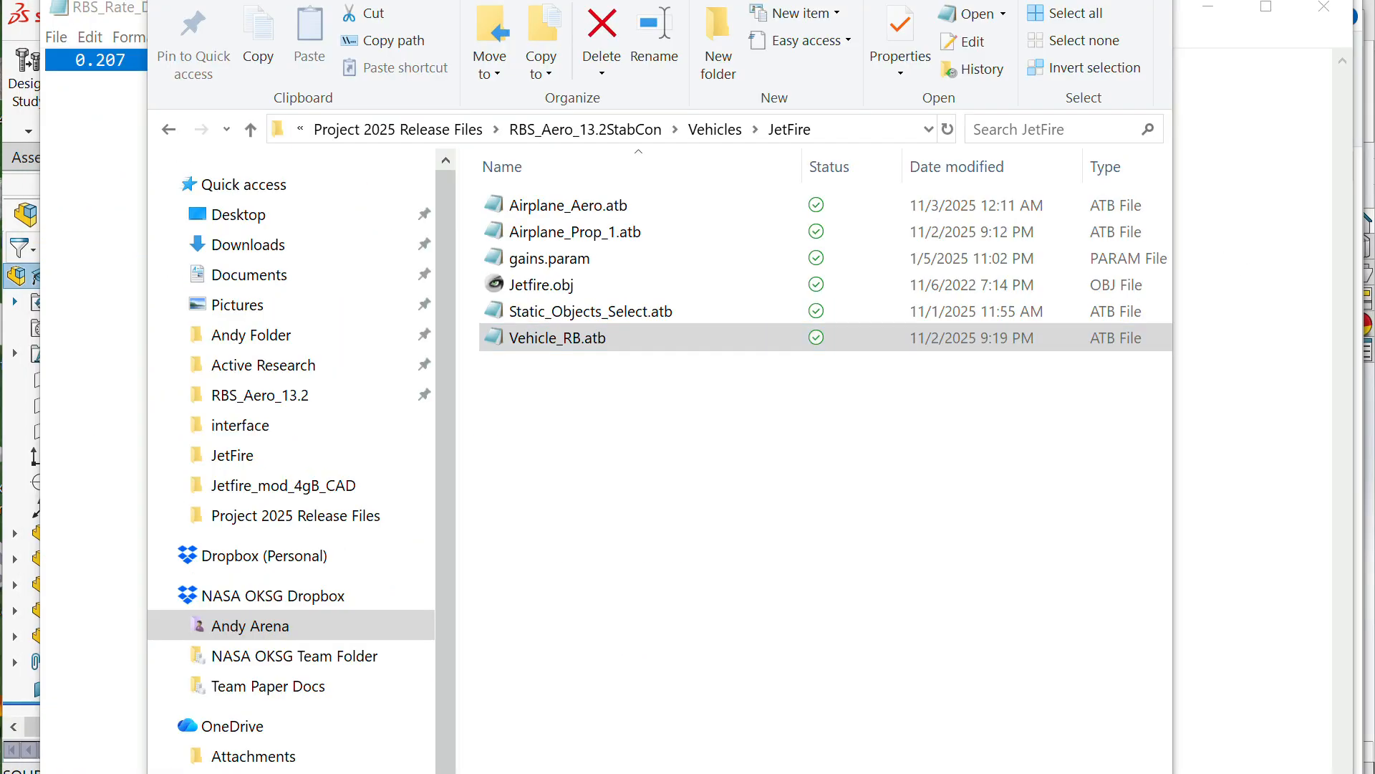
key("alt+Tab")
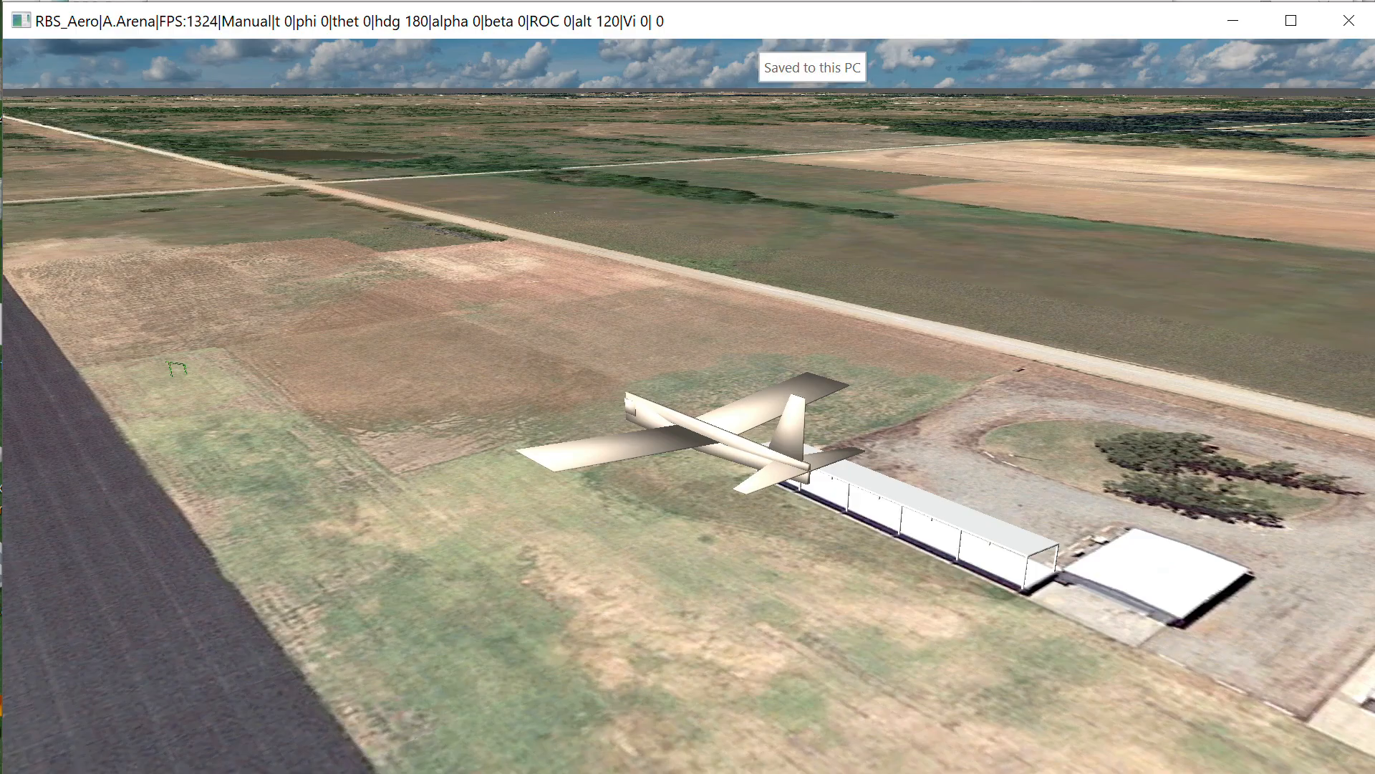
Close the running simulator, relaunch RBS_Aero_13.2_StabCon.exe from the RBS_Aero_13.2StabCon folder, load vehicle 0 (JetFire), and reposition the flight window
left_click(1349, 20)
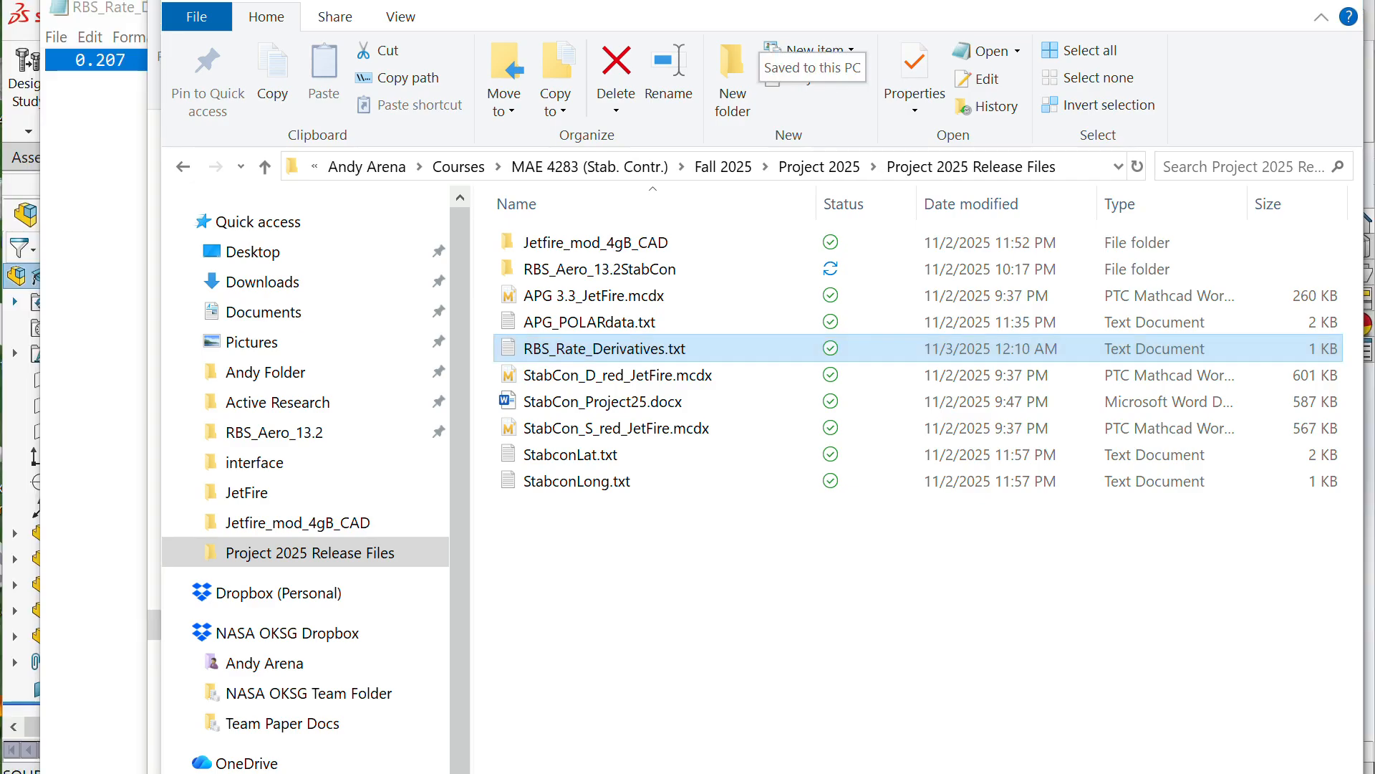
double_click(569, 272)
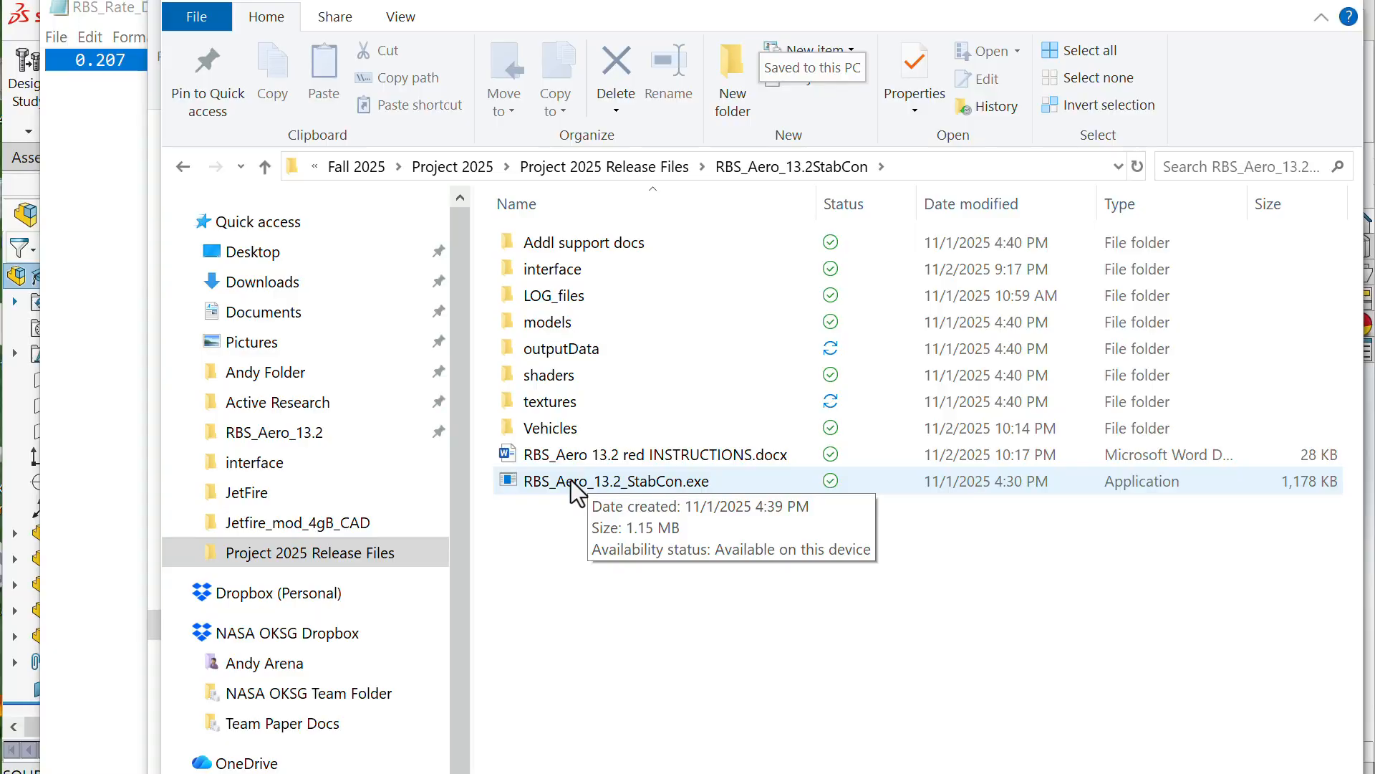
double_click(514, 480)
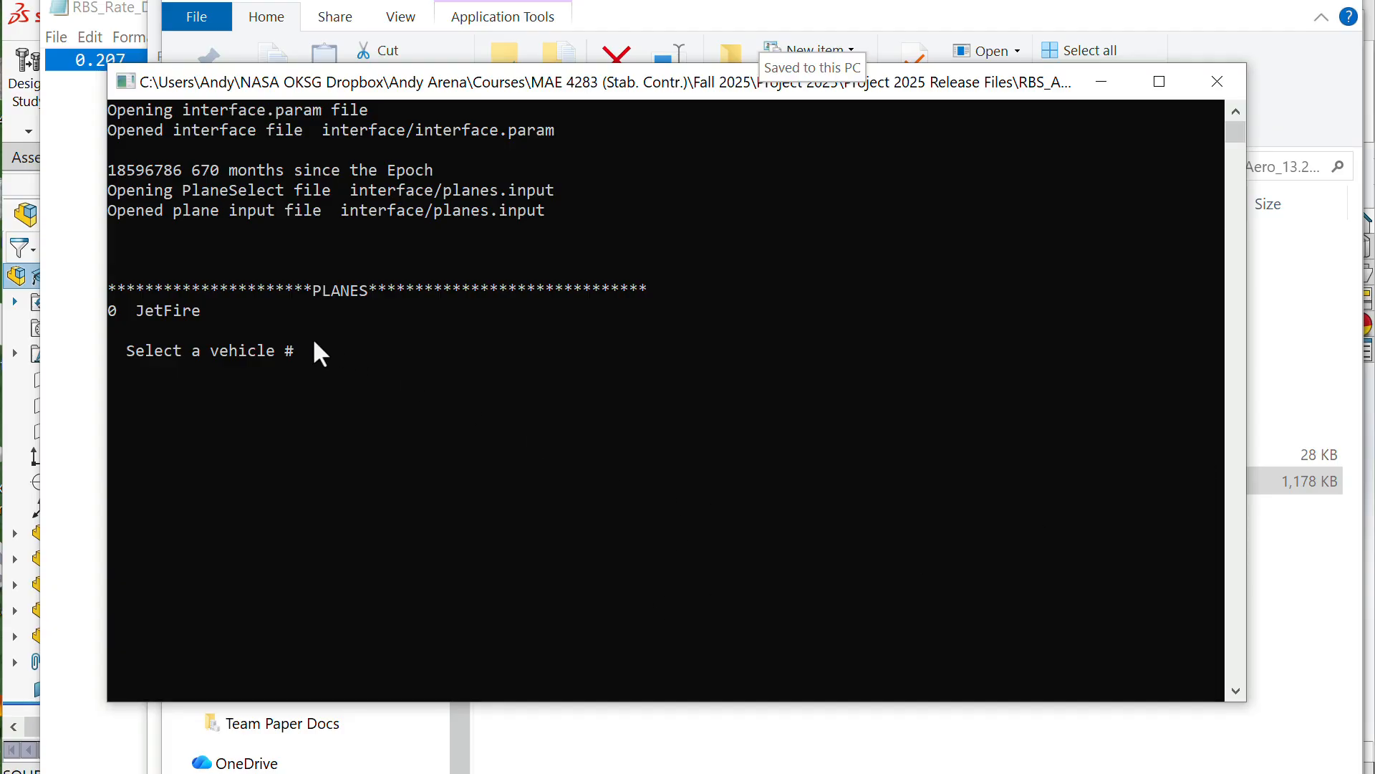
type("0")
key("Return")
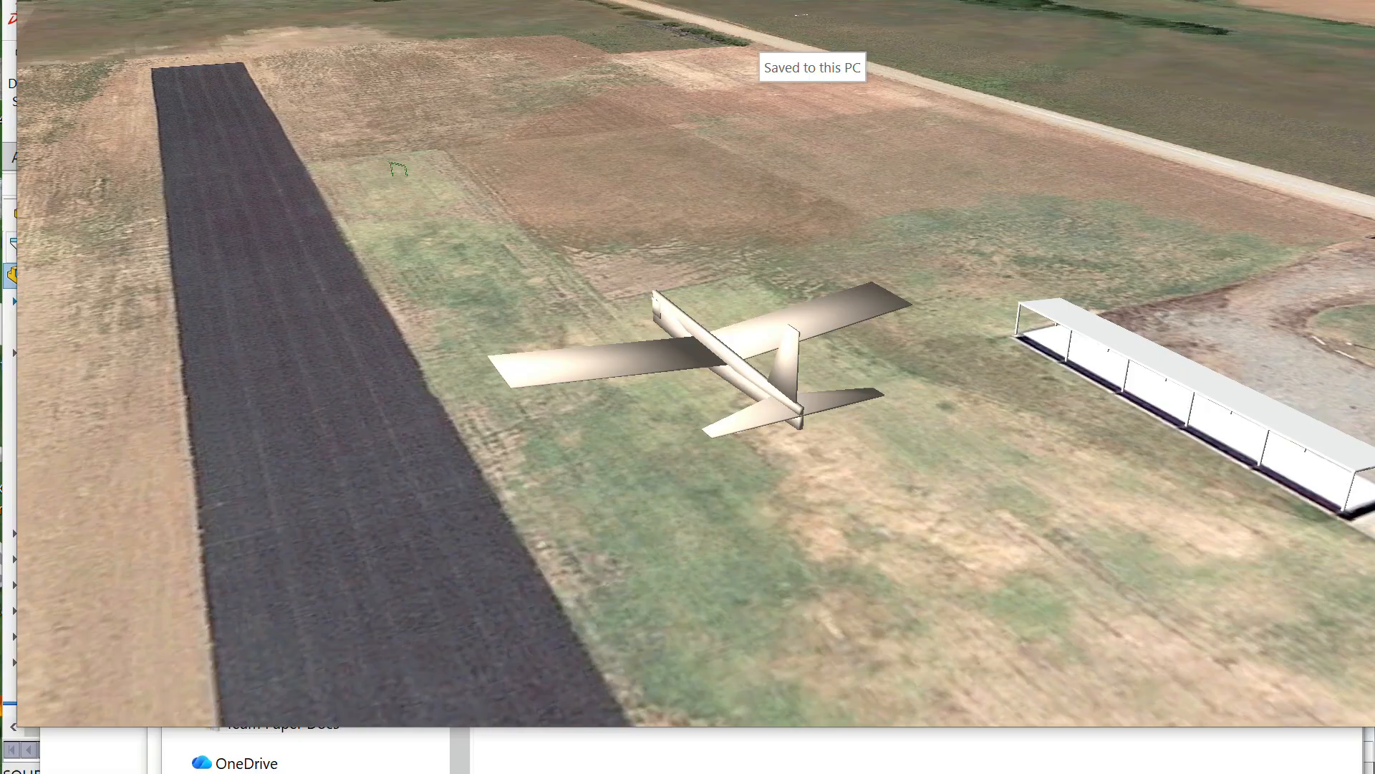
left_click_drag(989, 0, 950, 27)
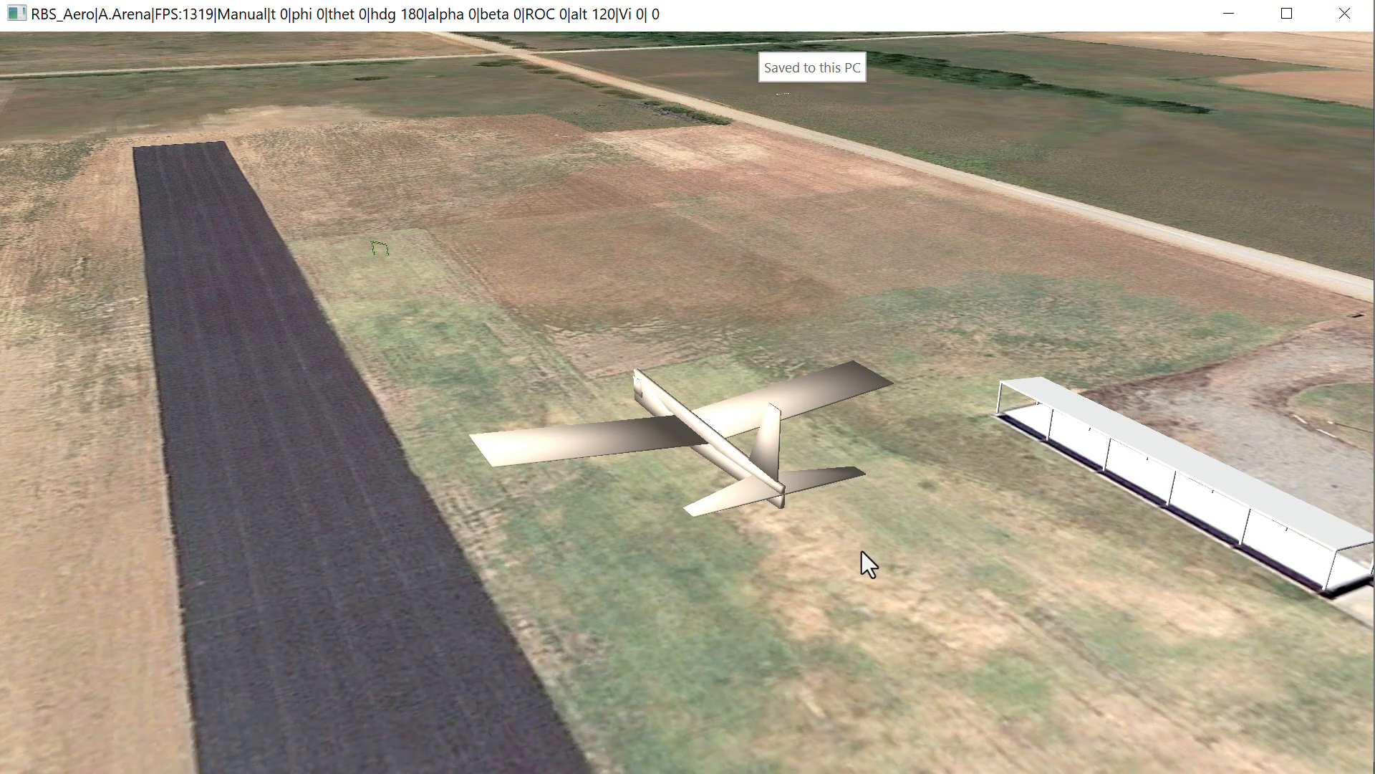
Examine the JetFire at its starting position from the simulator's different camera views and zoom distances
left_click(1132, 530)
key("v")
key("v")
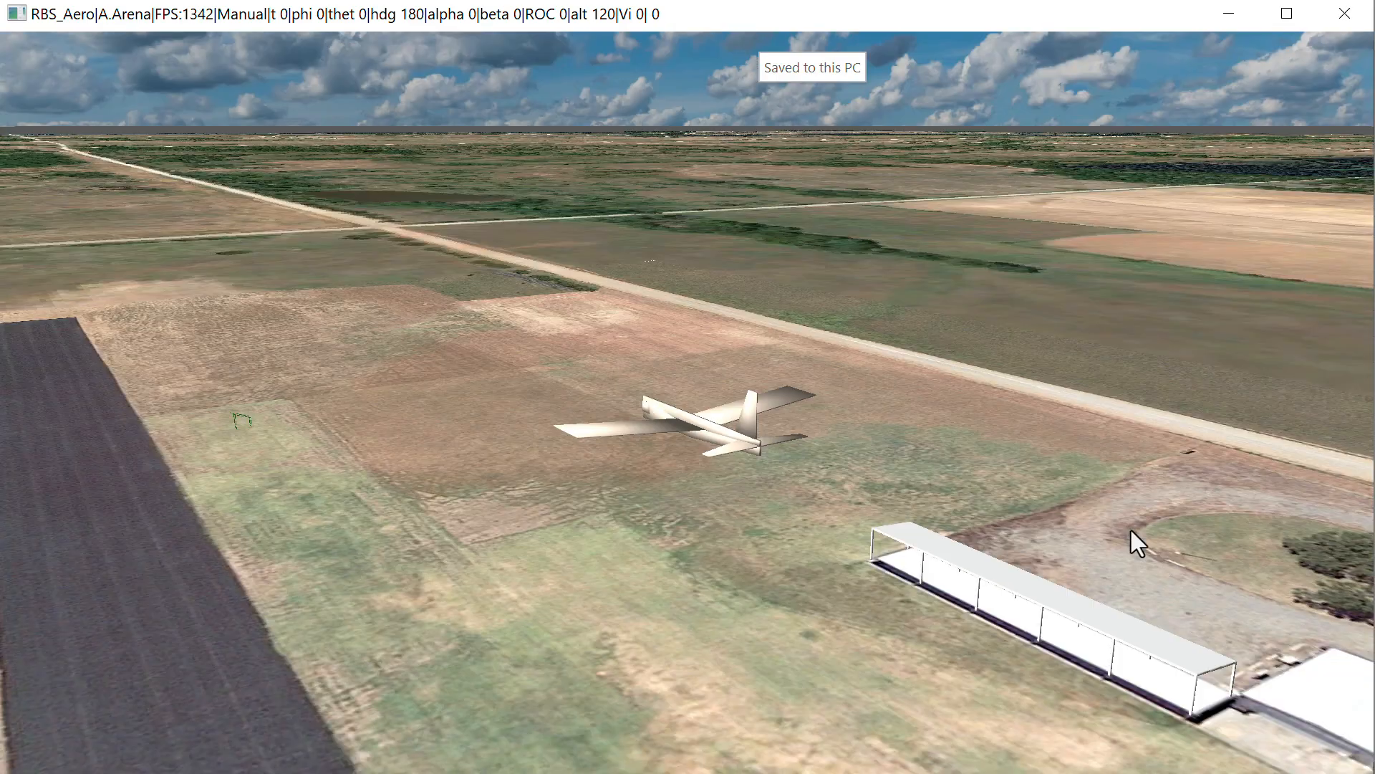
scroll(1132, 530, "down", 1)
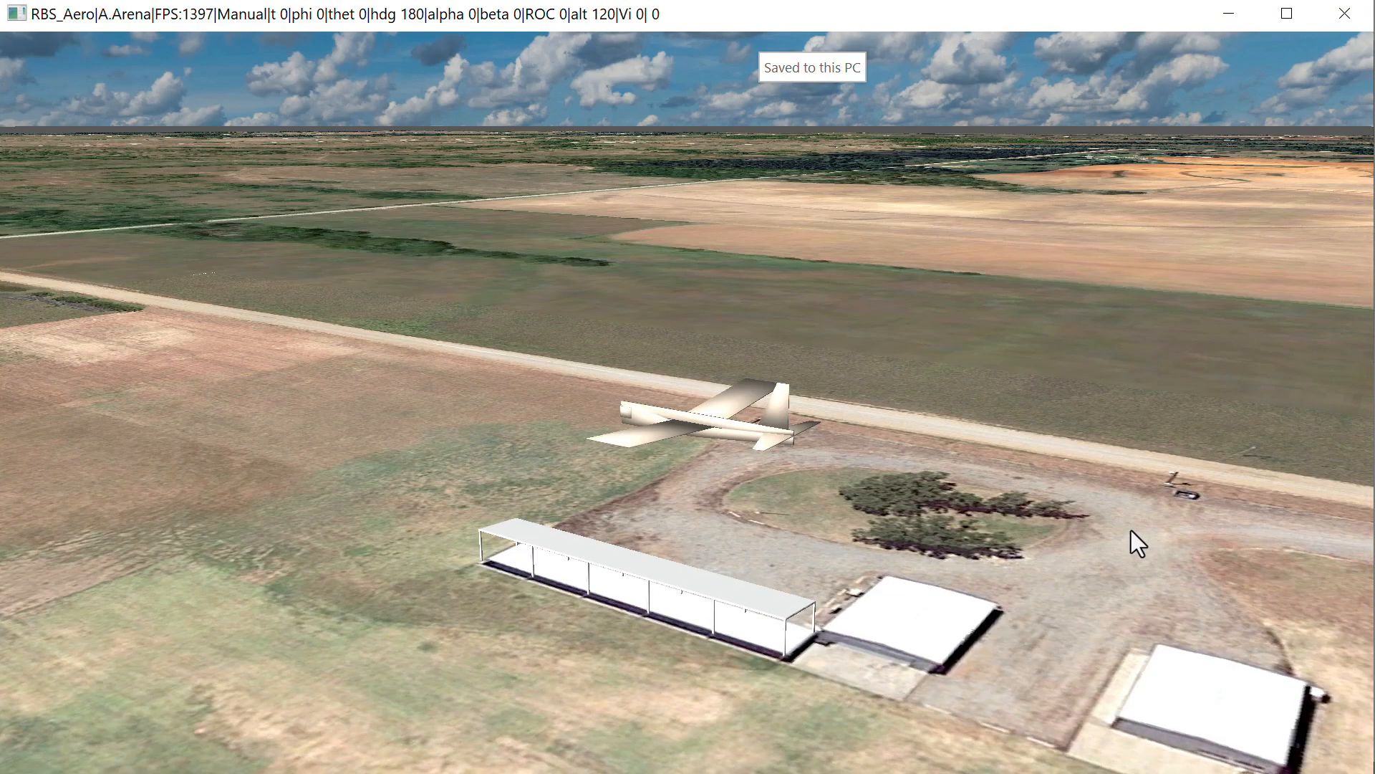
scroll(1131, 530, "up", 2)
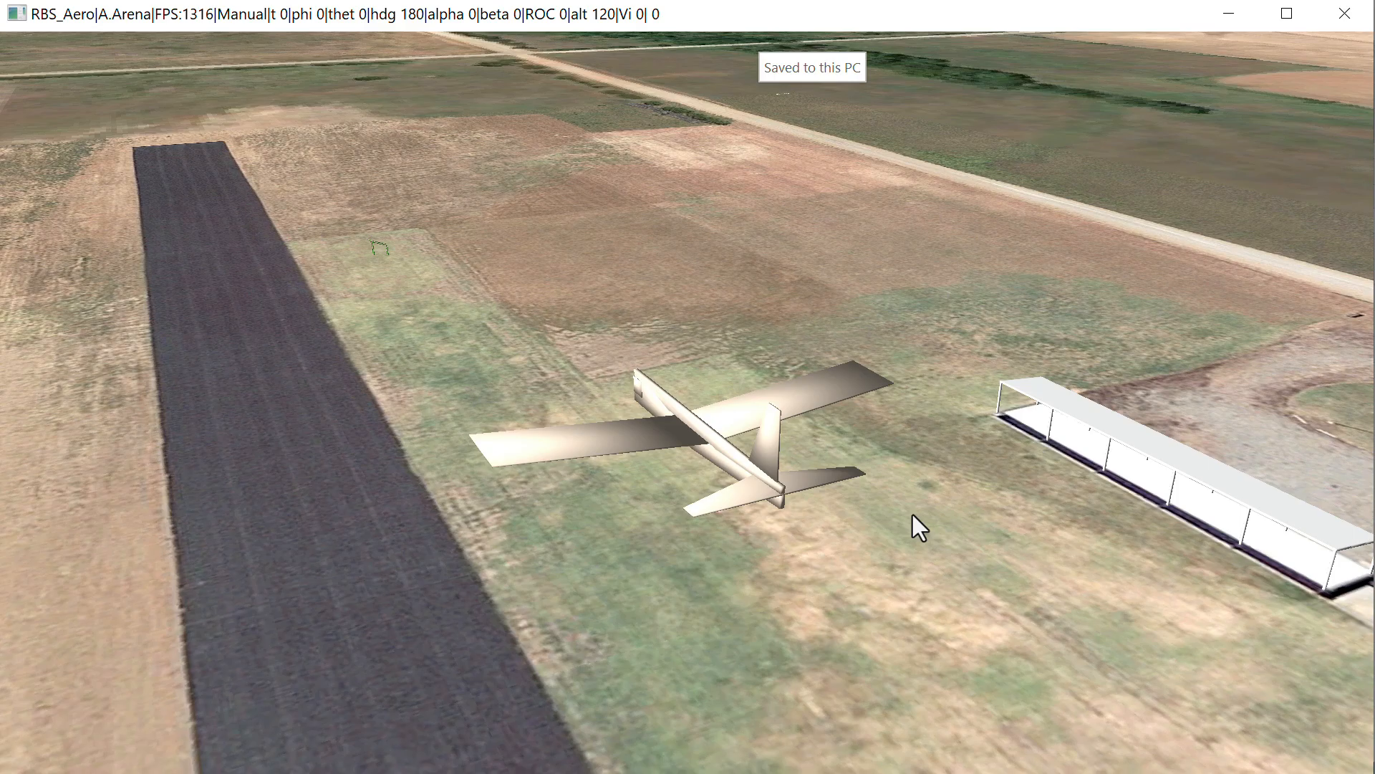
key("v")
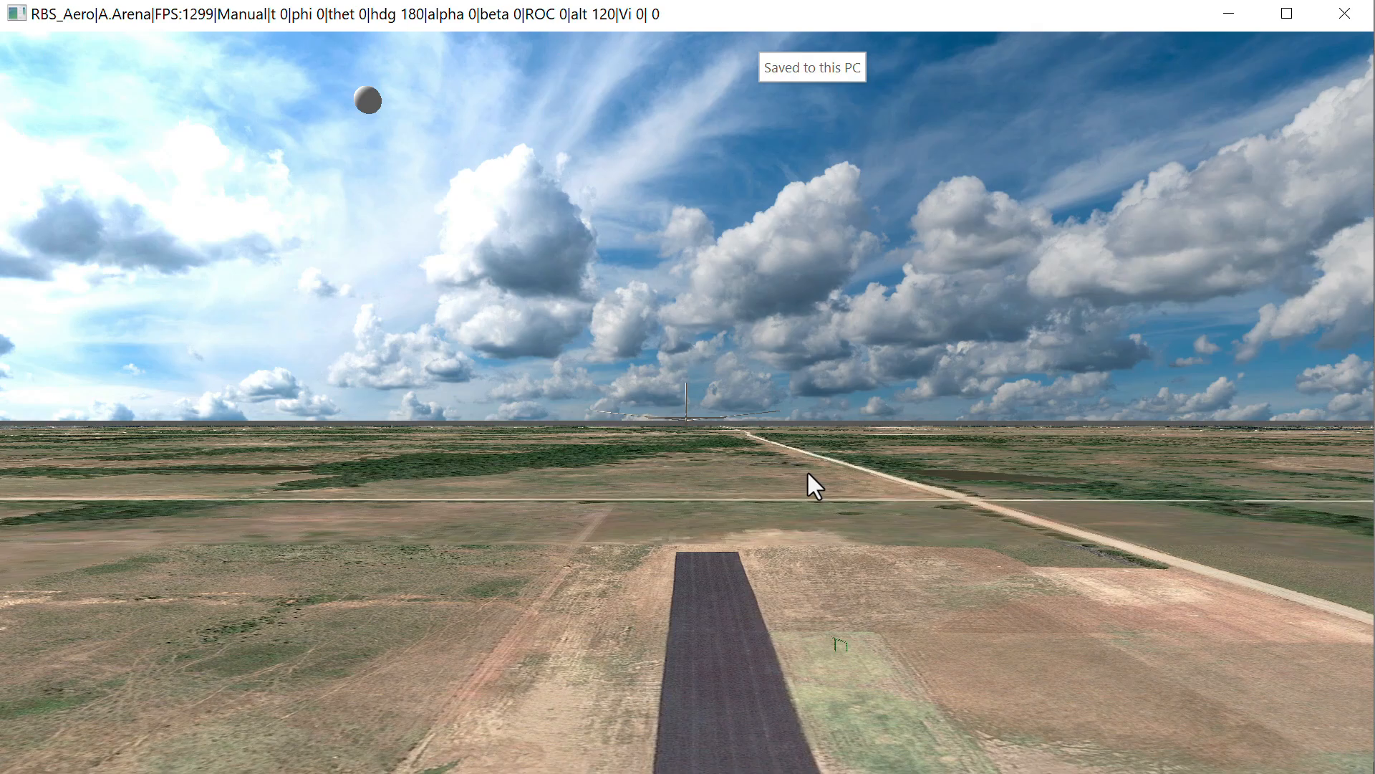
scroll(806, 470, "up", 3)
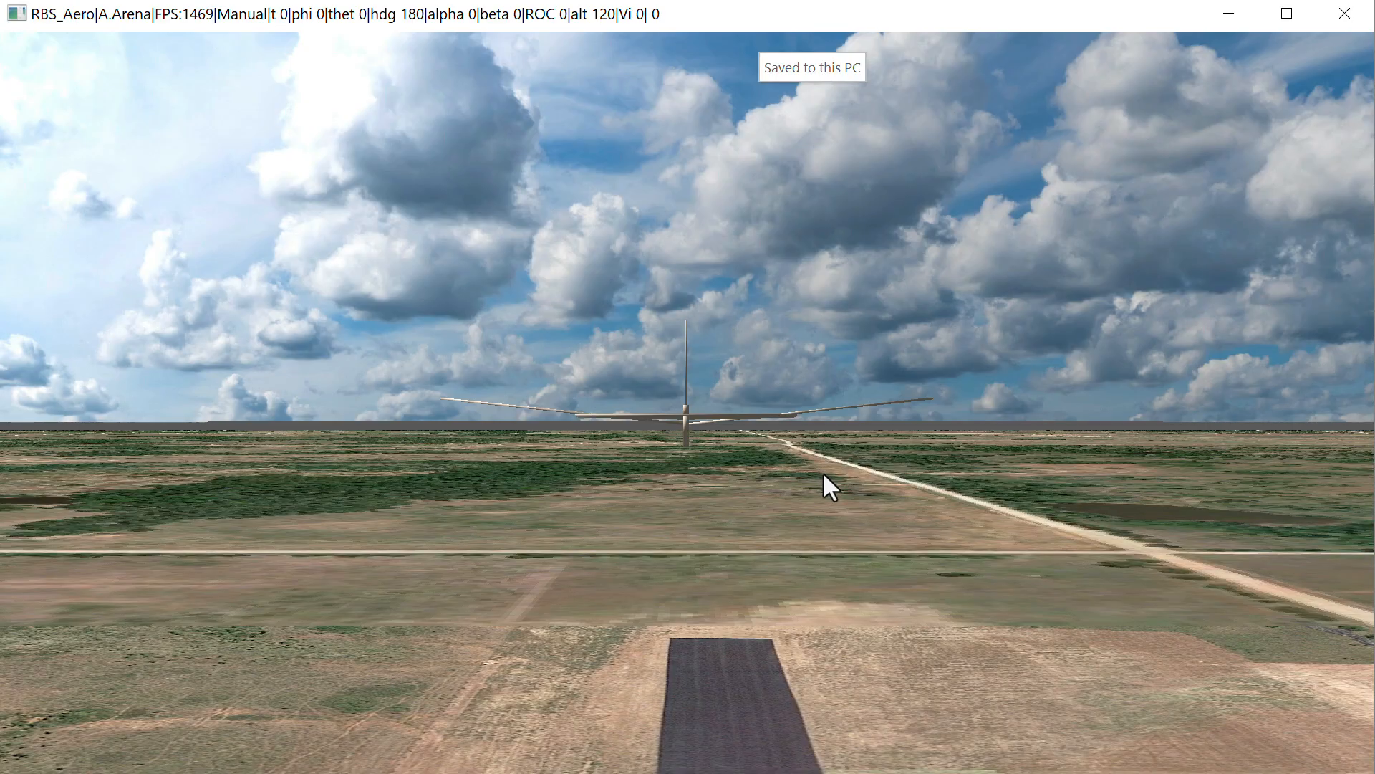
scroll(824, 475, "down", 3)
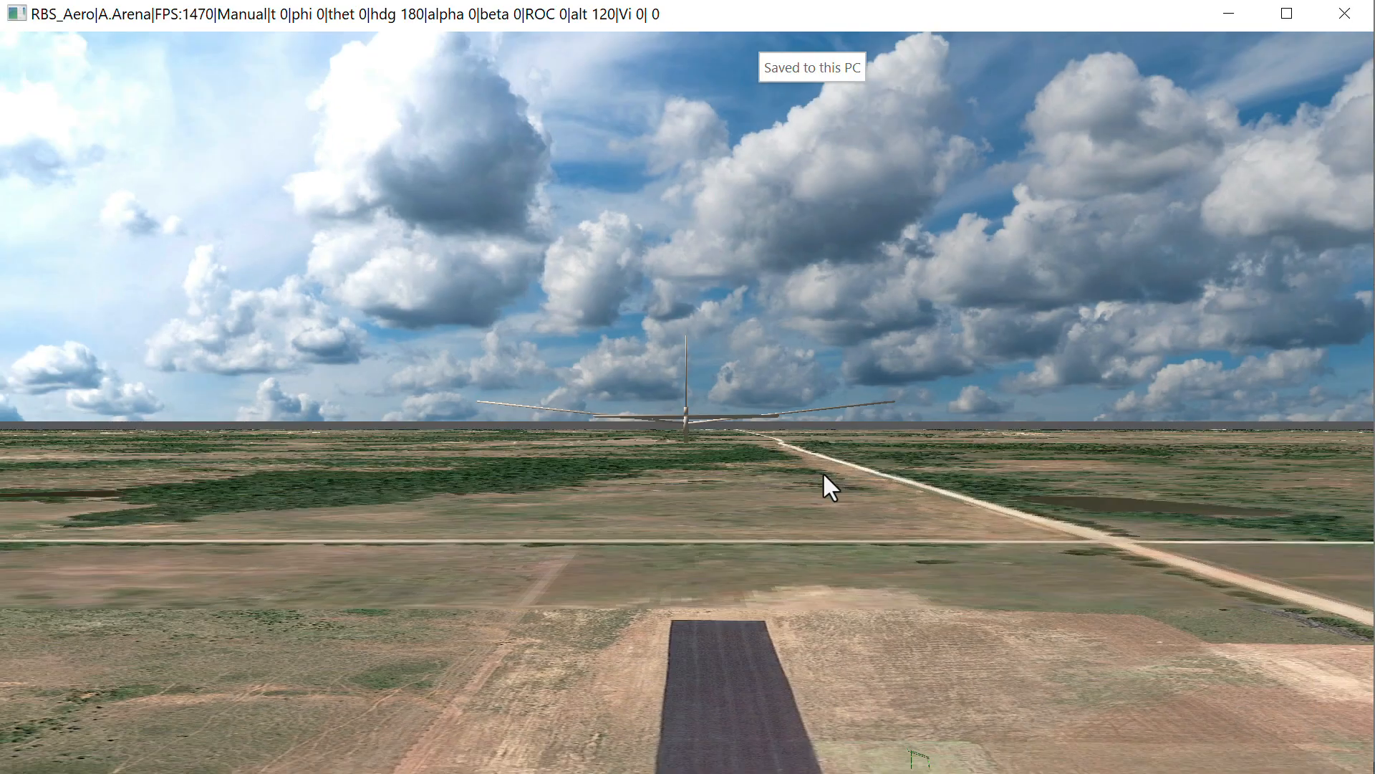
key("v")
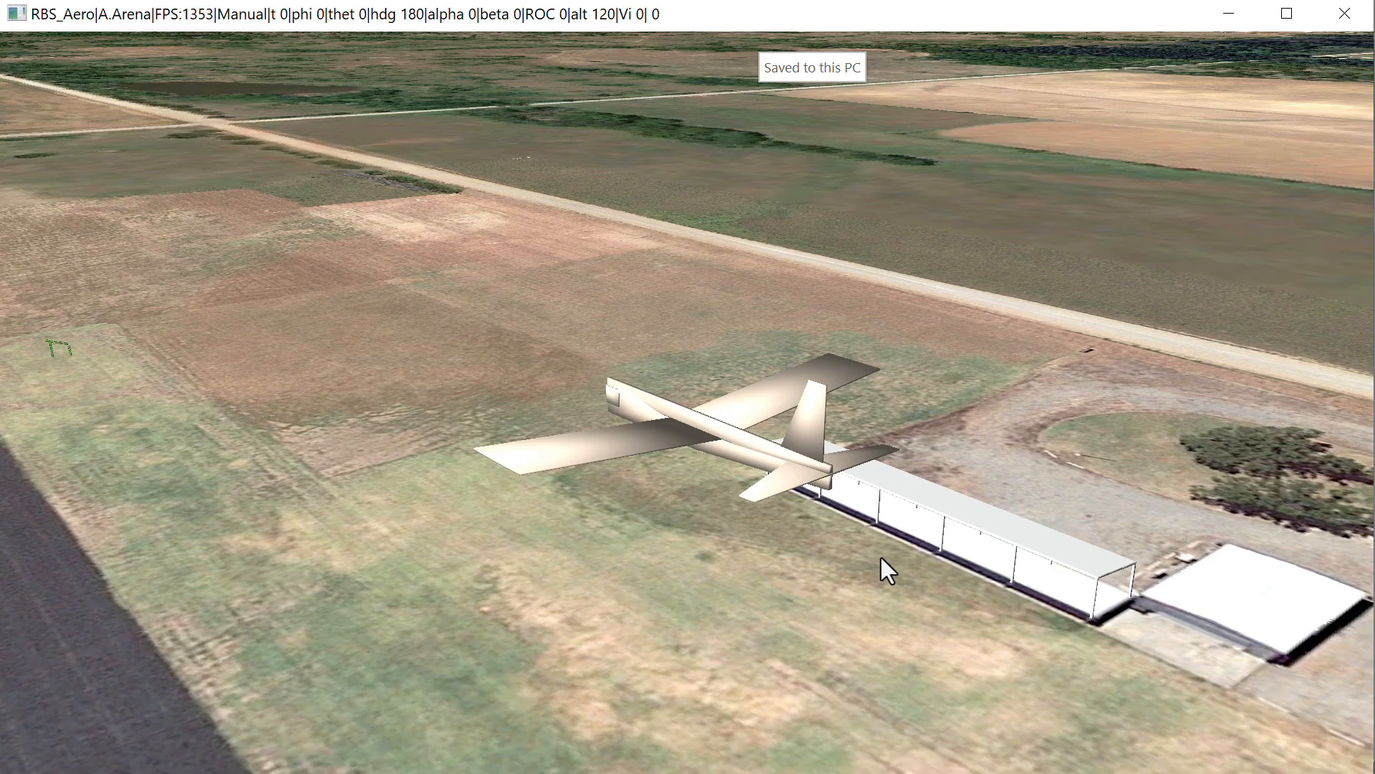
key("v")
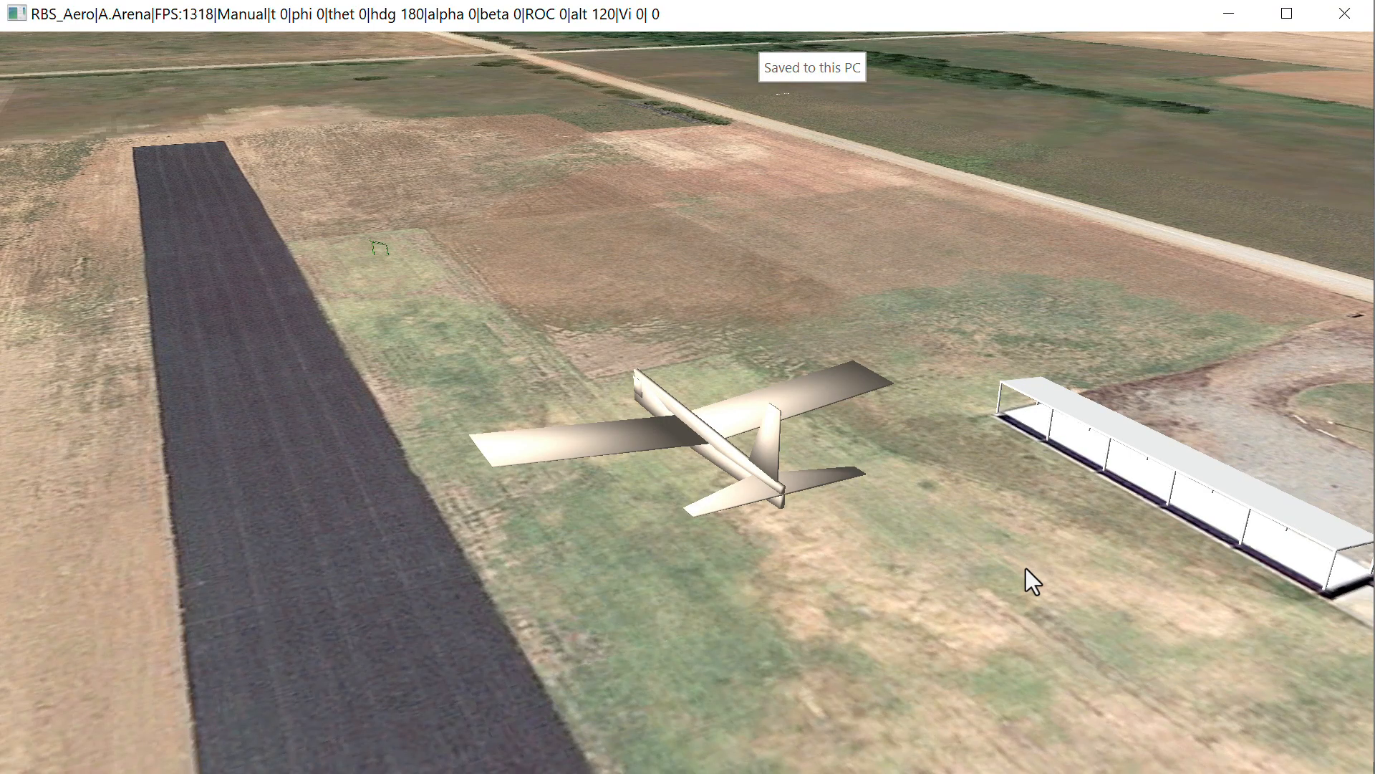
Run JetFire's glide flight from different camera views, resetting the simulation between runs
key("space")
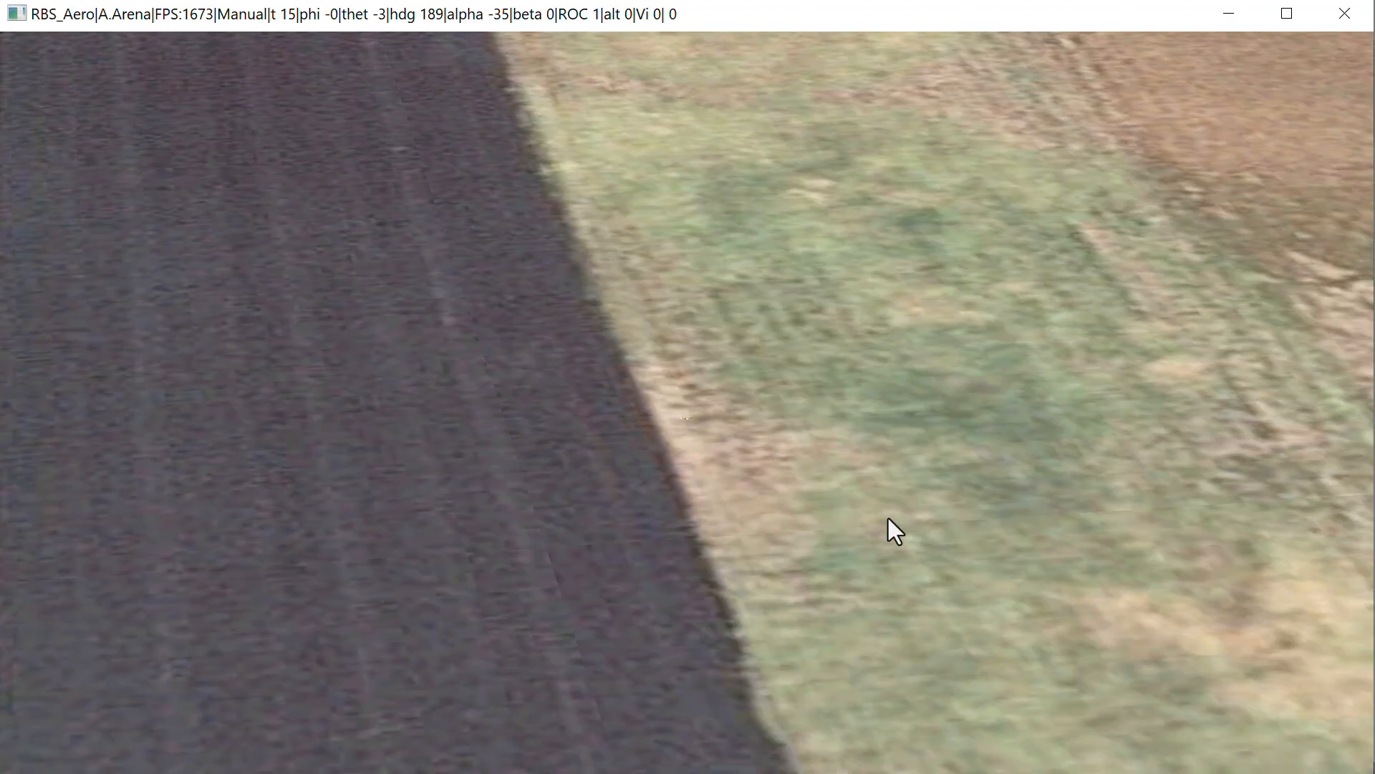
key("r")
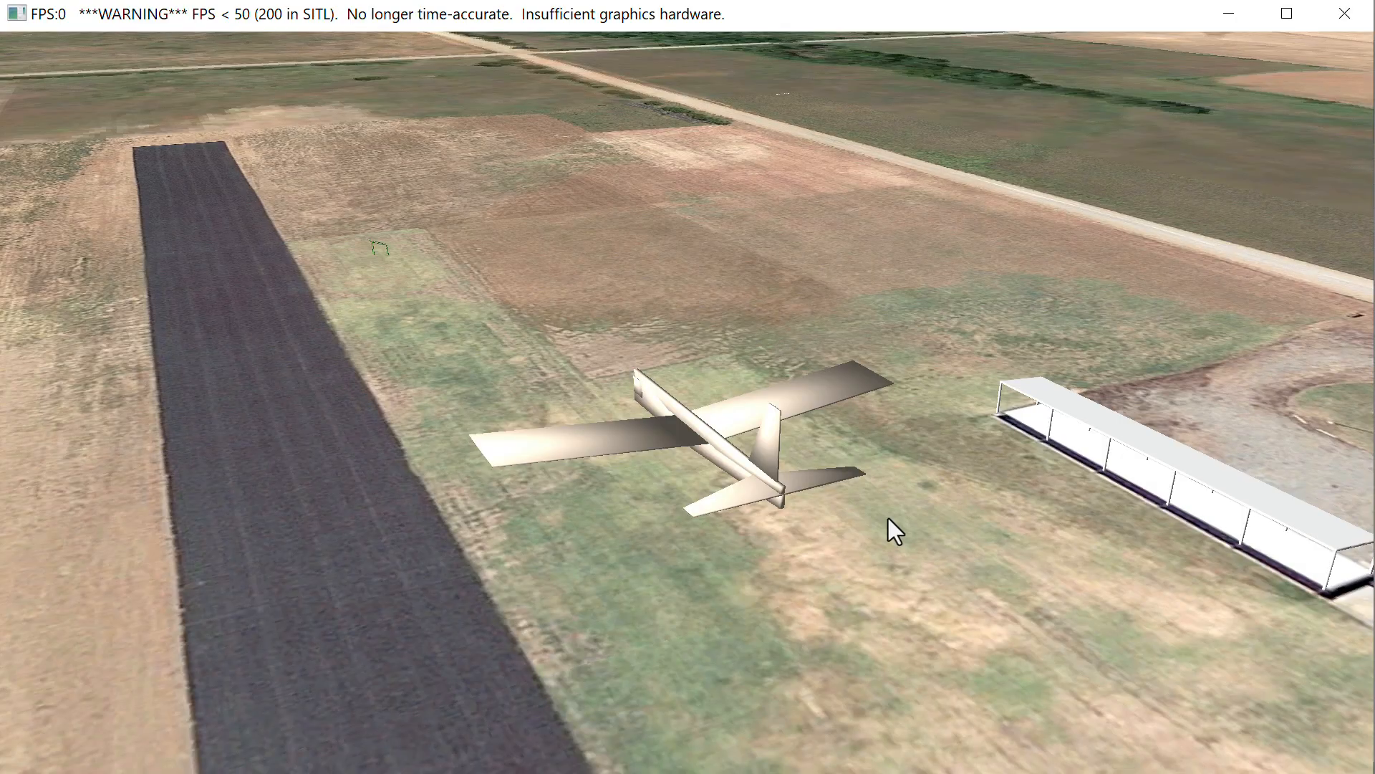
key("v")
key("v")
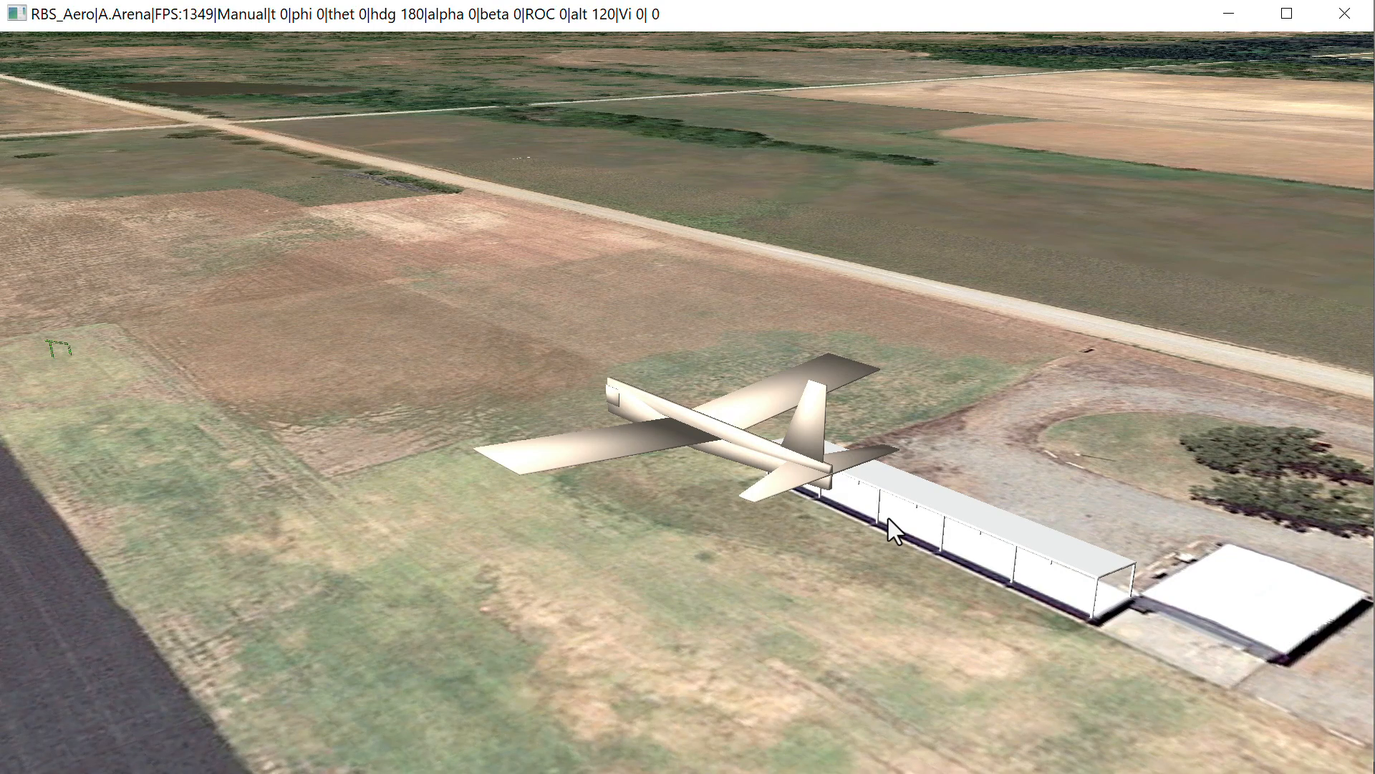
key("p")
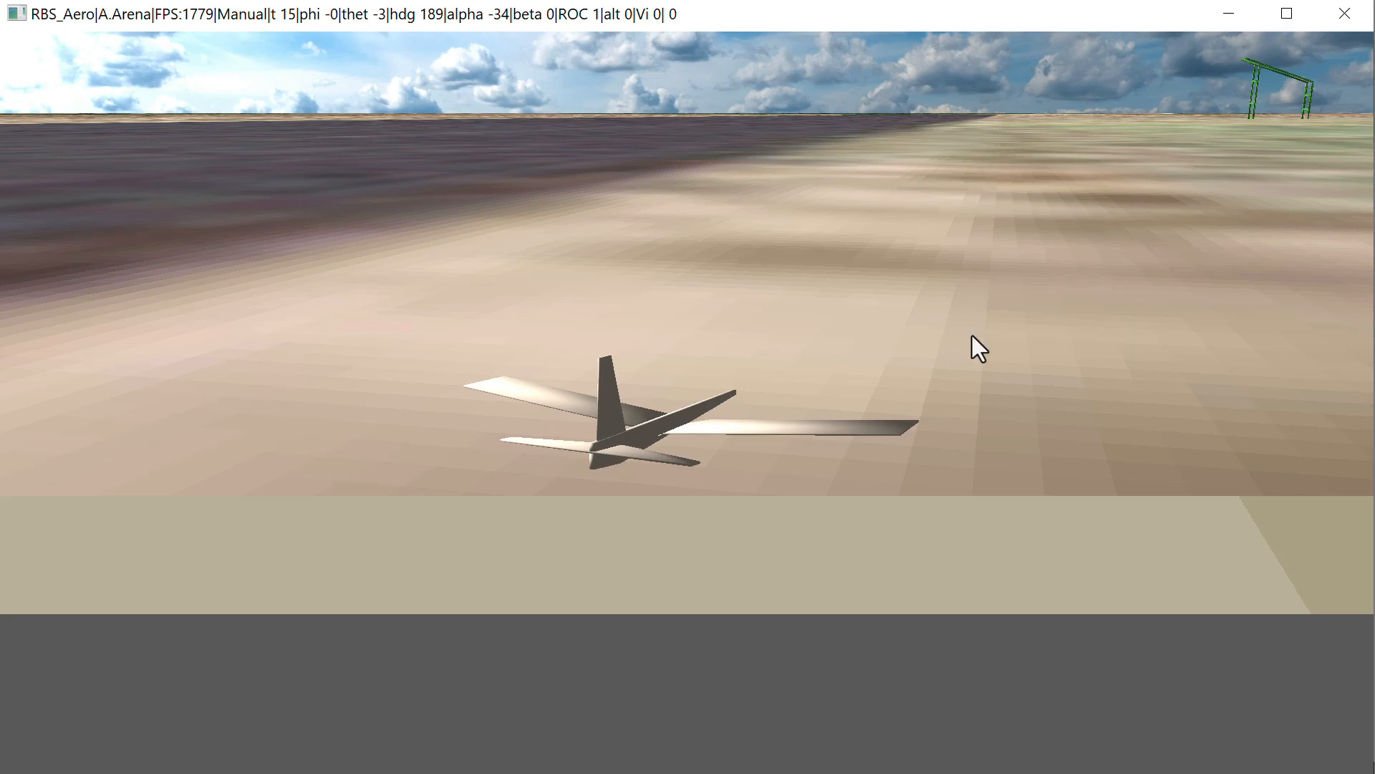
key("r")
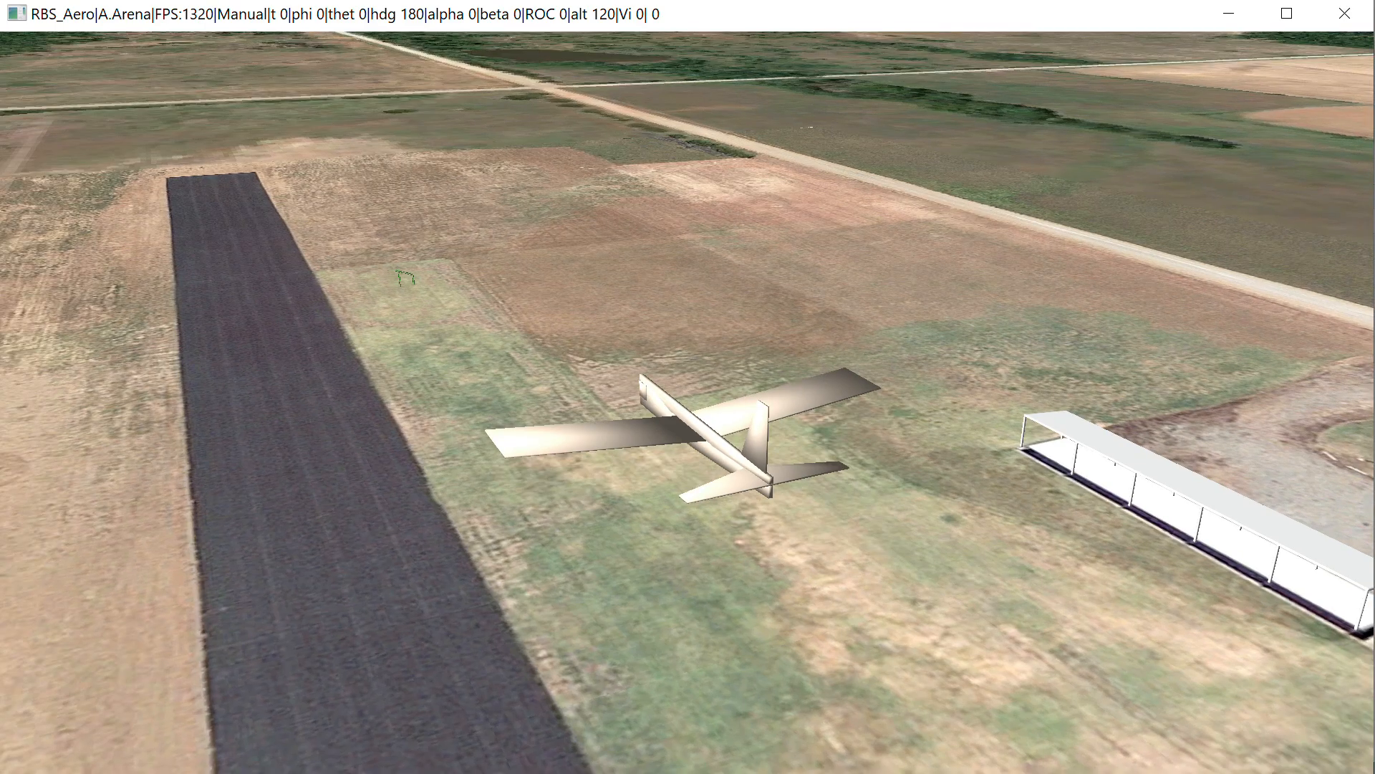
key("space")
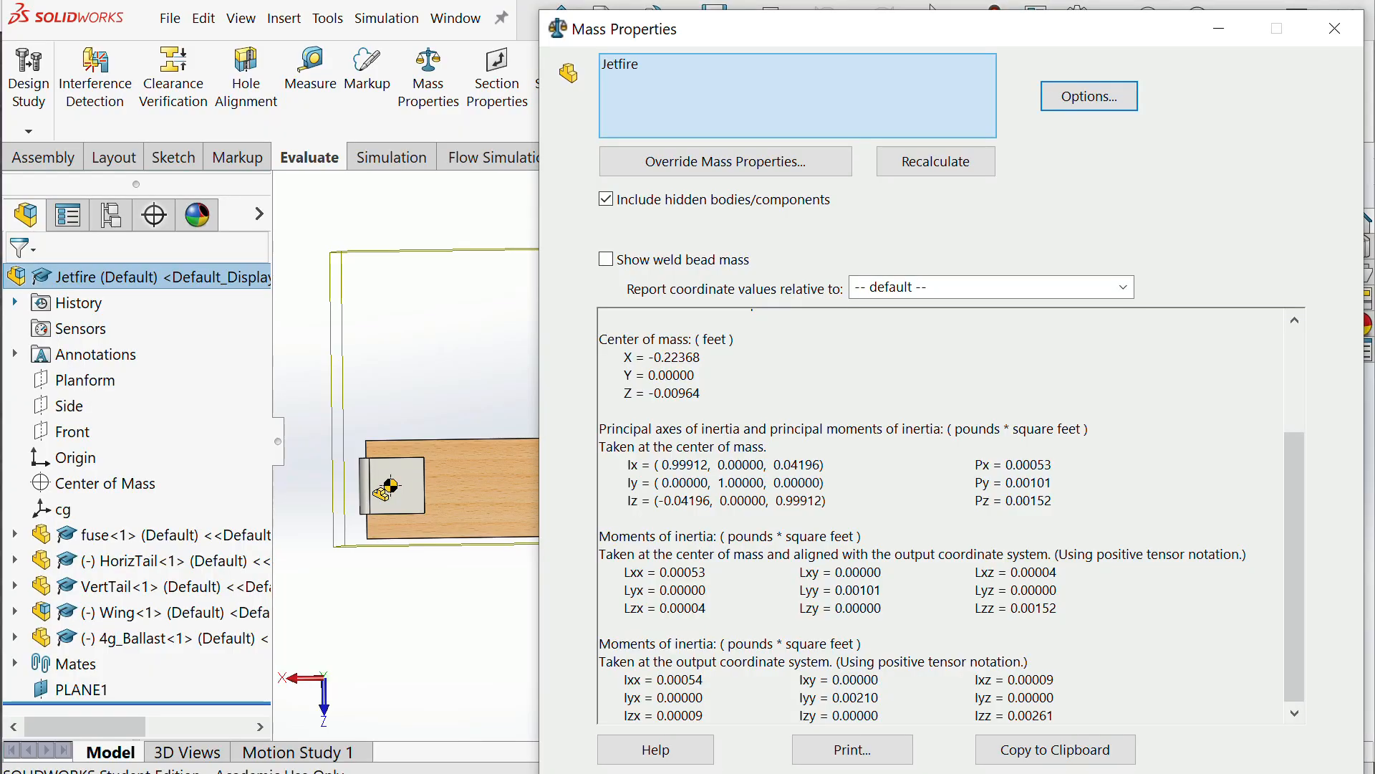
Close the Mass Properties report in SOLIDWORKS and examine the Jetfire assembly's wing, fuselage and tail from the side and in perspective
left_click(1336, 29)
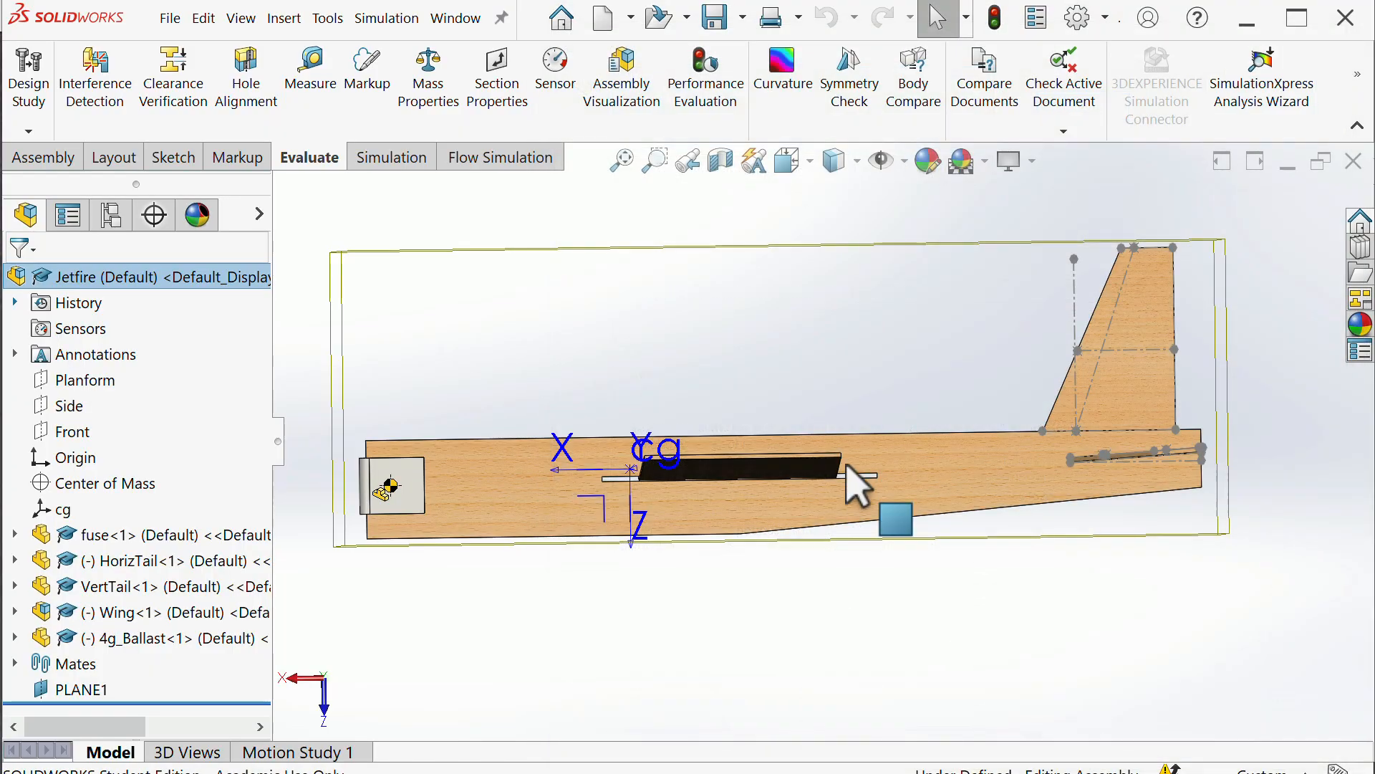
mouse_move(852, 550)
middle_mouse_down()
mouse_move(675, 562)
mouse_move(844, 528)
middle_mouse_up()
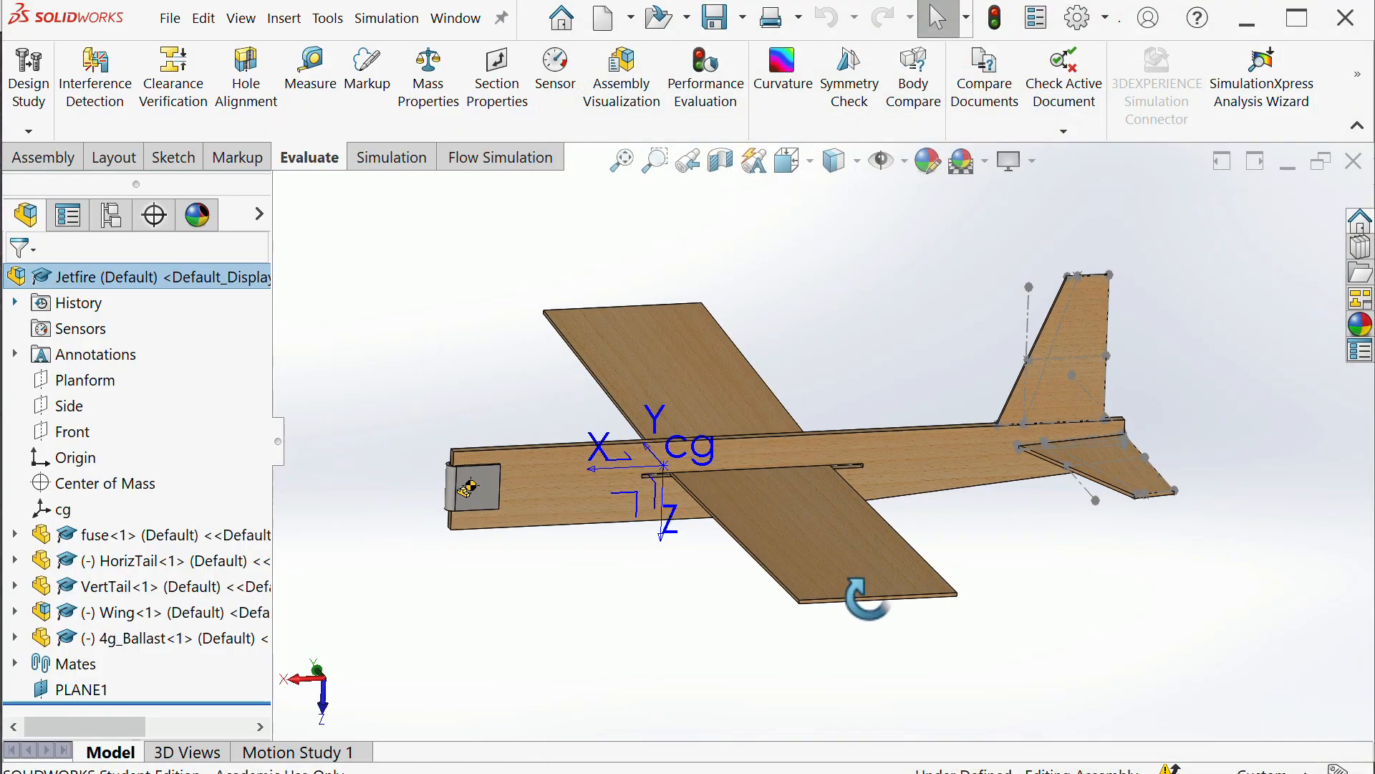
scroll(909, 521, "down", 2)
scroll(910, 518, "up", 3)
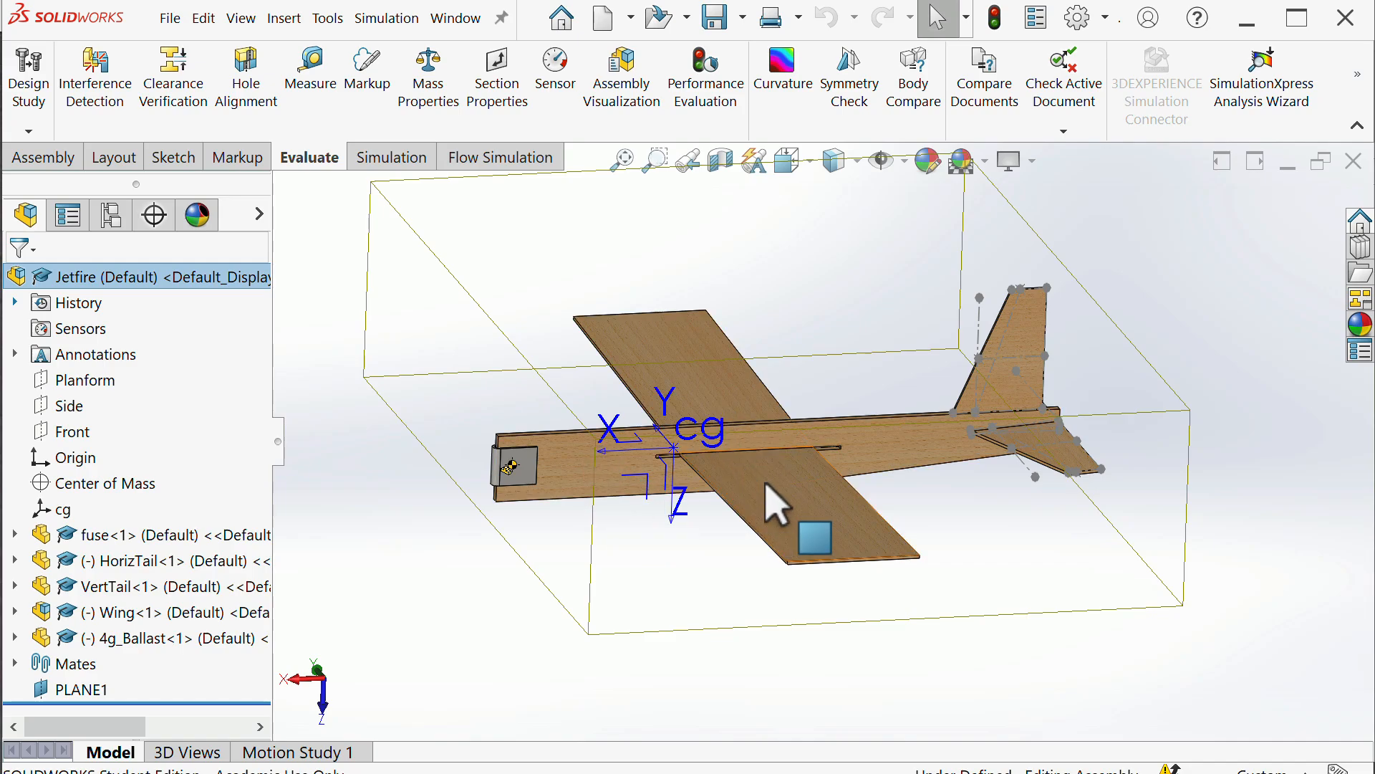
middle_click_drag(813, 606, 780, 561)
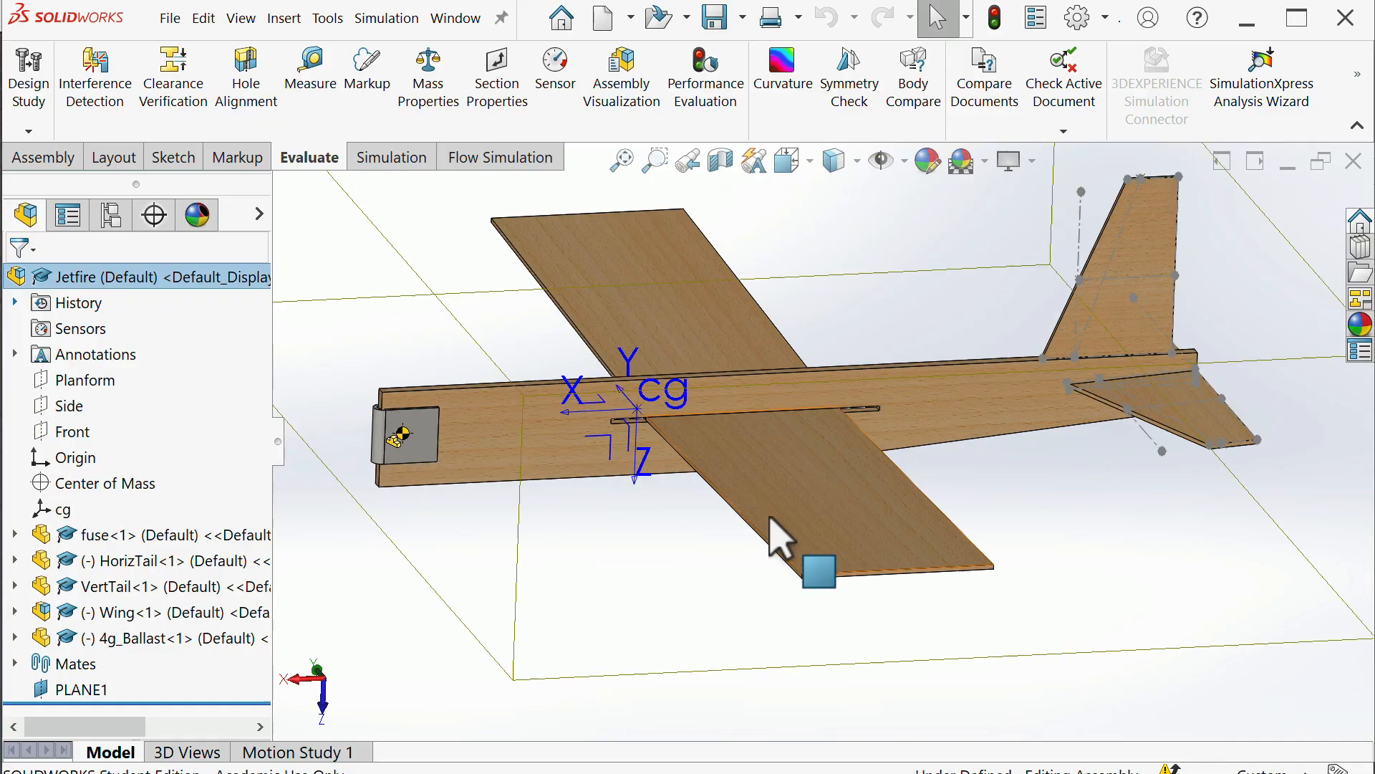
middle_click_drag(789, 611, 761, 548)
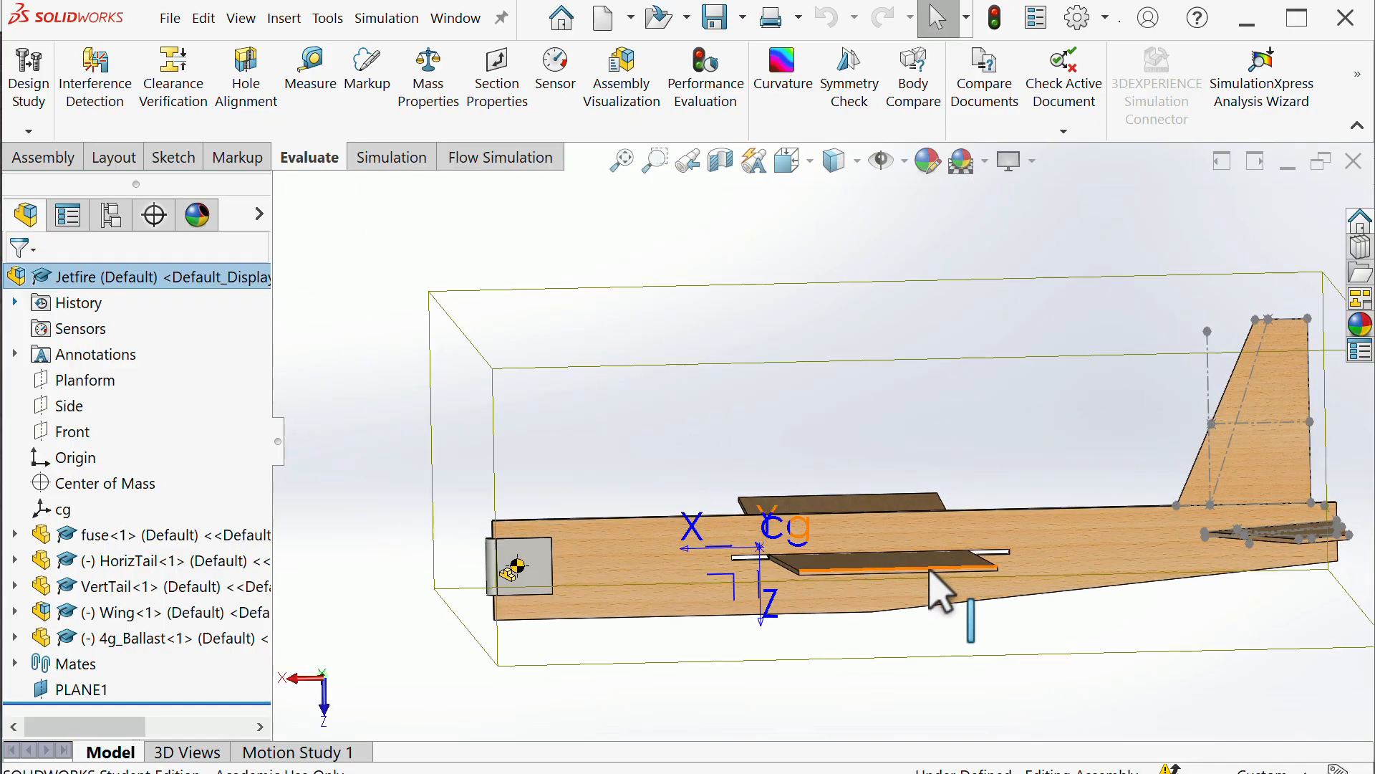
scroll(1032, 587, "down", 1)
scroll(906, 575, "up", 2)
scroll(1203, 528, "down", 2)
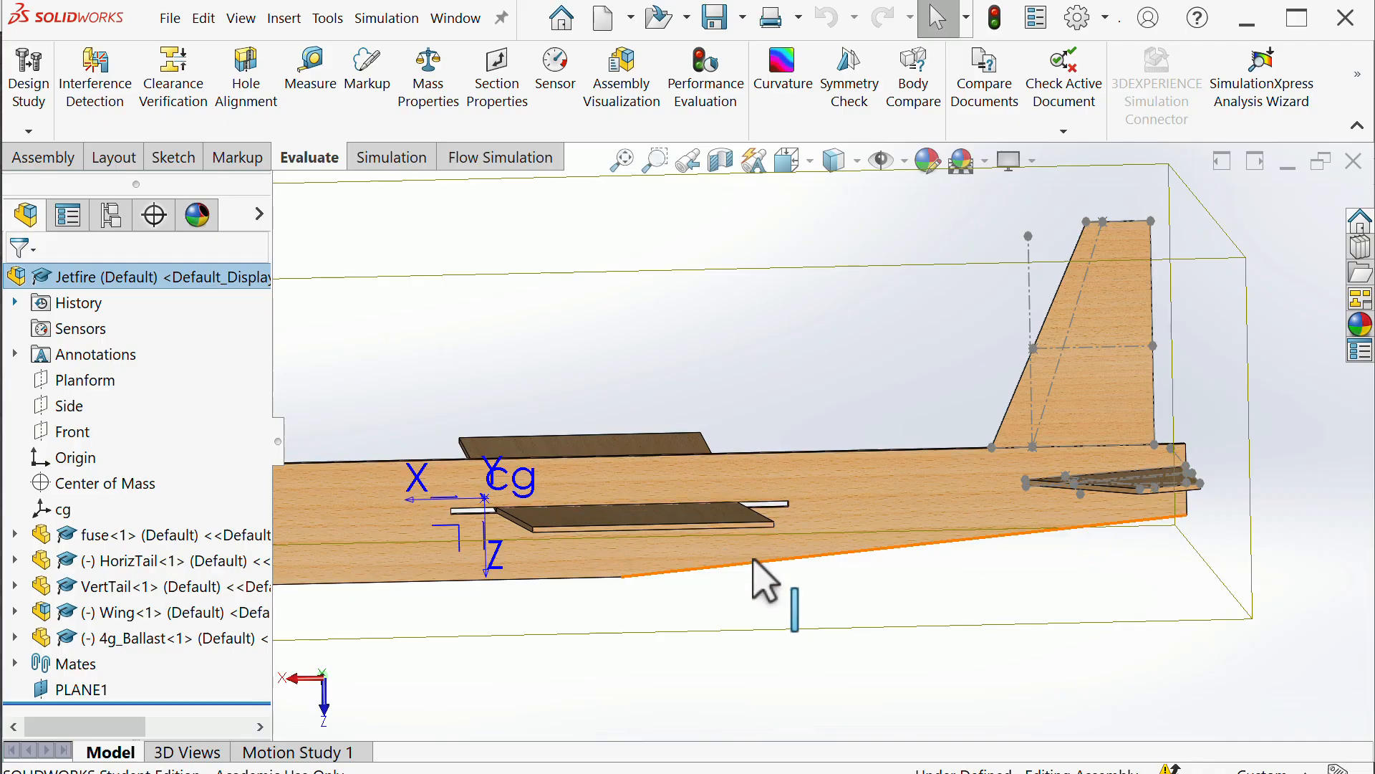
mouse_move(832, 593)
middle_mouse_down()
mouse_move(1037, 596)
mouse_move(835, 556)
mouse_move(867, 624)
middle_mouse_up()
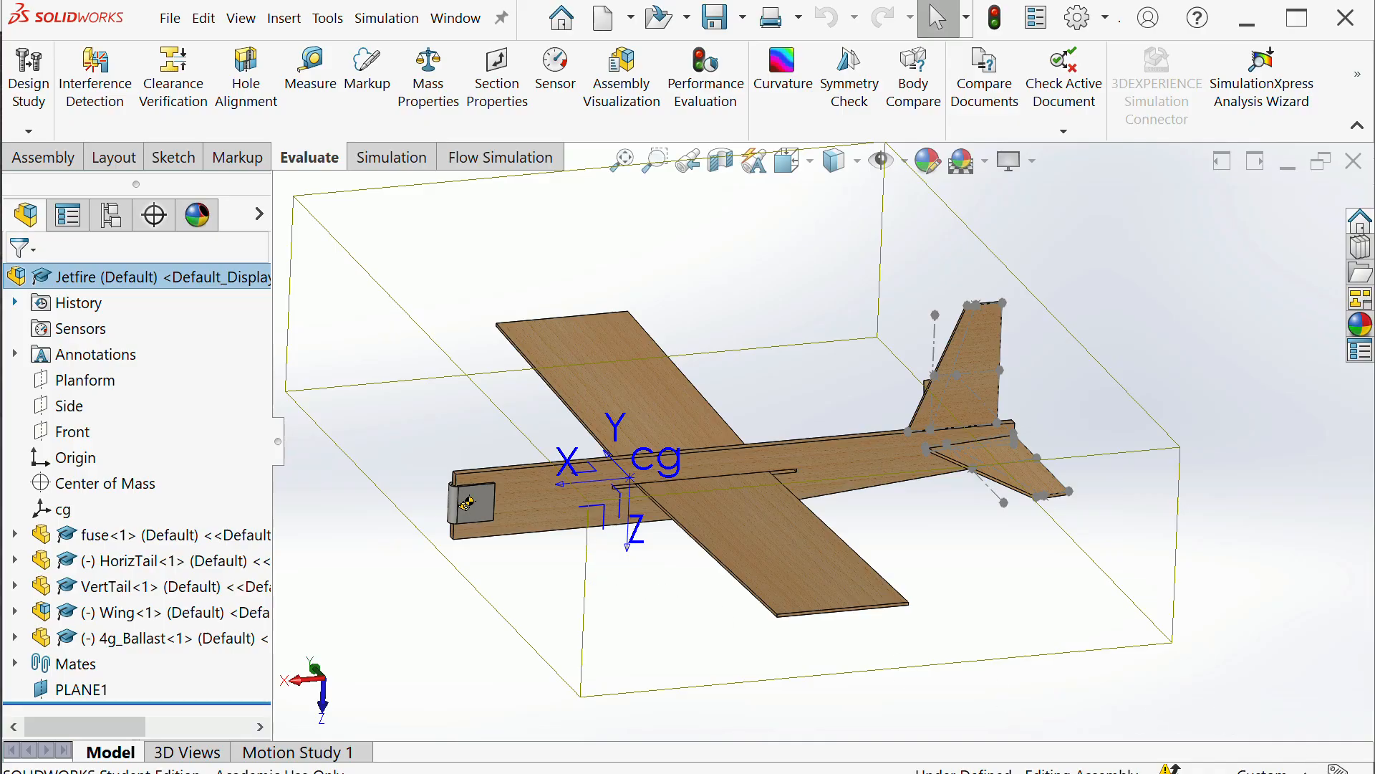
Switch back to the RBS_Aero simulator window and close it after the glide flight ends
key("alt+Tab")
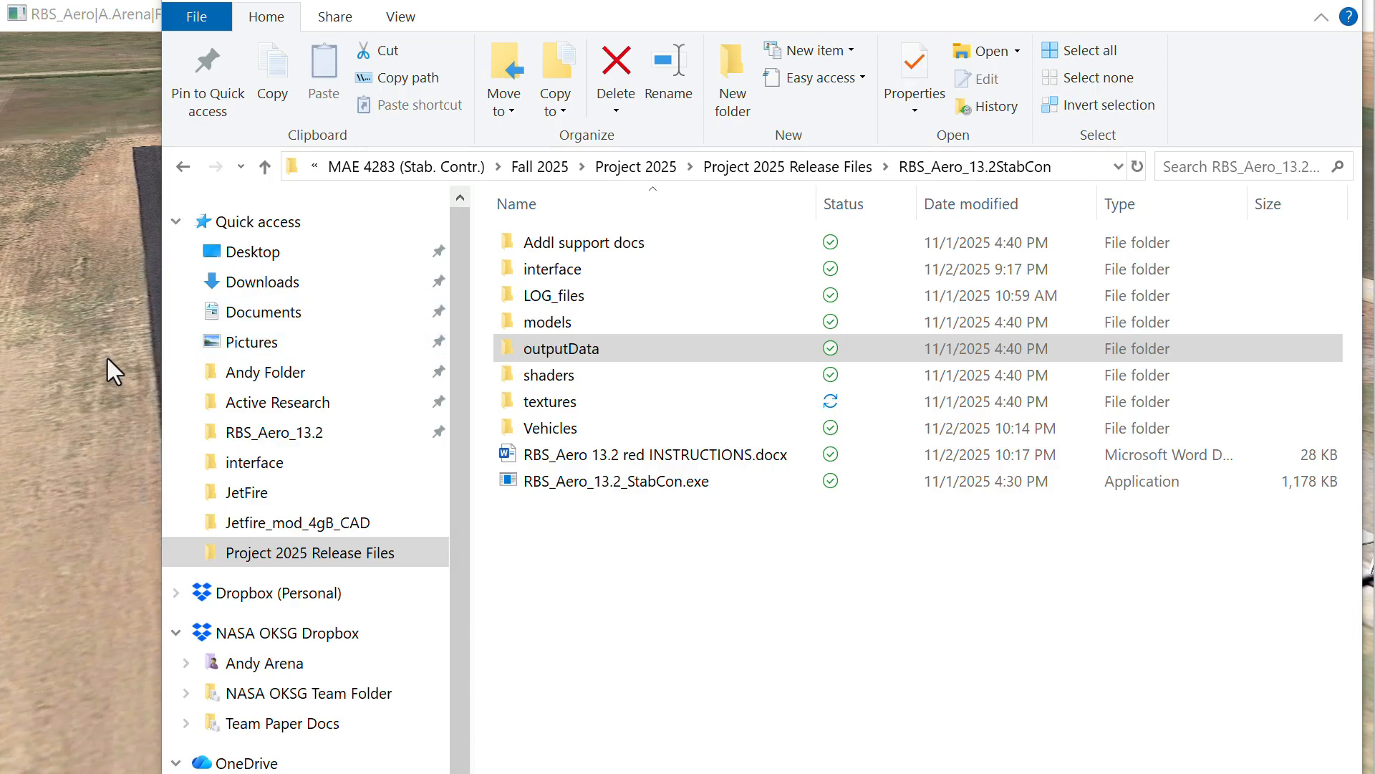
left_click(81, 360)
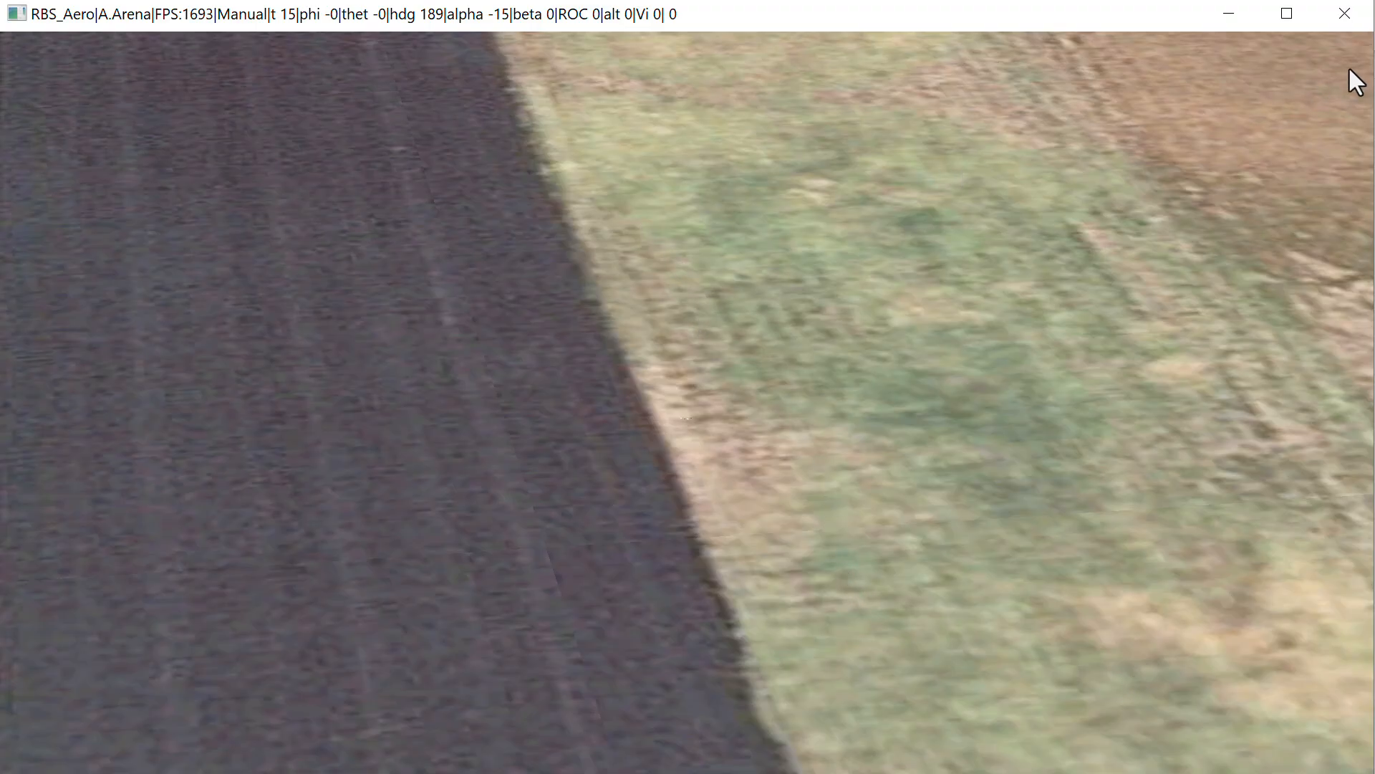
left_click(1343, 15)
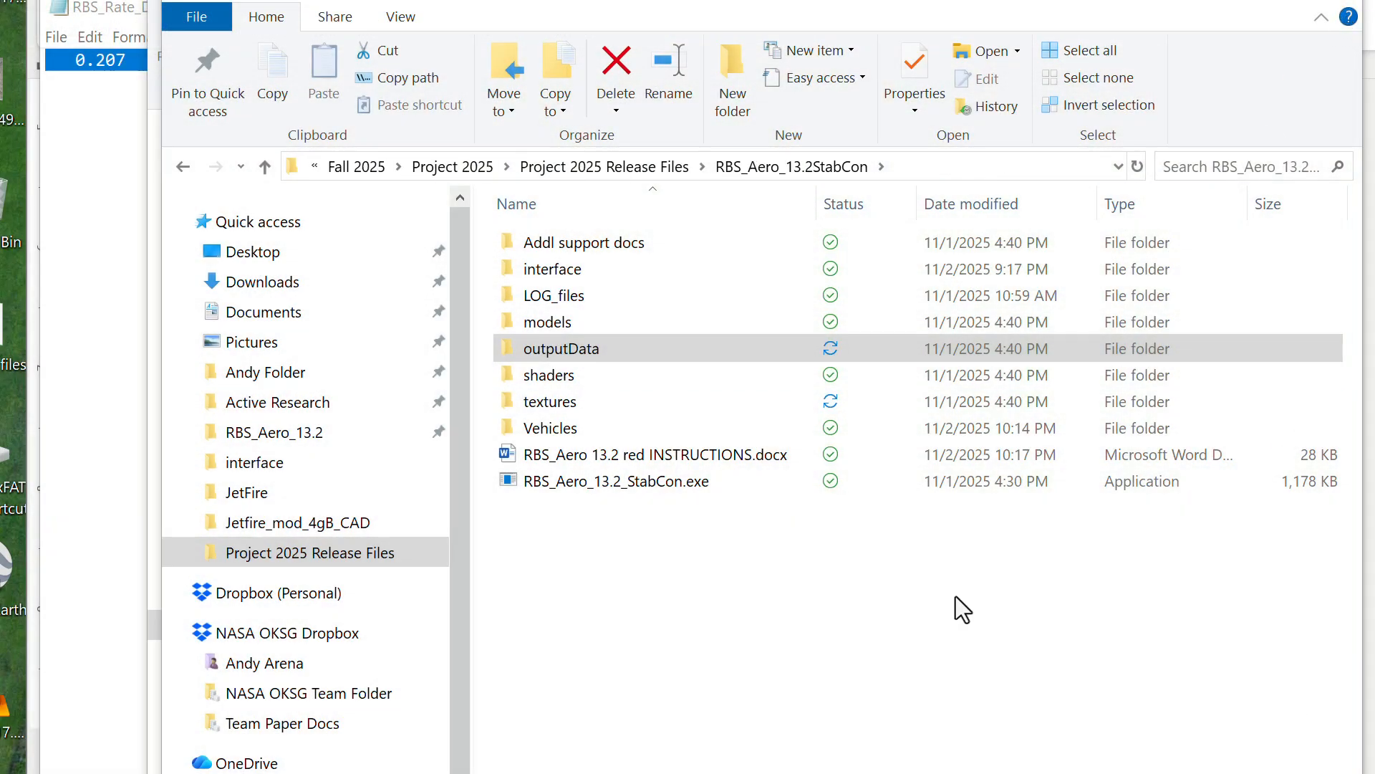
Open the flight log flightData_body_0.csv from the outputData folder in Excel
left_click(557, 348)
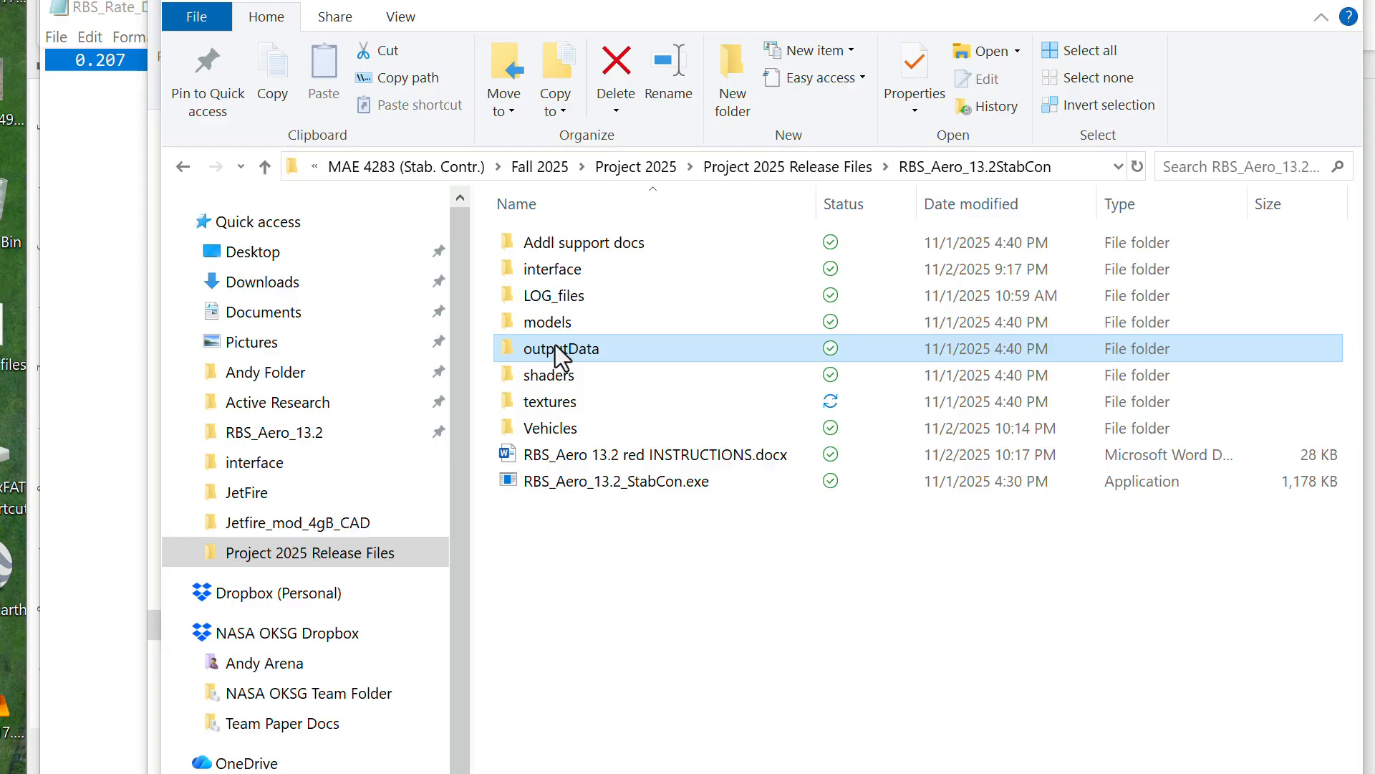
double_click(557, 348)
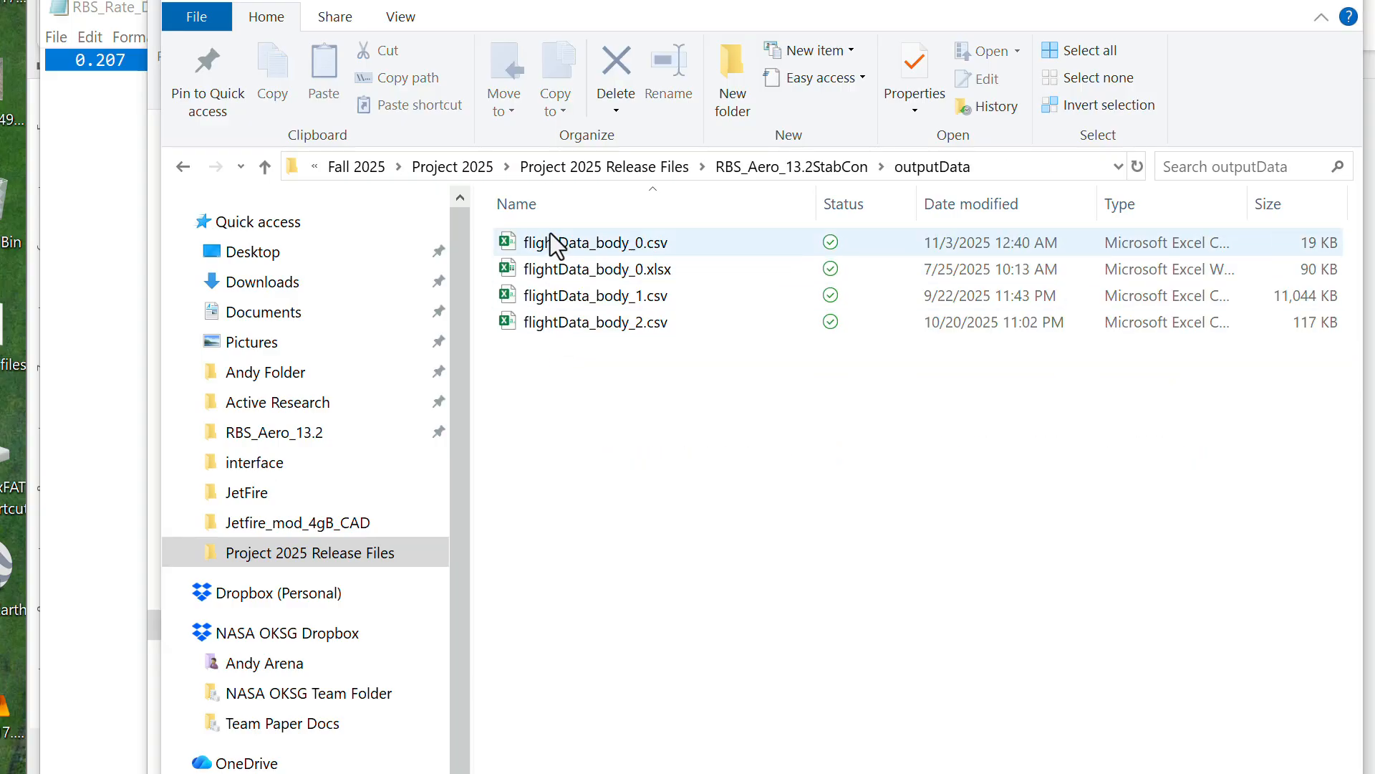
left_click(597, 243)
double_click(596, 242)
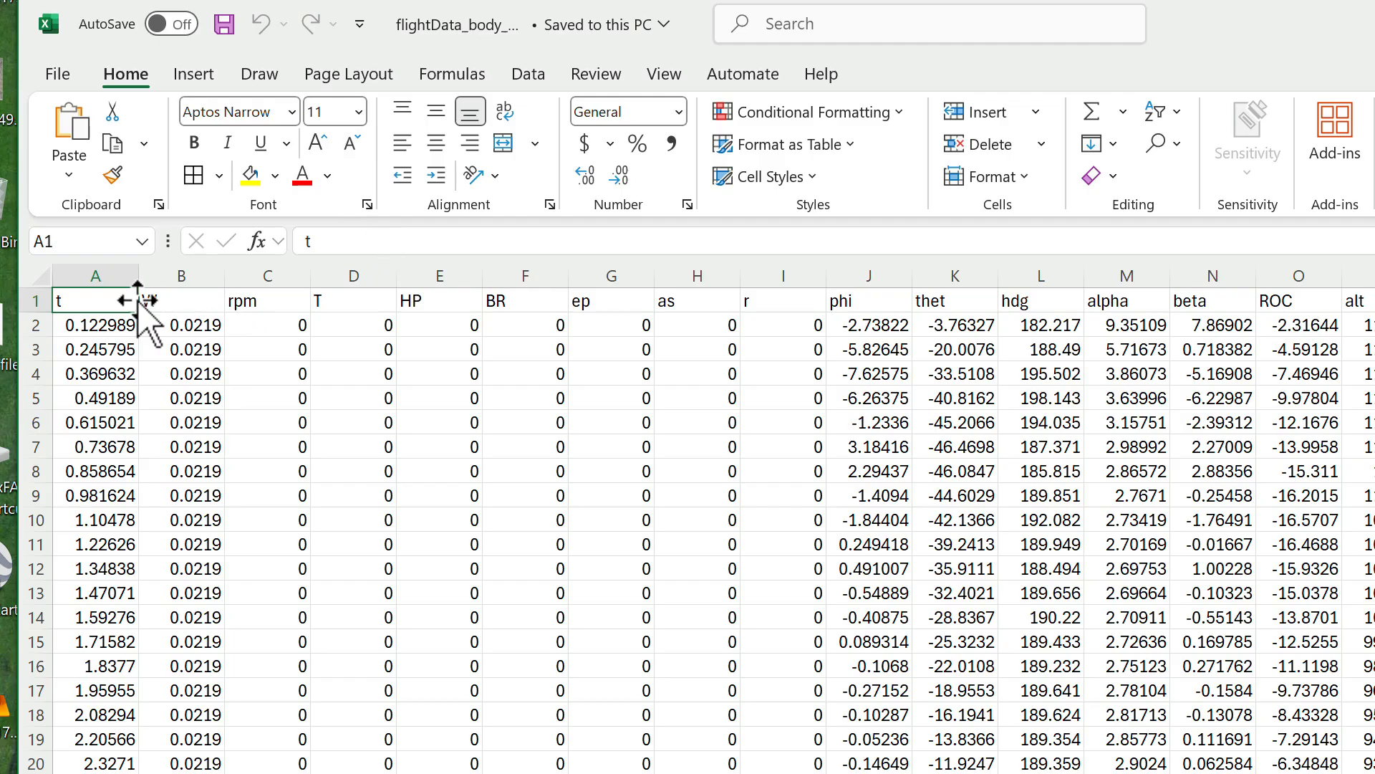
Plot the alt column against t as a scatter chart with smooth lines, examine the whole curve, and delete the chart
left_click(93, 272)
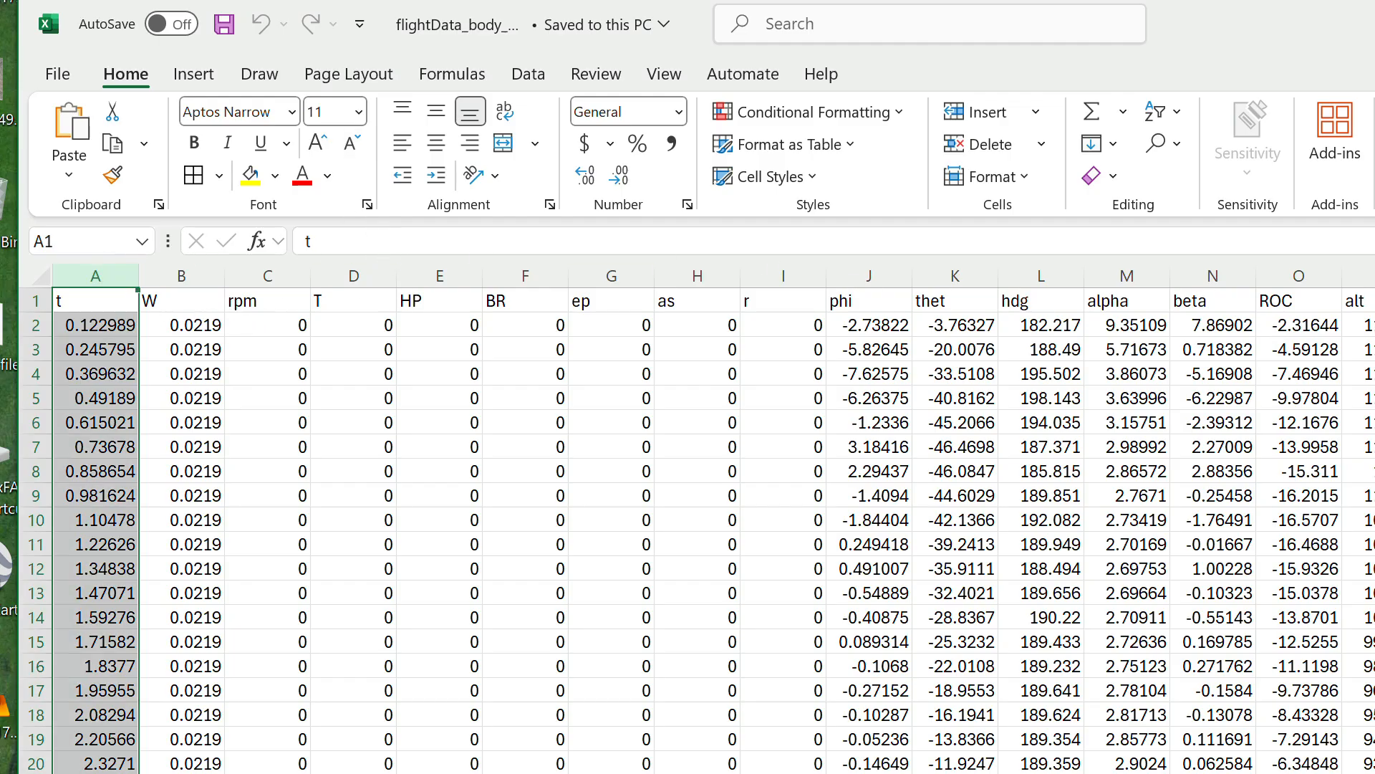
left_click(1351, 274, "ctrl")
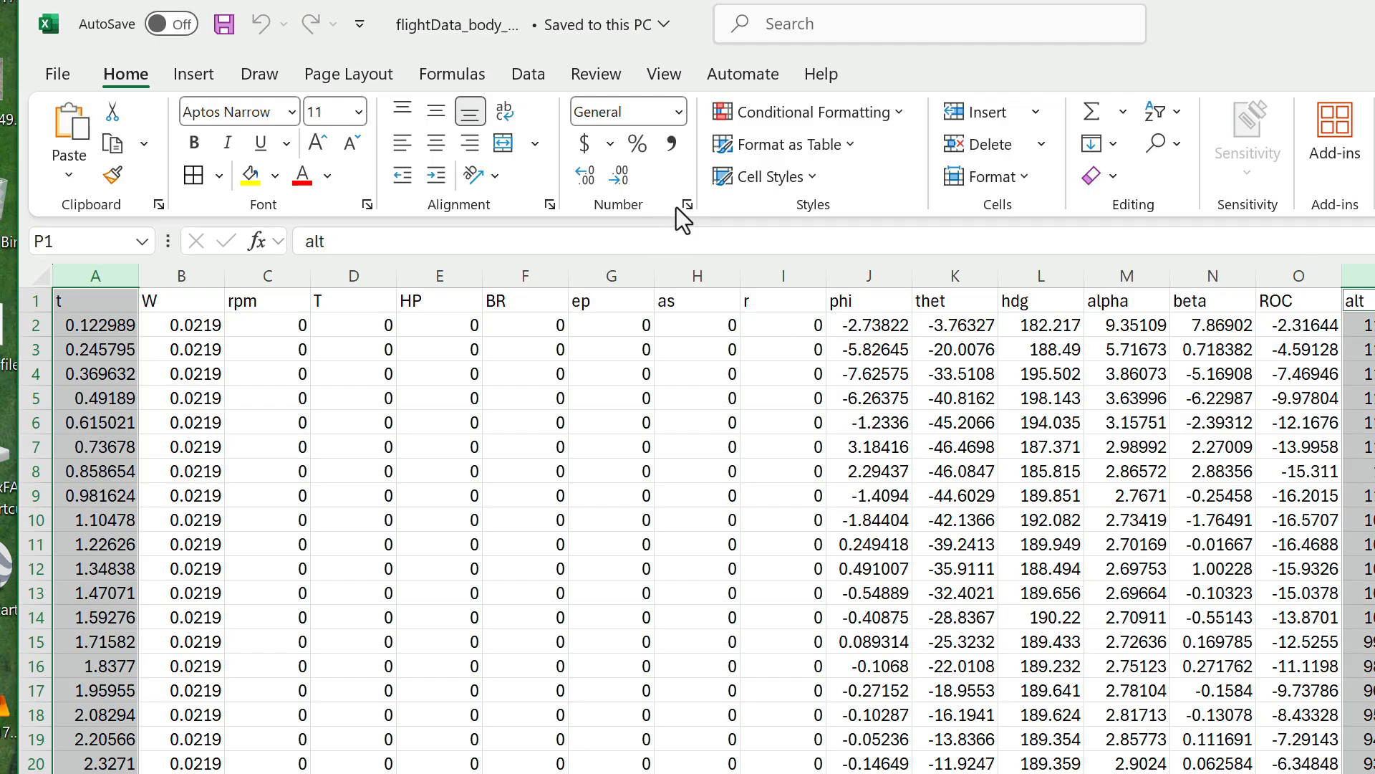
left_click(532, 76)
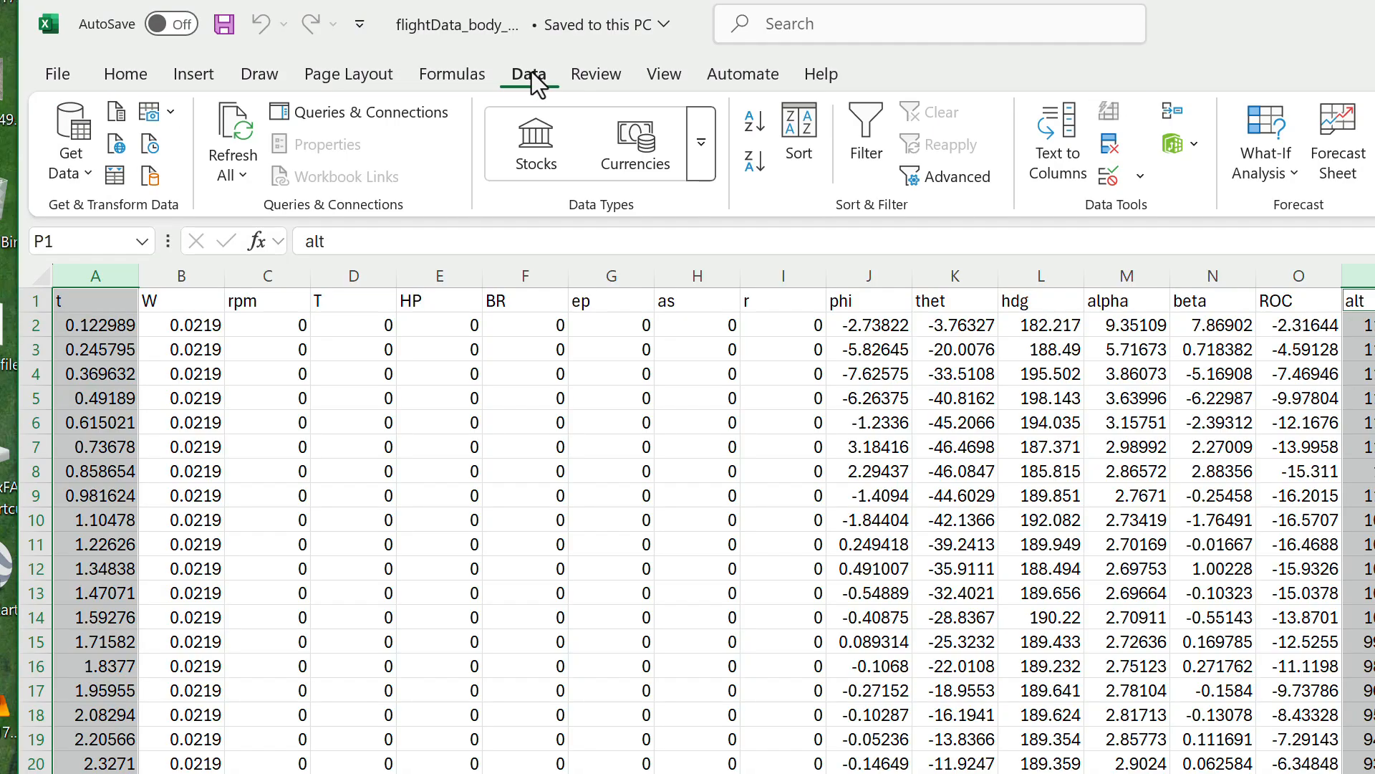
left_click(193, 75)
left_click(737, 179)
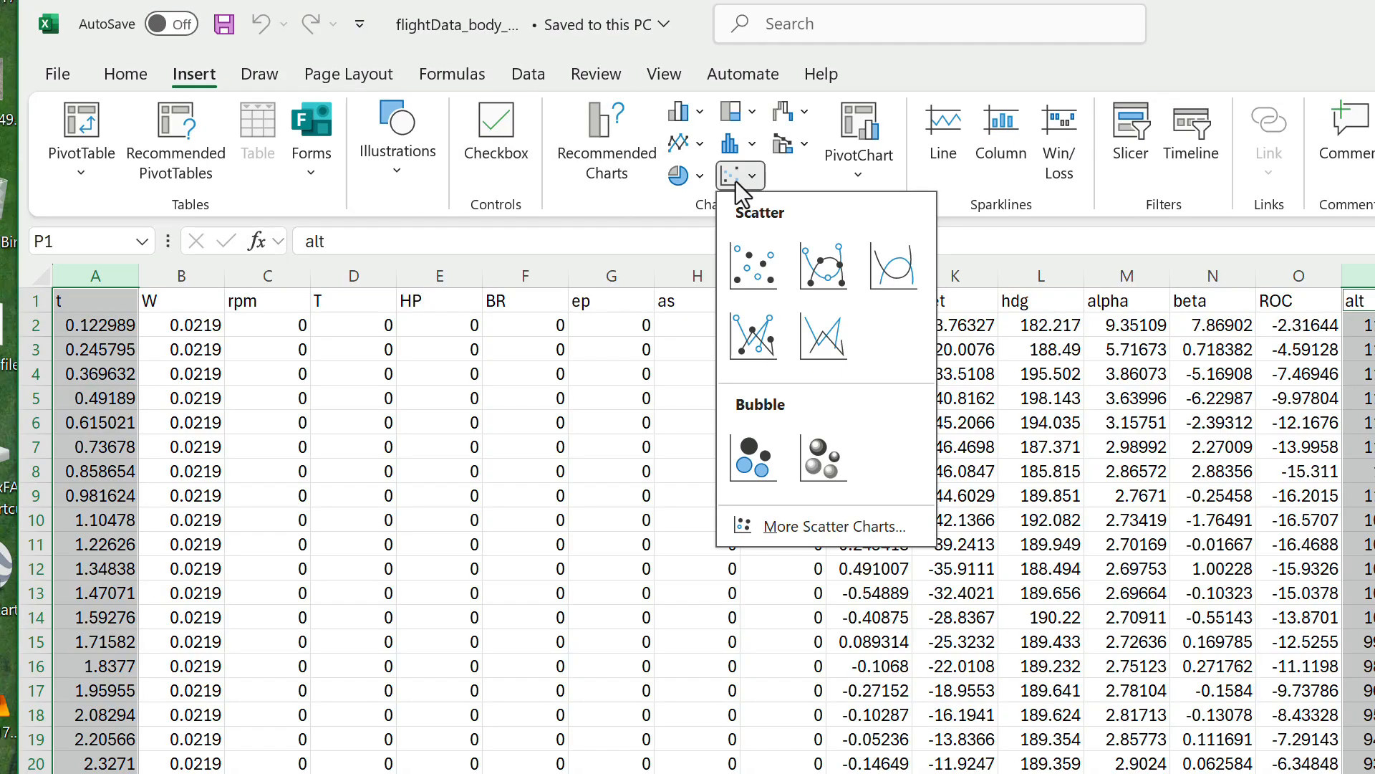
left_click(894, 267)
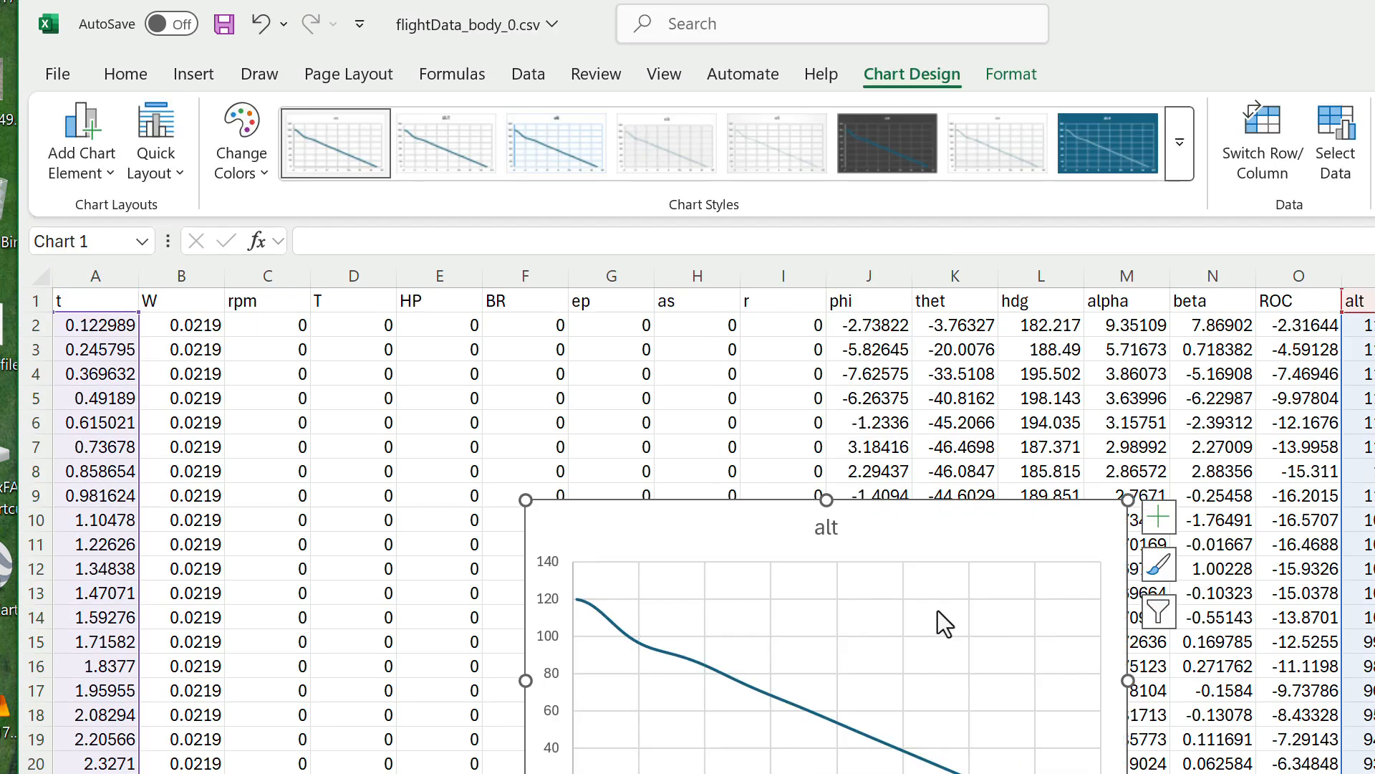
left_click_drag(892, 525, 867, 385)
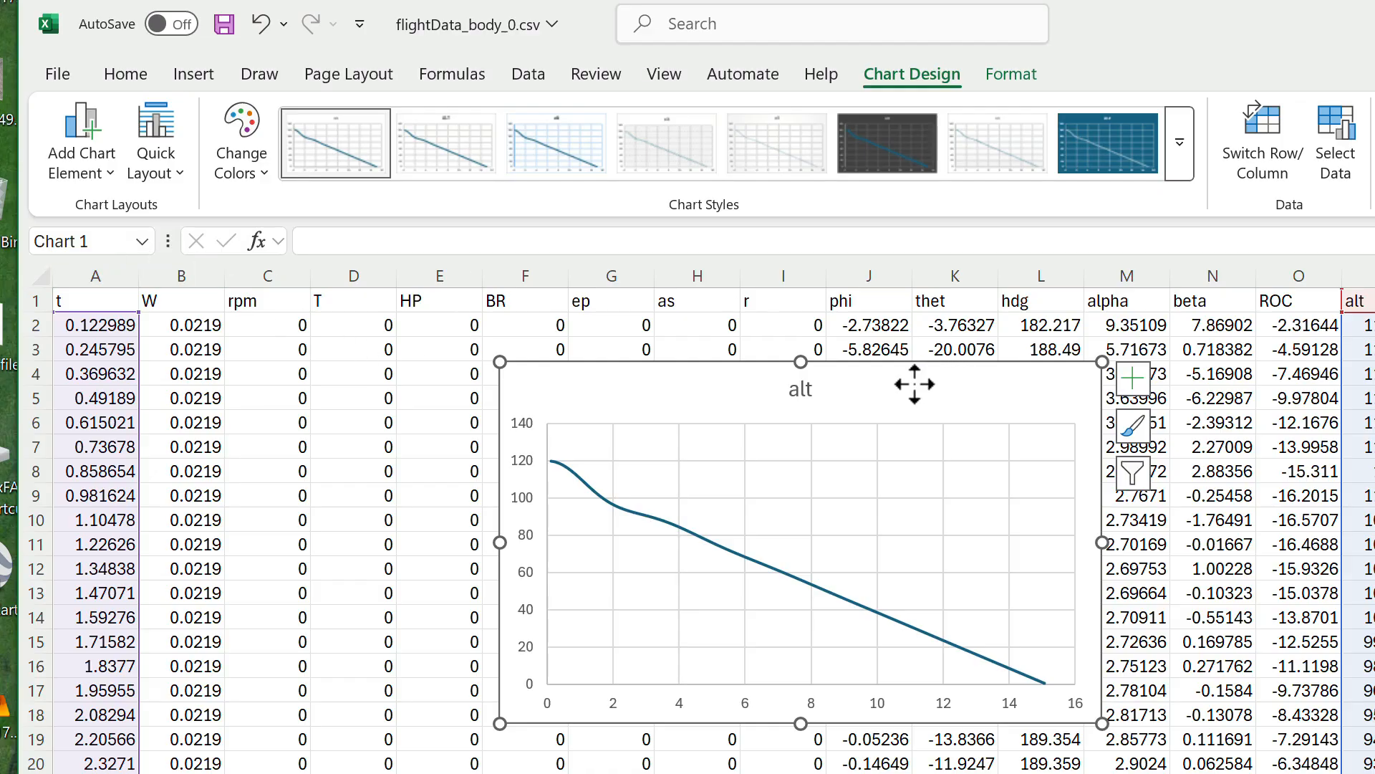
key("Delete")
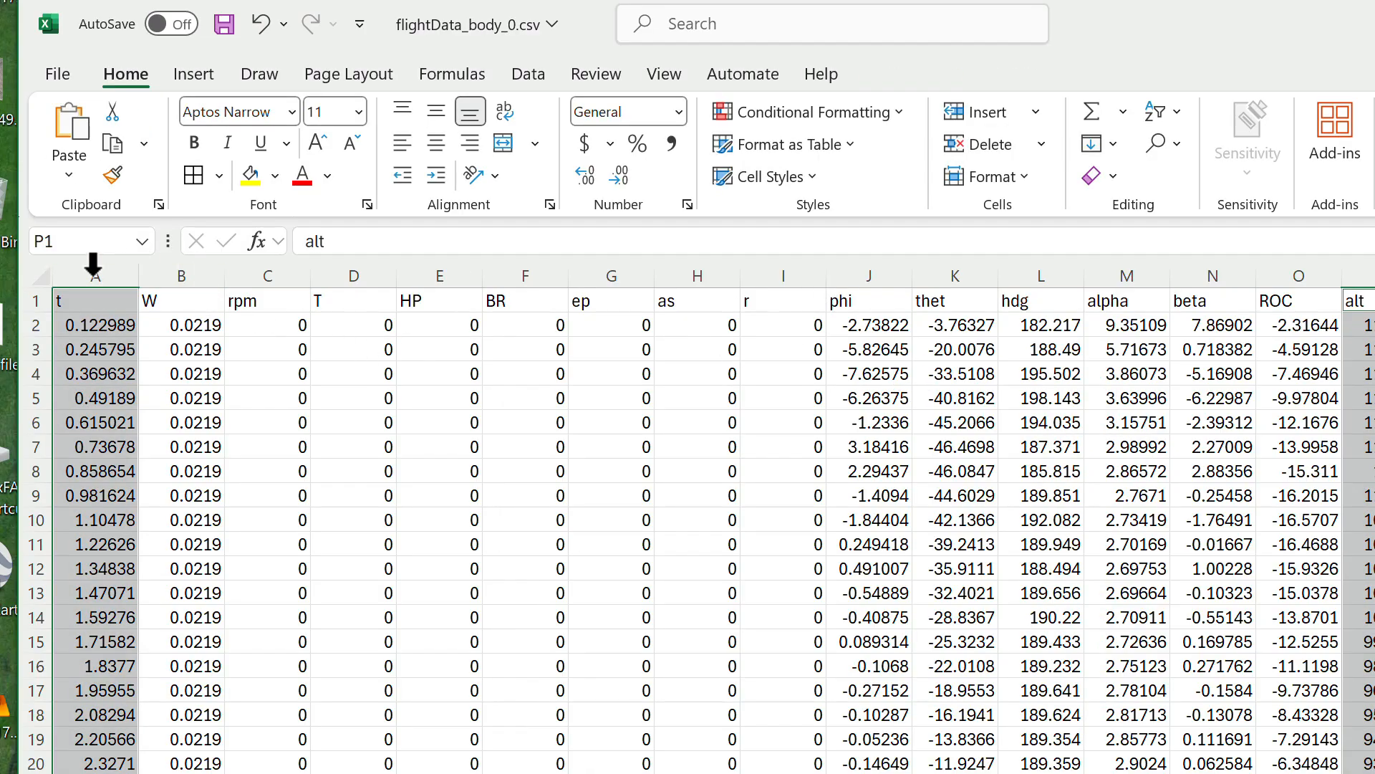
Chart the CL column against t as a smooth-line scatter plot, view the full curve, and remove the plot
left_click(63, 268)
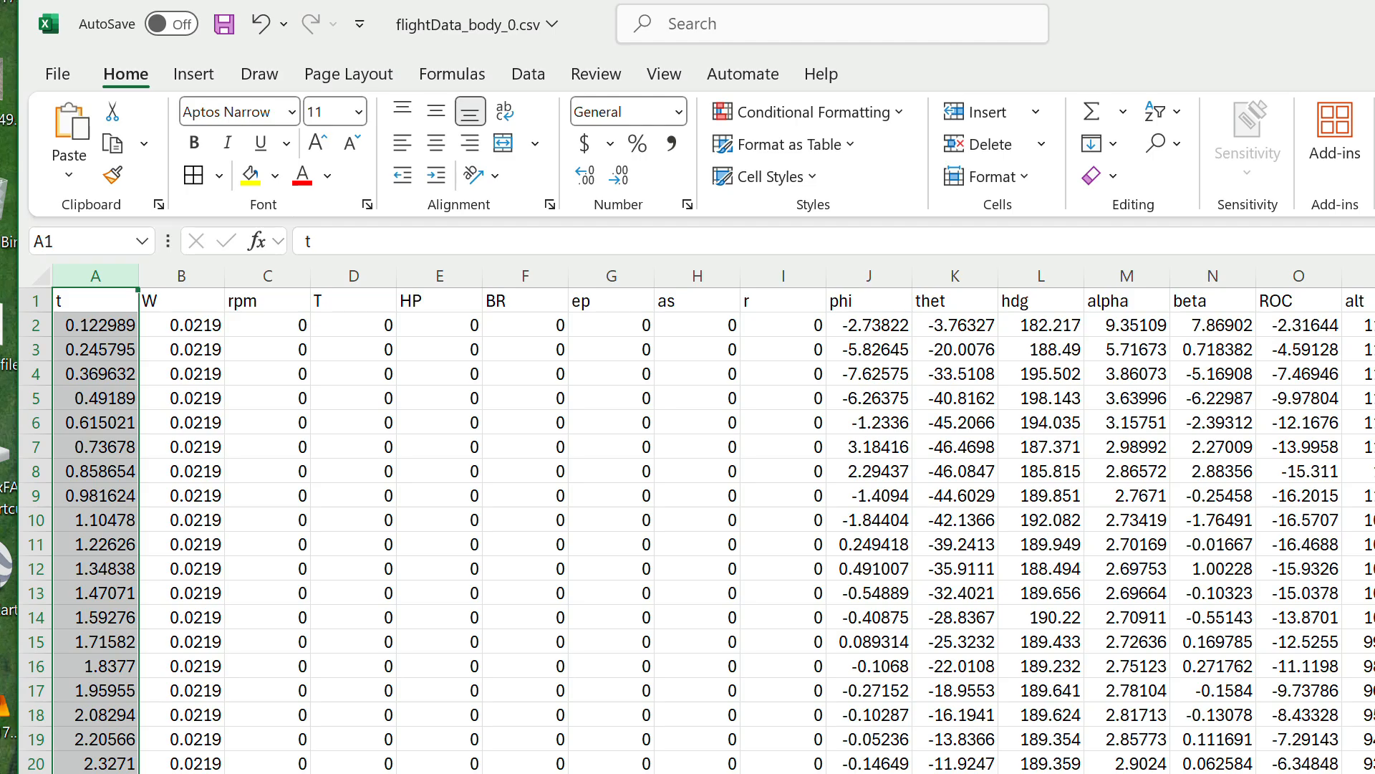
left_click(1374, 276, "ctrl")
scroll(713, 518, "right", 4)
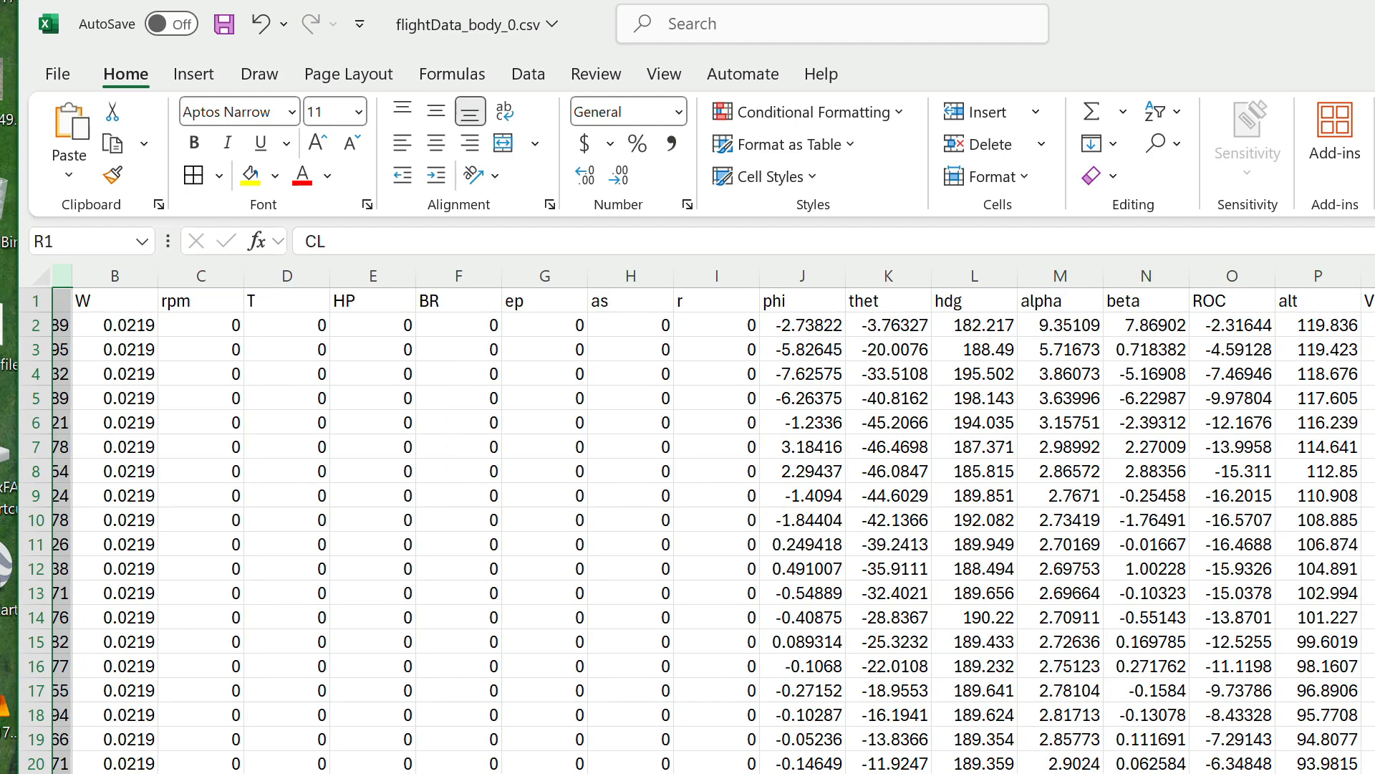
scroll(714, 518, "right", 2)
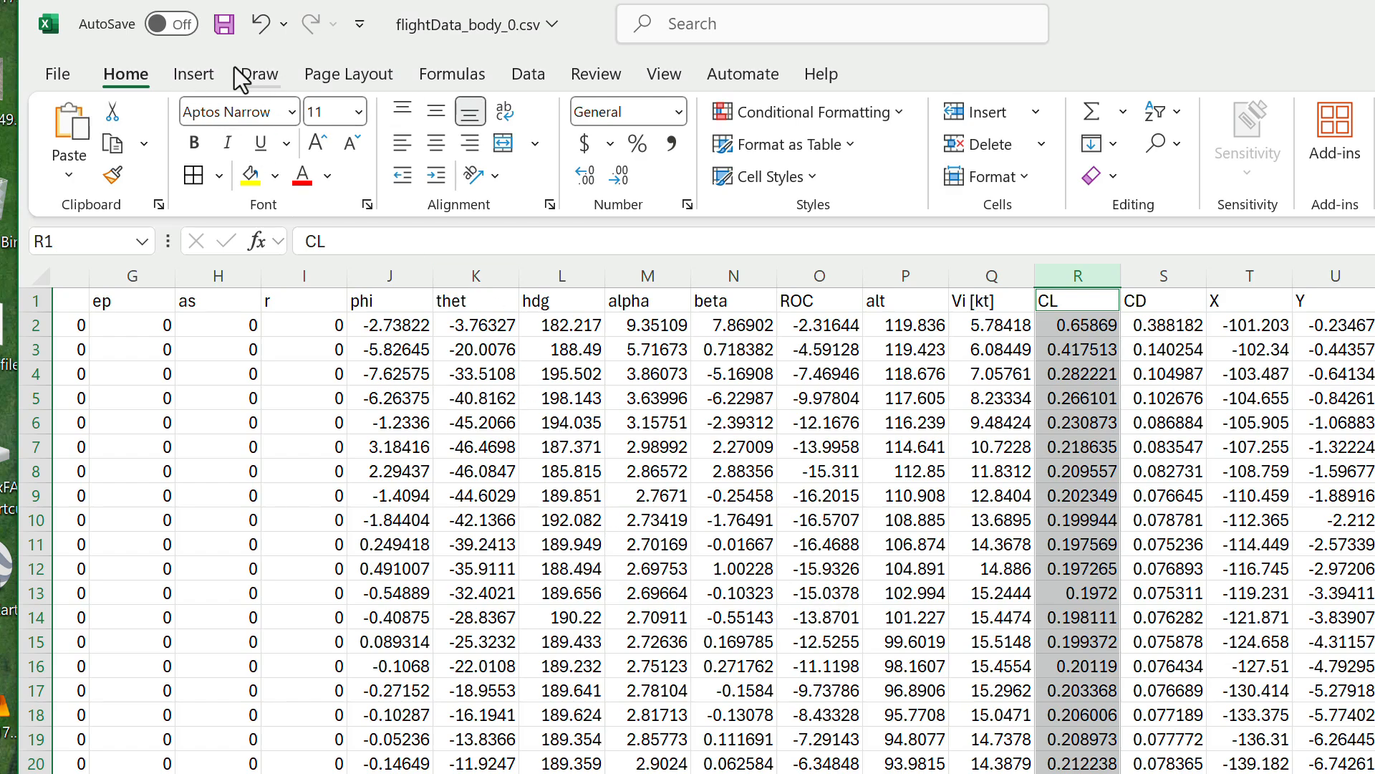
left_click(194, 74)
left_click(744, 174)
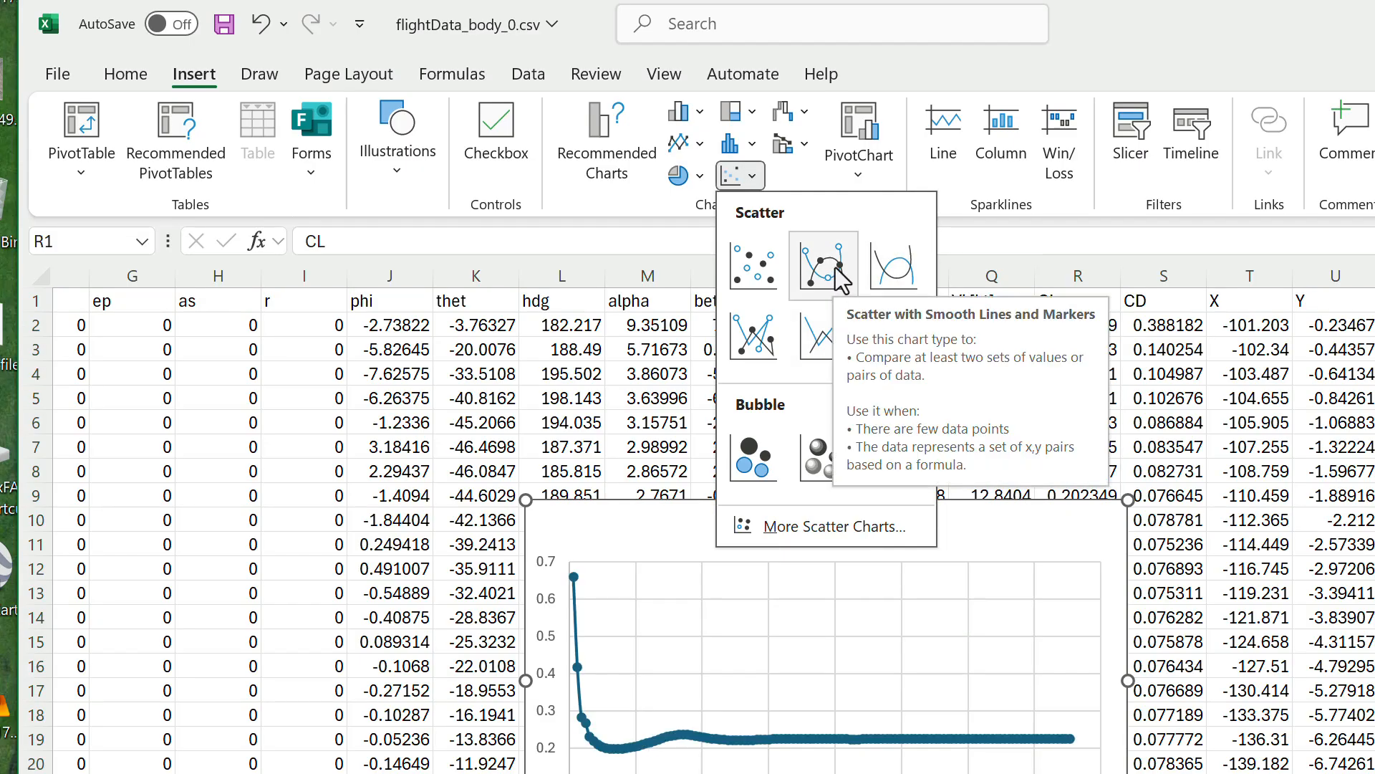
left_click(895, 273)
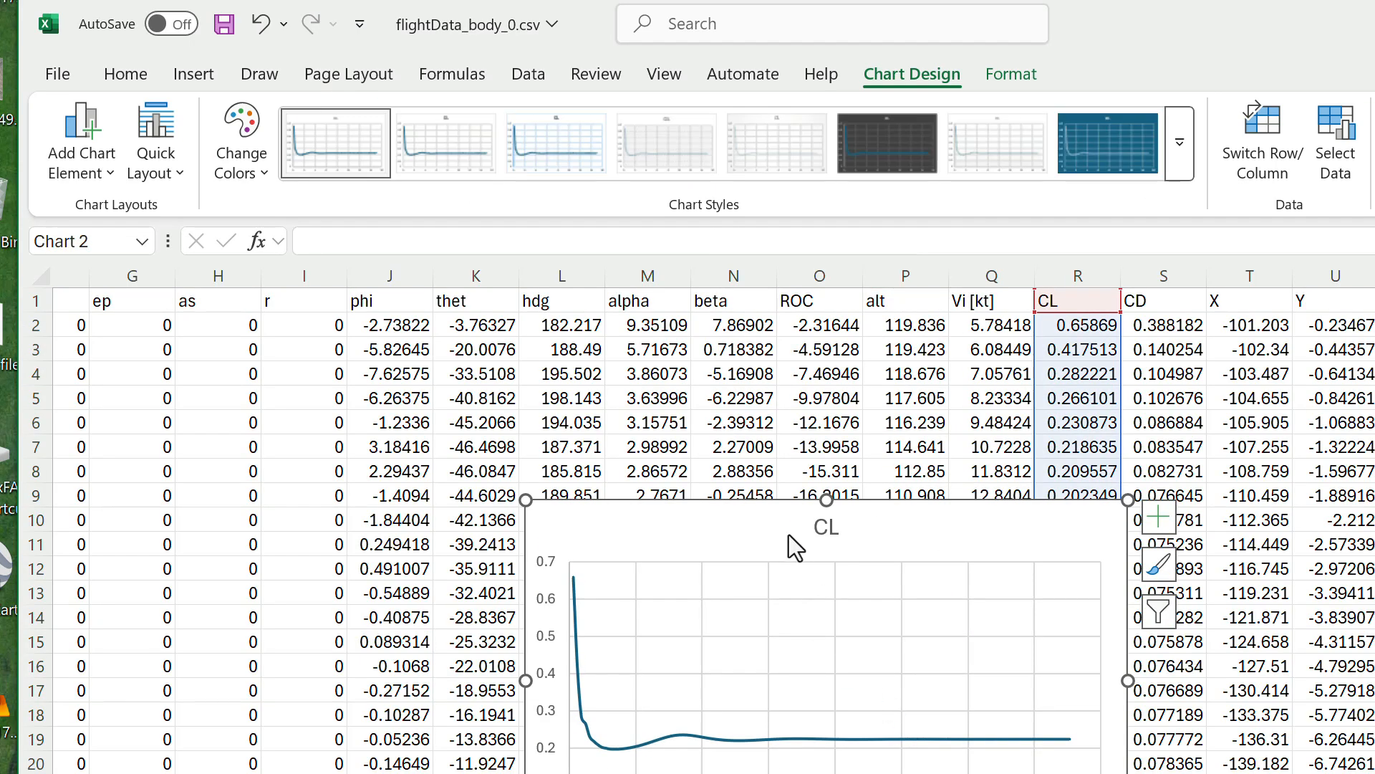
left_click_drag(759, 501, 832, 416)
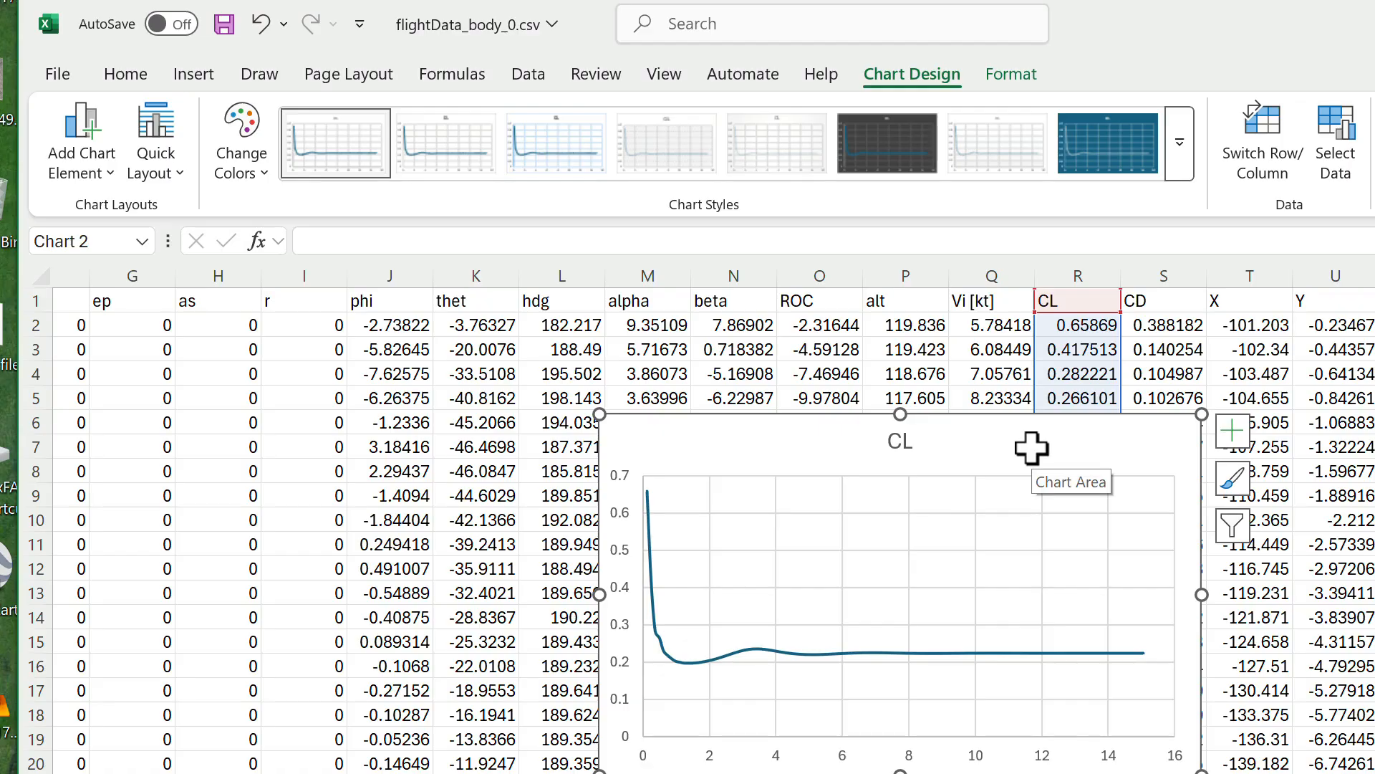
key("Delete")
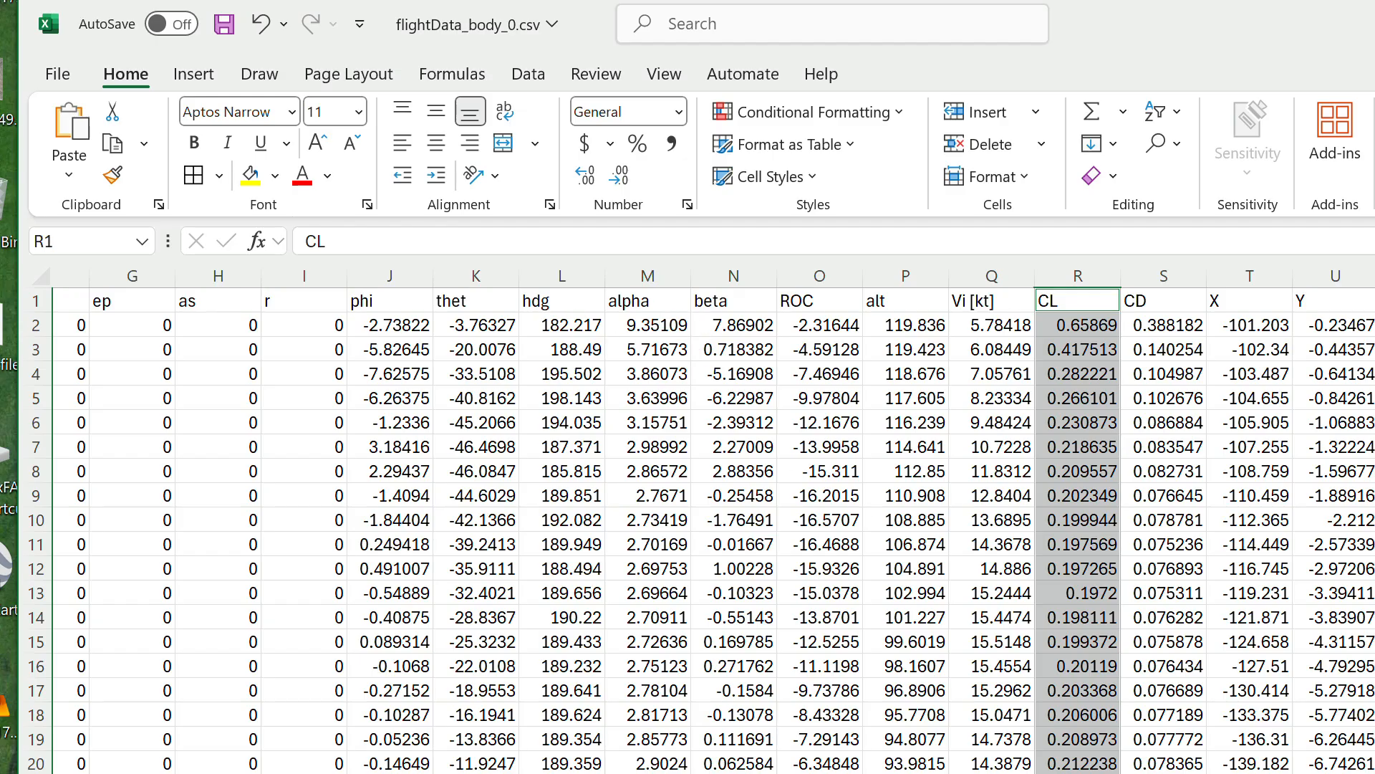
Plot the alpha column against t as a smooth-line scatter chart, reposition it, and read the curve's value near t = 13
scroll(717, 523, "left", 6)
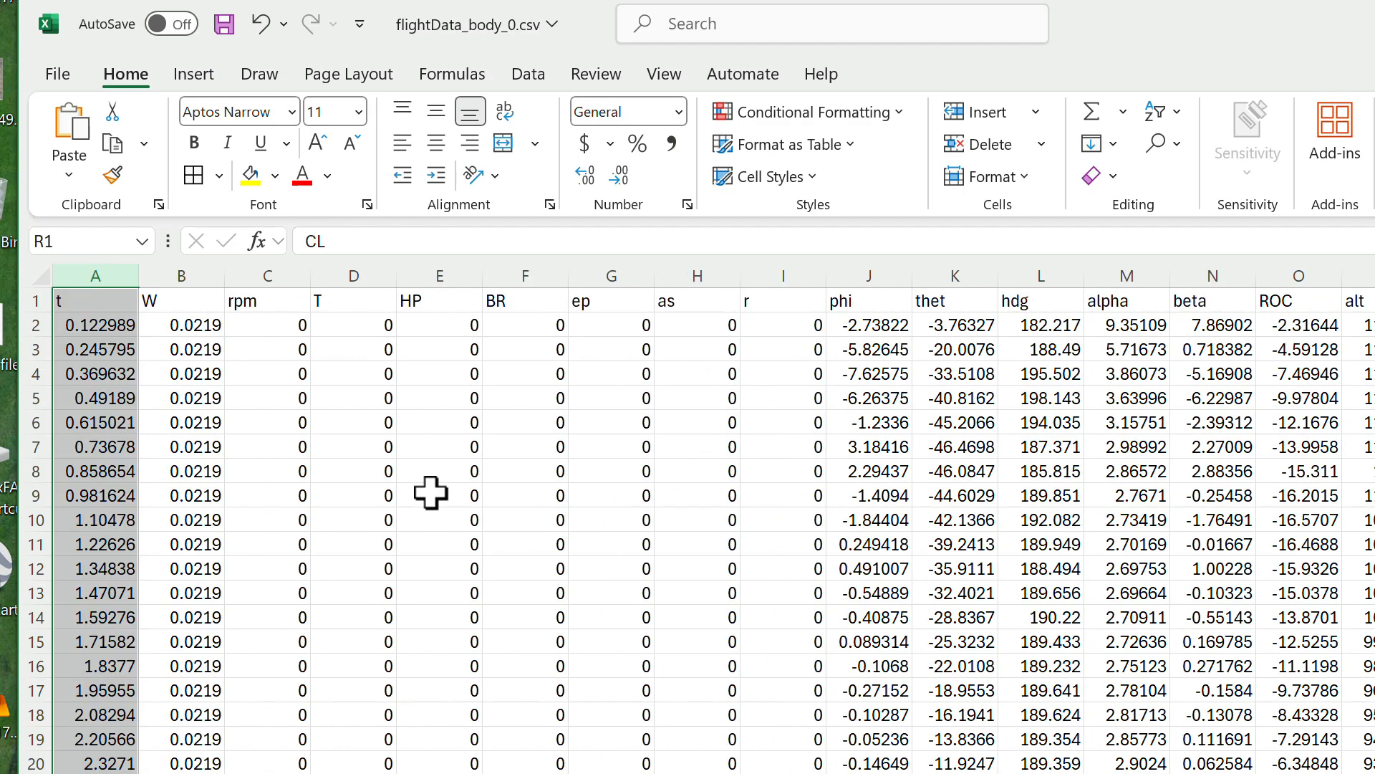
left_click(86, 269)
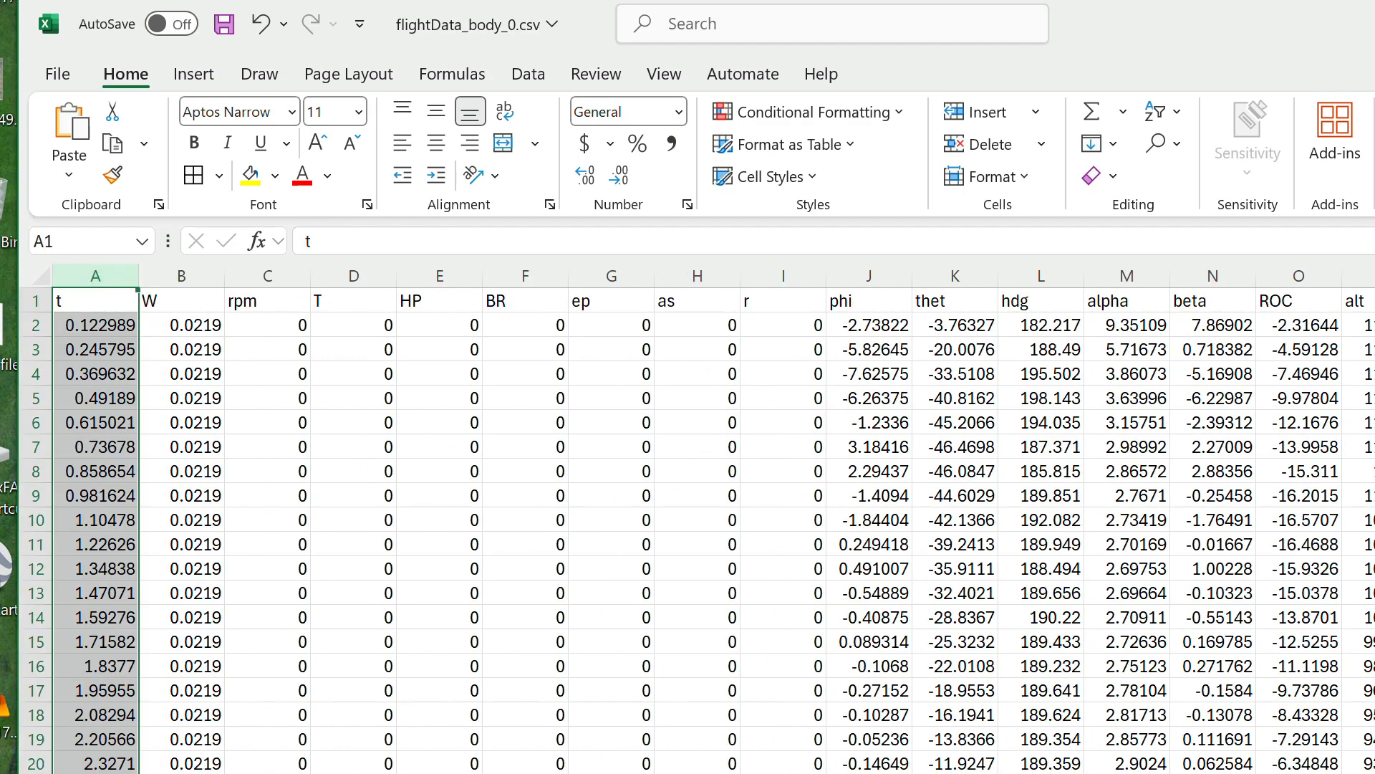
scroll(716, 523, "right", 6)
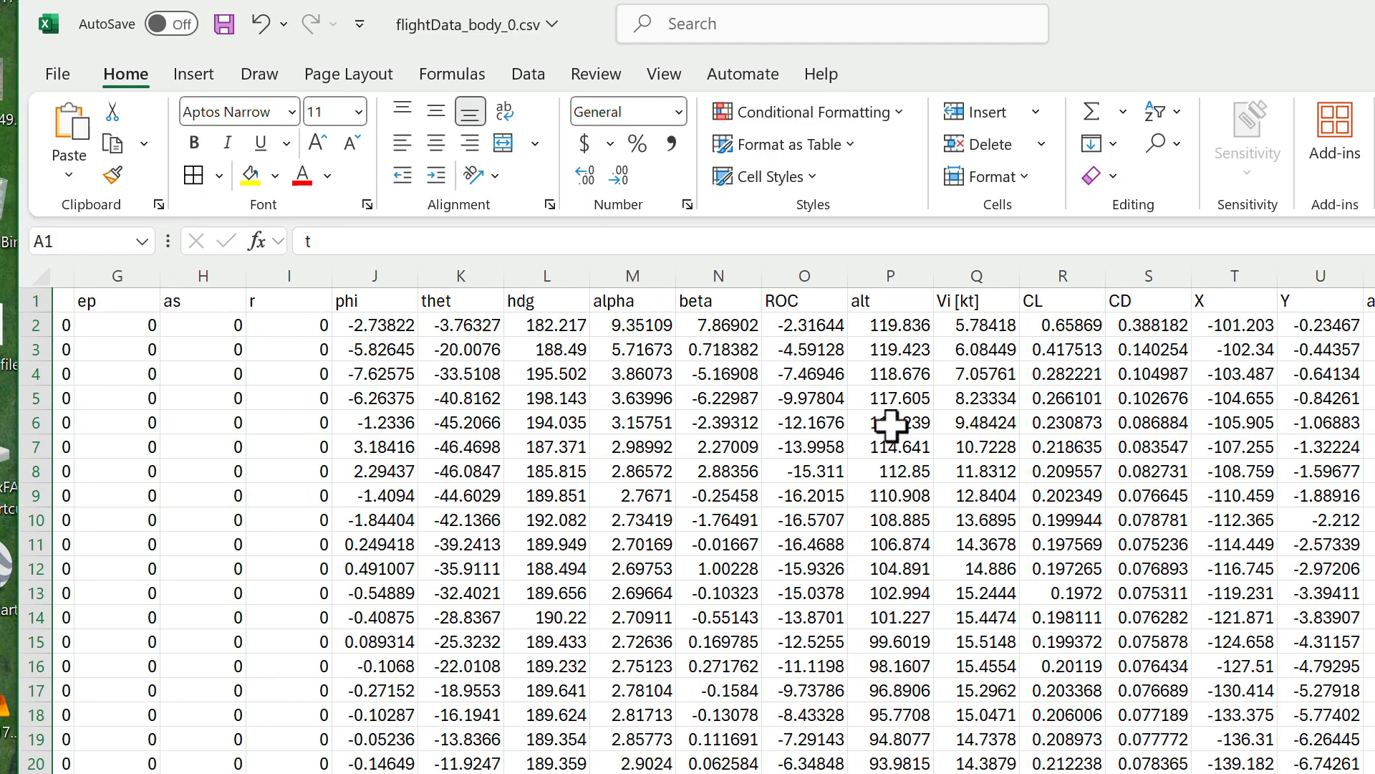
left_click(620, 274)
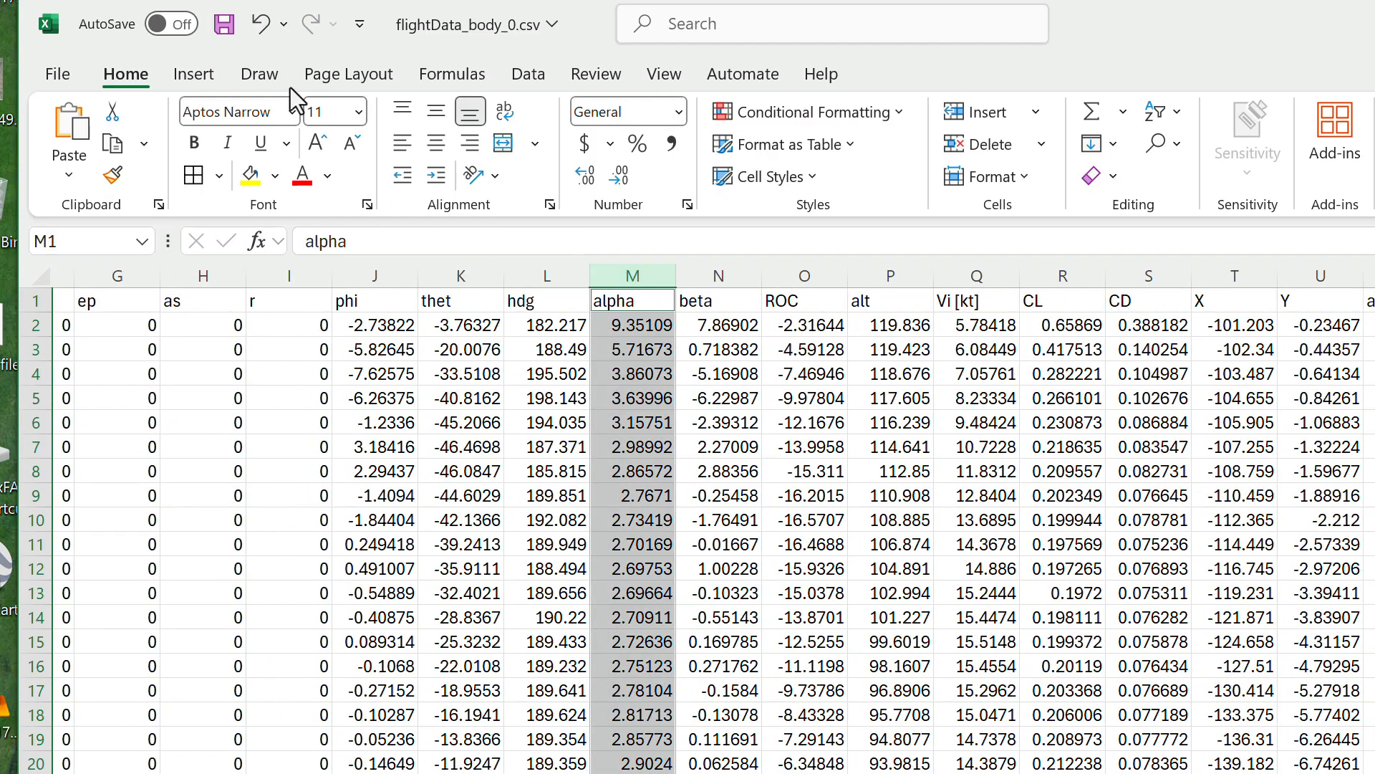
left_click(190, 76)
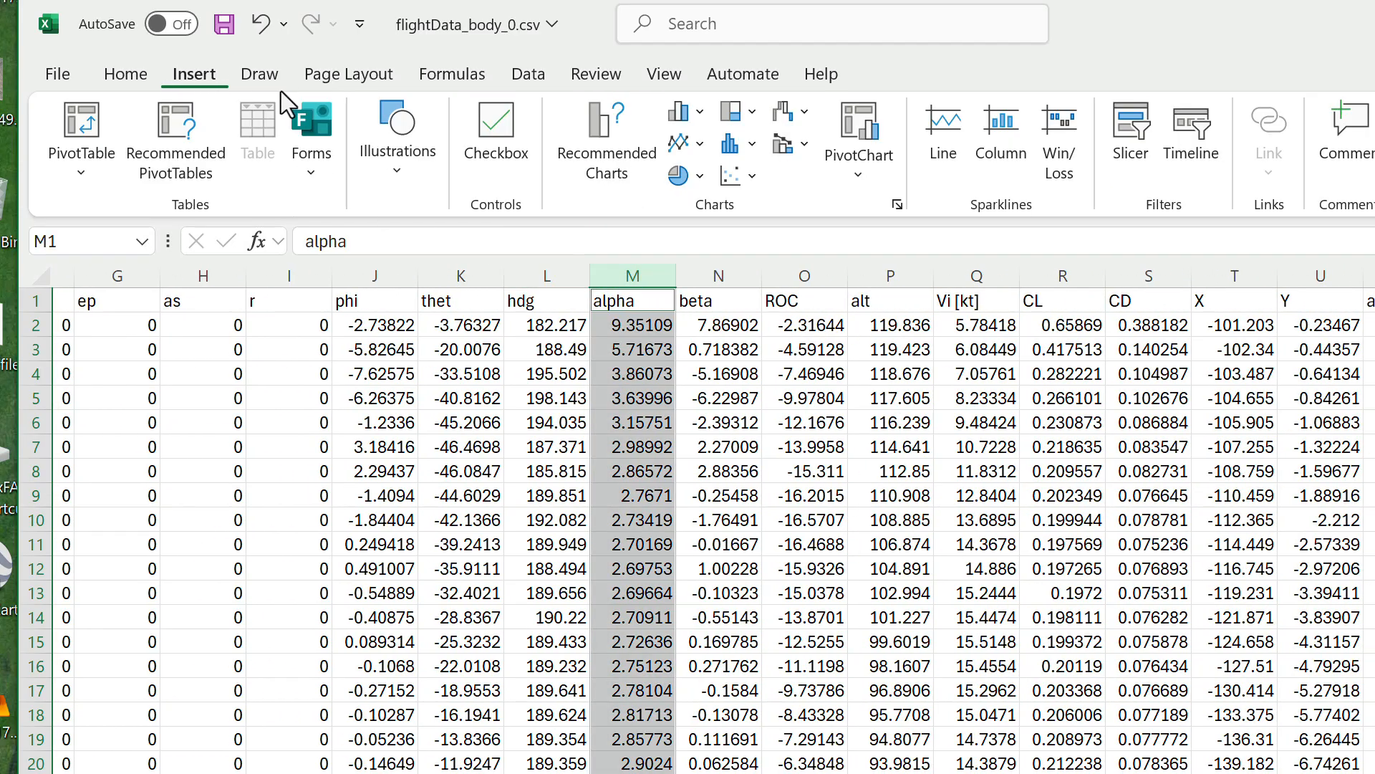
left_click(742, 176)
left_click(889, 268)
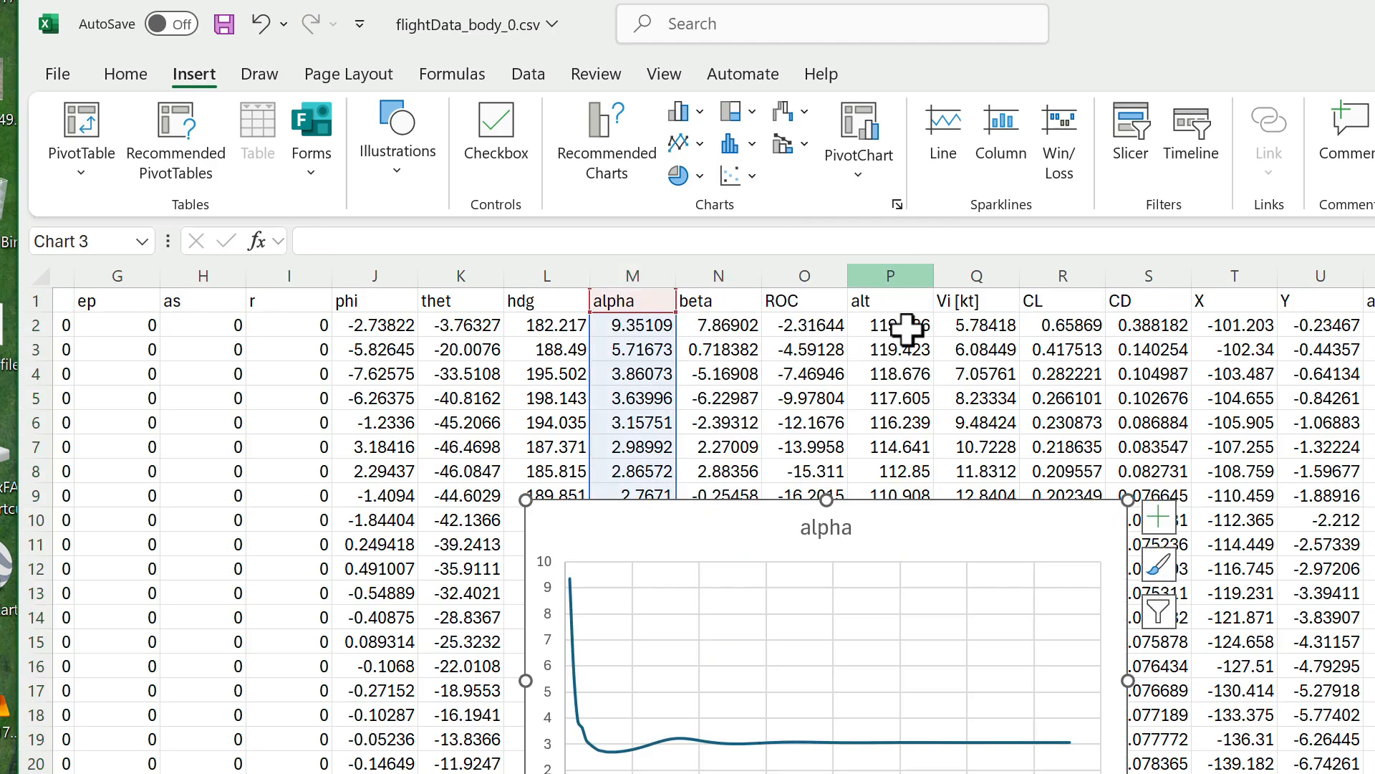
left_click_drag(917, 538, 1117, 422)
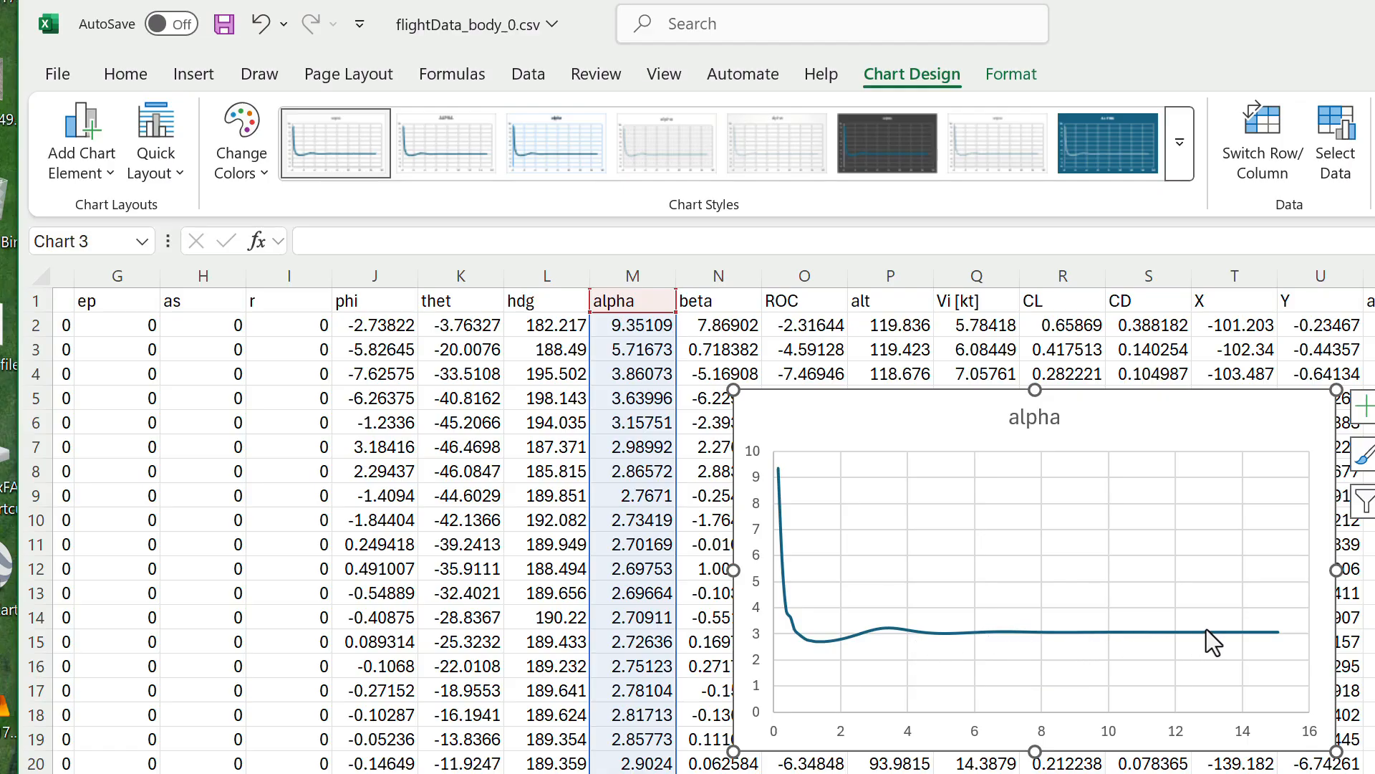
mouse_move(1229, 638)
mouse_move(1219, 634)
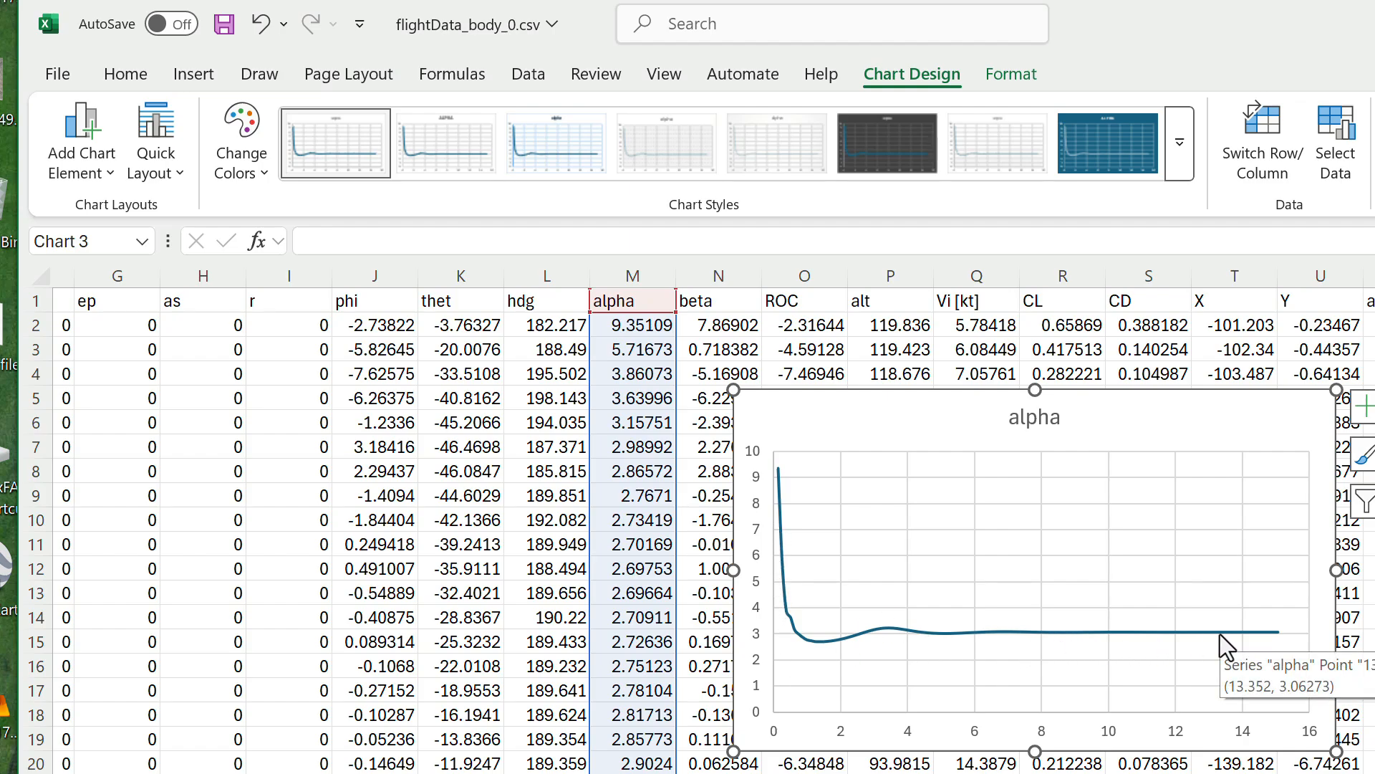